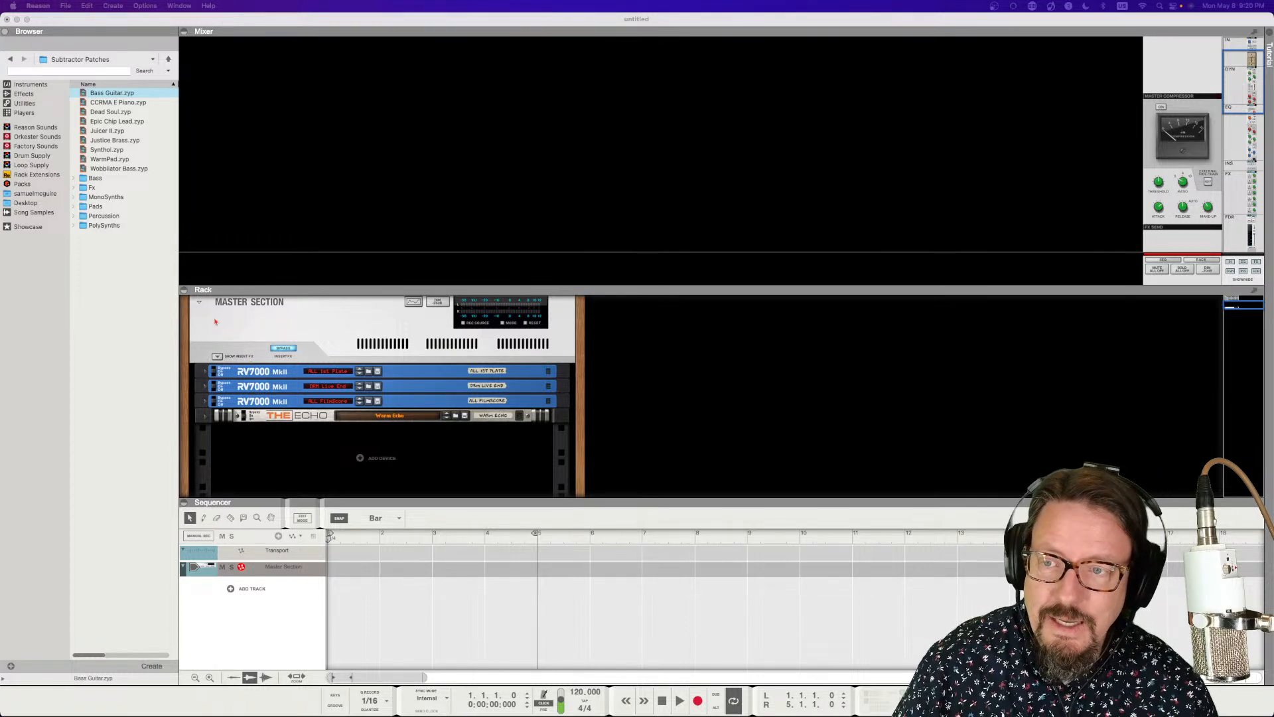
- Flip the rack to its rear side and examine the Master Section's cable routing, folding and unfolding the device
click(391, 323)
key(Tab)
key(Tab)
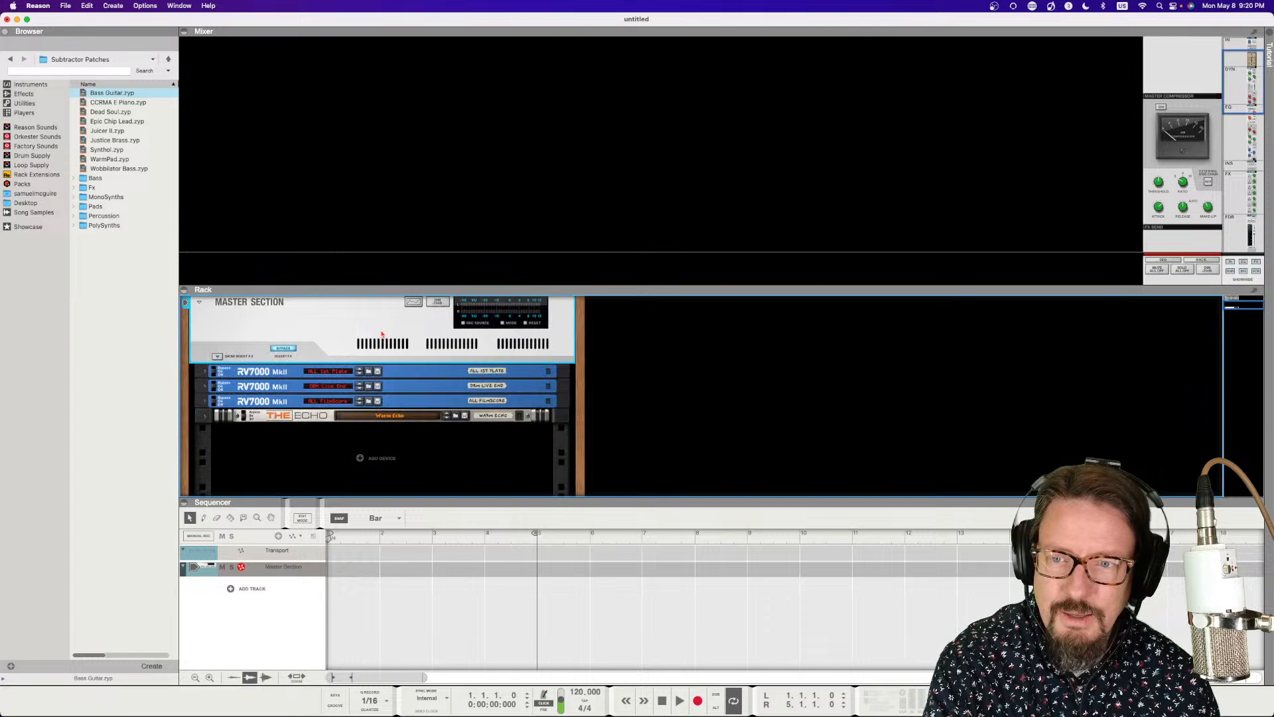
key(Tab)
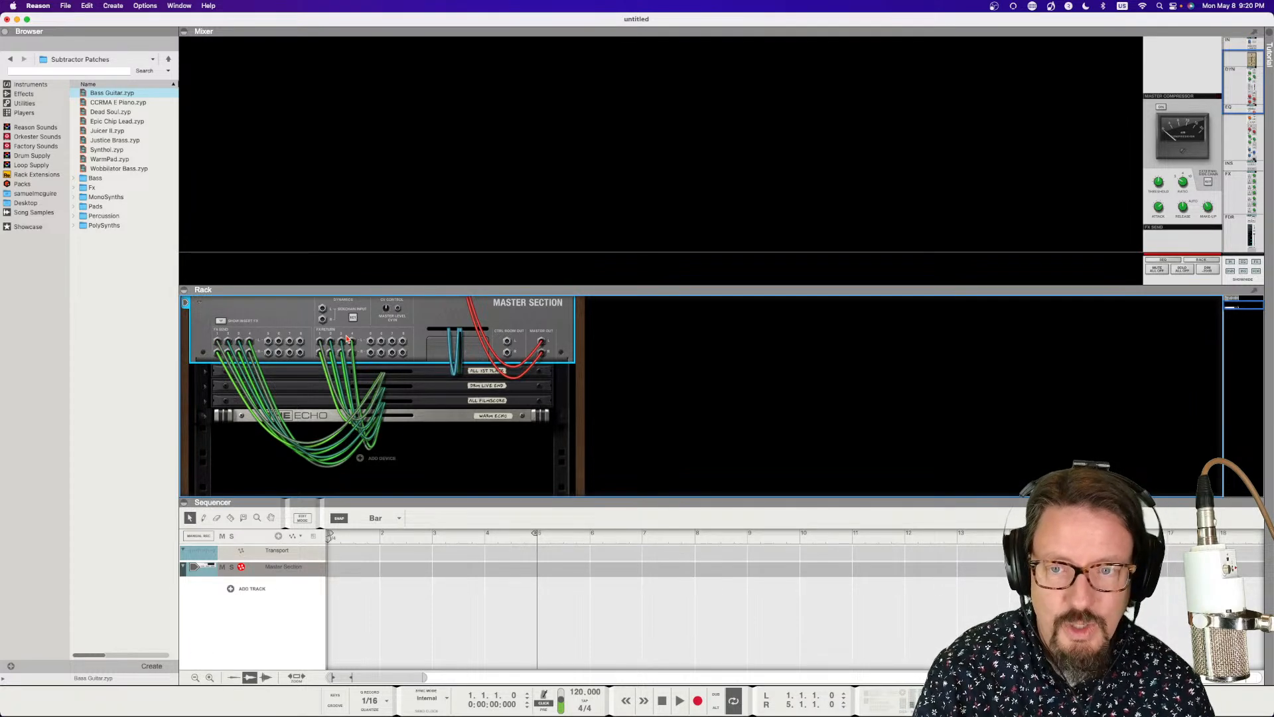
click(200, 303)
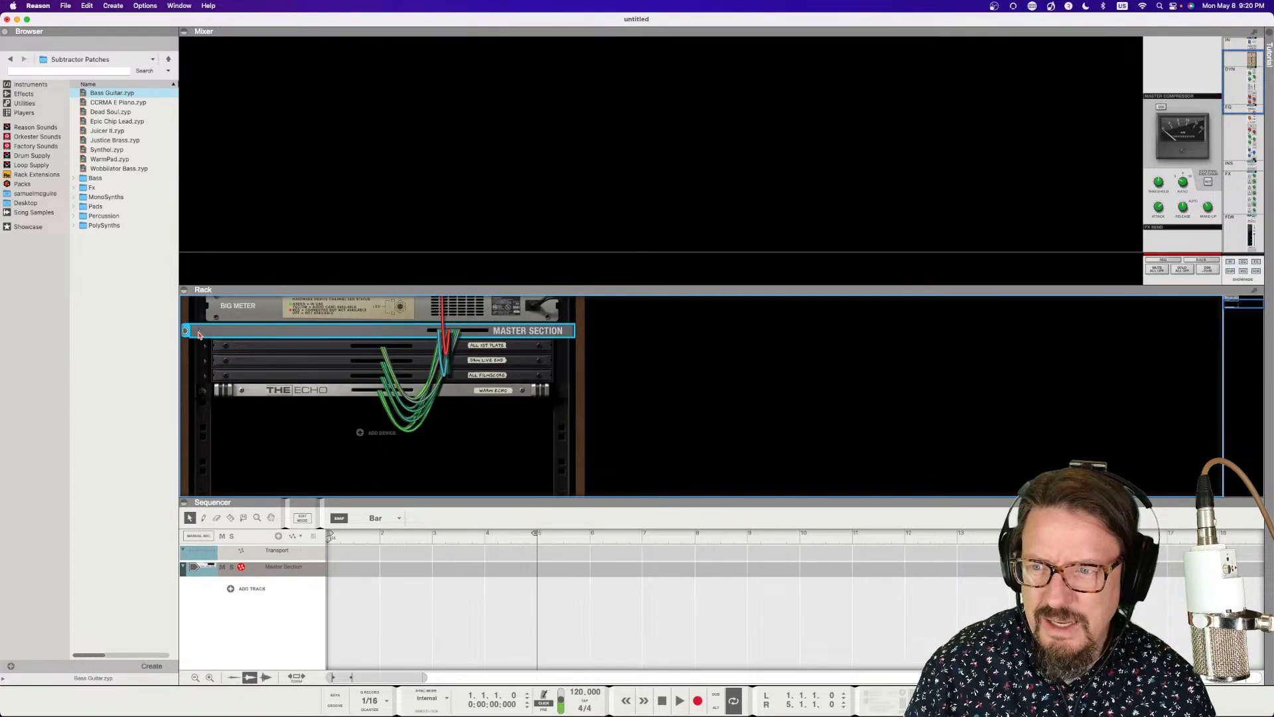
click(199, 330)
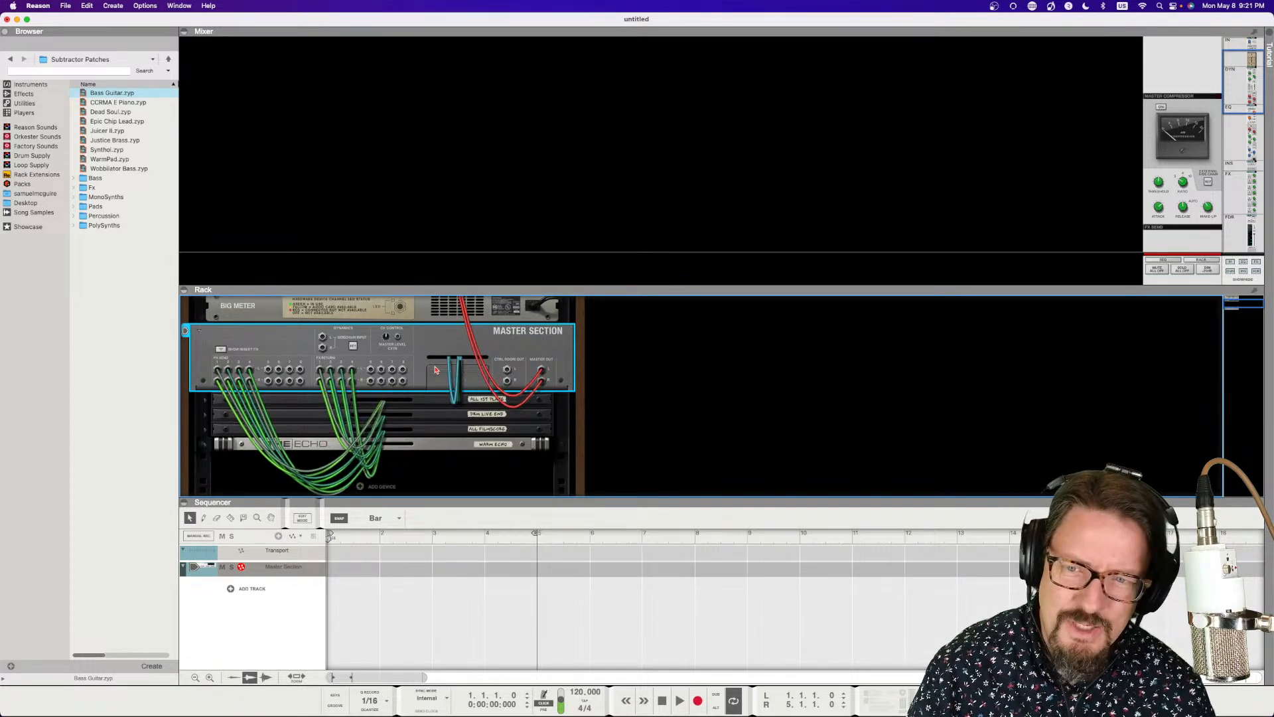
- Show the Master Section's insert FX devices and flip the rack back to its front side
click(221, 350)
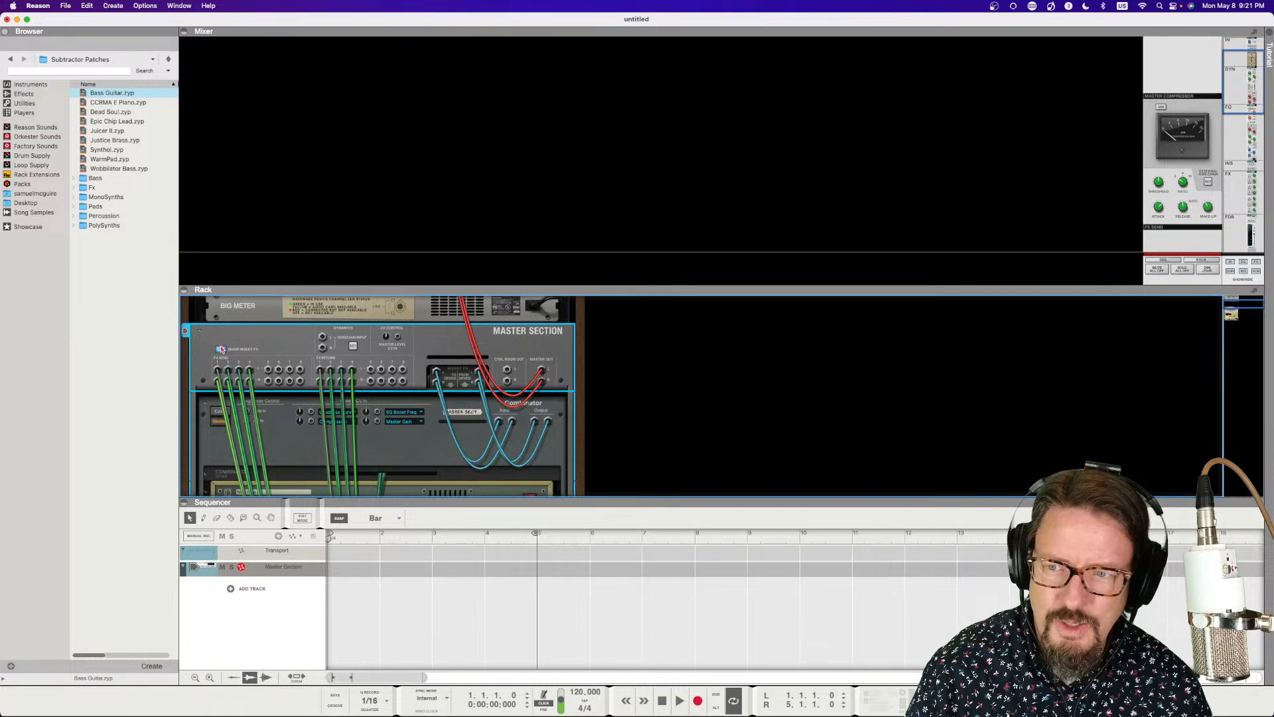
key(Tab)
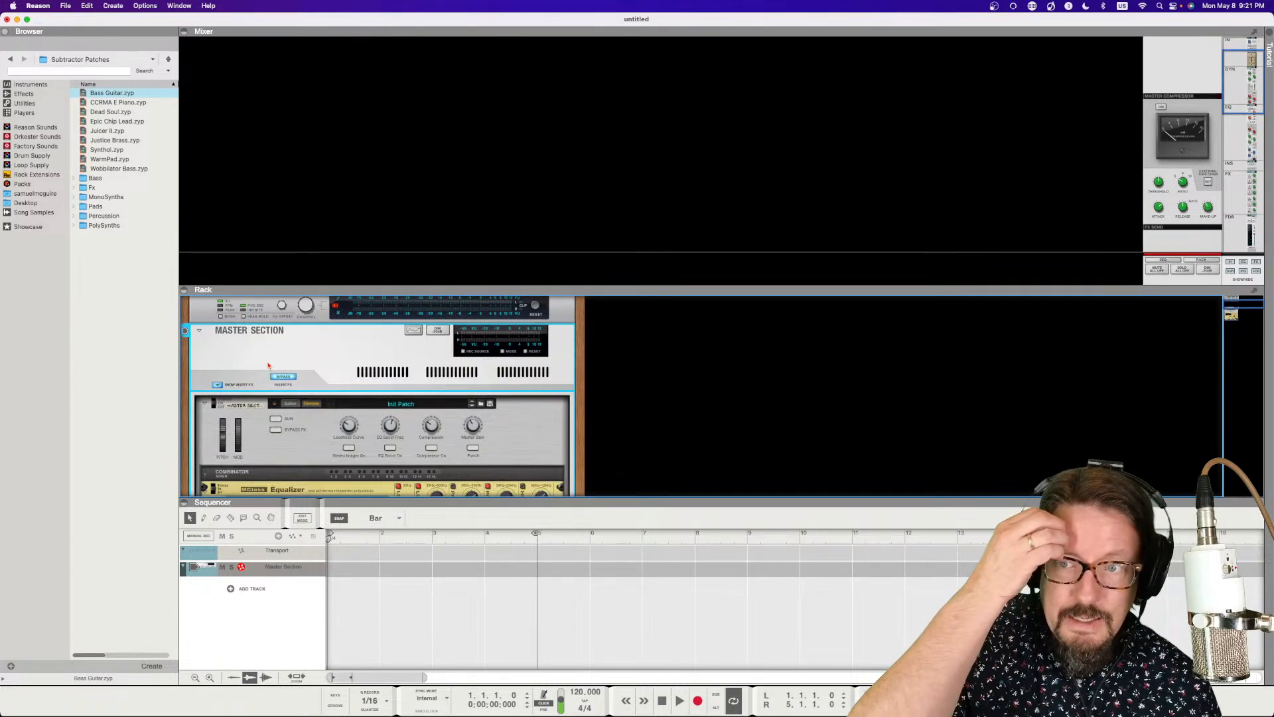
- Fold the Hardware Interface and the Master Section to compact the rack
scroll(280, 357, up, 3)
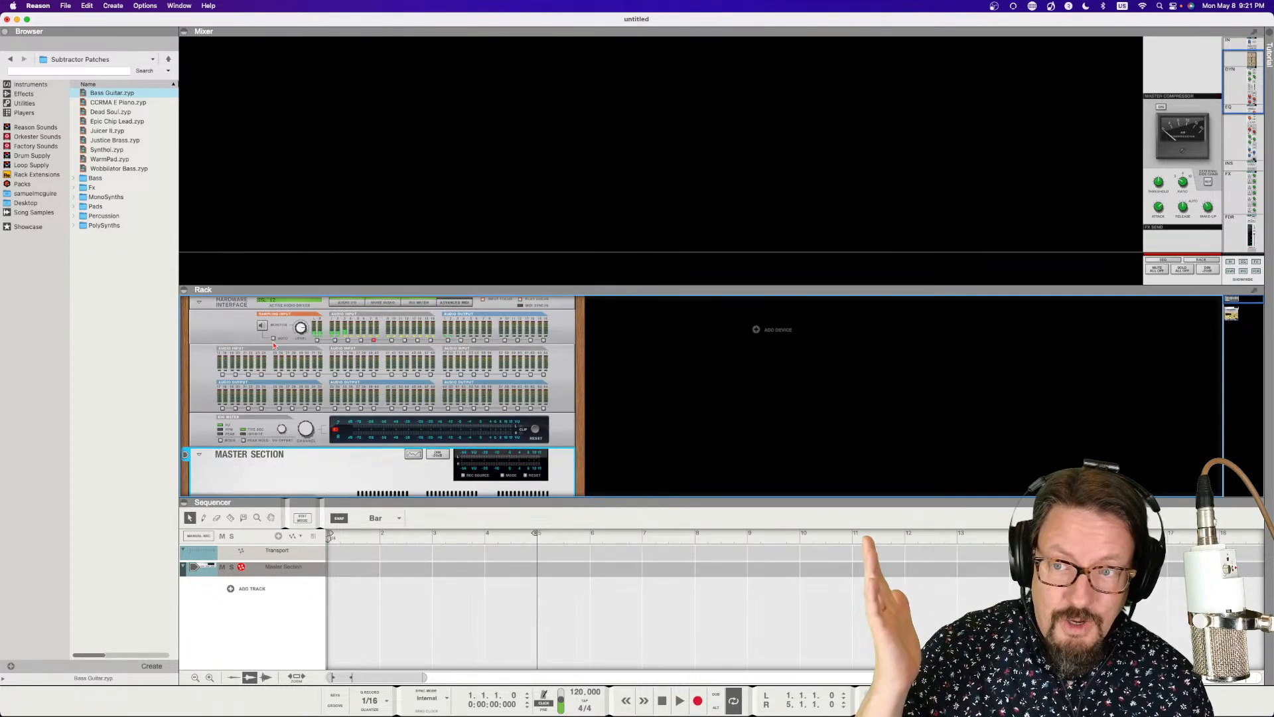
click(199, 303)
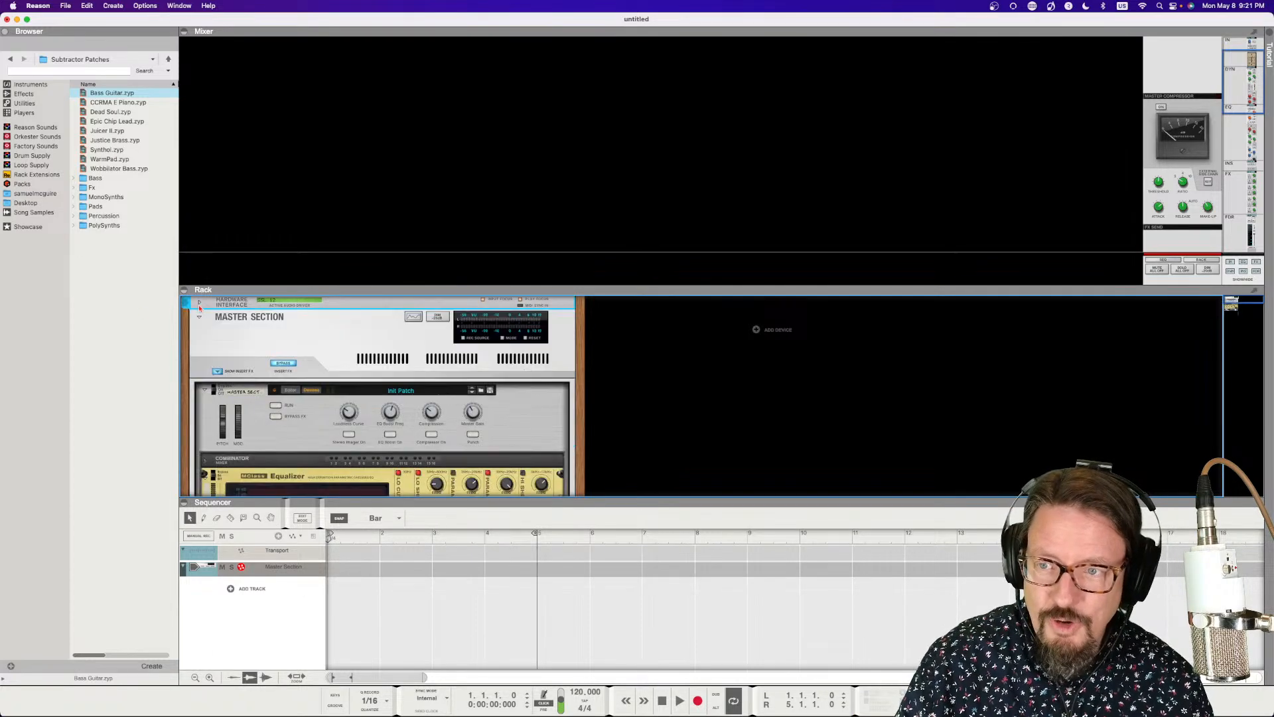
alt+click(200, 318)
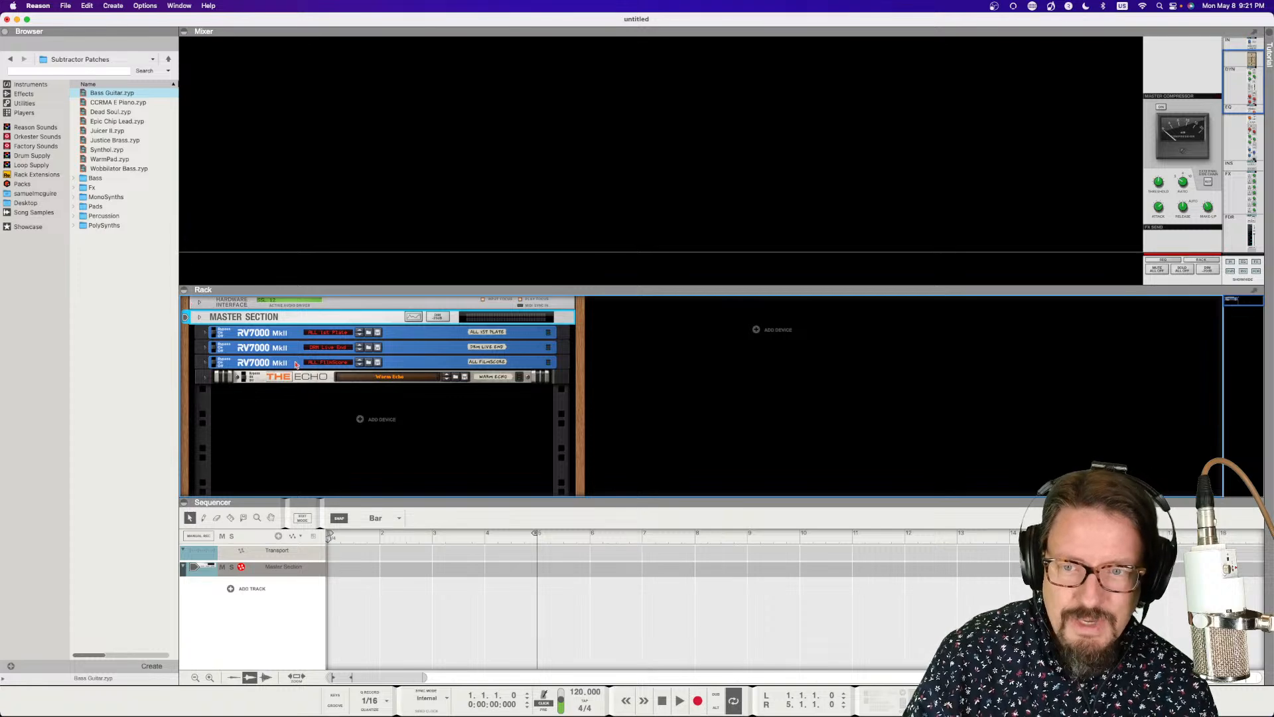
click(199, 317)
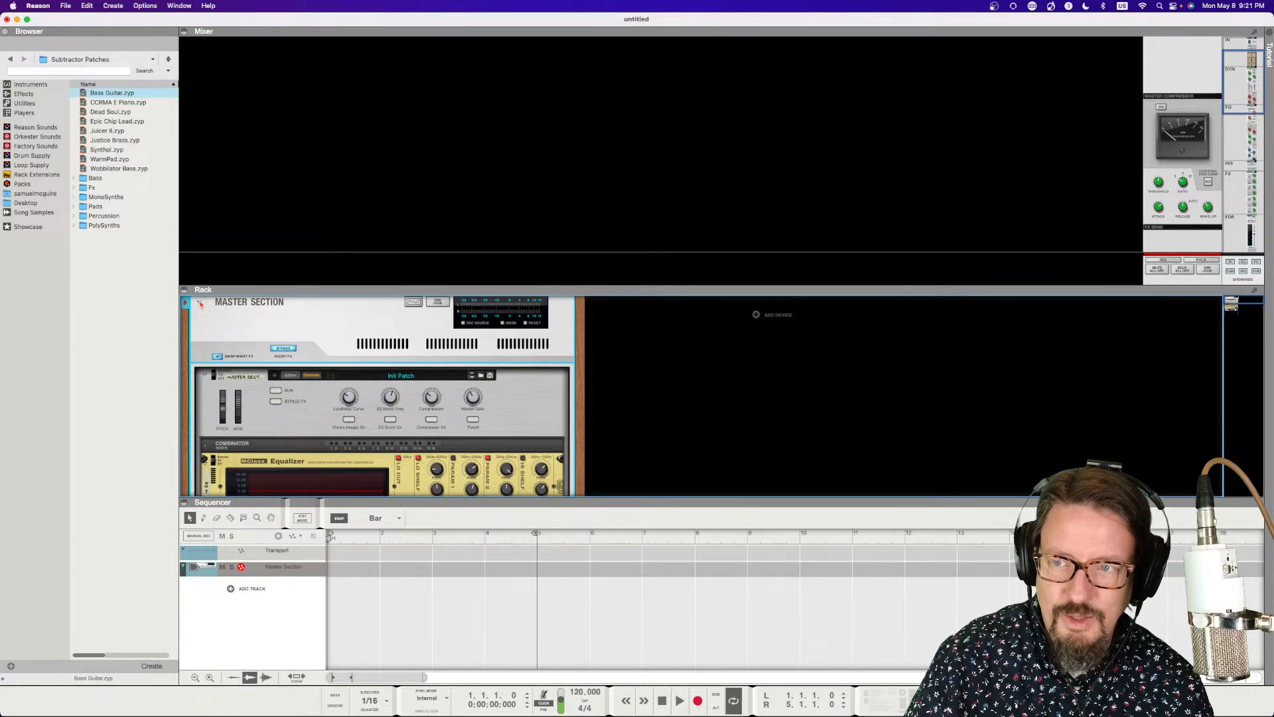
scroll(258, 385, down, 5)
scroll(256, 385, up, 6)
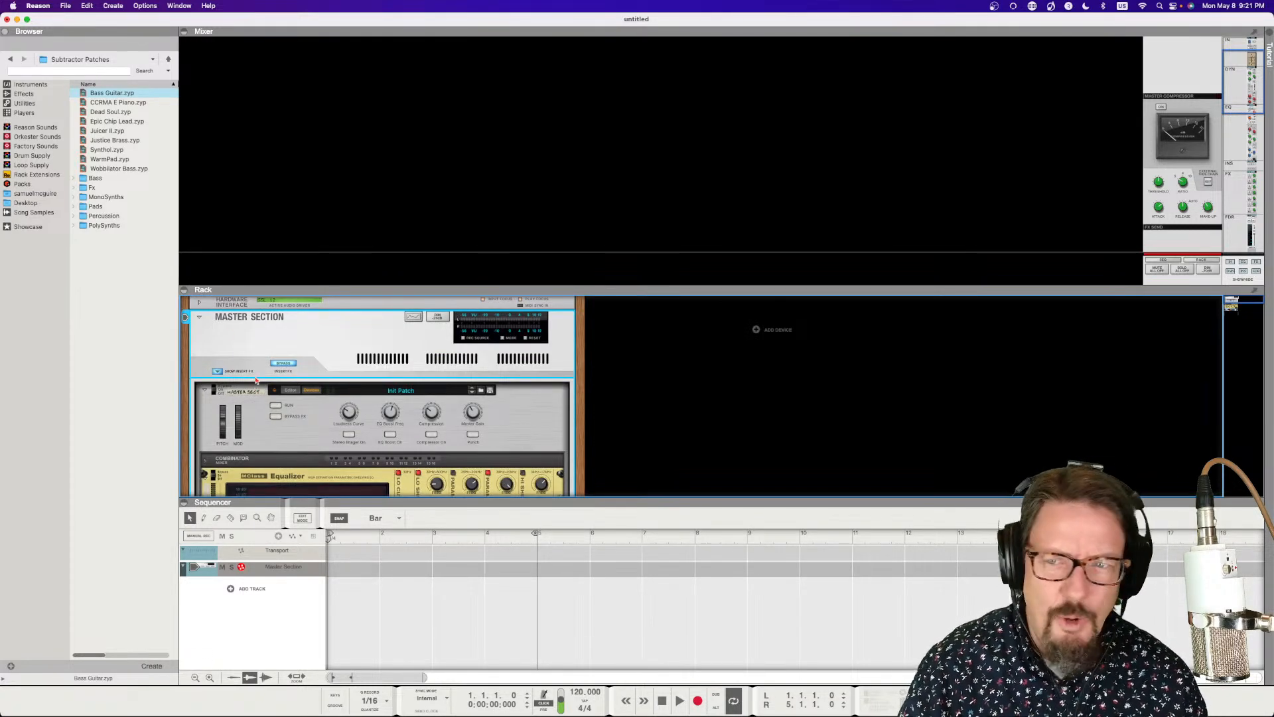
click(200, 318)
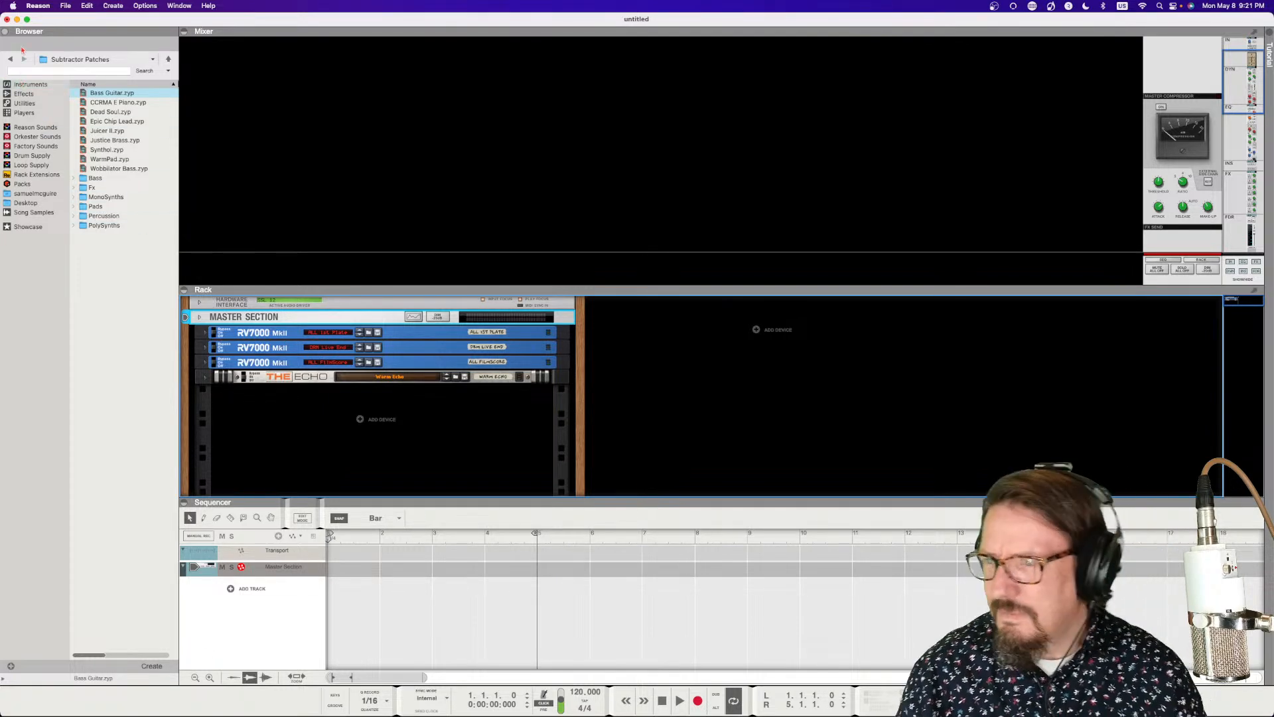
- Open the browser's Instruments category and look over the first Reason Studios devices, from Algoritm to Europa
click(24, 85)
scroll(117, 219, down, 10)
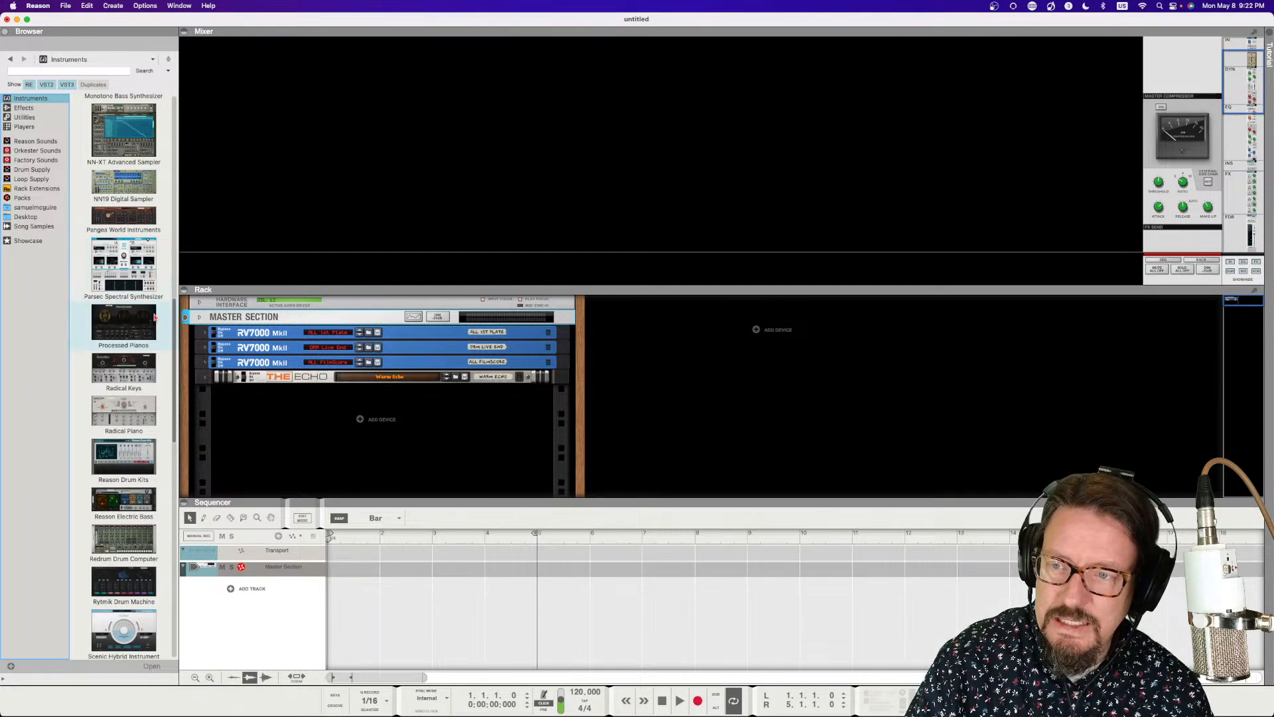
drag(173, 316, 167, 152)
scroll(138, 191, up, 3)
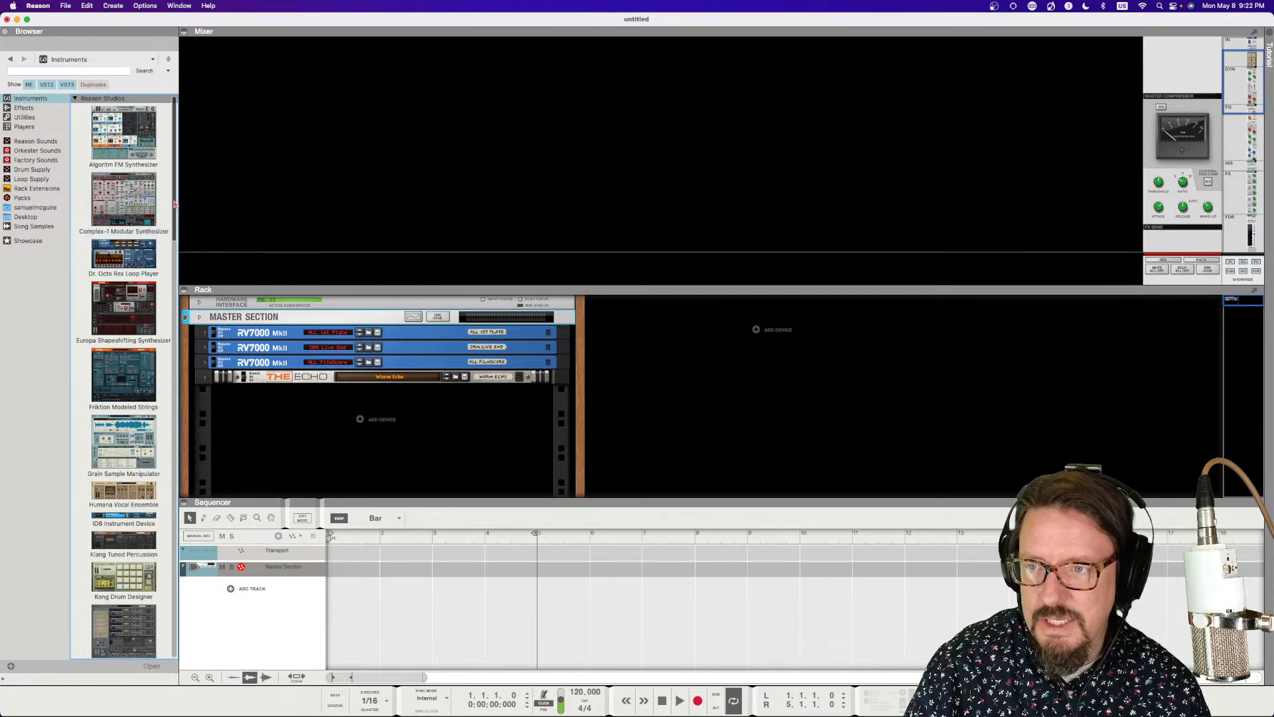
drag(174, 204, 175, 185)
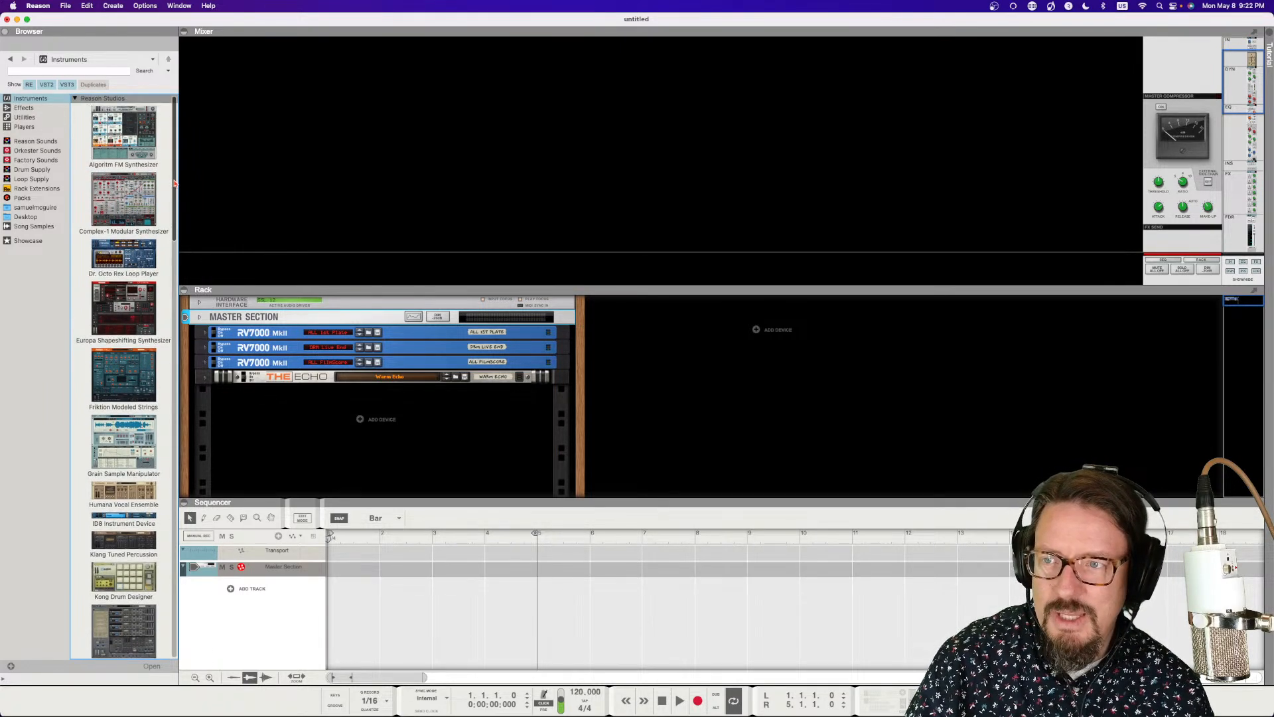
scroll(160, 292, down, 12)
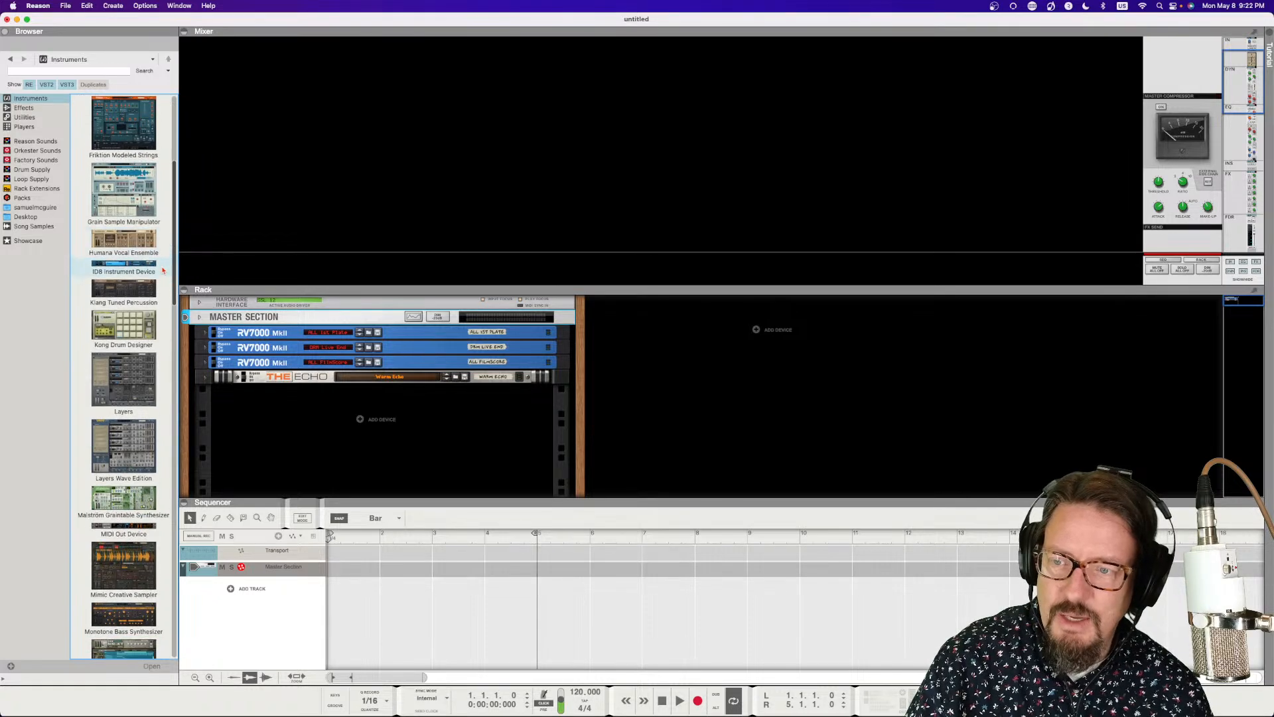
scroll(159, 292, down, 2)
scroll(158, 305, up, 10)
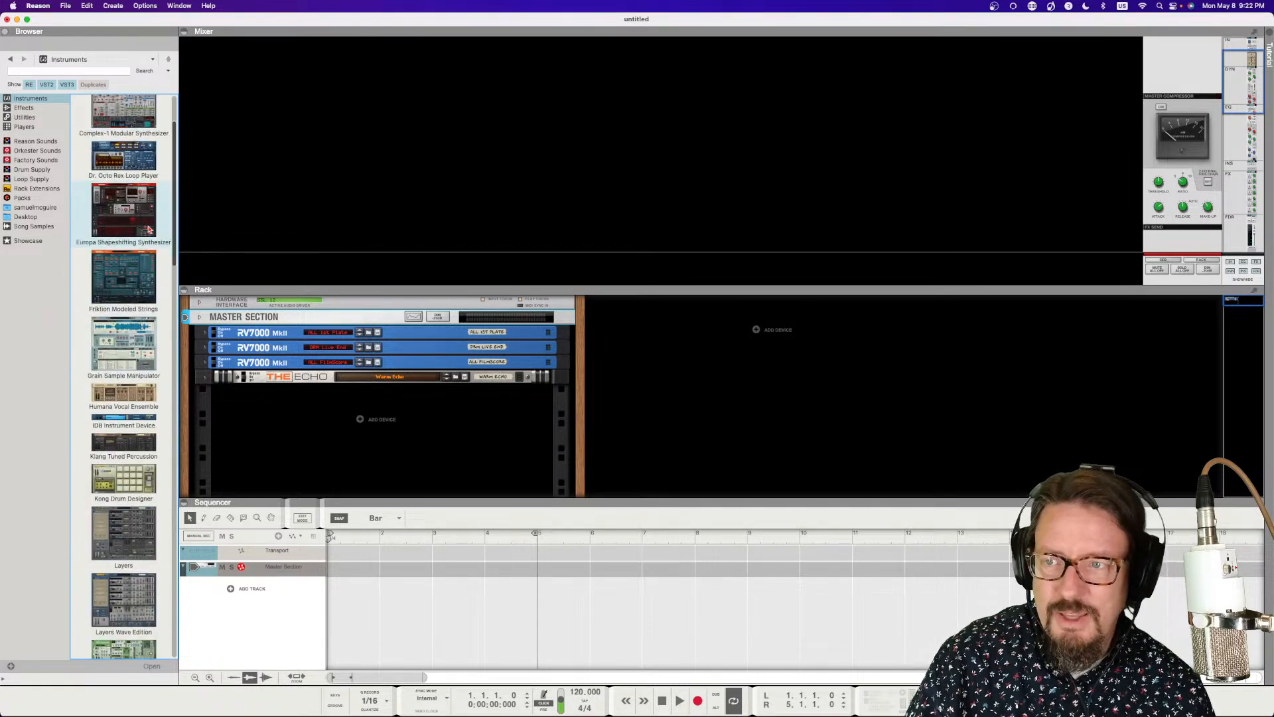
scroll(149, 230, up, 3)
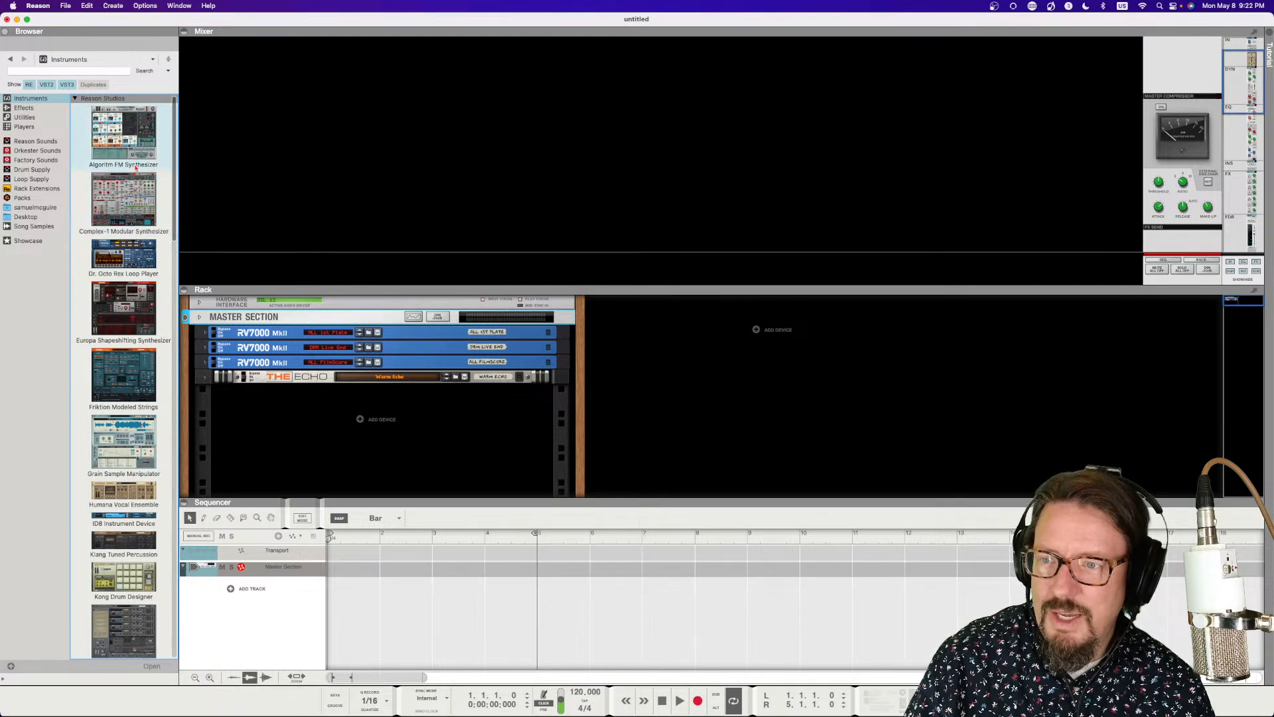
scroll(127, 223, down, 1)
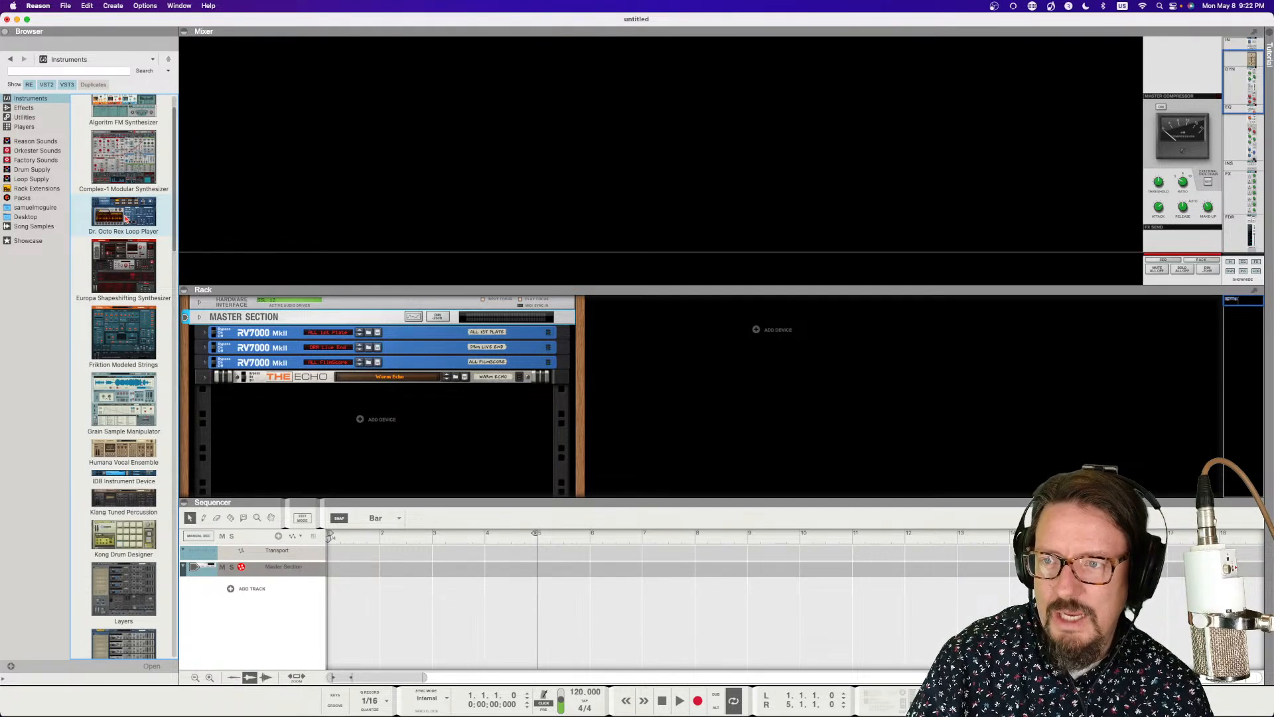
scroll(126, 218, down, 1)
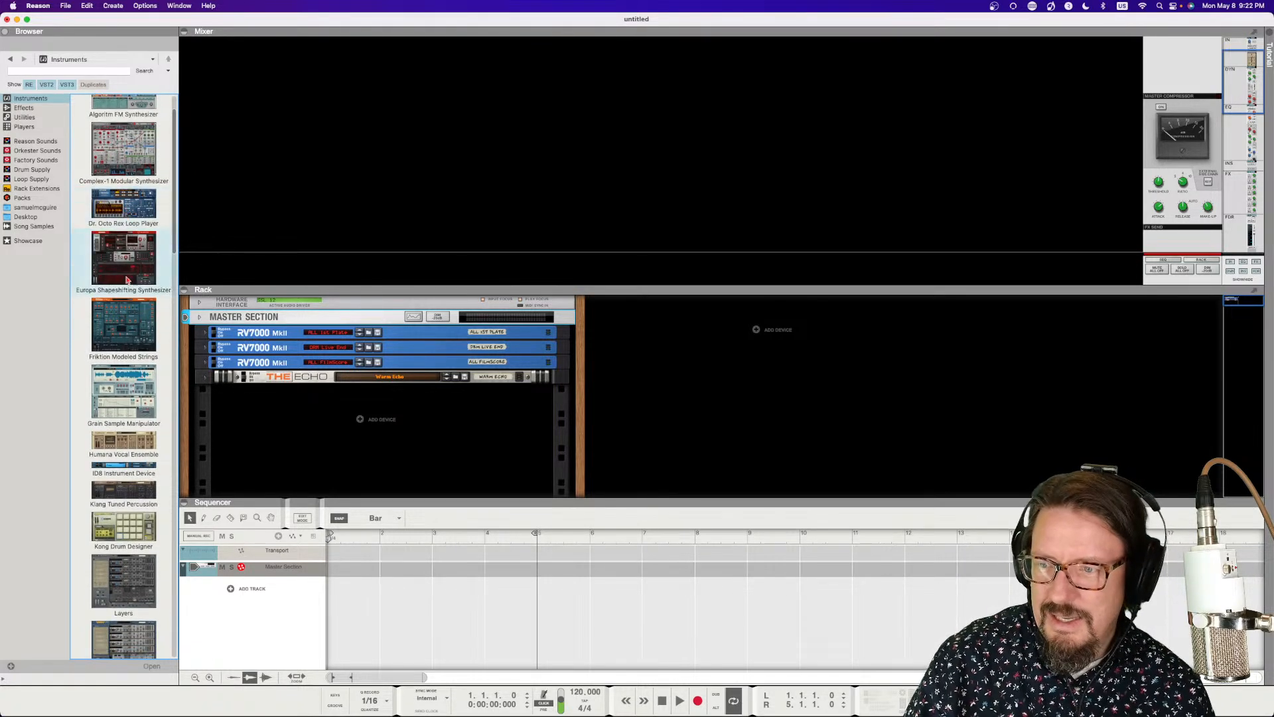
- Examine the remaining Reason Studios instruments in the browser, through the samplers, pianos and drum machines to Umpf Retro Beats
drag(174, 242, 158, 321)
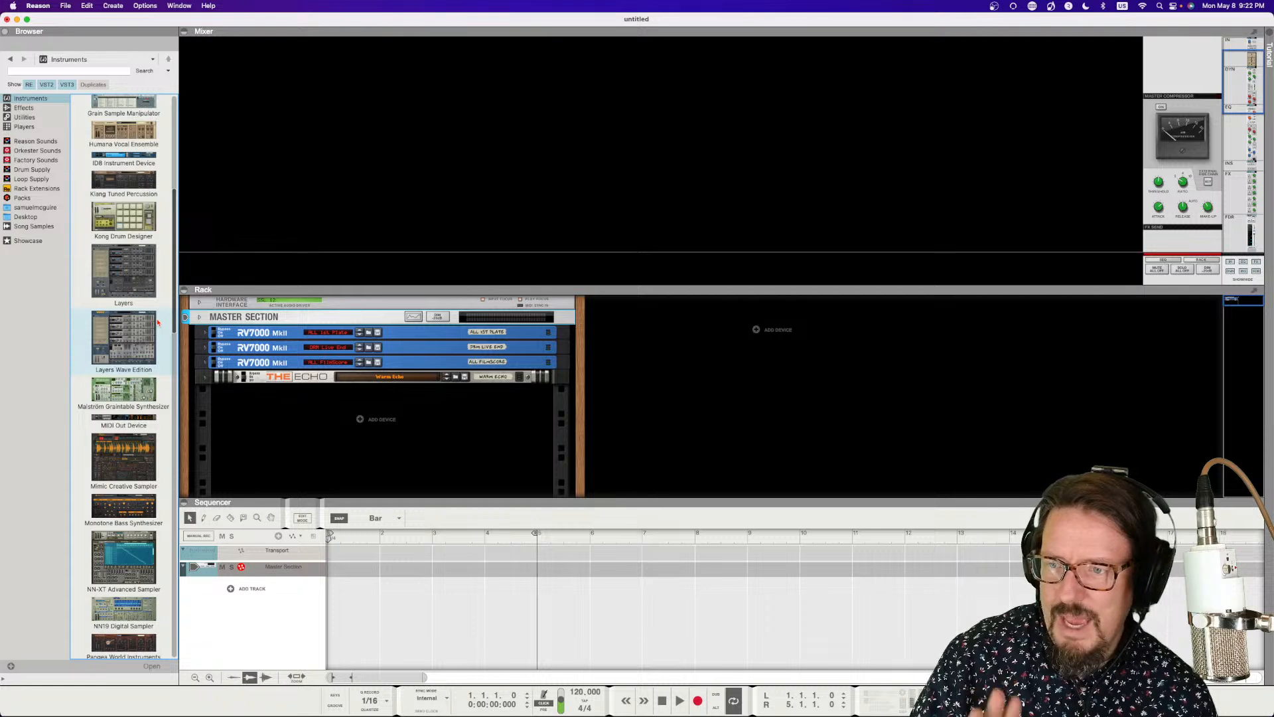
scroll(159, 325, down, 2)
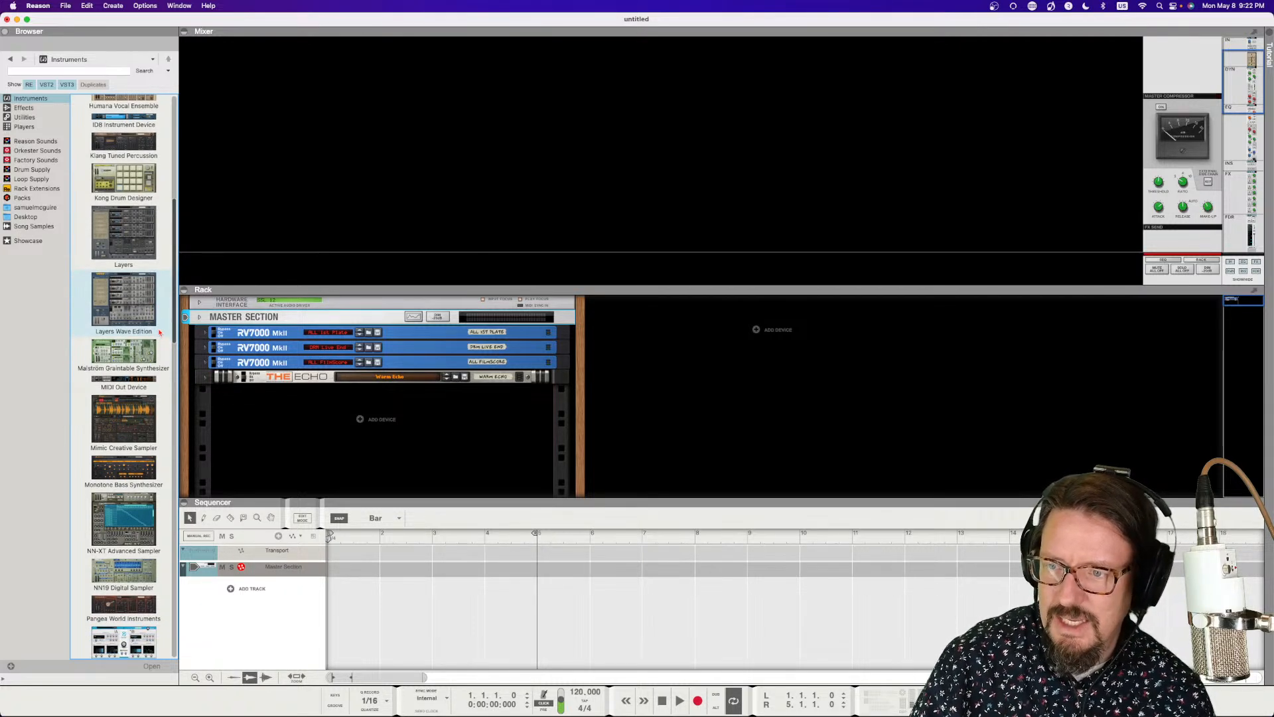
scroll(159, 335, down, 1)
scroll(159, 339, down, 6)
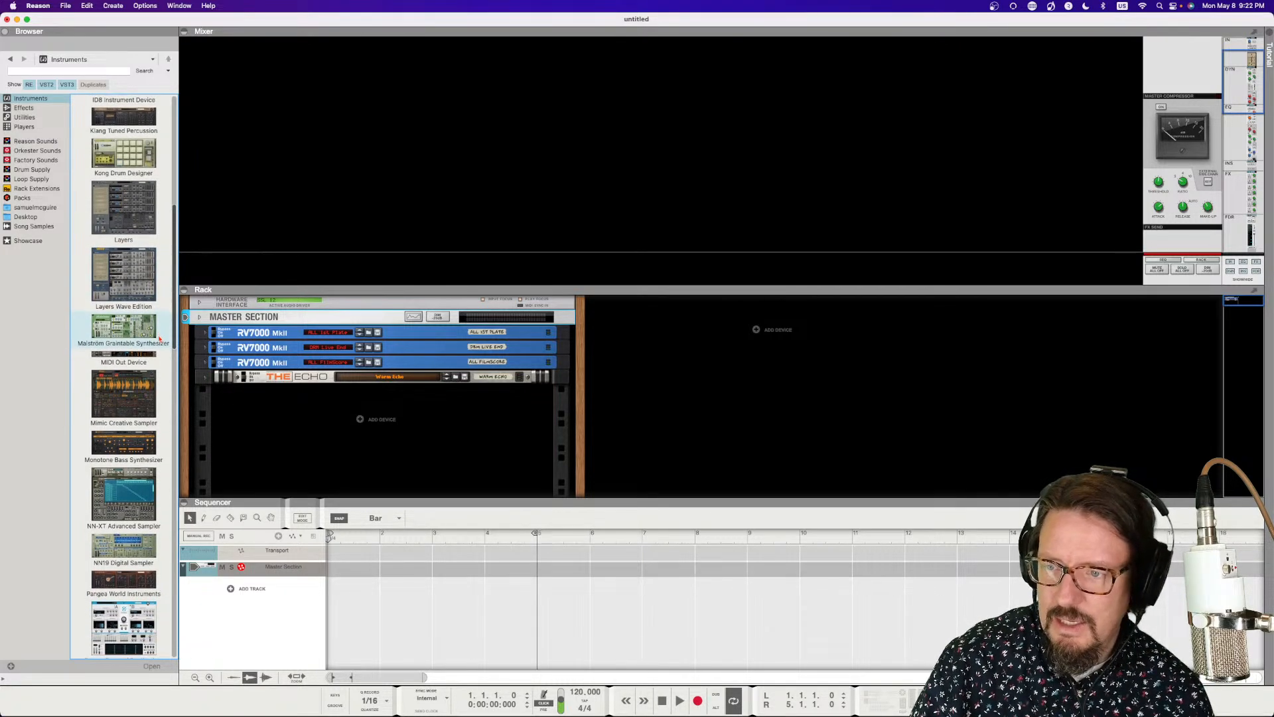
scroll(159, 374, down, 1)
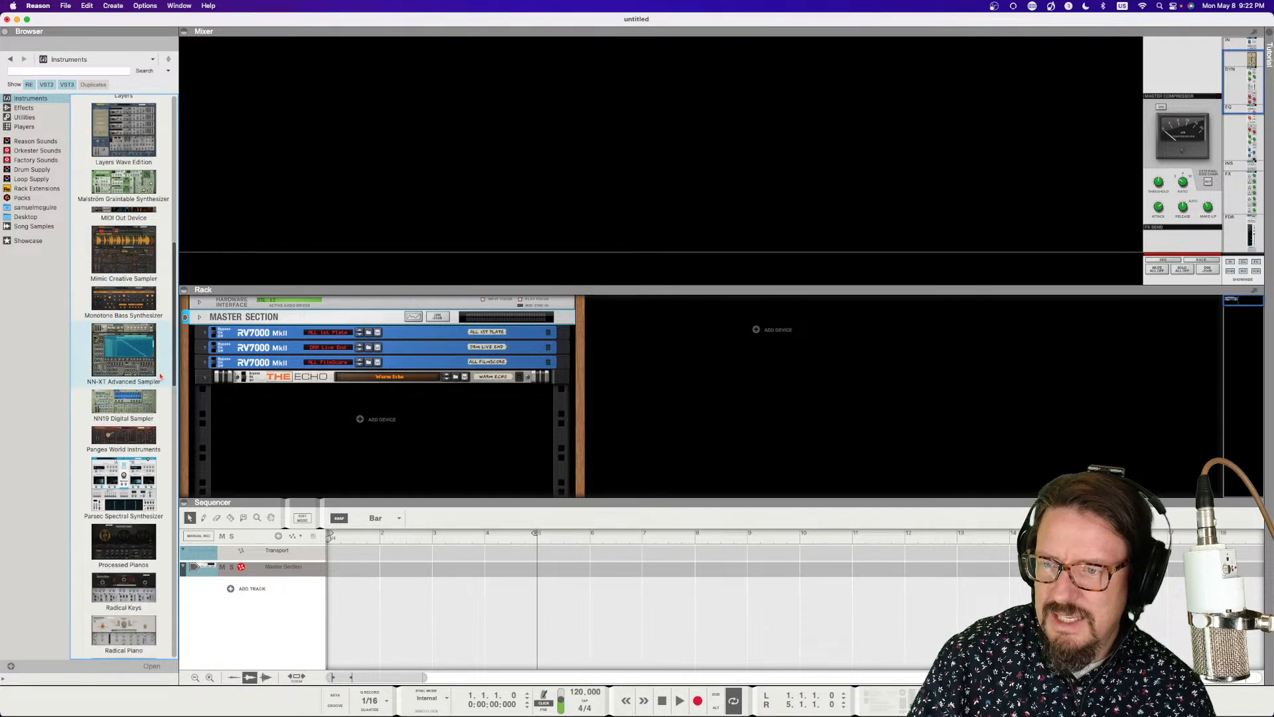
scroll(160, 376, down, 1)
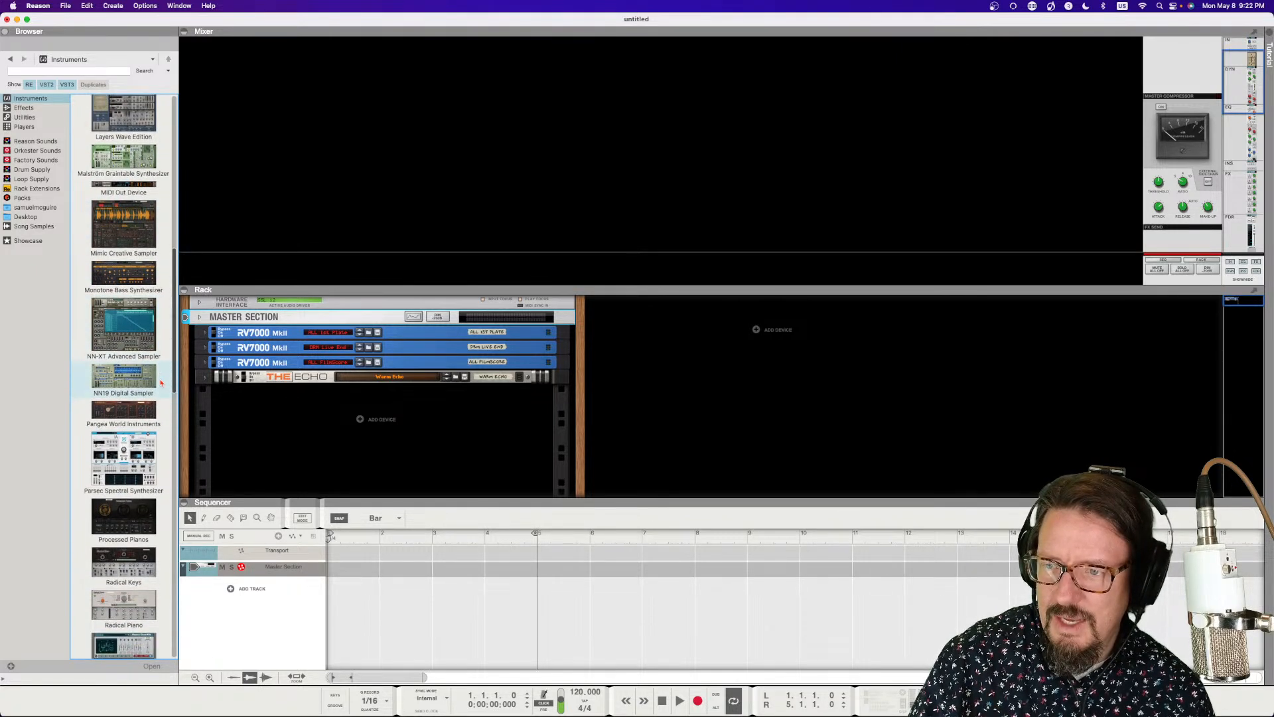
scroll(161, 383, down, 8)
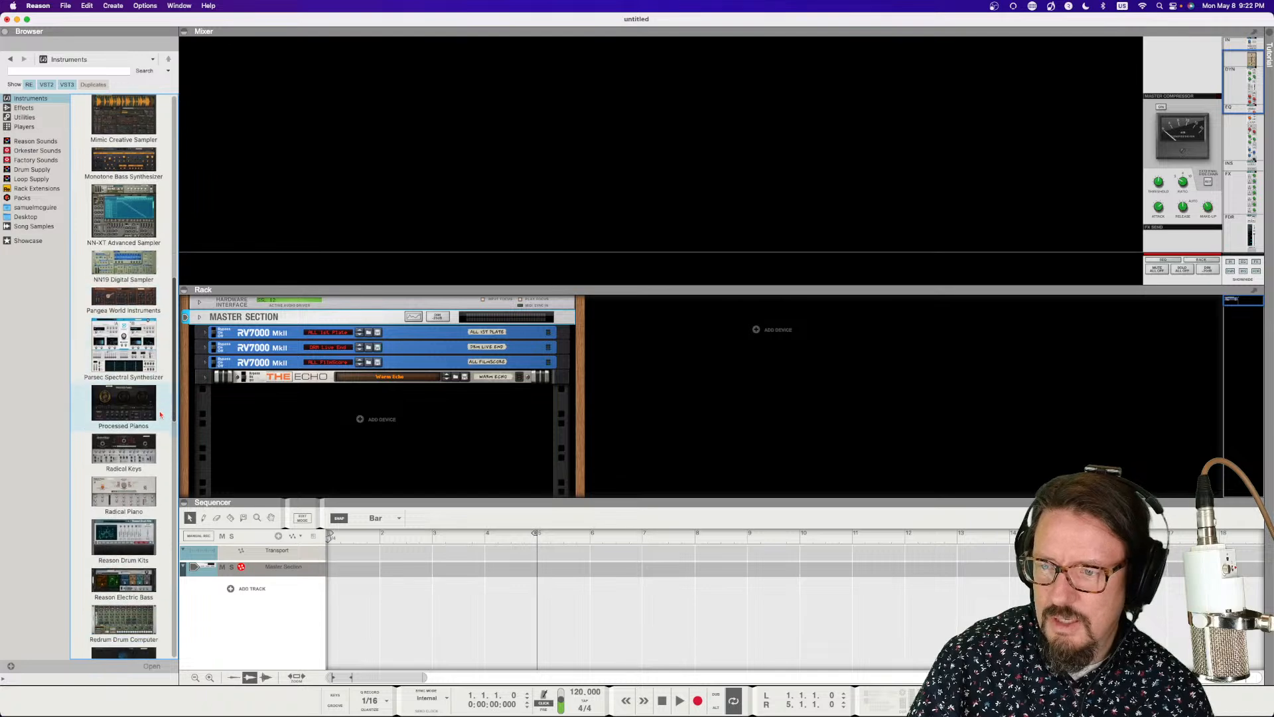
scroll(159, 439, down, 3)
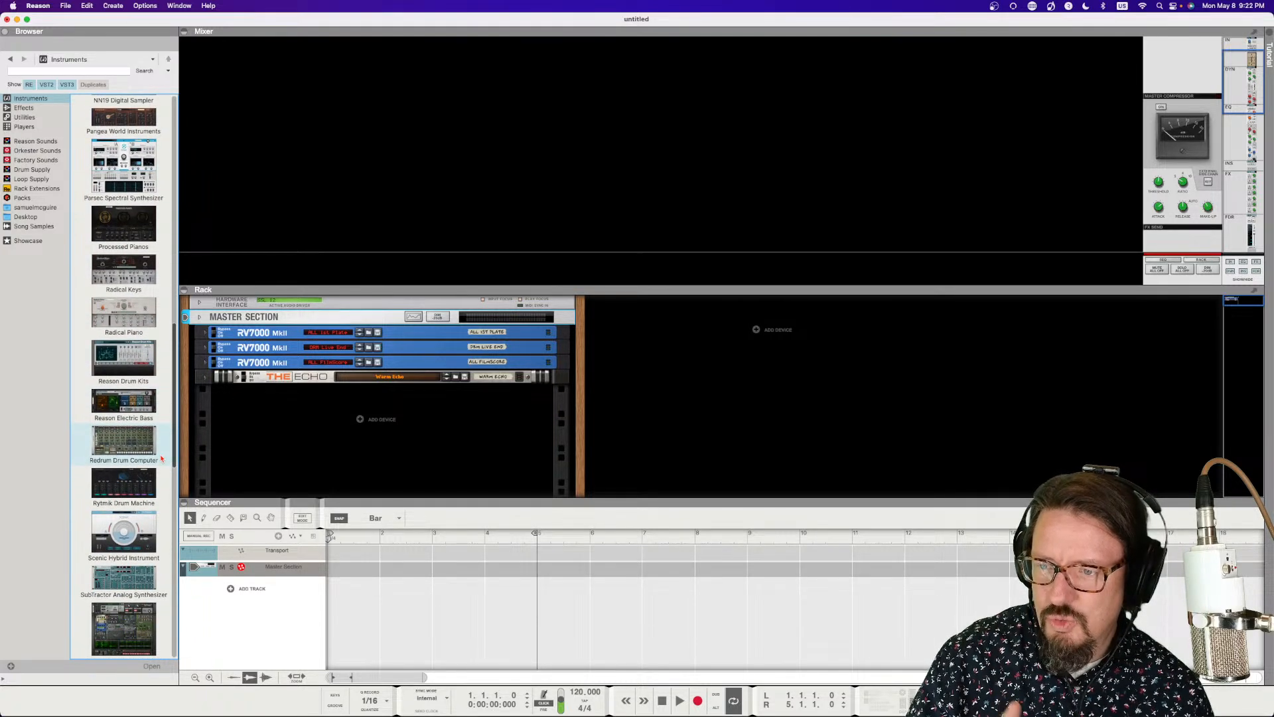
scroll(161, 458, down, 4)
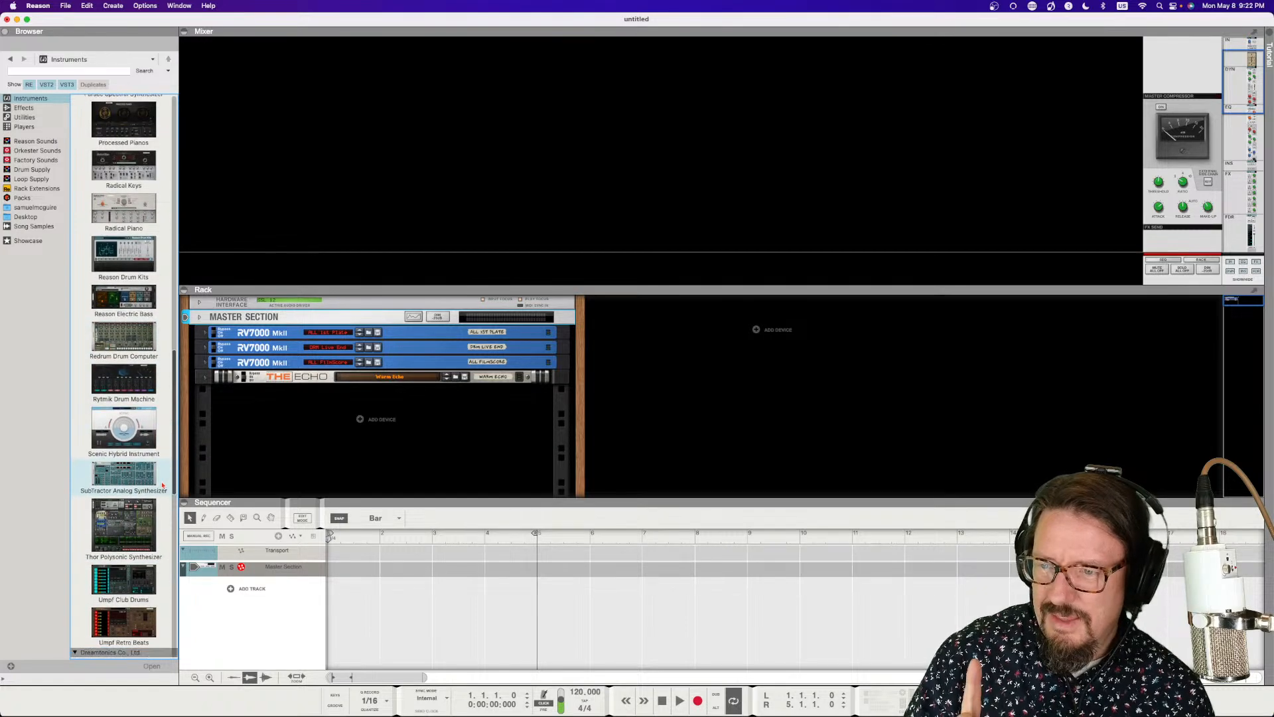
scroll(163, 491, down, 2)
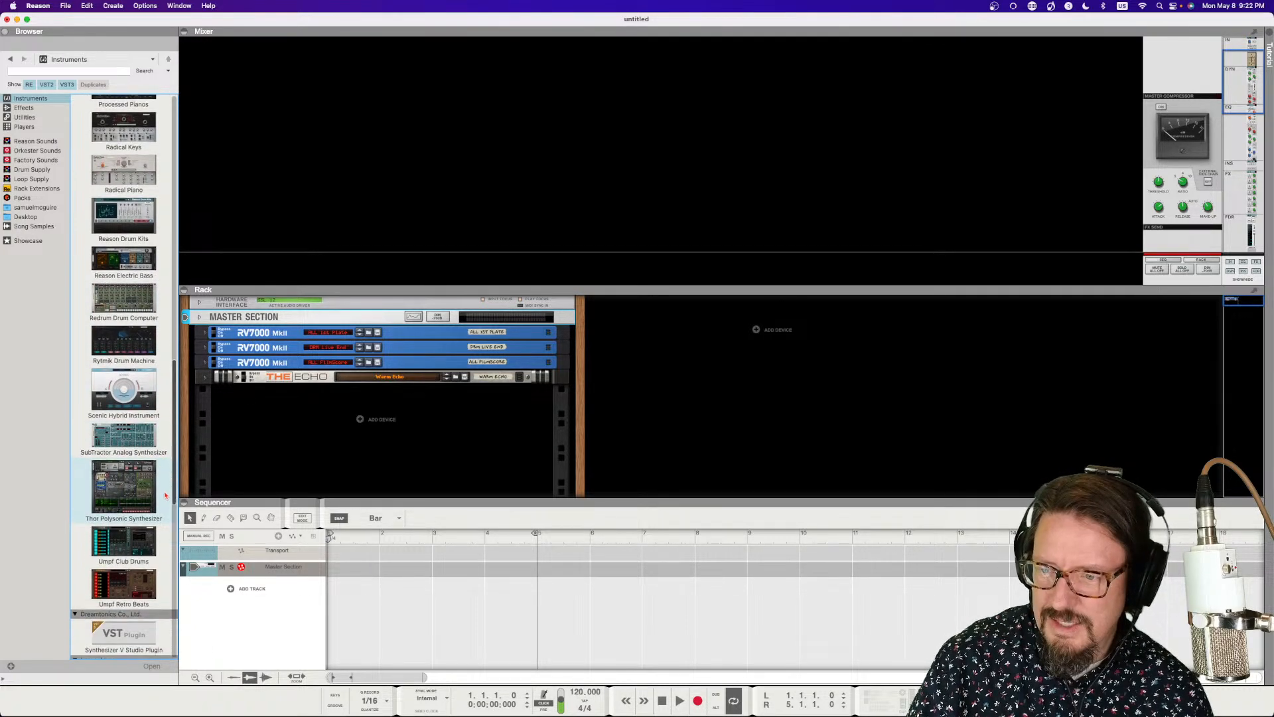
scroll(165, 496, down, 1)
scroll(166, 495, down, 2)
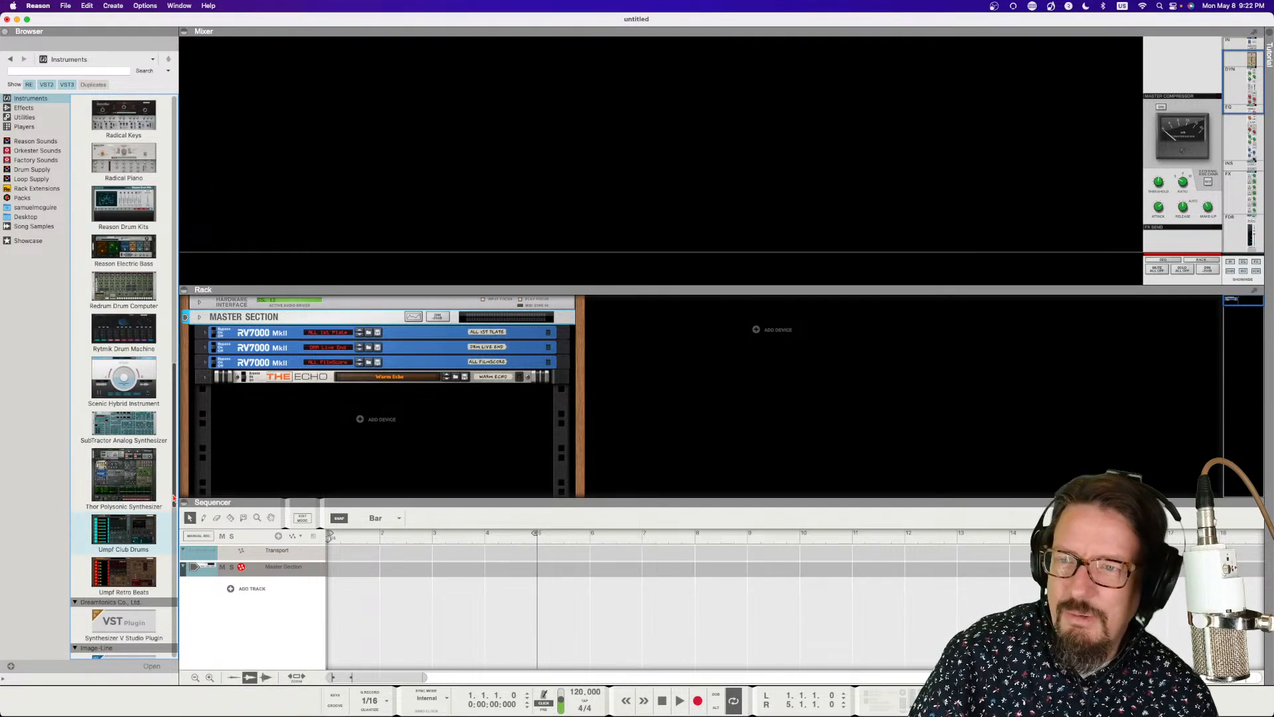
- Add a SubTractor Analog Synthesizer to the rack and enlarge the rack area to fit the whole device
scroll(174, 498, up, 5)
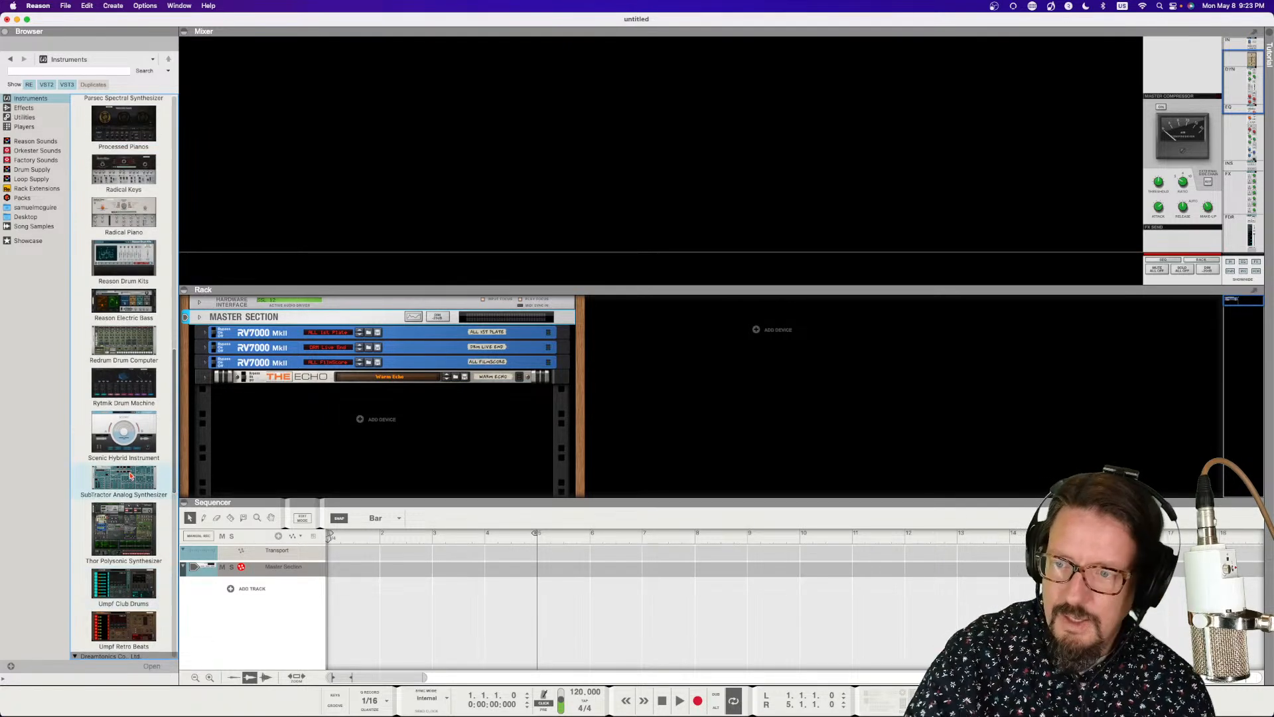
double_click(131, 476)
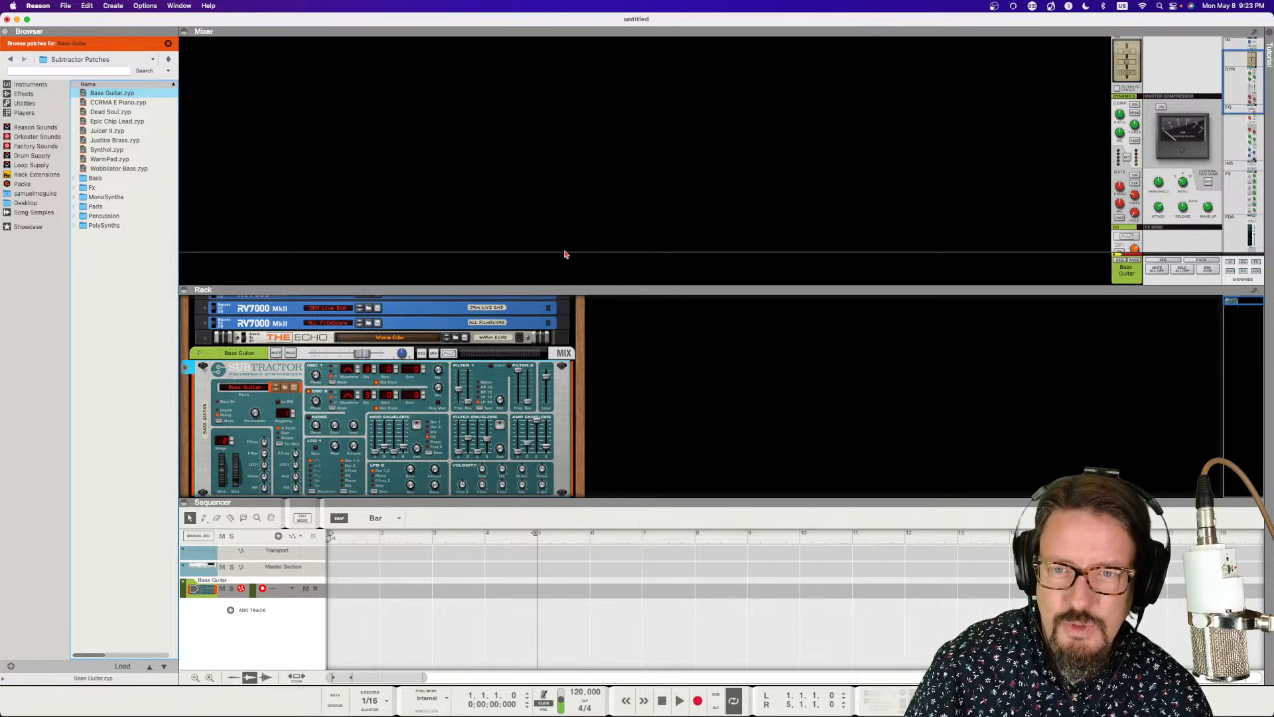
drag(584, 286, 579, 232)
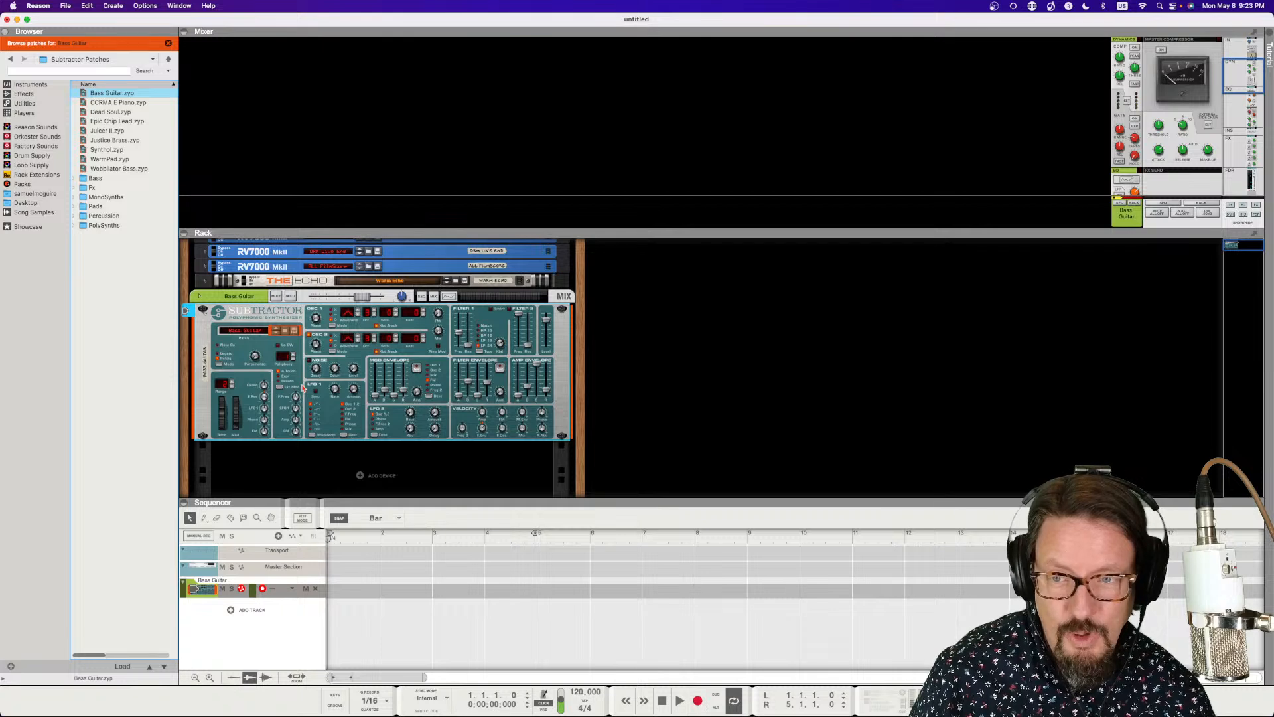
- Raise the polyphony of the SubTractor using the Bass Guitar patch
click(294, 357)
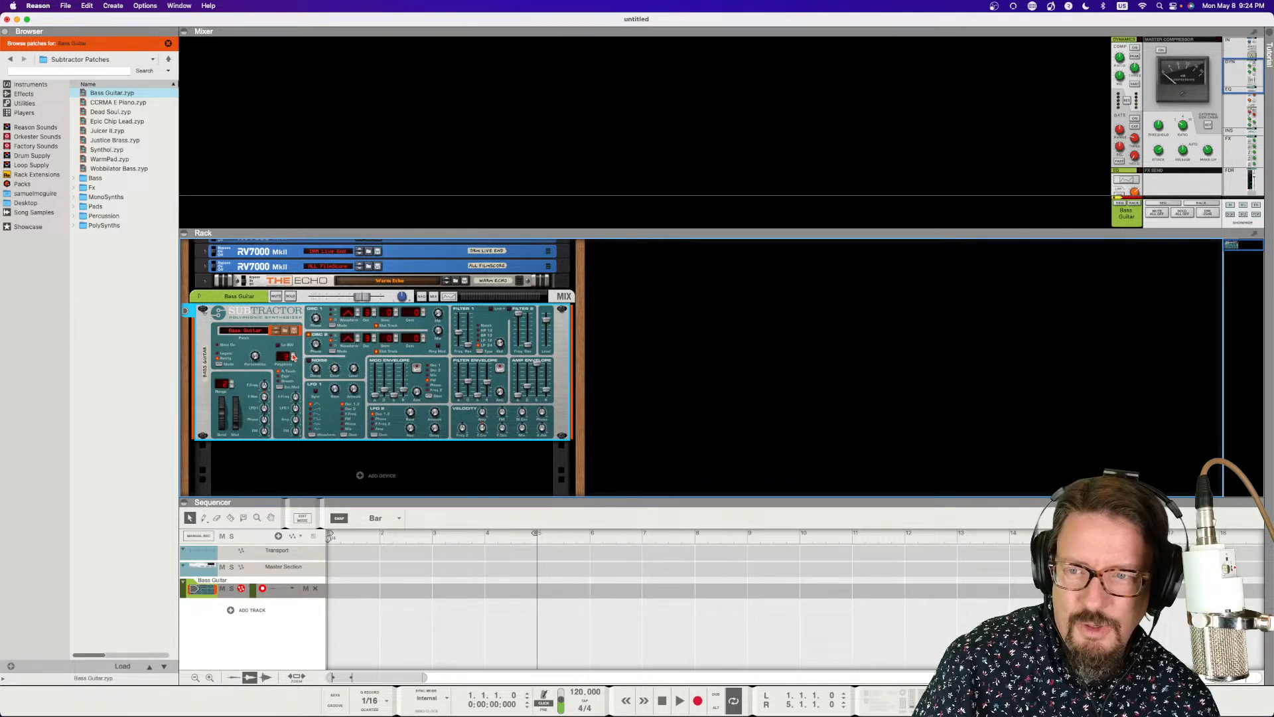
click(294, 359)
click(293, 359)
click(293, 359)
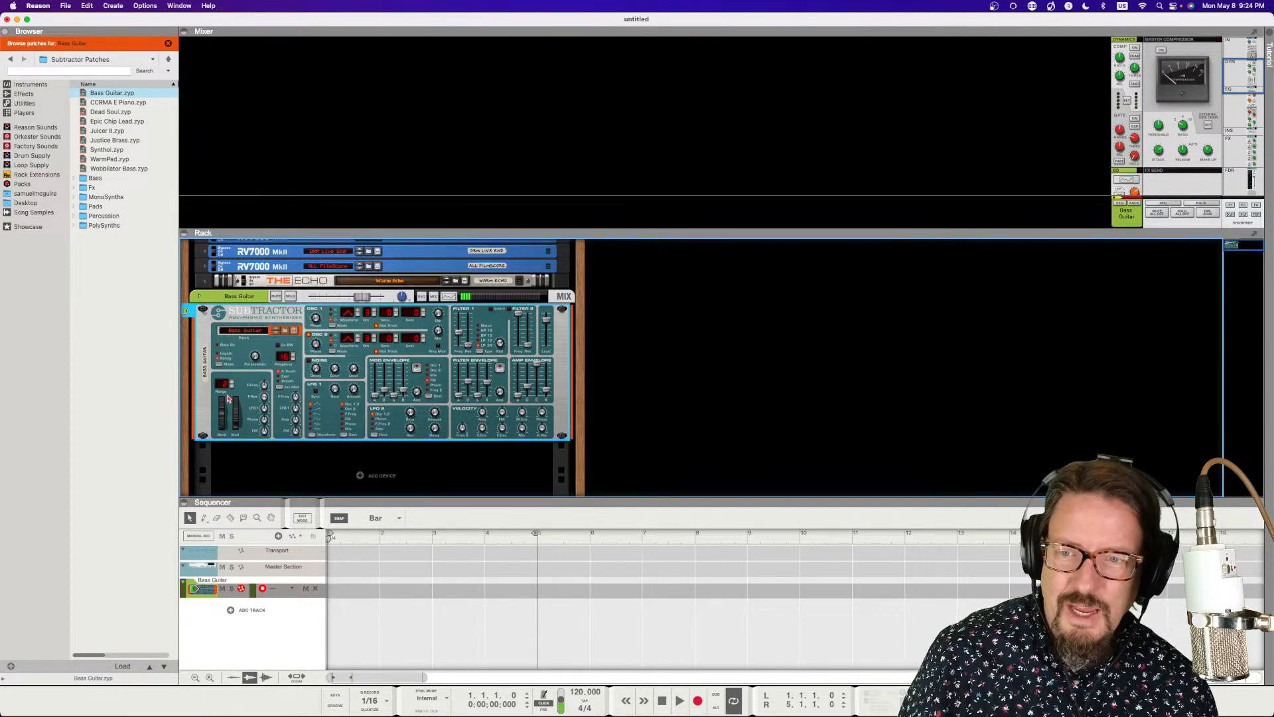
- Open the browser's Effects category and look over the Reason Studios effects, from Alligator Filter Gate to UN-16 Unison
click(24, 95)
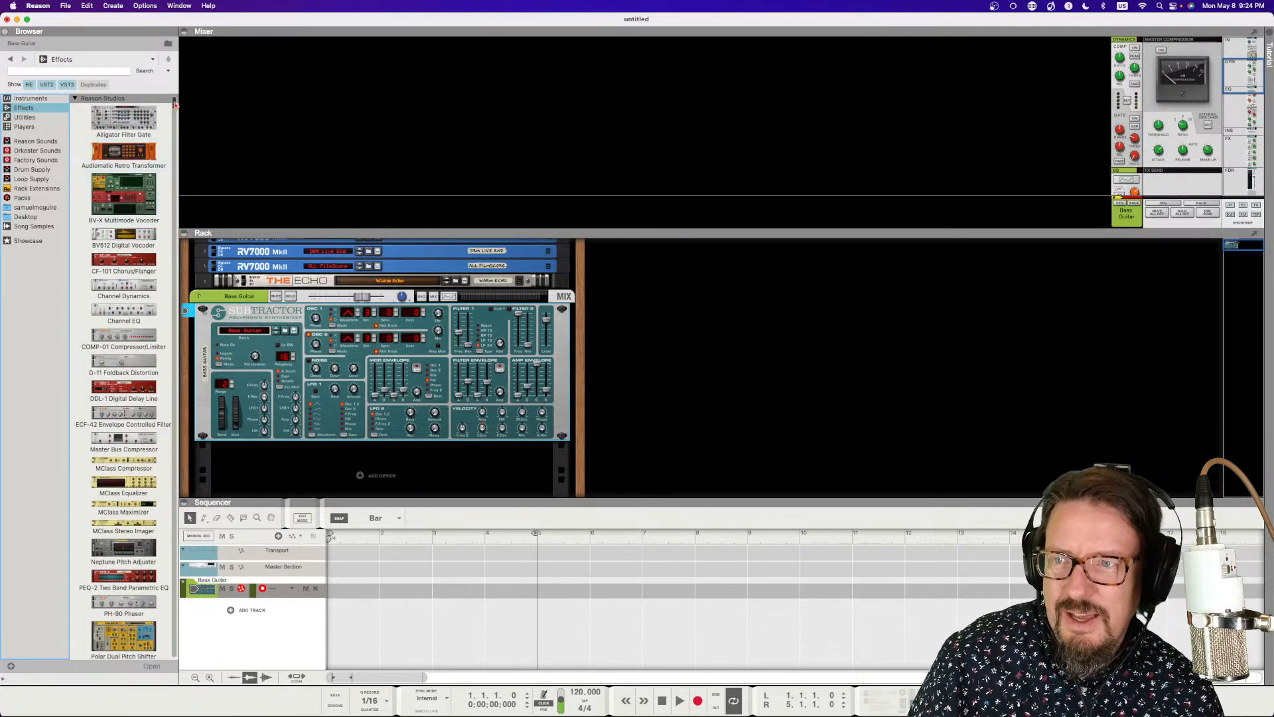
scroll(174, 113, down, 4)
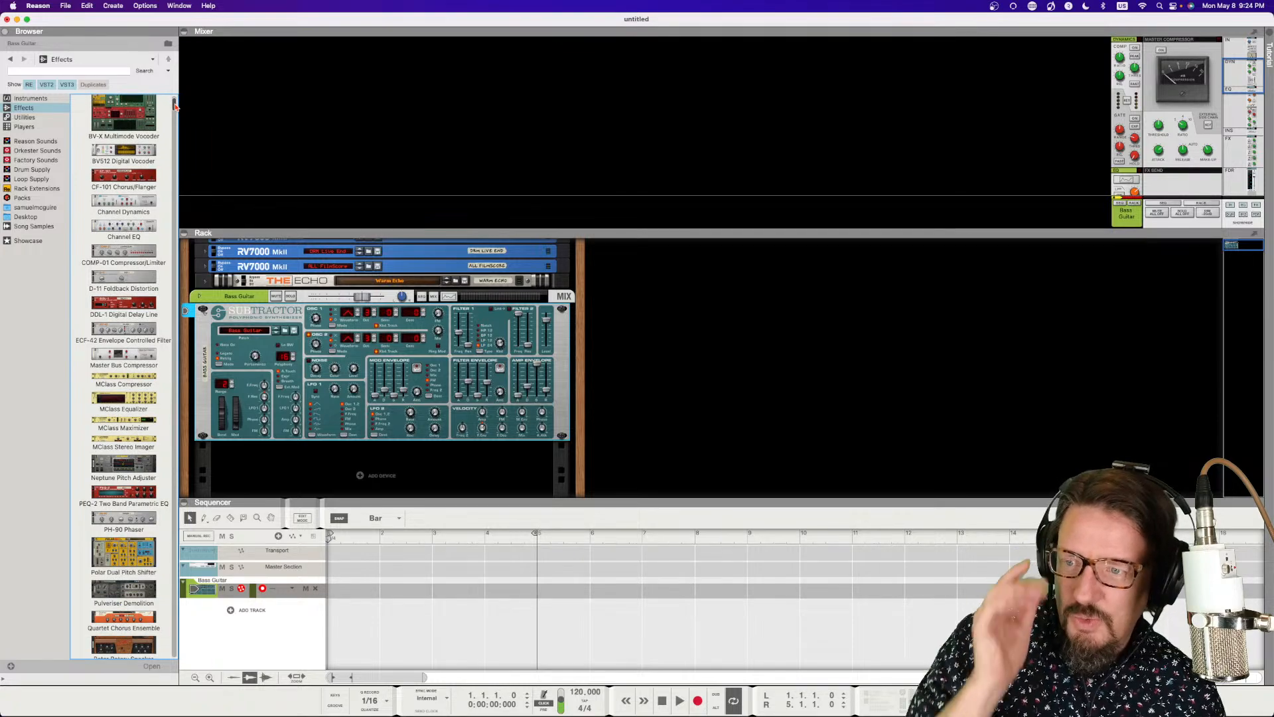
scroll(174, 106, up, 3)
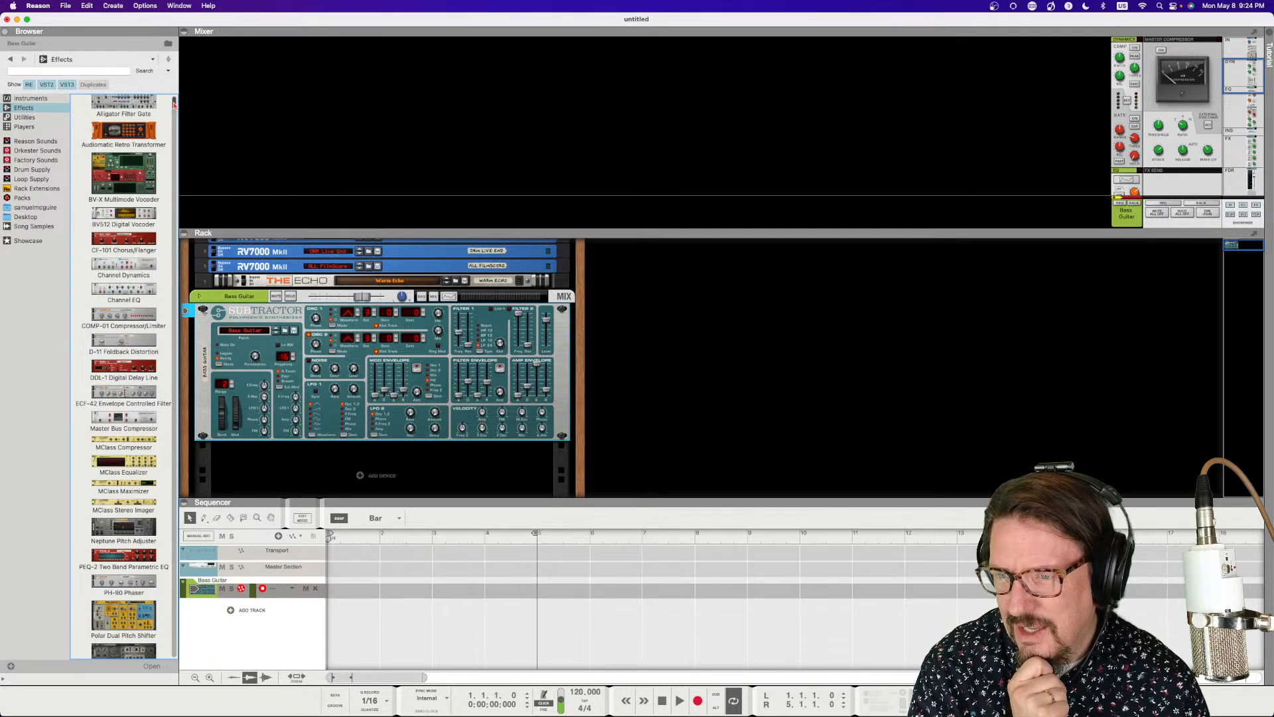
scroll(173, 107, down, 7)
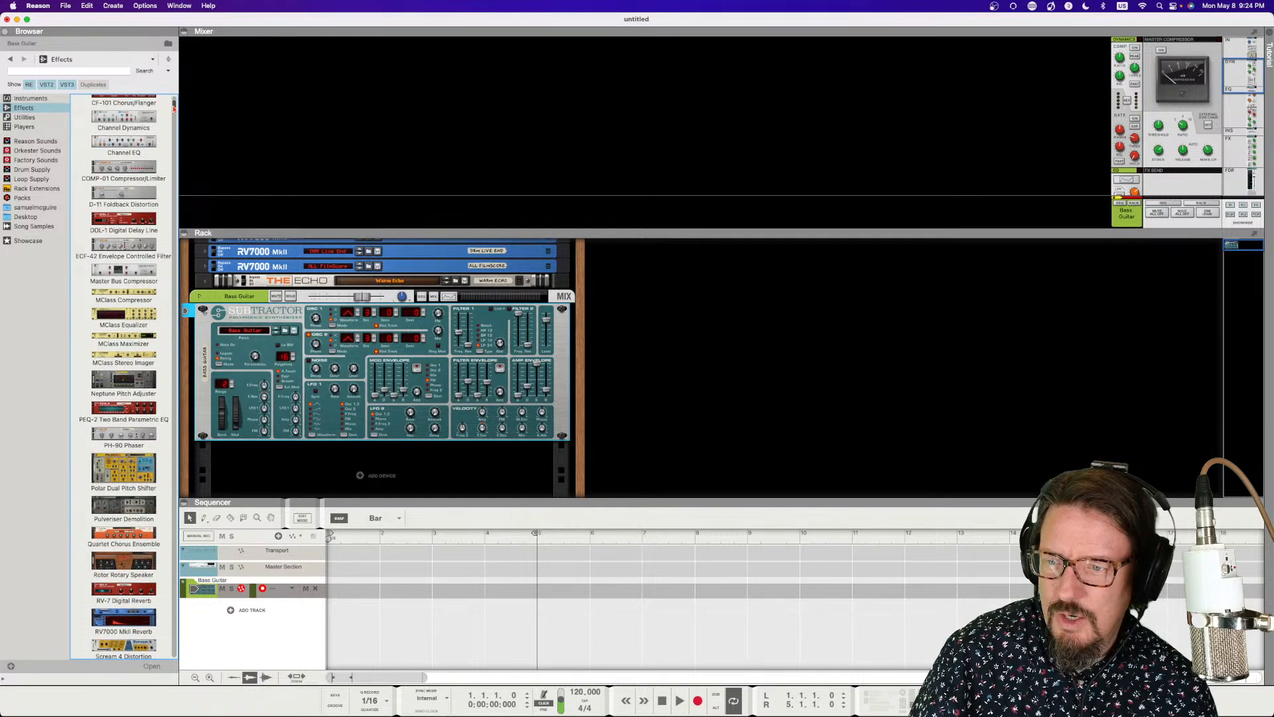
scroll(174, 108, down, 1)
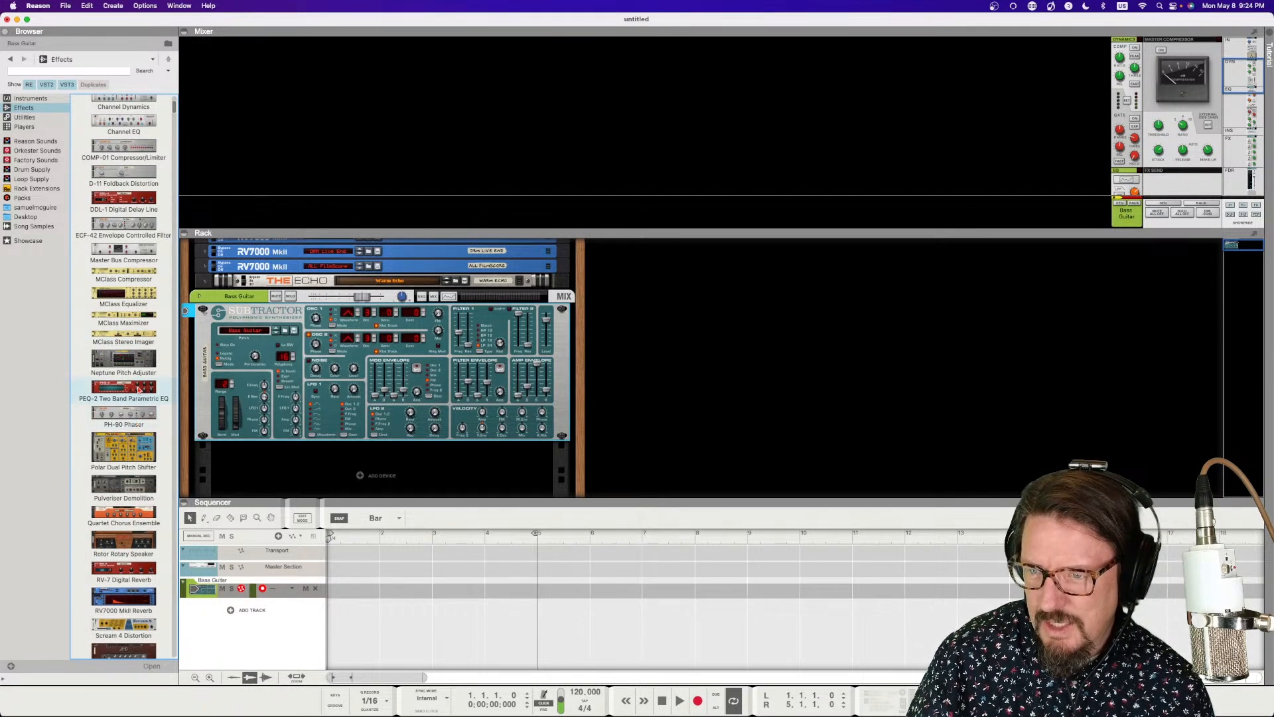
scroll(143, 237, down, 15)
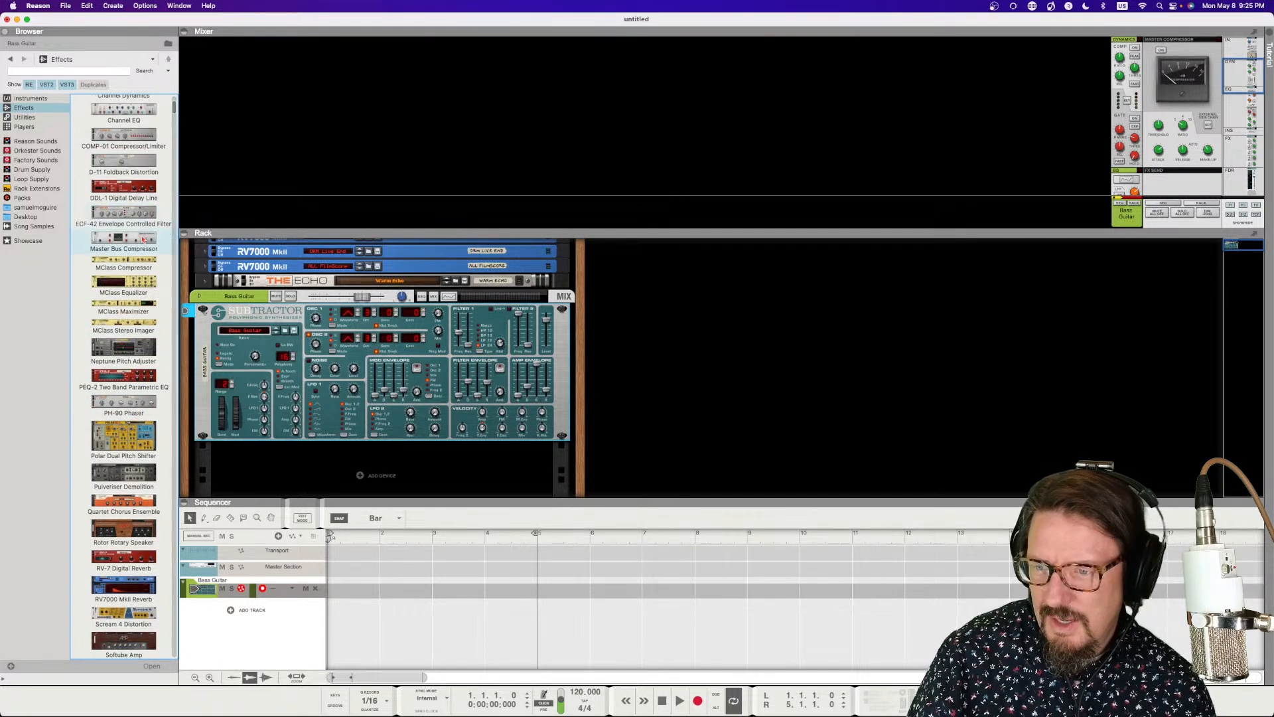
scroll(143, 238, down, 5)
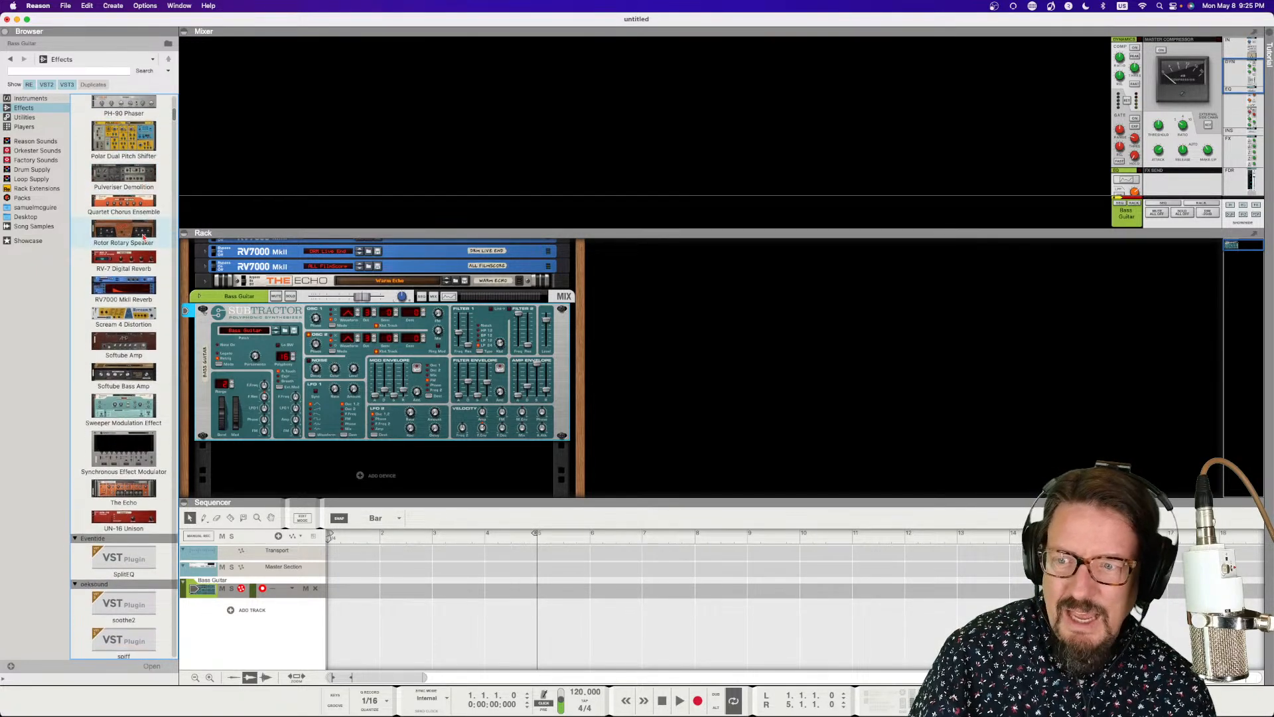
scroll(144, 238, down, 8)
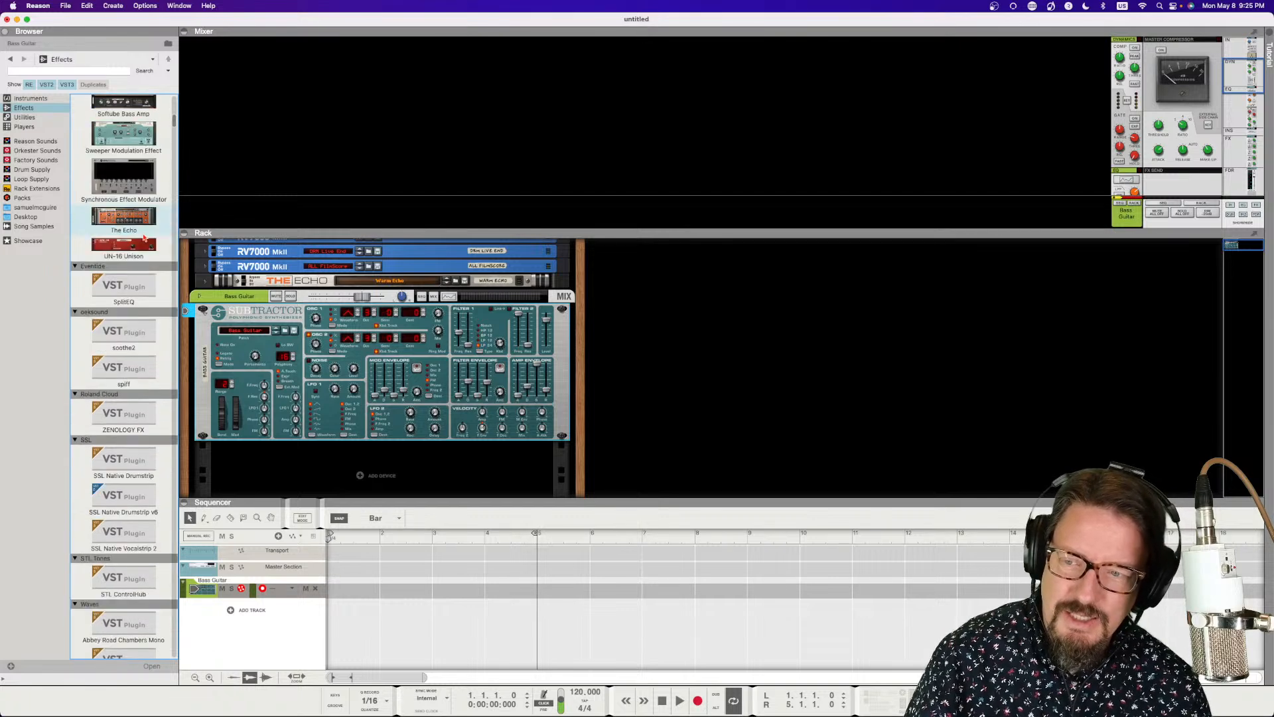
- Examine the third-party VST effects in the browser, including the SSL and Waves Abbey Road plug-ins
scroll(144, 238, down, 20)
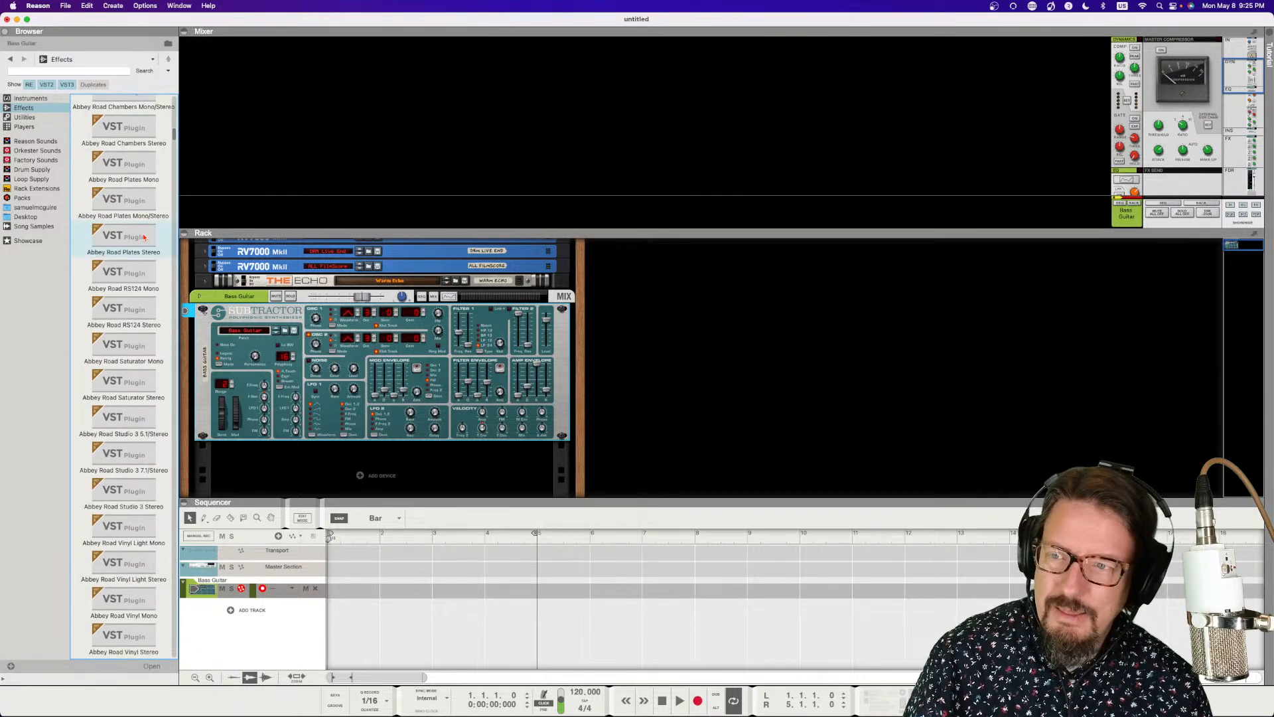
scroll(144, 237, up, 19)
scroll(144, 238, down, 20)
scroll(143, 237, down, 20)
scroll(141, 237, up, 20)
scroll(141, 237, up, 20)
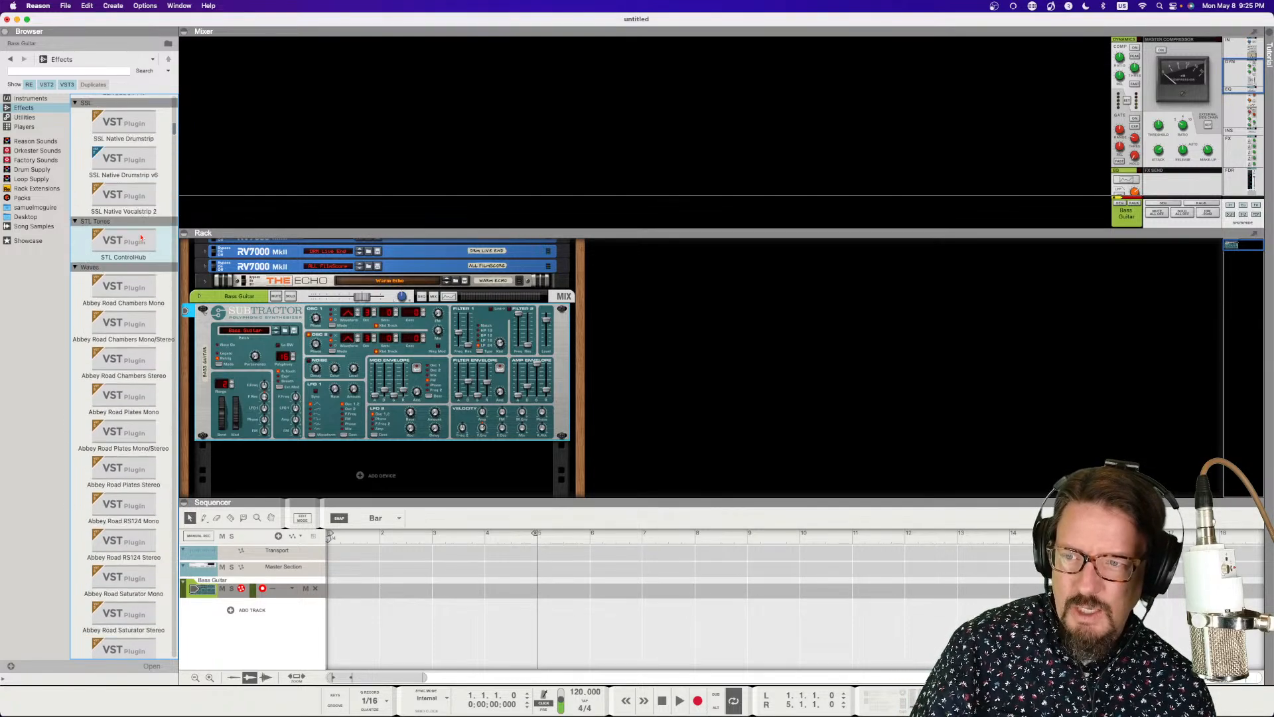
- Add a Scream 4 Distortion from the Reason Studios effects to the rack directly below the SubTractor
scroll(141, 237, up, 10)
scroll(140, 237, down, 3)
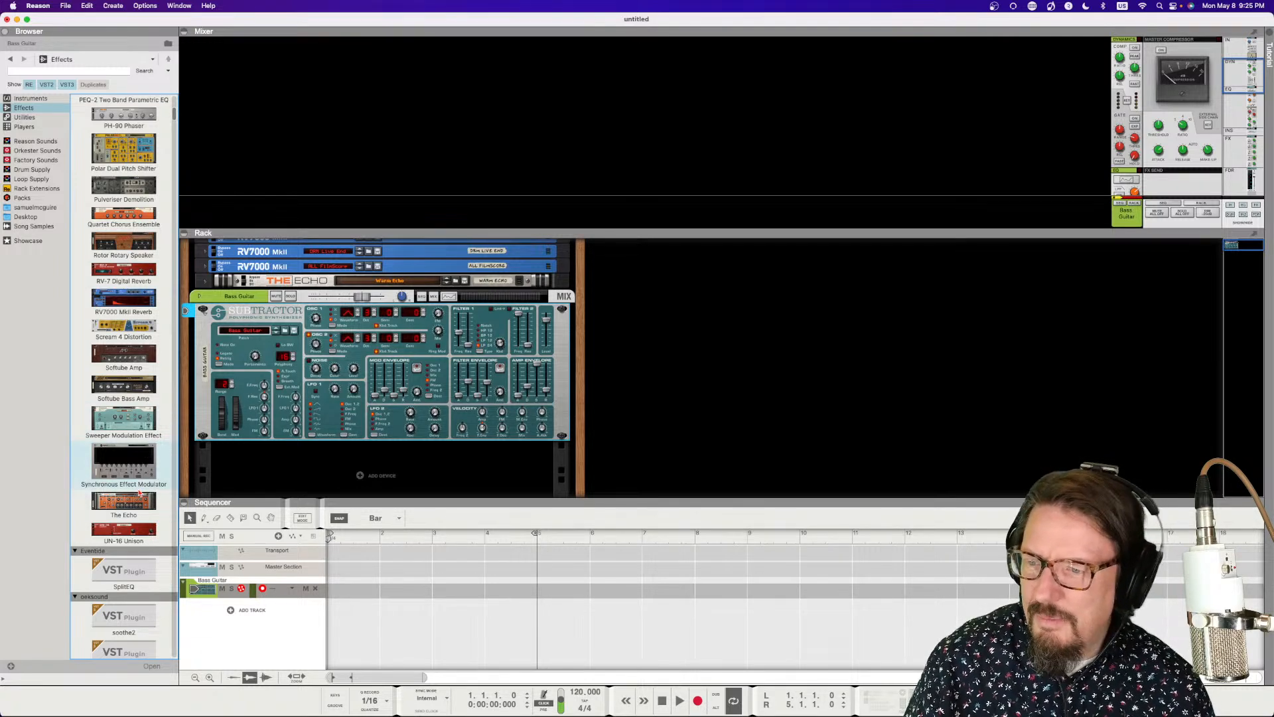
scroll(141, 429, up, 2)
scroll(142, 429, up, 1)
drag(136, 432, 383, 445)
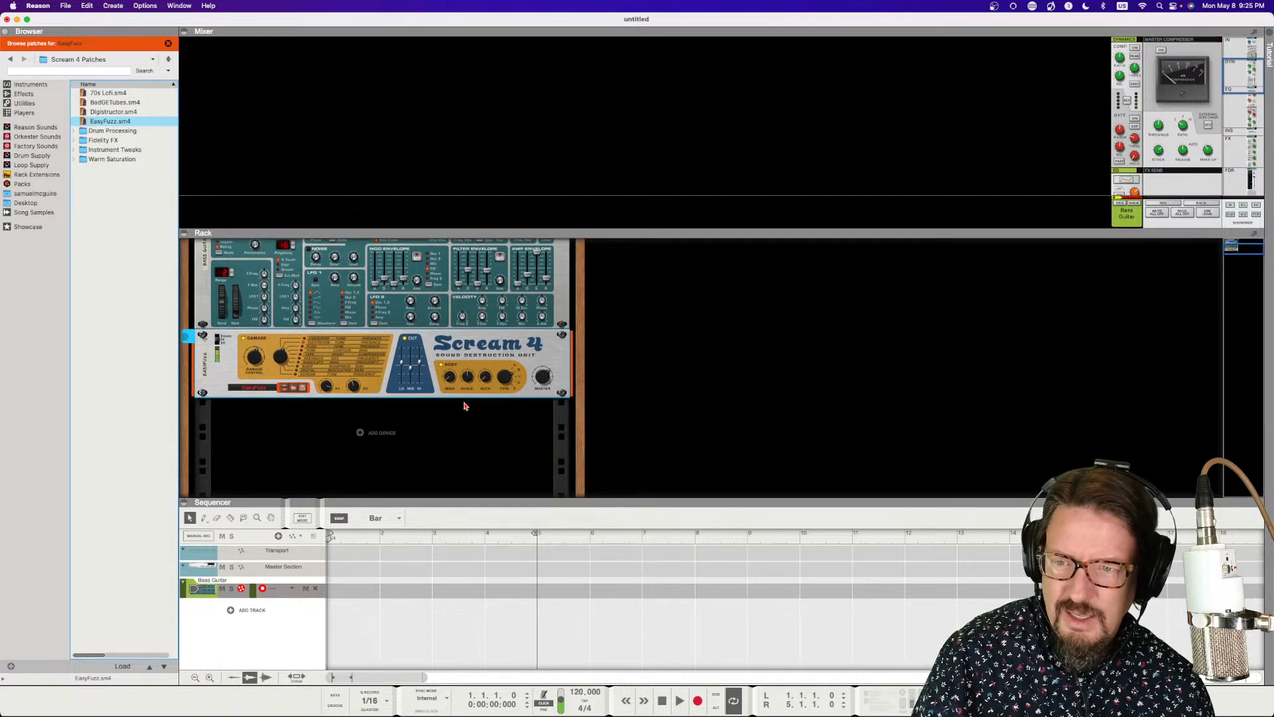
- Adjust the Scream 4's master level and its Cut equalizer sliders
click(543, 379)
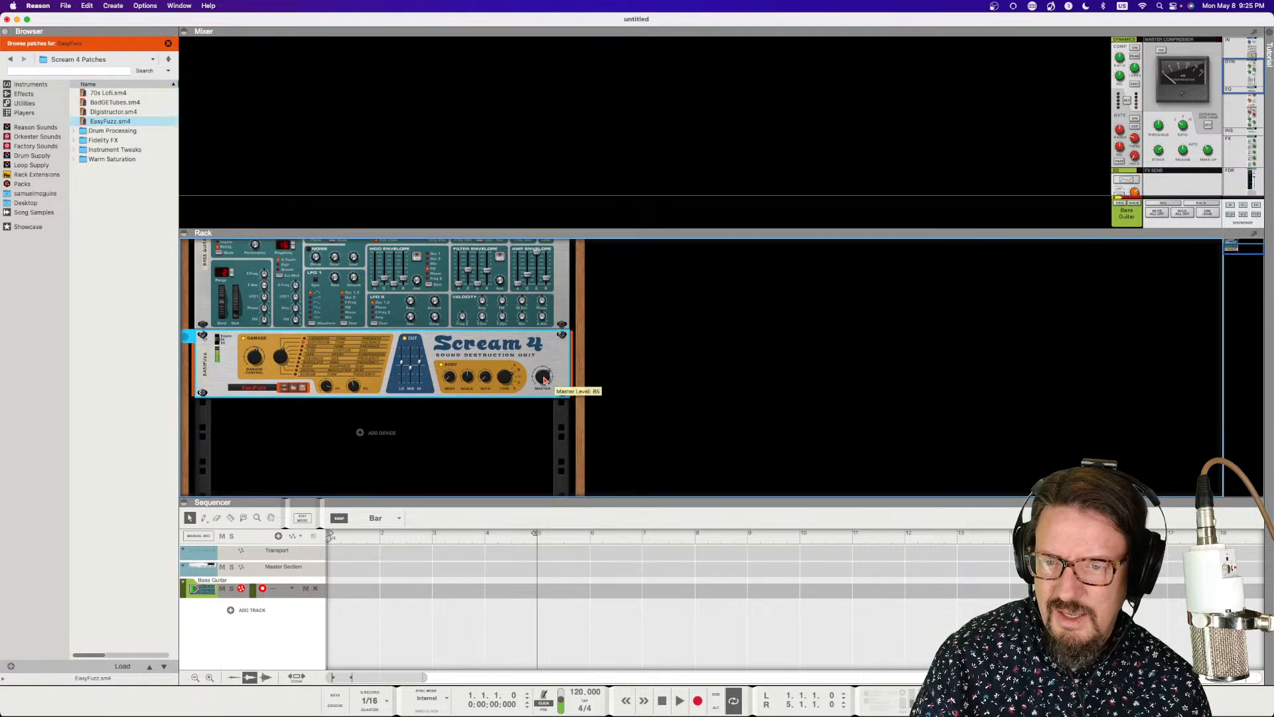
drag(542, 395, 540, 387)
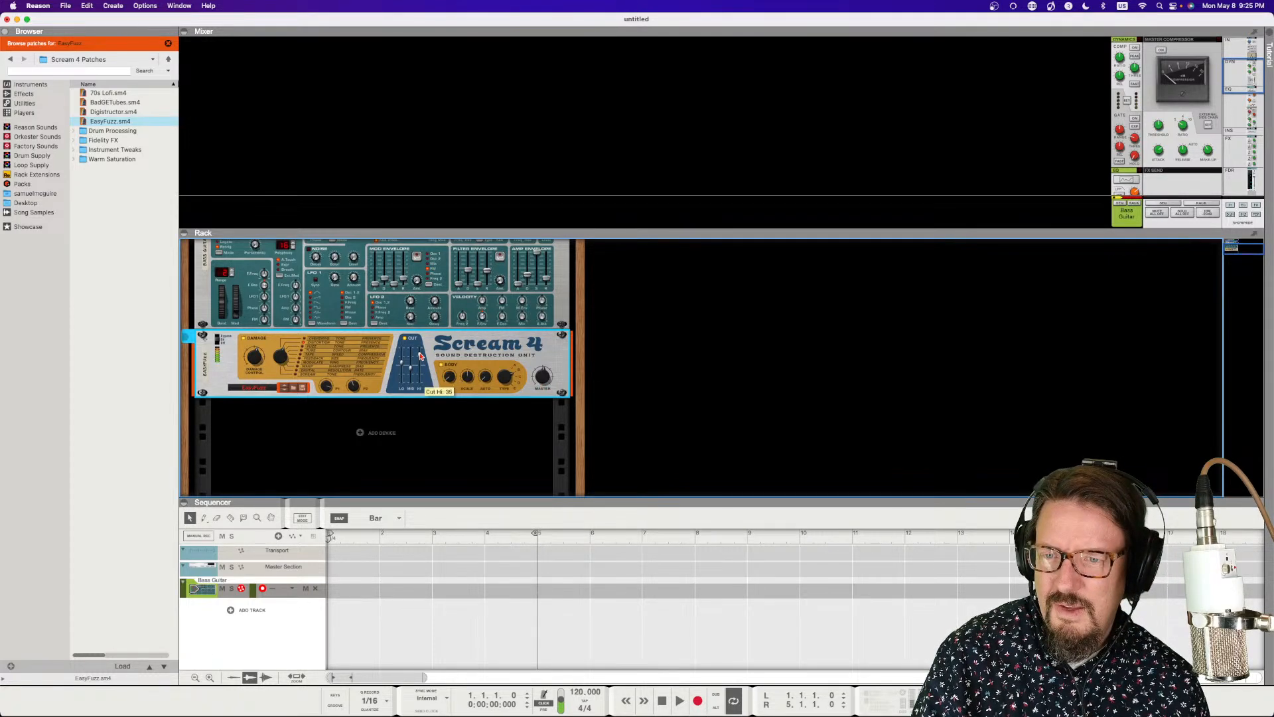
drag(403, 363, 410, 372)
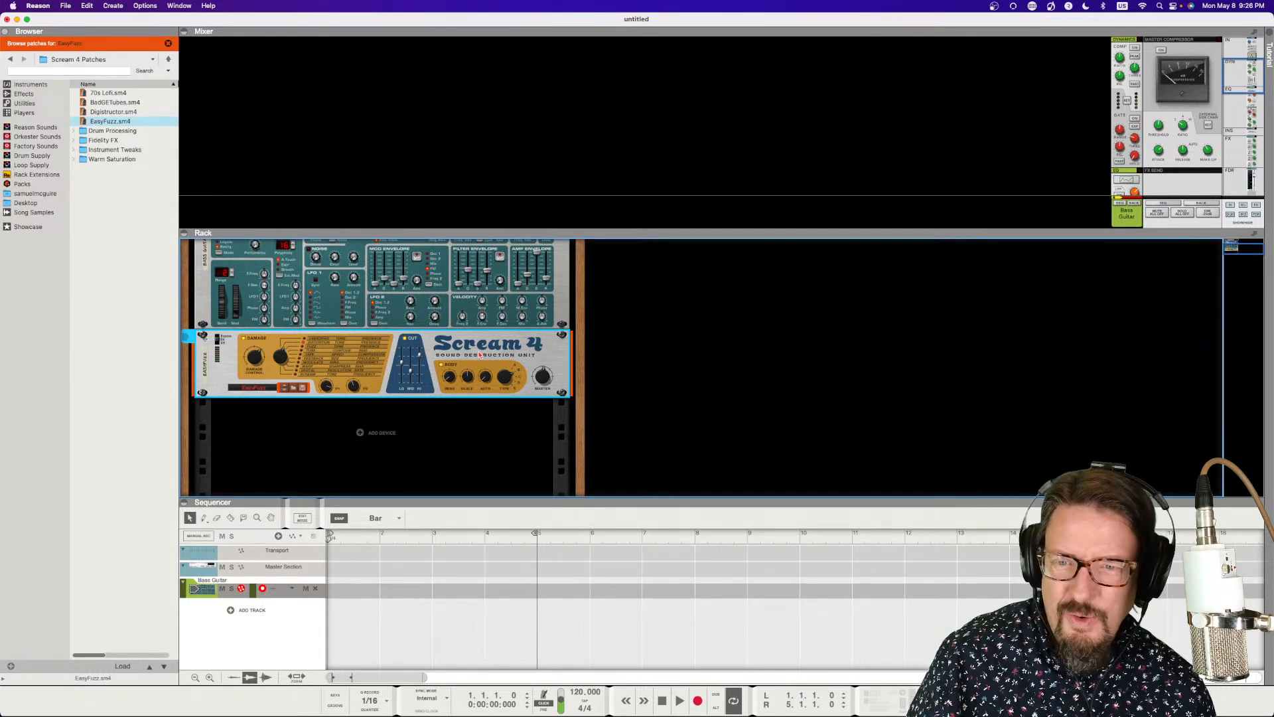
- Toggle the Scream 4's bypass switch and delete the device from the rack
scroll(479, 355, up, 1)
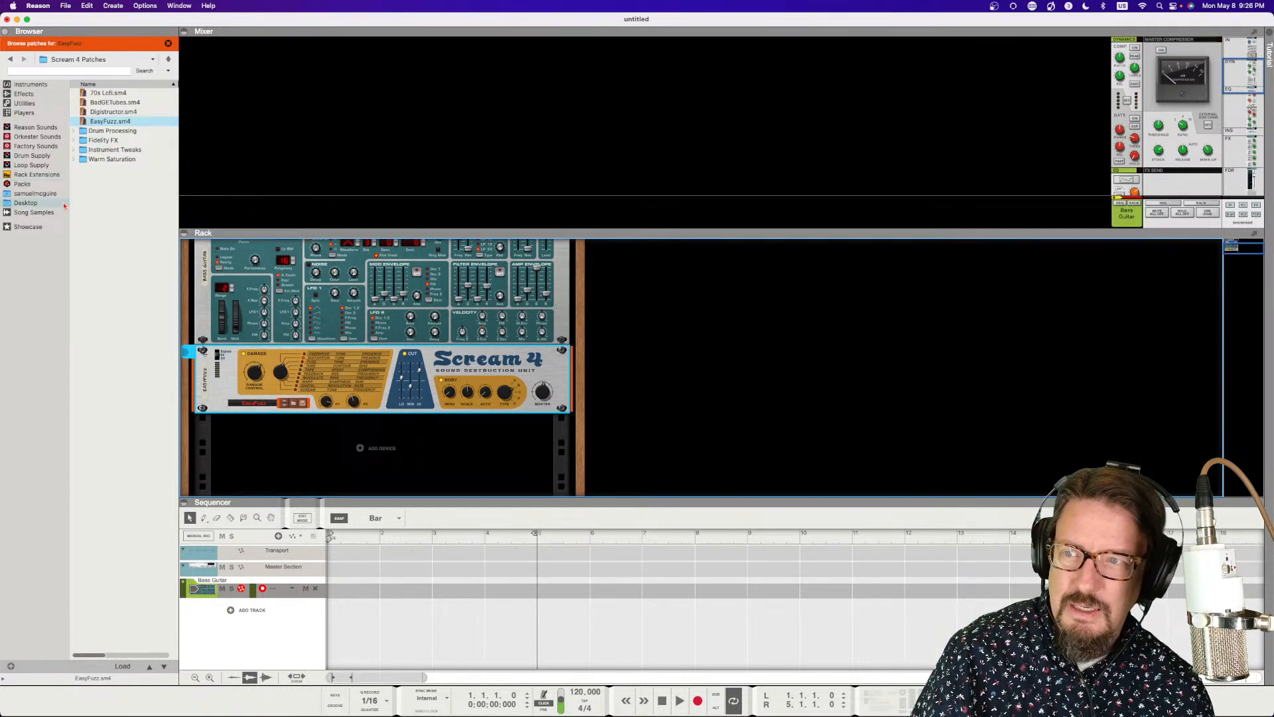
click(218, 361)
click(217, 356)
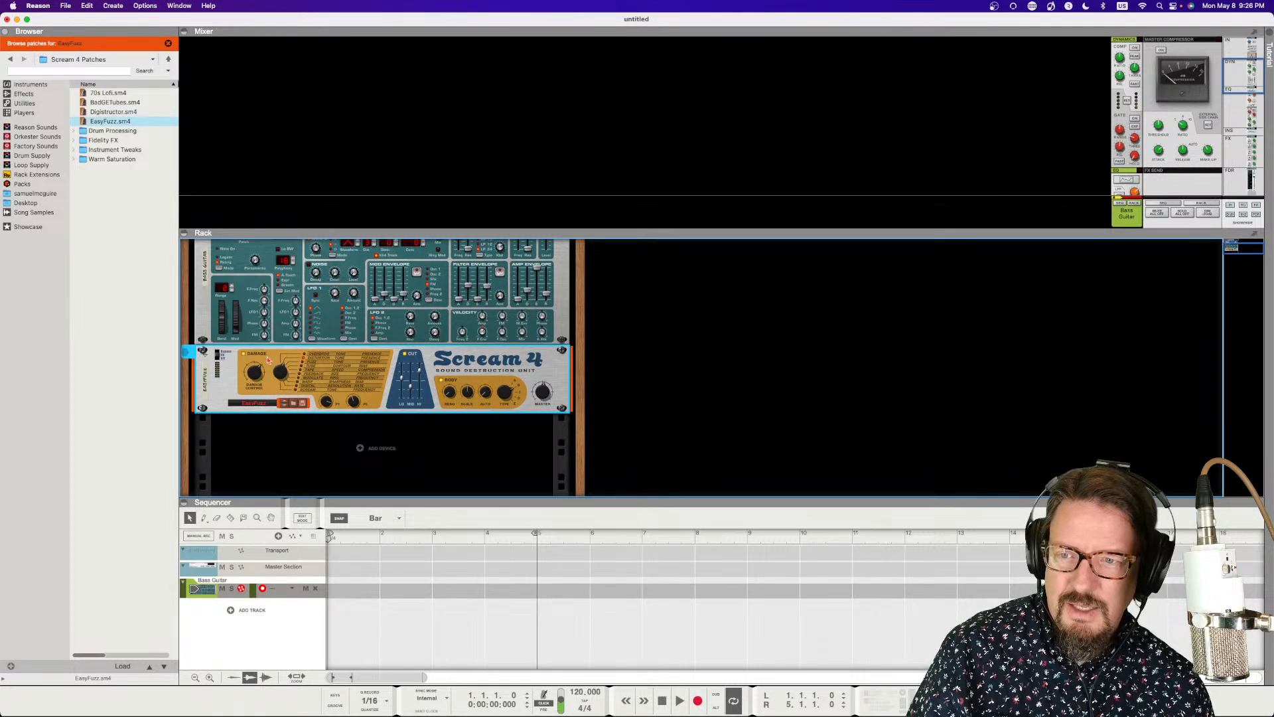
key(BackSpace)
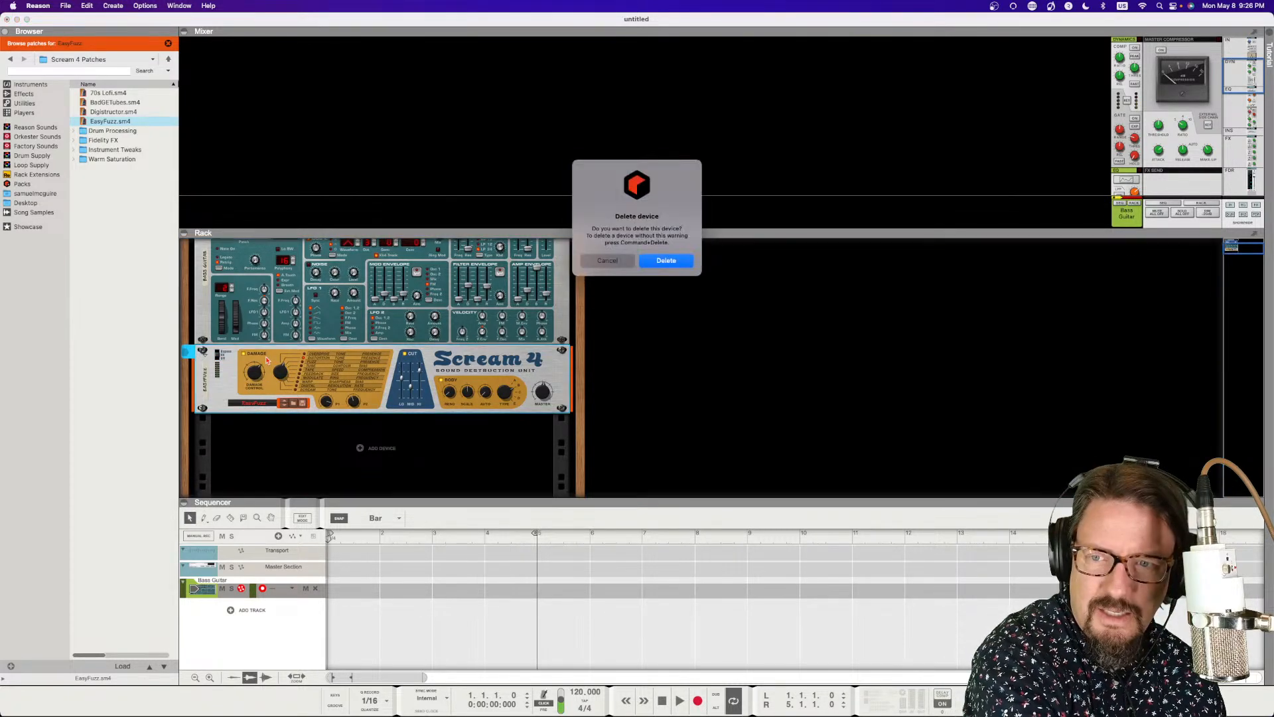
click(658, 263)
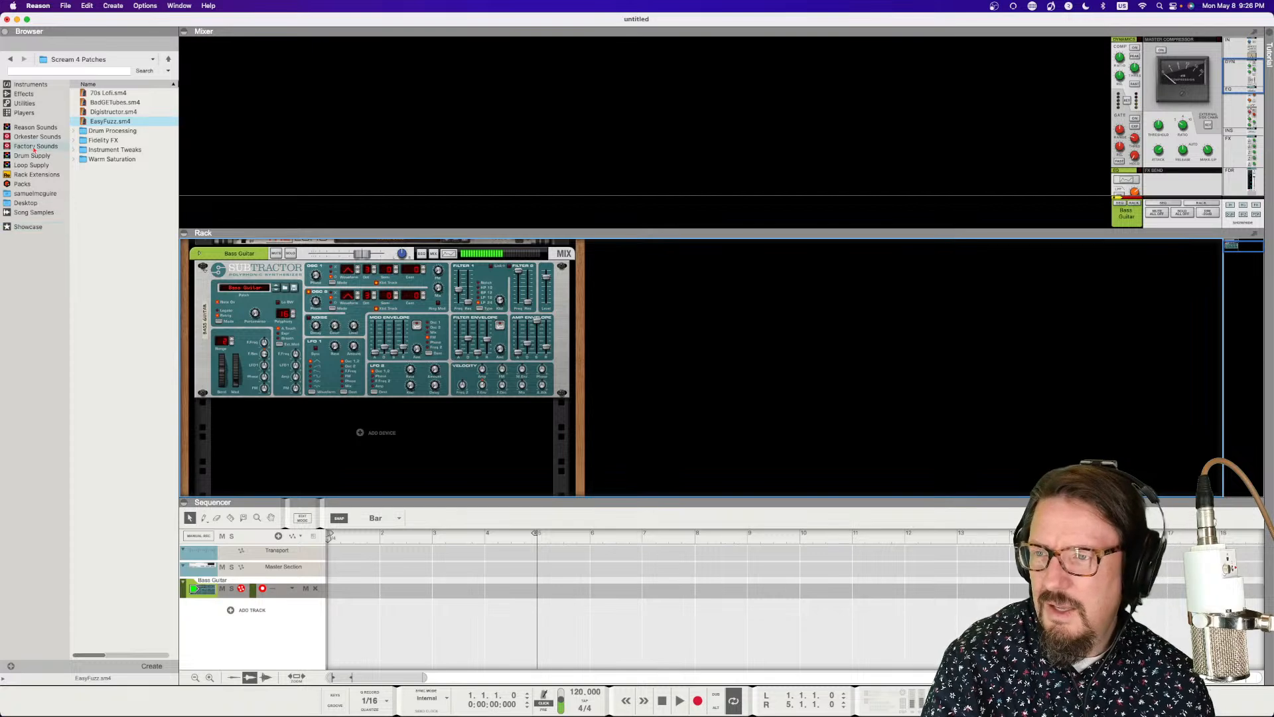
- Add a DDL-1 Digital Delay Line to the Bass Guitar channel's insert effects area and move it out below the SubTractor
click(23, 93)
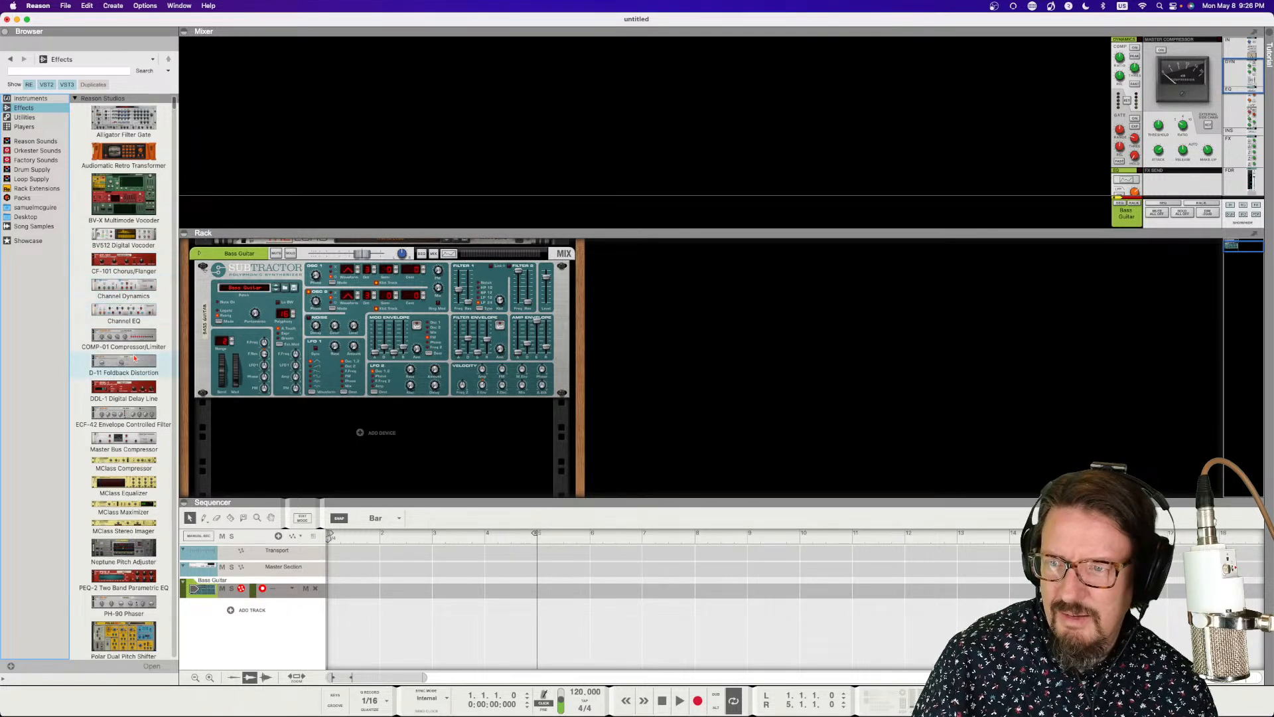
drag(123, 389, 338, 259)
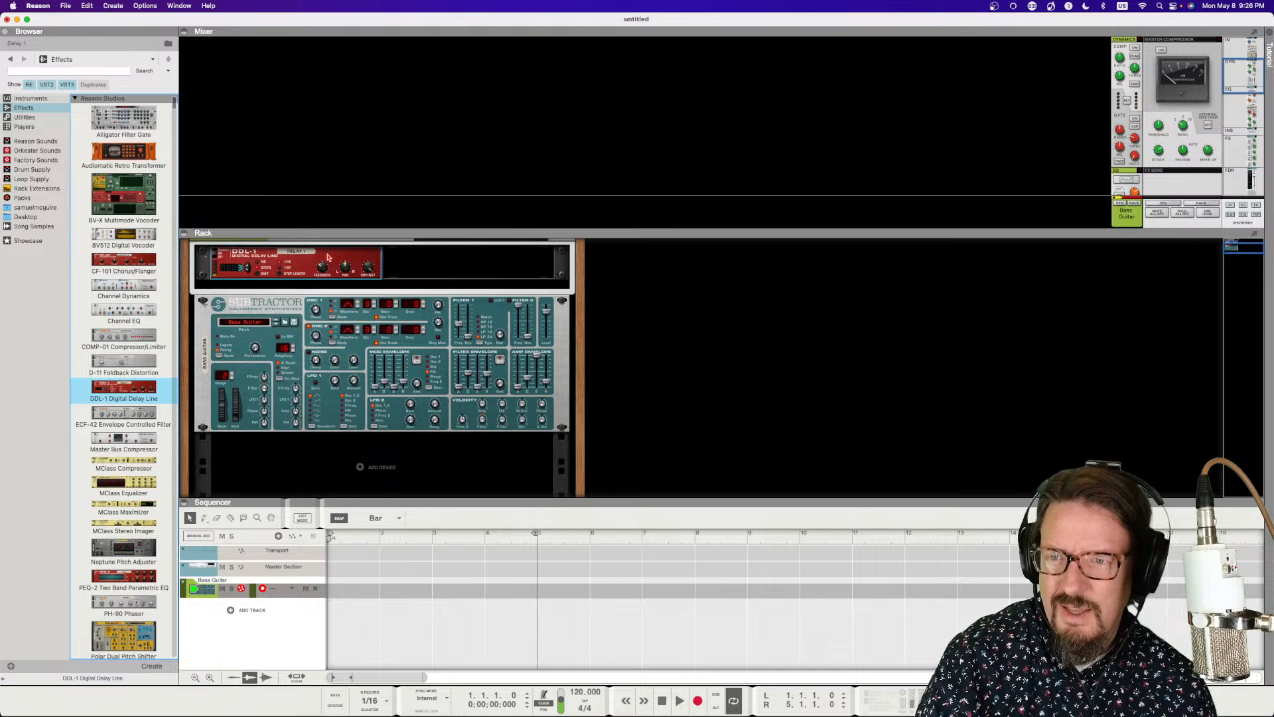
scroll(327, 256, up, 3)
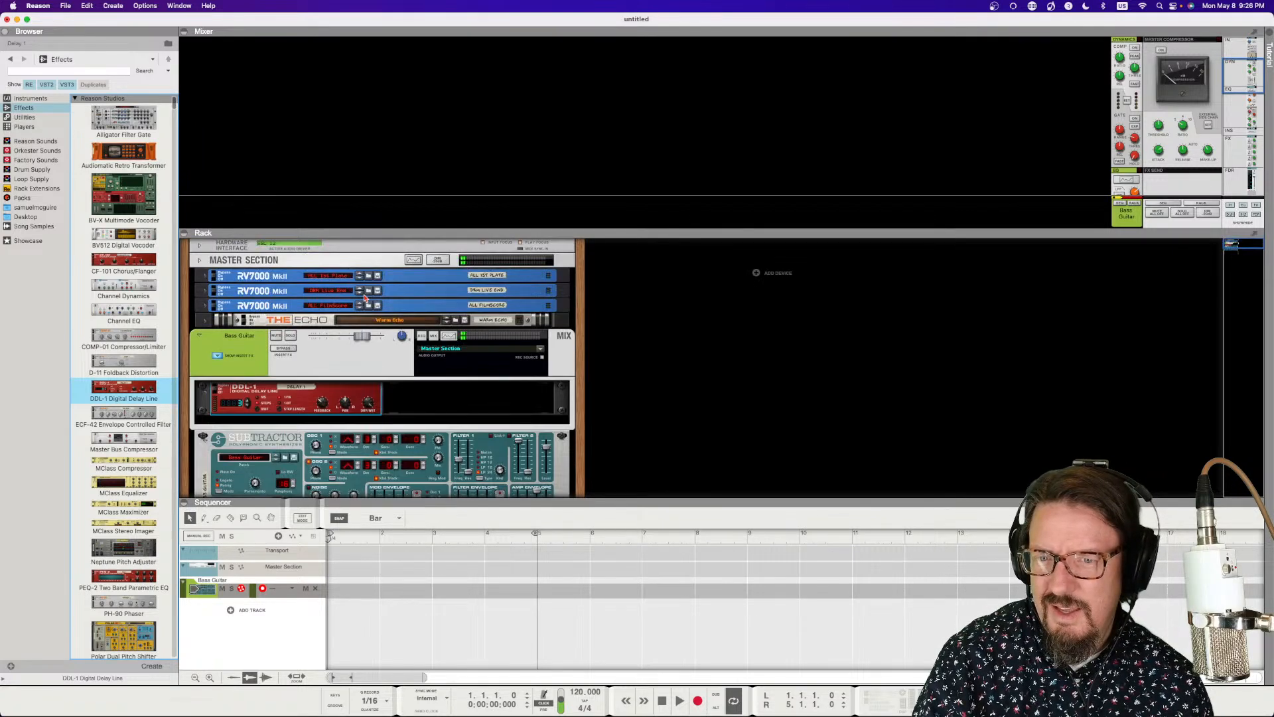
scroll(342, 299, up, 5)
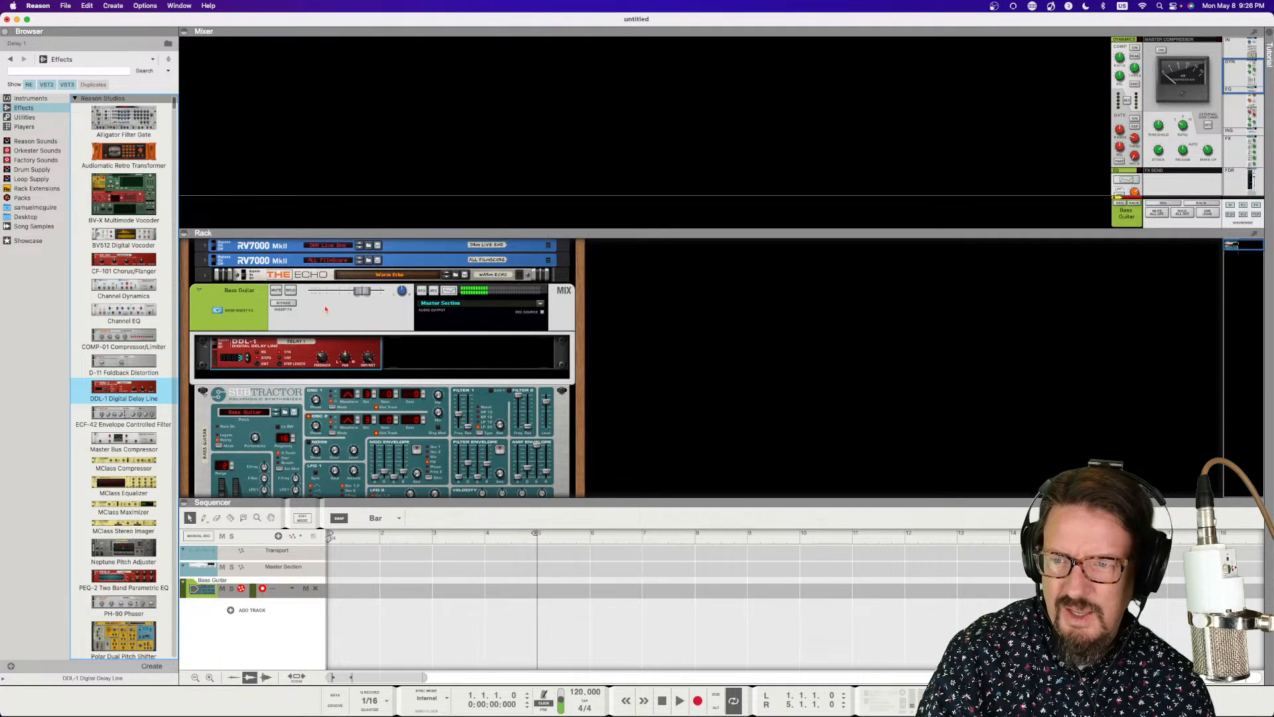
drag(313, 347, 326, 459)
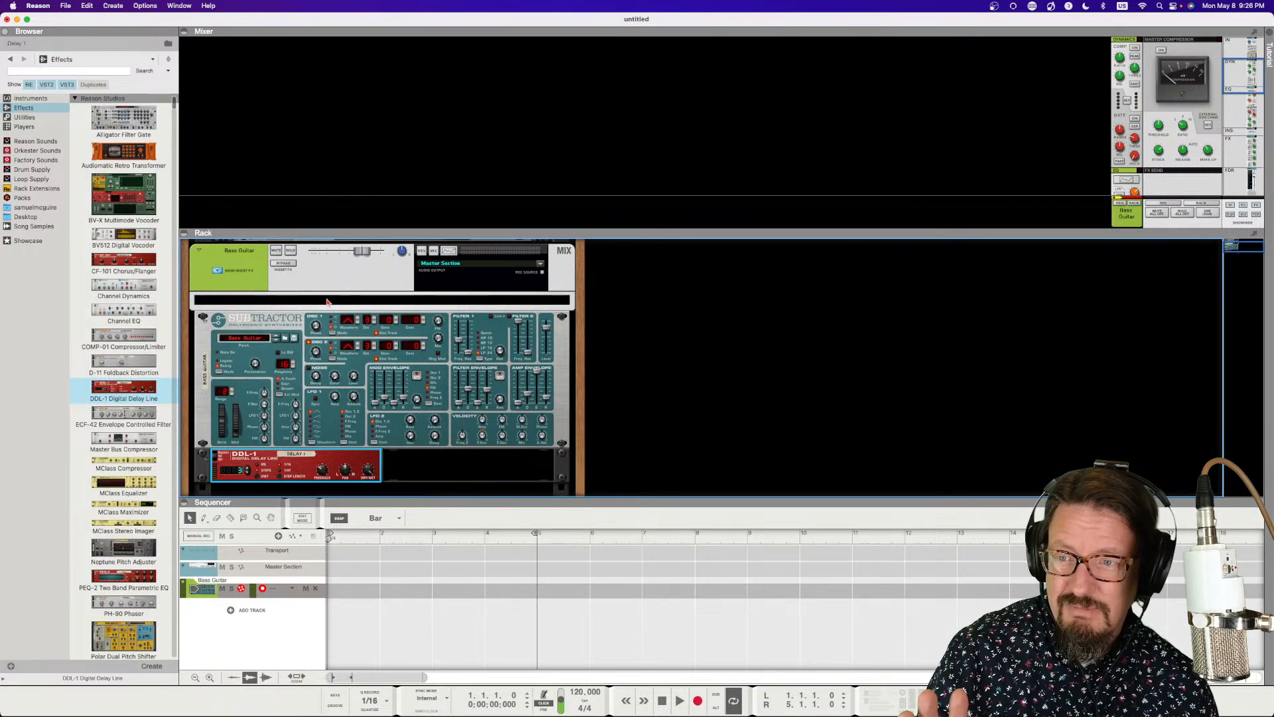
- Move the SubTractor into the mix channel's insert effects area and place the DDL-1 delay inside it below the synthesizer
click(217, 270)
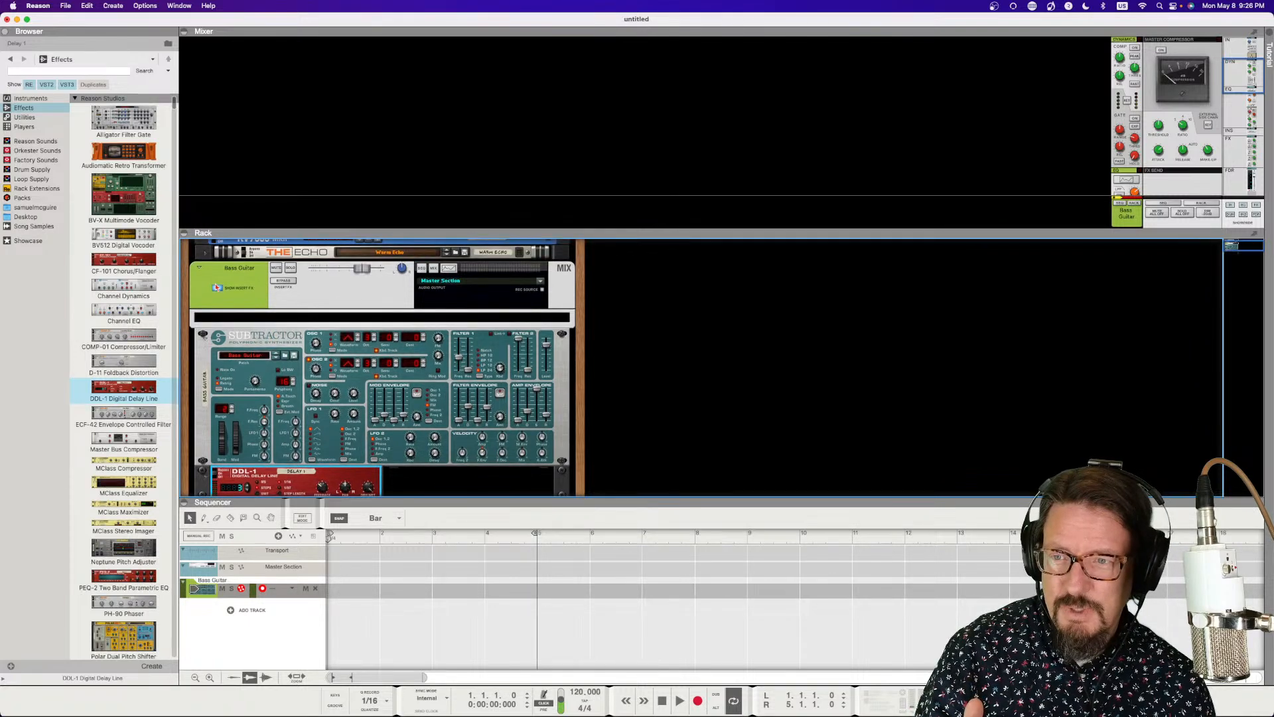
click(234, 269)
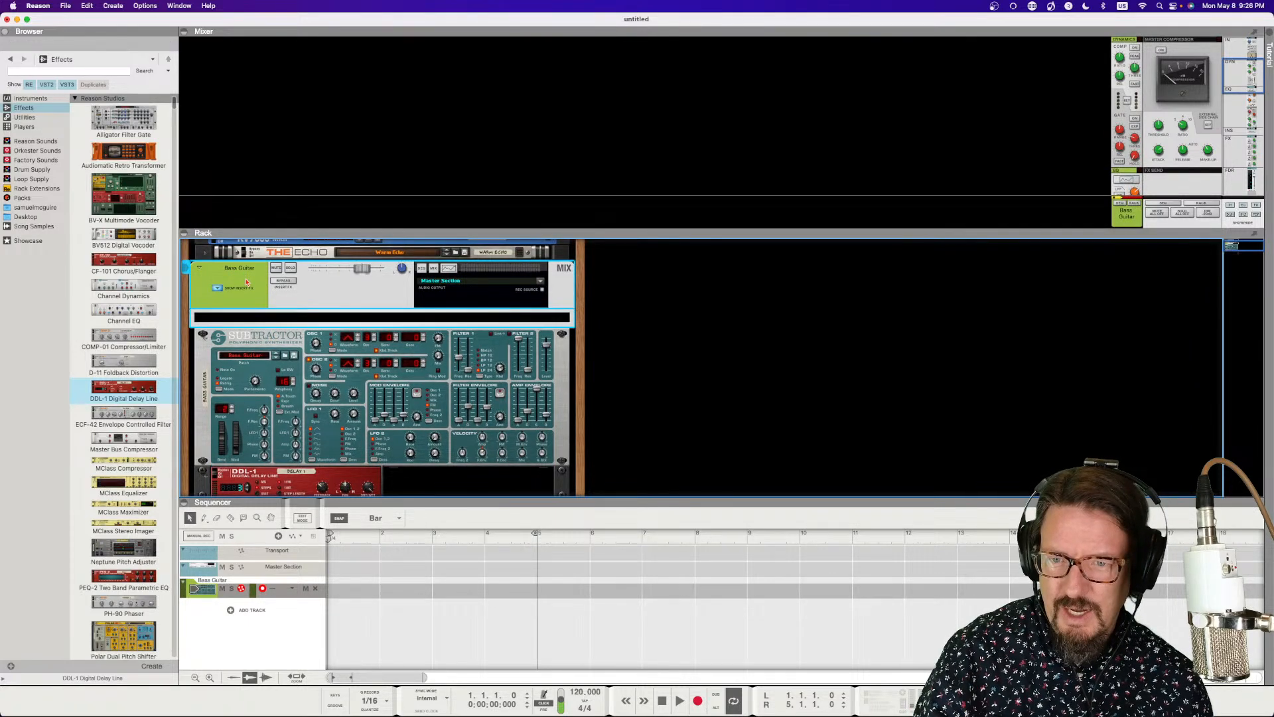
mouse_move(255, 344)
mouse_down()
mouse_move(257, 303)
mouse_move(259, 328)
mouse_up()
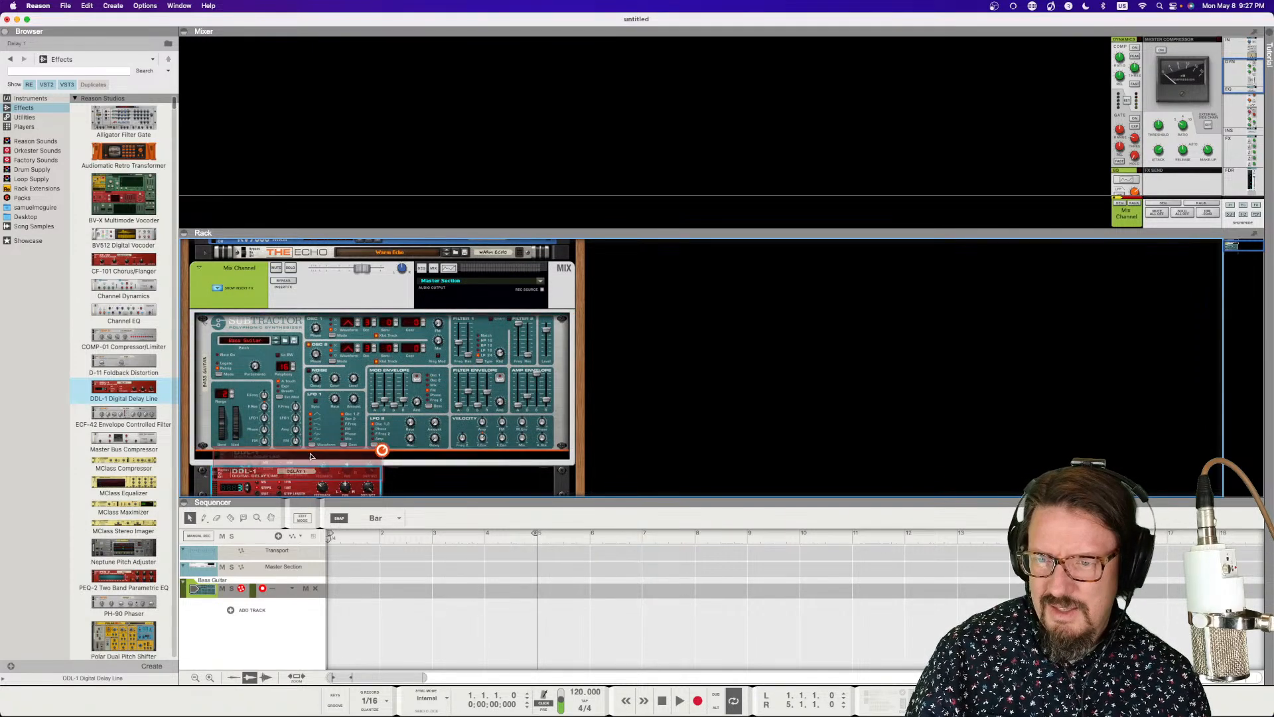
click(313, 458)
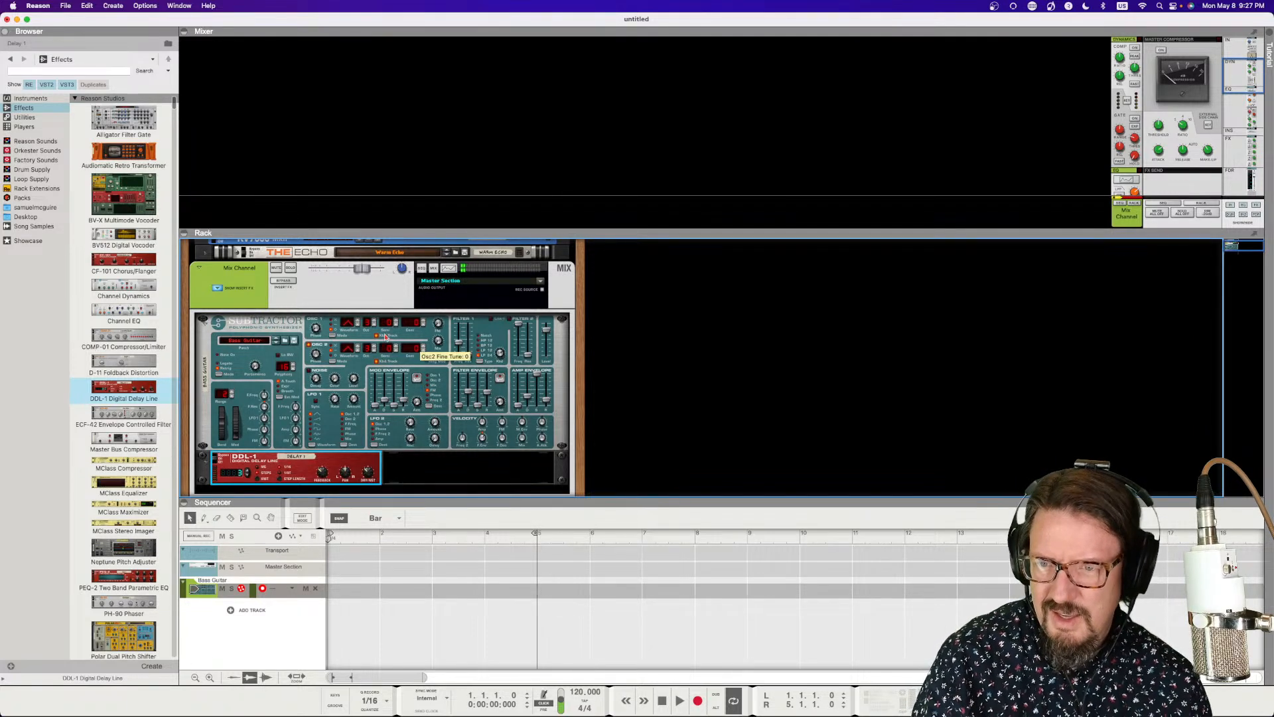
- Hide and reshow the mix channel's insert effects and check its audio output choices, keeping Master Section
click(217, 290)
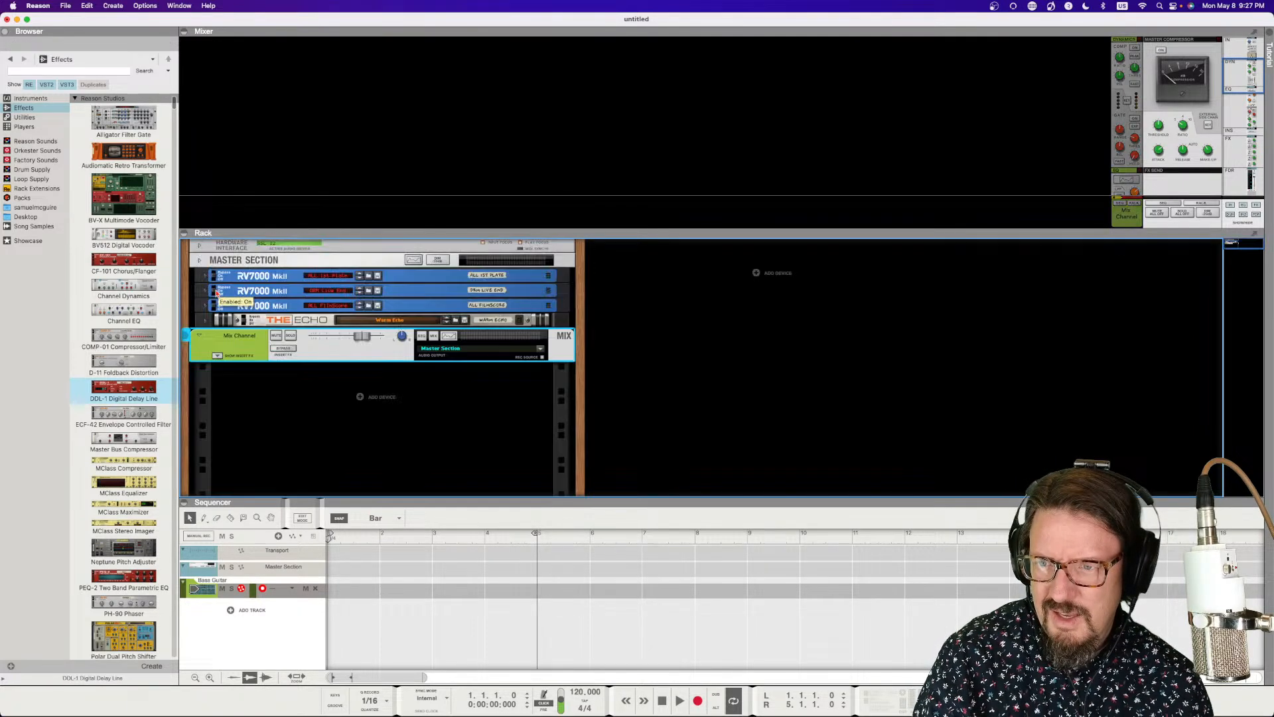
click(217, 357)
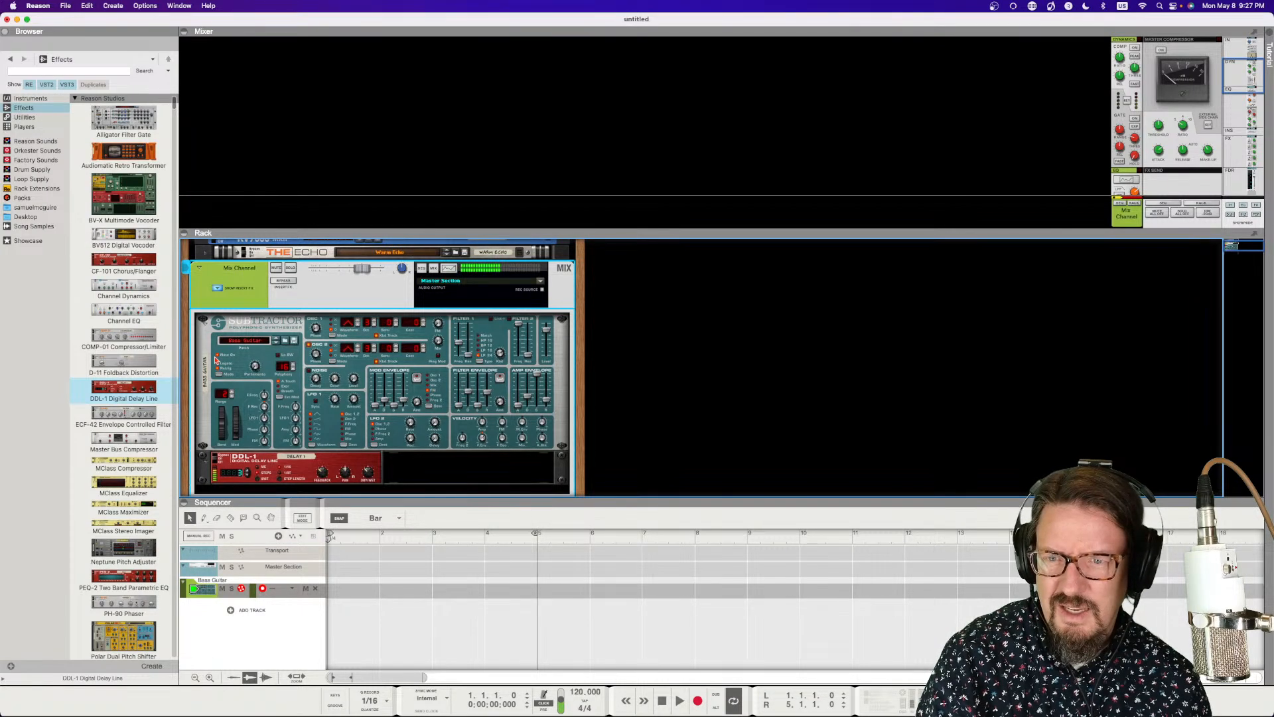
click(541, 283)
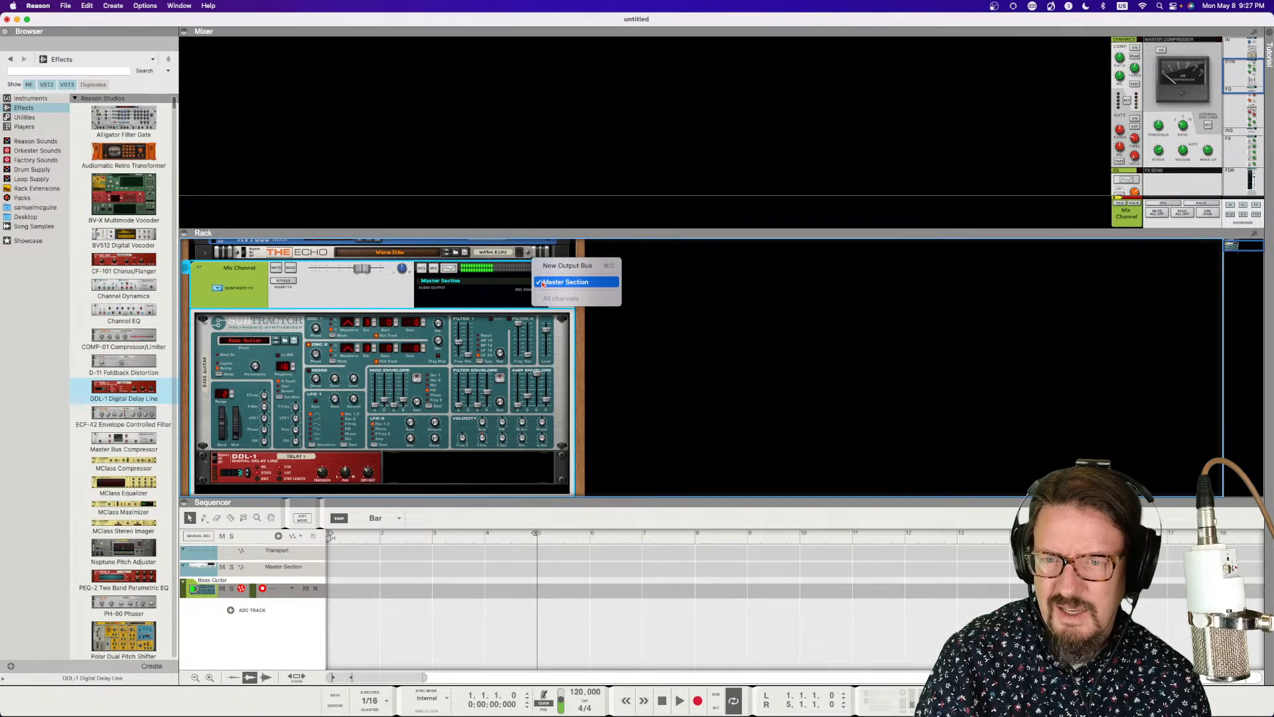
click(496, 284)
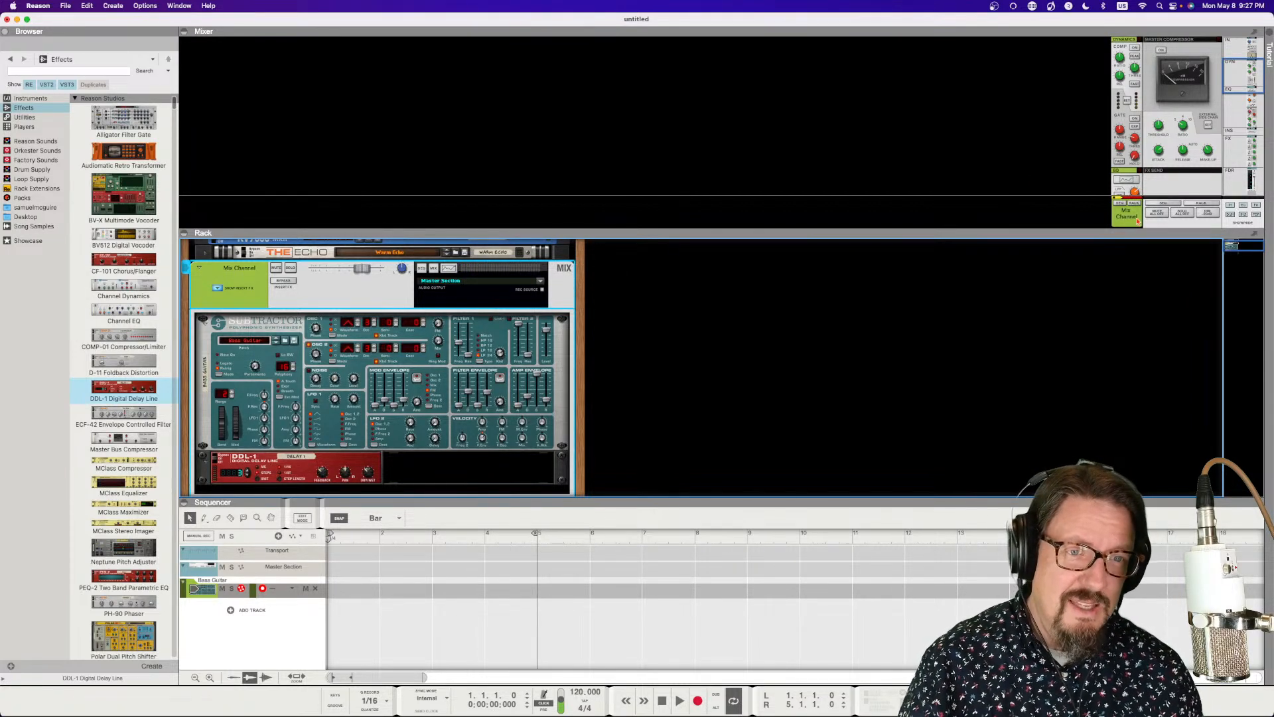
- Resize the divider between mixer and rack to compare their views, leaving the mixer area slightly taller than the rack
drag(1119, 236, 1109, 415)
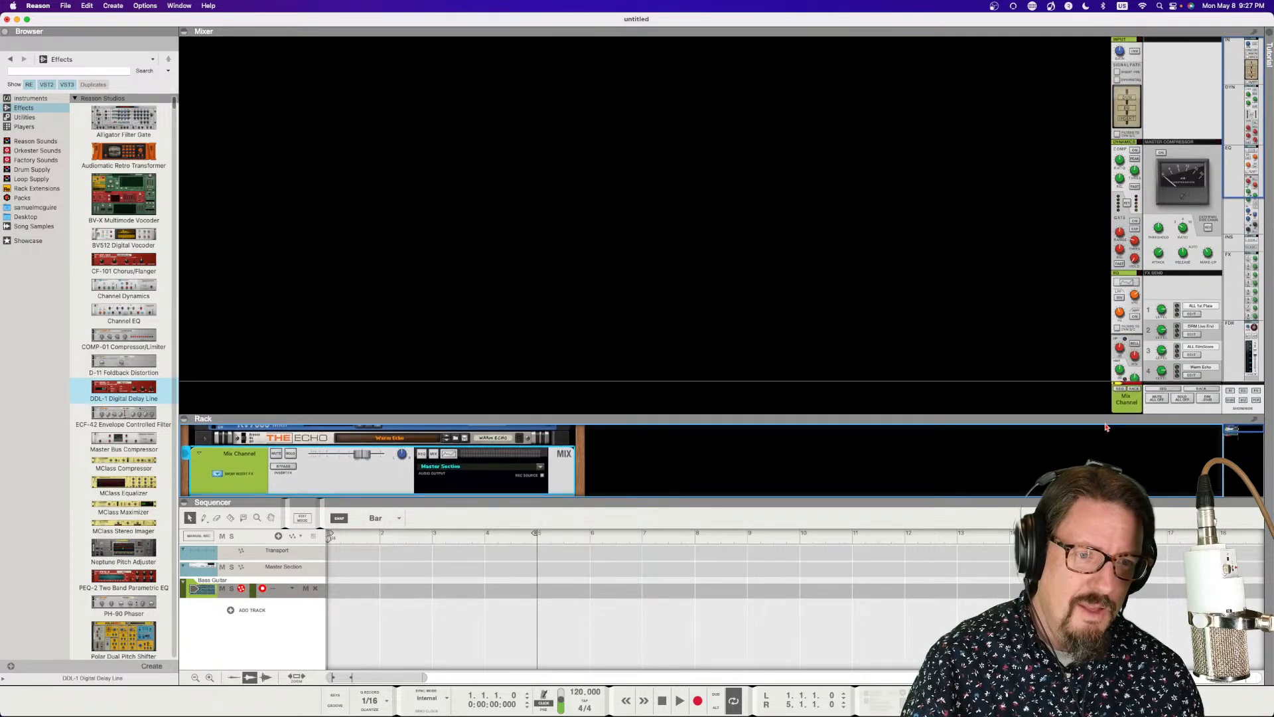
drag(883, 414, 883, 179)
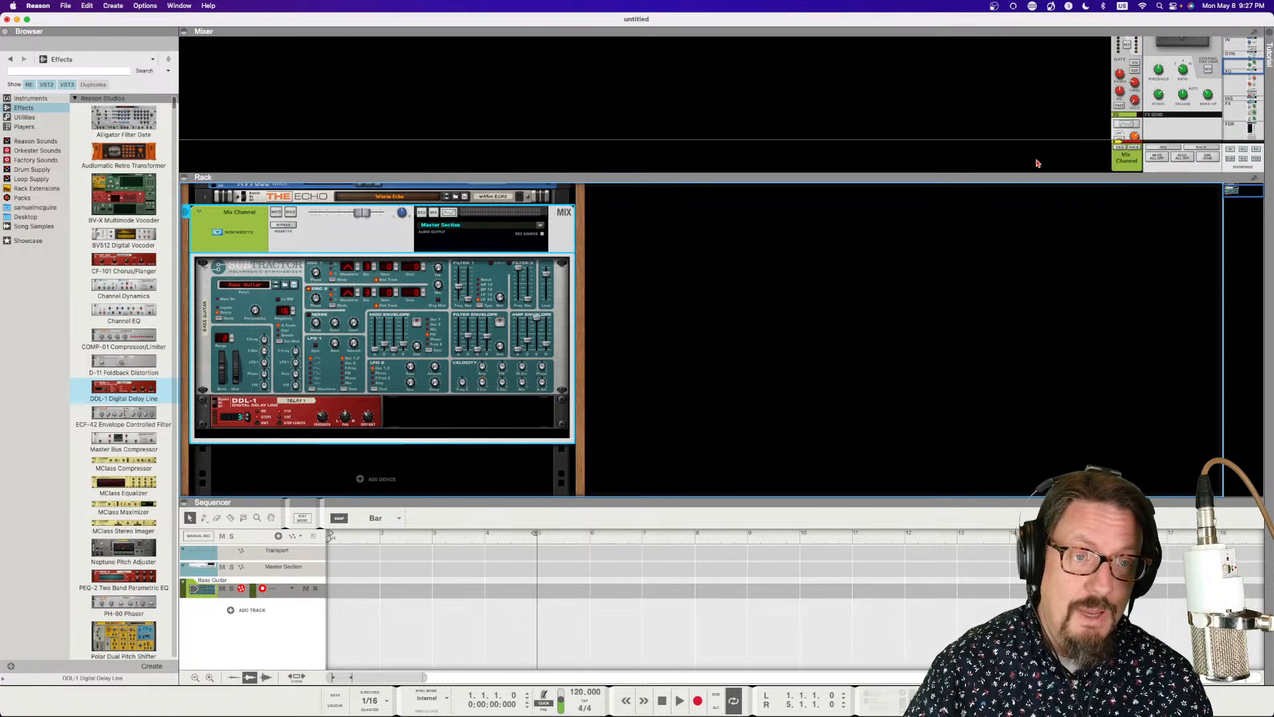
drag(1029, 183, 1024, 281)
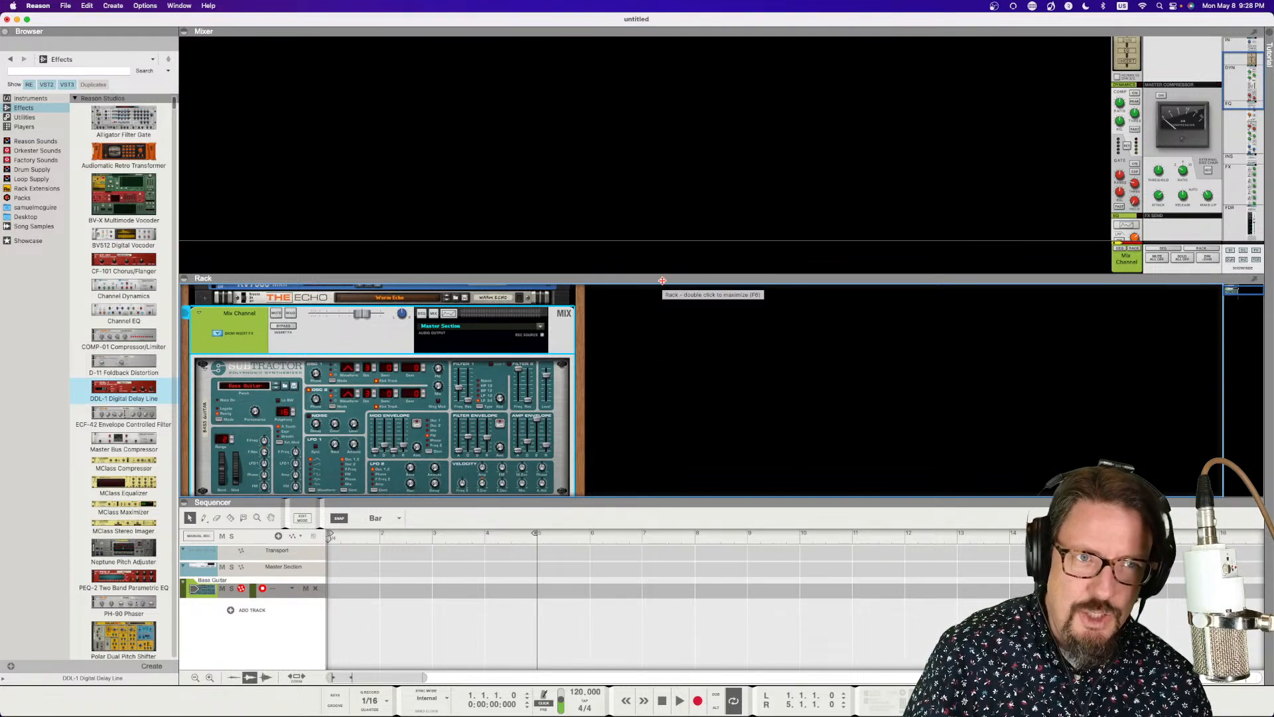
- Add a Bassline Generator player to the SubTractor in the rack after browsing the utility and player devices
mouse_move(662, 280)
mouse_down()
mouse_move(661, 251)
mouse_move(660, 261)
mouse_up()
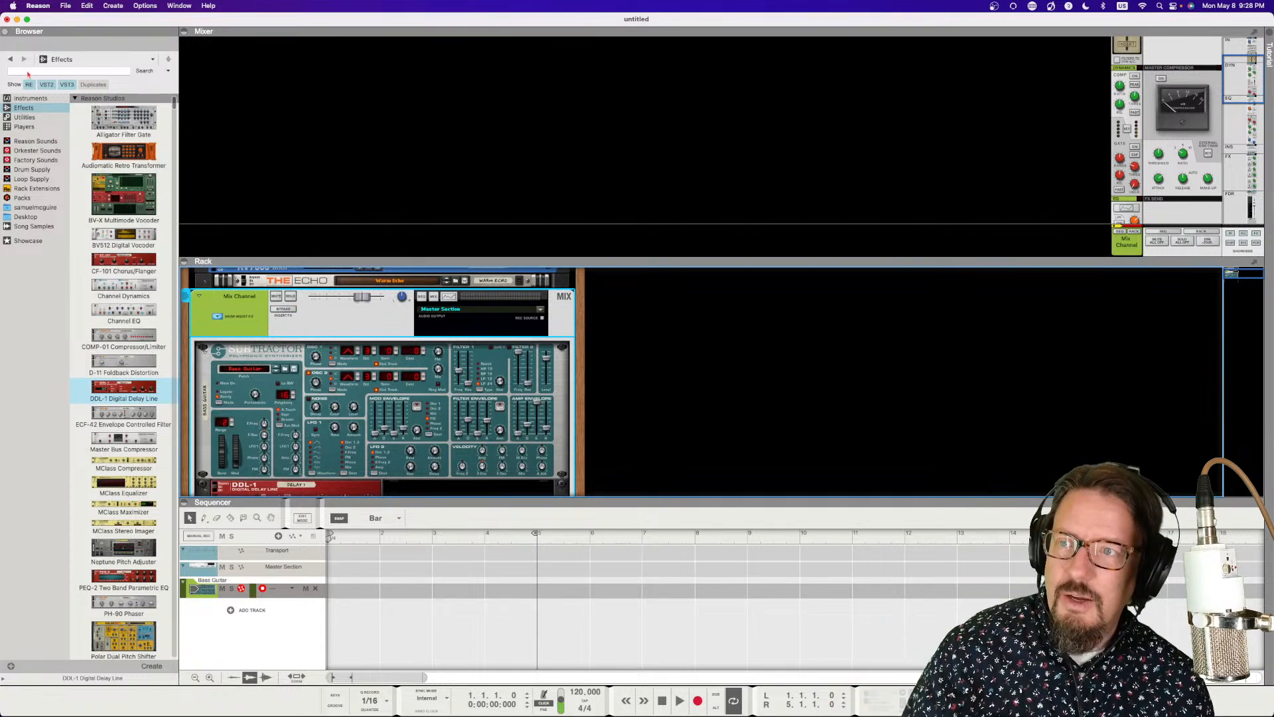
click(30, 118)
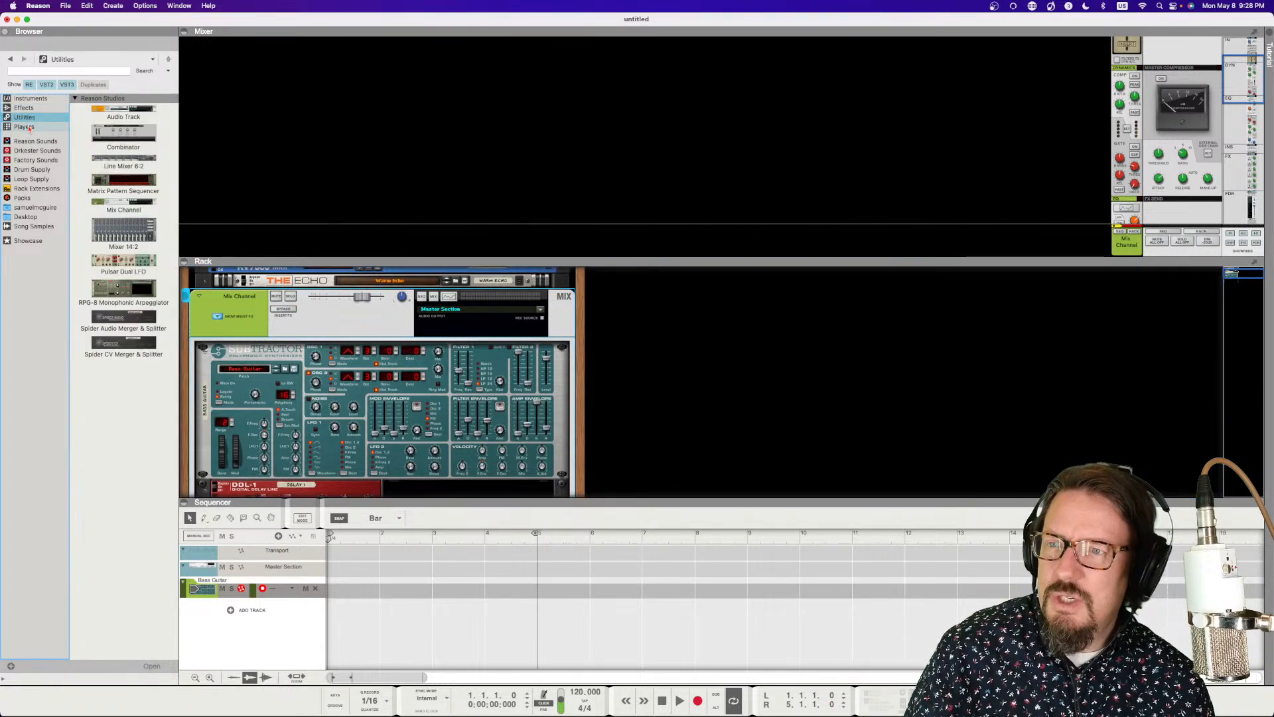
click(29, 128)
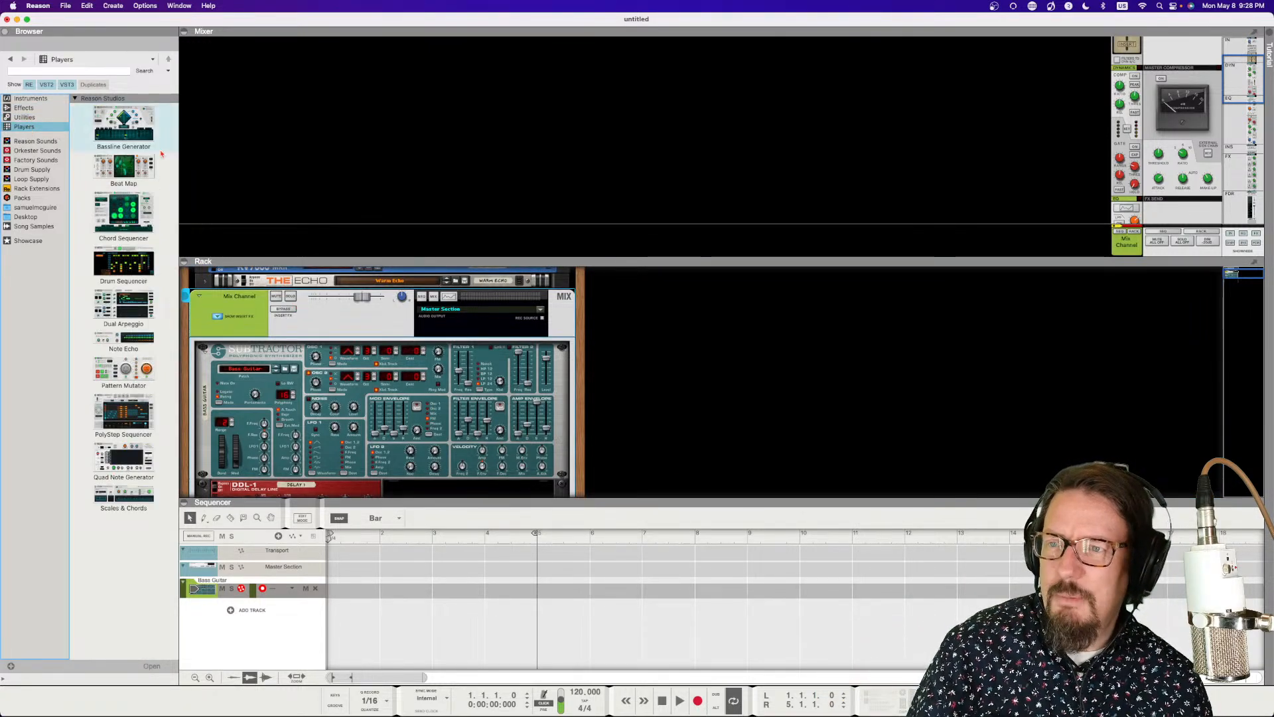
mouse_move(122, 132)
mouse_down()
mouse_move(302, 312)
mouse_move(306, 383)
mouse_move(384, 357)
mouse_up()
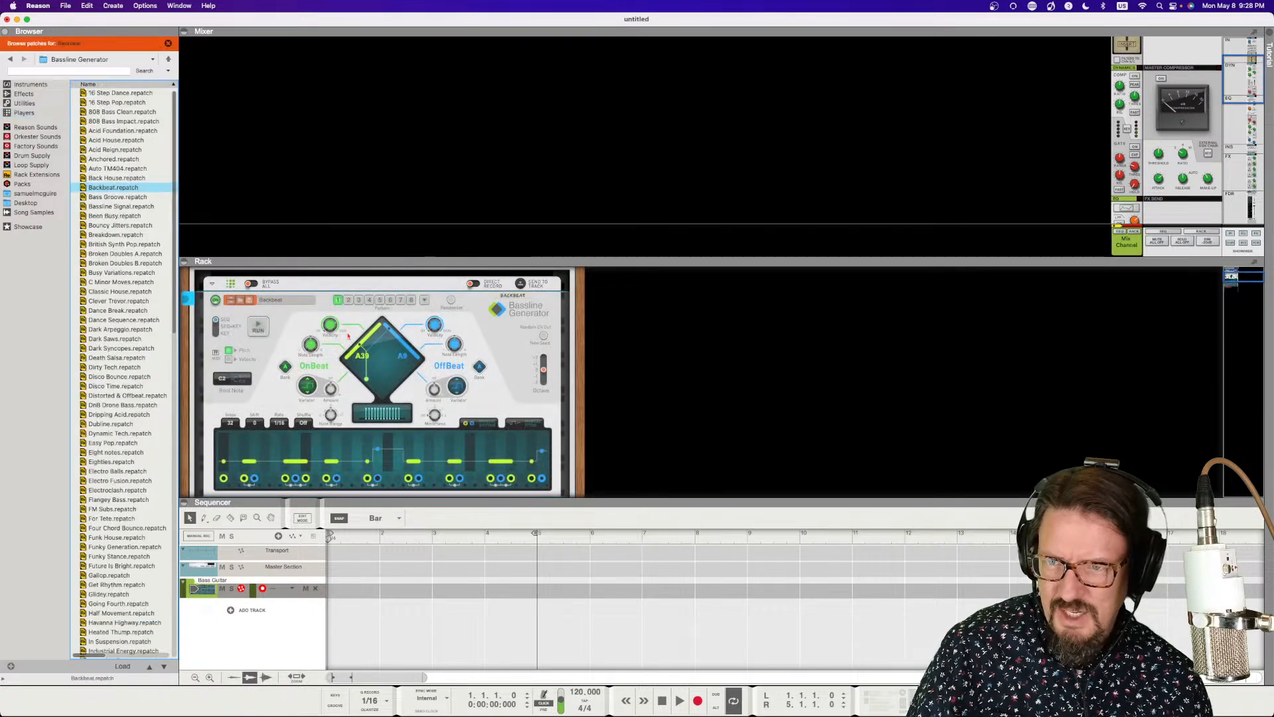
- Fold away the mixer and sequencer areas so the rack shows all devices of the mix channel
scroll(339, 332, down, 5)
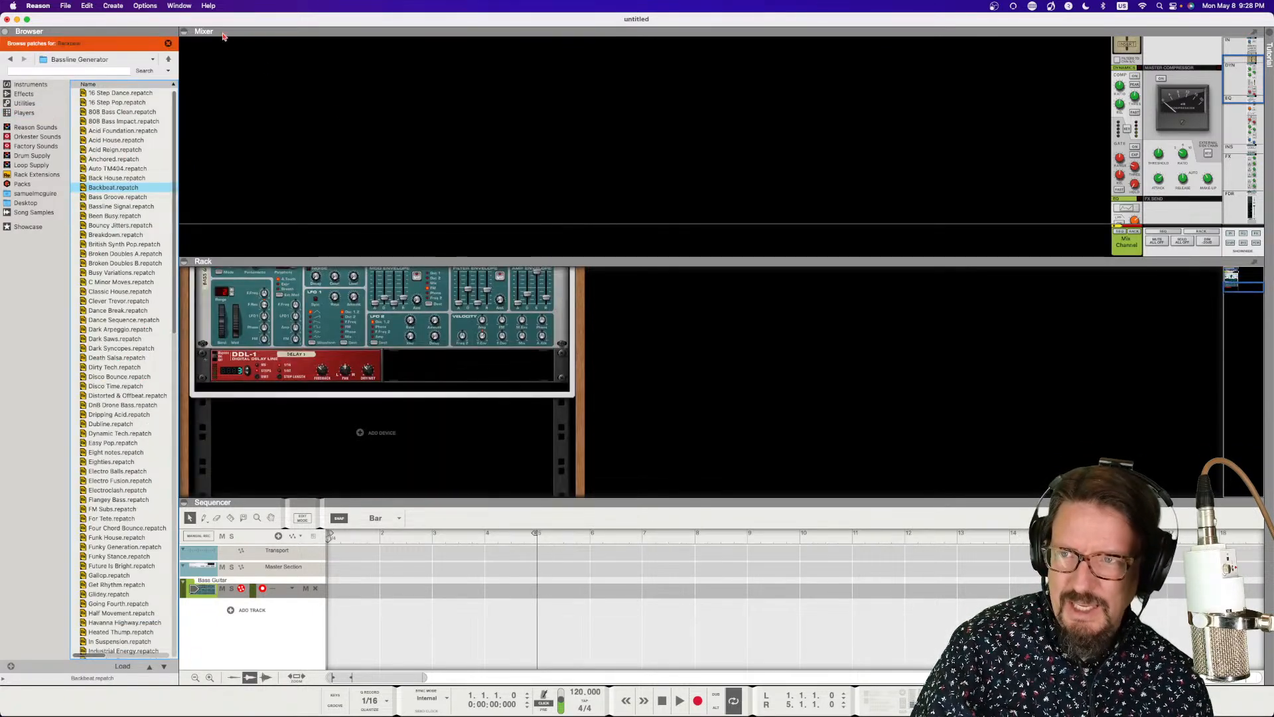
click(184, 31)
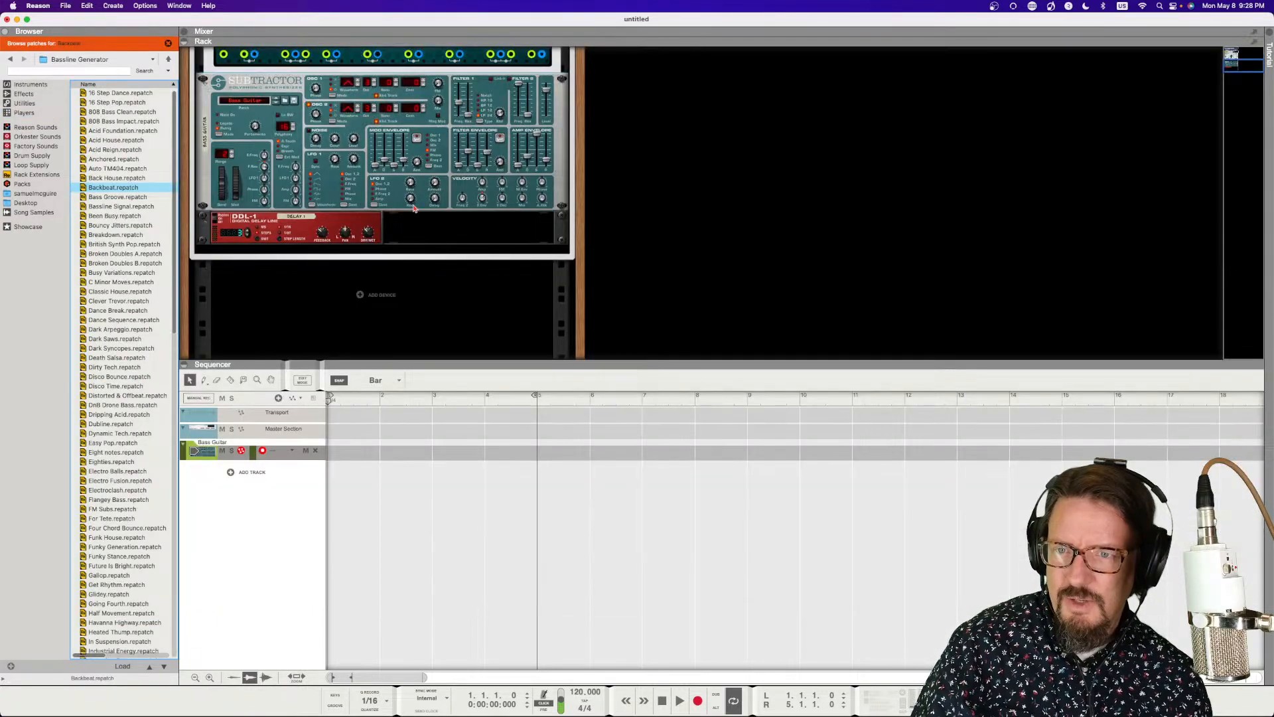
click(185, 364)
scroll(714, 335, up, 1)
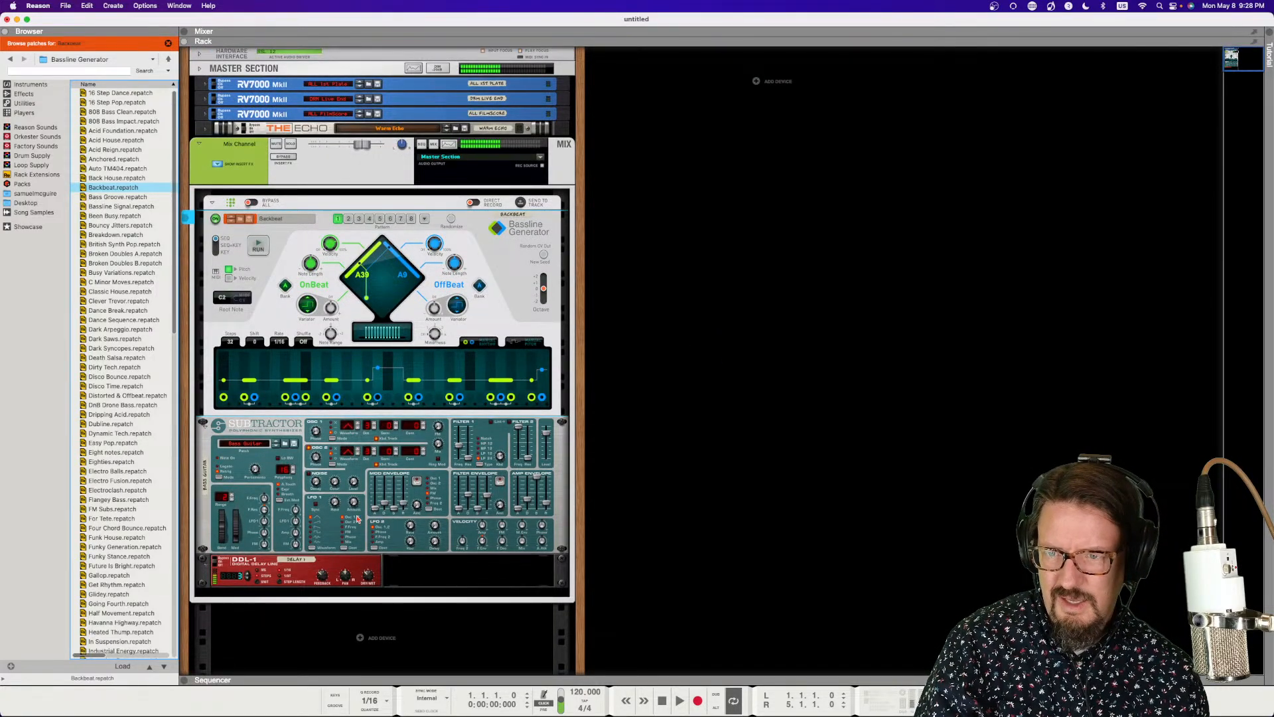
- Audition the bassline with song playback, stop it, and start the Bassline Generator running on its own
key(space)
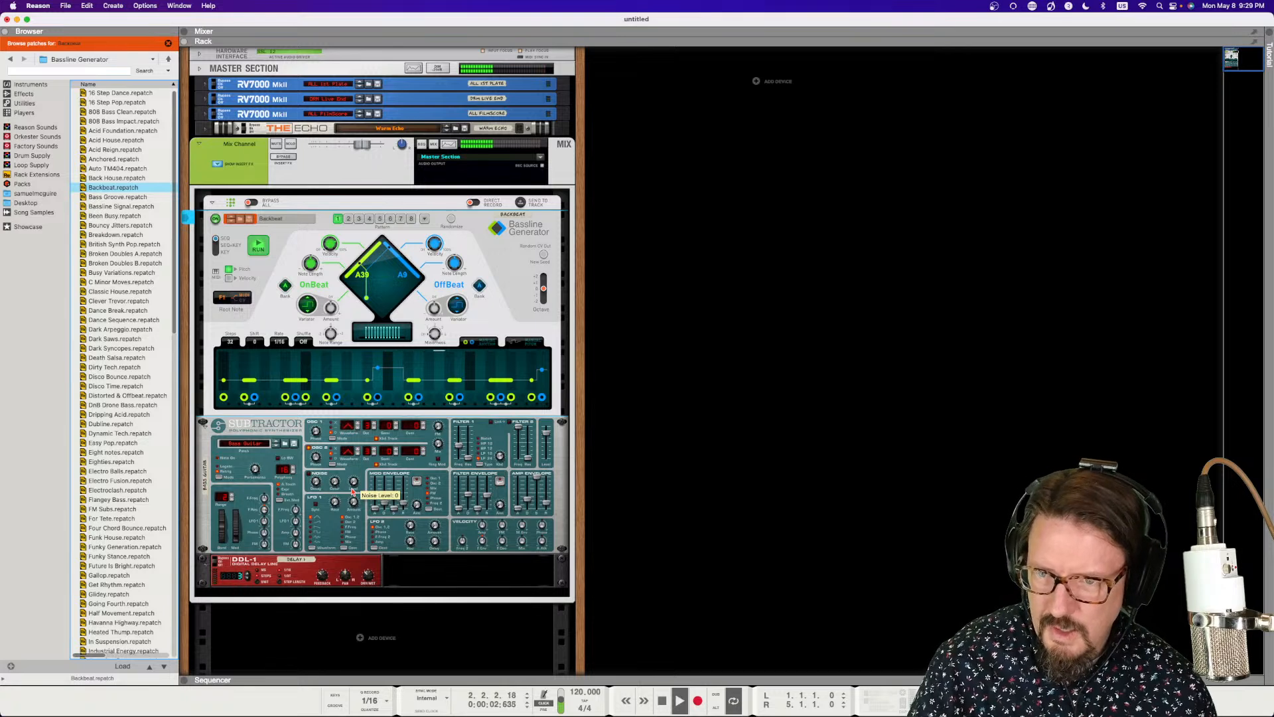
key(space)
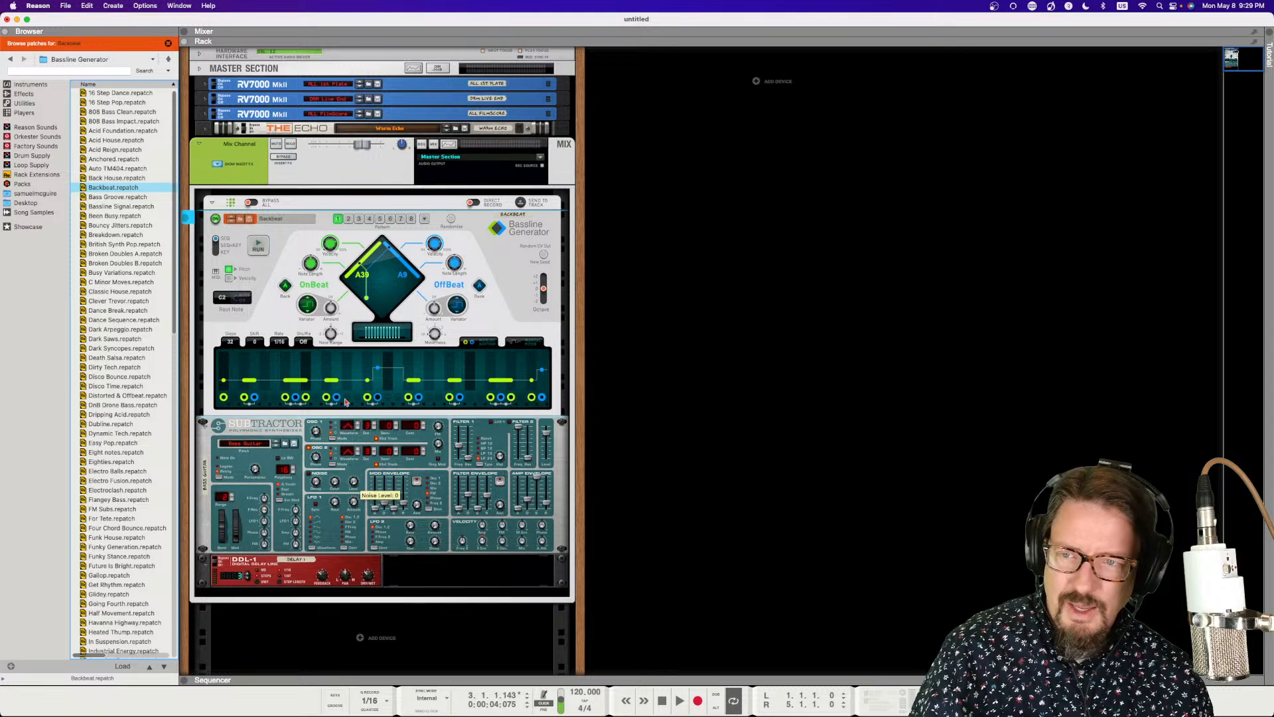
click(258, 246)
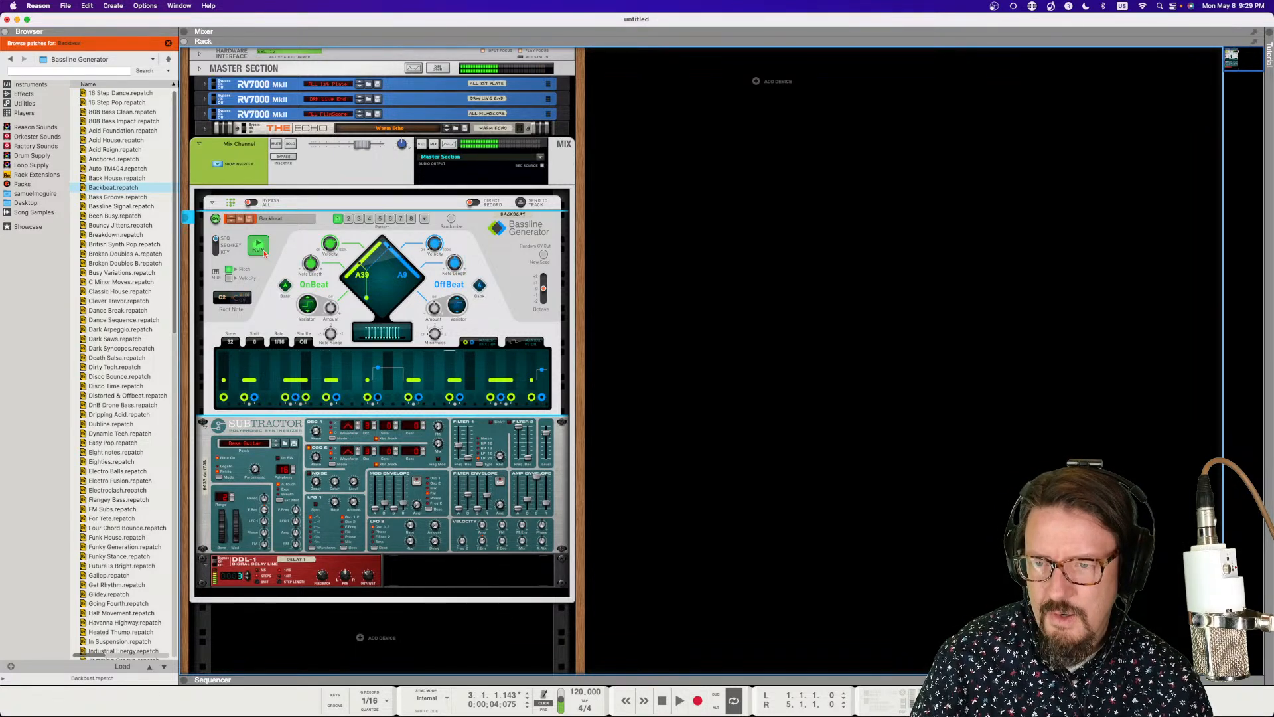
- Change the Bassline Generator's pattern selection to OnBeat A62 and OffBeat A5, audition it and stop the generator
mouse_move(373, 300)
mouse_down()
mouse_move(400, 287)
mouse_move(383, 255)
mouse_move(352, 289)
mouse_move(381, 309)
mouse_move(347, 289)
mouse_move(417, 297)
mouse_move(357, 288)
mouse_up()
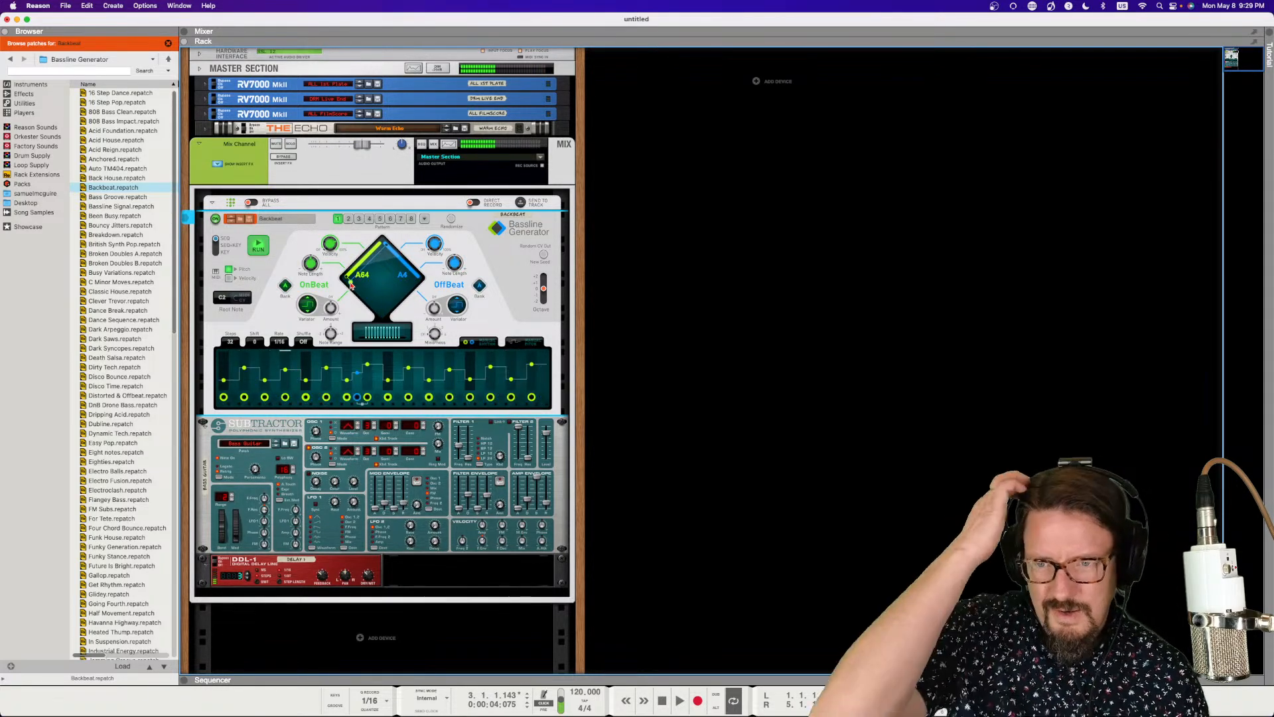
key(space)
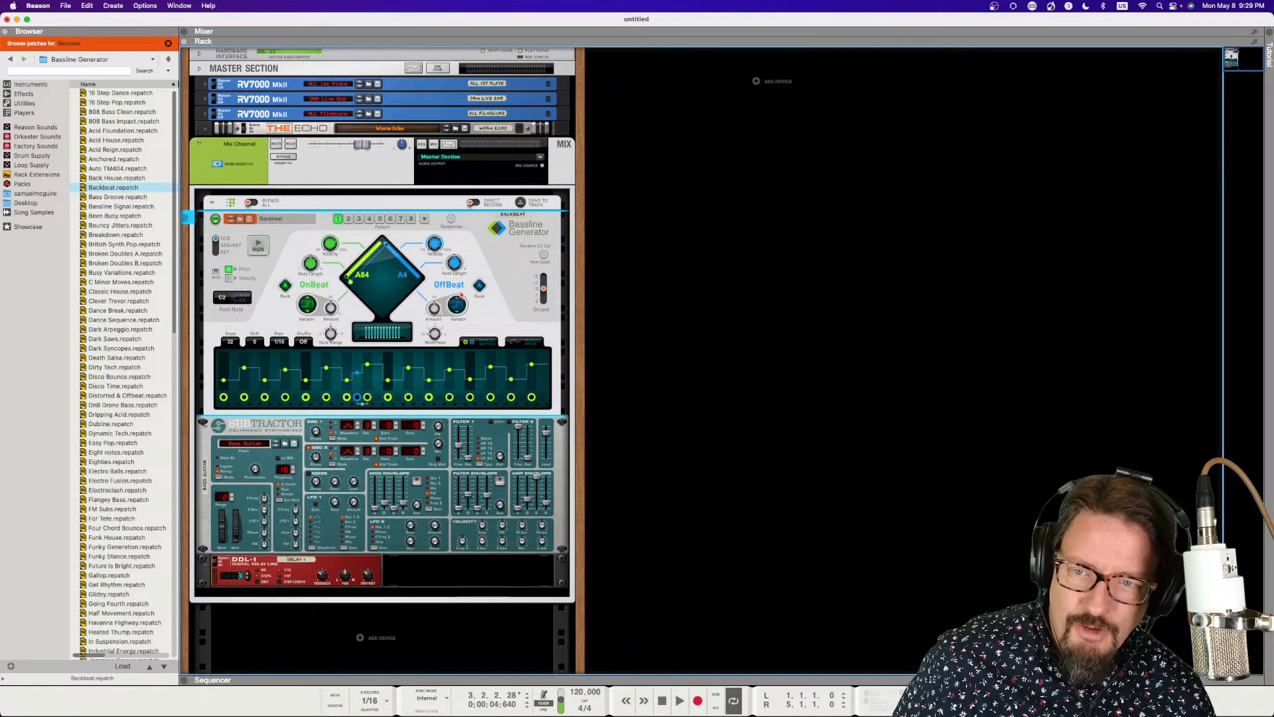
mouse_move(366, 284)
mouse_down()
mouse_move(355, 283)
mouse_move(371, 272)
mouse_move(352, 284)
mouse_up()
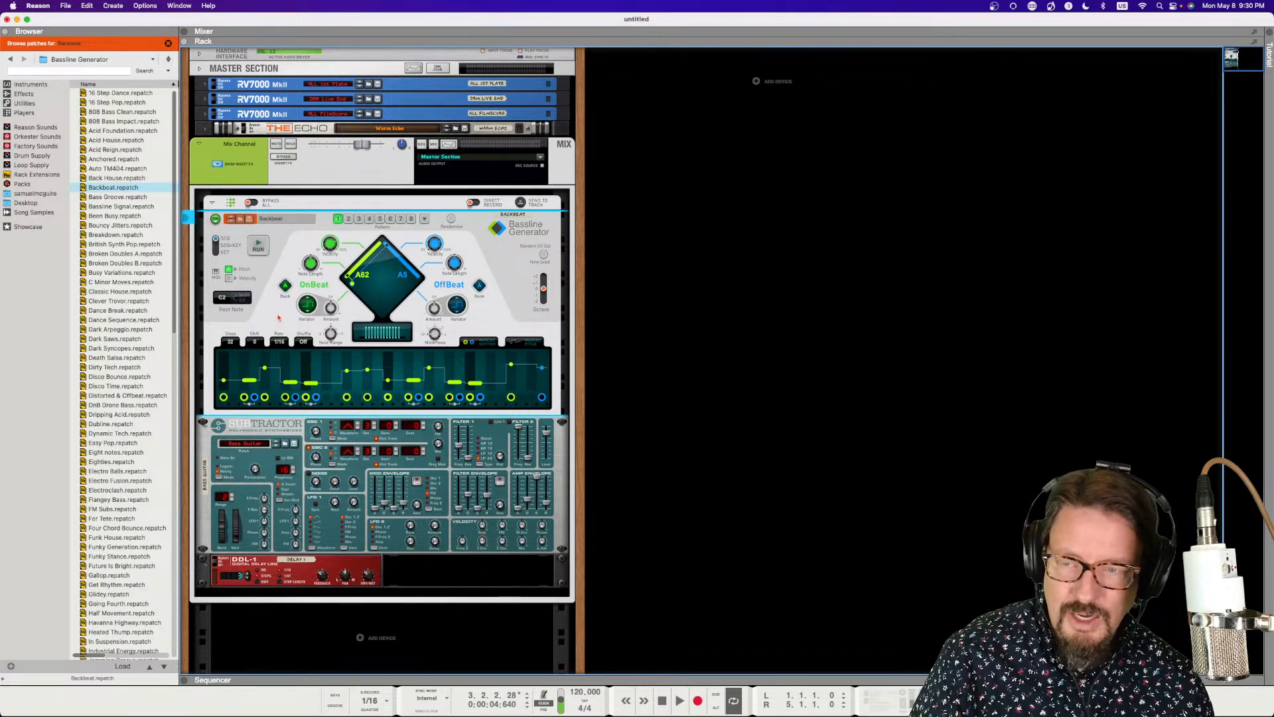
click(257, 245)
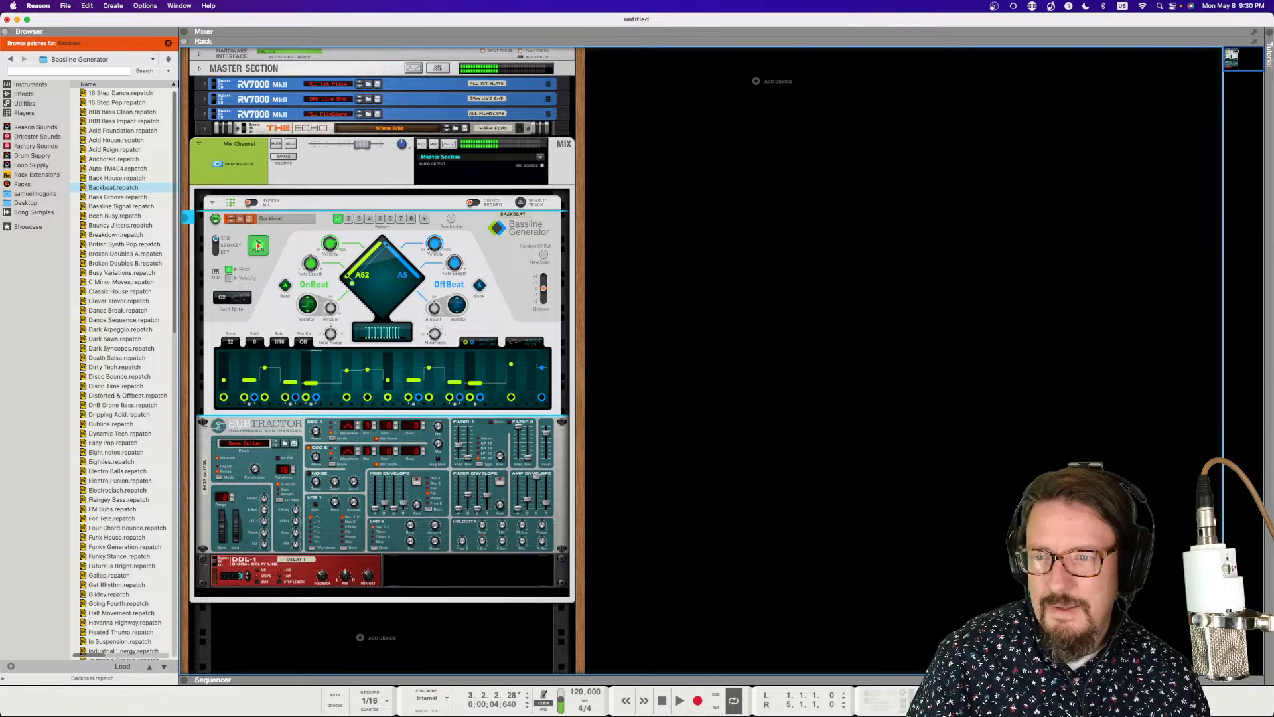
click(257, 245)
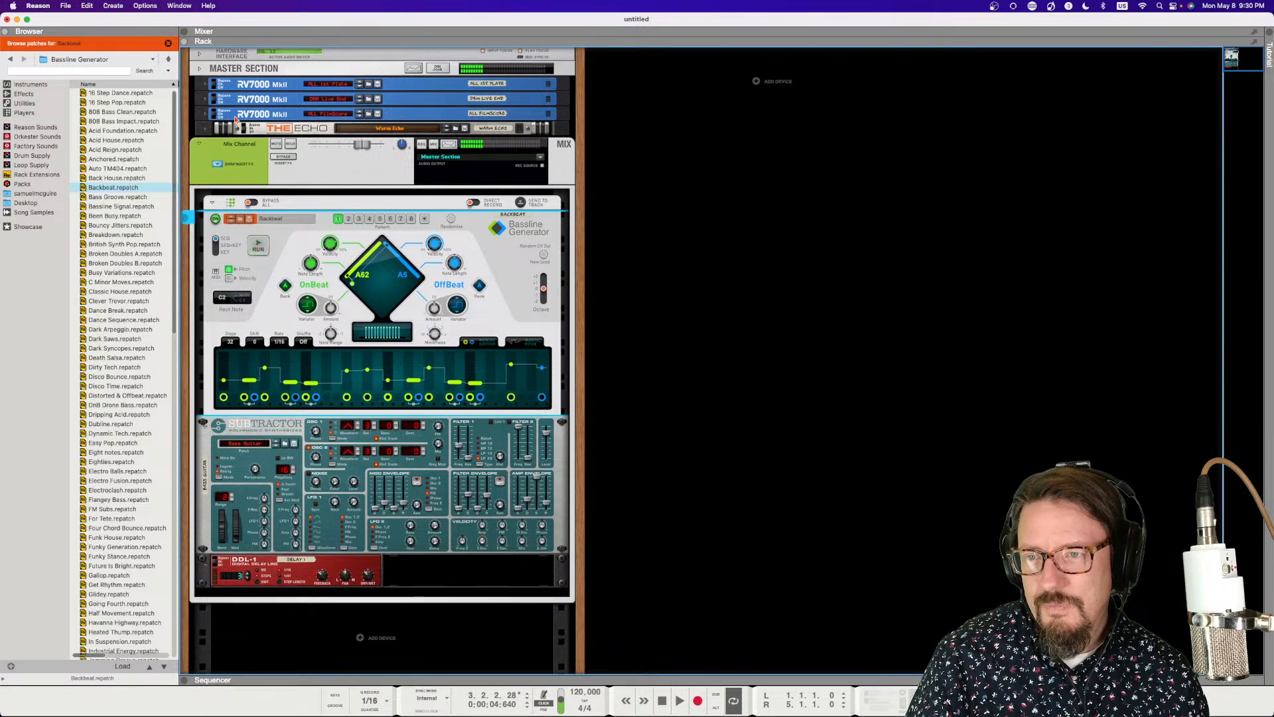
- Fold and unfold the mix channel, and check the cabling on the rear of the rack before returning to the front
click(200, 144)
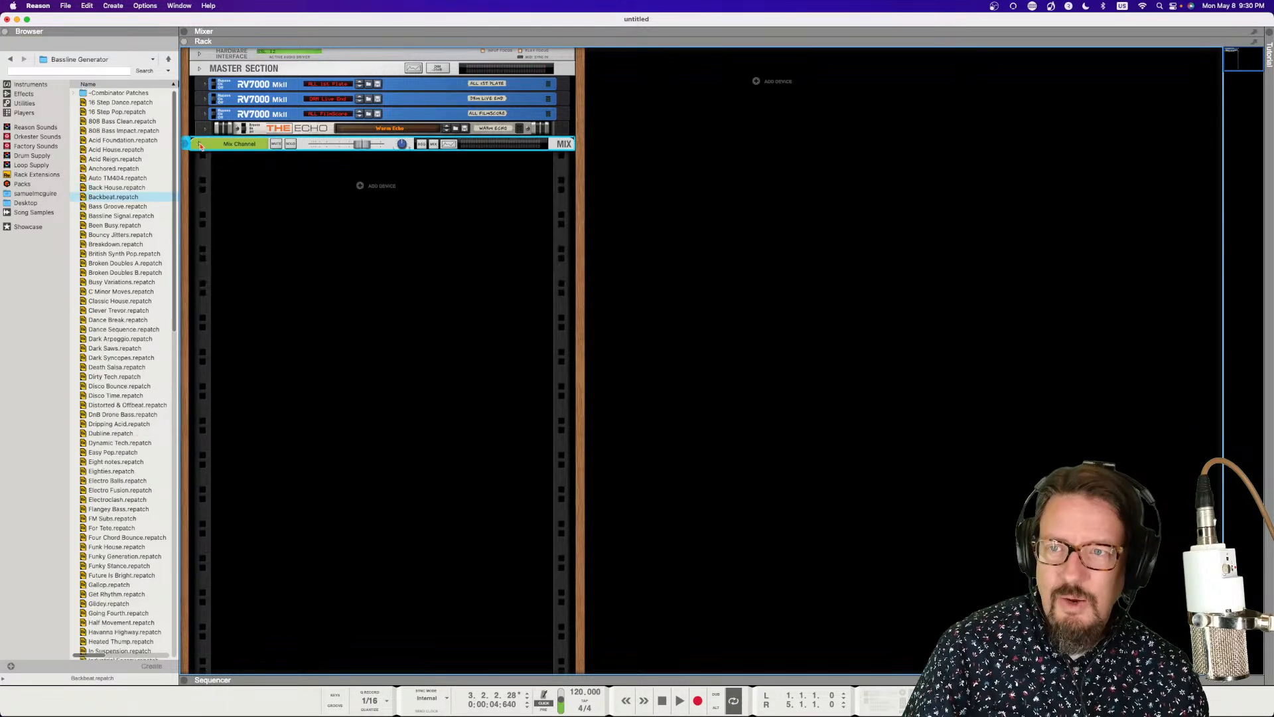
click(199, 144)
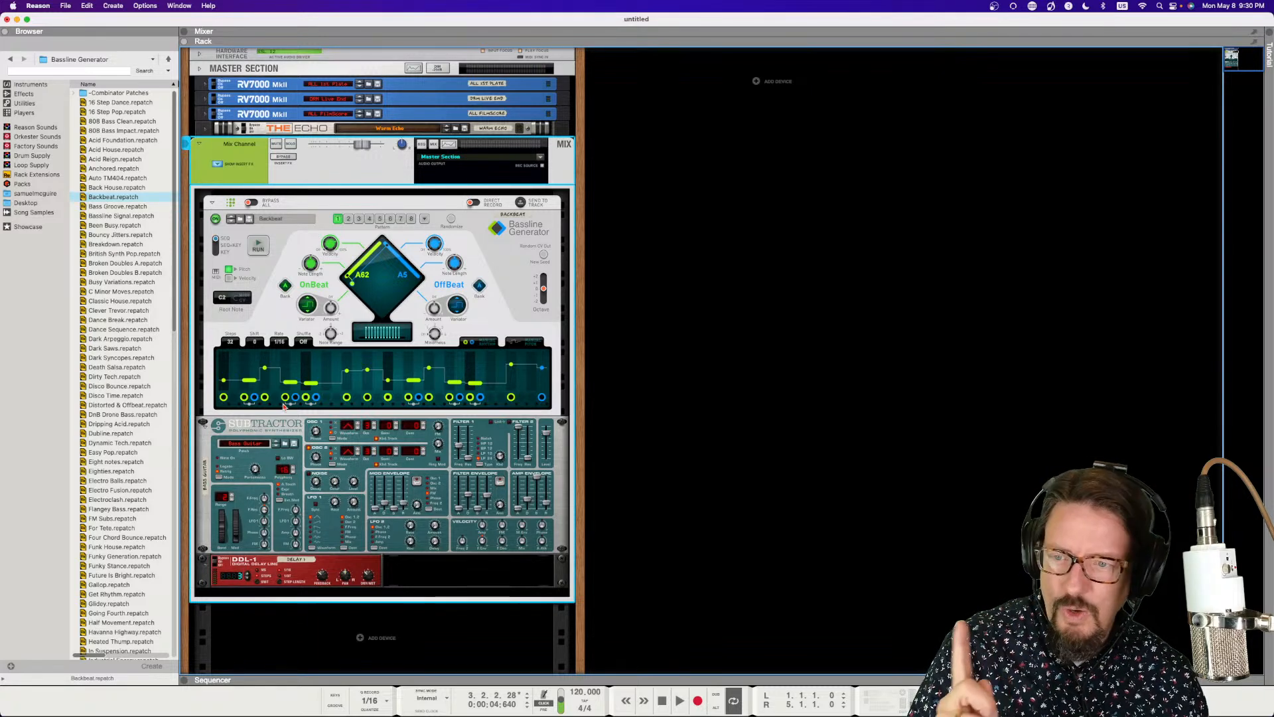
key(Tab)
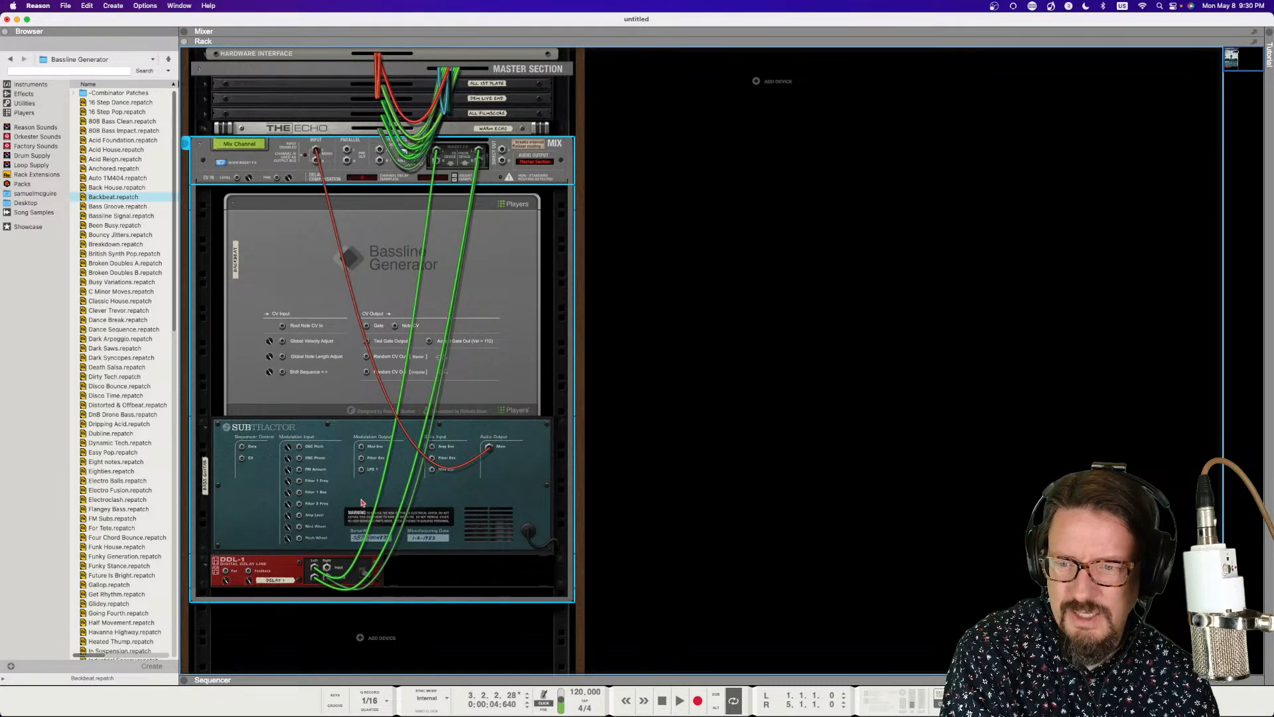
key(Tab)
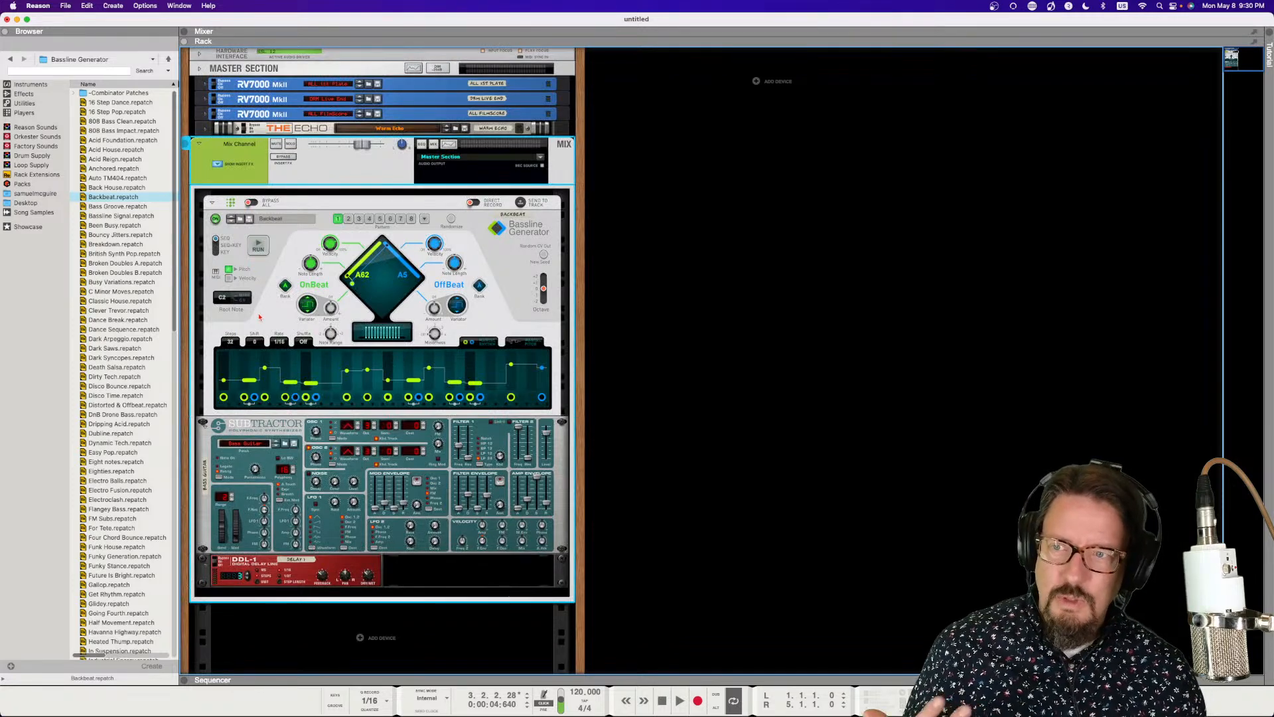
- List the utility devices in the browser, and show the mixer area alone with the rack and sequencer folded away
click(25, 103)
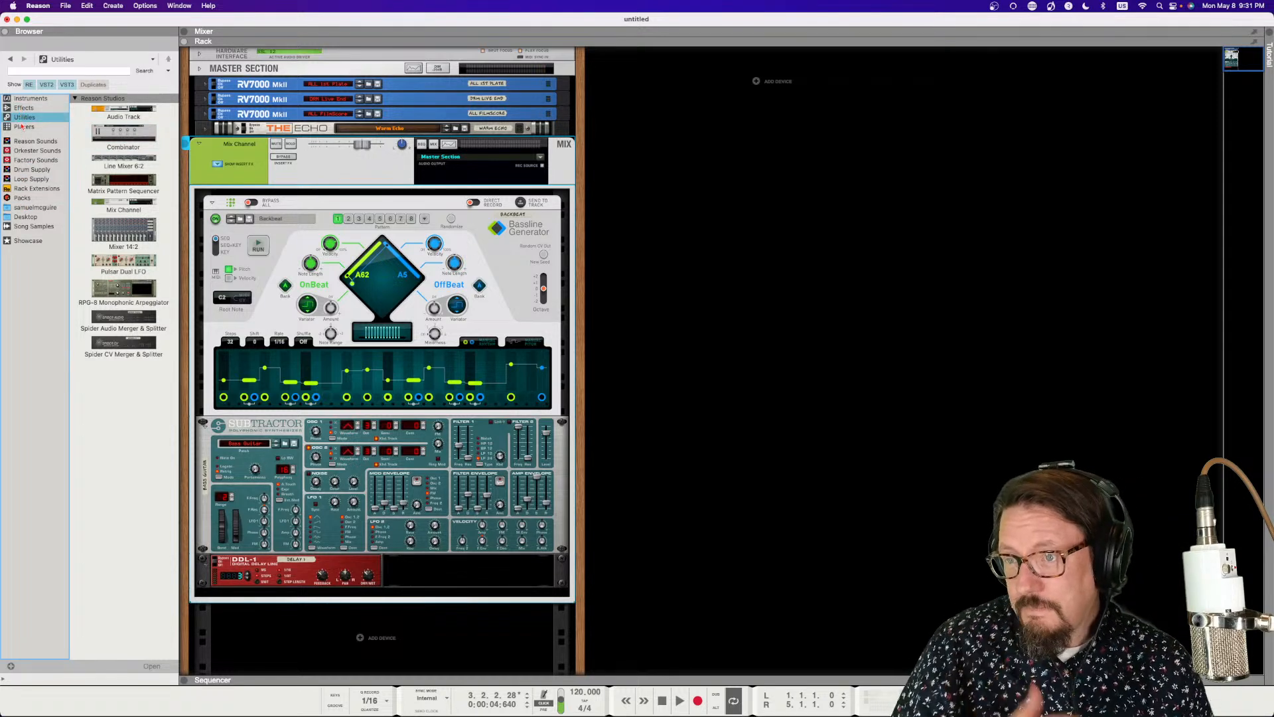
click(184, 42)
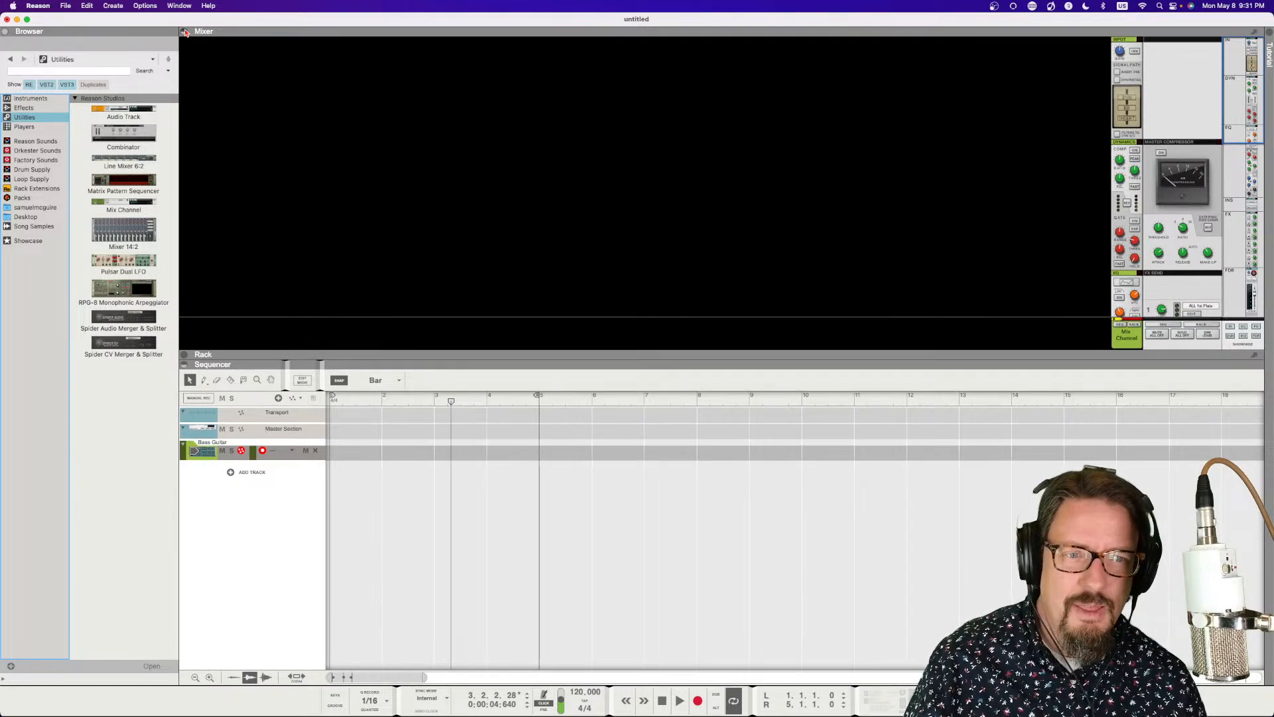
click(185, 365)
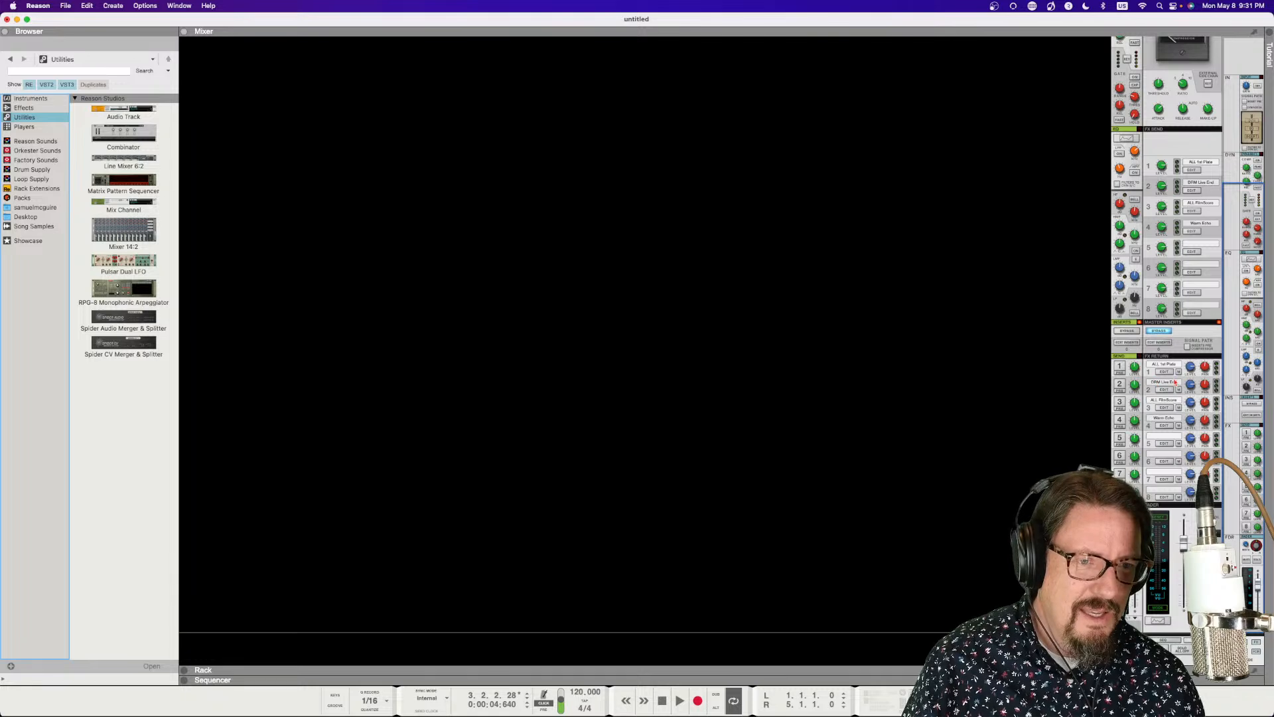
- Check the mixer's options for creating channels and devices, and look at the window view options
scroll(1175, 384, up, 5)
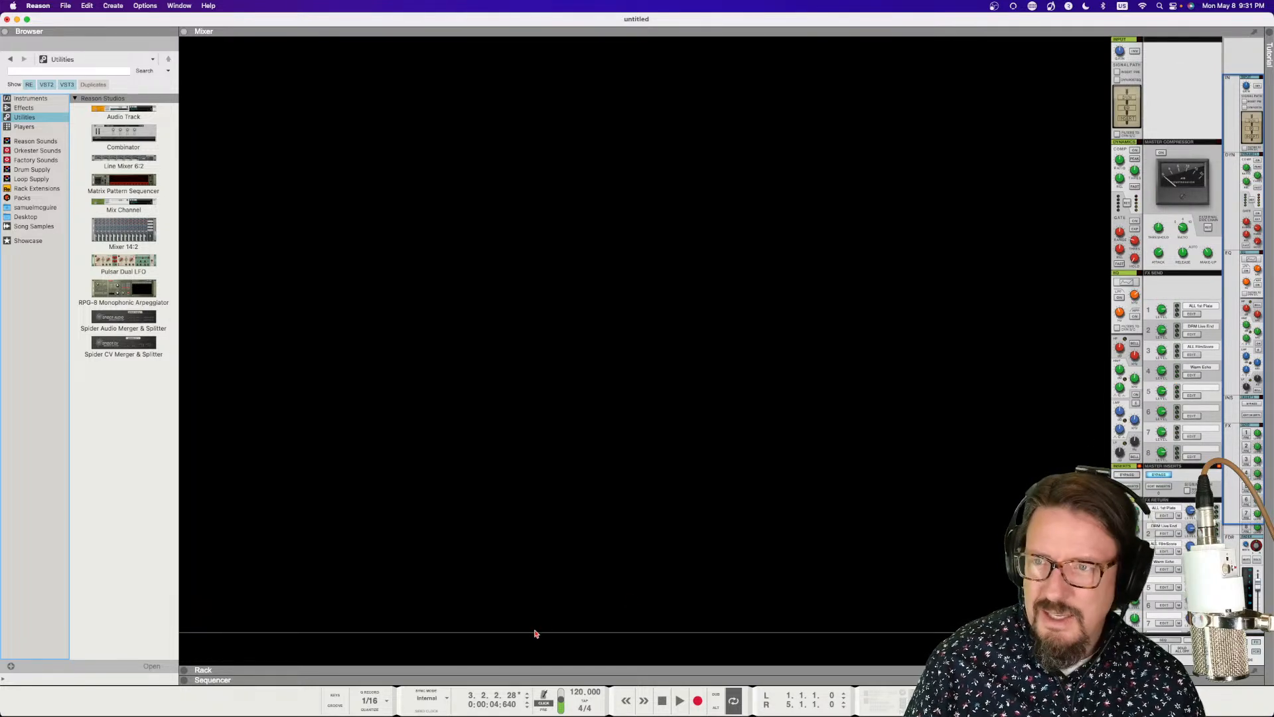
right_click(825, 351)
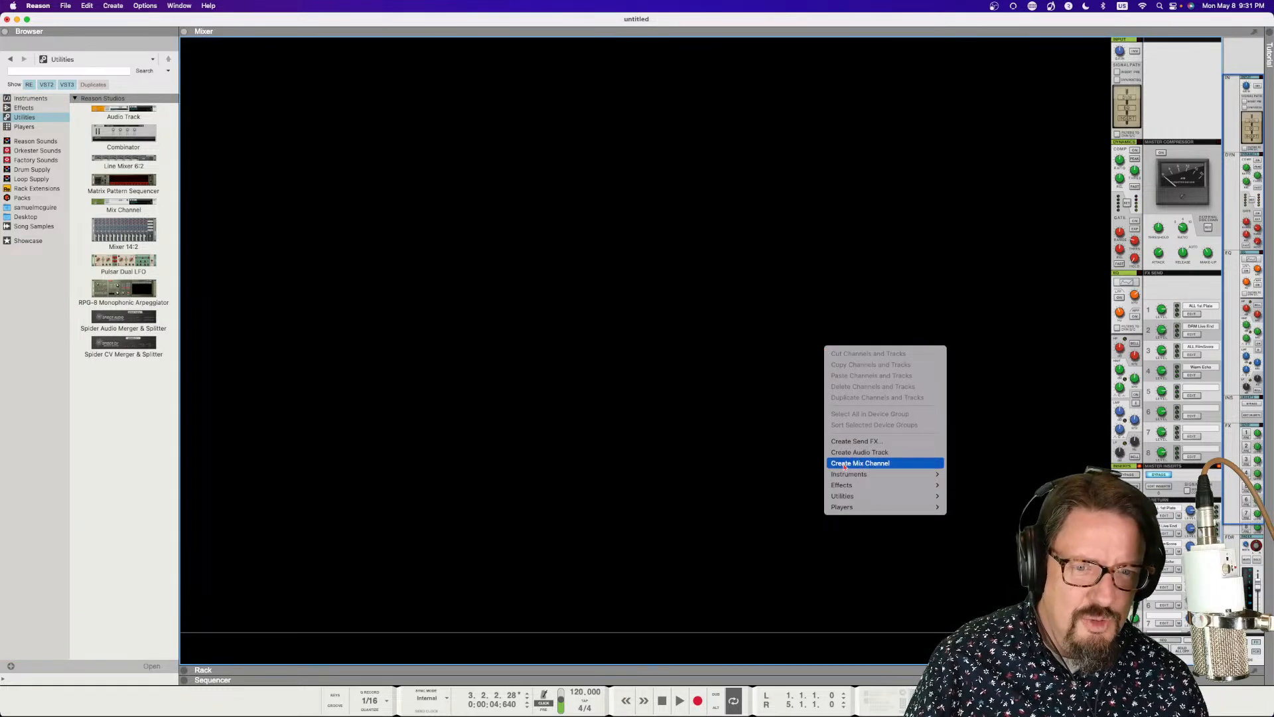
click(240, 149)
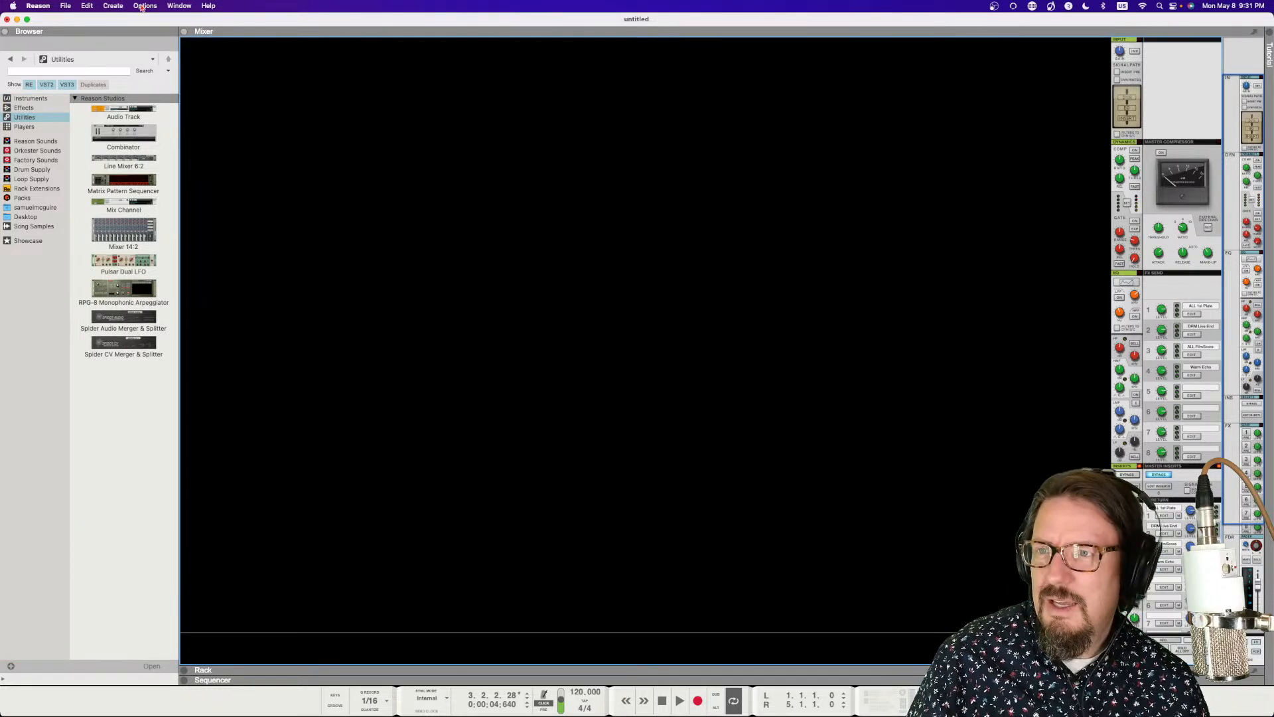
click(179, 5)
key(Escape)
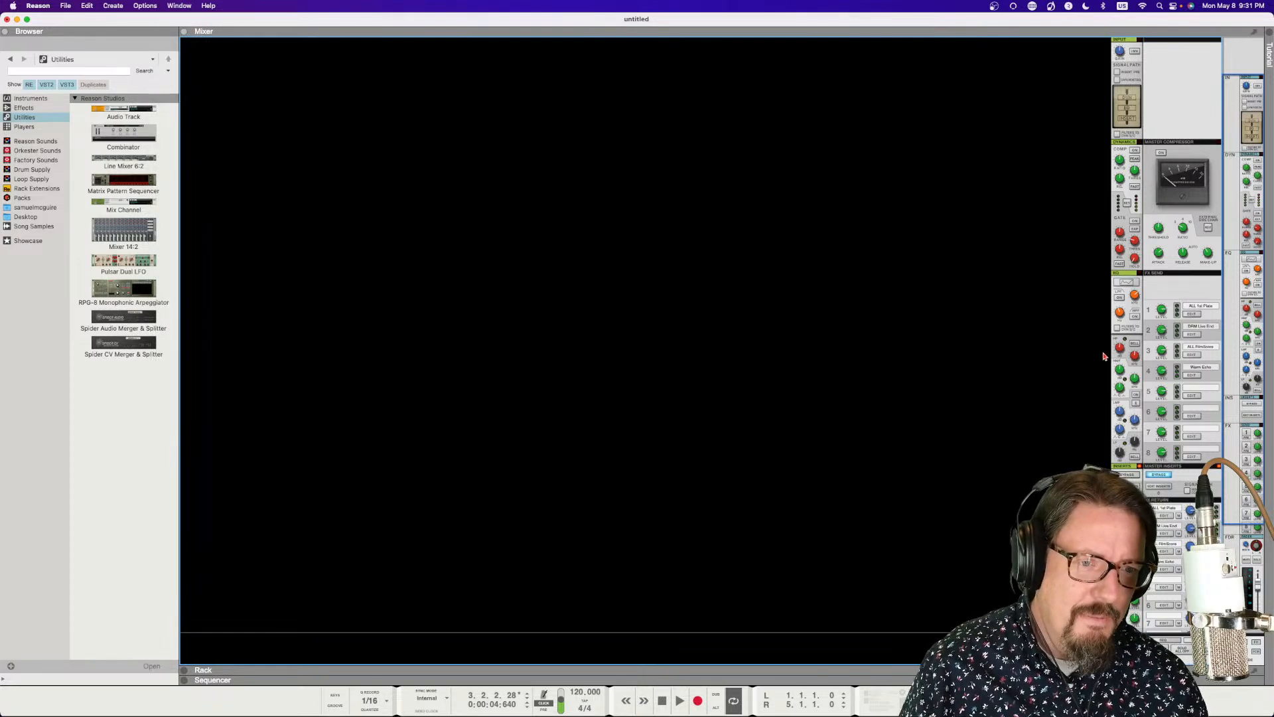
- Examine the mix channel's dynamics, EQ, insert and send sections alongside the master compressor, FX sends and FX returns
scroll(1119, 331, down, 3)
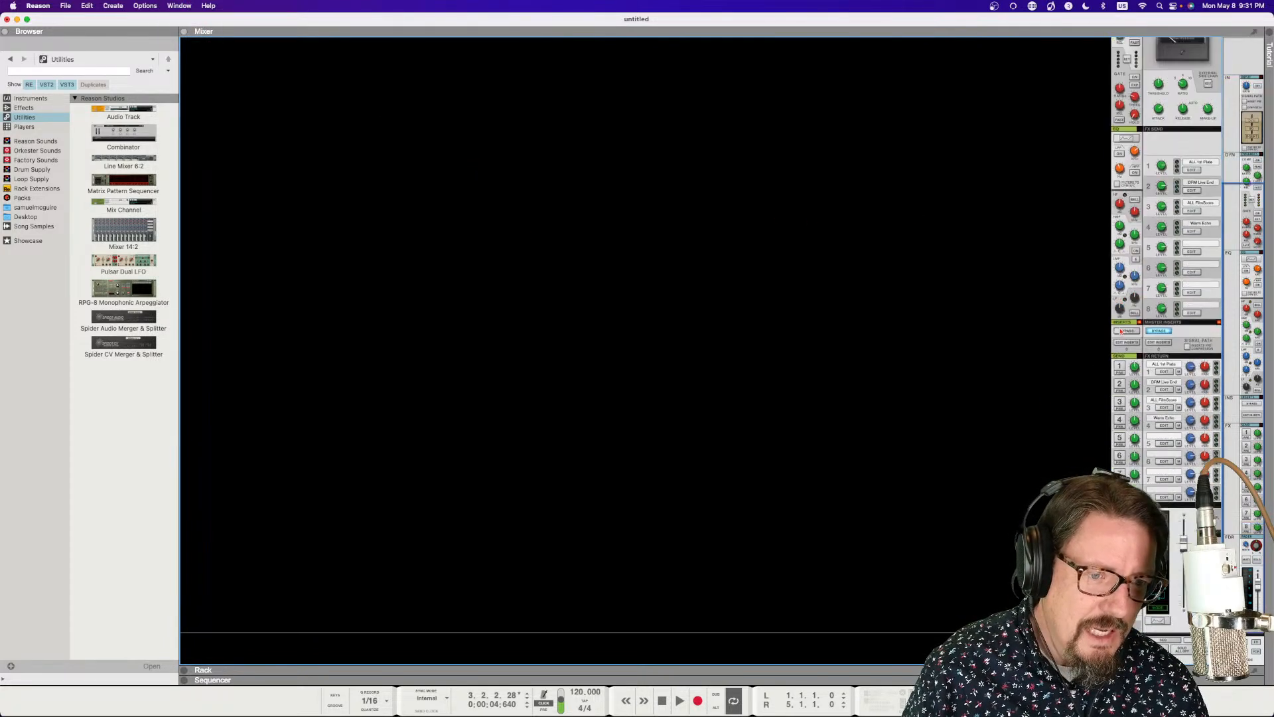
scroll(1195, 99, up, 2)
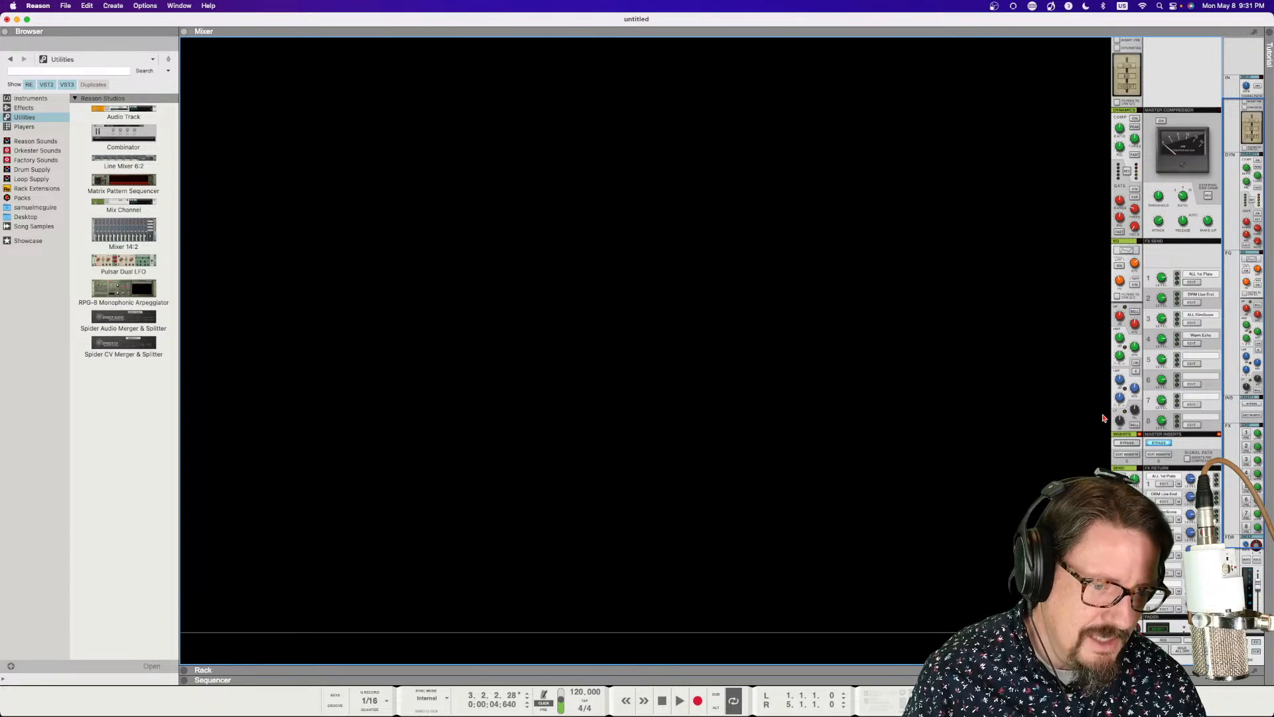
scroll(1147, 415, down, 3)
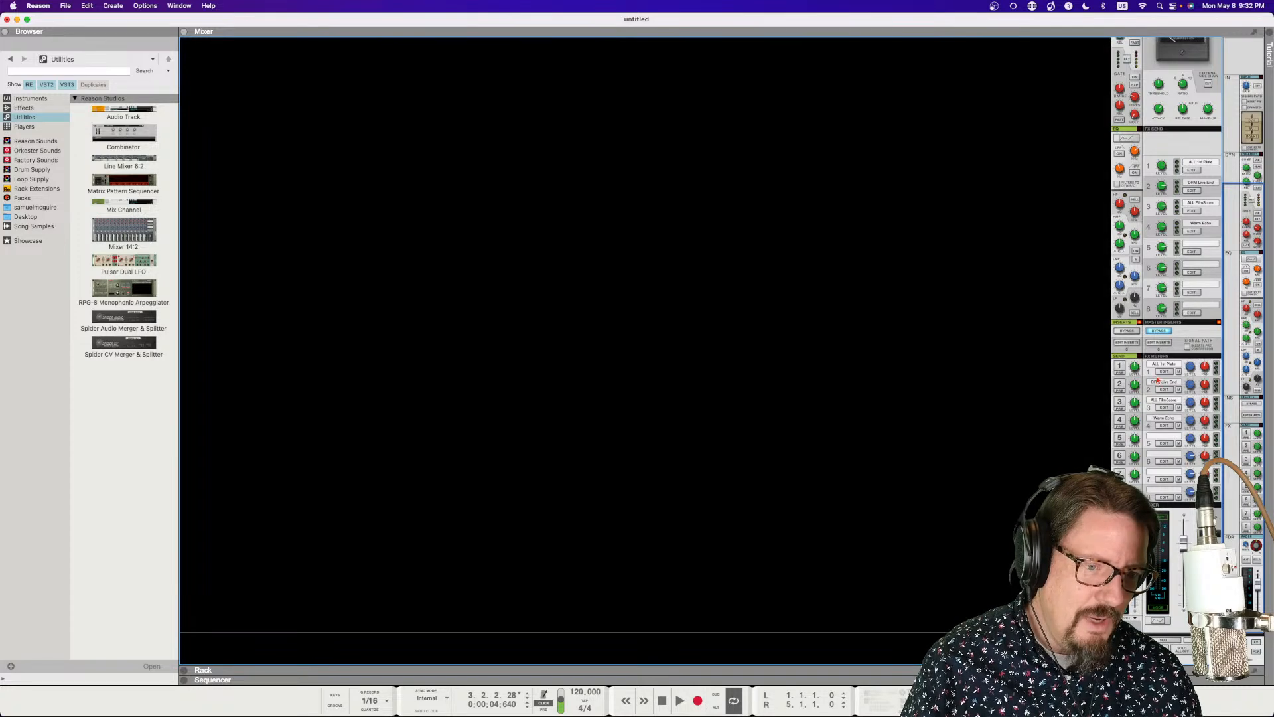
scroll(1186, 332, up, 3)
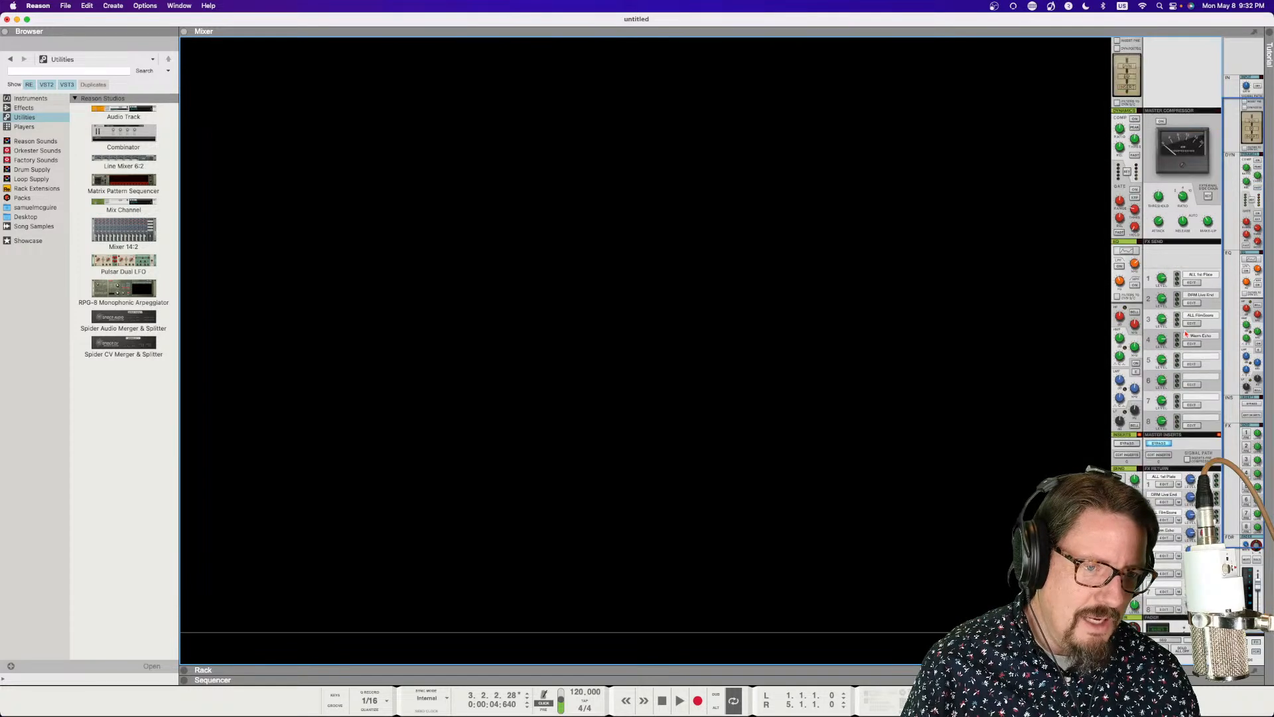
scroll(1177, 261, up, 1)
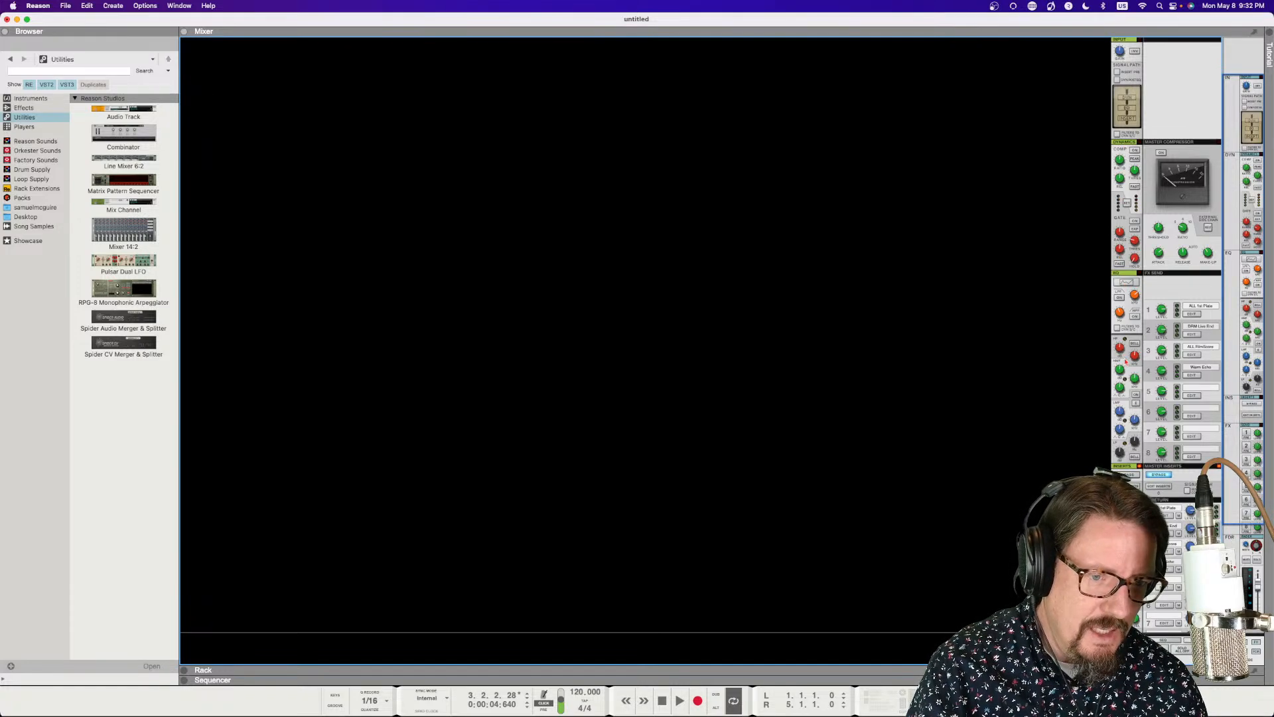
scroll(1124, 384, down, 3)
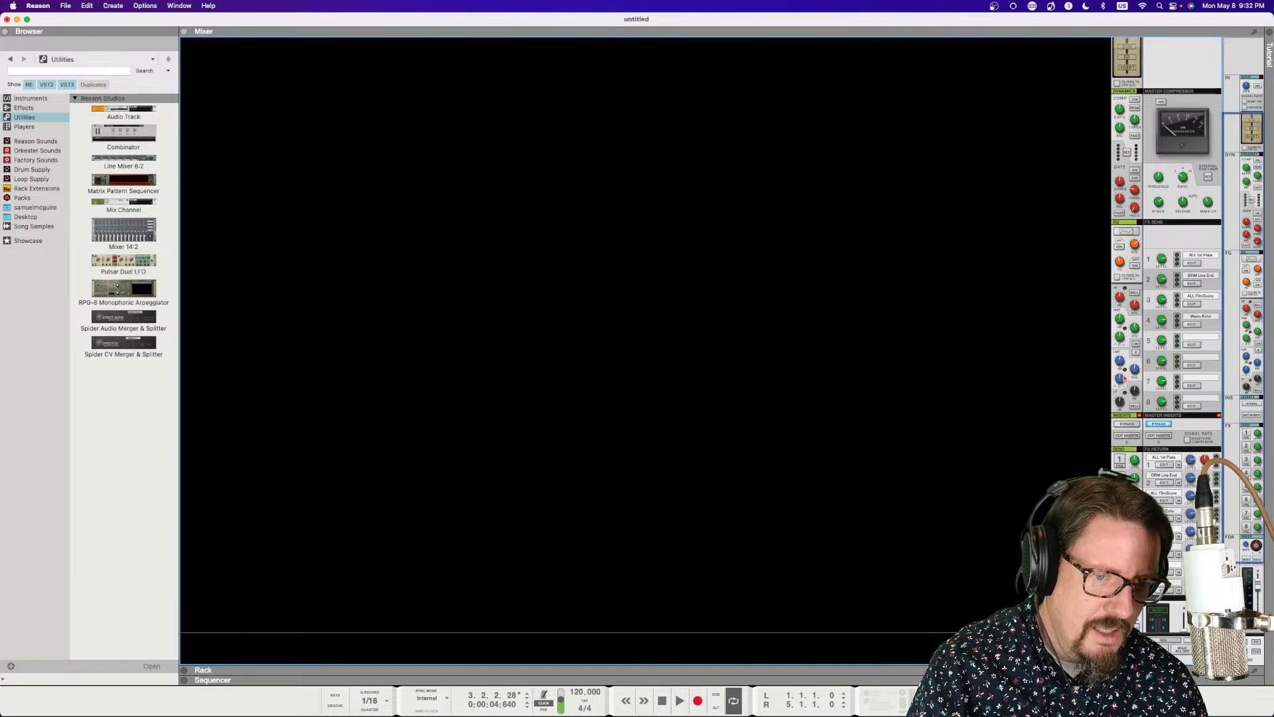
scroll(1124, 378, down, 5)
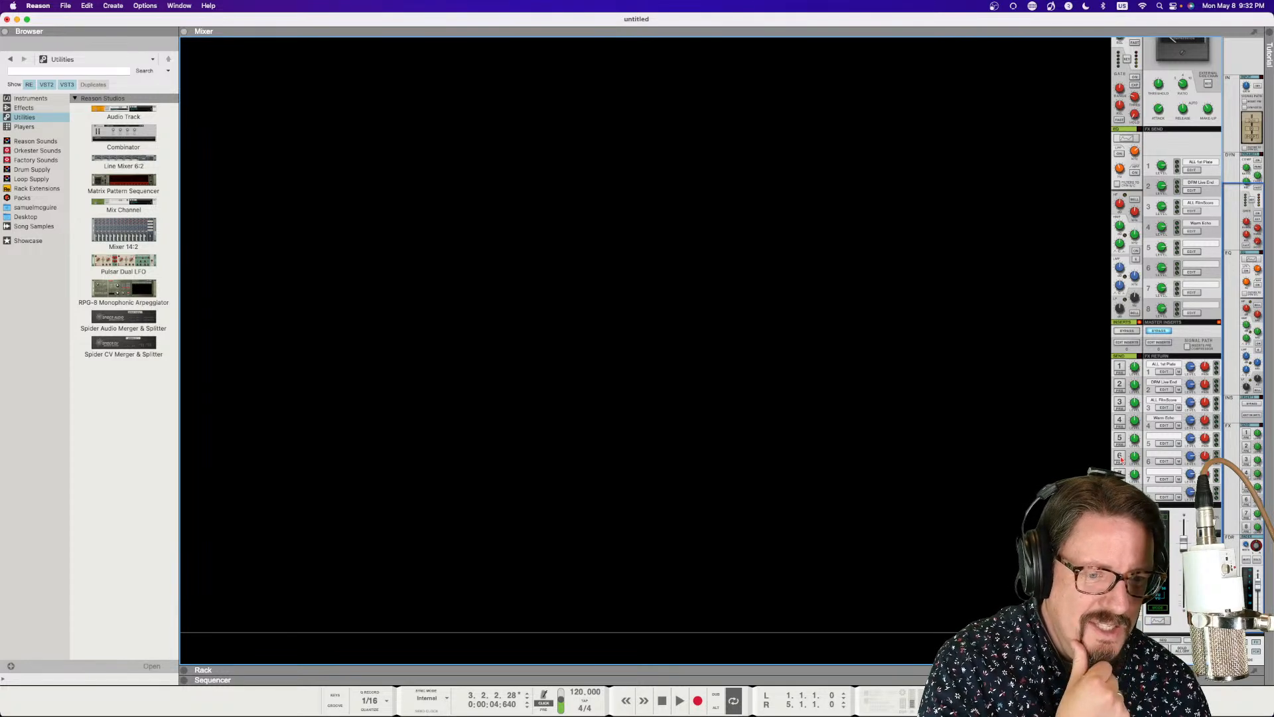
- Open the Spectrum EQ window for the Mix Channel from its EQ section
scroll(1153, 272, up, 4)
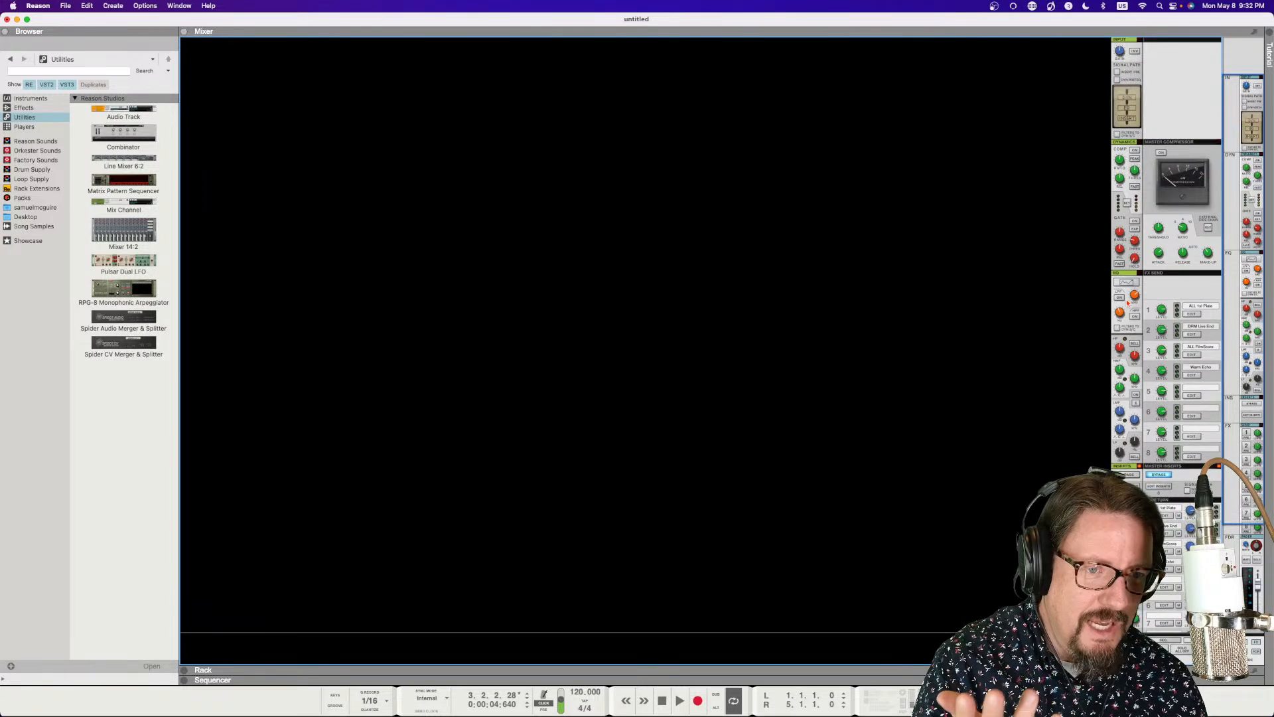
click(1126, 282)
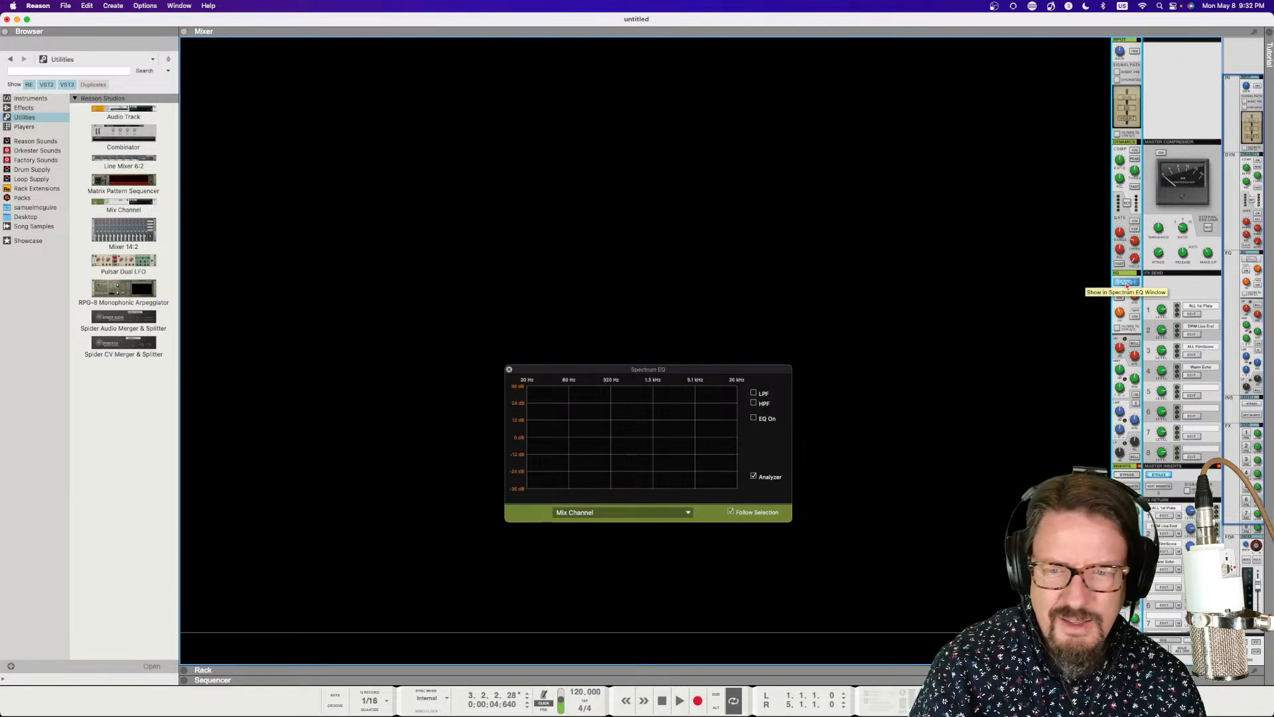
- Move the Spectrum EQ window closer to the channel strips and play the song with the metronome click off to watch the analyzer
drag(714, 372, 972, 184)
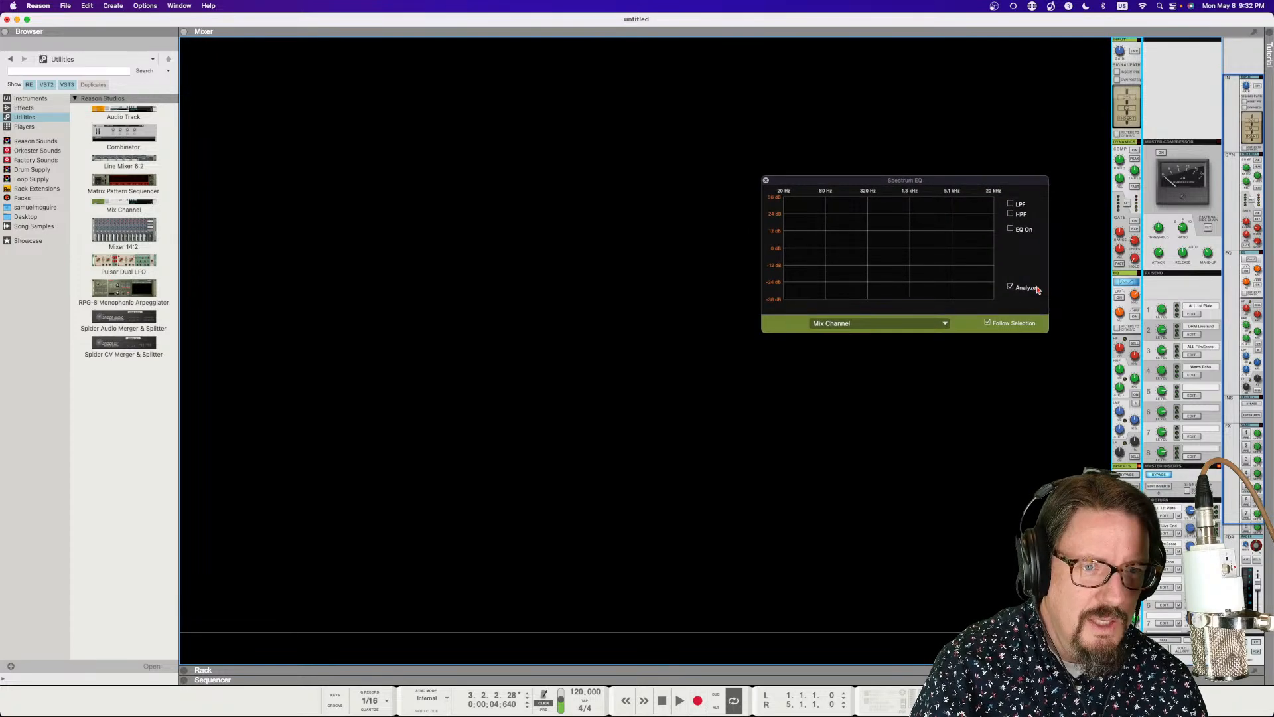
mouse_move(1121, 161)
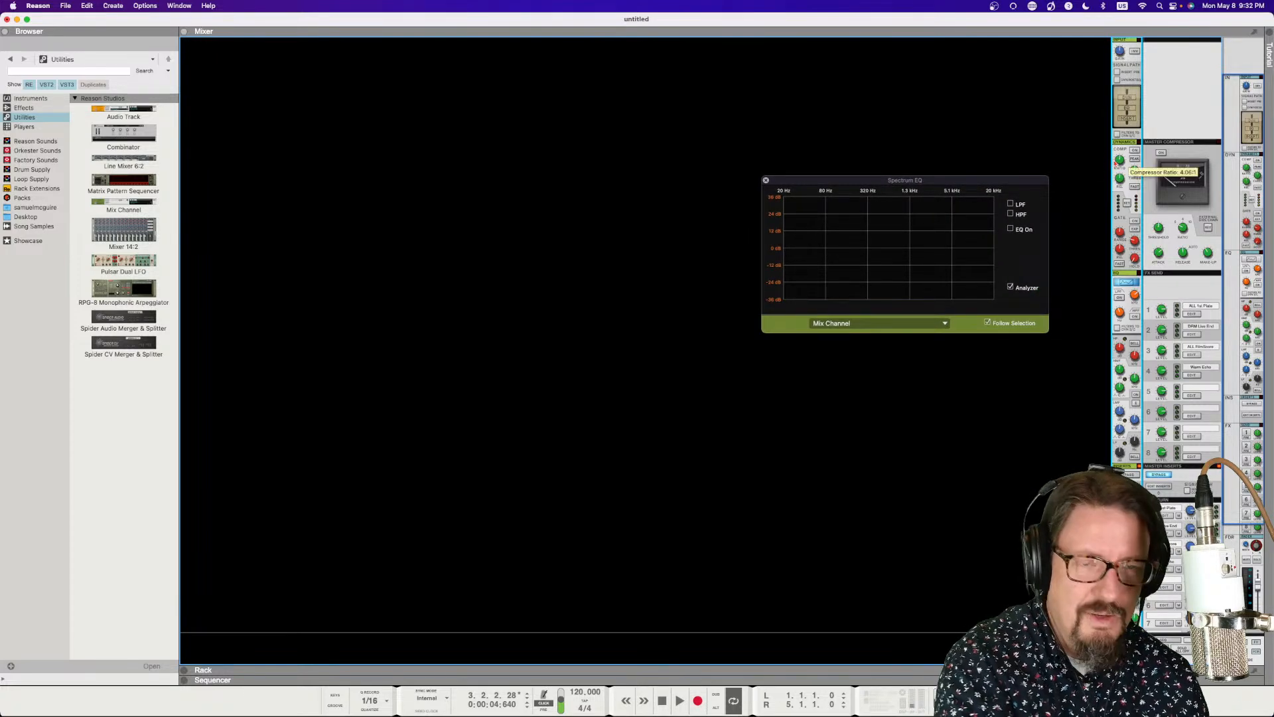
key(space)
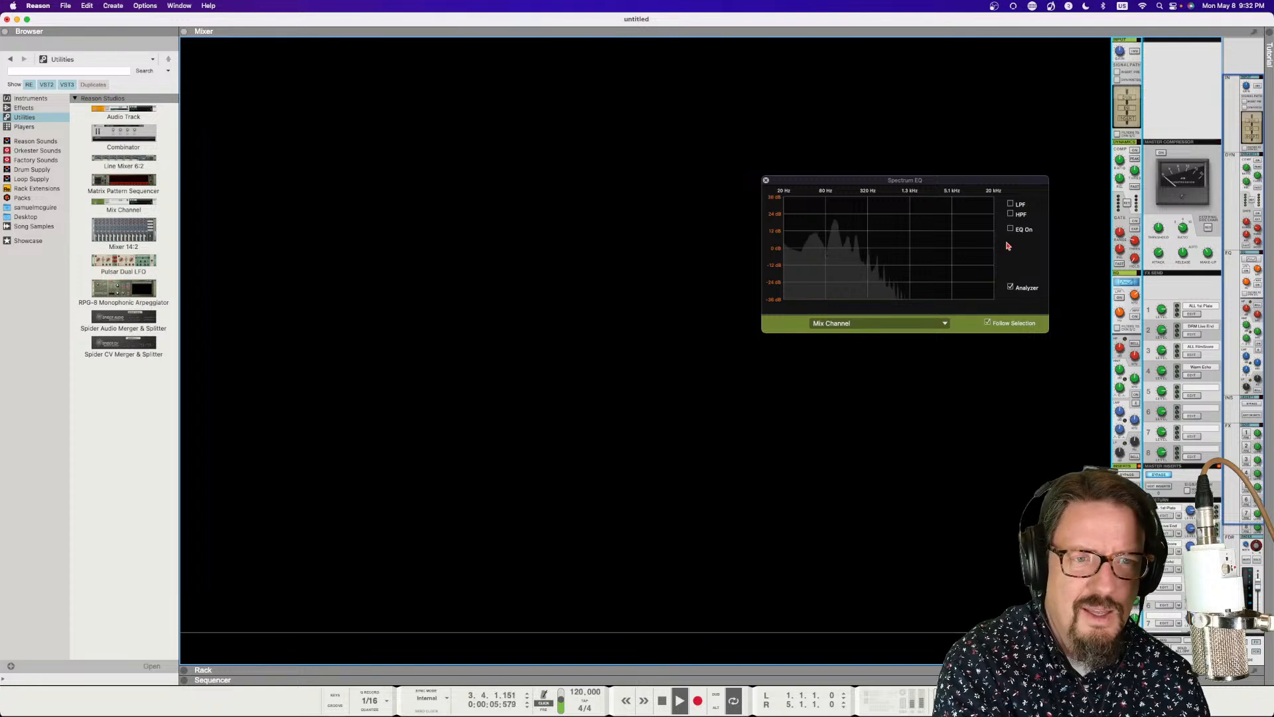
click(547, 703)
key(space)
key(space)
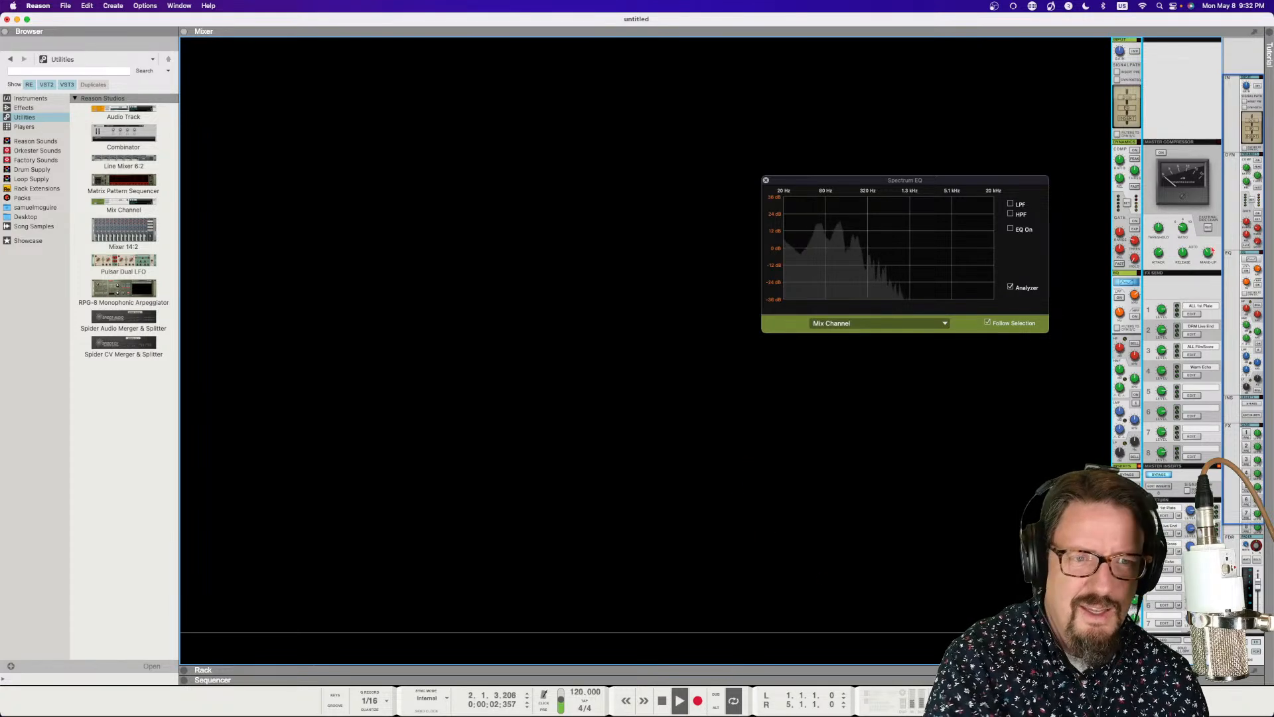
- Turn on the Mix Channel's compressor and adjust its ratio while the song plays, and stop playback
click(1135, 151)
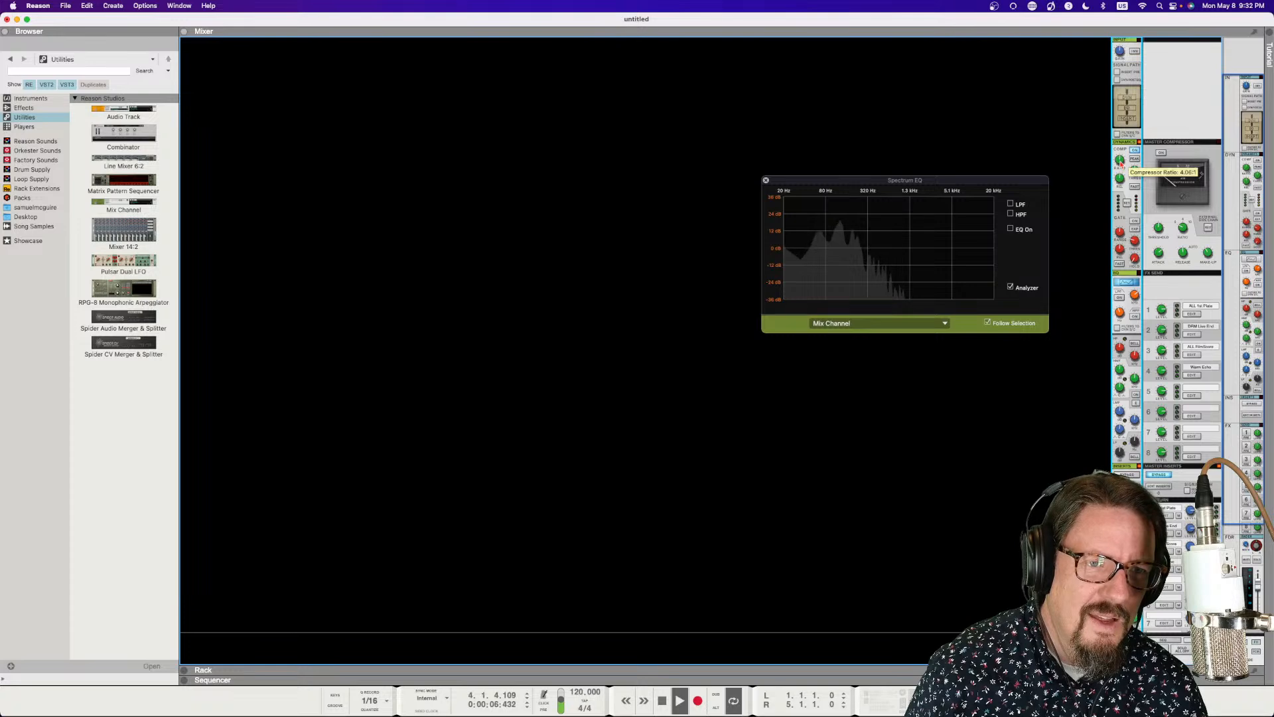
drag(1121, 164, 1132, 187)
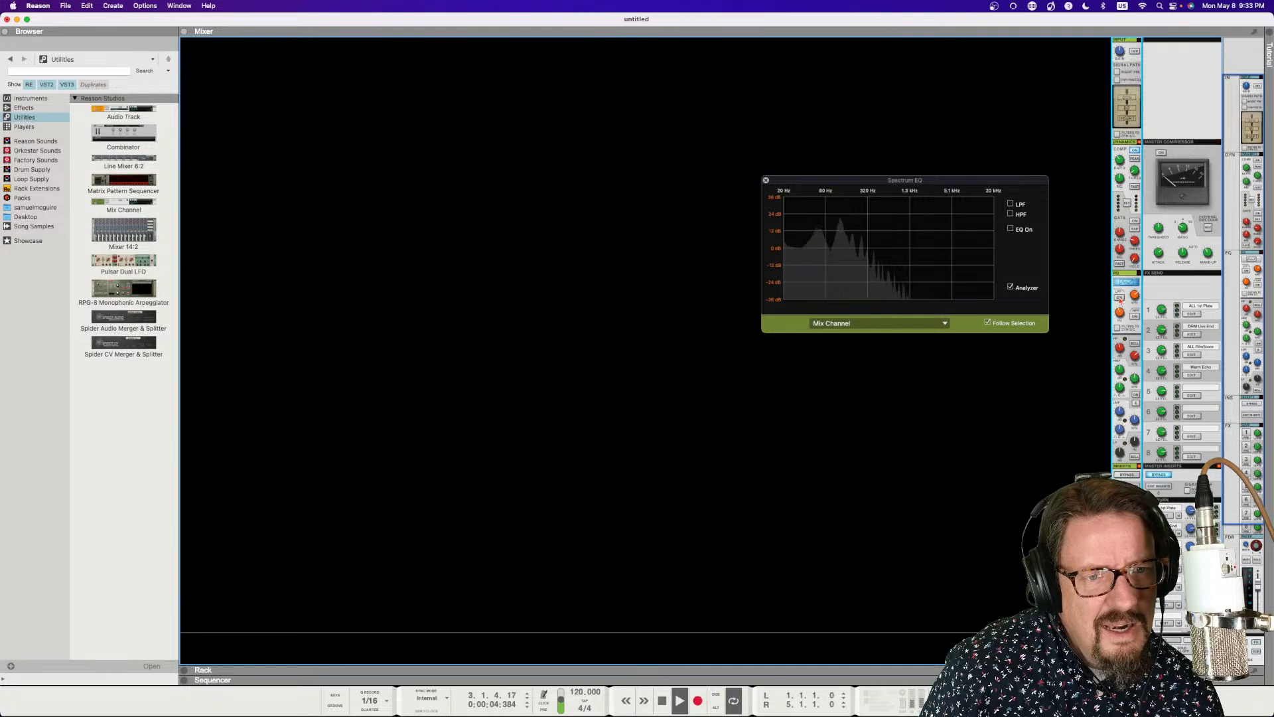
key(space)
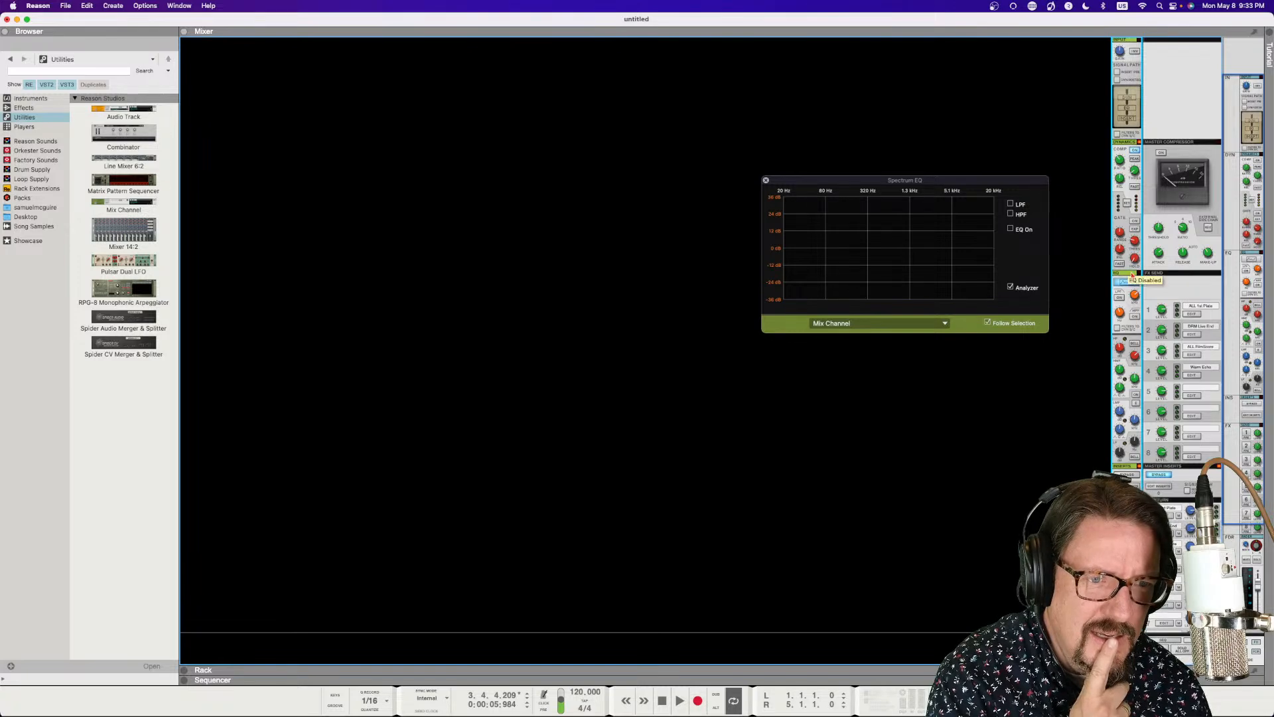
click(1117, 275)
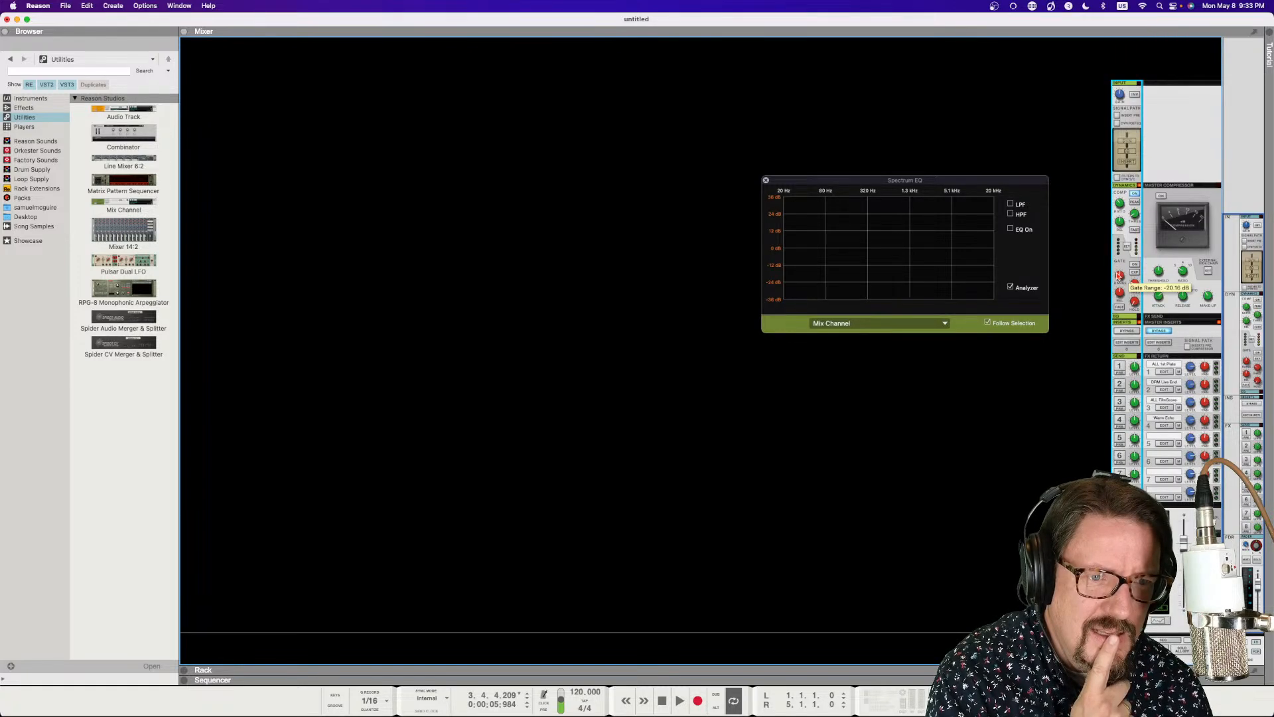
click(1121, 317)
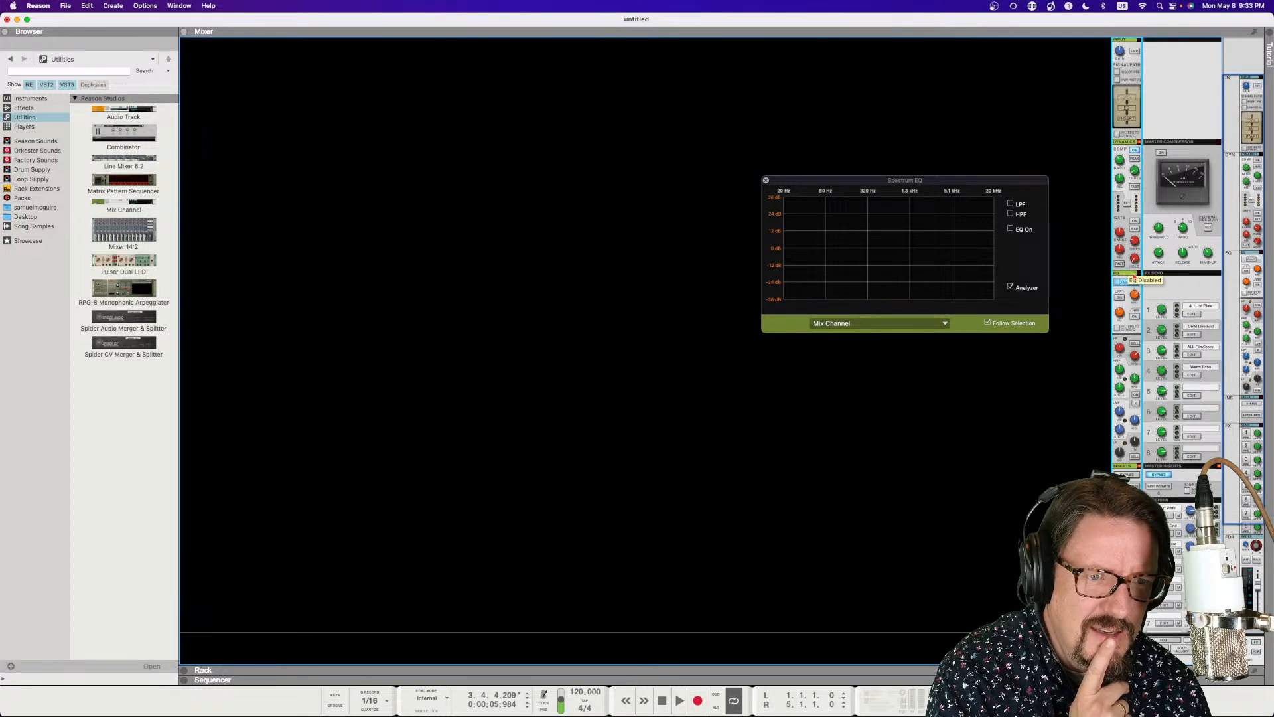
right_click(1127, 276)
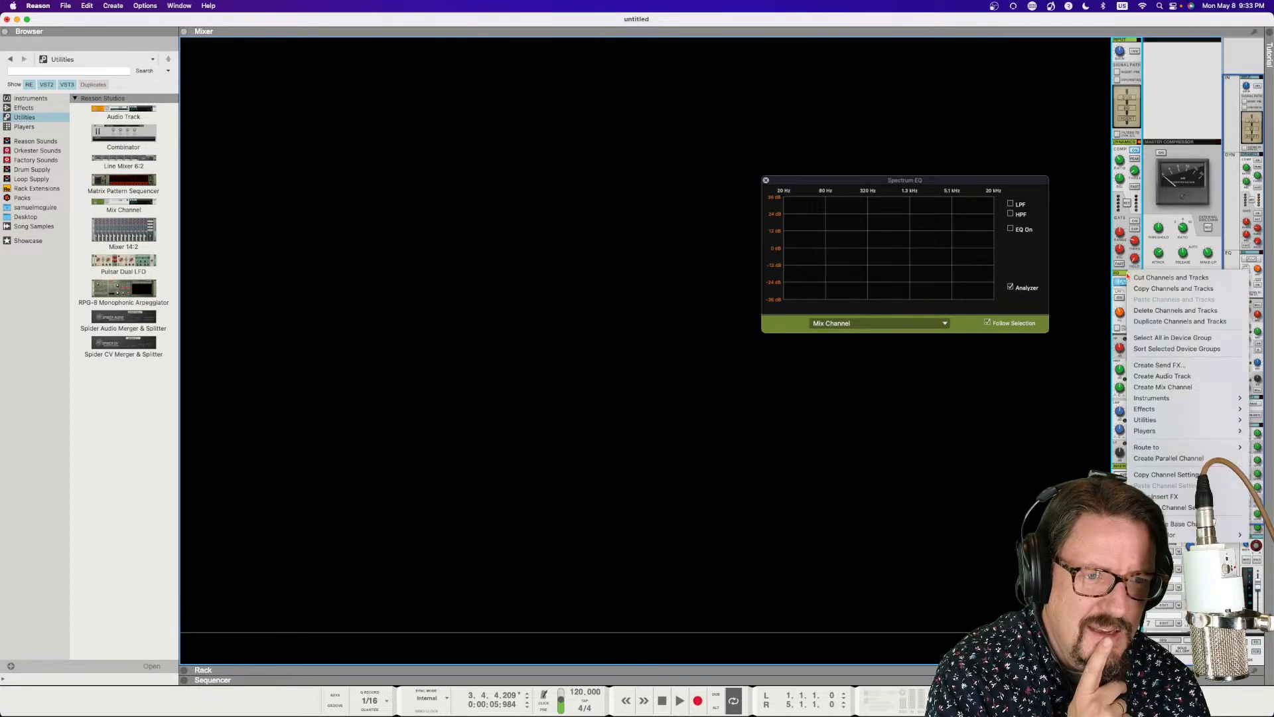
key(Escape)
click(1121, 300)
click(1121, 300)
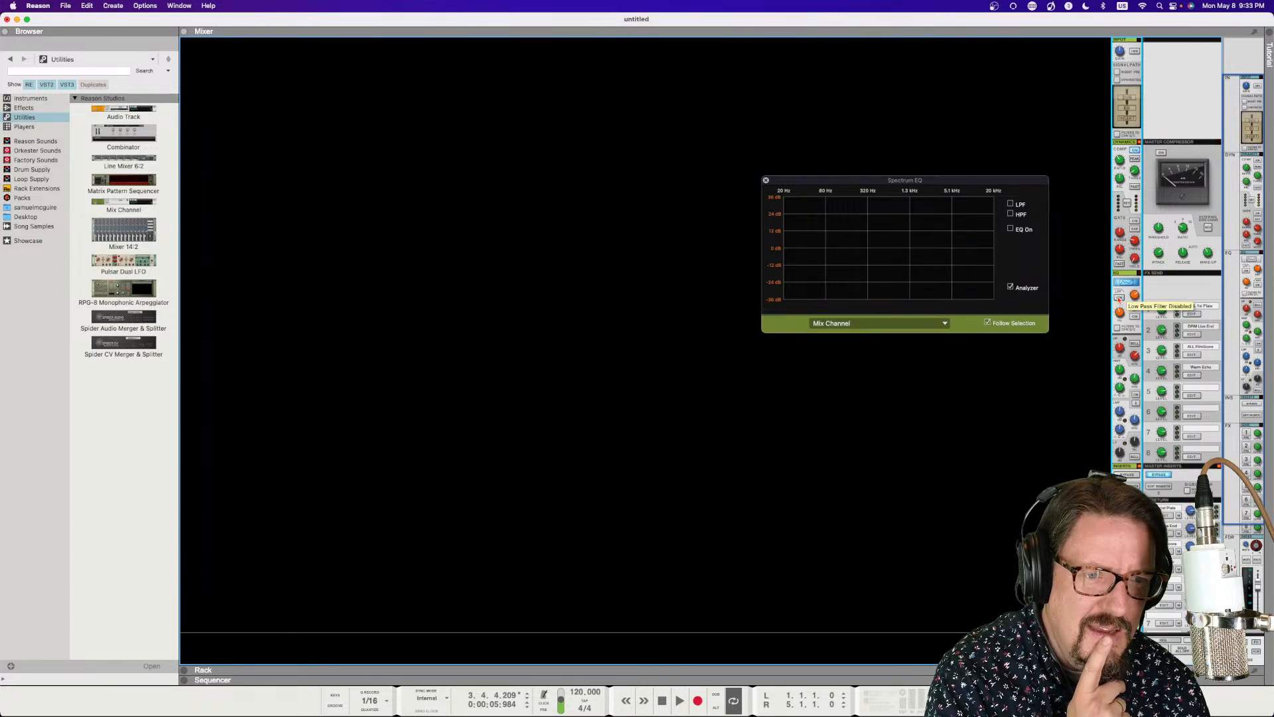
- Turn on the Mix Channel's EQ, boost the high frequency band to about 7 dB at 8.76 kHz, and close the Spectrum EQ window
click(1011, 230)
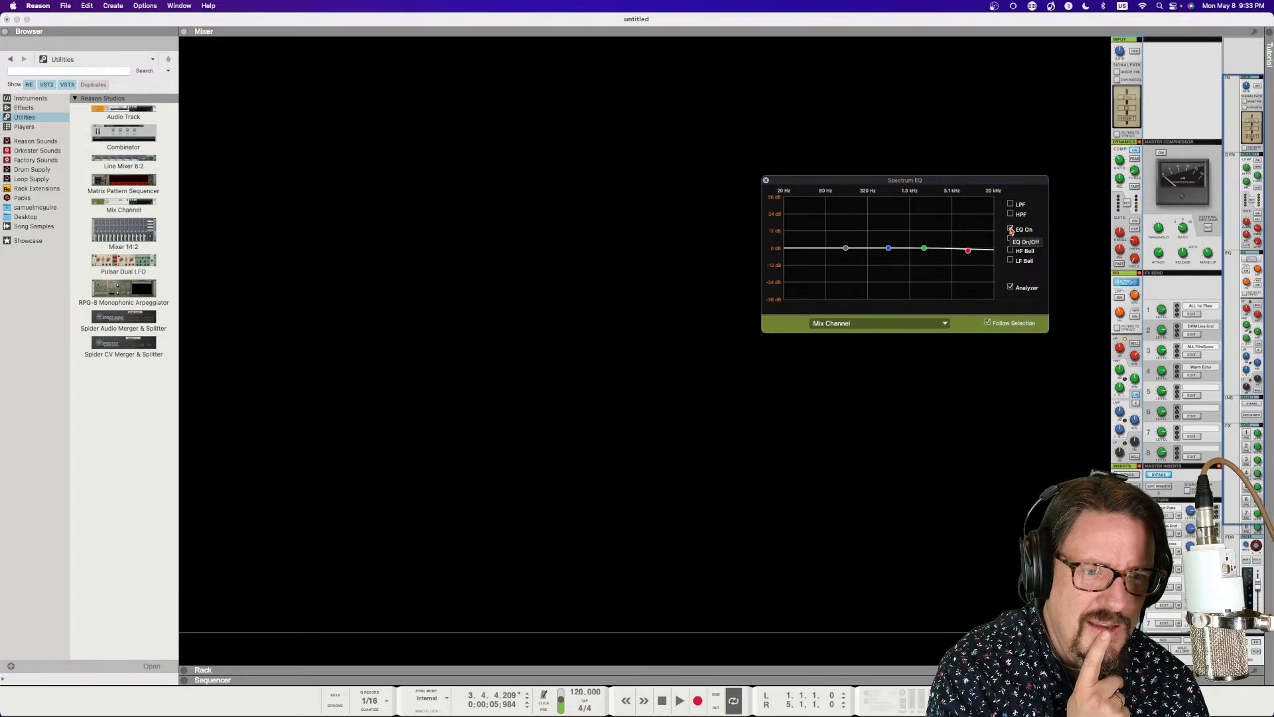
drag(969, 250, 969, 238)
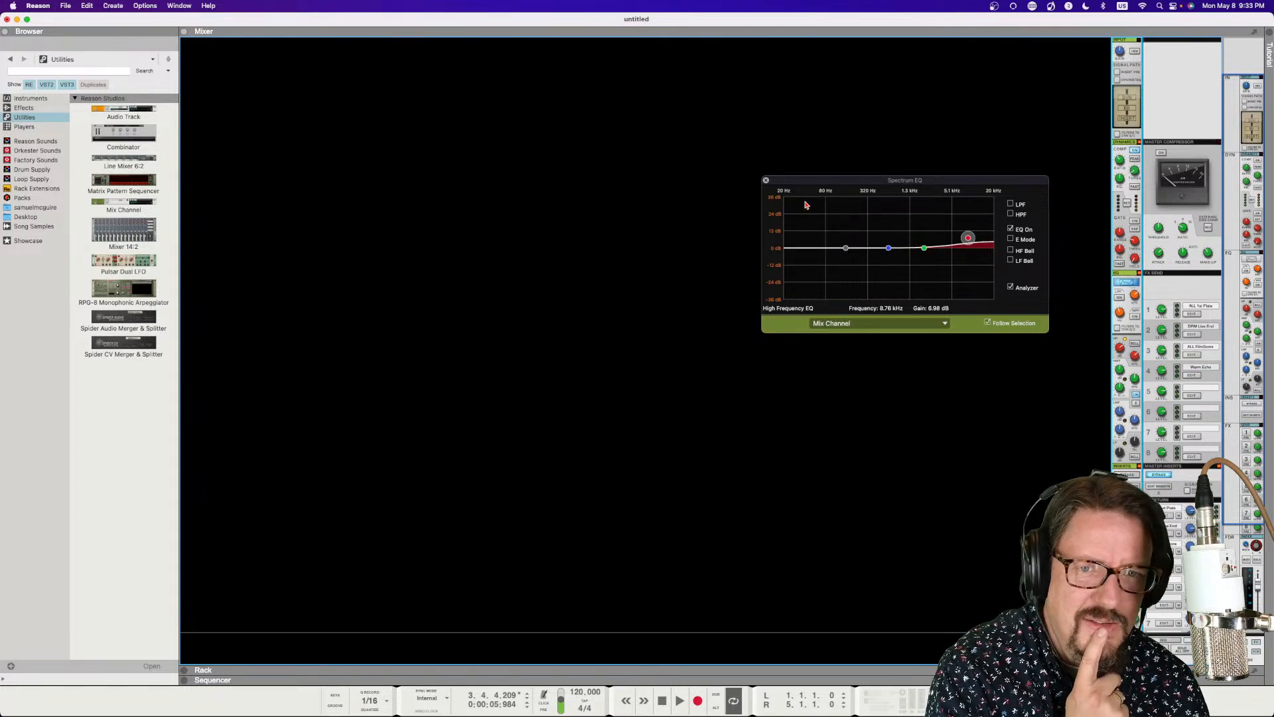
click(766, 180)
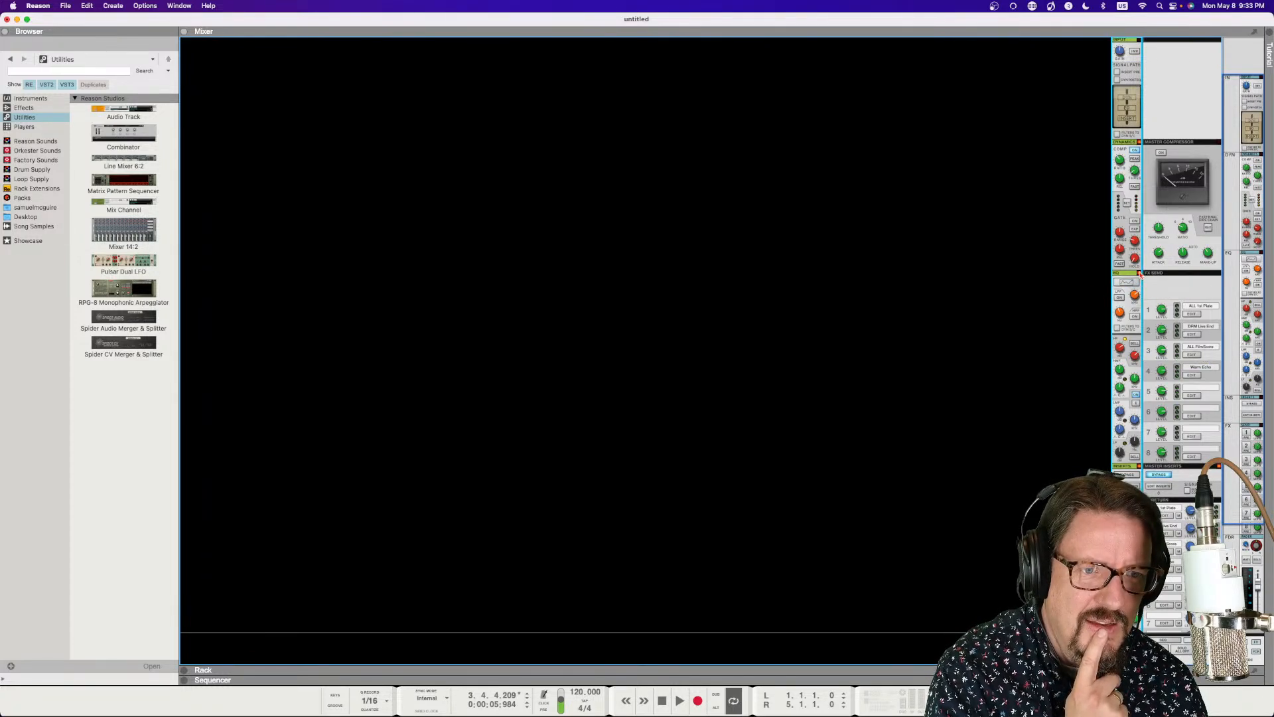
click(1116, 274)
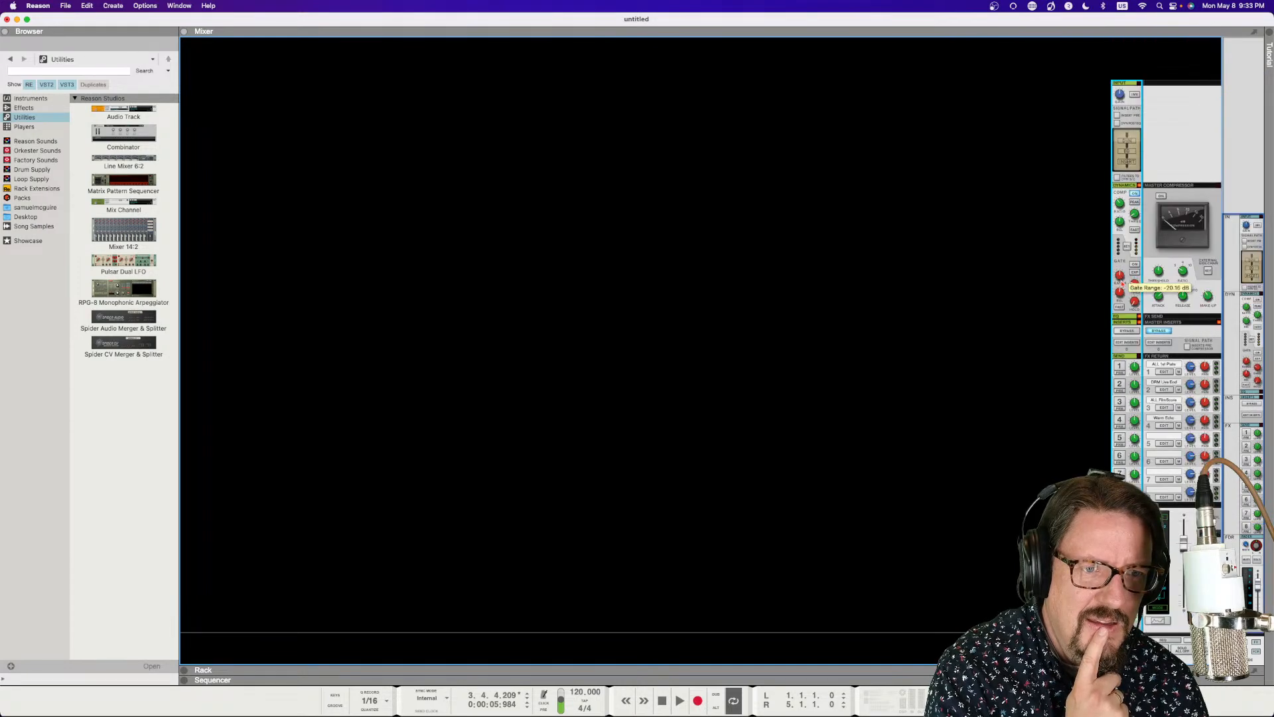
click(1120, 318)
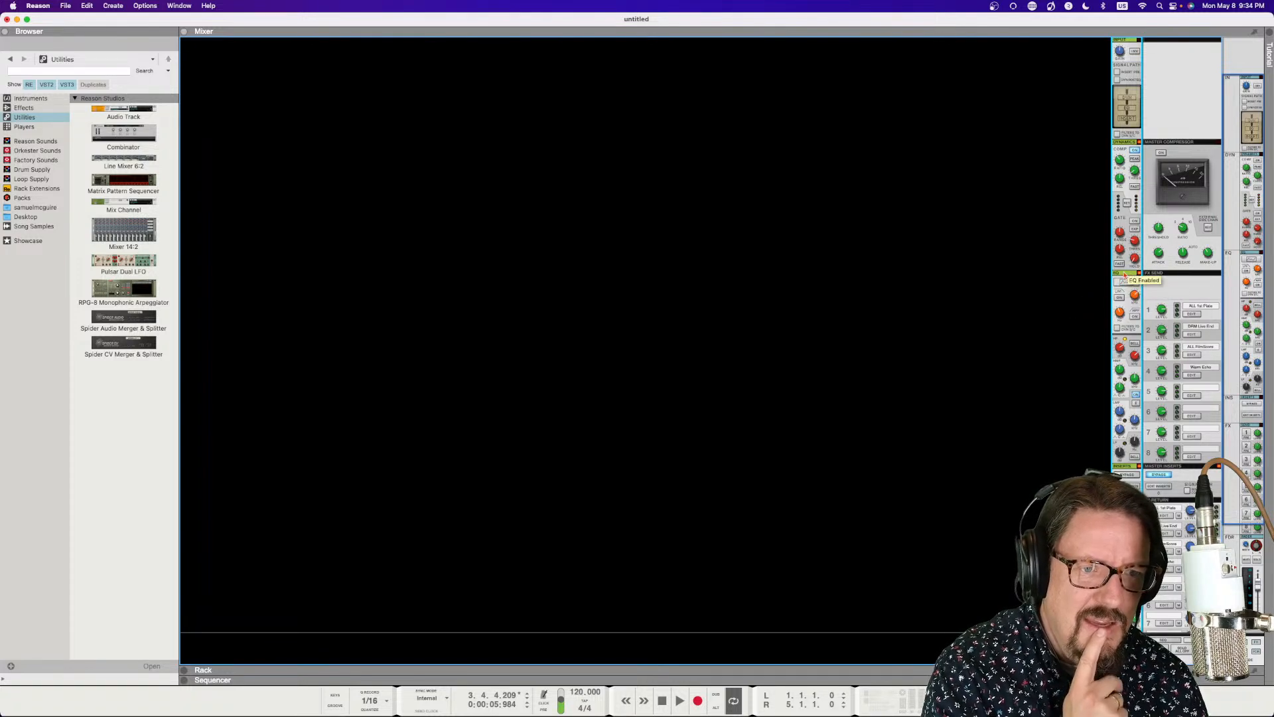
right_click(1125, 274)
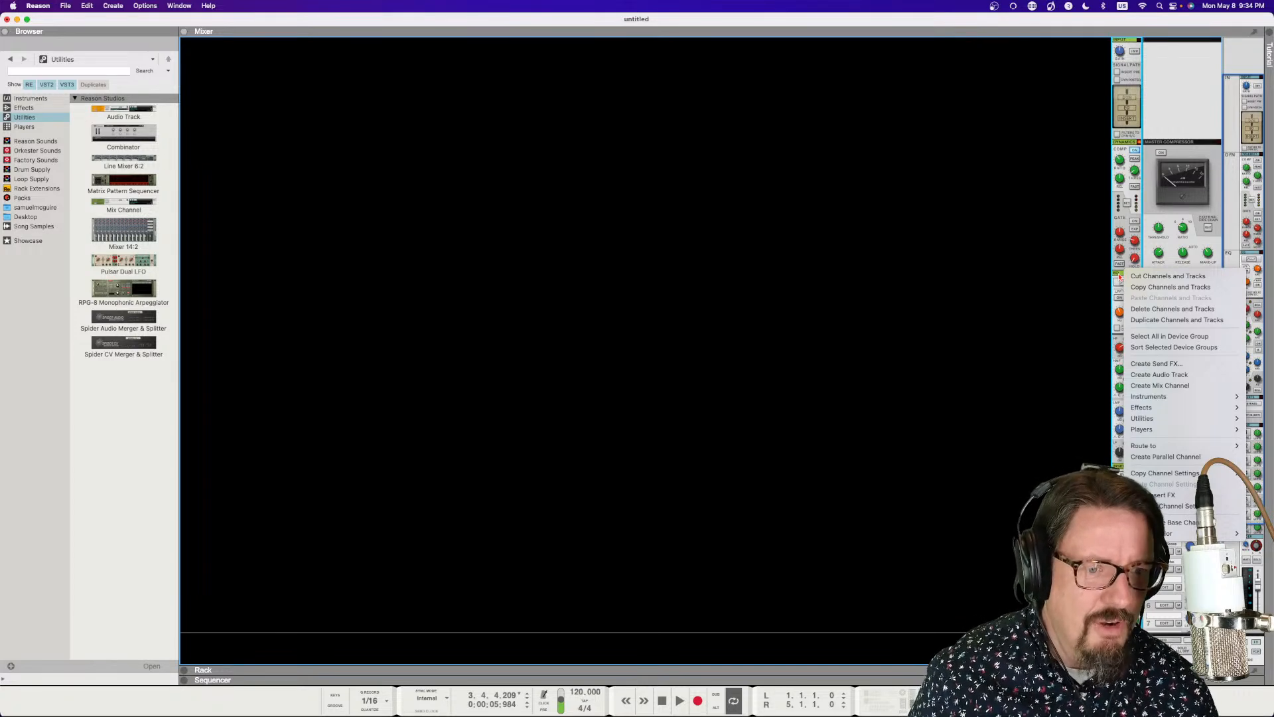
key(Escape)
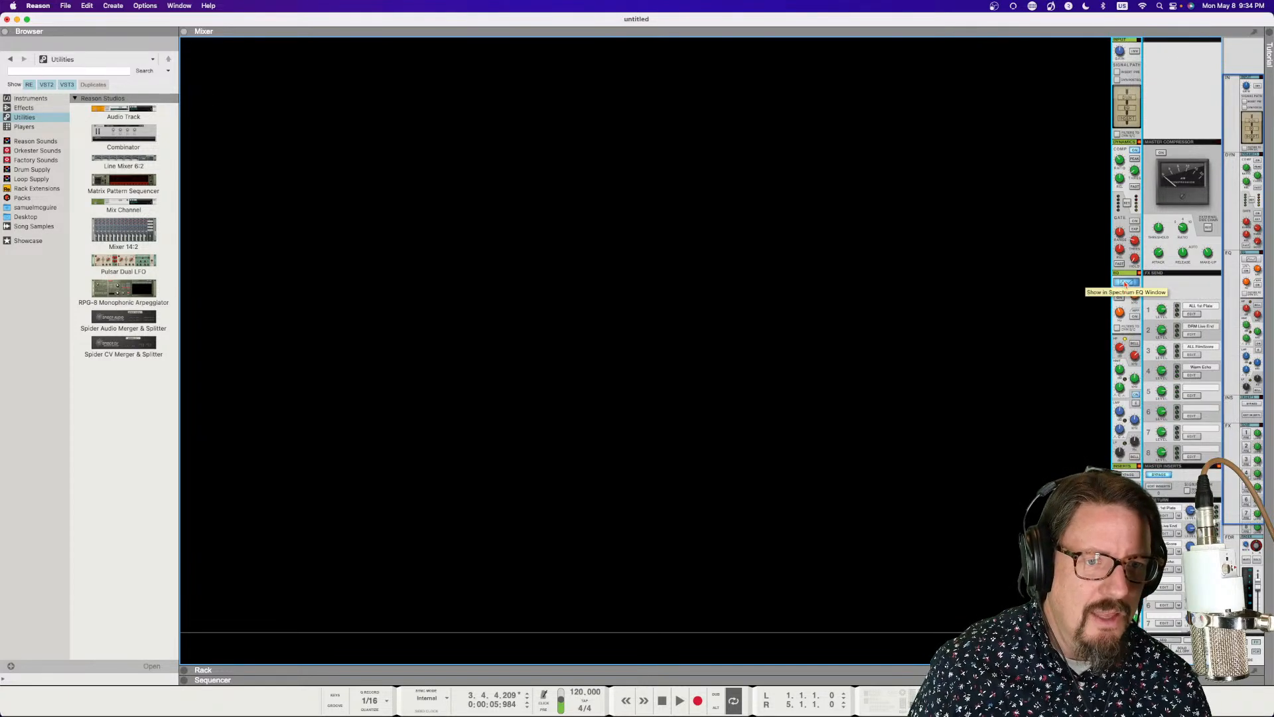
- Reopen the Mix Channel's Spectrum EQ window and cut the low mid band to about -14.3 dB at 2 kHz
click(1125, 281)
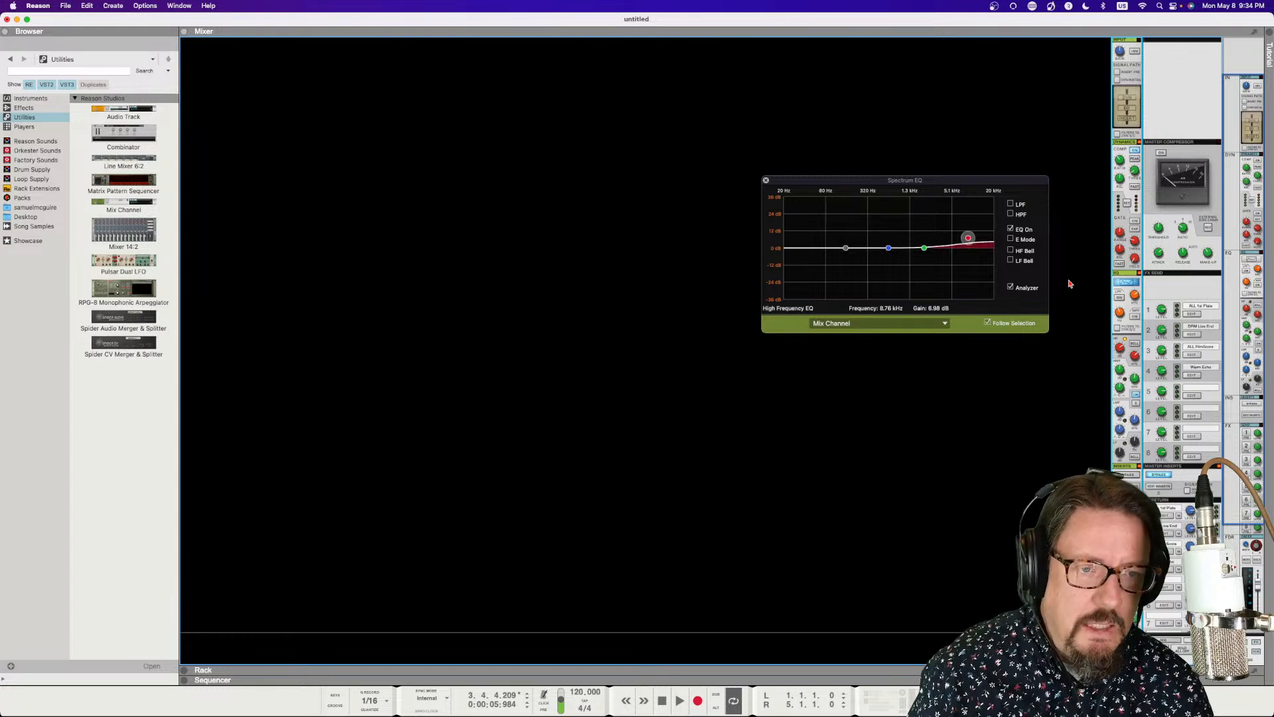
drag(890, 249, 896, 177)
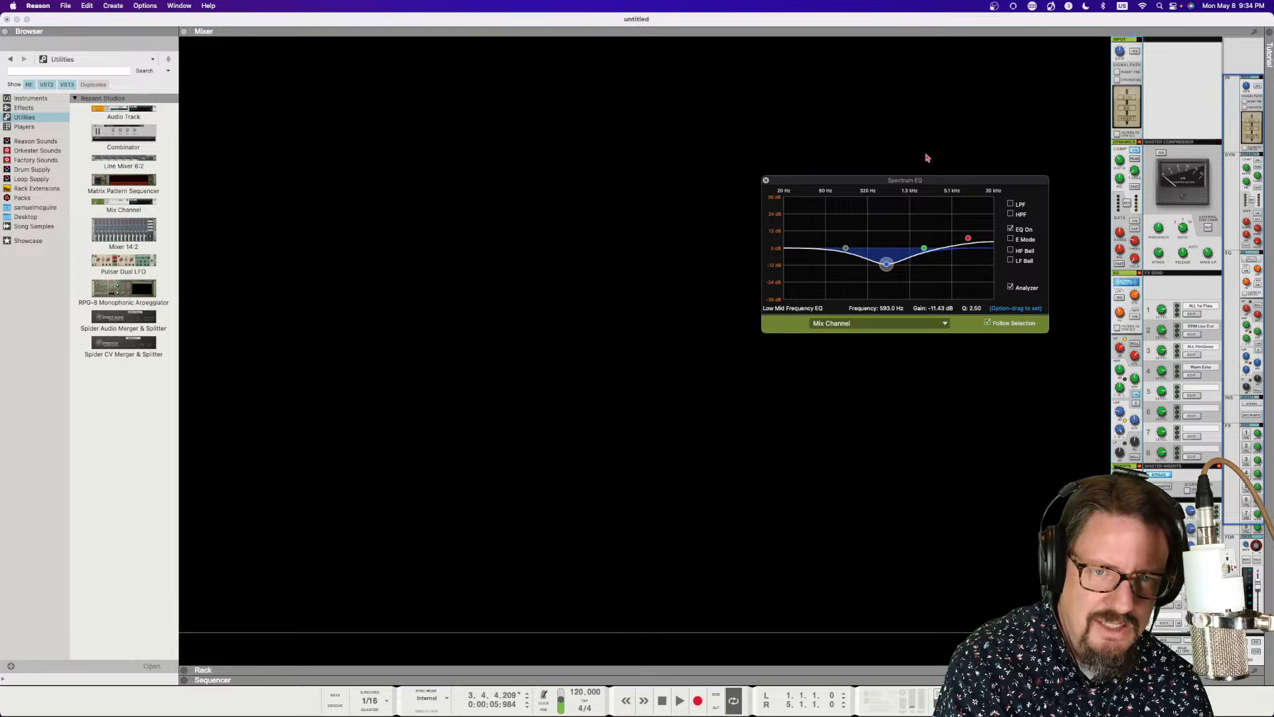
drag(887, 264, 930, 227)
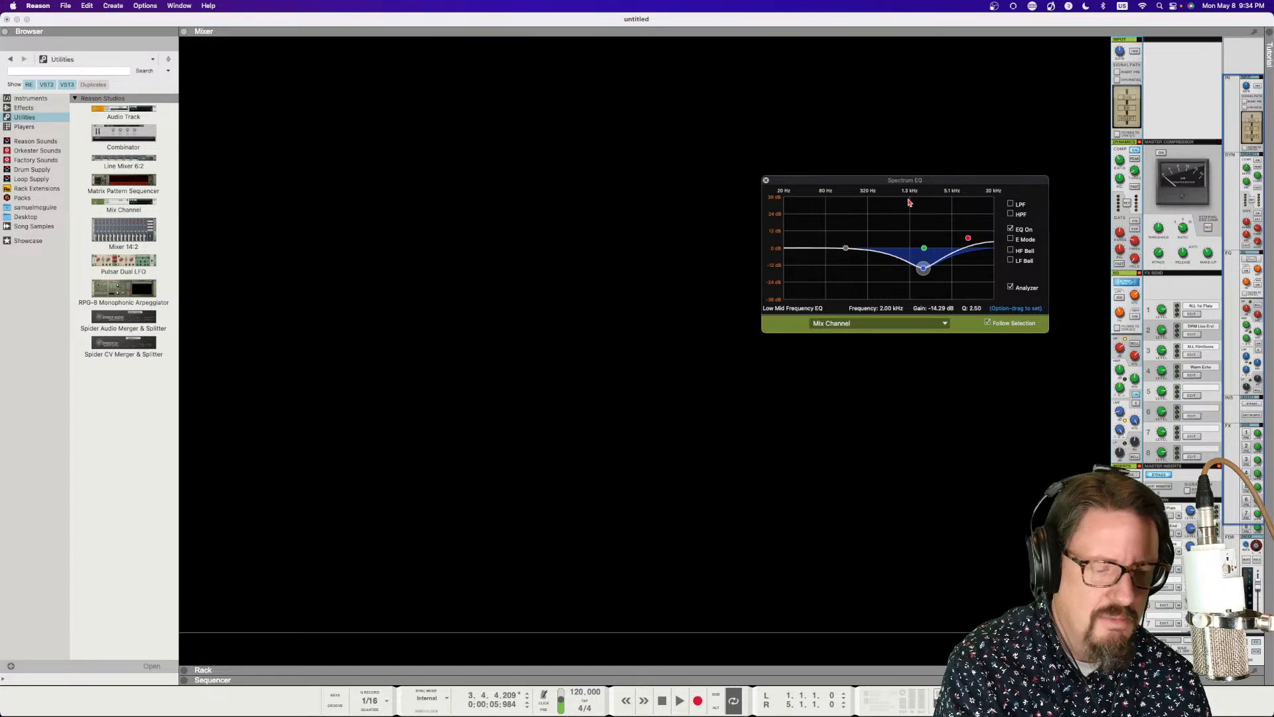
- Set the low mid band to about -6.7 dB at 391 Hz during playback and enable E Mode
key(space)
drag(924, 267, 873, 261)
click(924, 248)
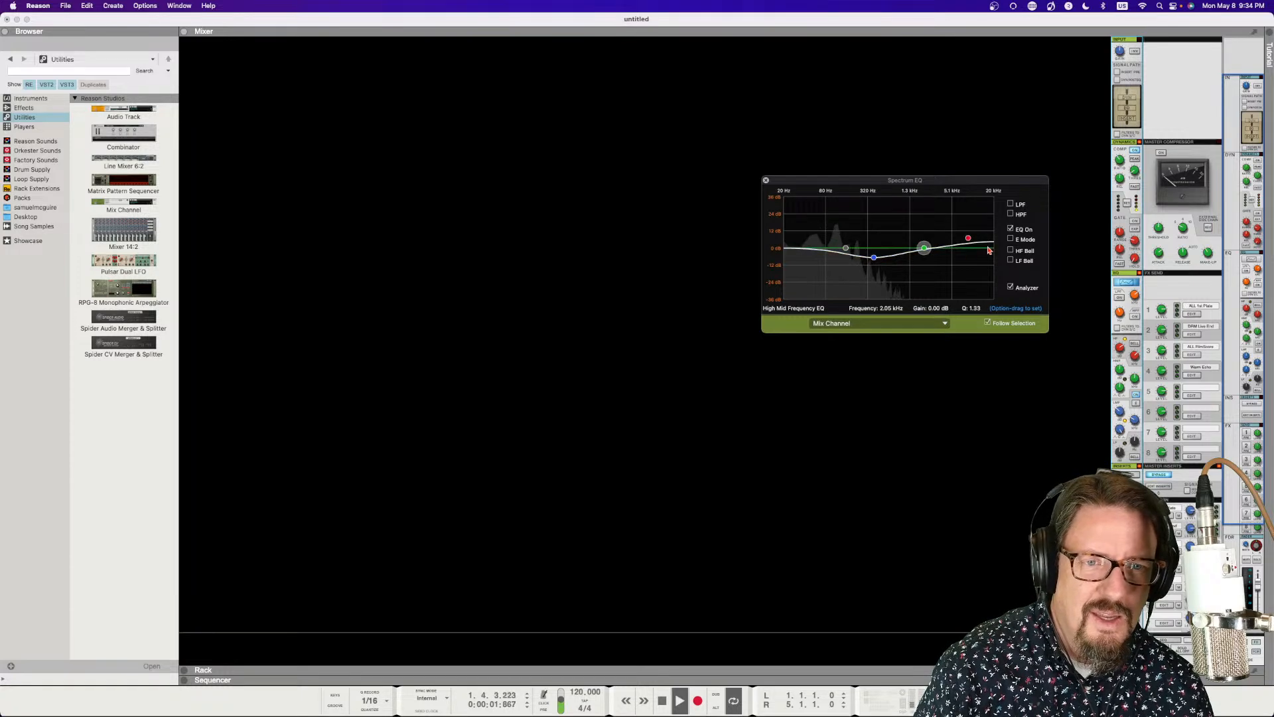
click(847, 248)
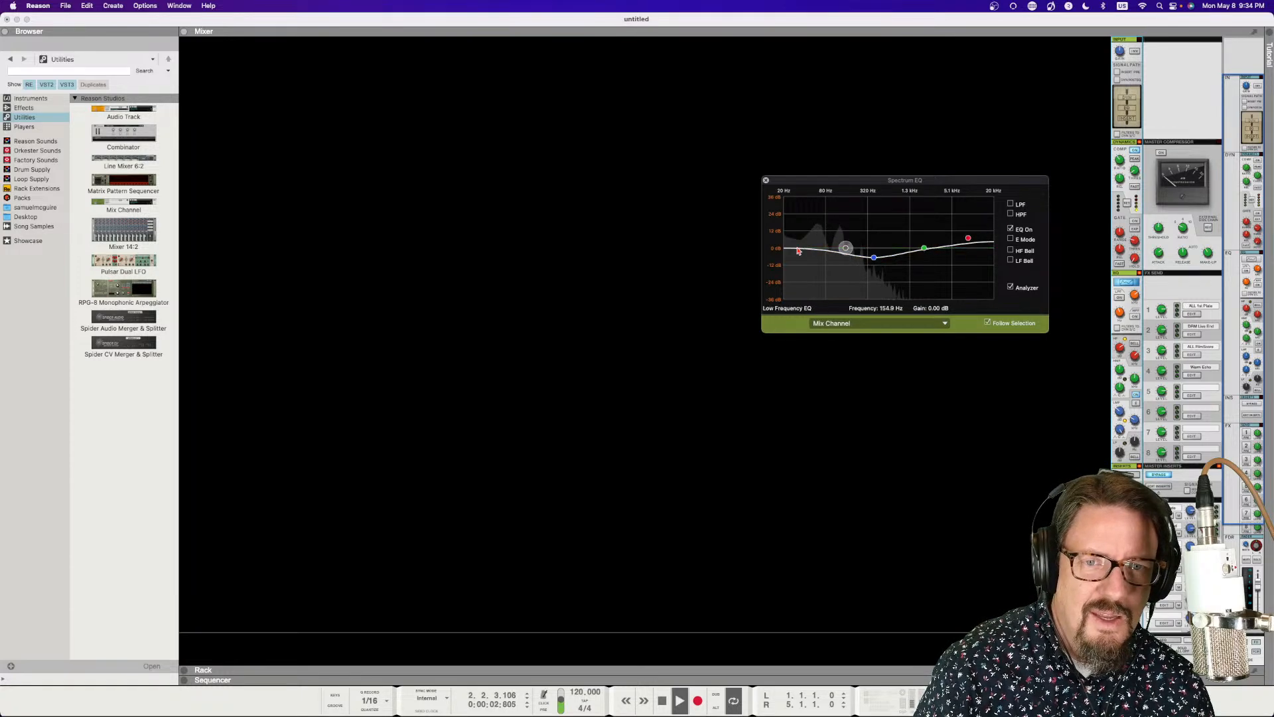
click(1011, 239)
click(873, 257)
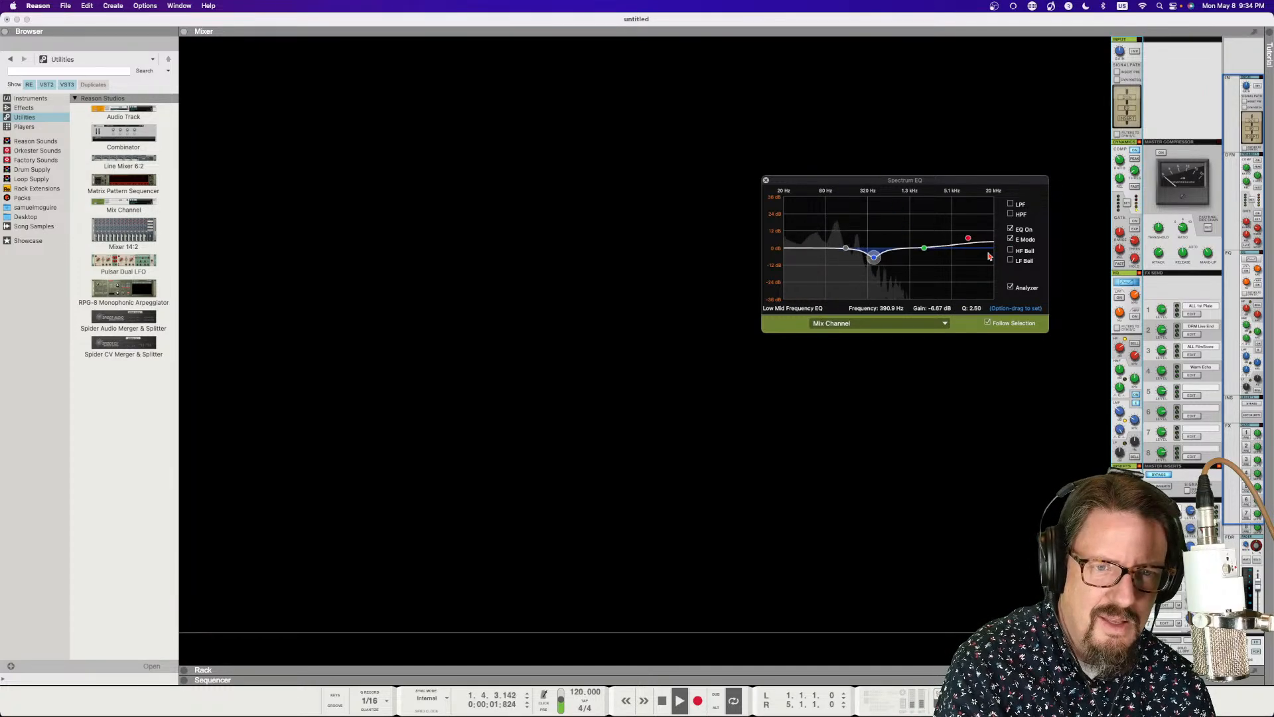
- Move the low mid cut to 200 Hz with a gain of about -9.2 dB, stopping playback
click(969, 237)
drag(873, 257, 864, 276)
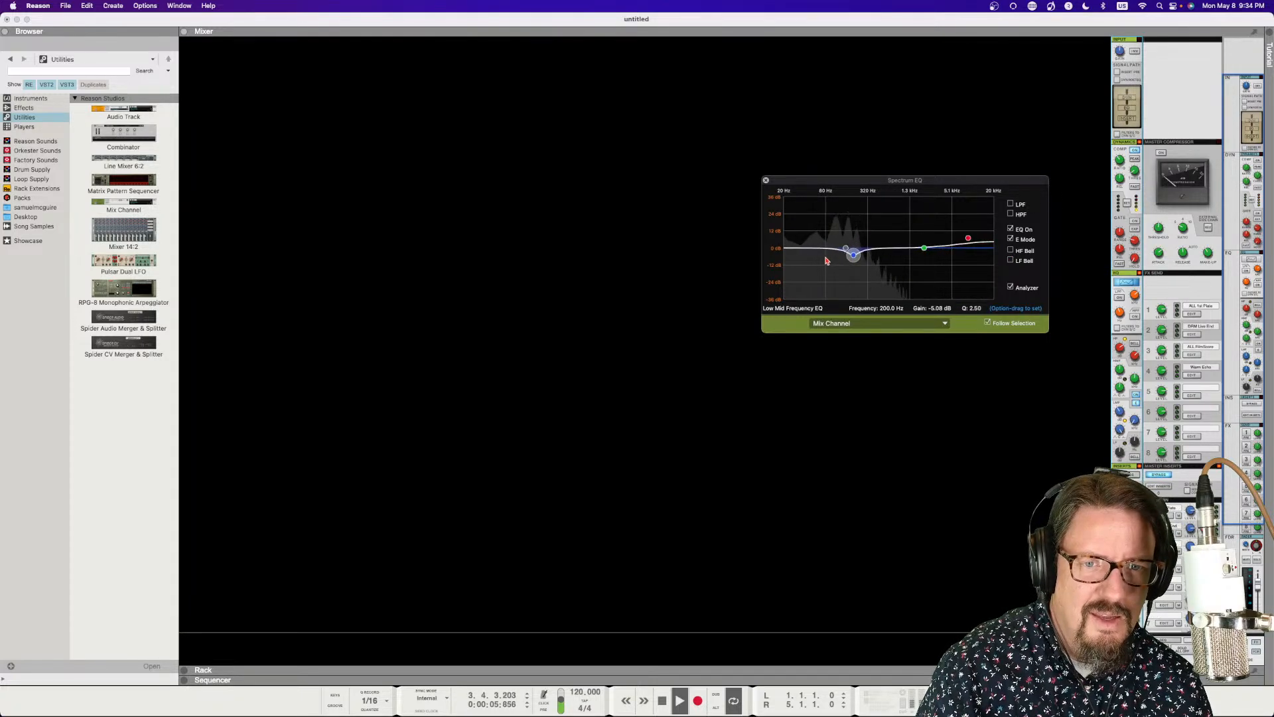
key(space)
drag(853, 263, 852, 265)
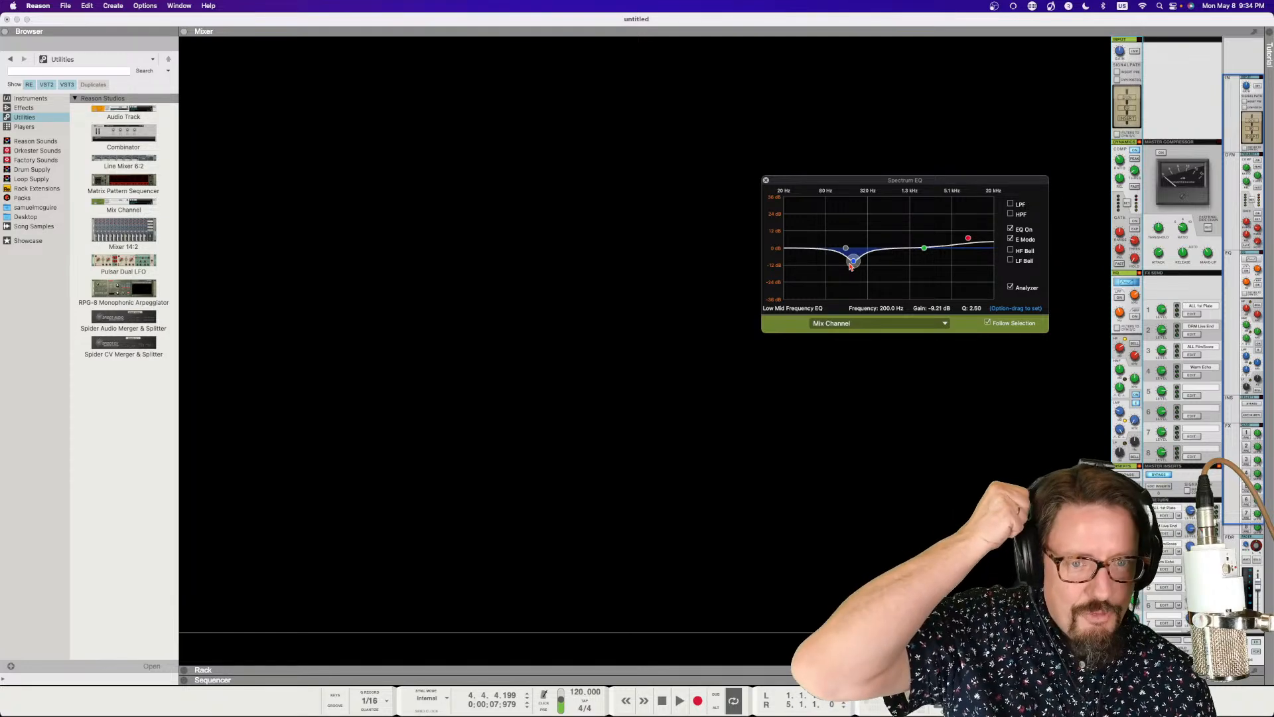
- Sweep the low mid cut up to about 2 kHz and back to about 306 Hz at -10.2 dB
drag(852, 266, 924, 271)
key(super+z)
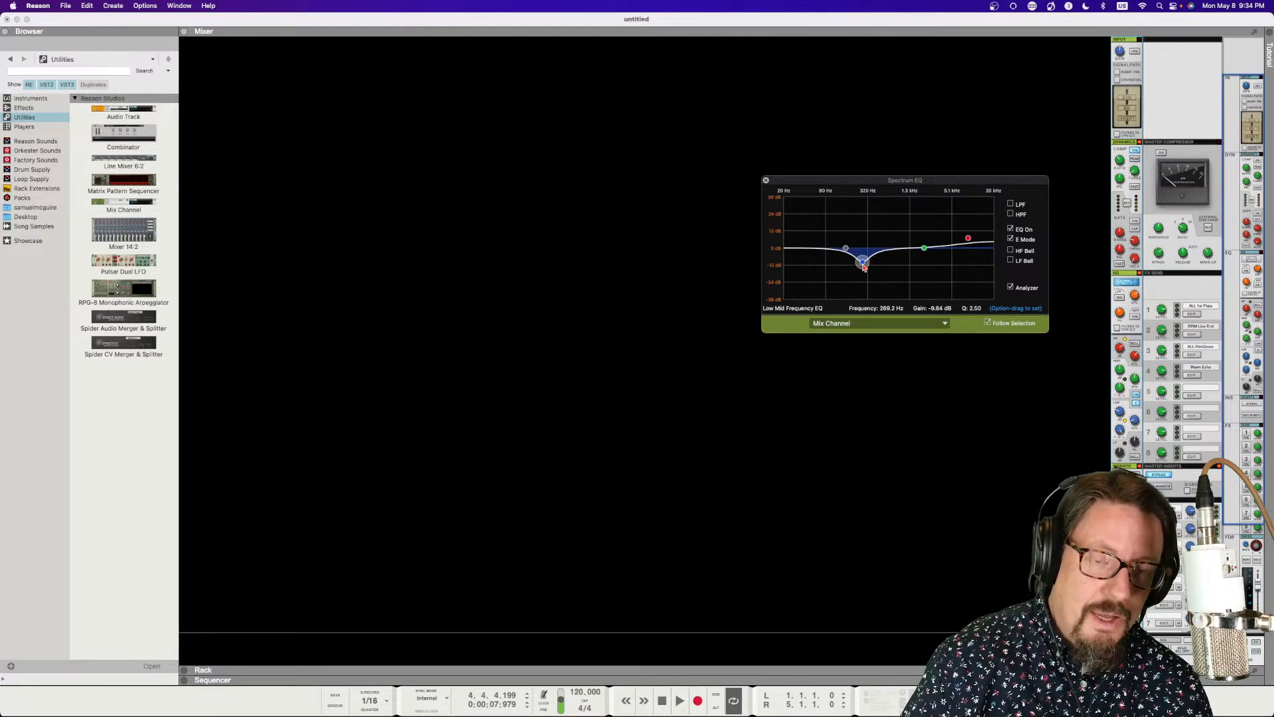
mouse_move(865, 265)
mouse_down()
mouse_move(849, 268)
mouse_move(892, 258)
mouse_move(849, 269)
mouse_move(926, 264)
mouse_move(860, 272)
mouse_up()
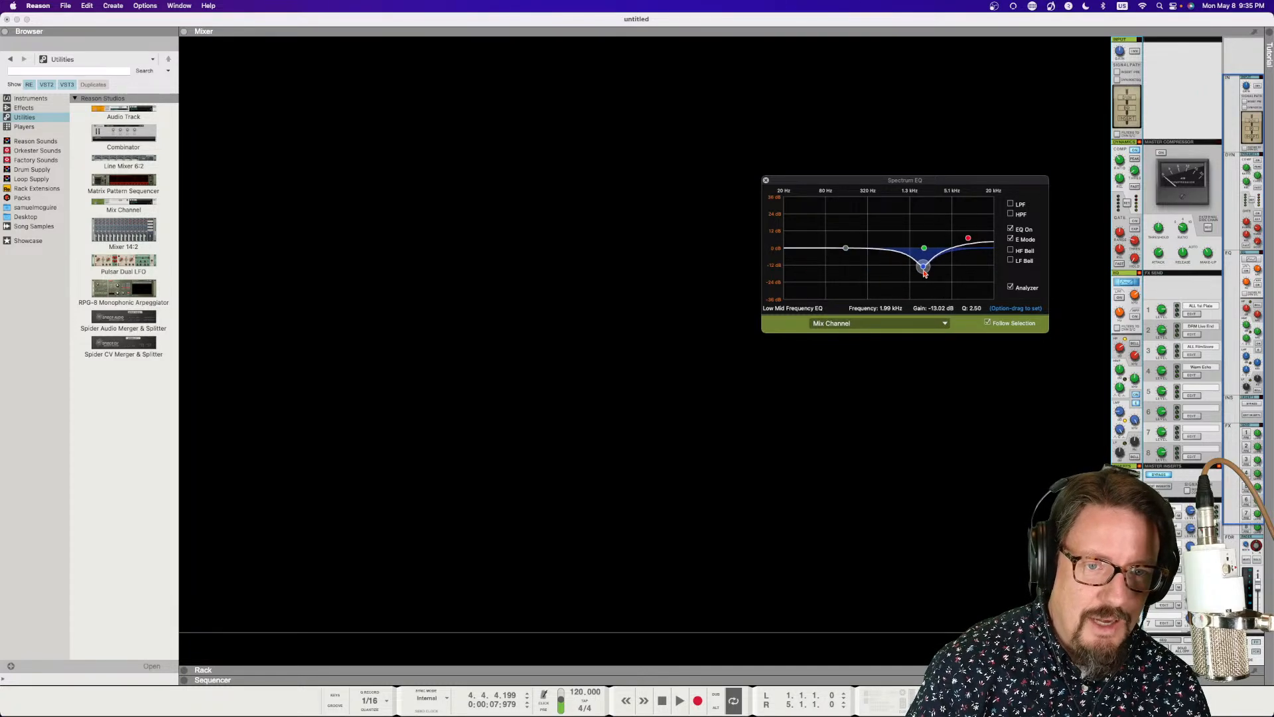
mouse_move(890, 273)
mouse_down()
mouse_move(751, 259)
mouse_move(716, 273)
mouse_move(991, 281)
mouse_move(868, 268)
mouse_up()
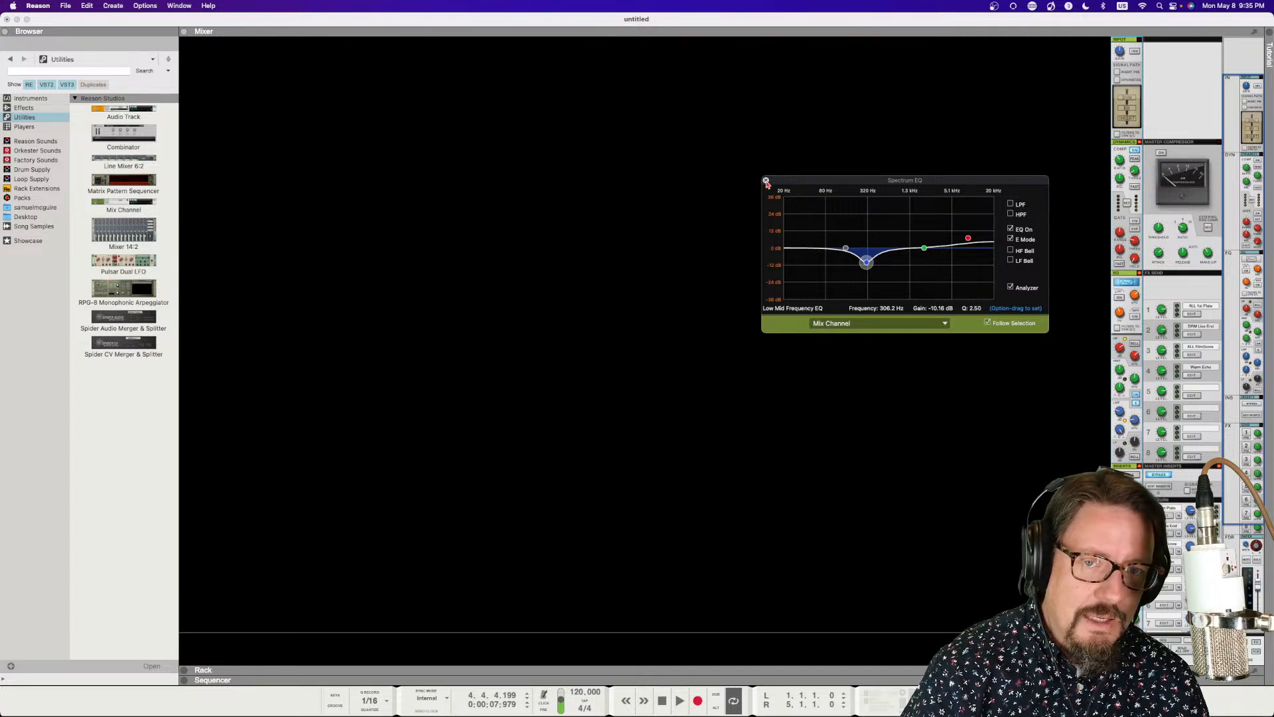
- Raise the low mid cut's frequency and set the high frequency band to 4.73 kHz at 11.43 dB during playback, then close the EQ window
key(space)
drag(867, 263, 883, 268)
mouse_move(969, 238)
mouse_down()
mouse_move(950, 220)
mouse_move(930, 227)
mouse_move(949, 232)
mouse_up()
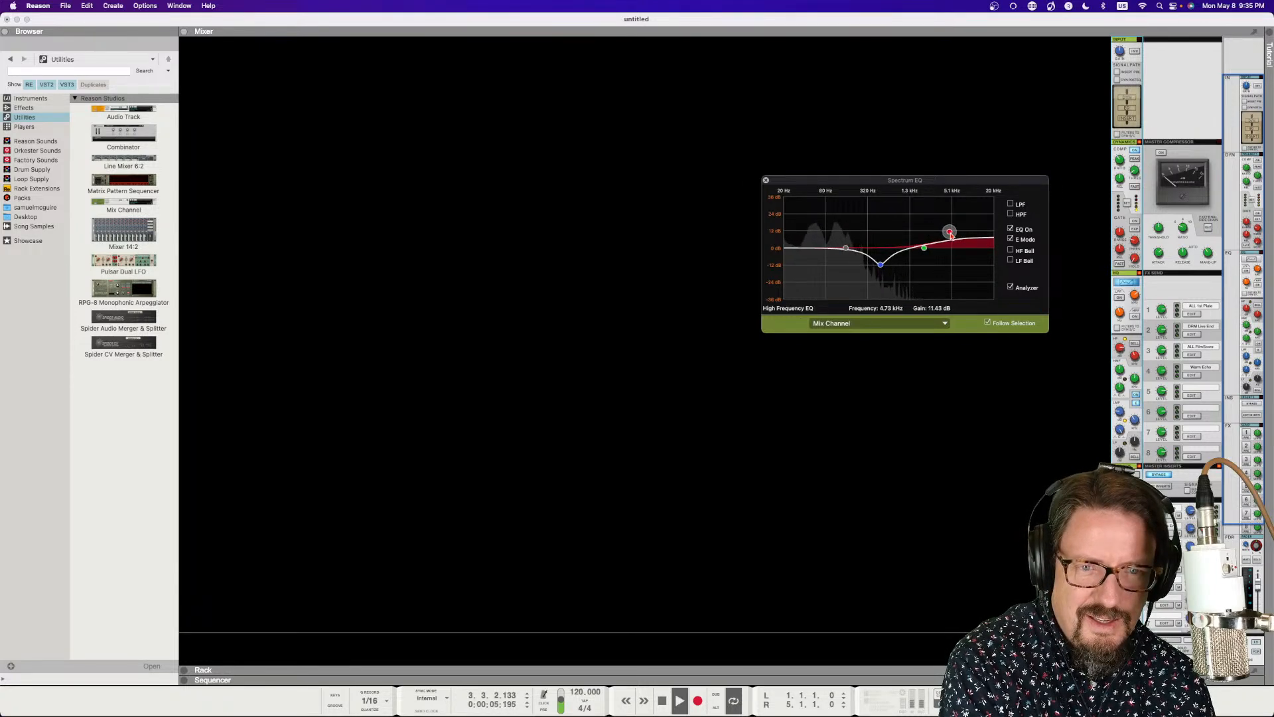
click(767, 181)
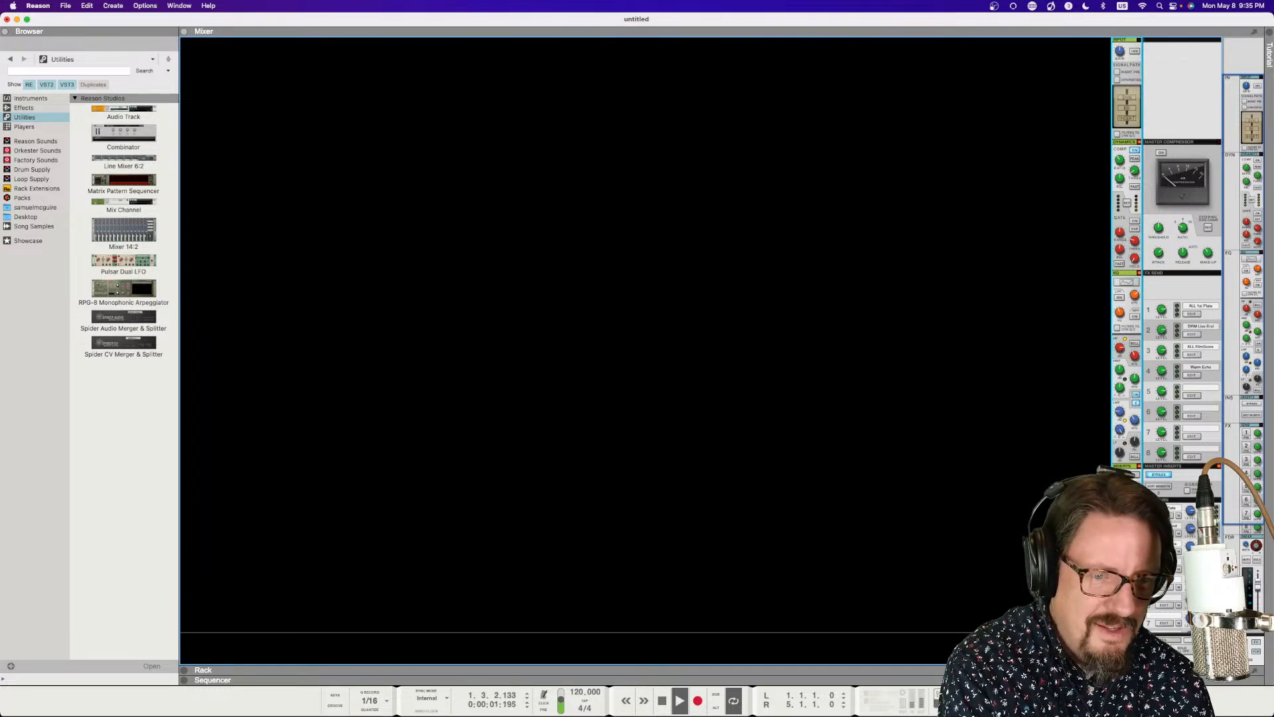
key(space)
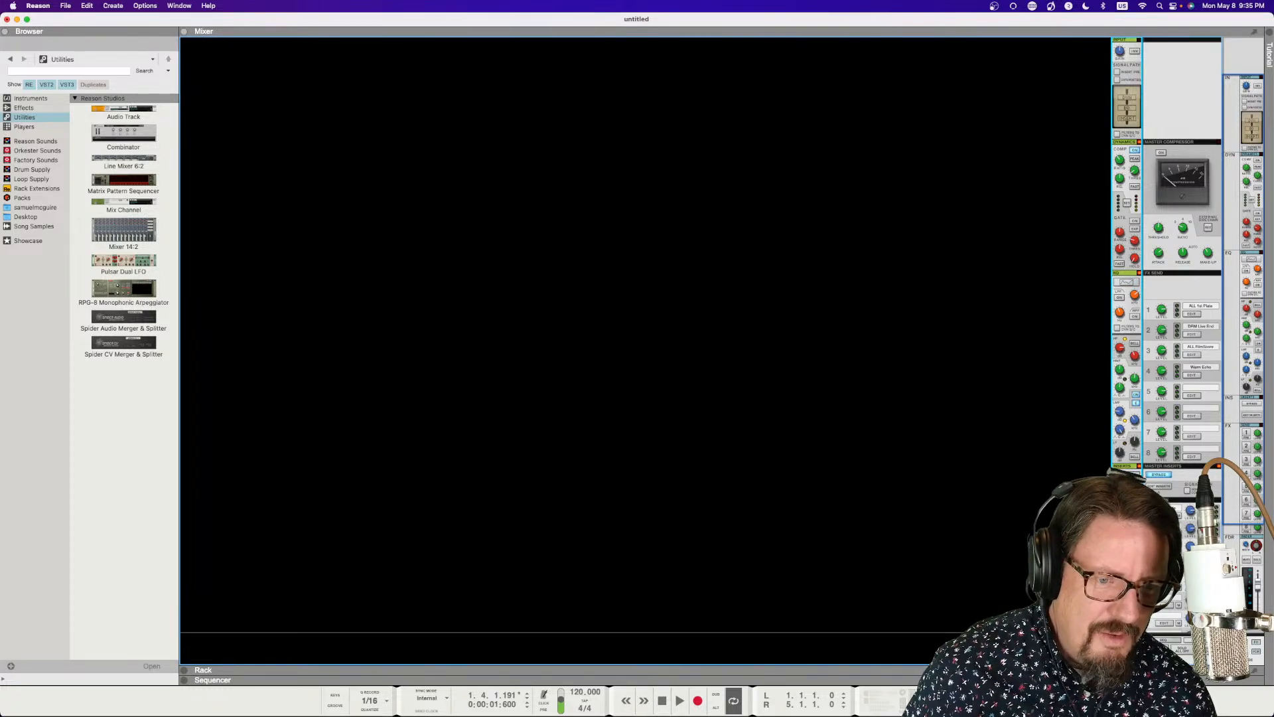
- Look over the Mix Channel's dynamics, EQ, insert and send sections beside the master section
scroll(1167, 266, down, 5)
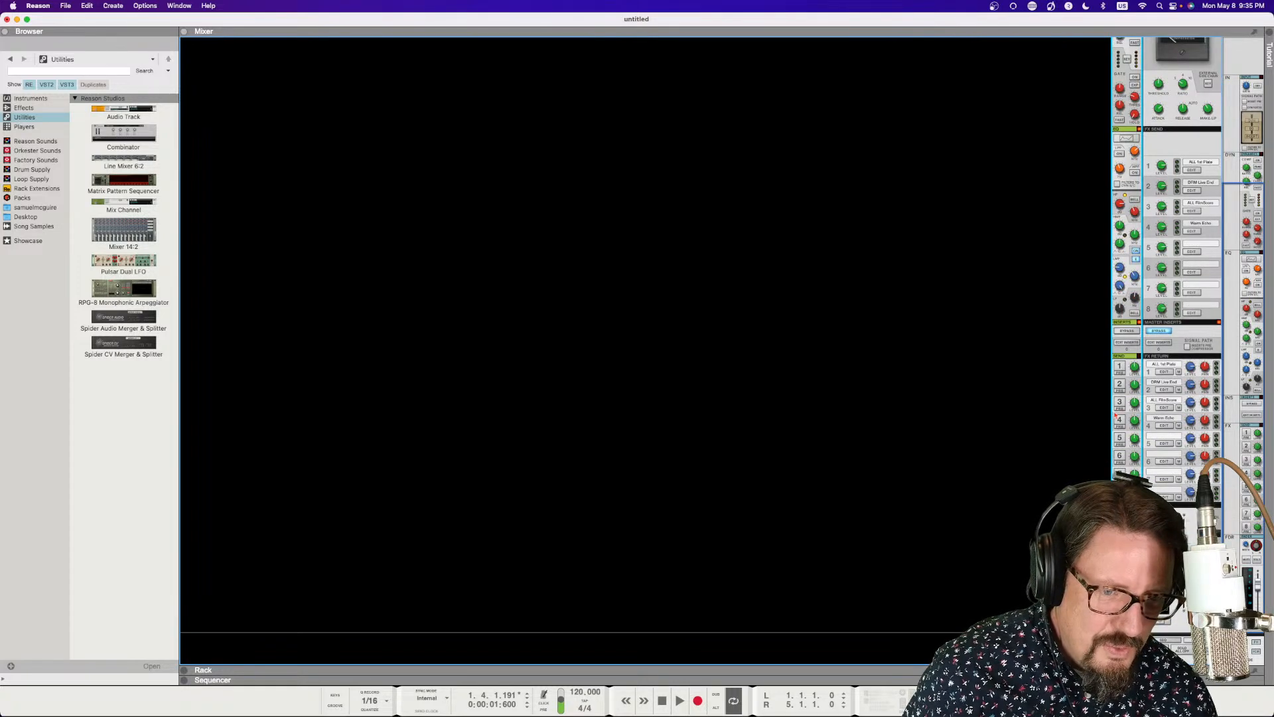
scroll(1130, 272, up, 5)
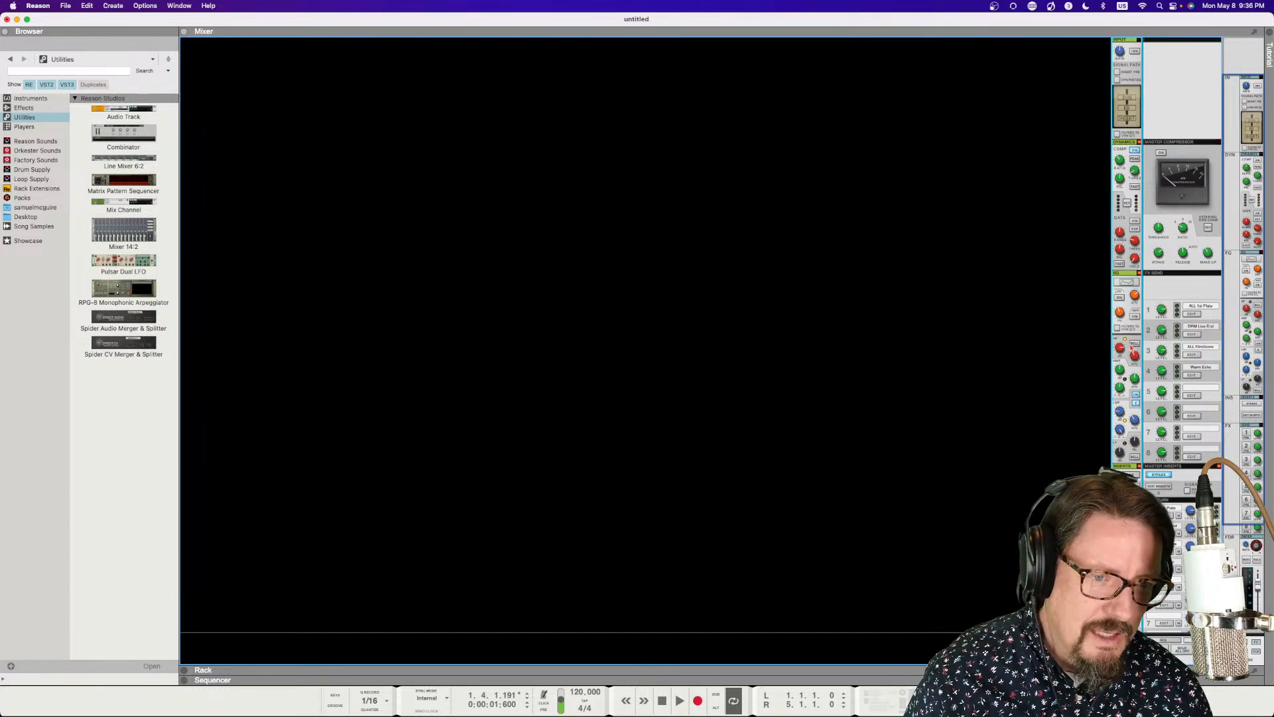
scroll(1102, 399, down, 3)
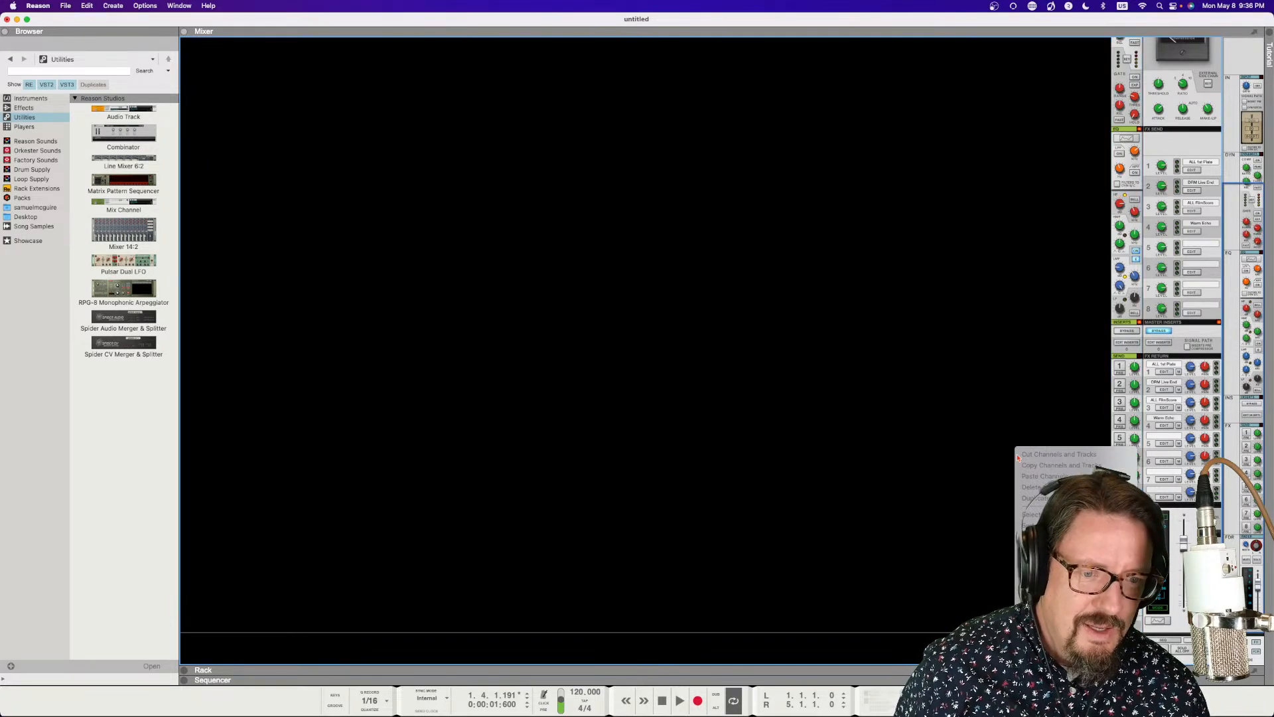
- Set the application zoom to 240%
mouse_move(1076, 607)
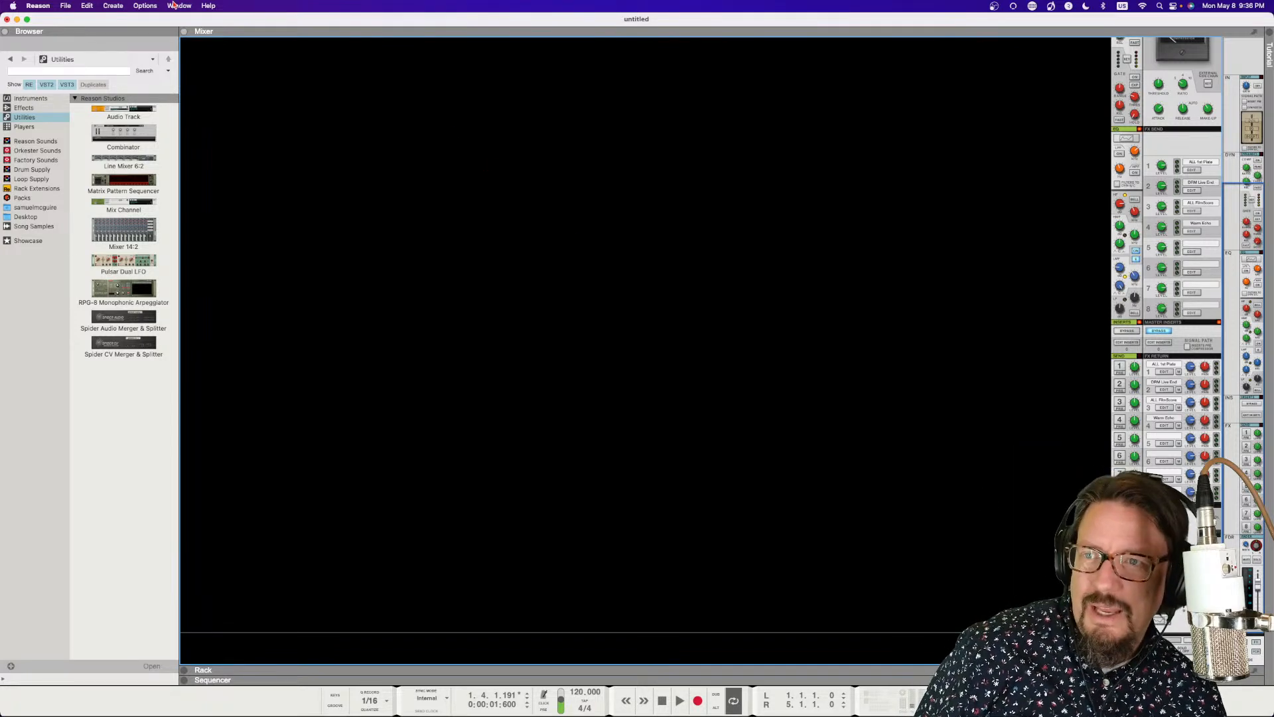
click(145, 5)
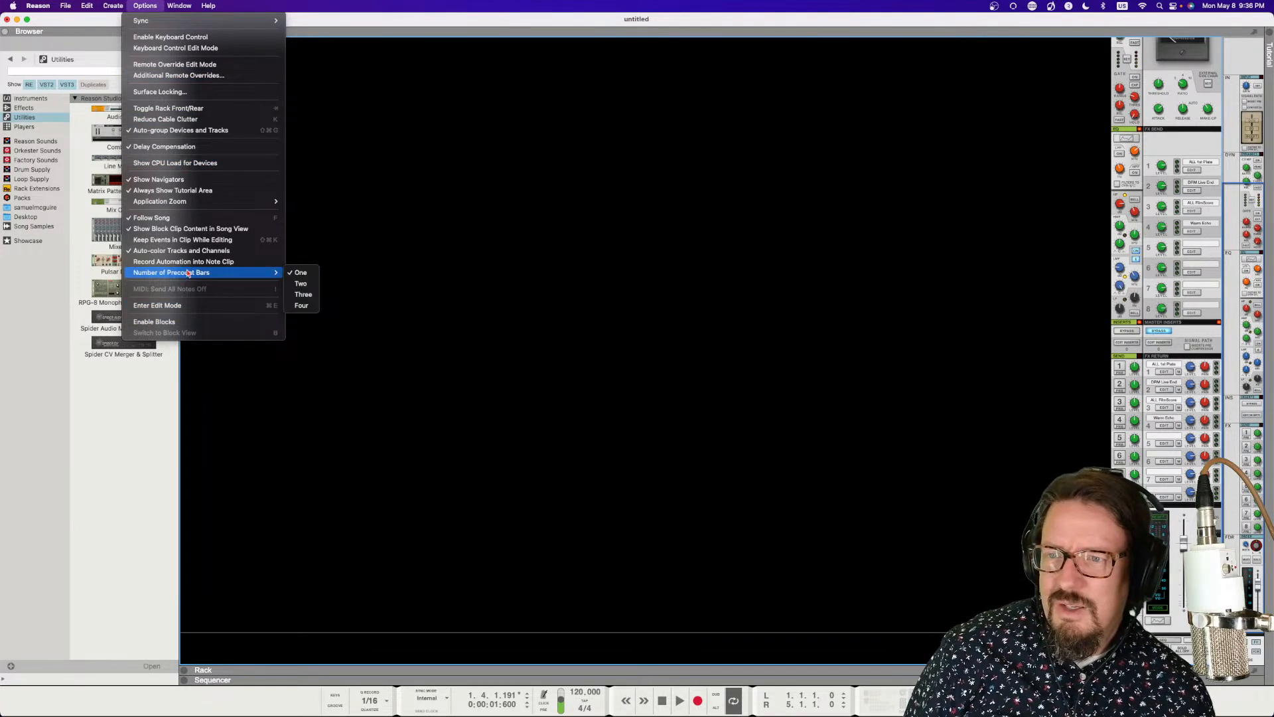
mouse_move(266, 202)
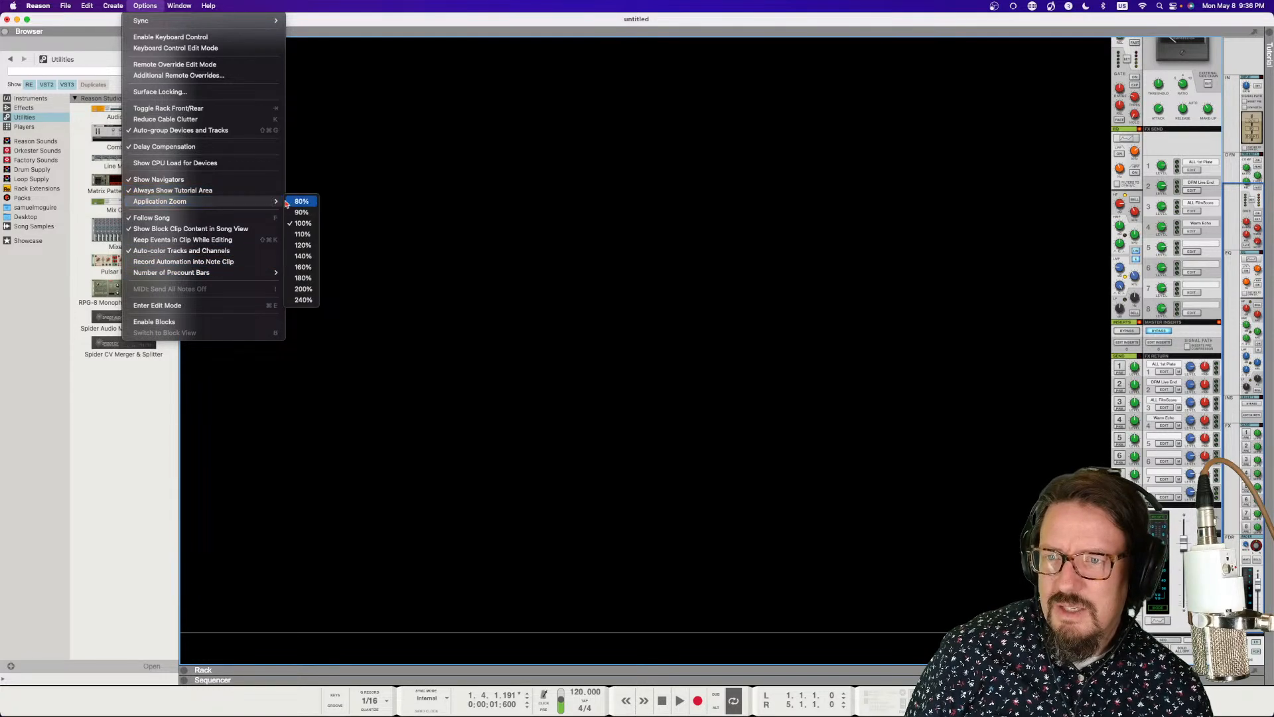
click(306, 300)
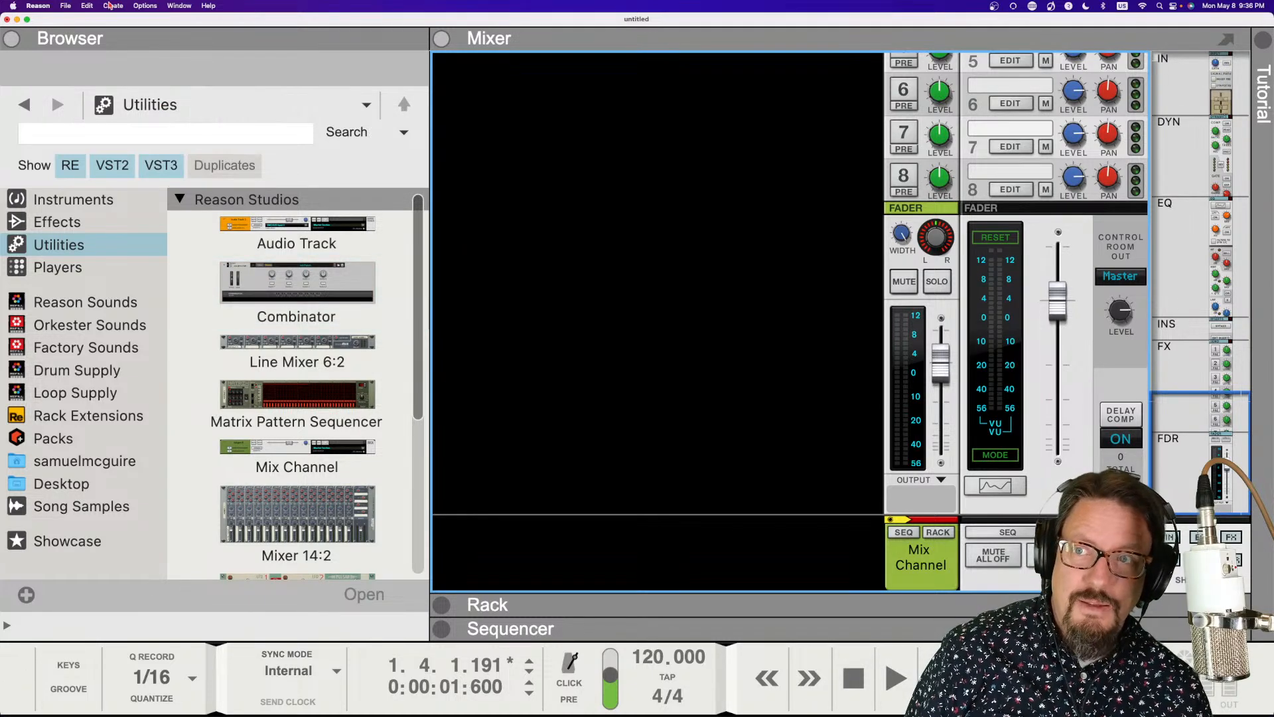
- Set the application zoom to 160%
click(144, 5)
mouse_move(174, 274)
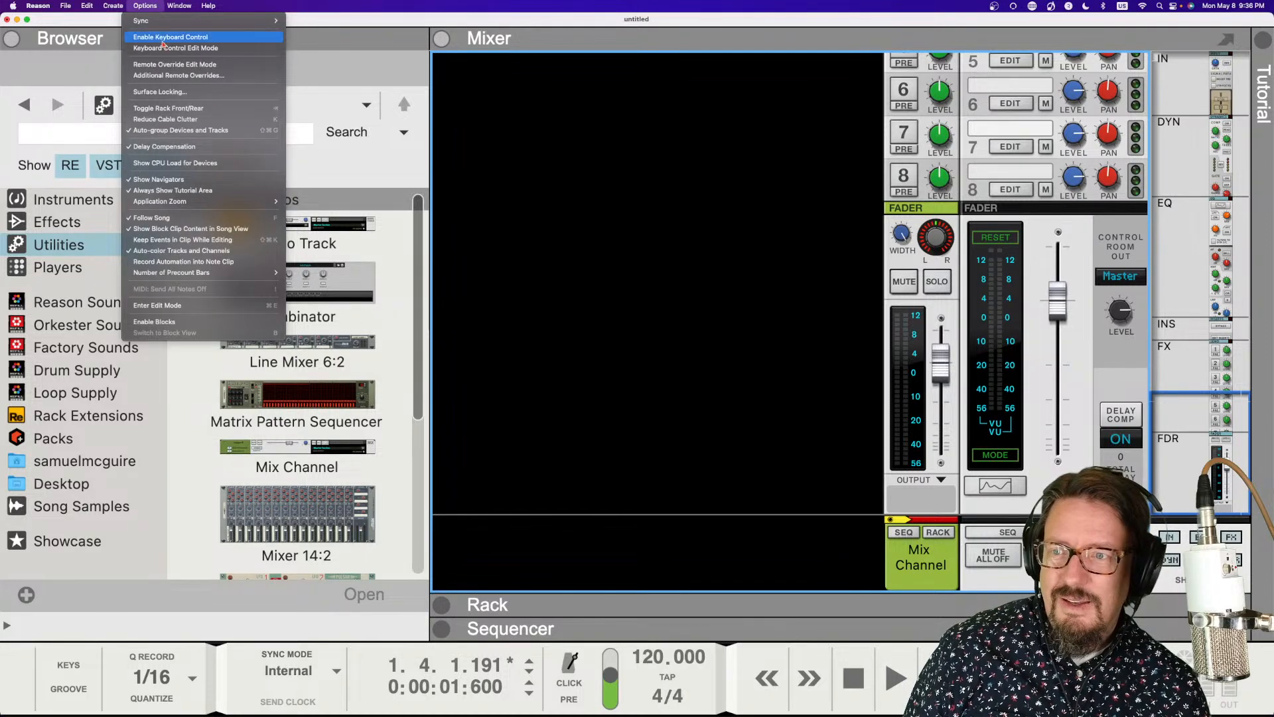
mouse_move(211, 204)
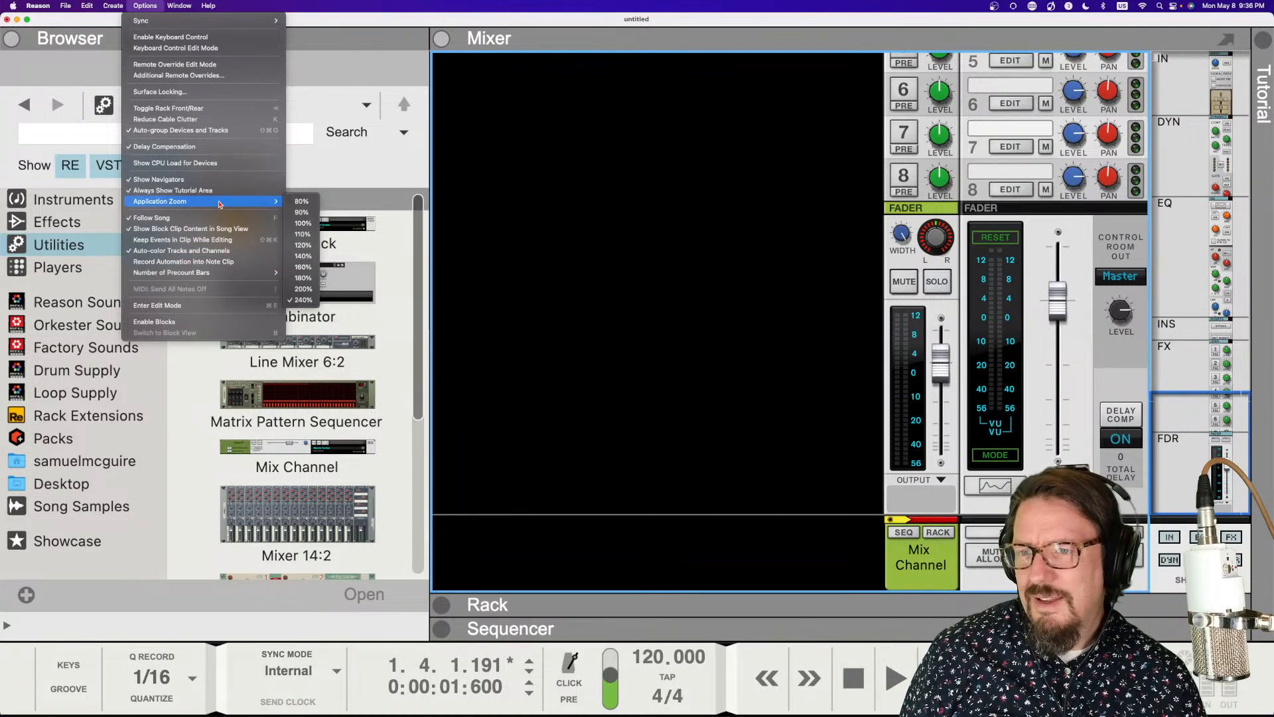
click(309, 267)
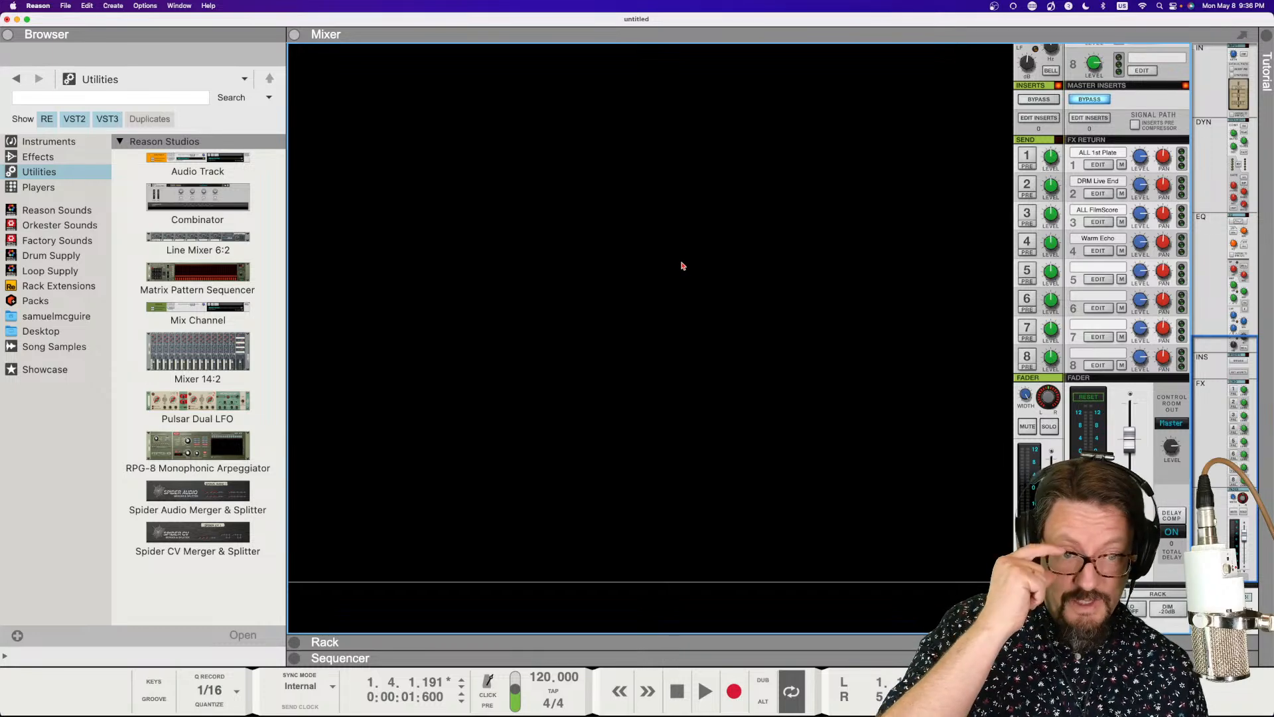
- Play the song briefly, stop it, and hide the mixer to leave the rack and sequencer in view
key(space)
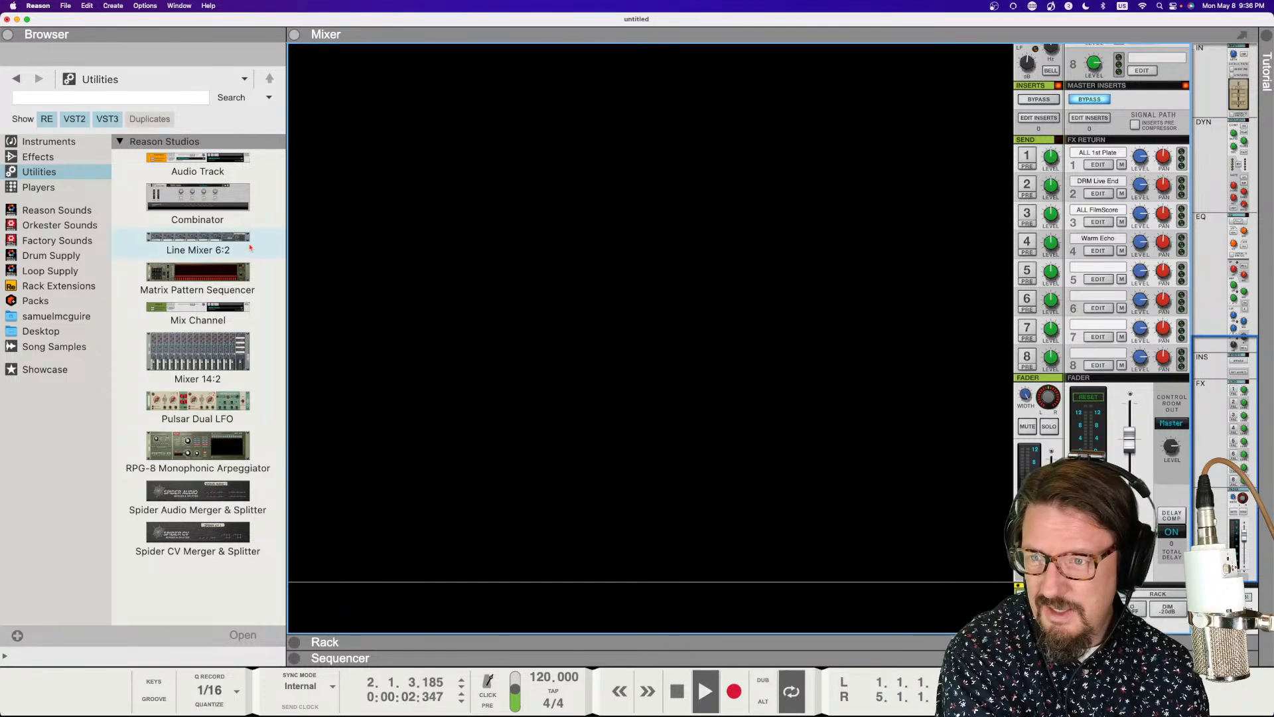
key(space)
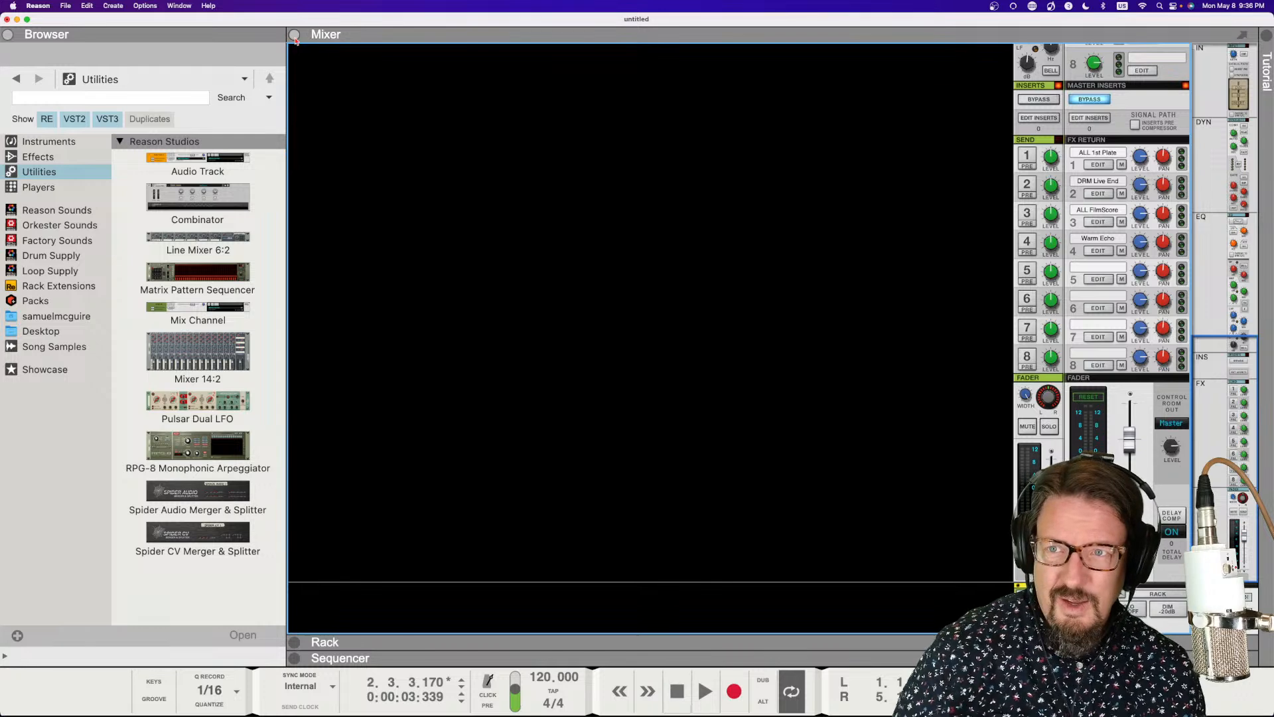
click(294, 36)
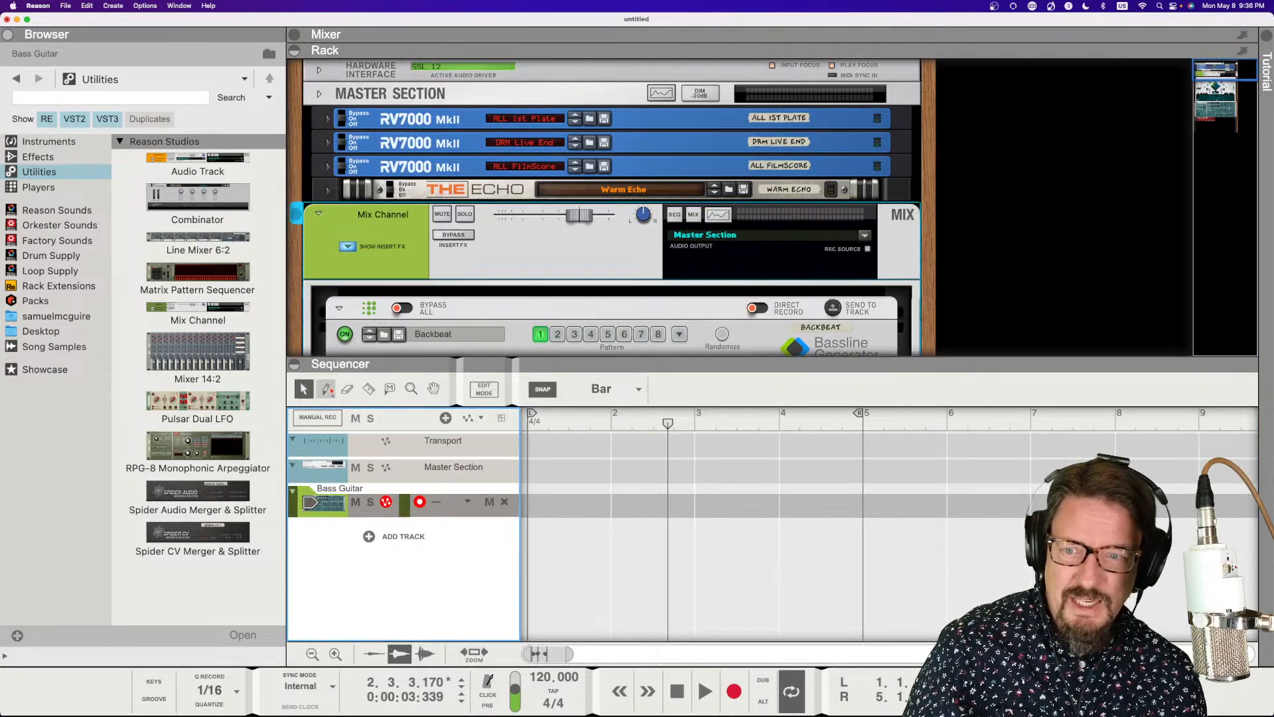
- Add a Radical Keys instrument through the sequencer's track list
click(408, 541)
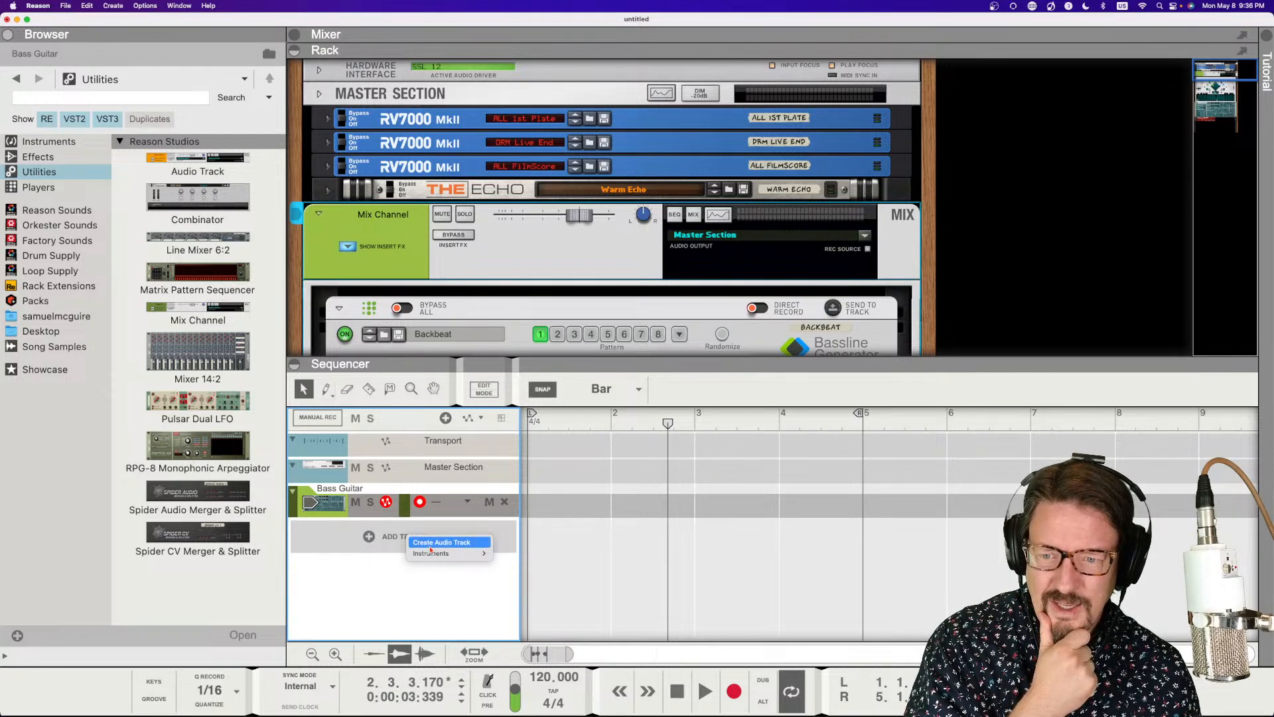
mouse_move(458, 553)
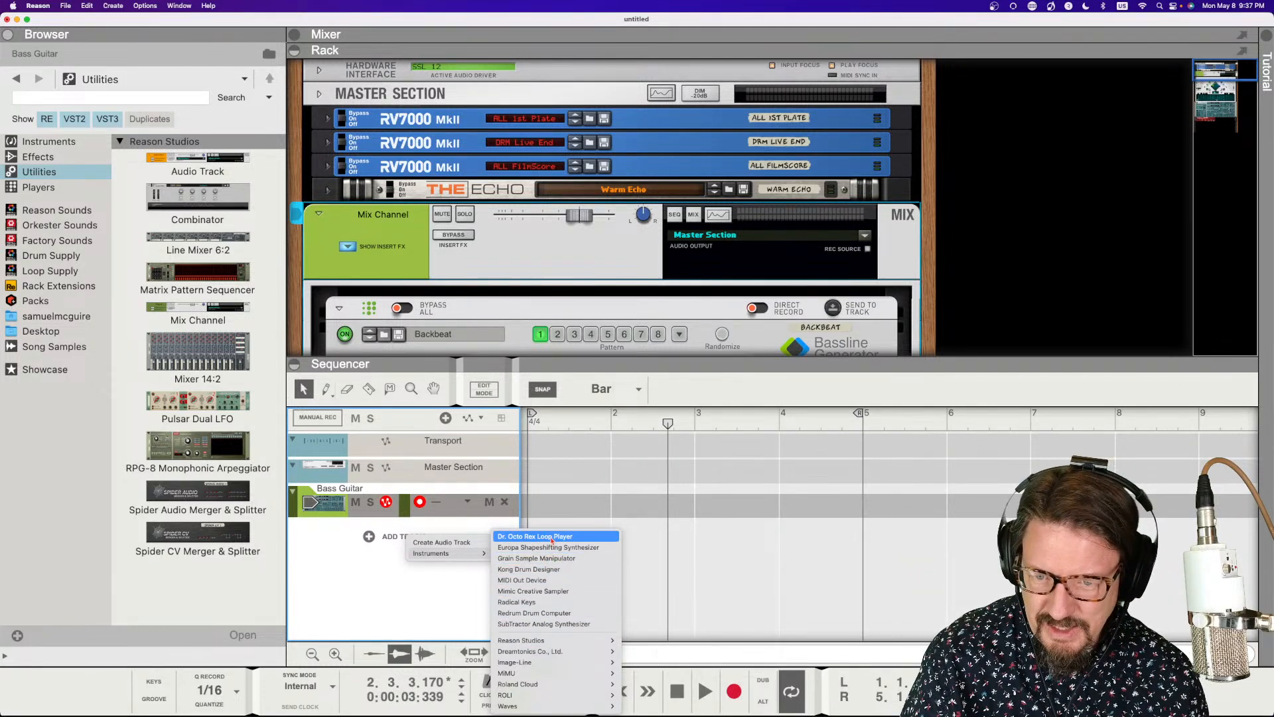
click(537, 603)
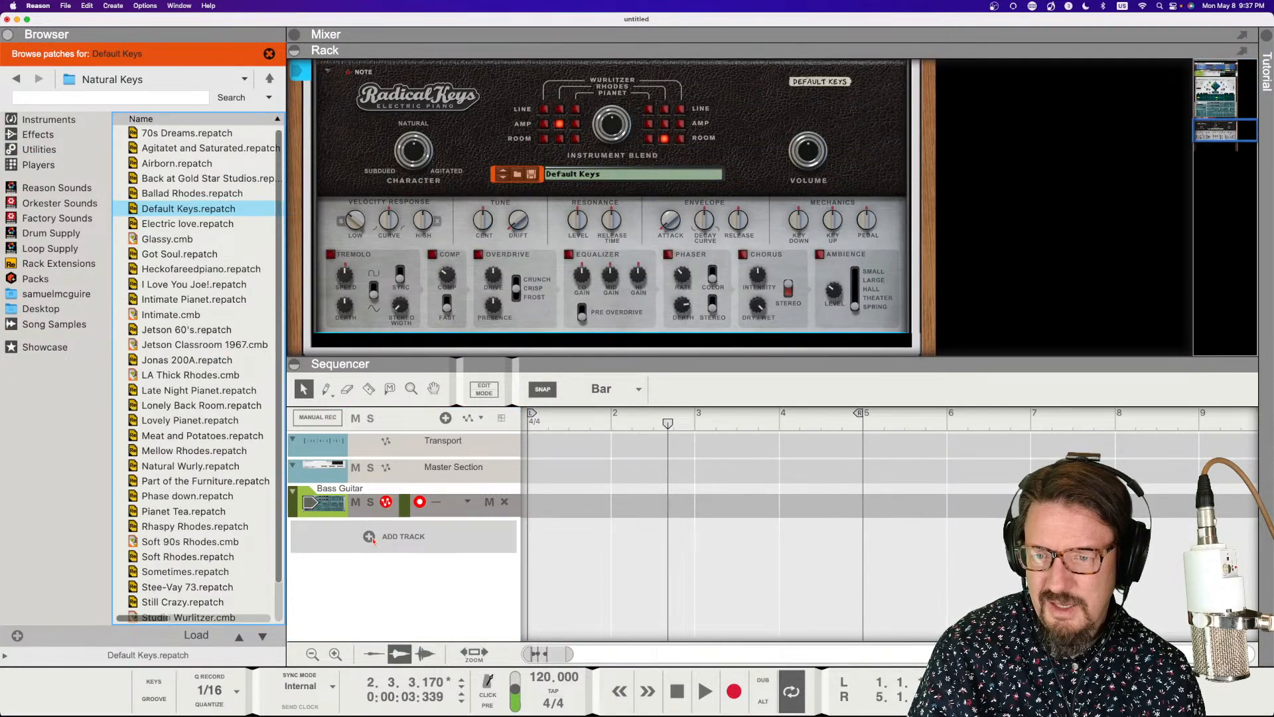
- Move the Radical Keys device out of the Bass Guitar device group to its own place below it in the rack
click(310, 507)
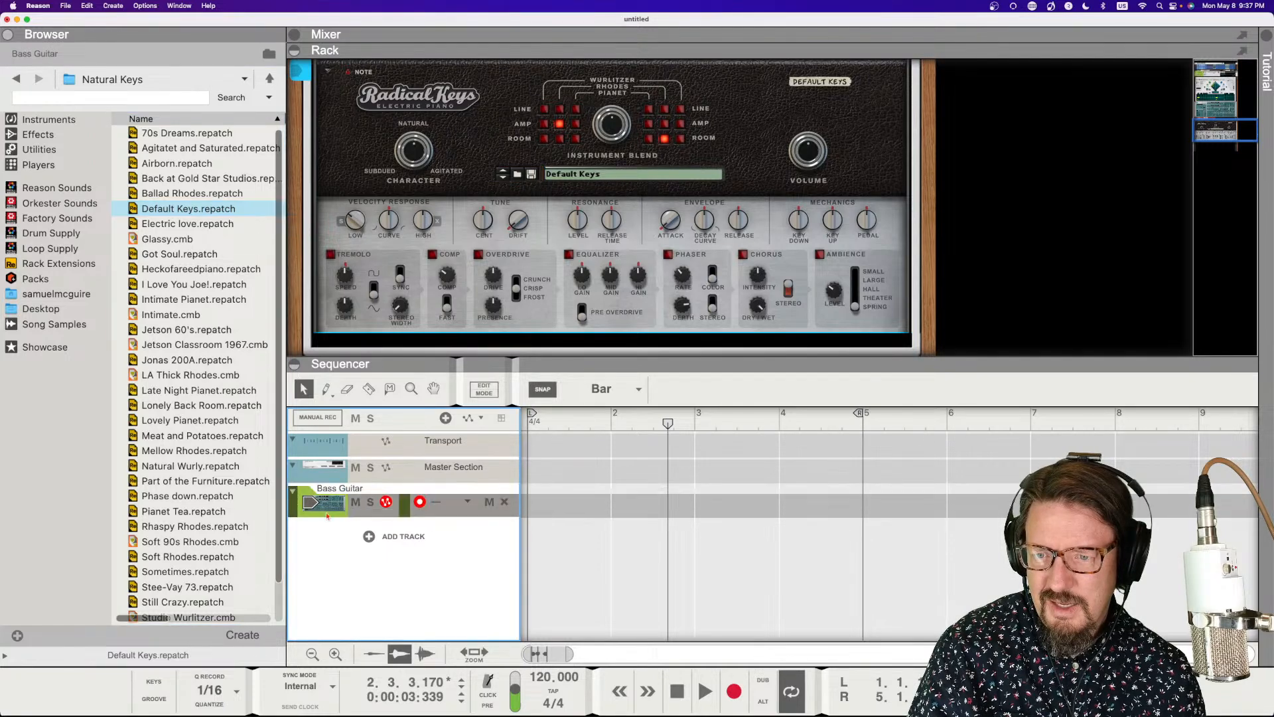
scroll(585, 222, up, 10)
scroll(730, 205, down, 4)
scroll(730, 204, down, 5)
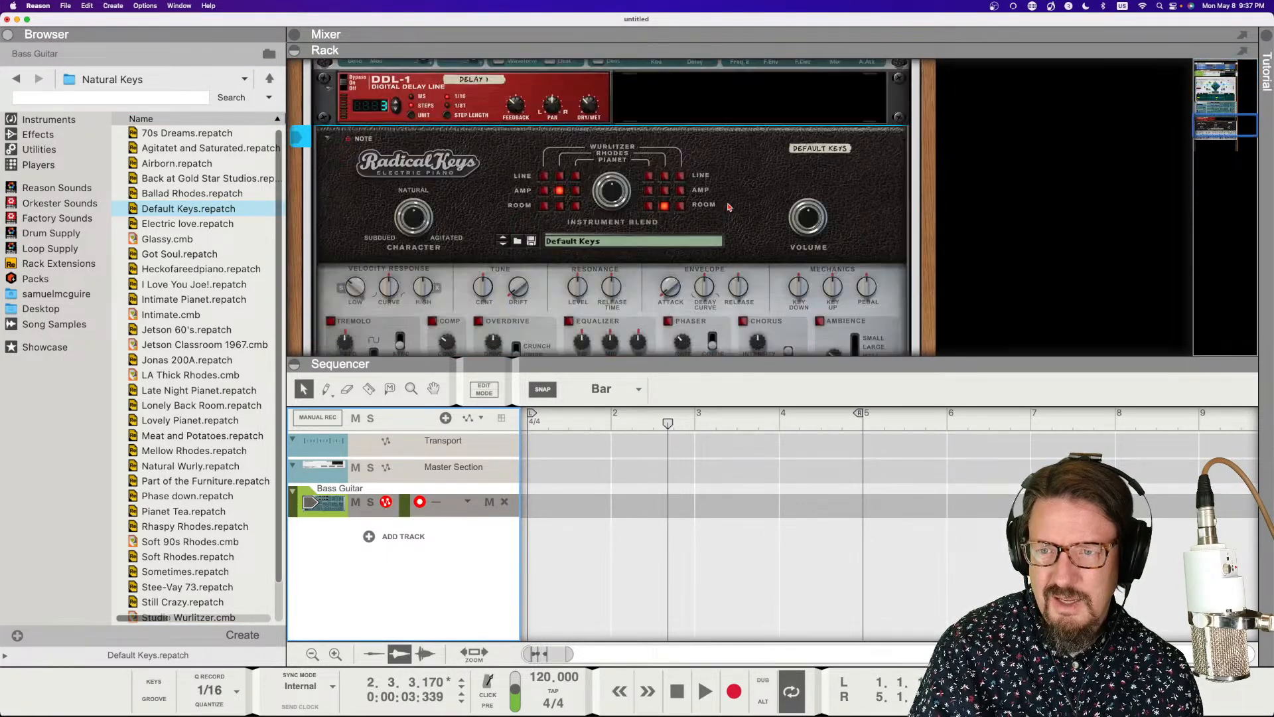
scroll(728, 207, up, 1)
drag(354, 147, 482, 277)
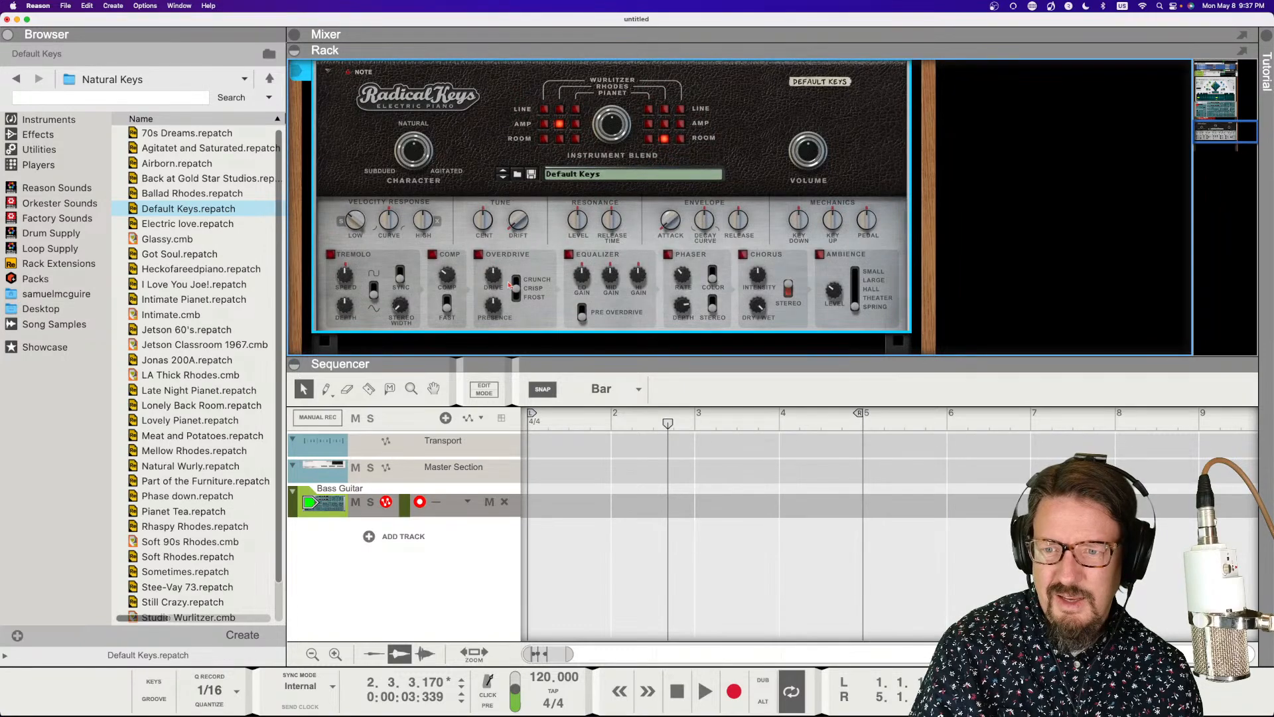
click(372, 538)
mouse_move(385, 552)
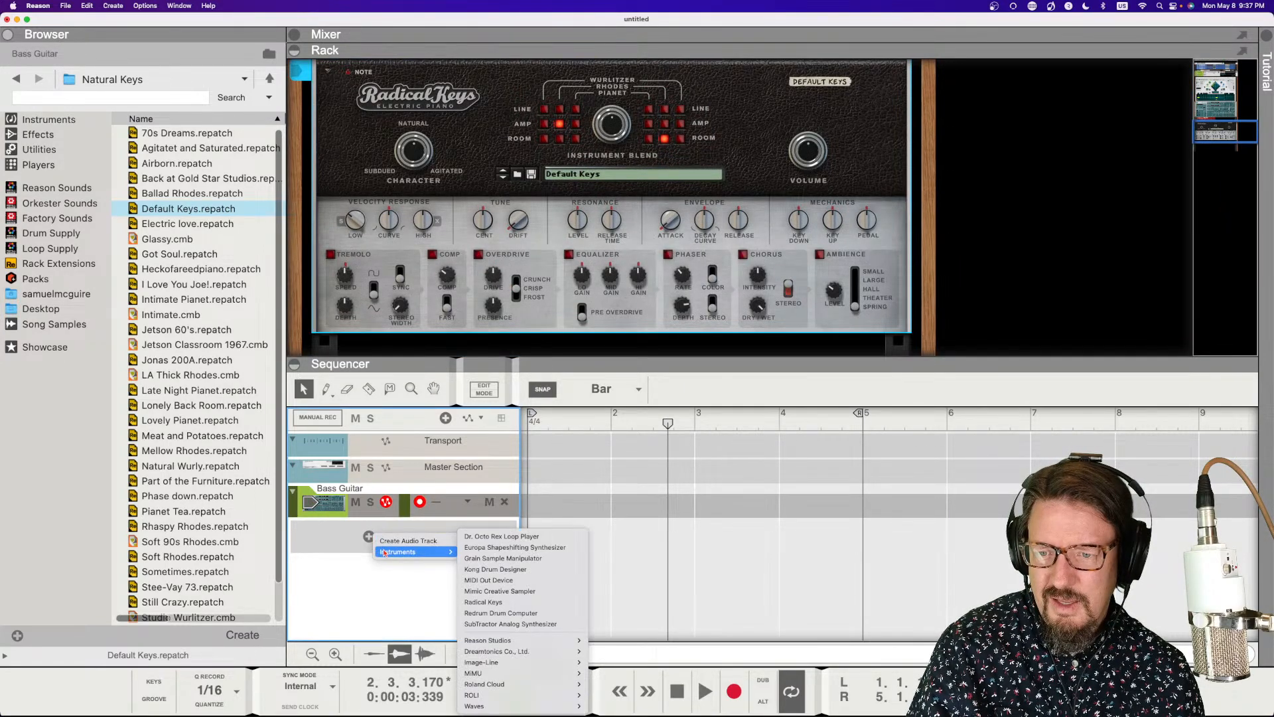
click(338, 565)
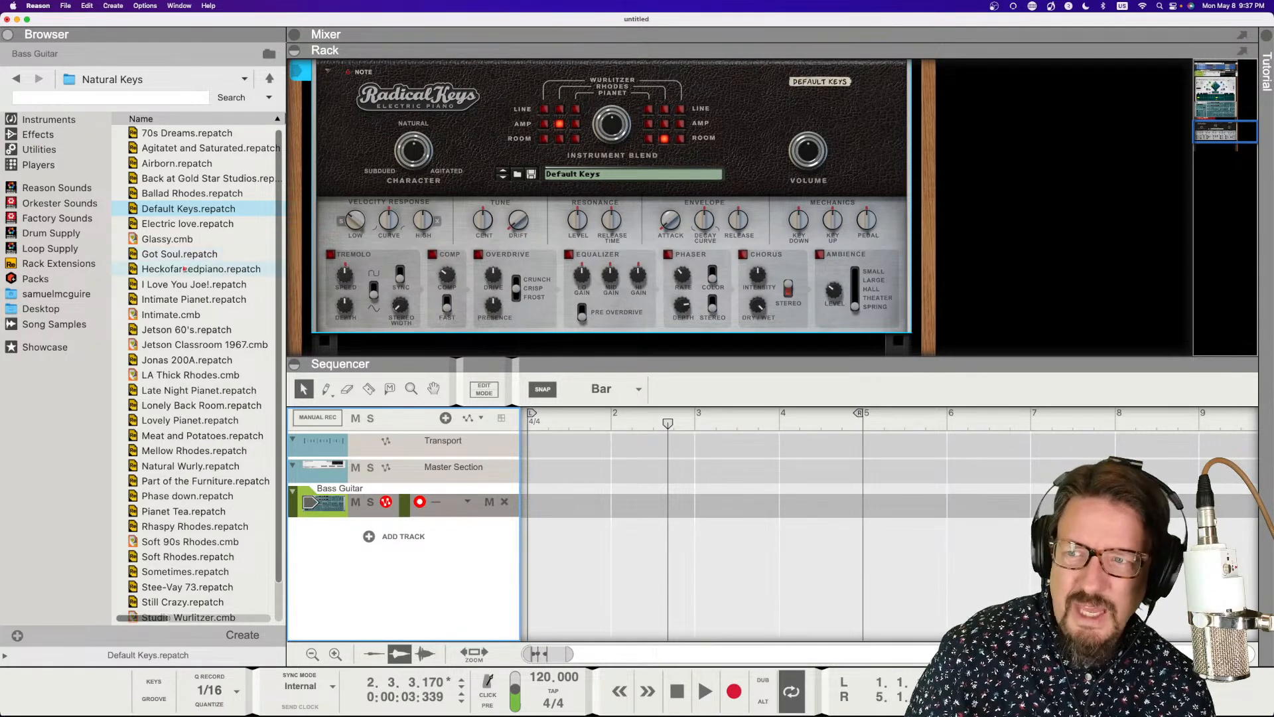
- Show the mixer again above the rack and sequencer and hide the browser
scroll(470, 218, up, 5)
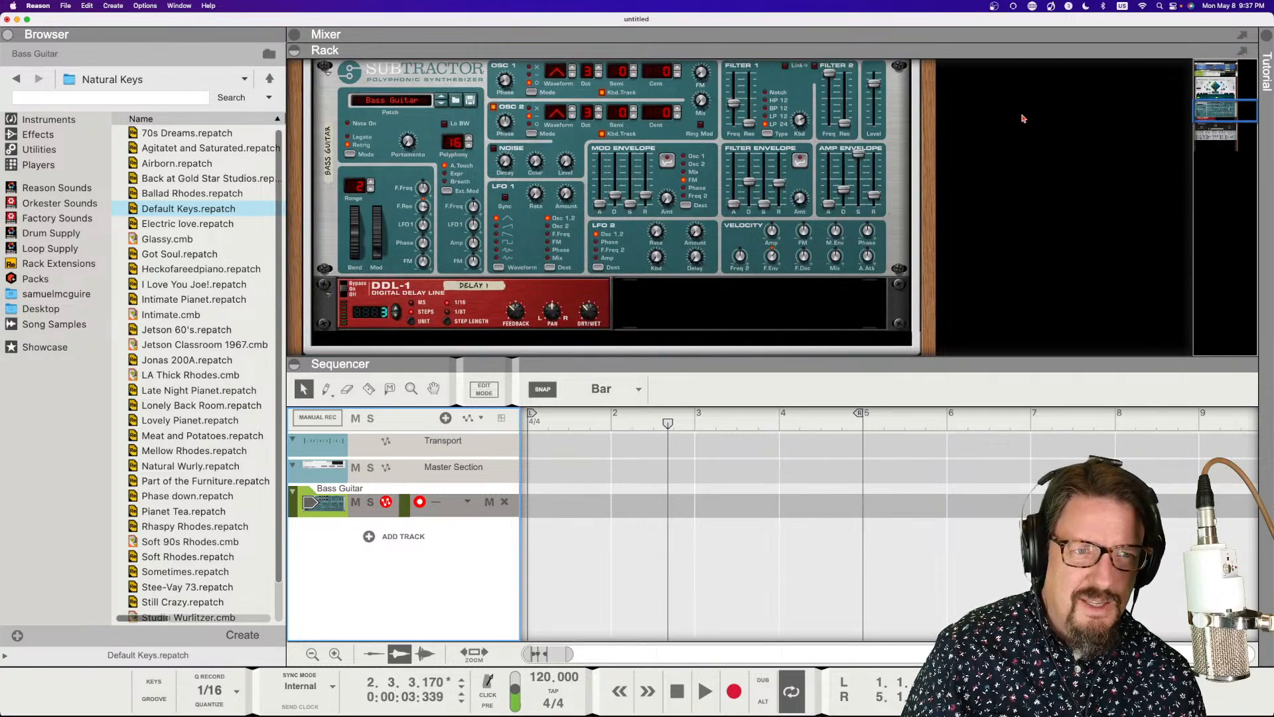
scroll(1035, 113, up, 6)
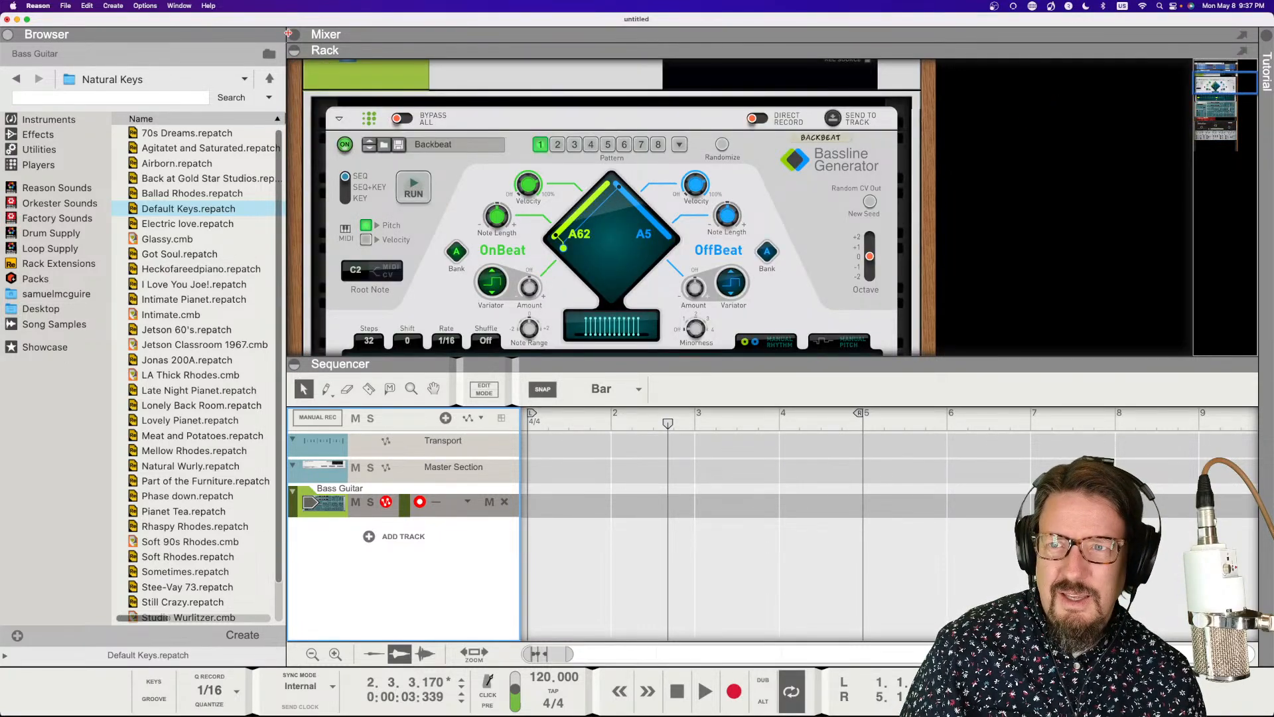
click(292, 34)
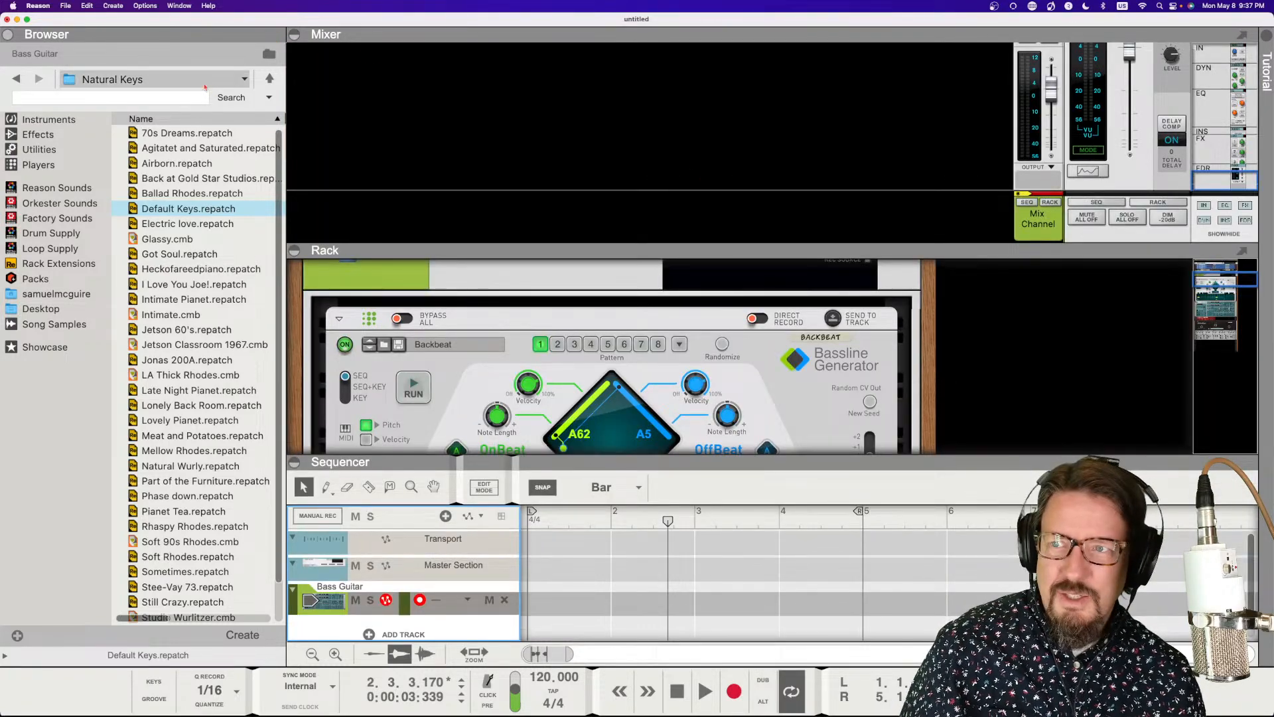
click(9, 35)
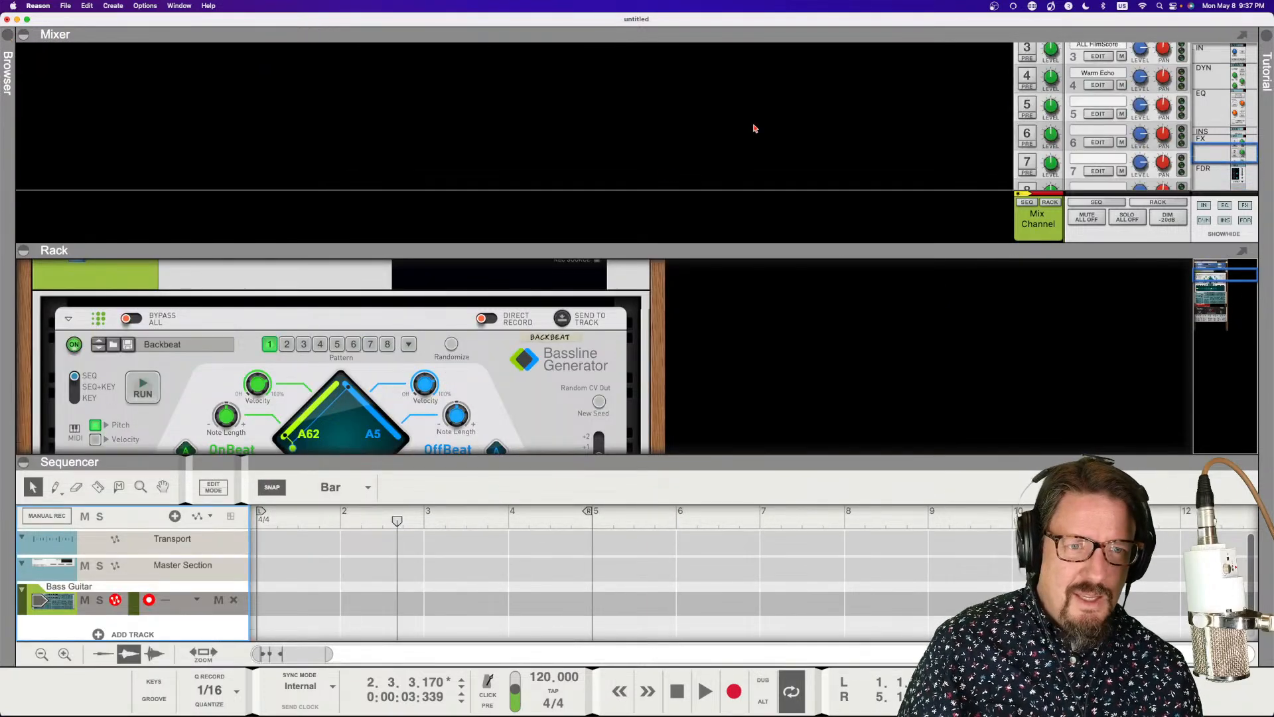
- Create a second mix channel in the mixer next to the existing one
scroll(788, 130, up, 10)
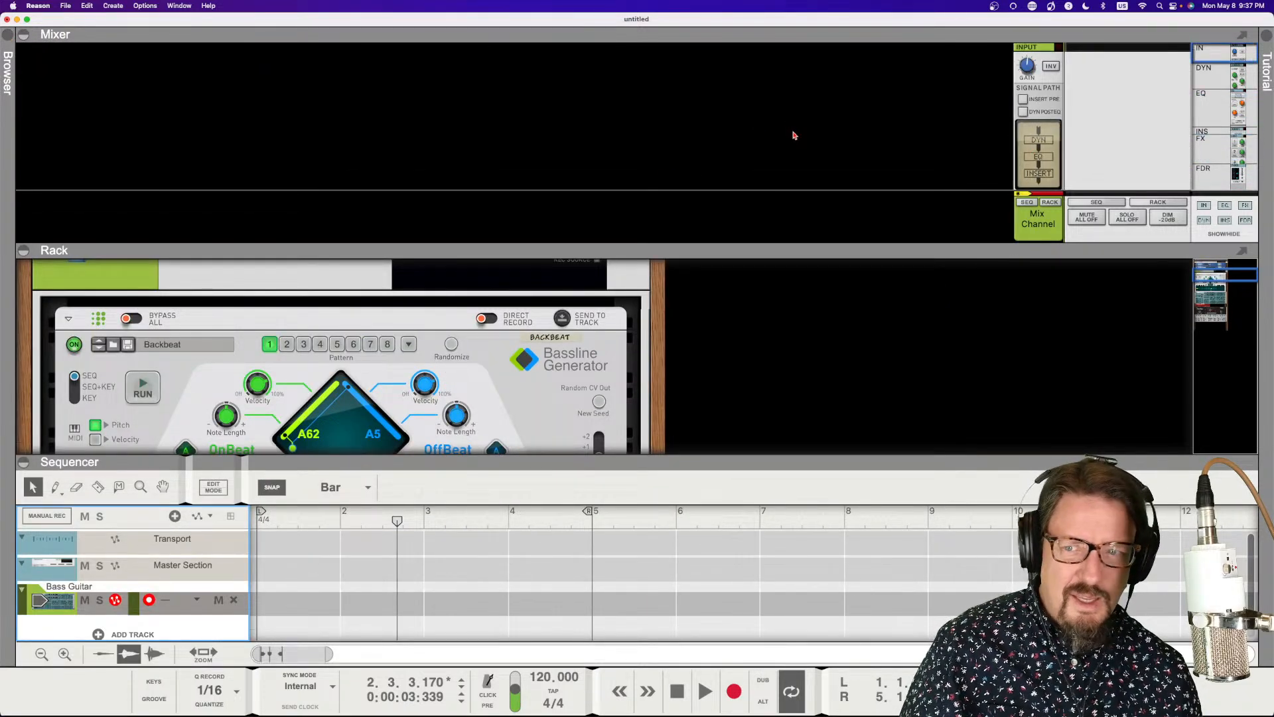
right_click(895, 206)
click(956, 317)
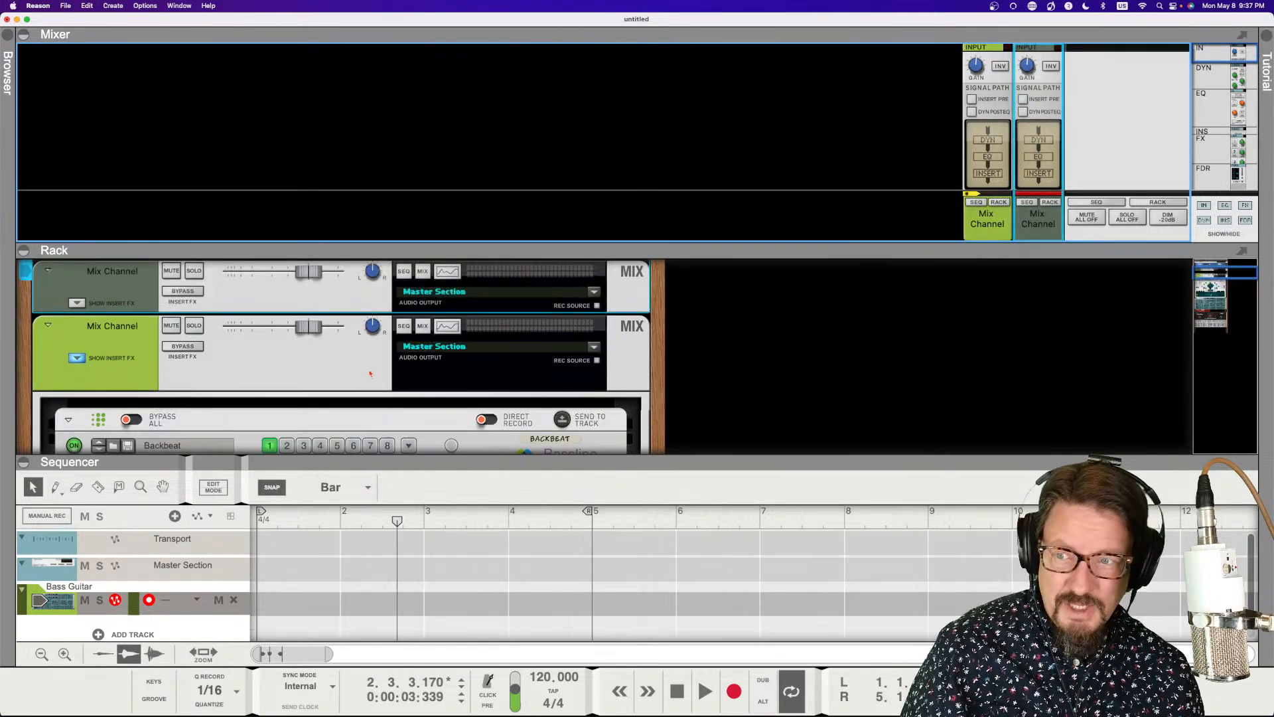
- Hide the sequencer and move the Radical Keys device up to sit beneath the new mix channel in the rack
scroll(192, 369, up, 2)
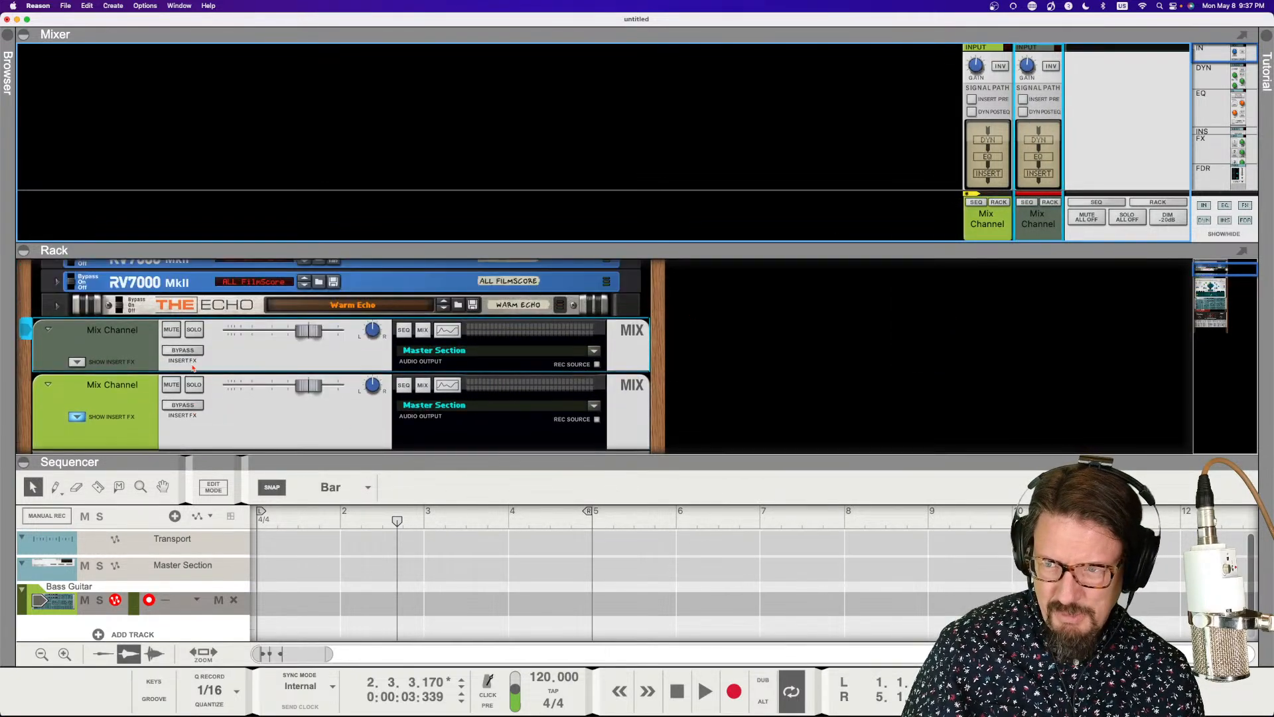
scroll(211, 370, down, 15)
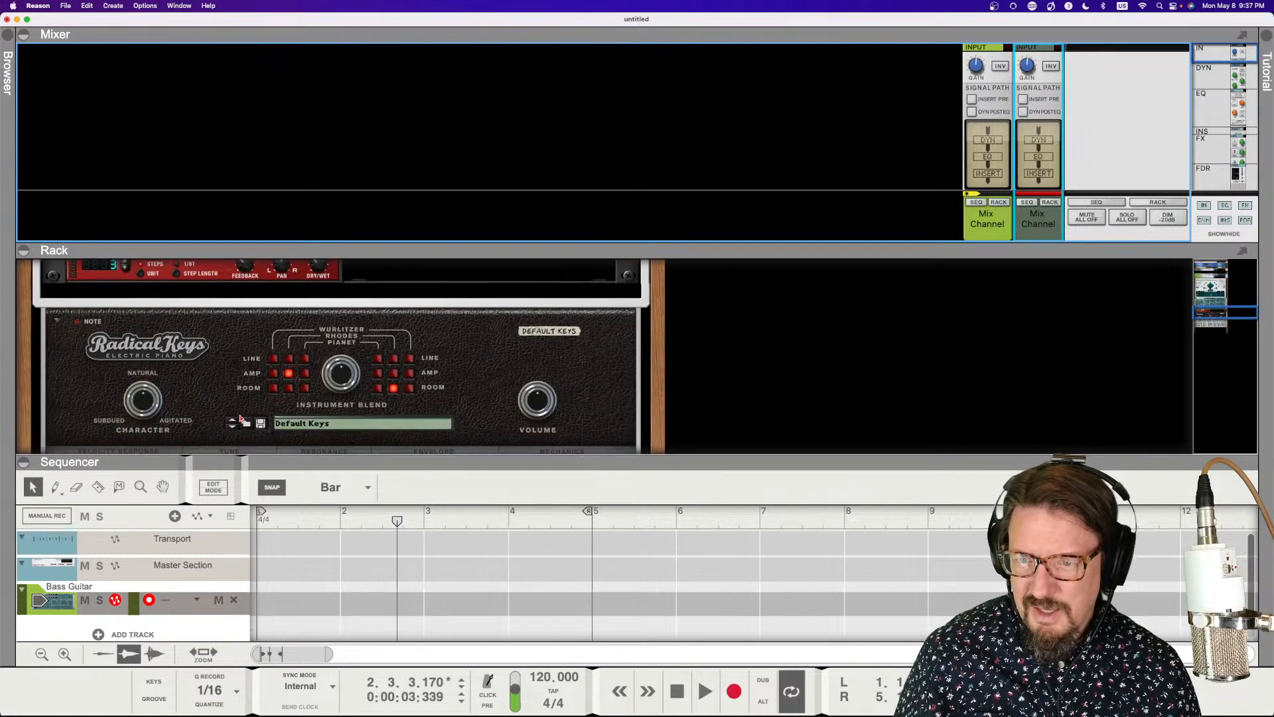
click(23, 462)
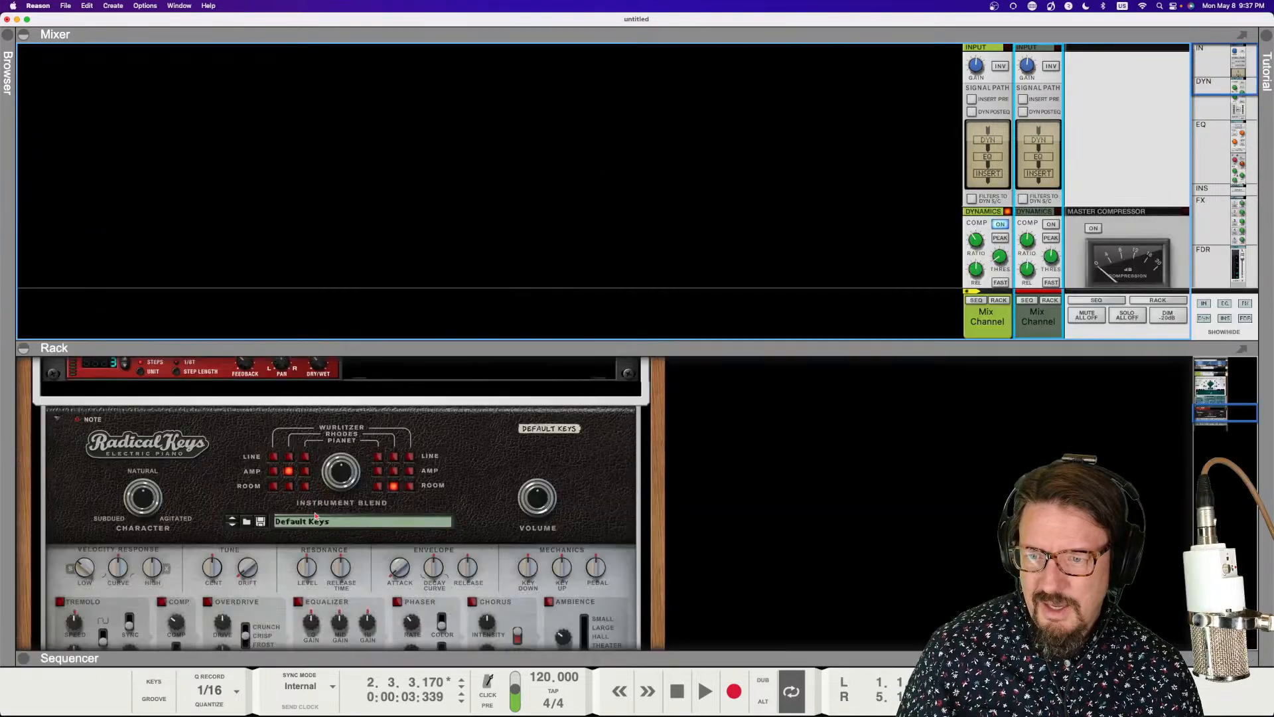
scroll(291, 425, up, 10)
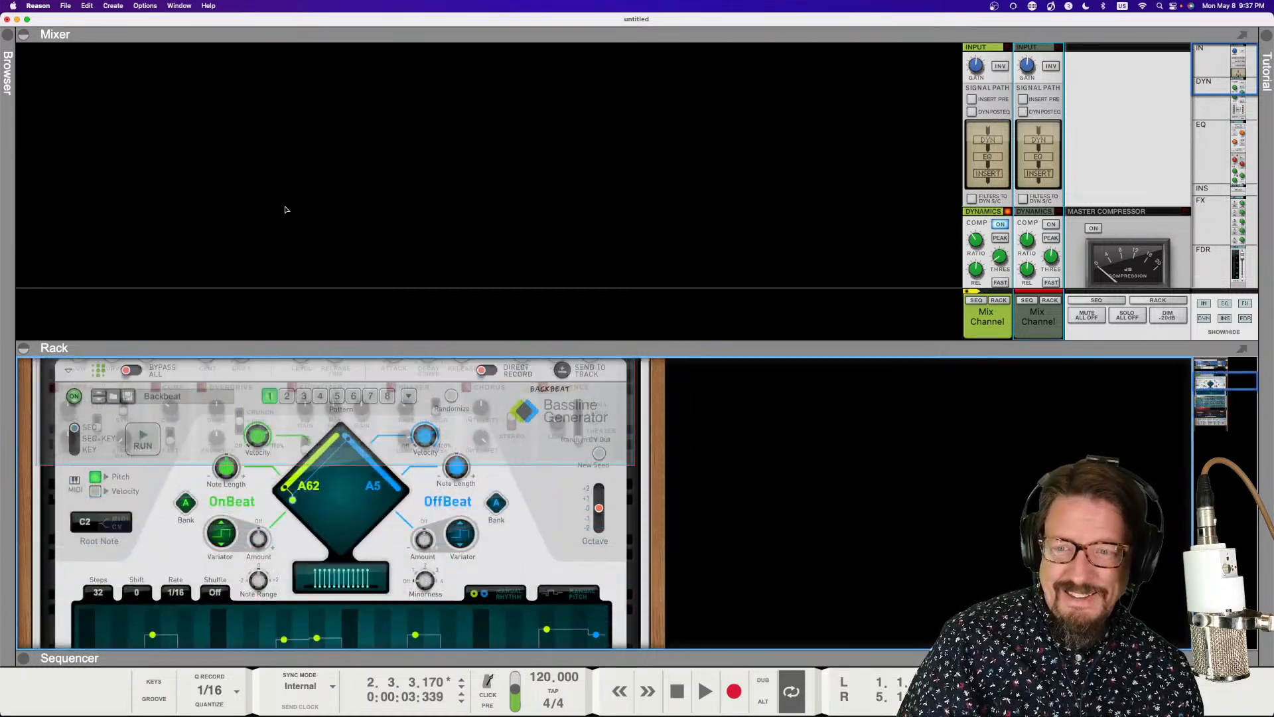
mouse_move(282, 254)
mouse_down()
mouse_move(308, 499)
mouse_move(276, 494)
mouse_move(346, 519)
mouse_move(352, 495)
mouse_move(359, 555)
mouse_up()
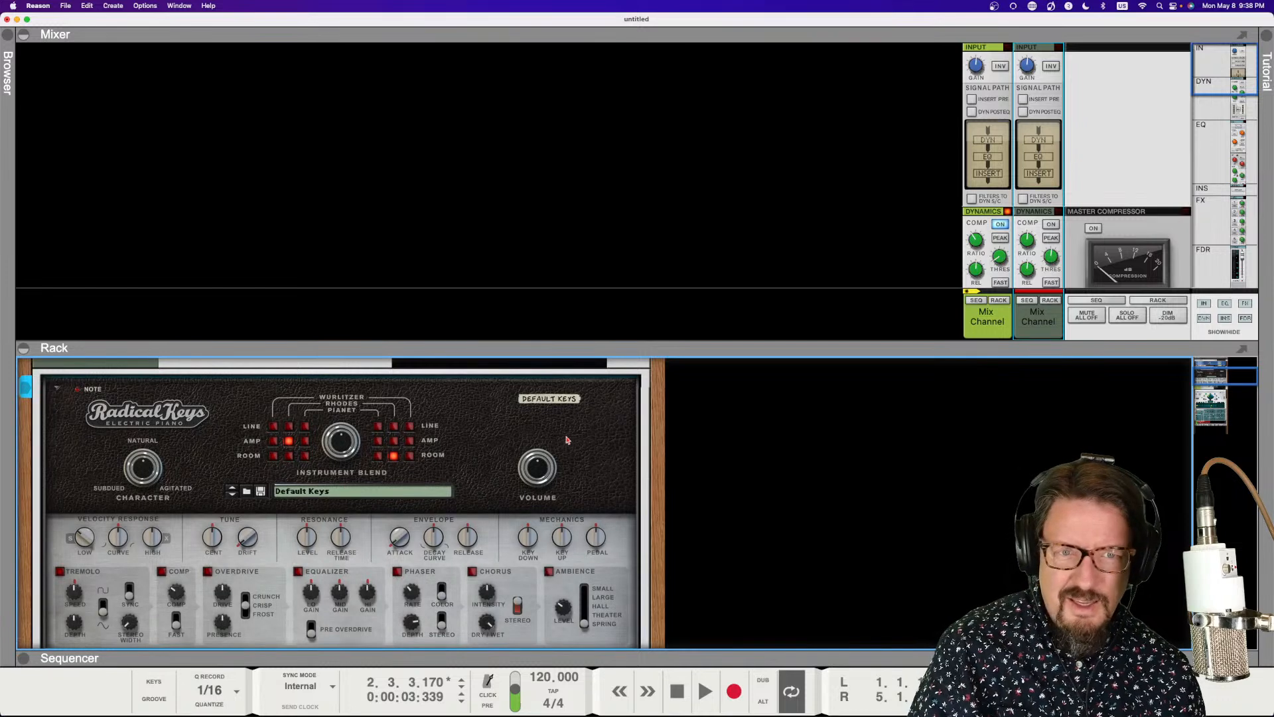
- Select the new mix channel, the original one and the new one again to compare them in the mixer
click(1039, 327)
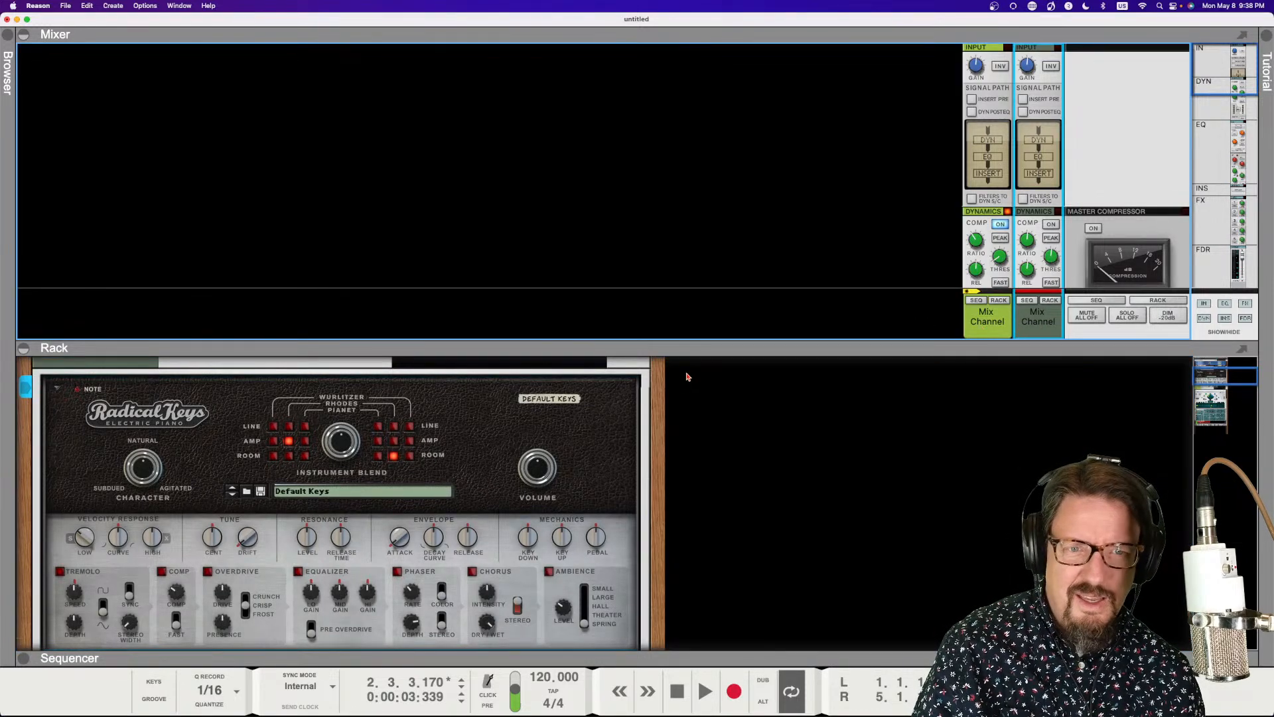
click(988, 324)
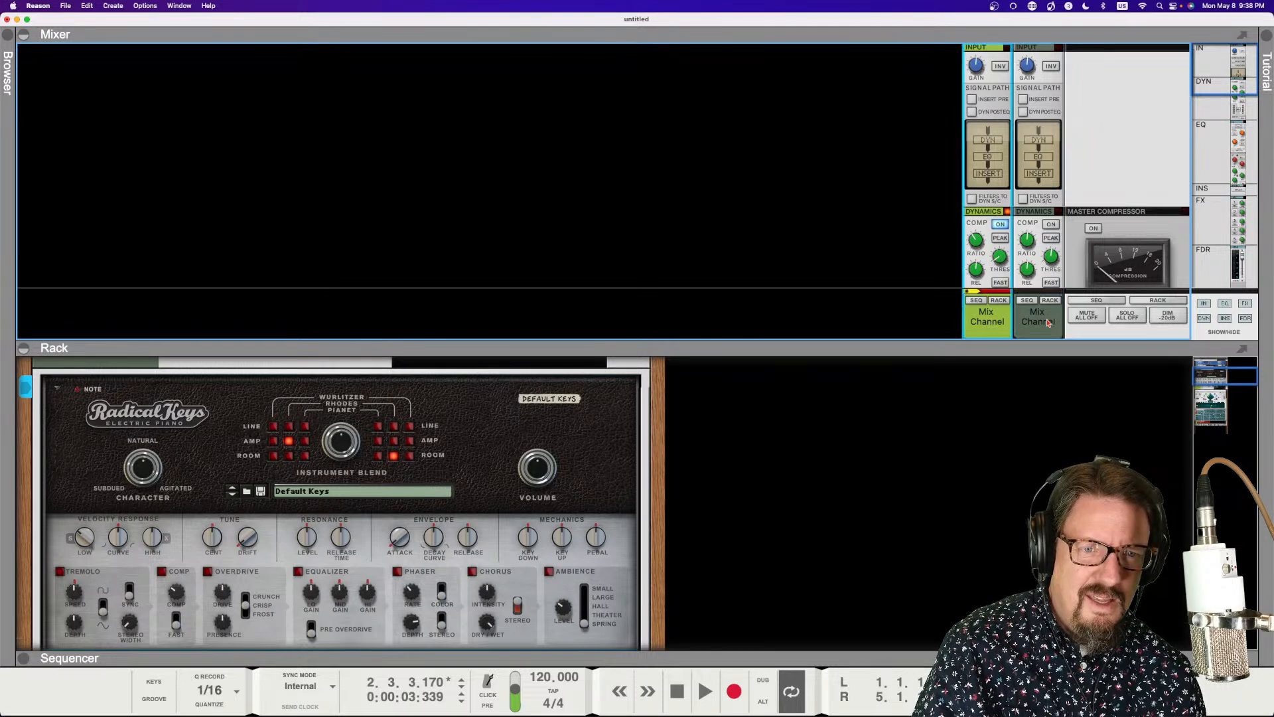
click(1048, 323)
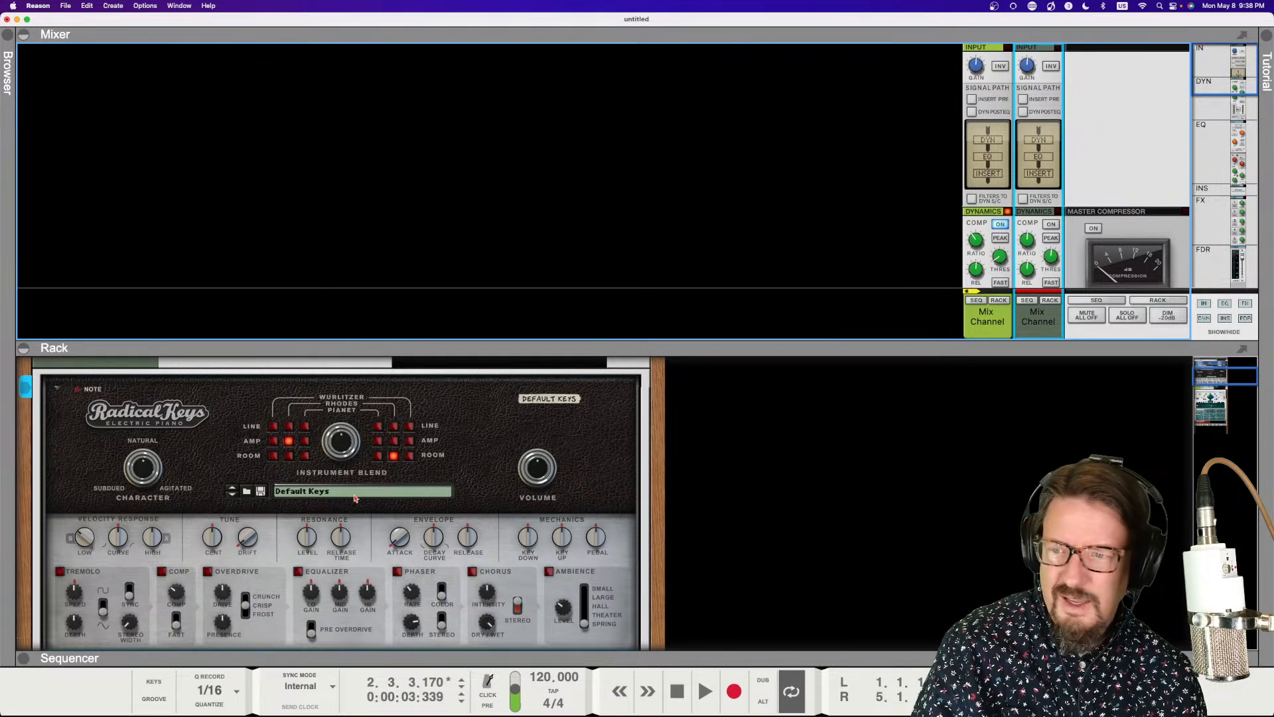
- Show the sequencer again, select the original mix channel, and enlarge the sequencer area until the rack is collapsed
click(24, 657)
scroll(183, 579, down, 1)
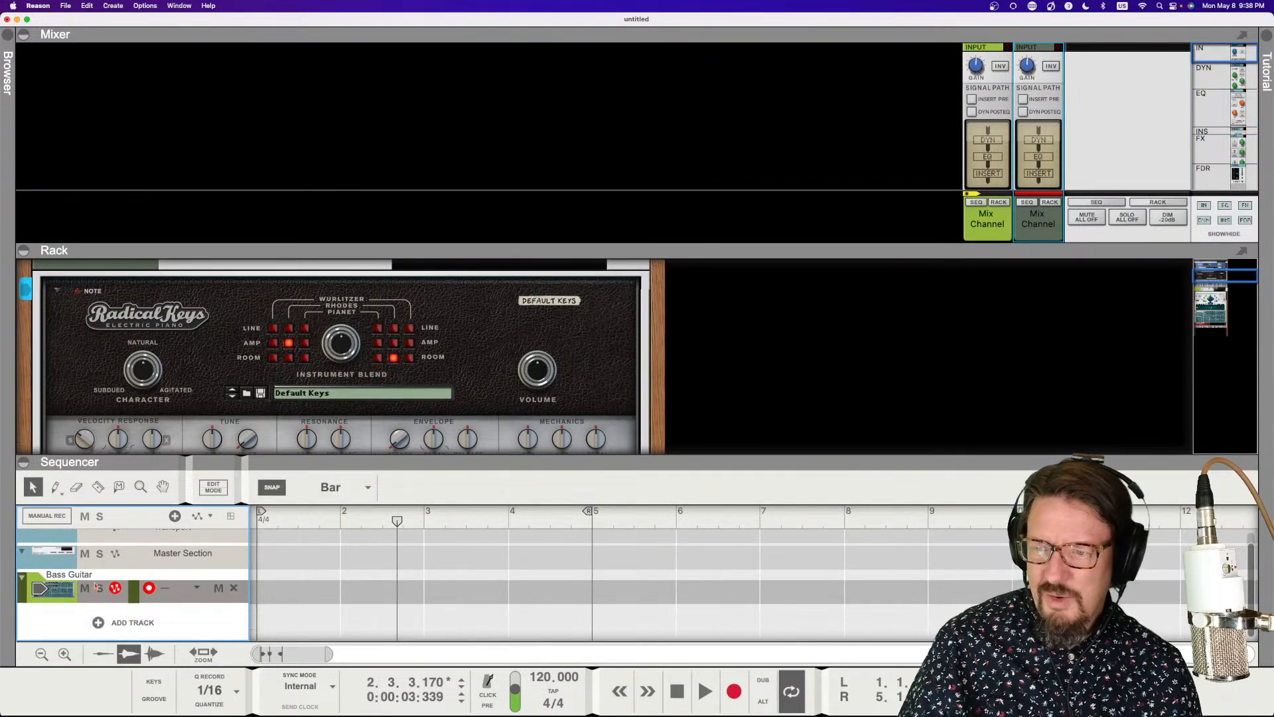
click(1030, 212)
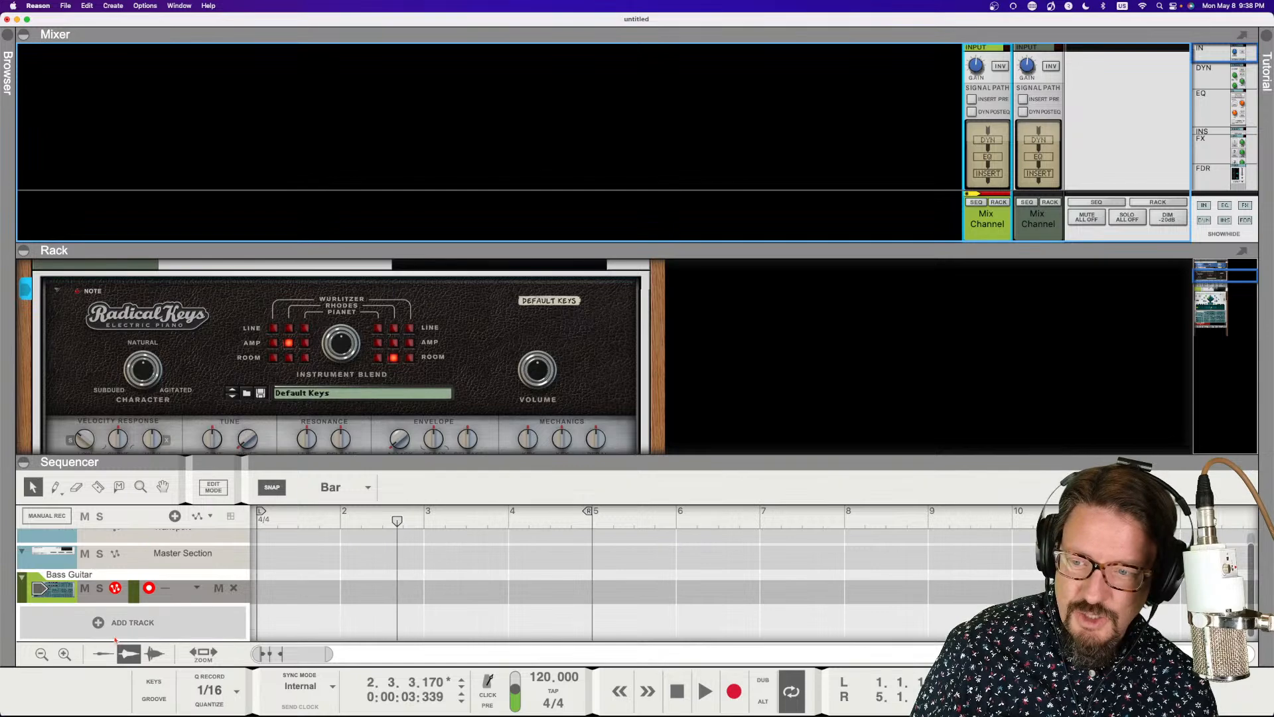
drag(142, 456, 141, 182)
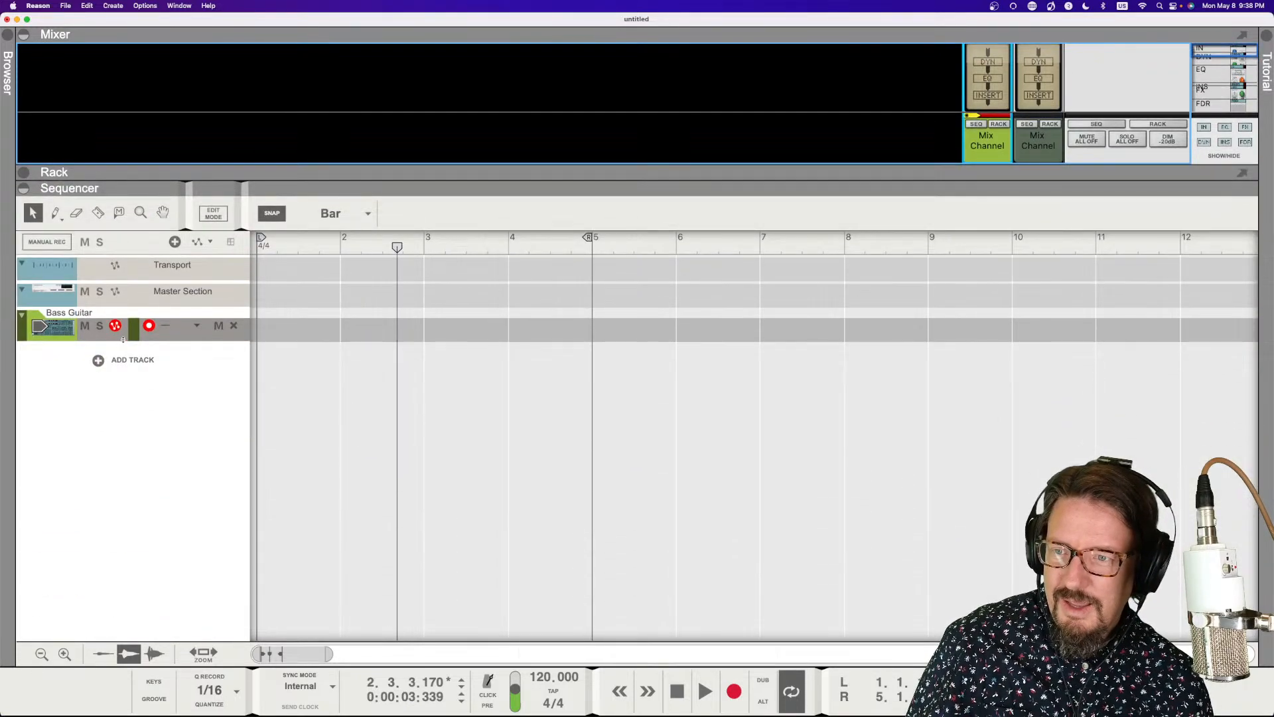
- Add a Radical Keys instrument from the sequencer's Add Track options
click(118, 361)
mouse_move(159, 377)
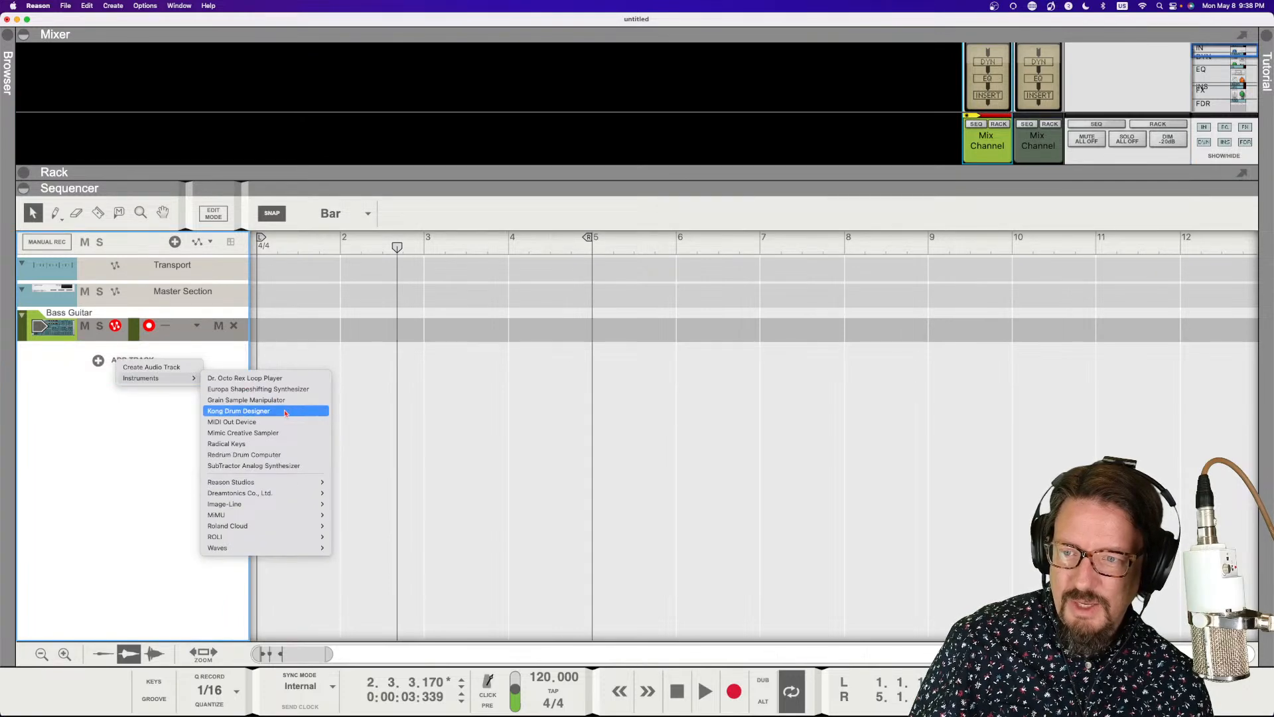
click(226, 443)
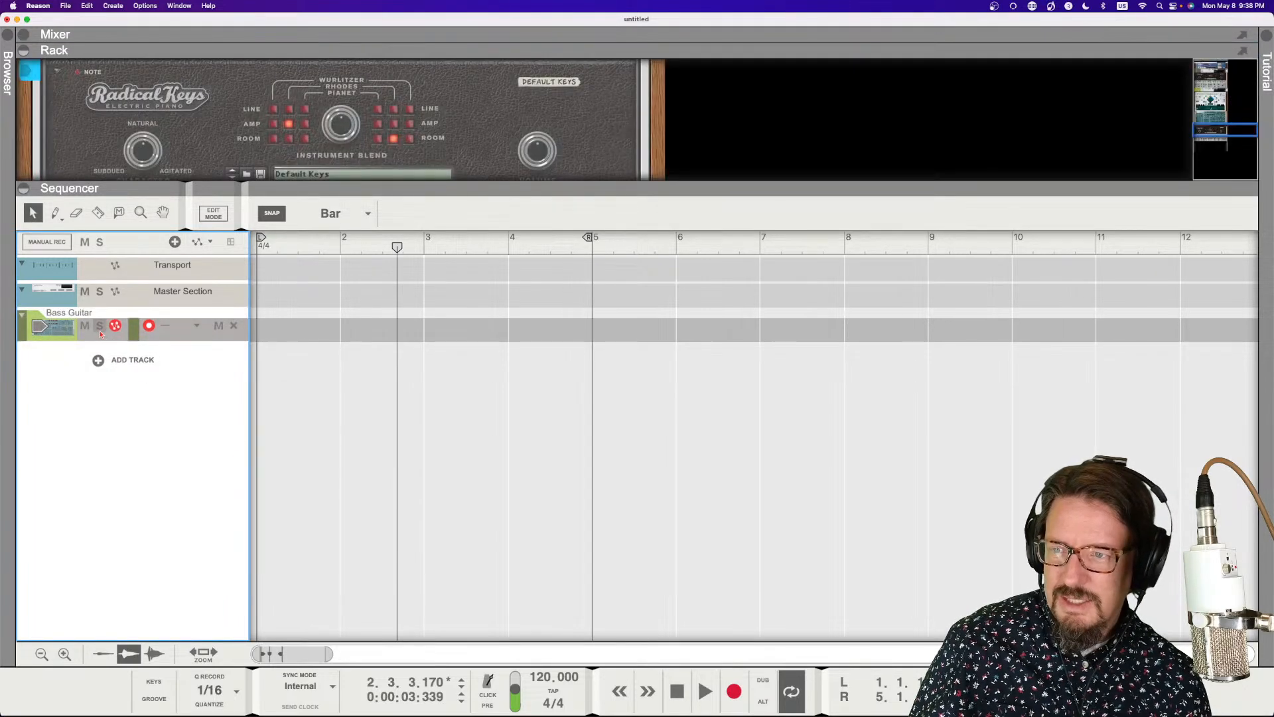
- Collapse and re-expand the Bass Guitar track, and look through the commands available in the empty track area
click(21, 314)
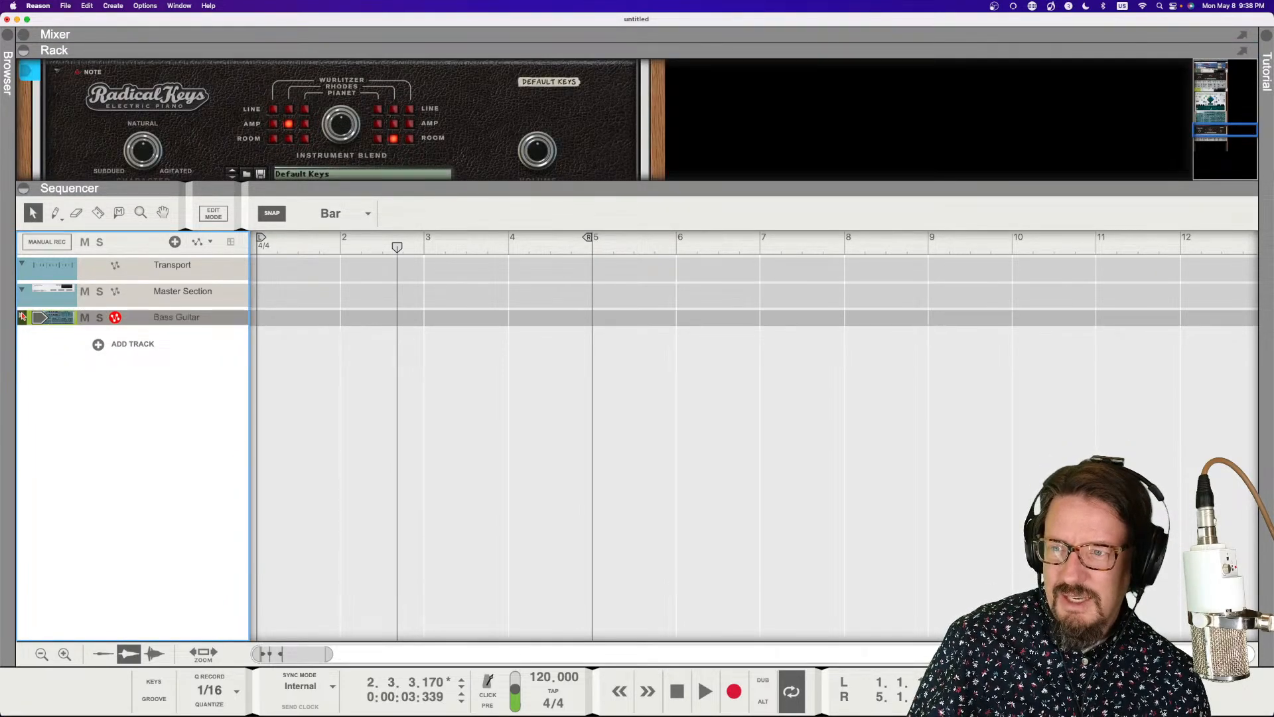
click(22, 316)
right_click(96, 392)
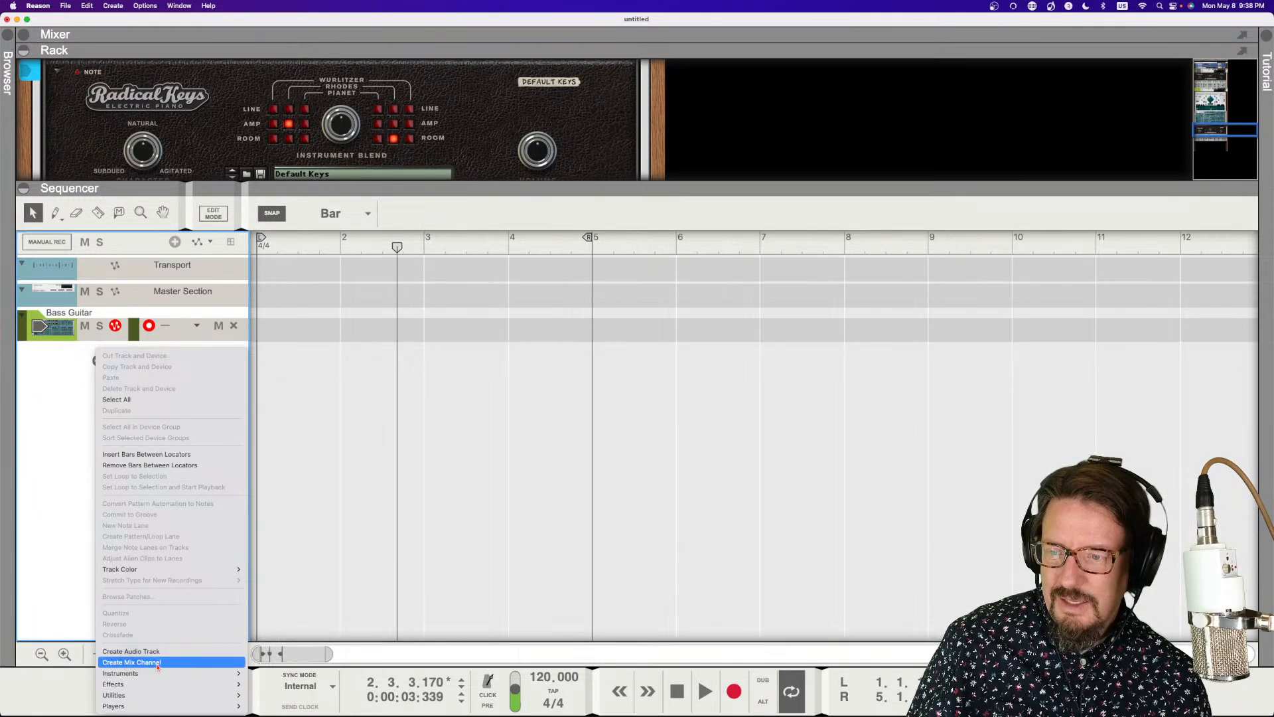
click(26, 470)
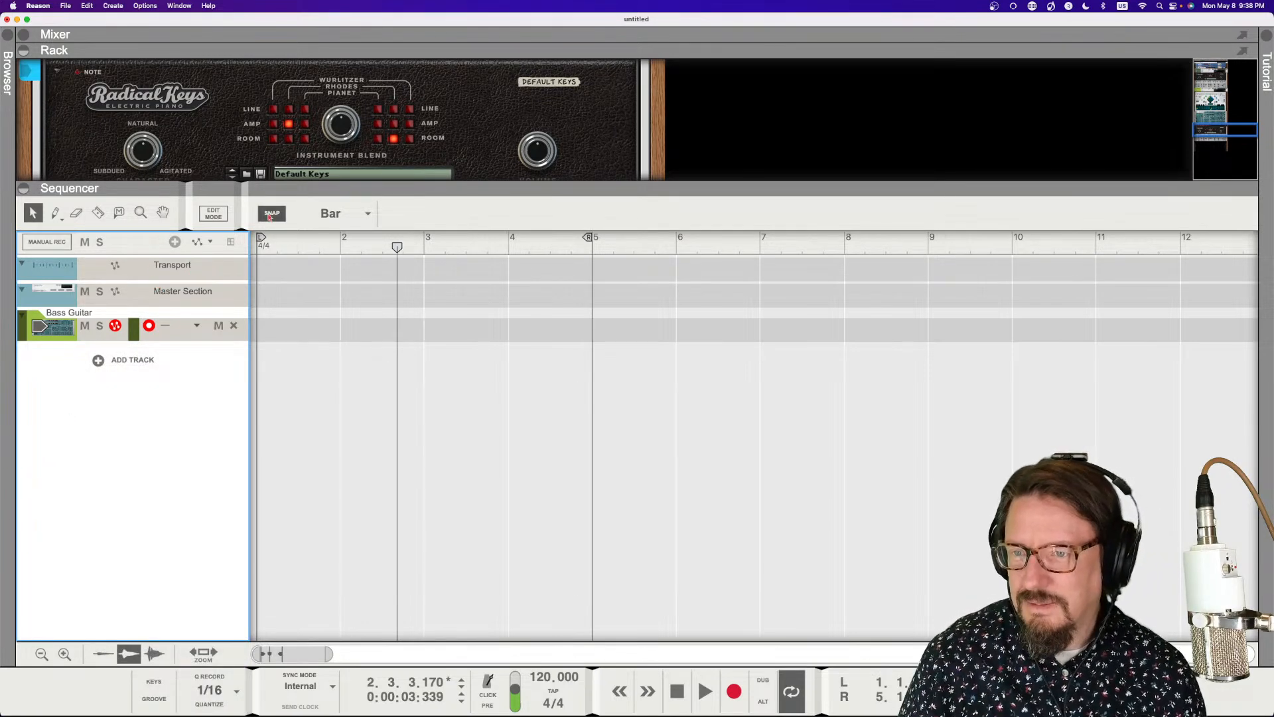
- Set the application zoom to 120%
click(23, 50)
click(149, 5)
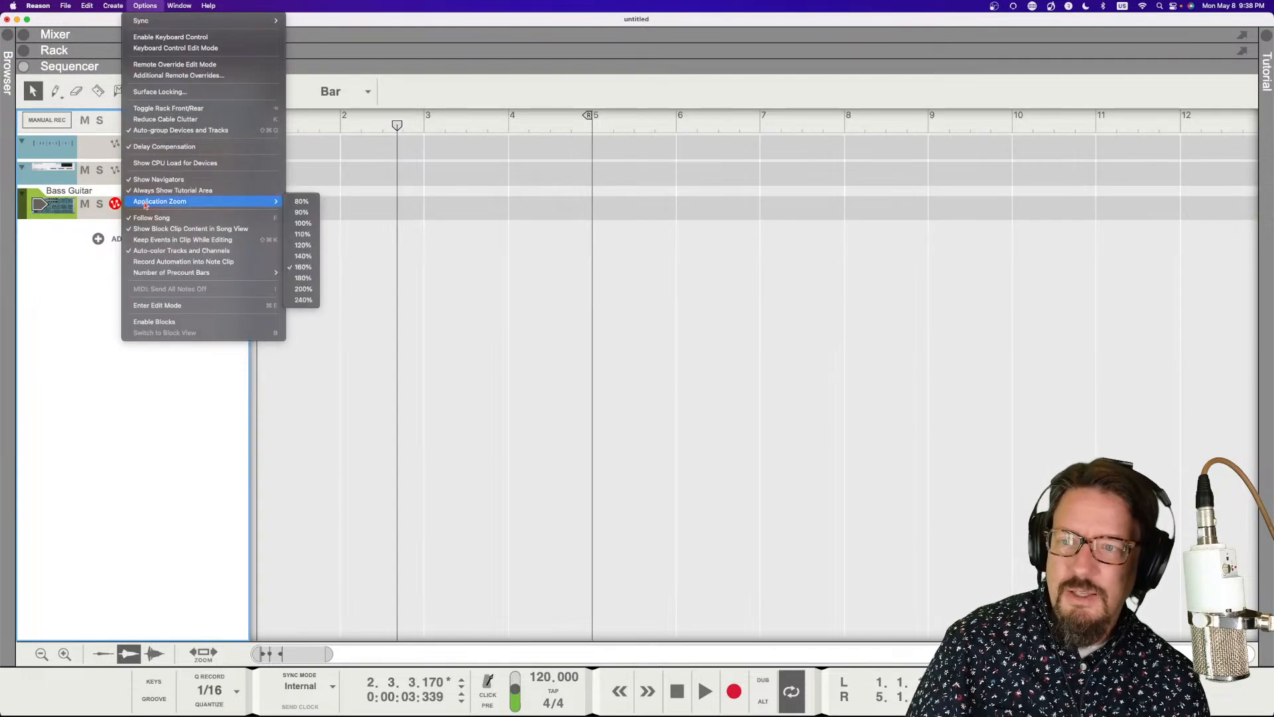
mouse_move(159, 201)
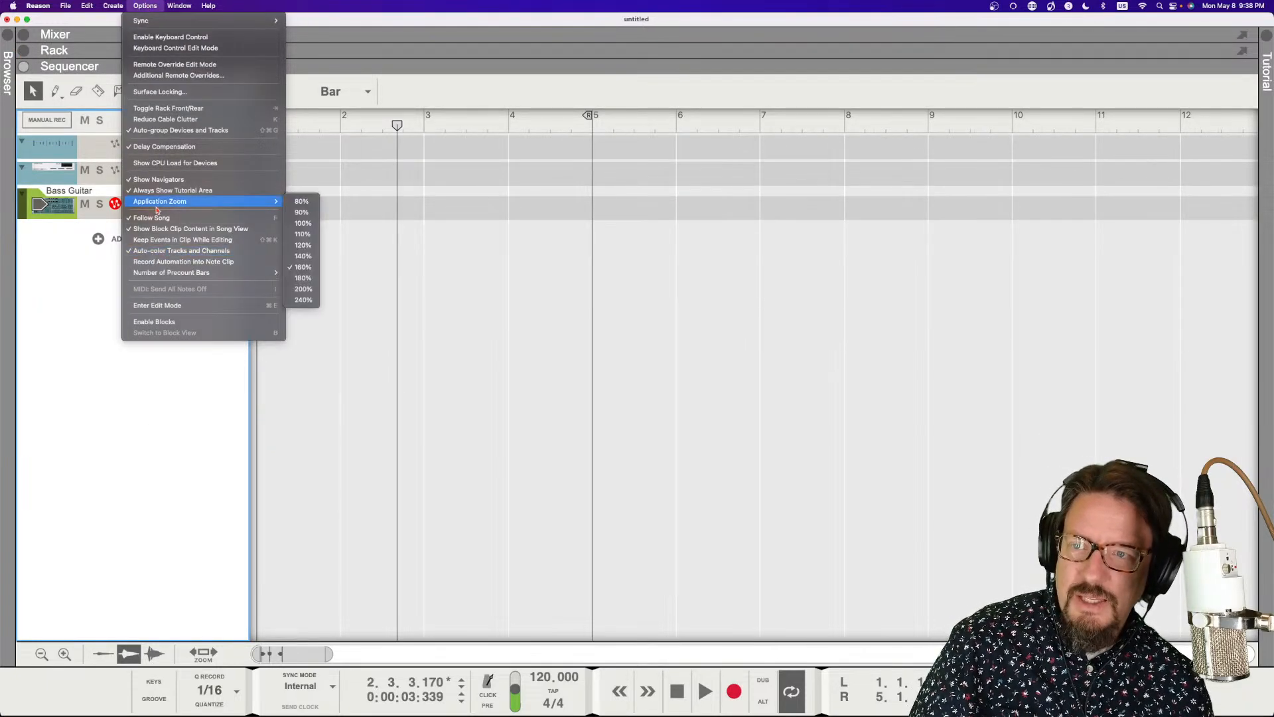
click(304, 245)
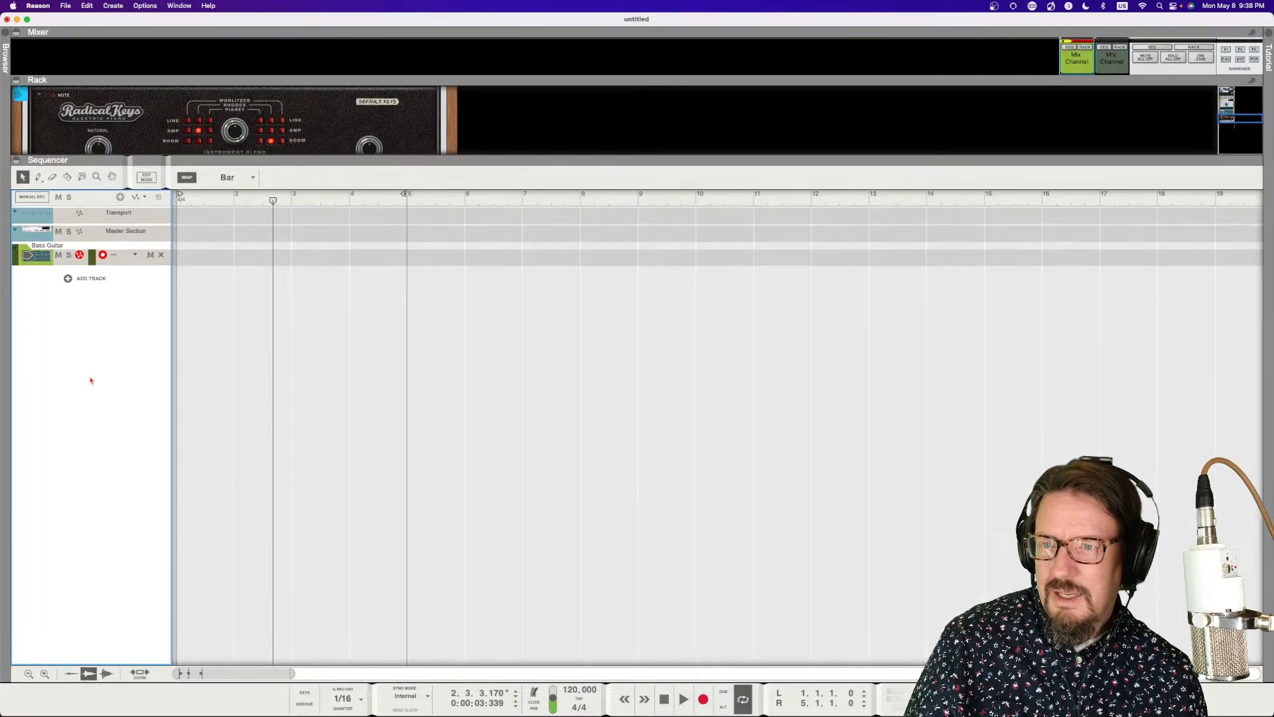
- Enlarge the rack area and delete the Radical Keys device beneath the DDL-1 delay
drag(129, 202, 130, 571)
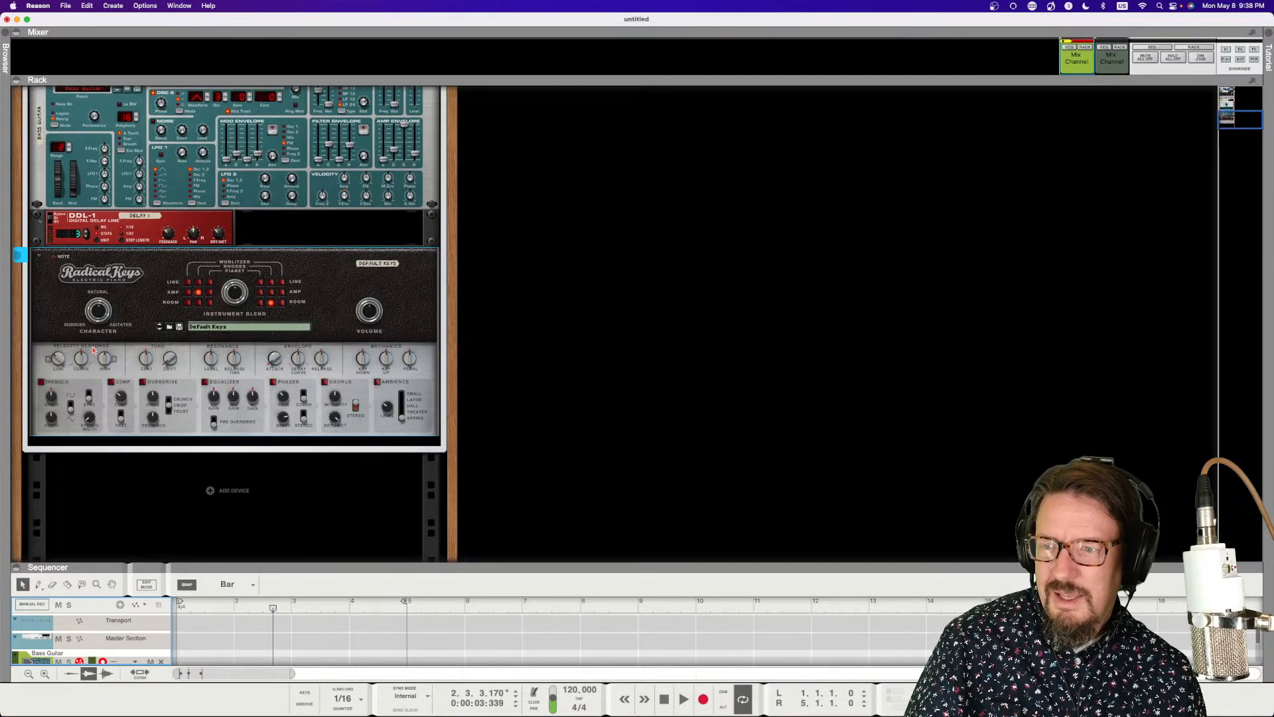
scroll(226, 407, up, 2)
scroll(225, 405, up, 3)
scroll(224, 405, down, 4)
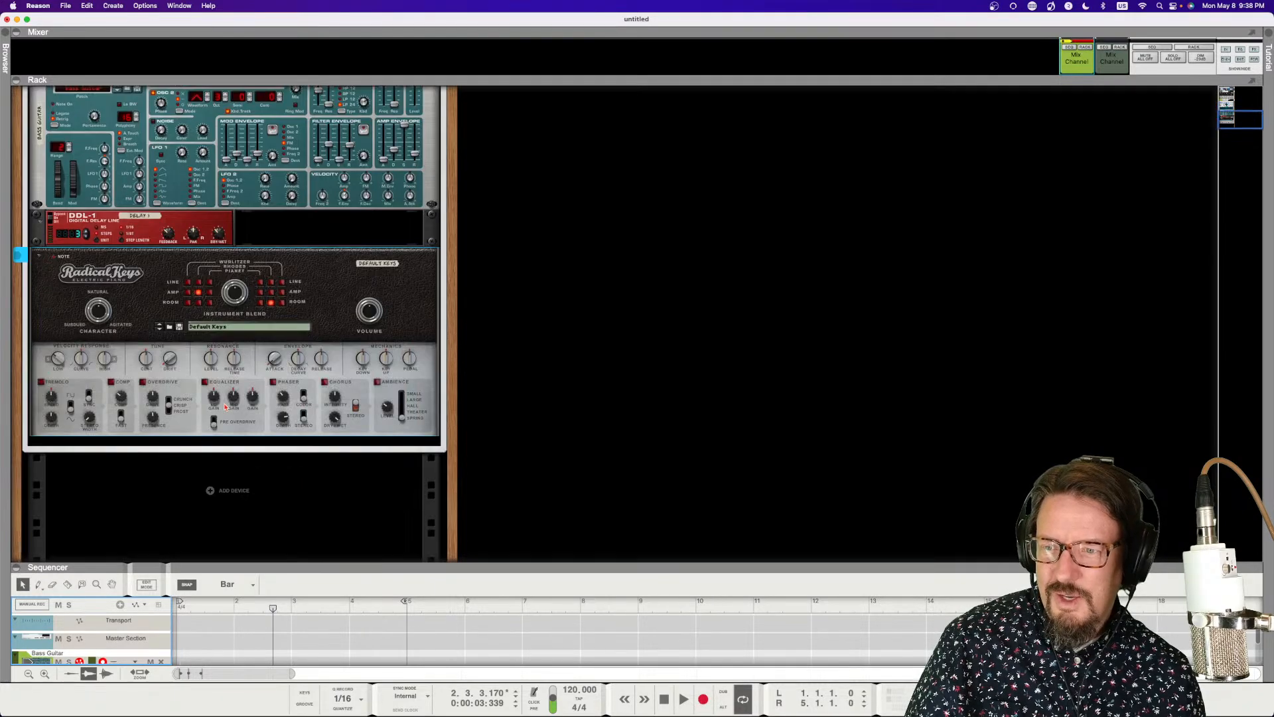
key(BackSpace)
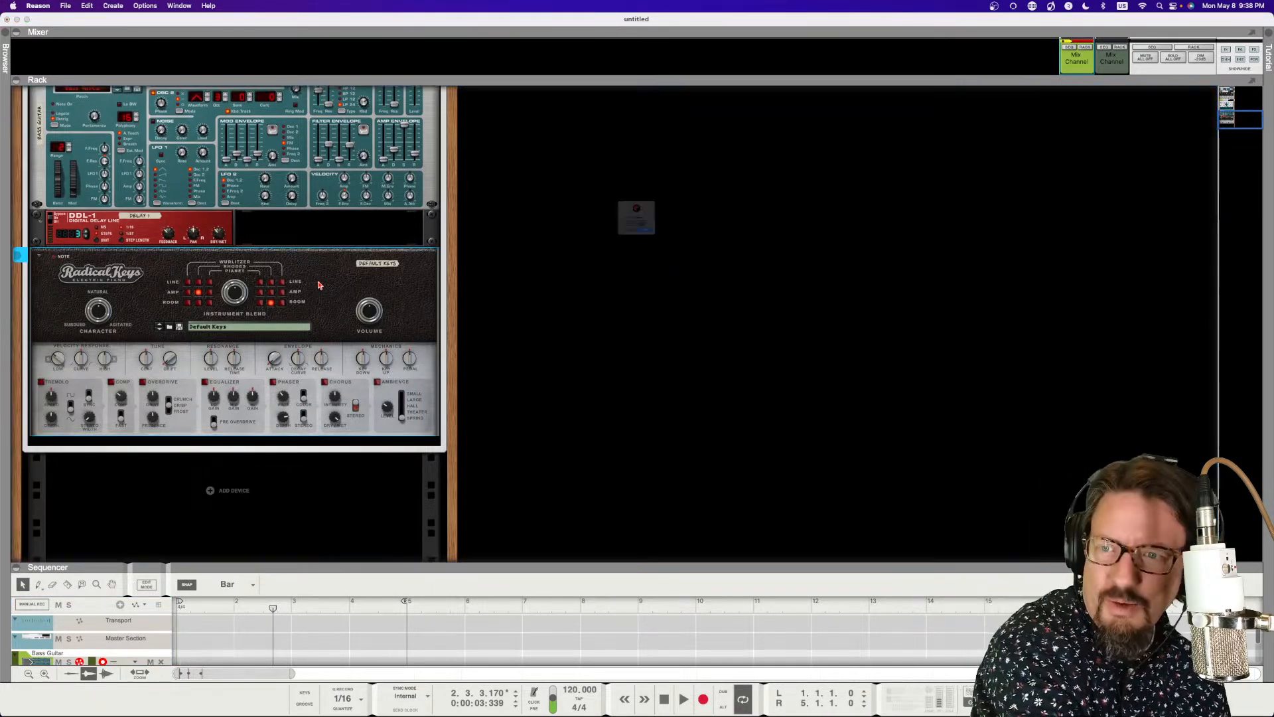
click(693, 261)
key(super+z)
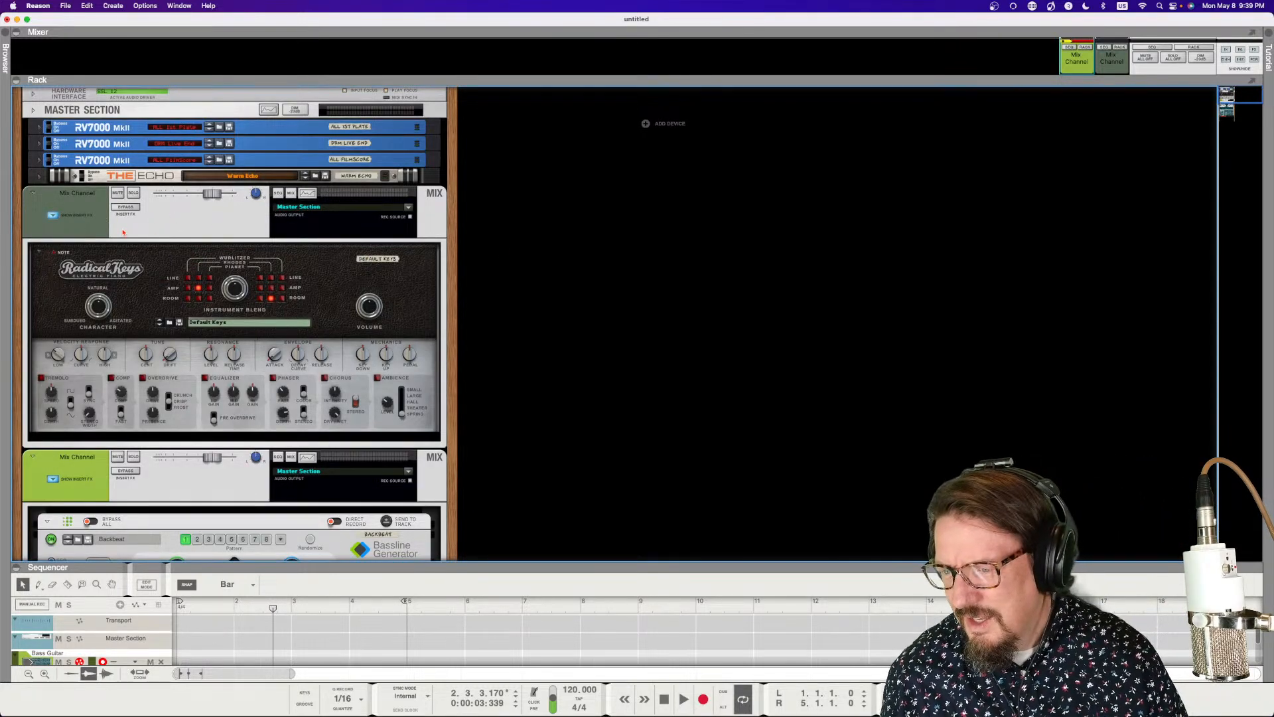
- Mute the mix channel above the Bassline Generator and select the mix channel that holds Radical Keys
click(235, 230)
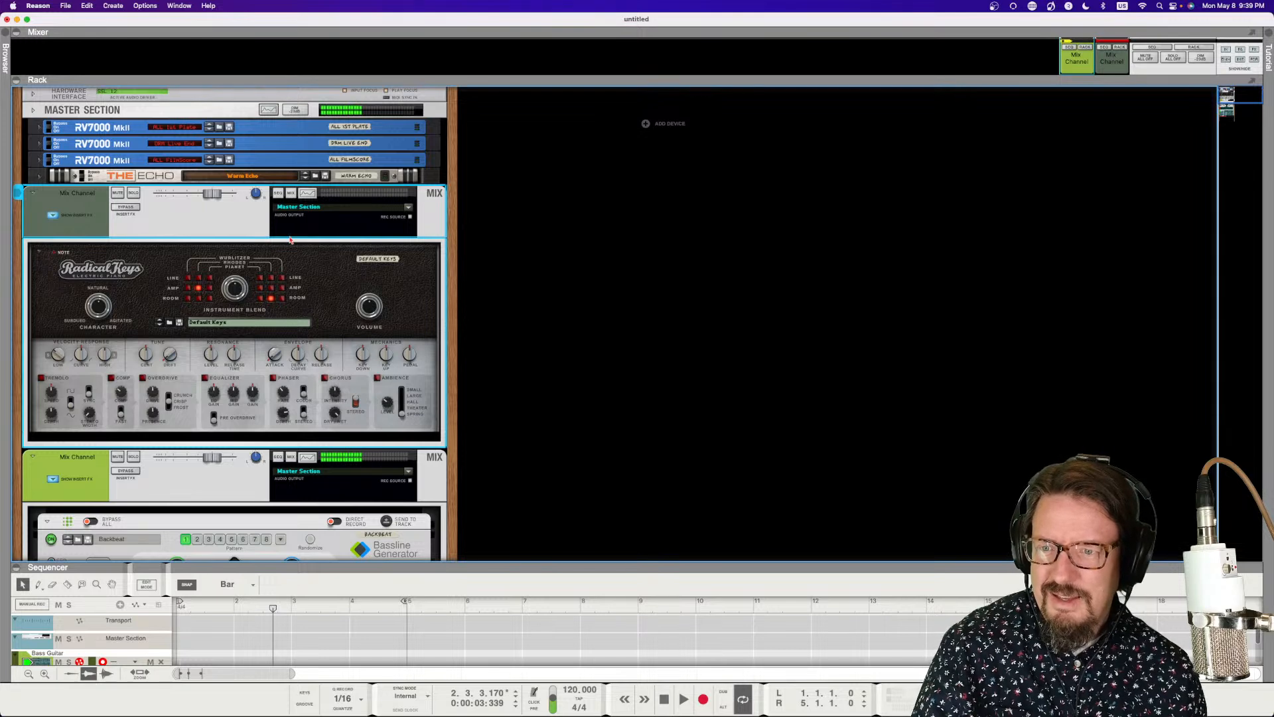
click(166, 494)
click(116, 457)
click(201, 207)
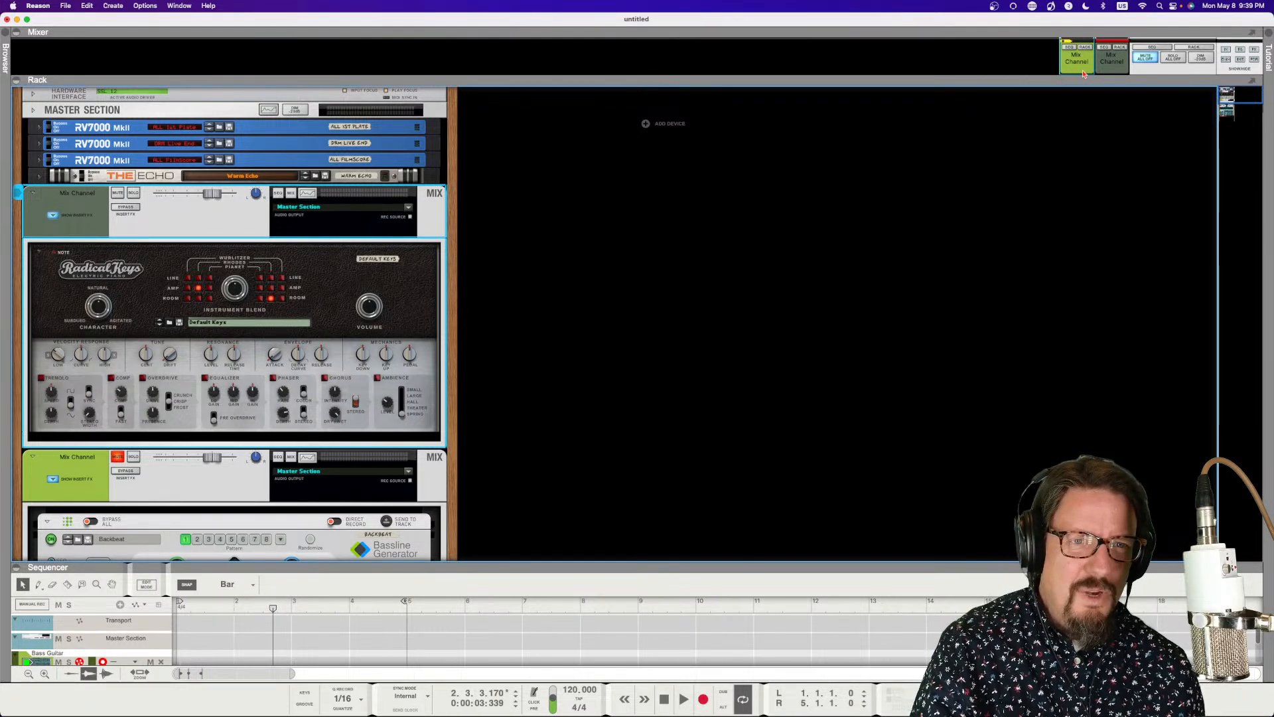
- Enlarge the mixer to examine the second mix channel's strip down to its fader, and give the space back to the sequencer
drag(1065, 92, 1026, 514)
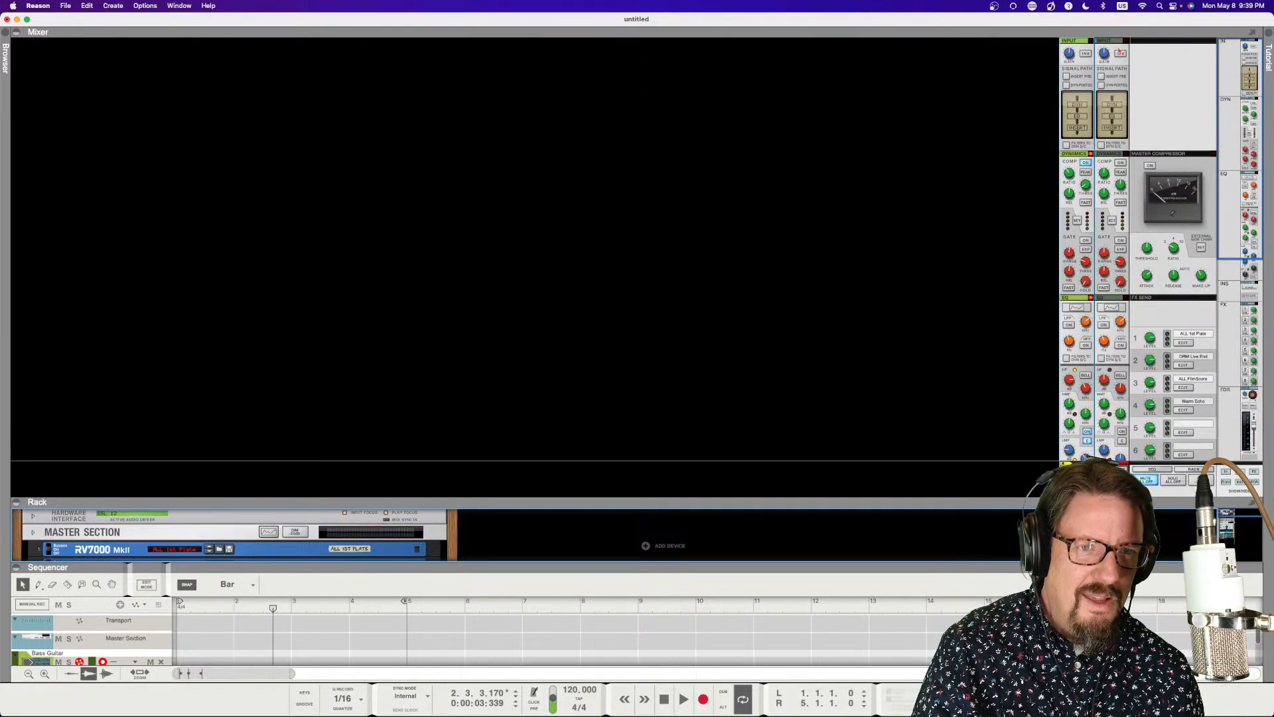
click(1114, 43)
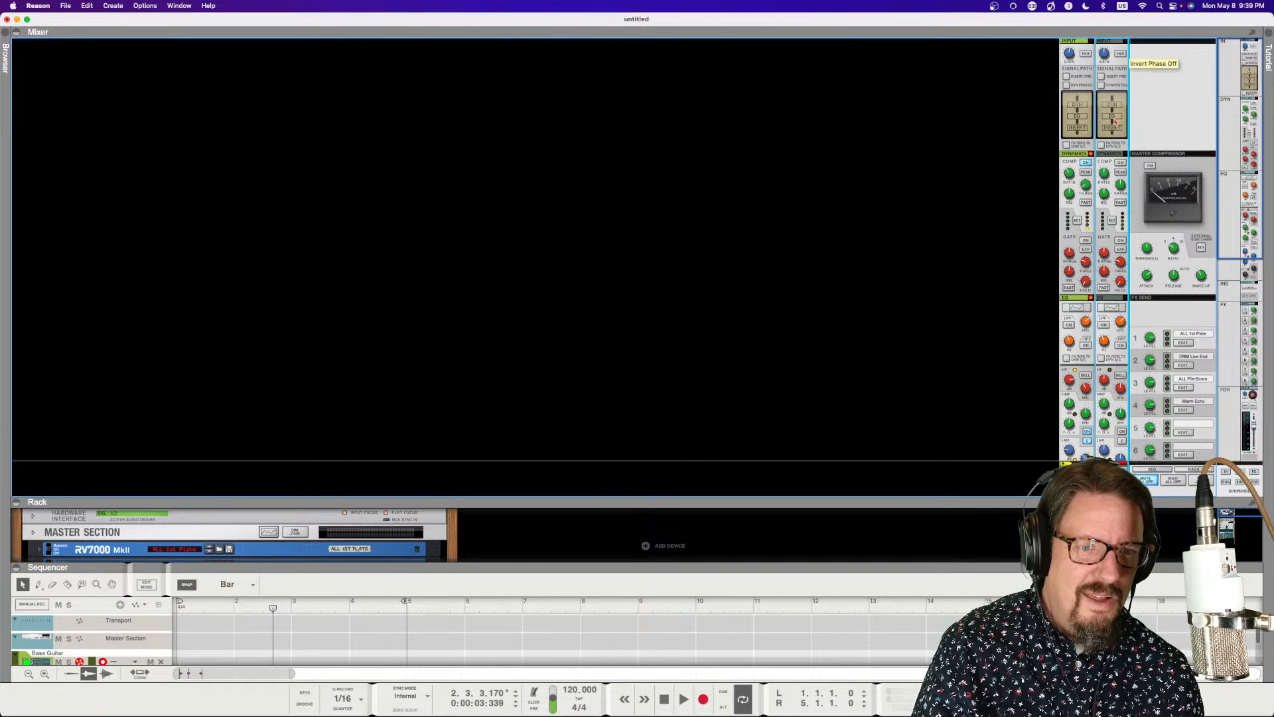
scroll(1119, 246, down, 10)
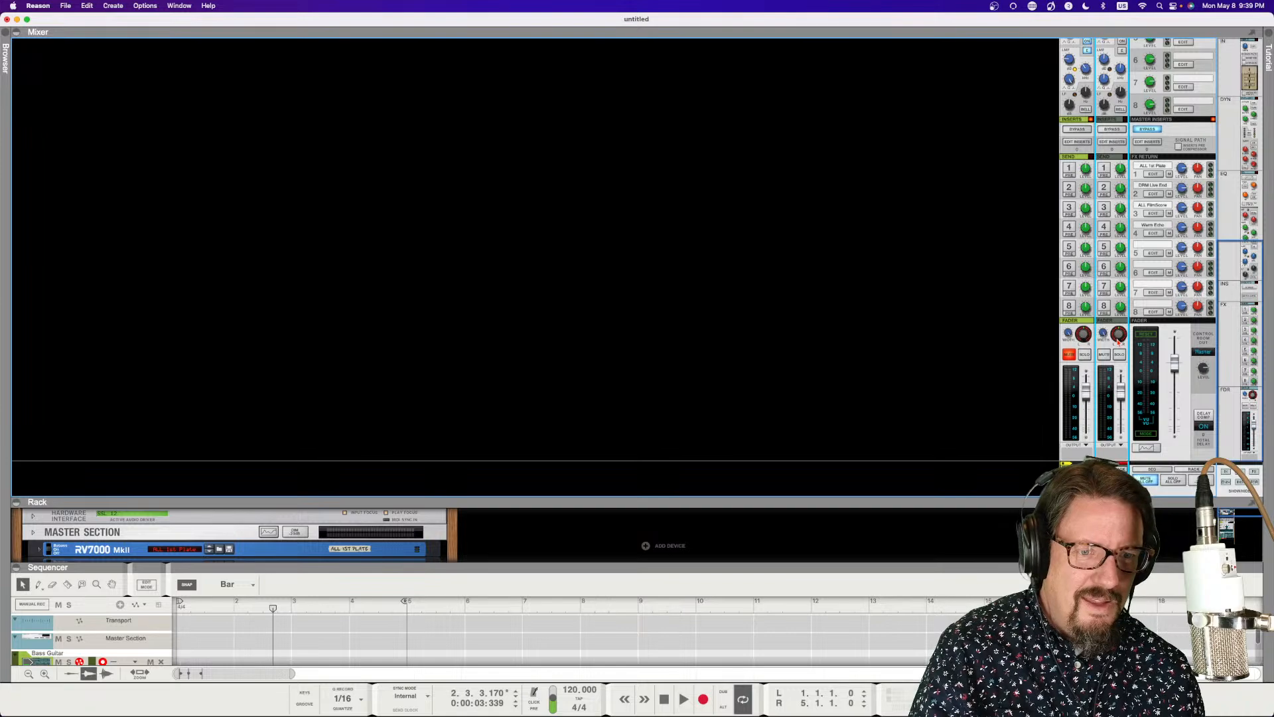
drag(578, 501, 577, 200)
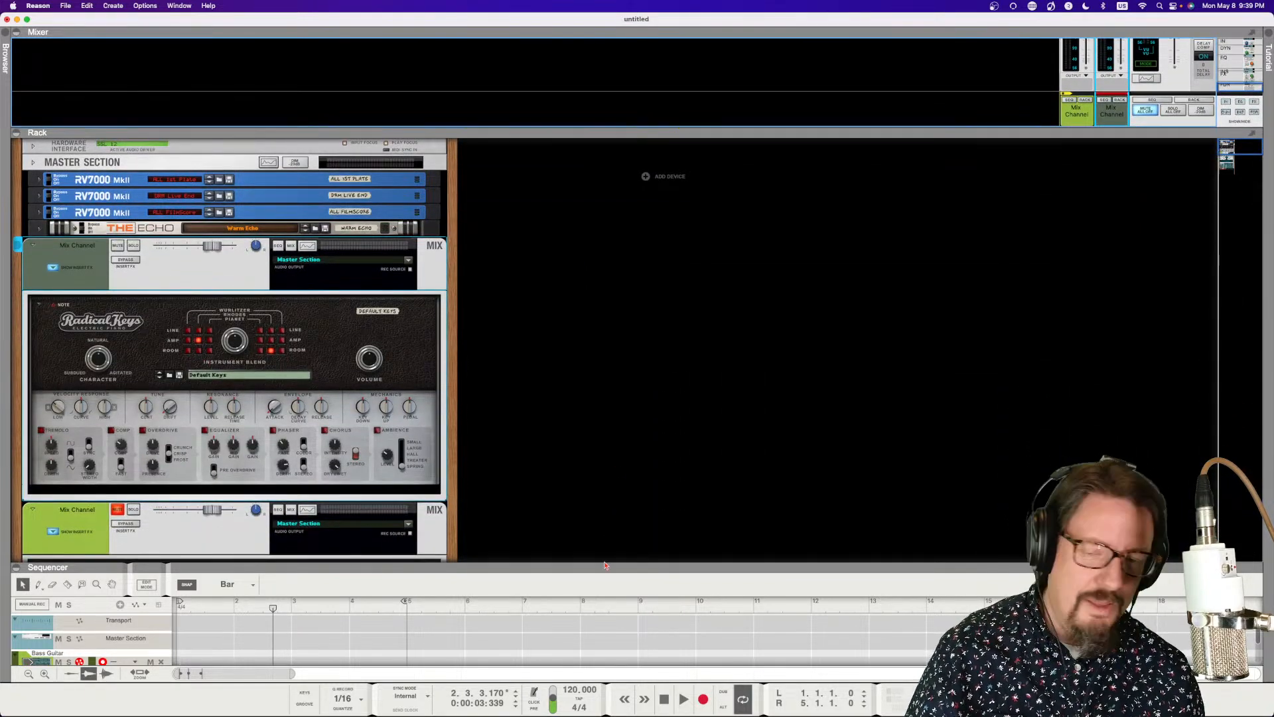
drag(600, 556, 648, 226)
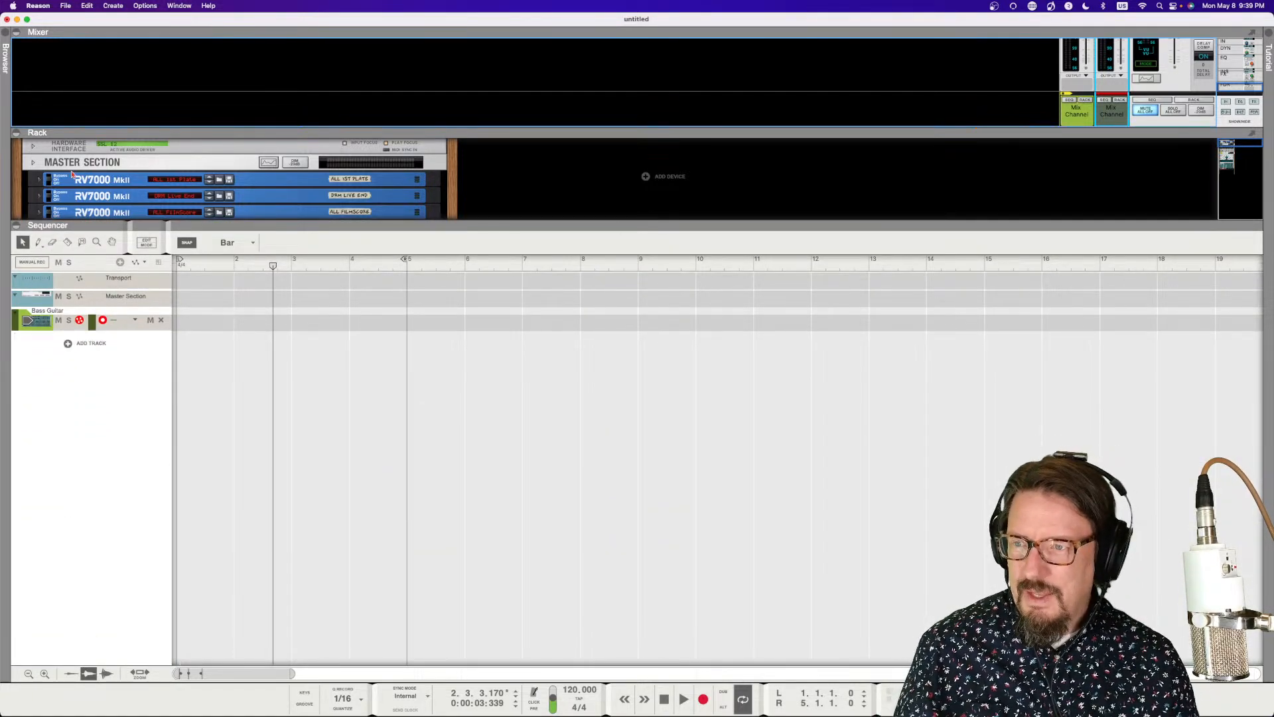
- Show the browser and add Radical Keys and the Grain Sample Manipulator from its instruments to the empty track area of the sequencer
click(8, 33)
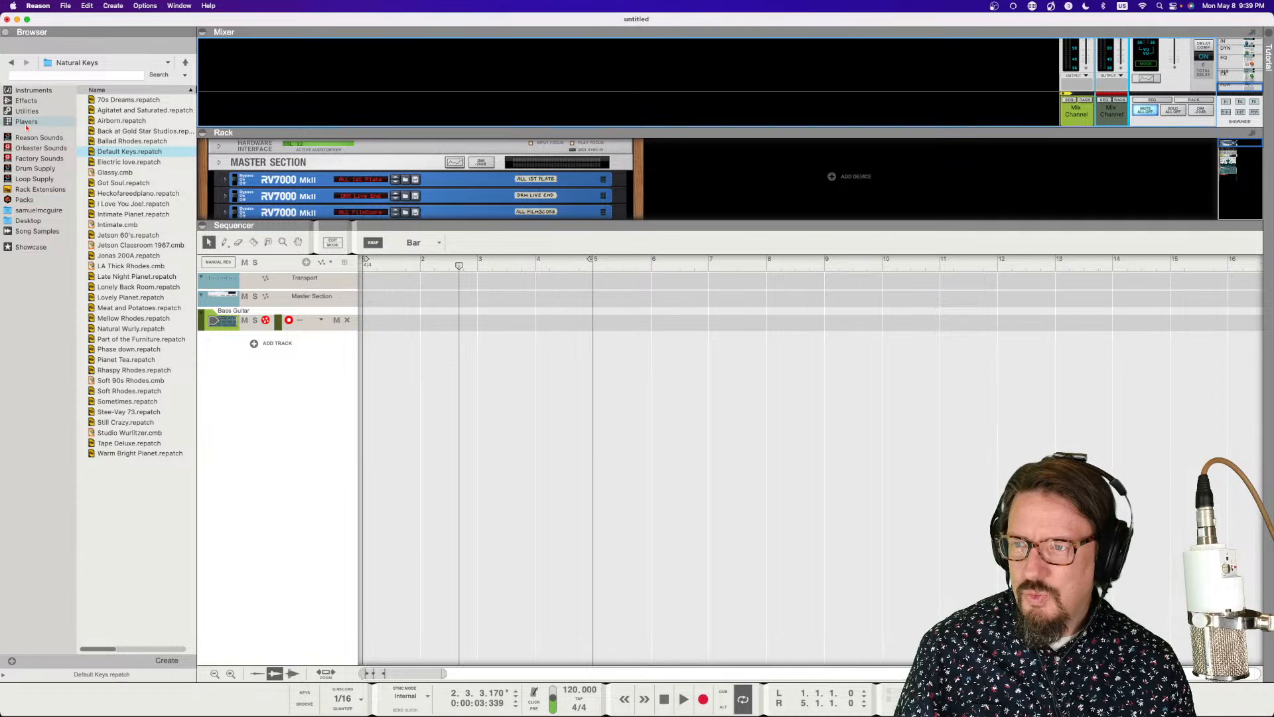
click(26, 101)
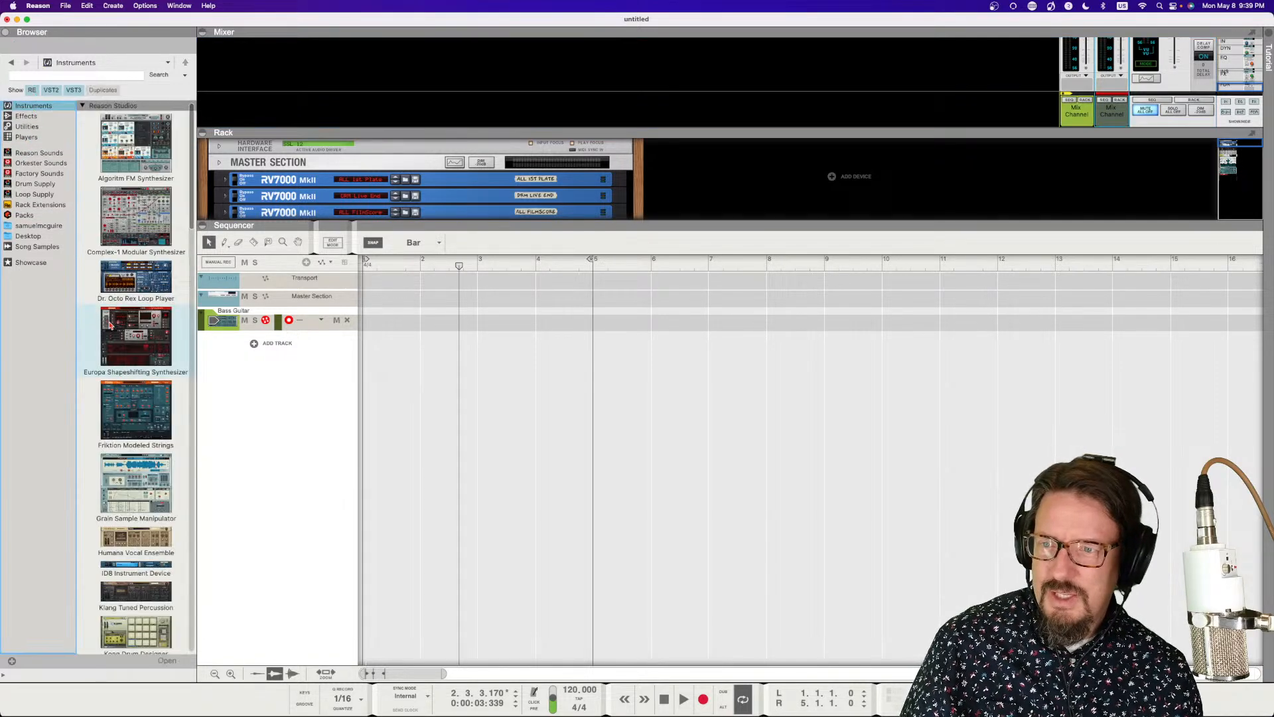
scroll(123, 423, down, 5)
scroll(123, 422, down, 5)
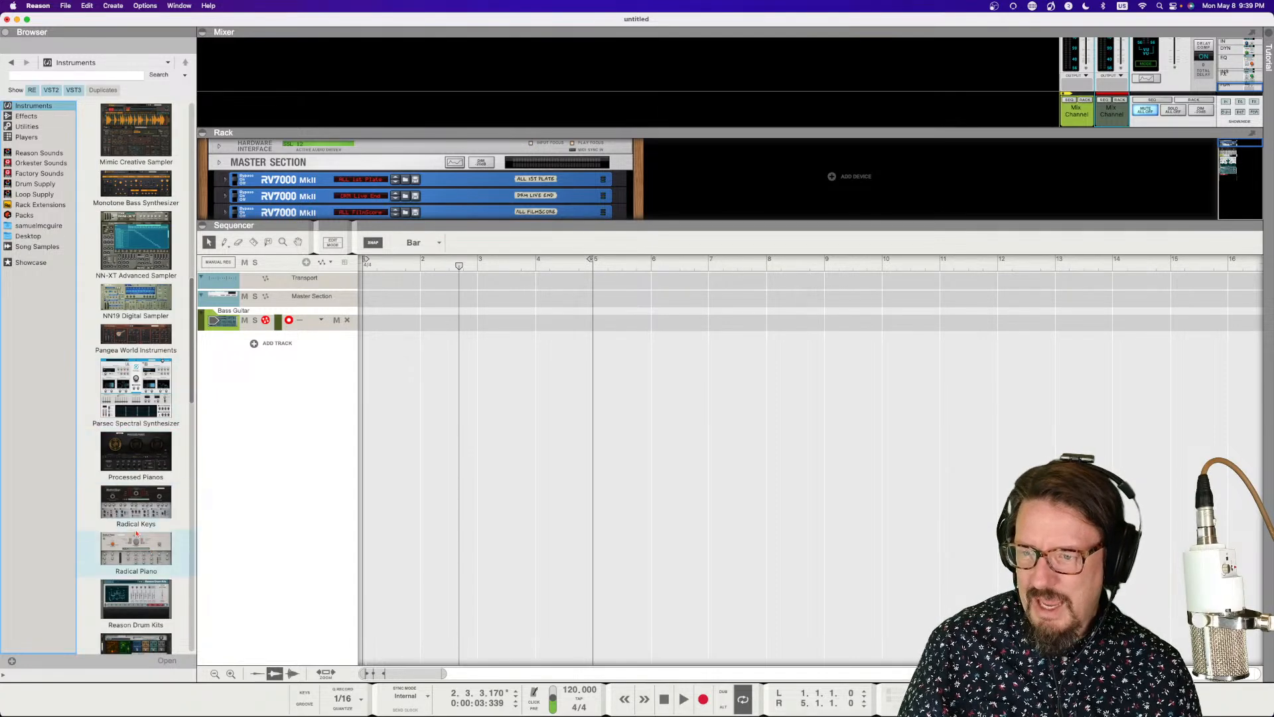
drag(151, 513, 304, 448)
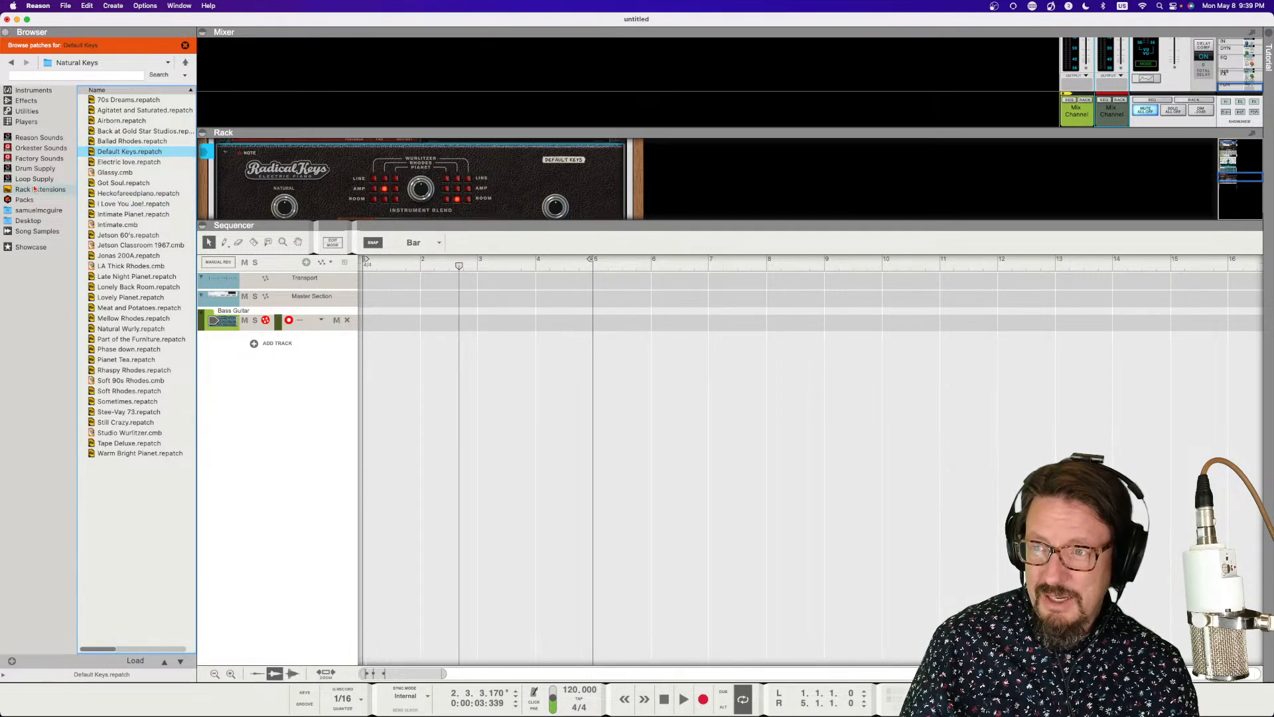
click(31, 90)
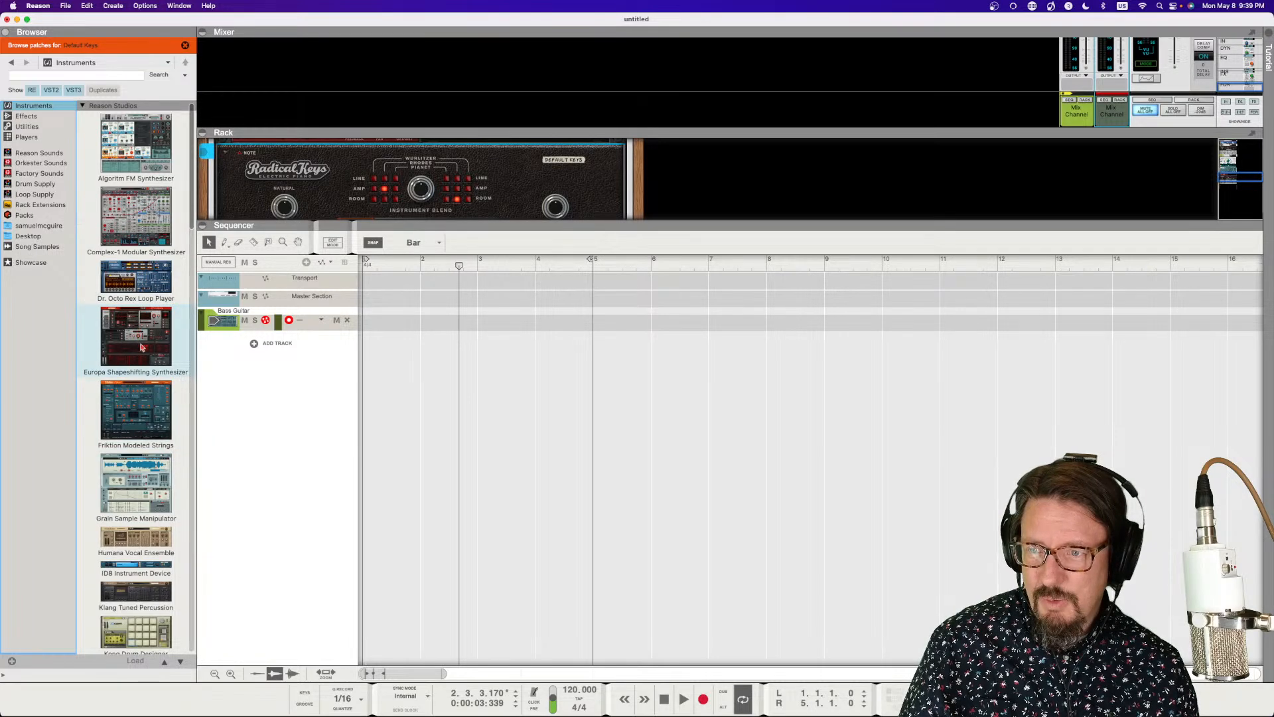
drag(132, 478, 270, 489)
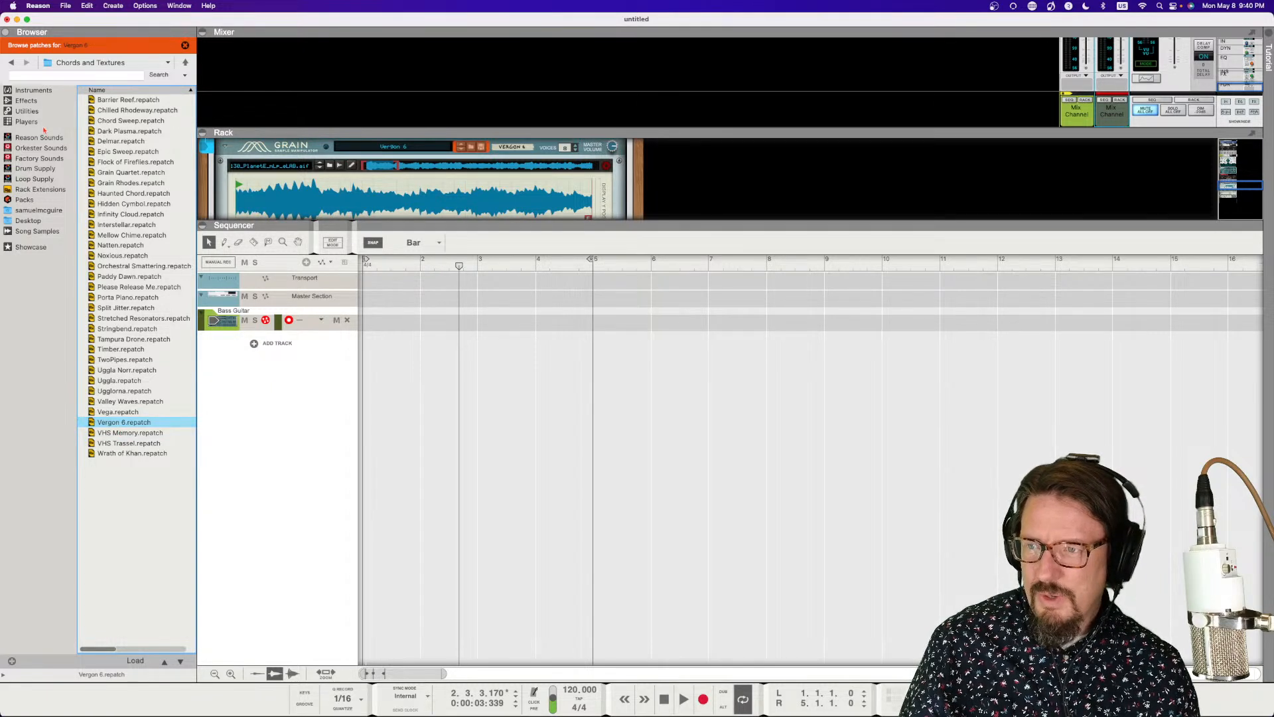
- Add the Algoritm FM Synthesizer from the browser at the Bass Guitar track in the track list, and delete it again
click(32, 90)
drag(134, 155, 262, 310)
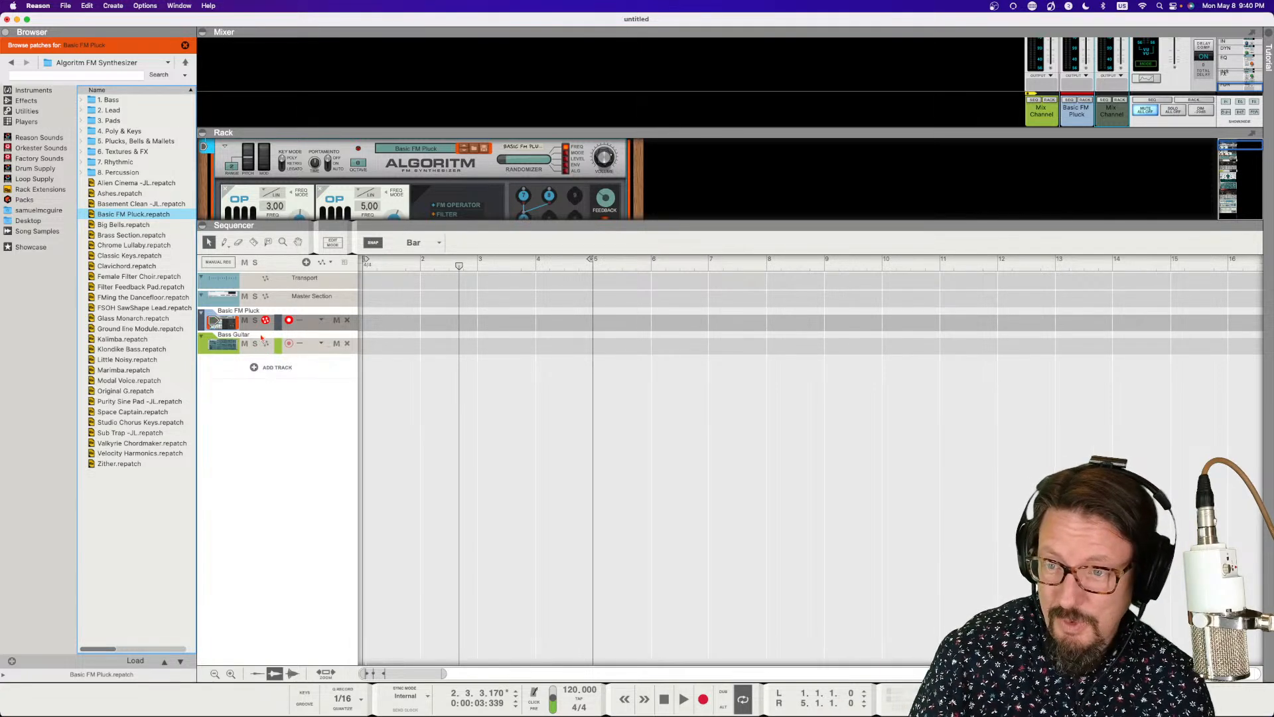
key(BackSpace)
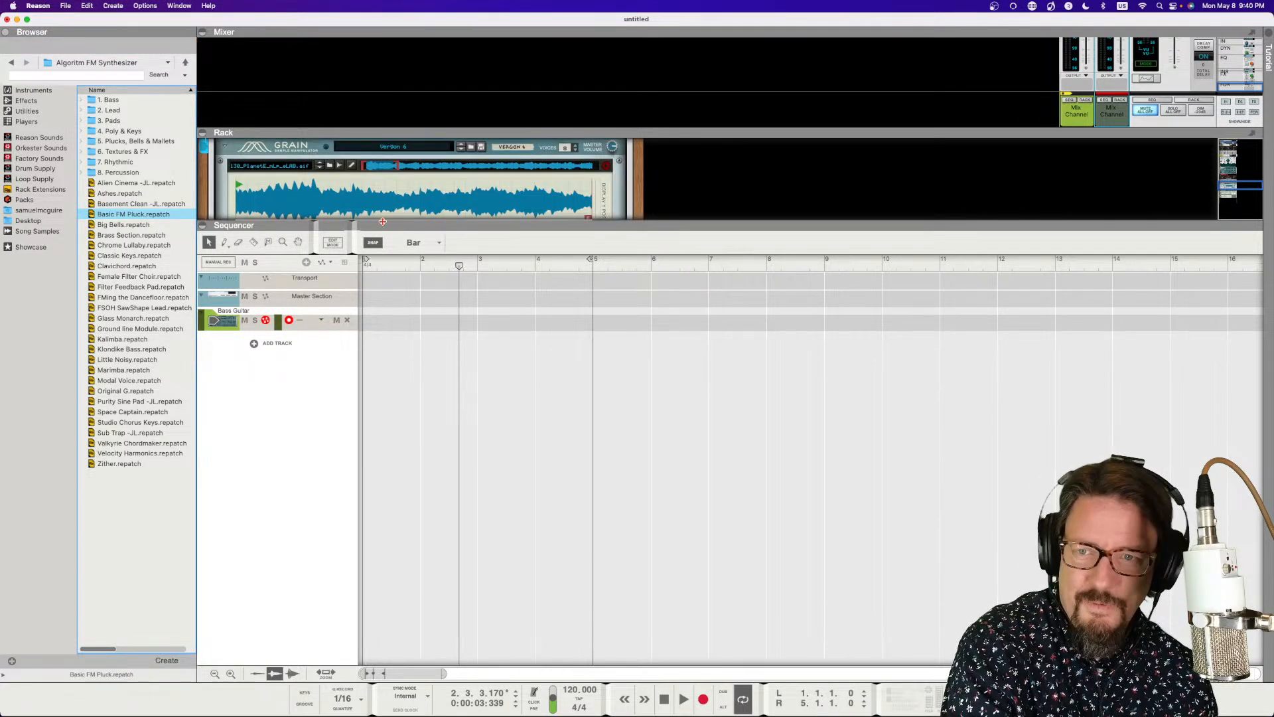
- Hide the sequencer and delete the Grain Sample Manipulator beneath Radical Keys in the rack
click(203, 226)
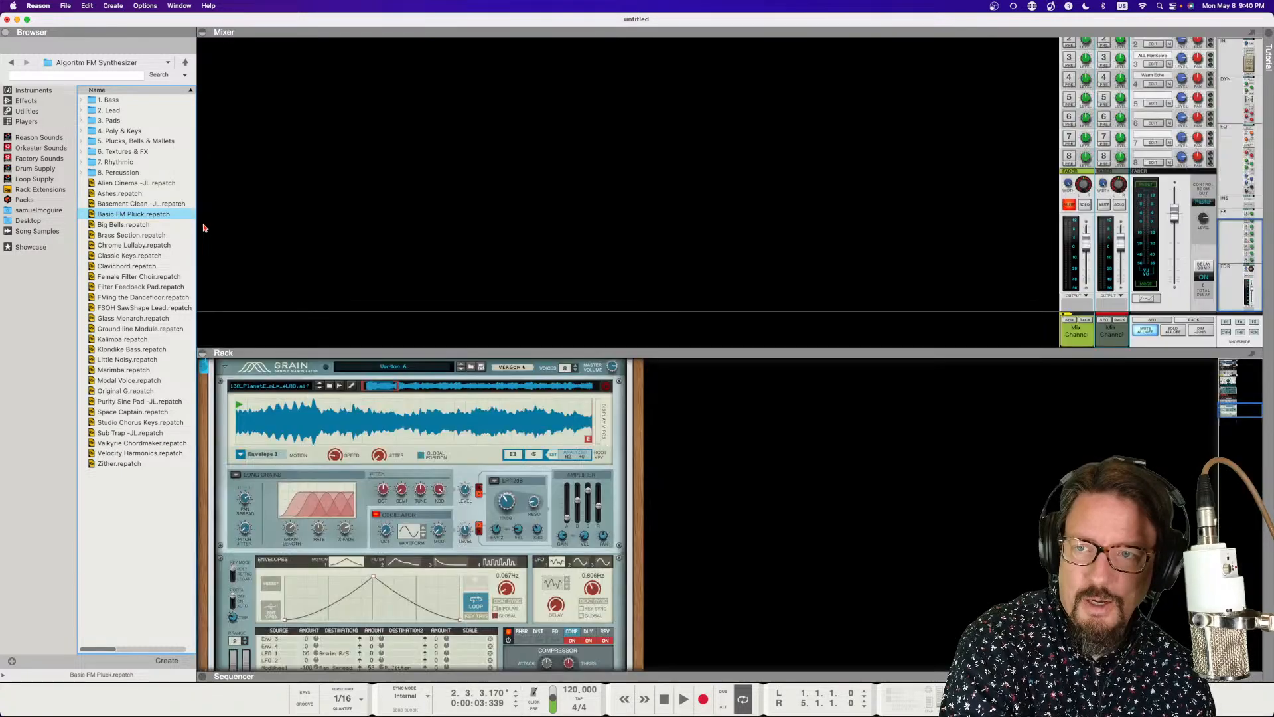
scroll(448, 476, down, 2)
scroll(447, 473, up, 10)
scroll(444, 469, down, 7)
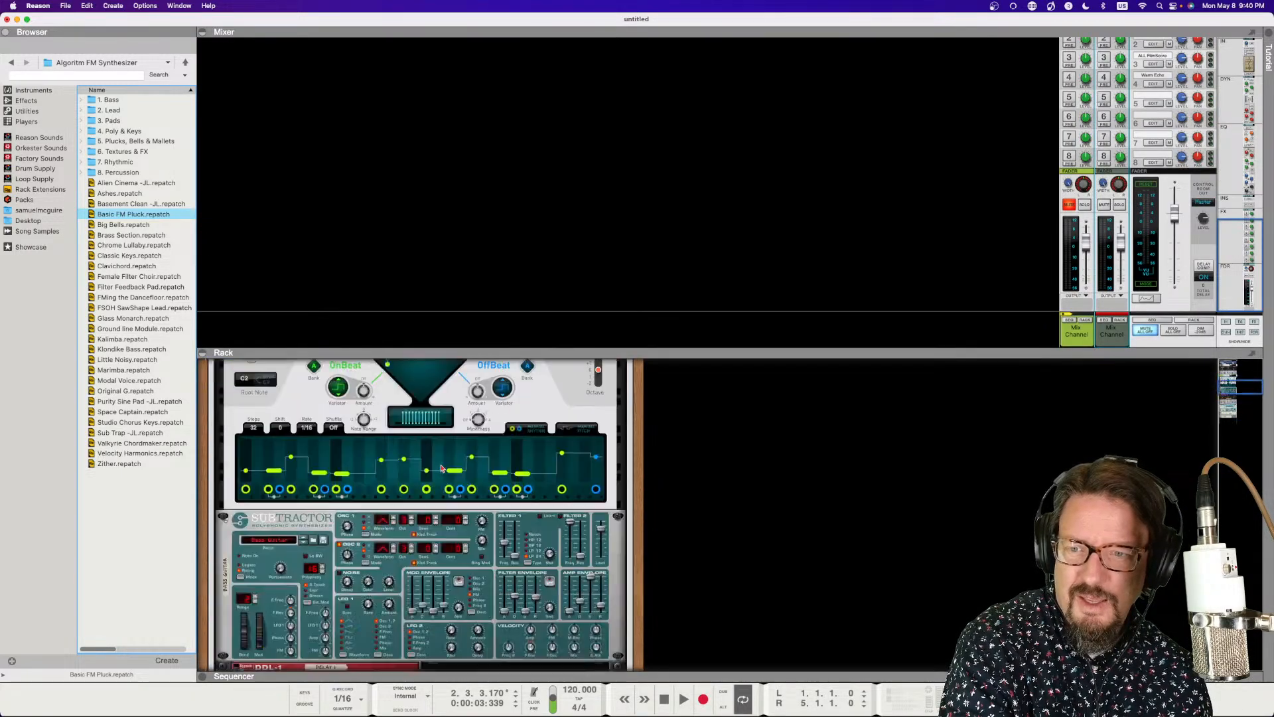
click(305, 565)
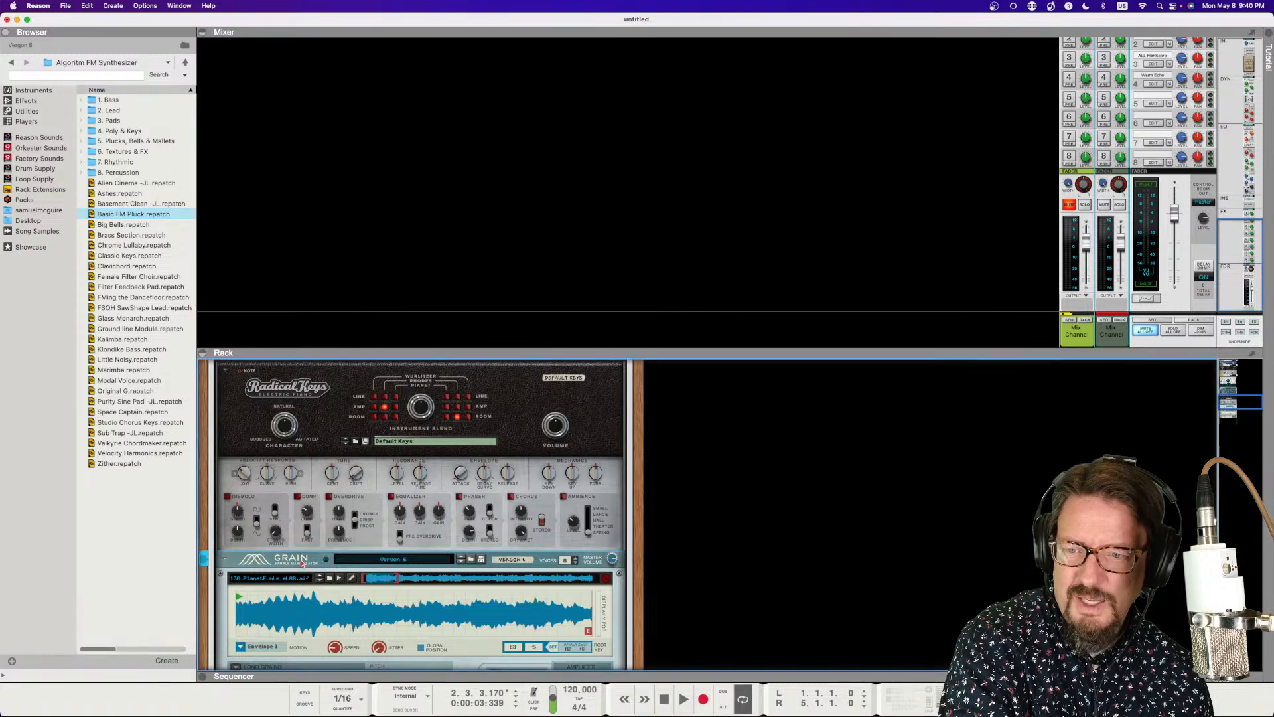
key(Delete)
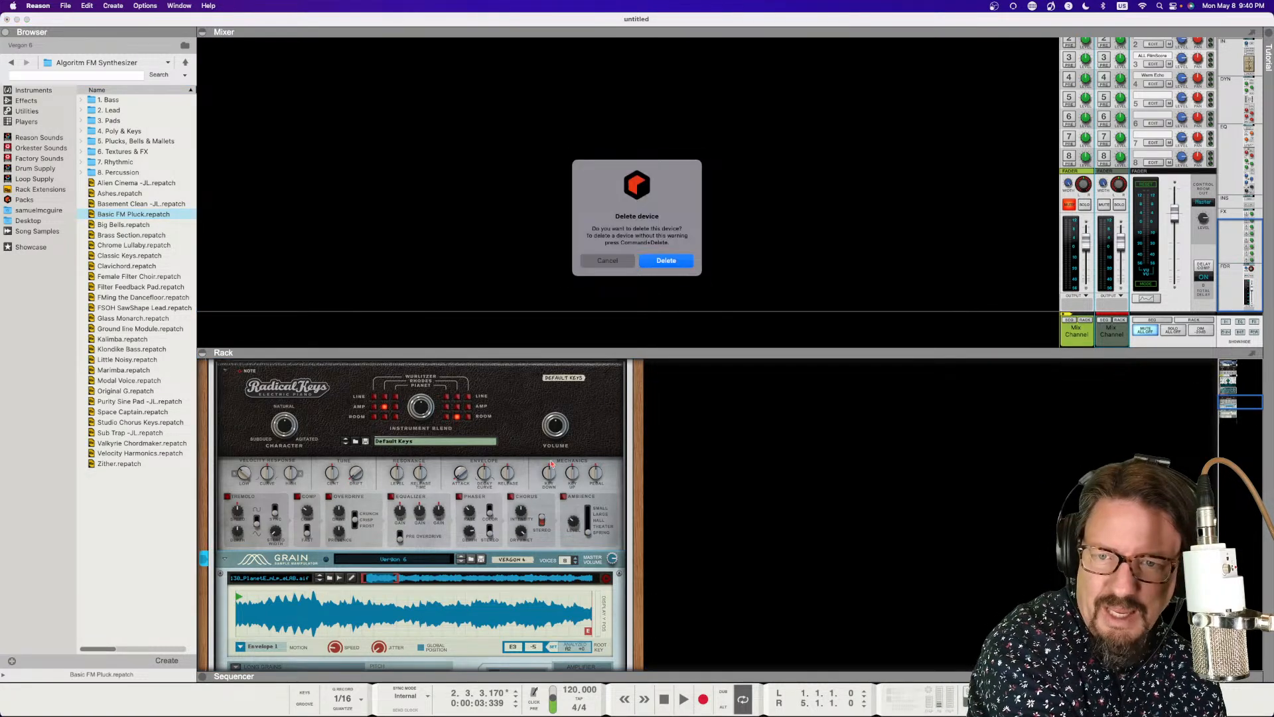
click(666, 260)
- Delete the Radical Keys device beneath the DDL-1 delay in the rack
scroll(503, 528, up, 5)
click(531, 575)
key(Delete)
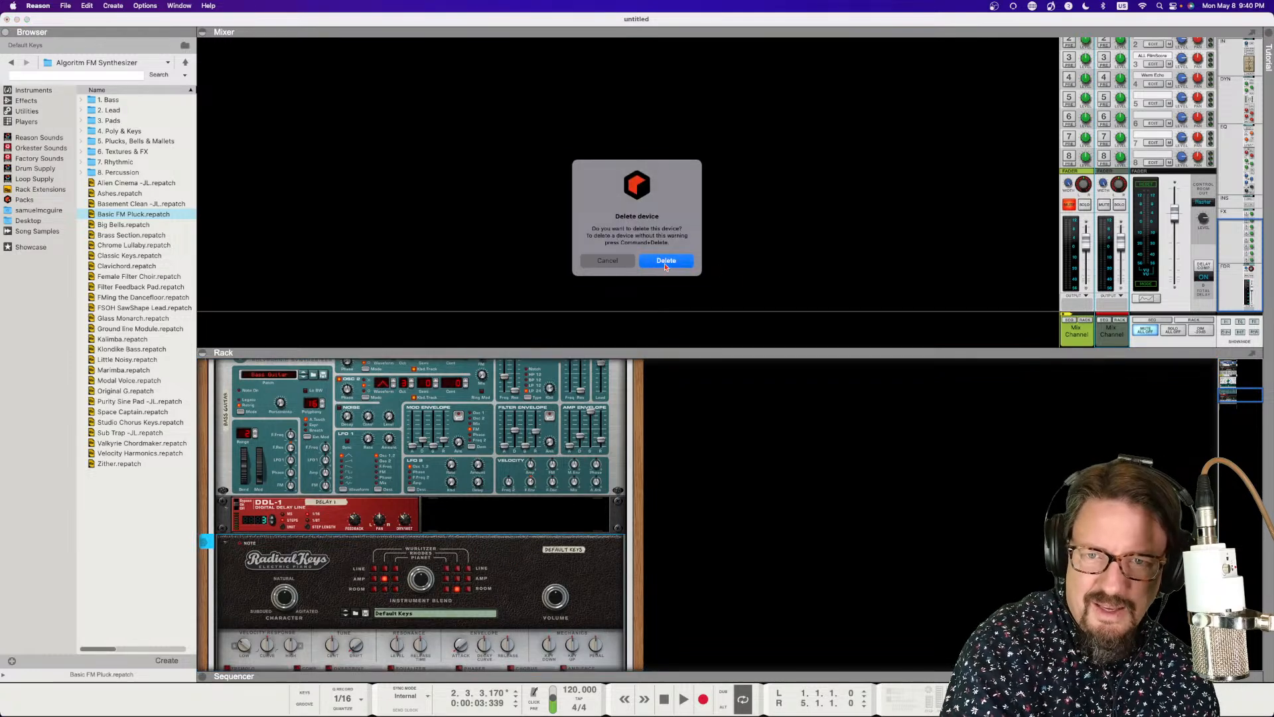
click(665, 260)
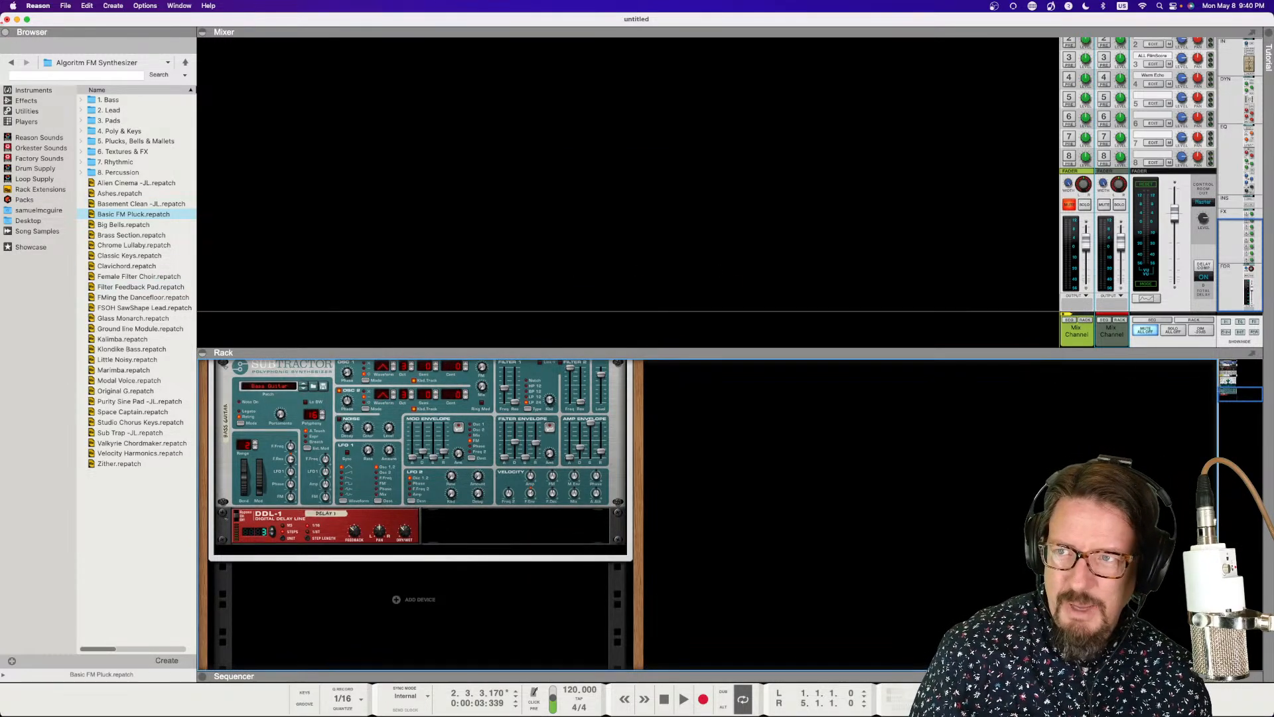
- Show the browser's instruments and the sequencer, and add Radical Keys above the Bass Guitar track in the track list
click(24, 93)
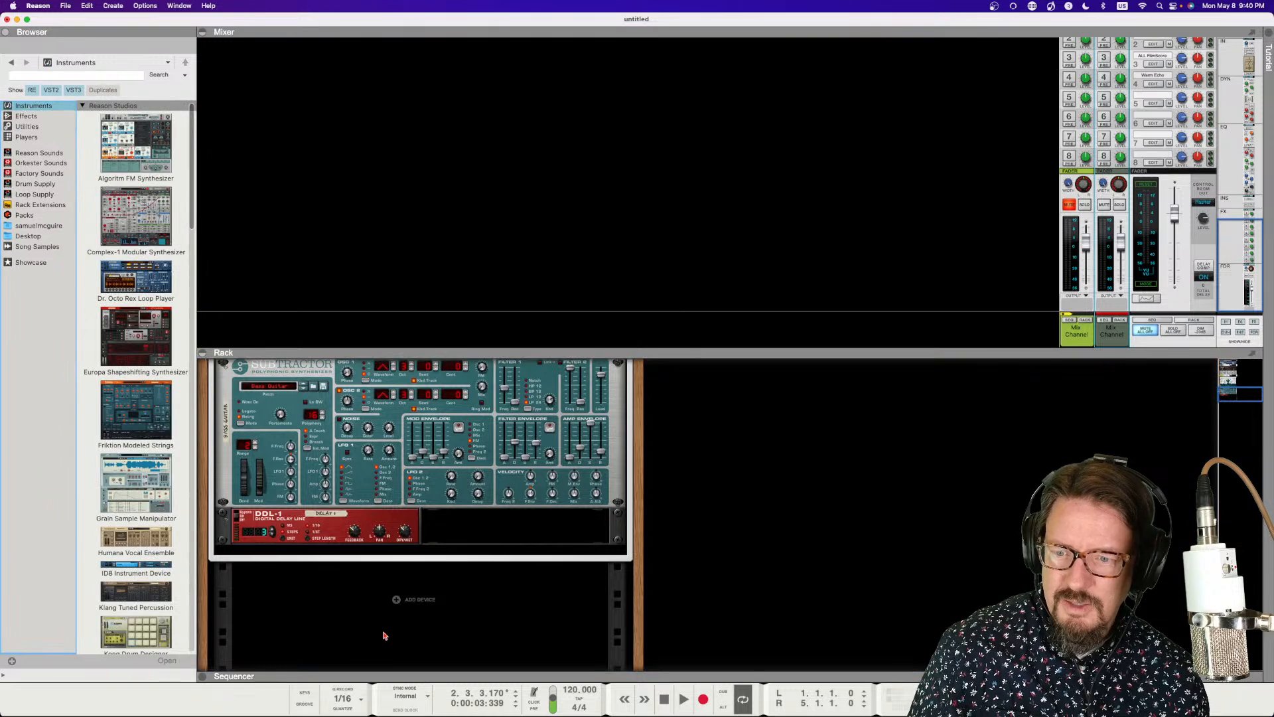
key(F7)
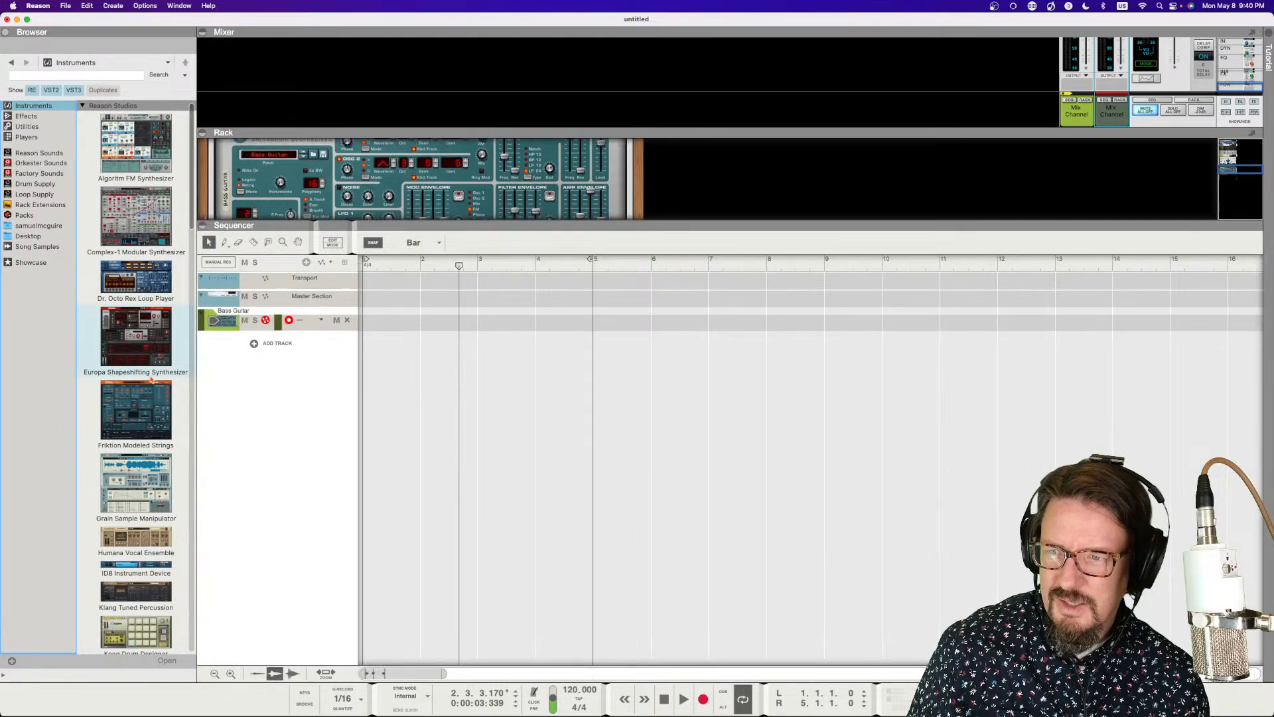
scroll(151, 419, down, 4)
scroll(151, 418, down, 13)
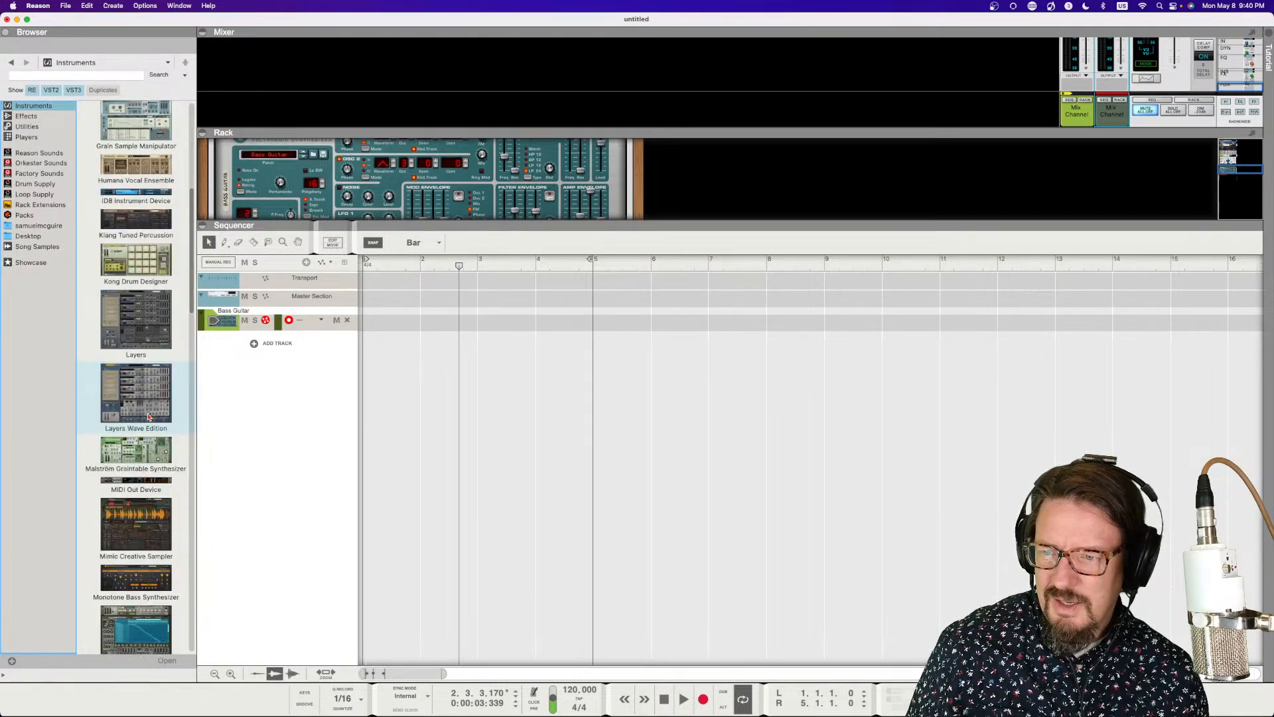
scroll(141, 467, down, 2)
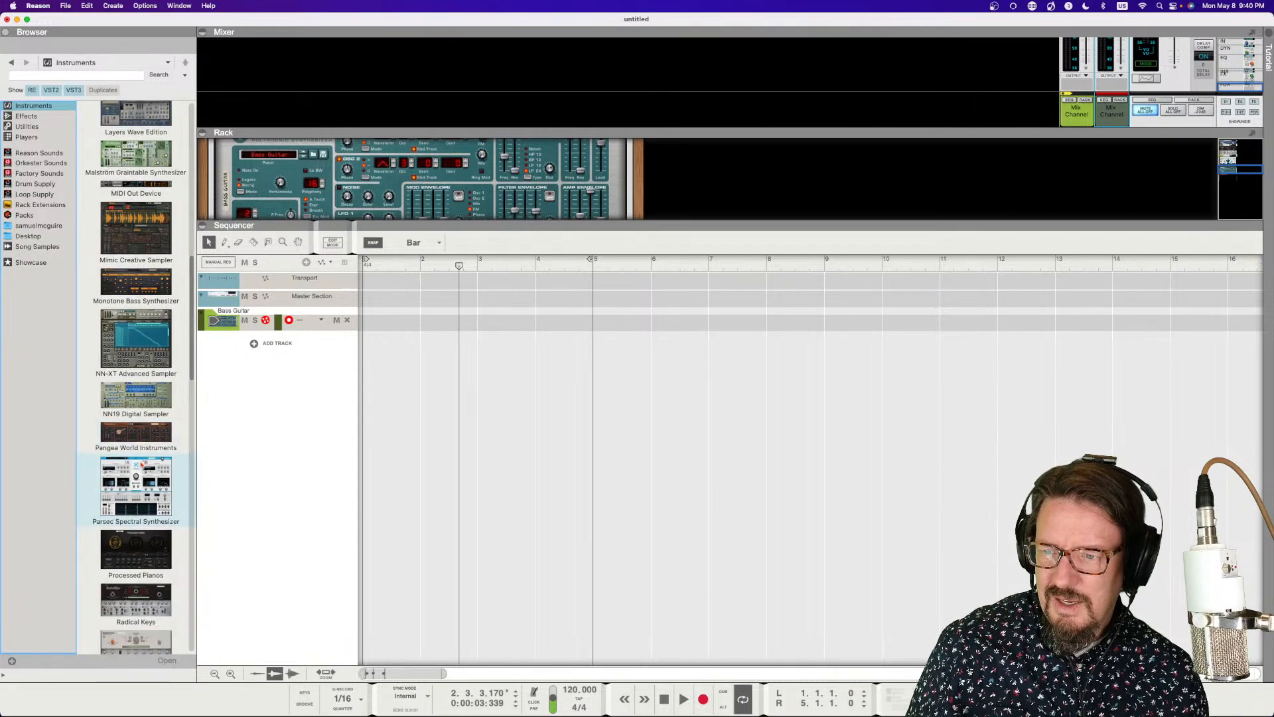
click(142, 566)
drag(142, 566, 280, 304)
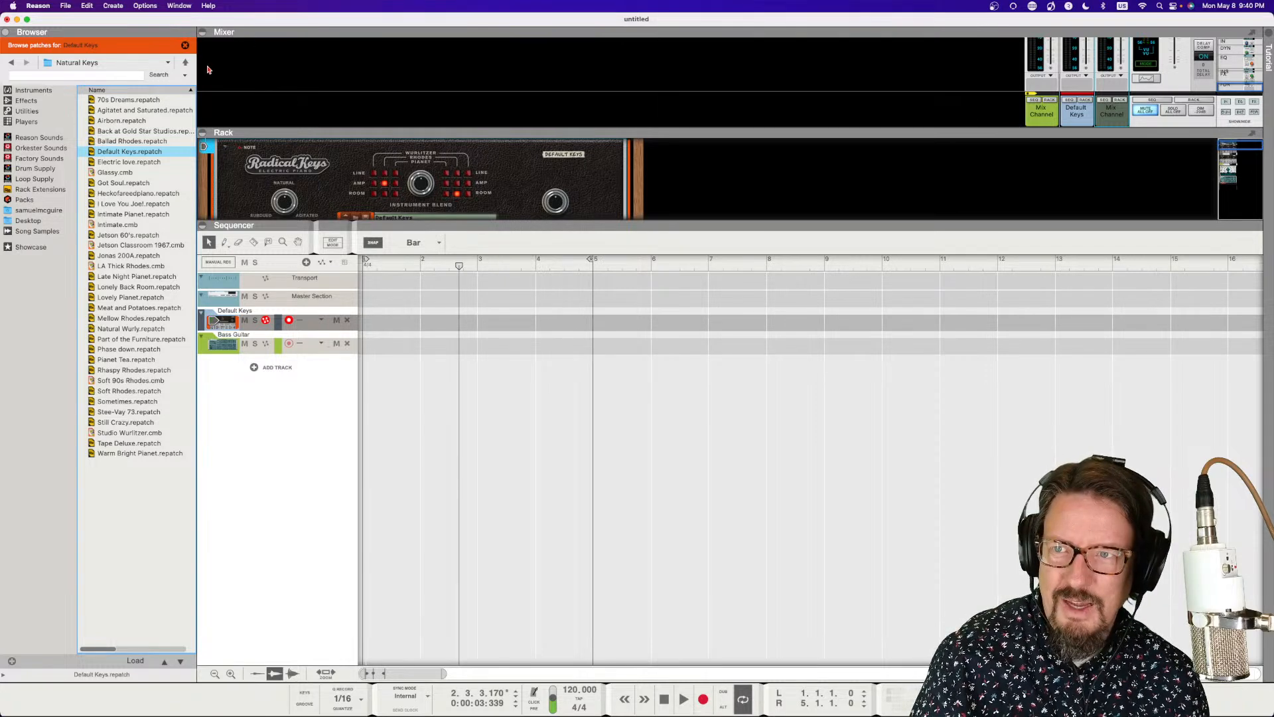
- Hide the sequencer, start playback and unmute the bass instrument's green mix channel in the mixer
click(204, 226)
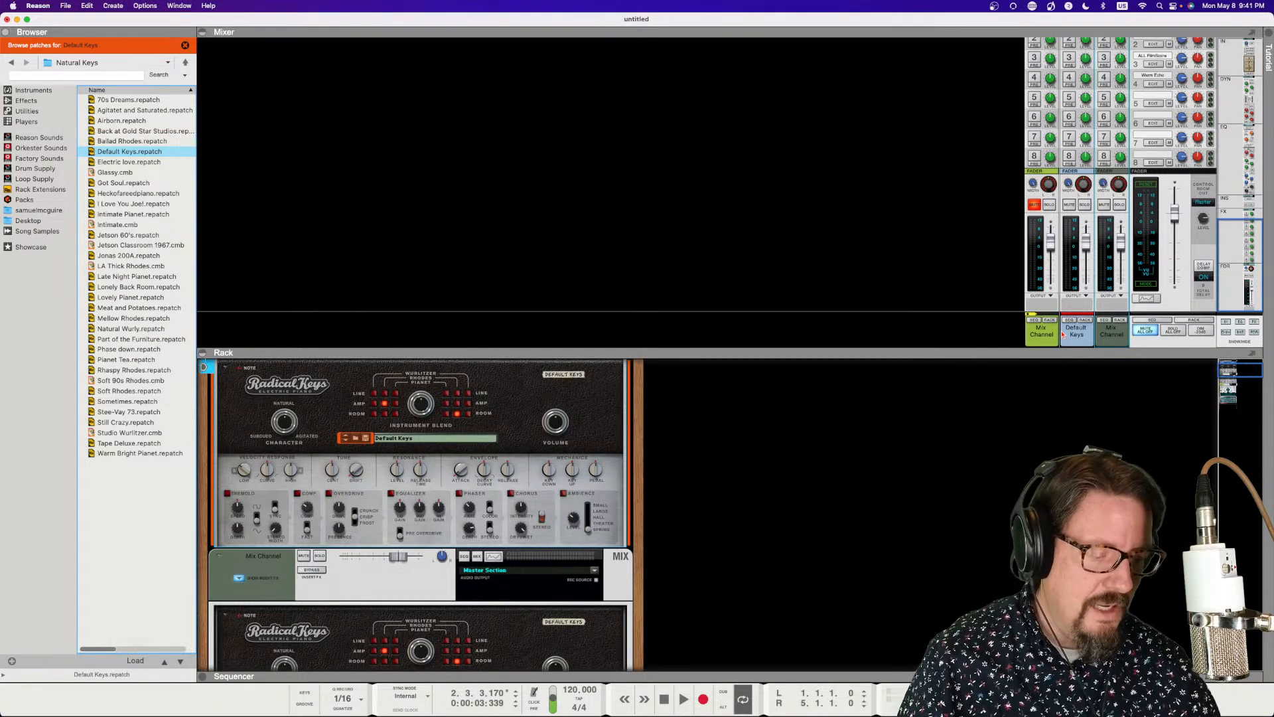
key(space)
click(1104, 77)
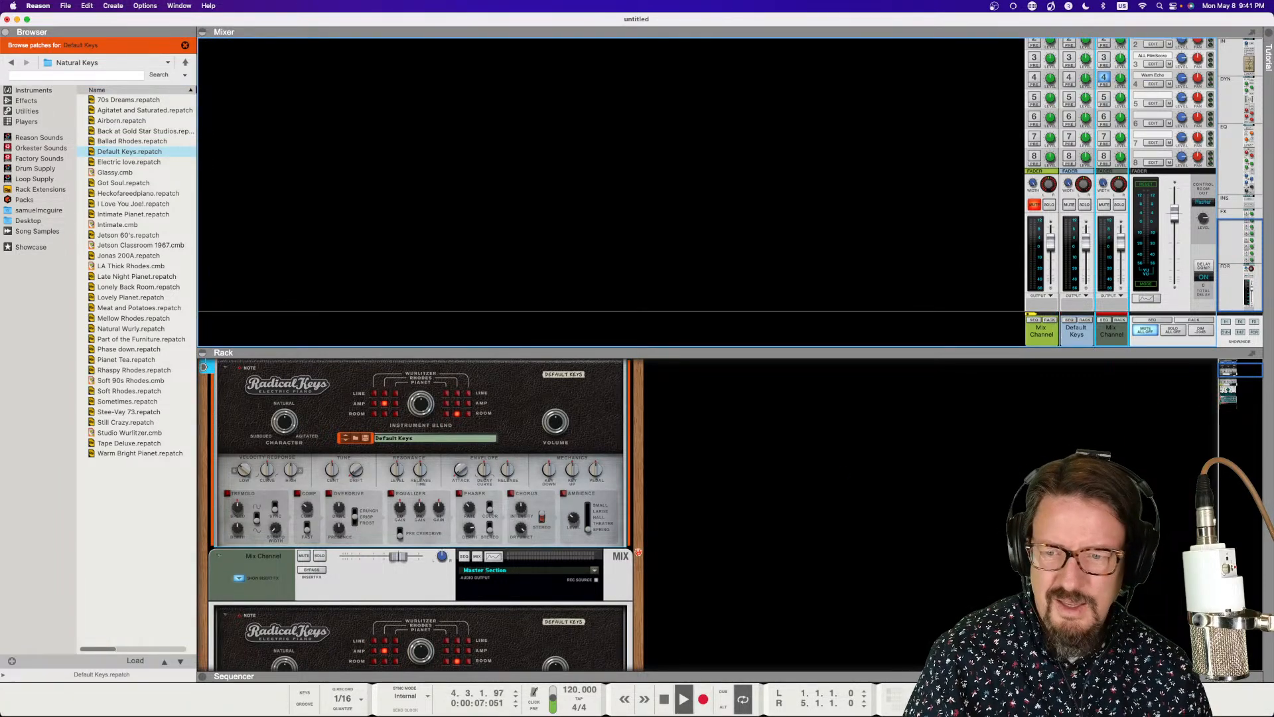
click(1035, 205)
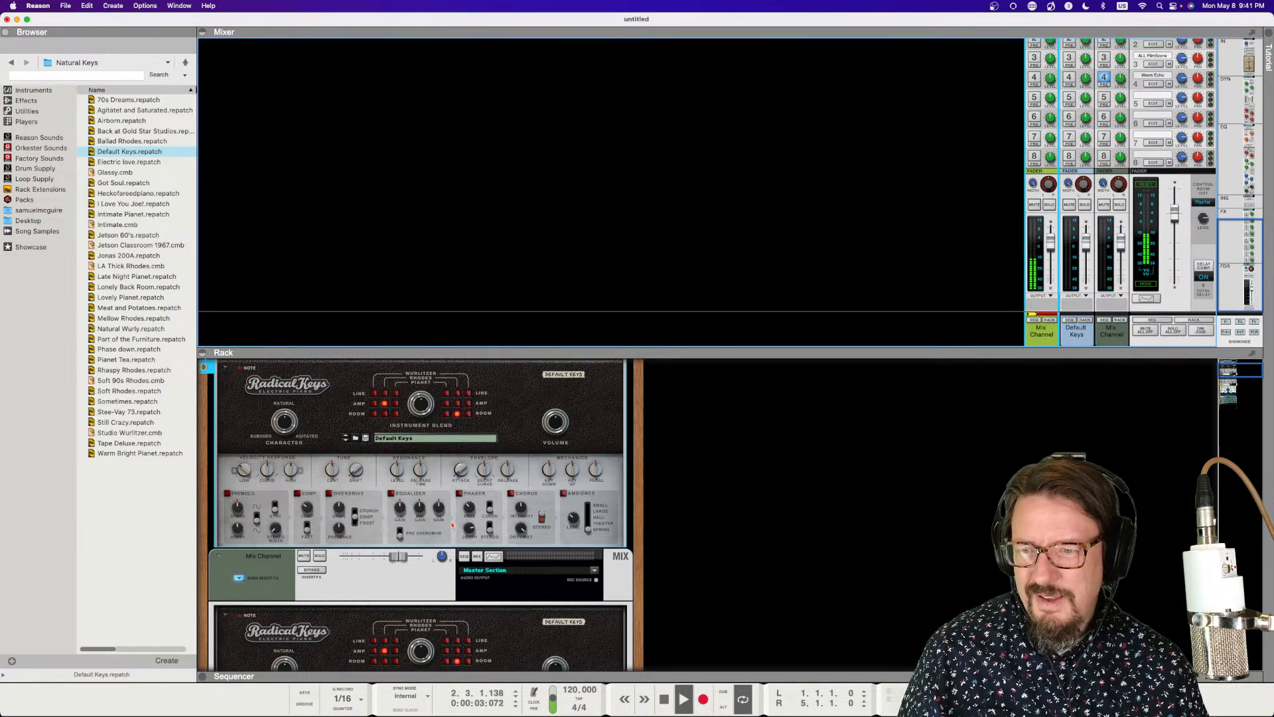
- Delete the lower, unused Mix Channel in the rack together with the Radical Keys device beneath it
scroll(454, 522, down, 2)
scroll(451, 525, up, 5)
scroll(449, 524, down, 5)
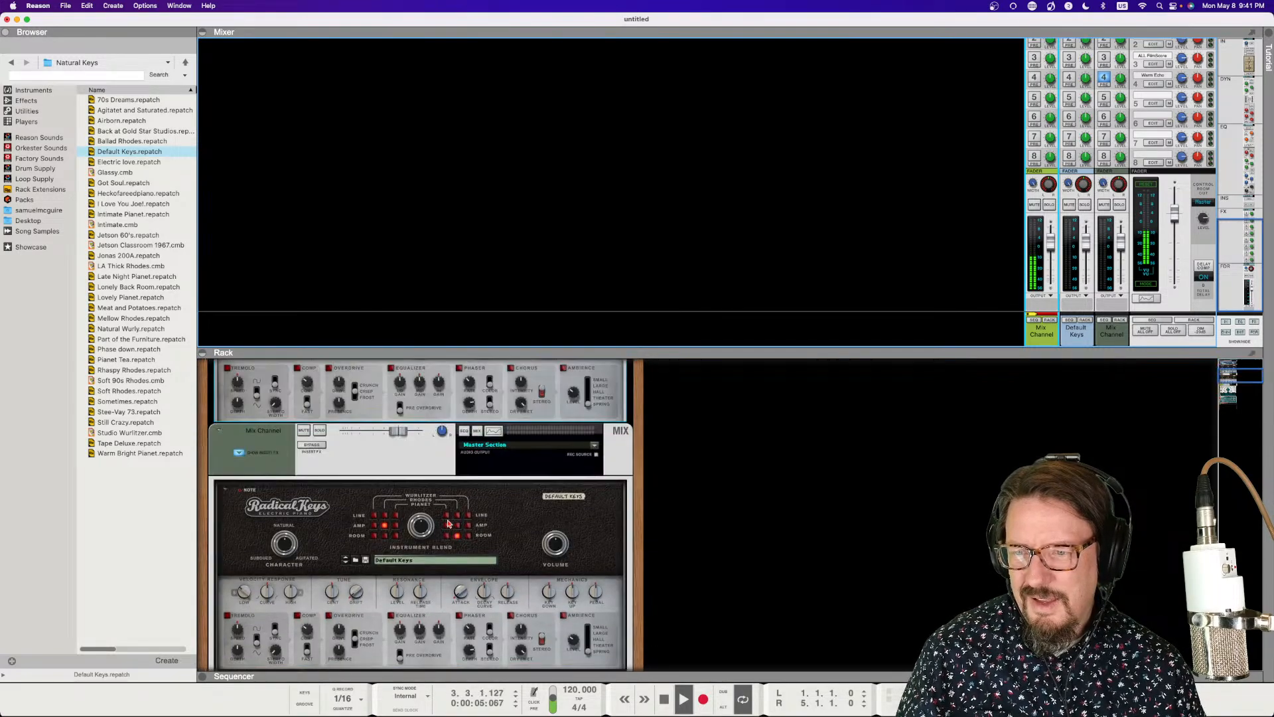
scroll(449, 523, down, 6)
scroll(448, 523, up, 7)
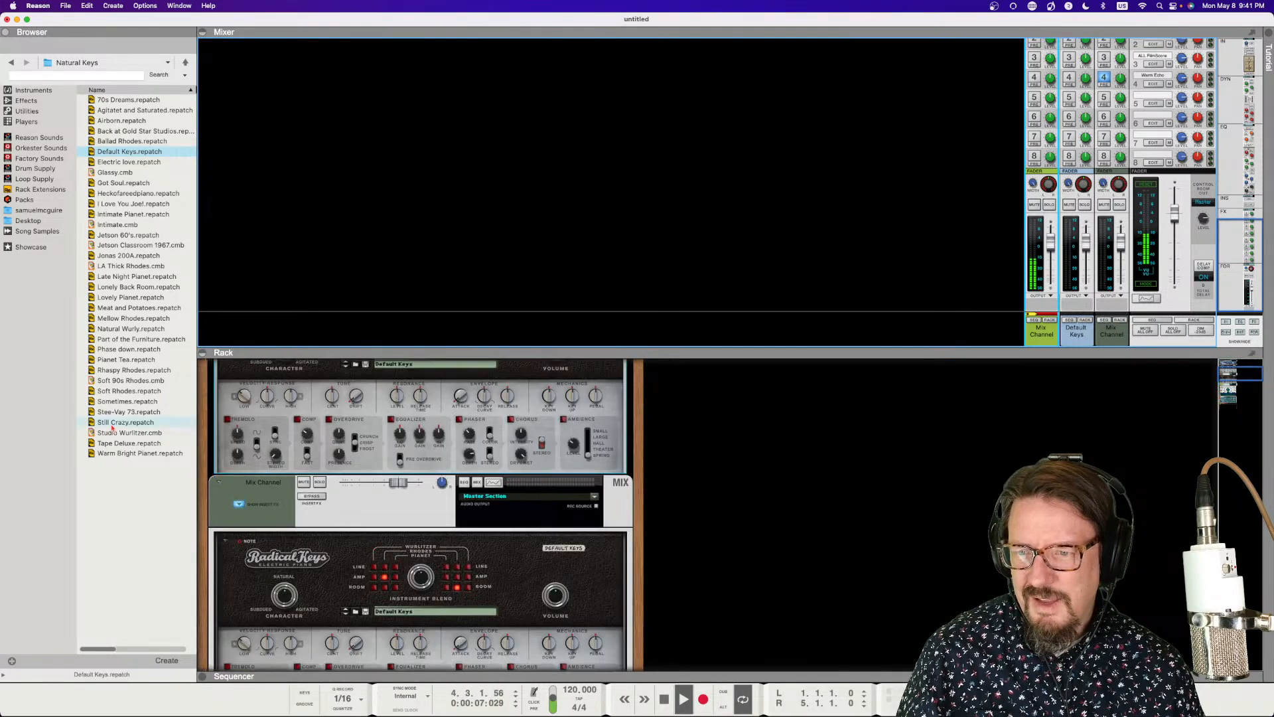
click(267, 486)
key(Delete)
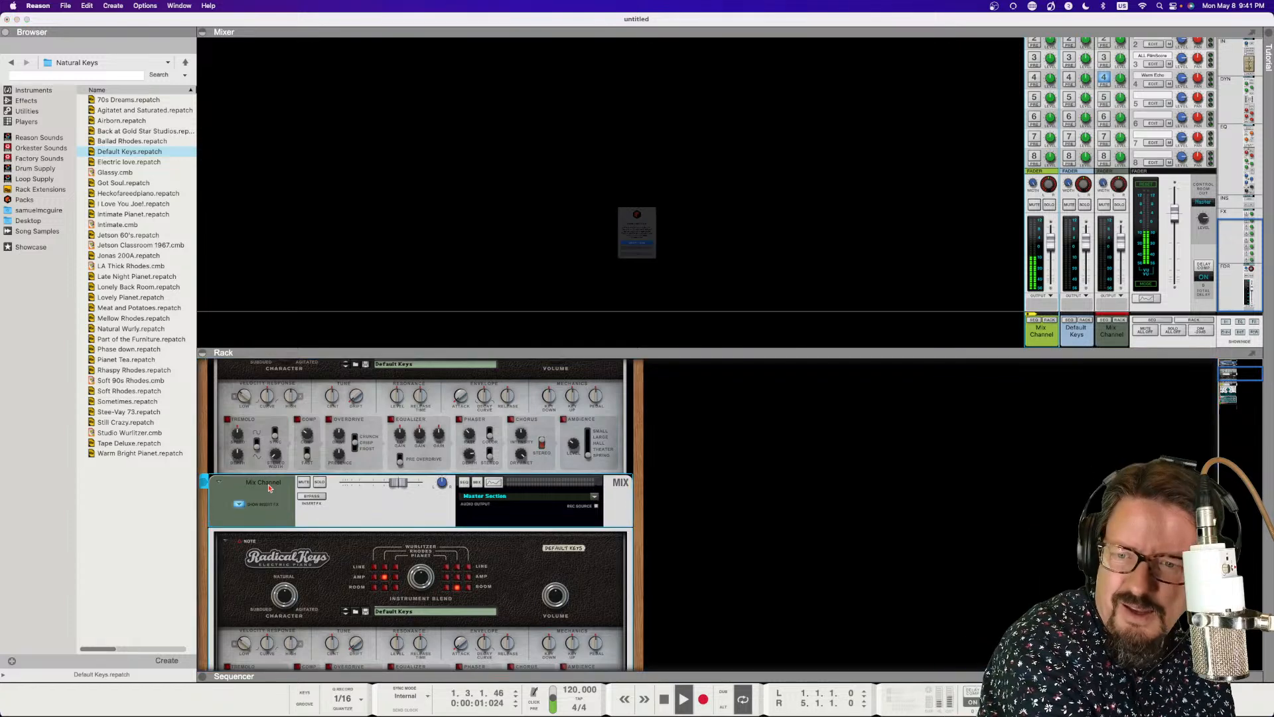
click(666, 270)
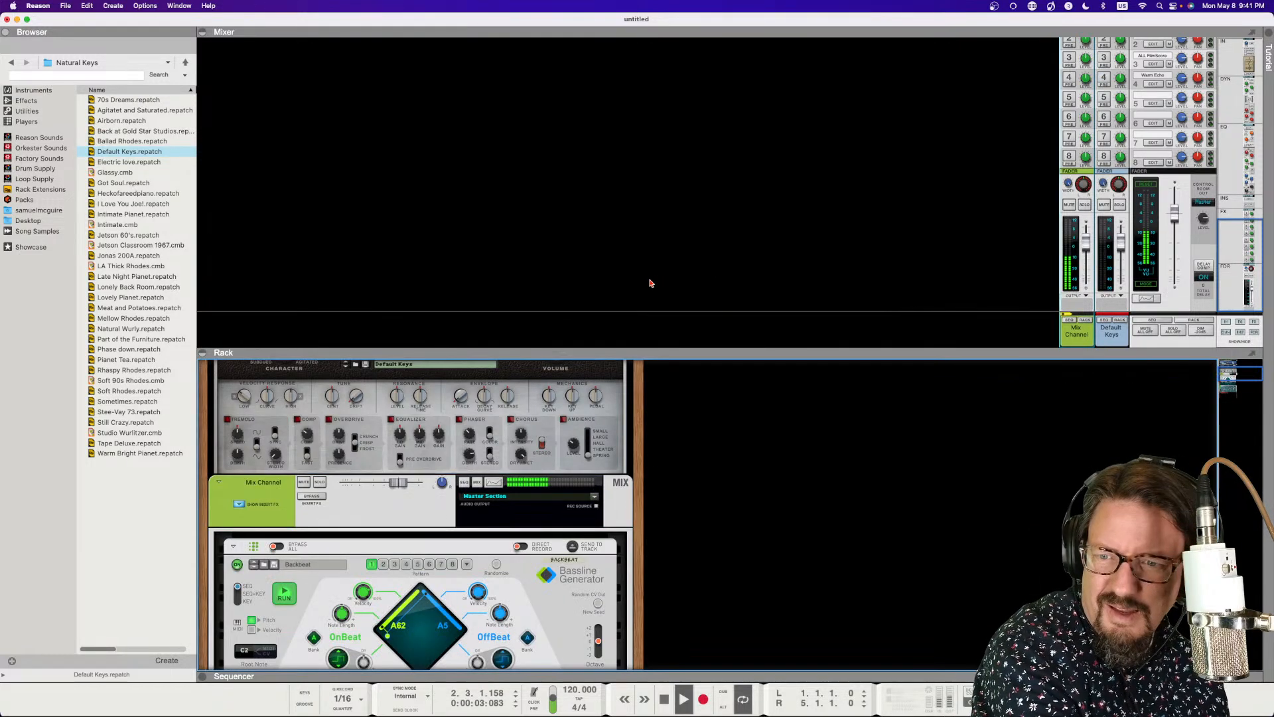
- Select pattern 2 in the Bassline Generator, adjust the pitch of its last offbeat note and audition the bassline
scroll(369, 413, down, 5)
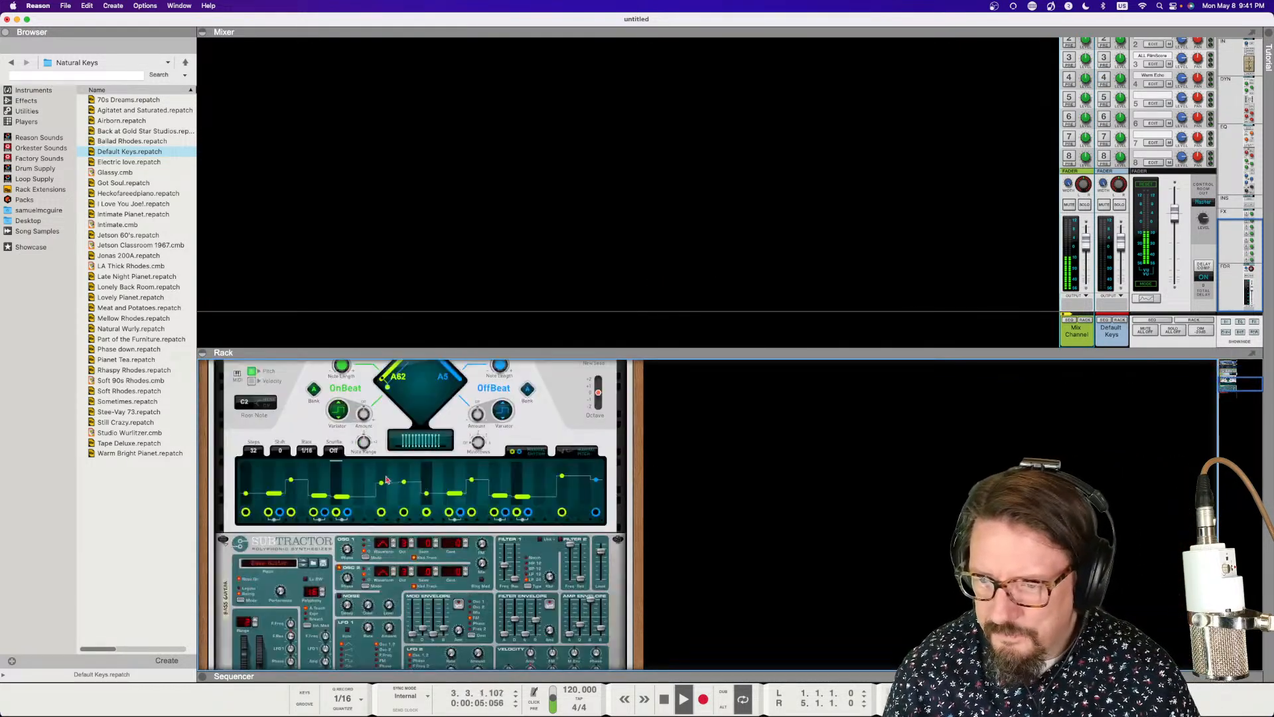
scroll(370, 414, up, 2)
click(383, 422)
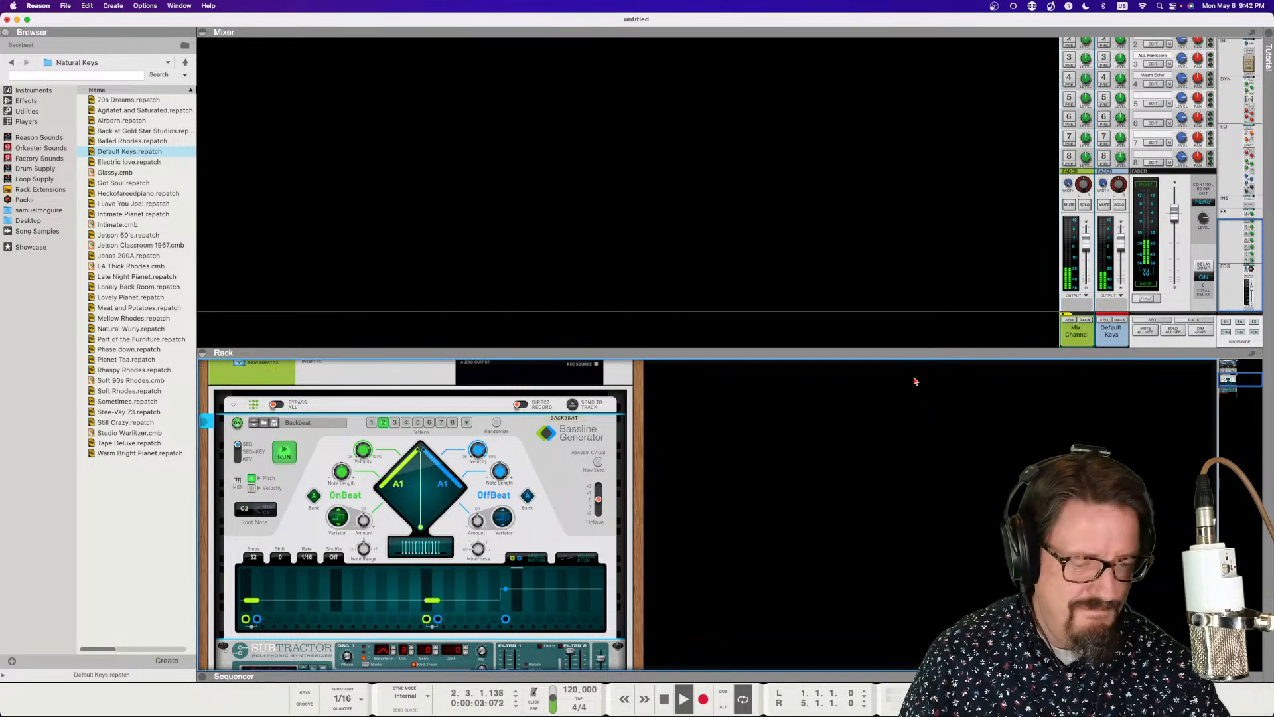
key(space)
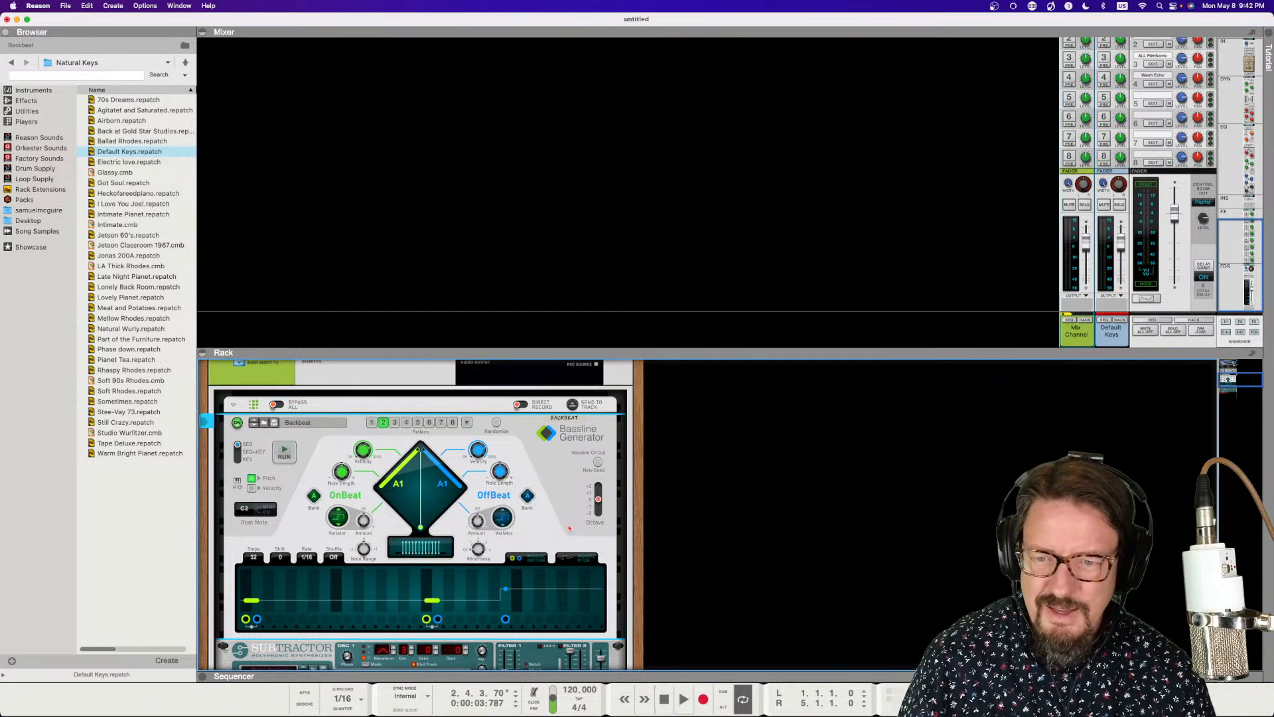
drag(505, 591, 506, 592)
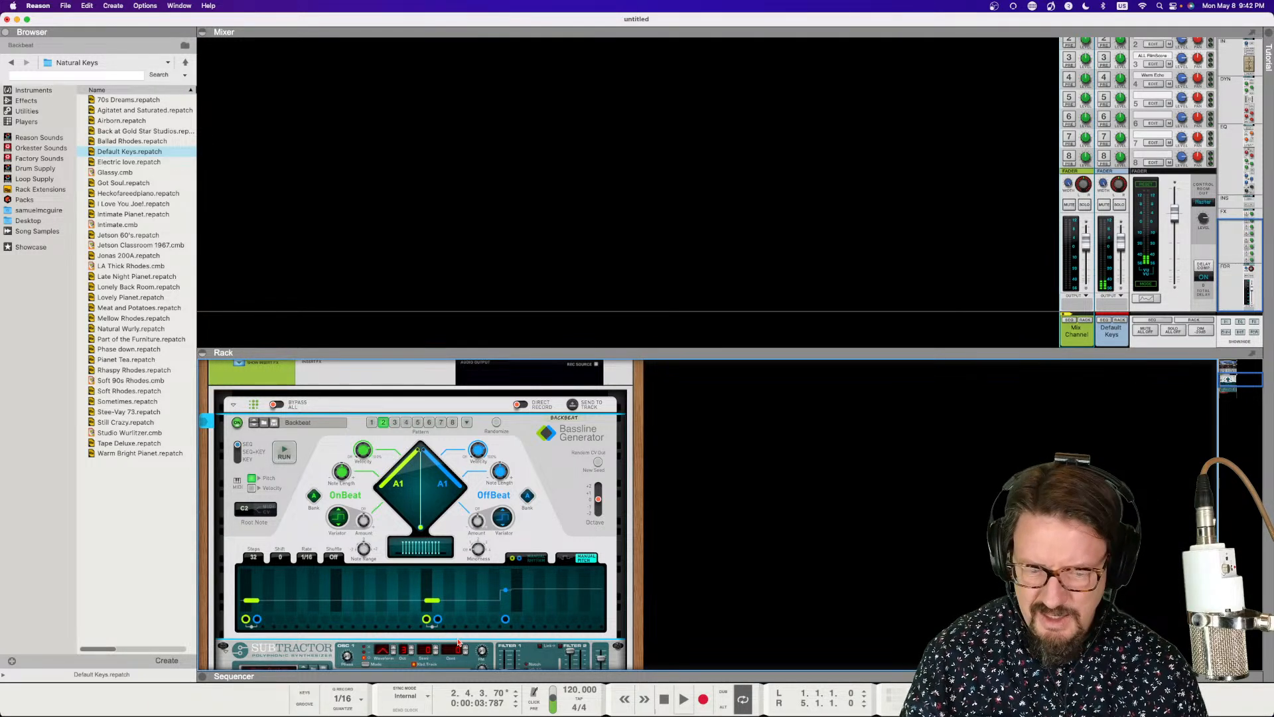
key(space)
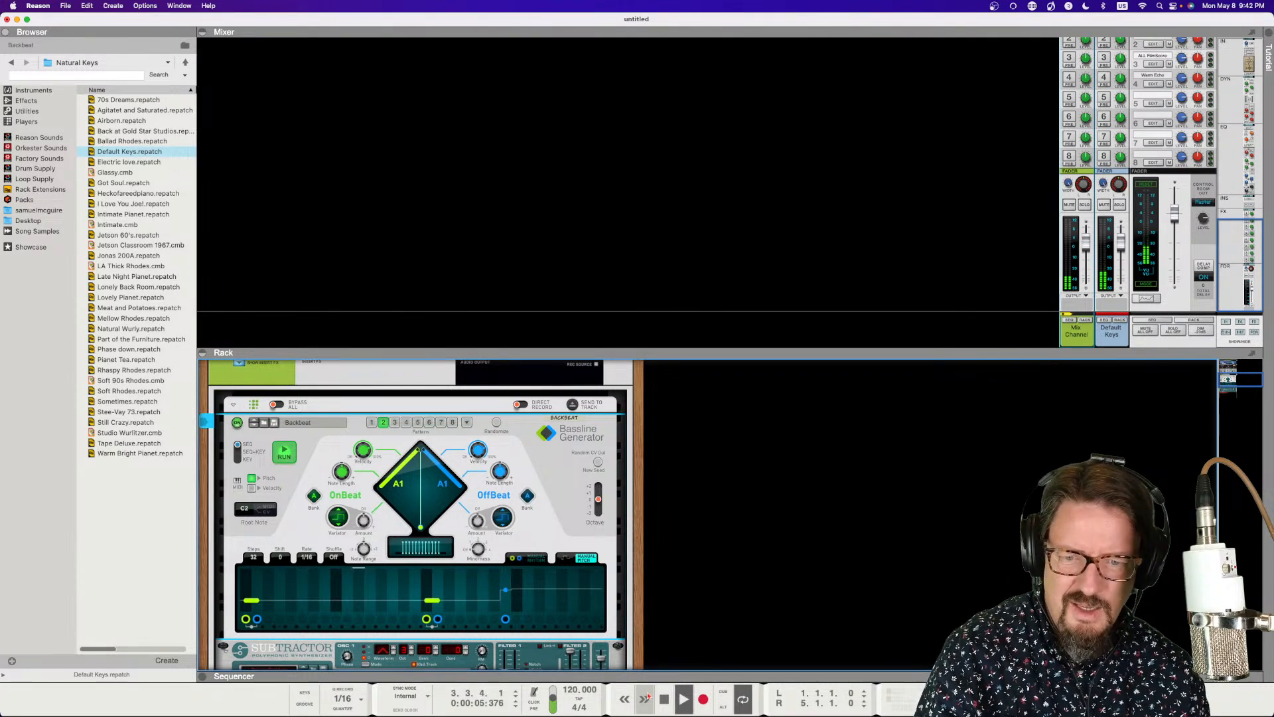
key(space)
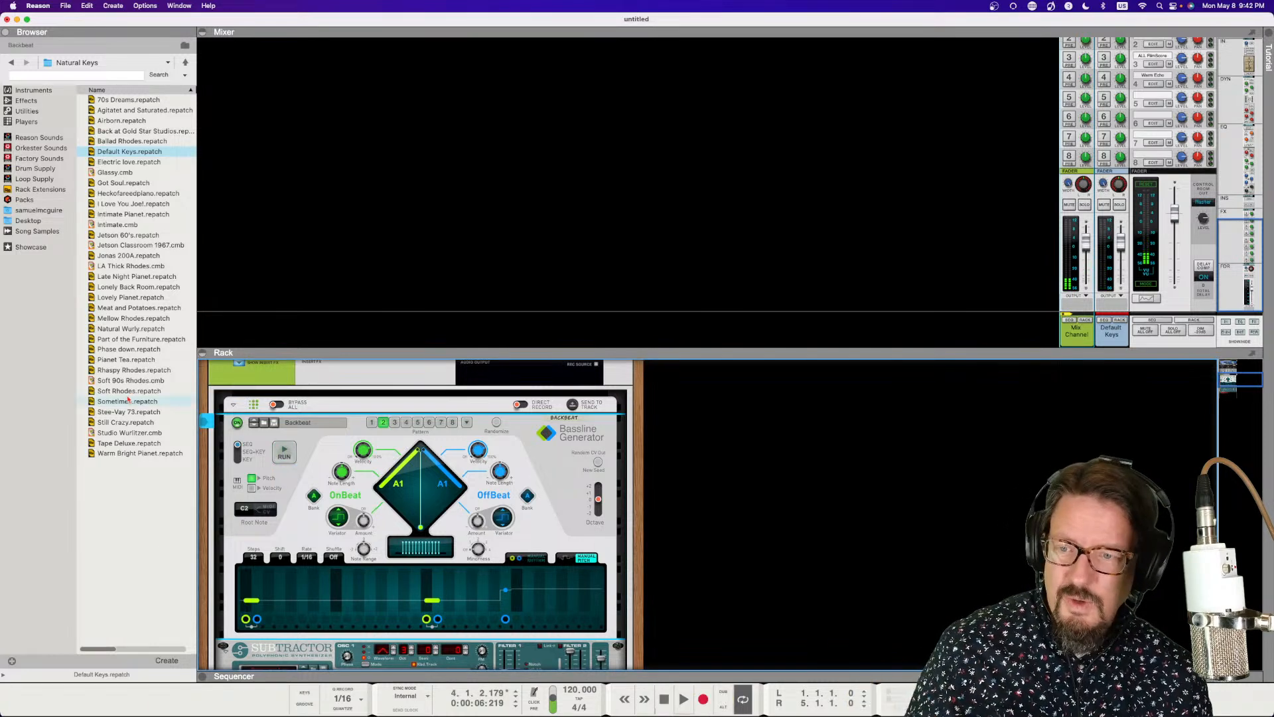
- Hide the rack, show the sequencer below the mixer and return the song position to the start
click(202, 354)
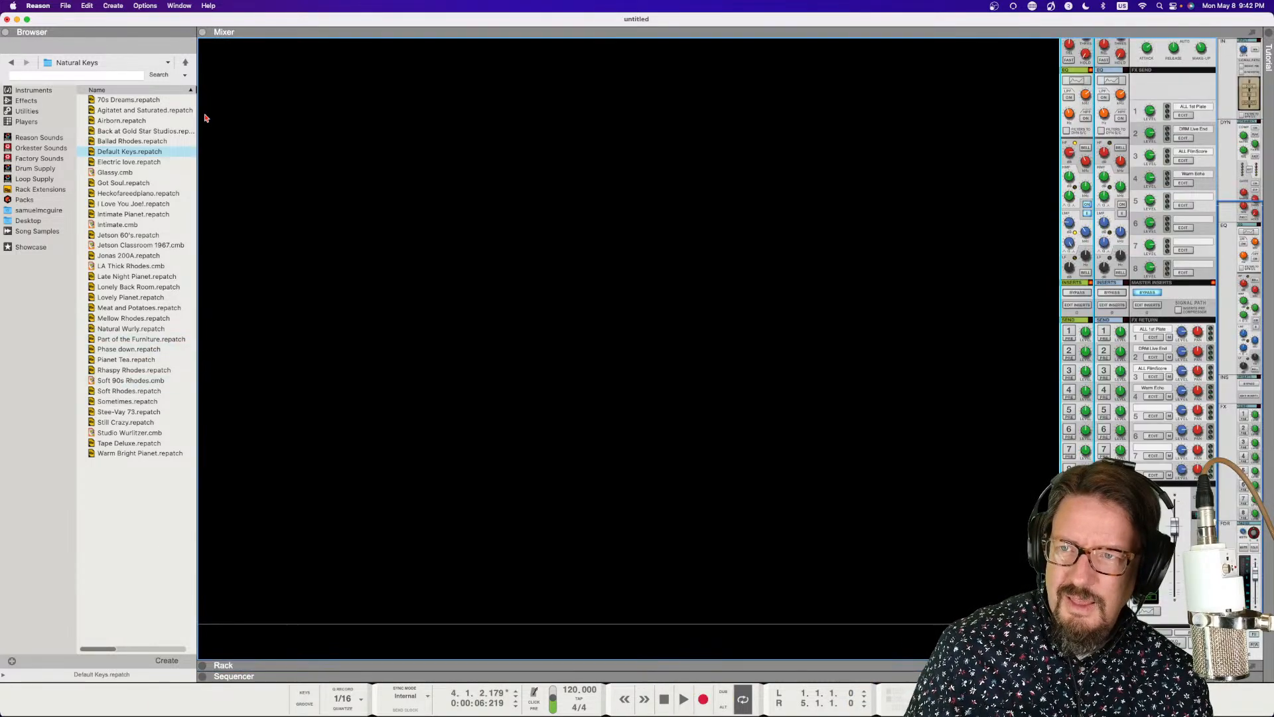
click(203, 676)
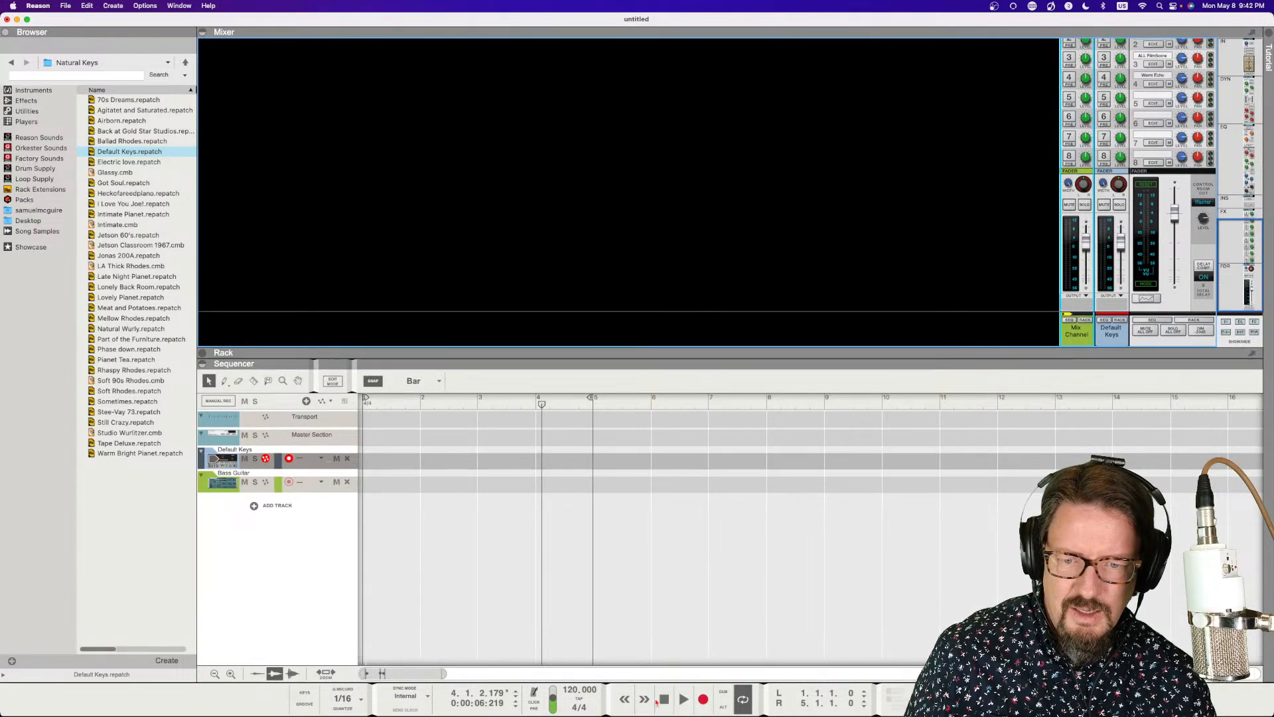
click(664, 699)
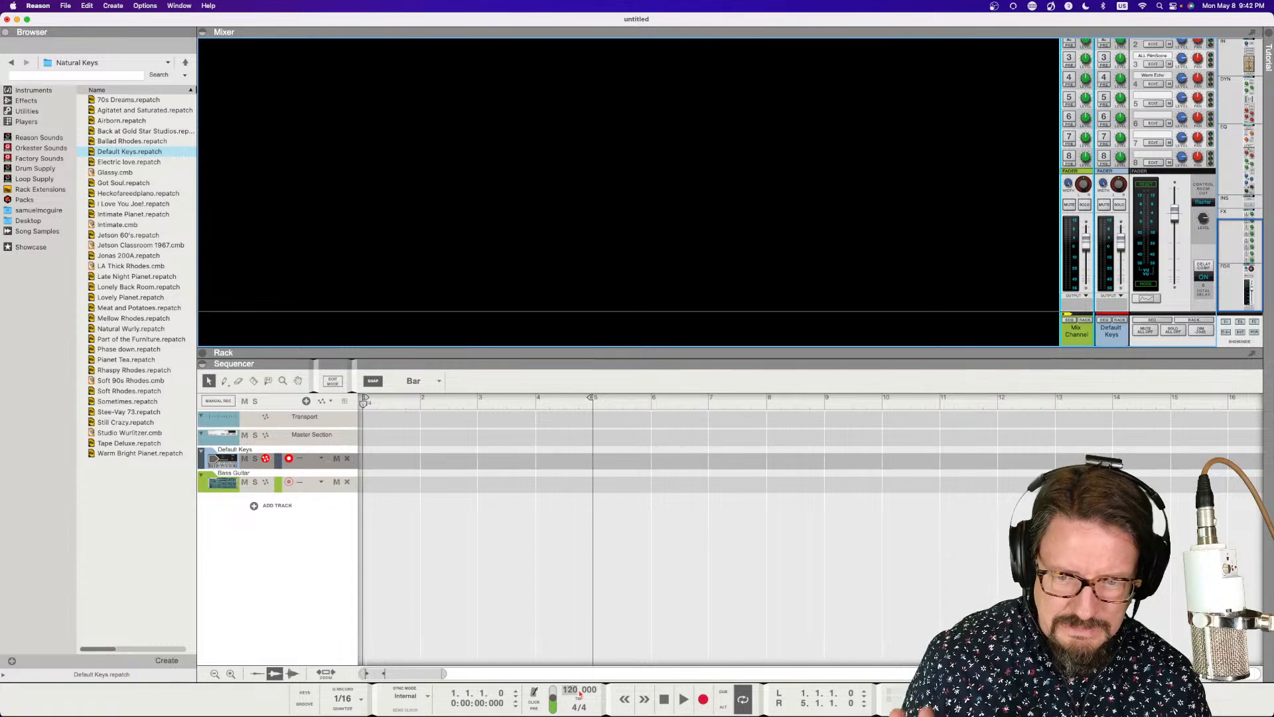
- Turn on the click and precount, record a four-bar clip on the Default Keys track and briefly play it back
click(537, 702)
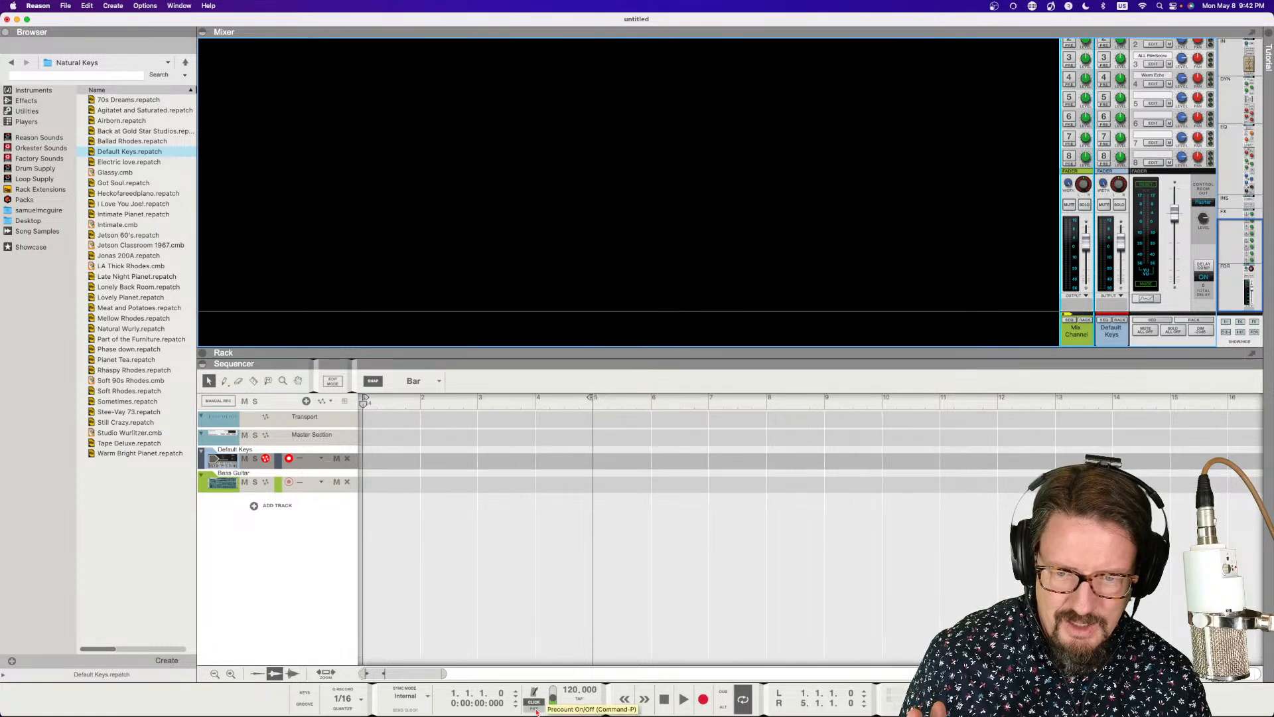
click(536, 708)
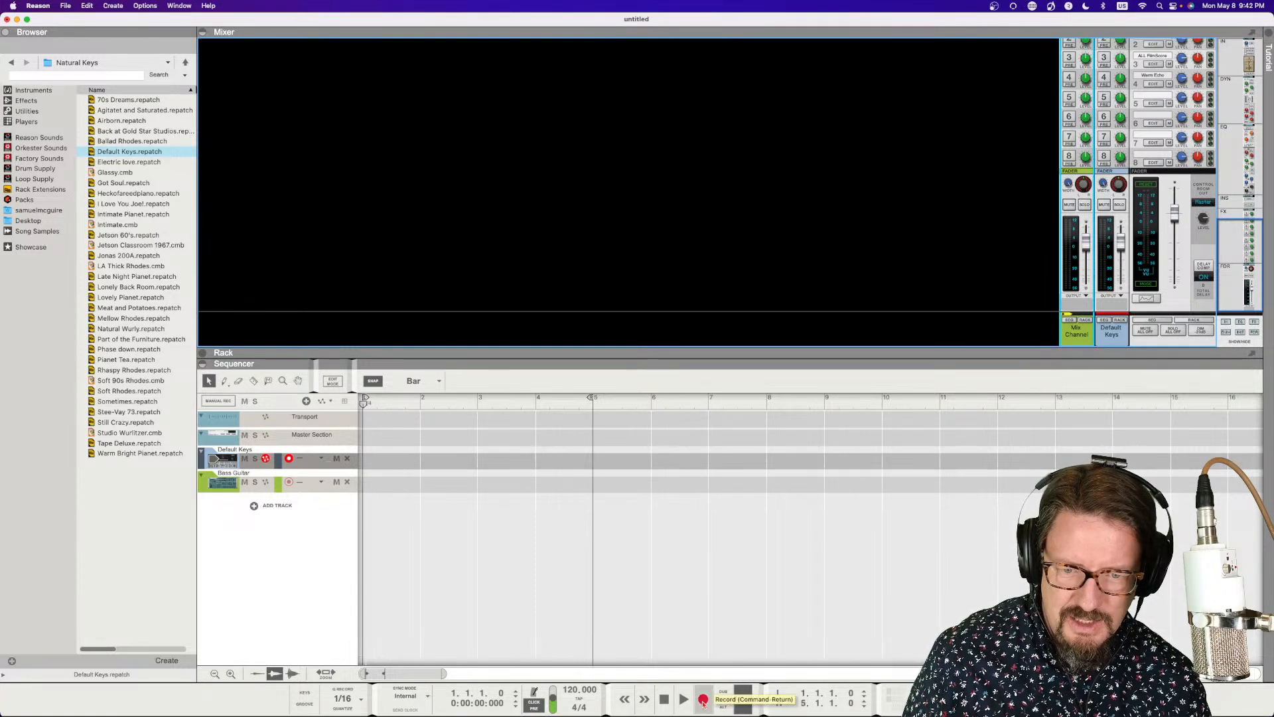
click(703, 701)
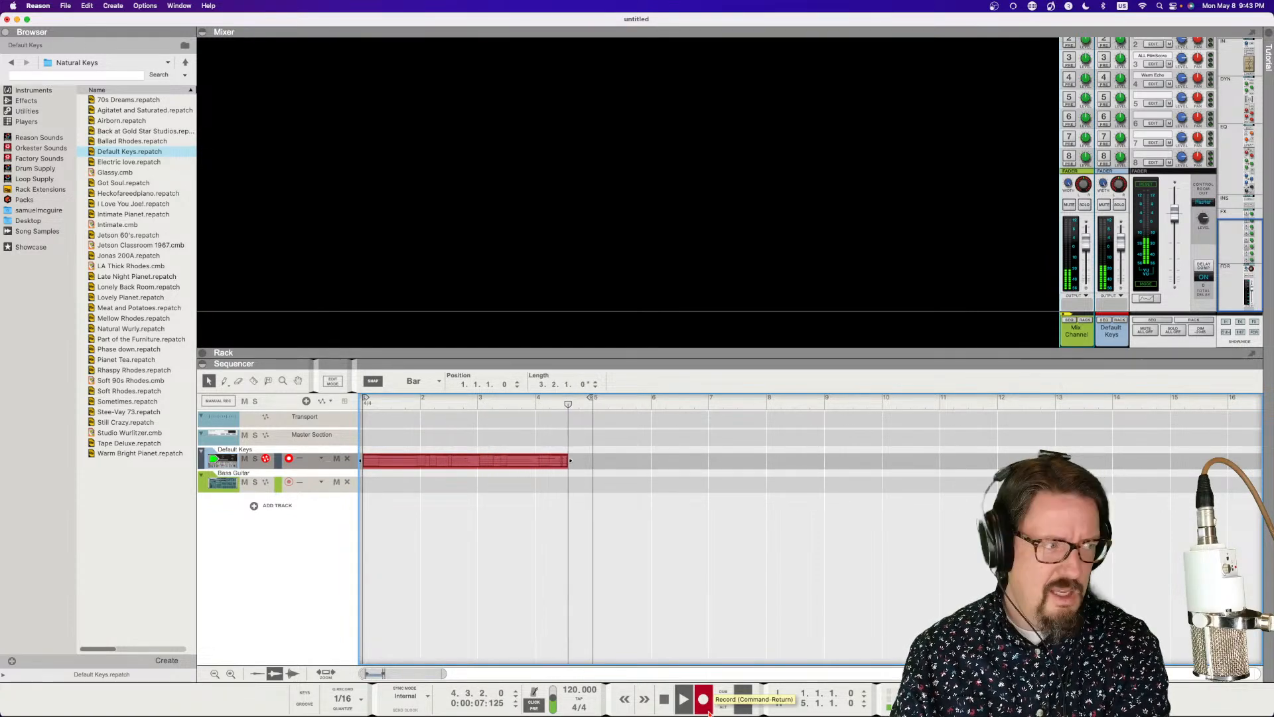
click(704, 705)
click(664, 699)
click(665, 697)
click(665, 696)
key(space)
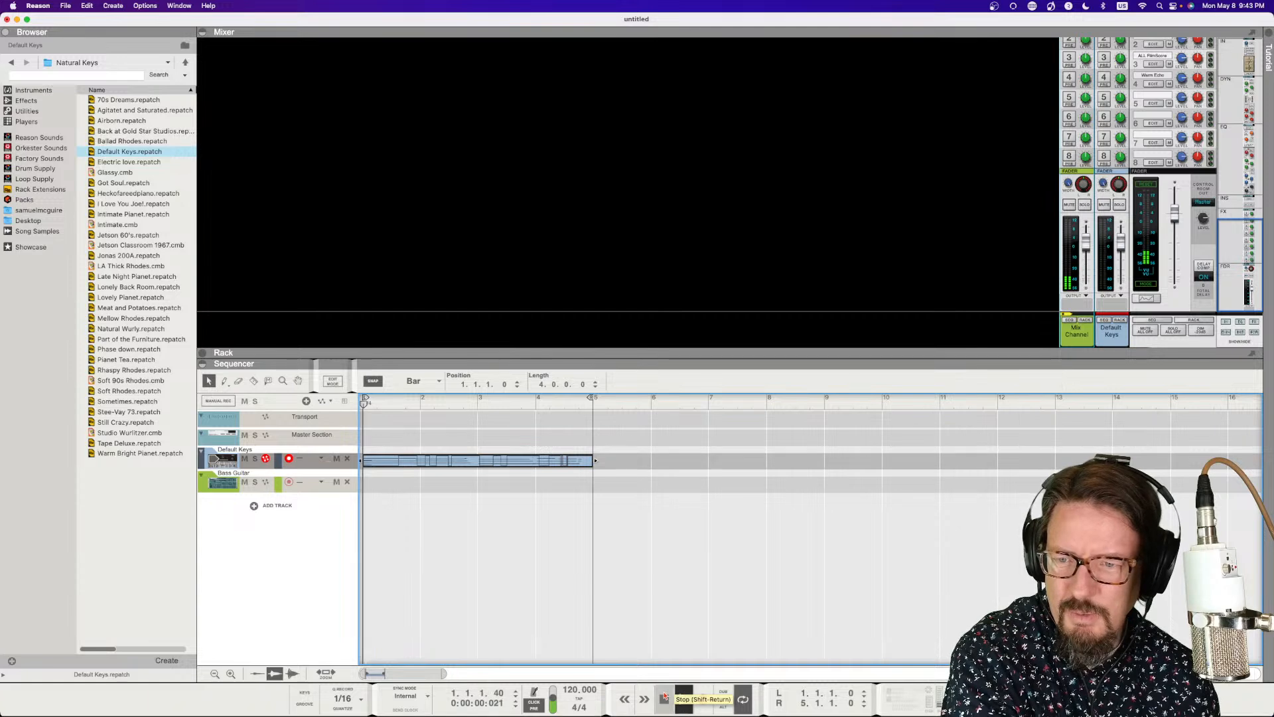
key(space)
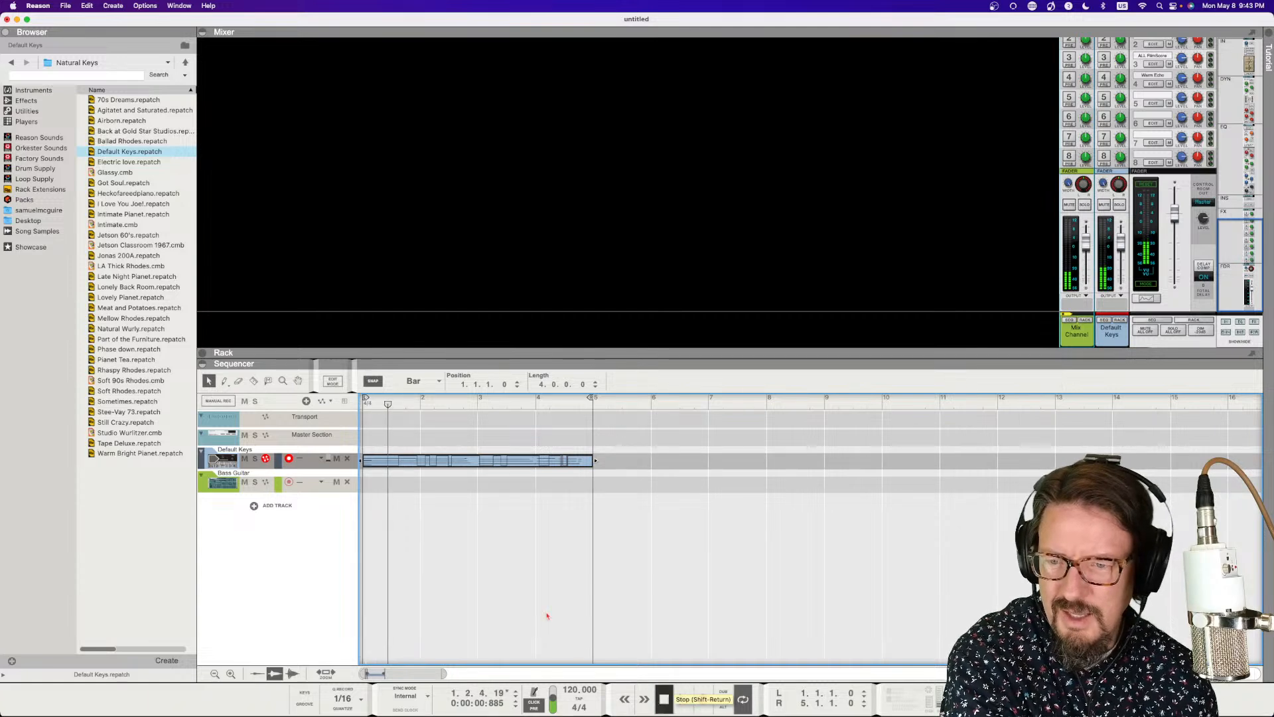
- Open the Default Keys clip for note editing and delete the two short stray notes at its start
double_click(382, 459)
scroll(459, 541, down, 3)
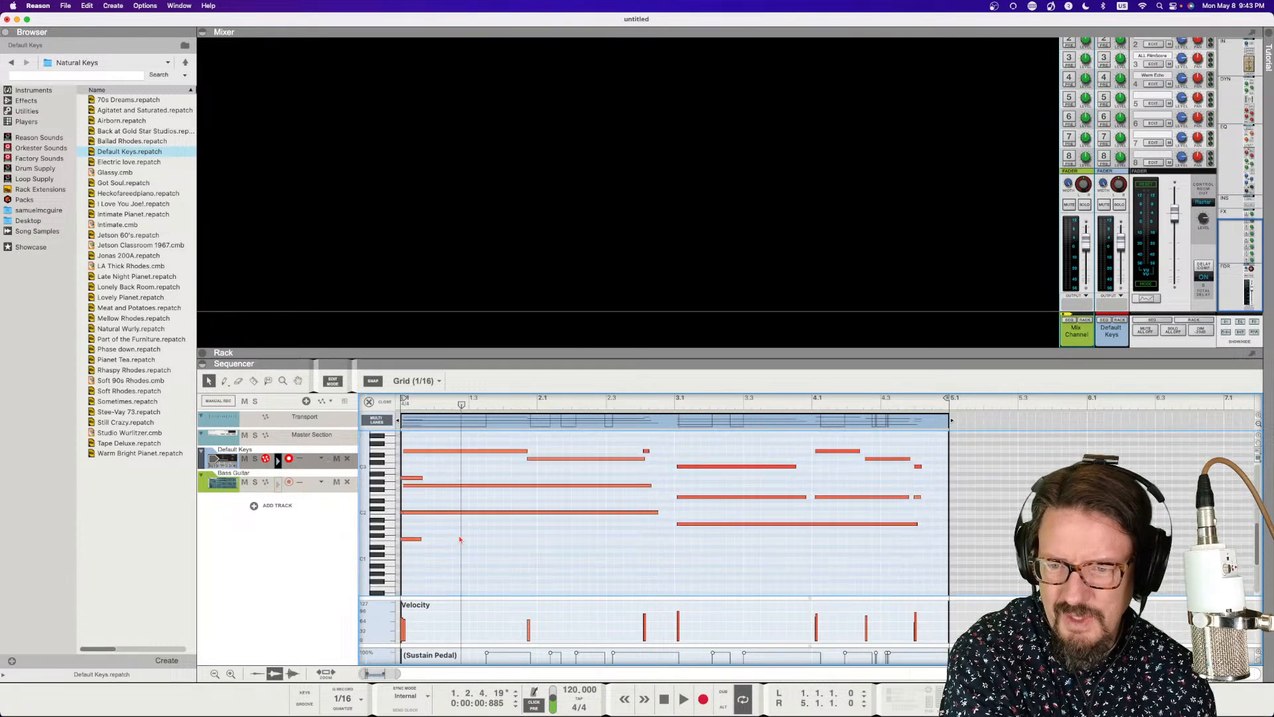
click(414, 481)
key(Delete)
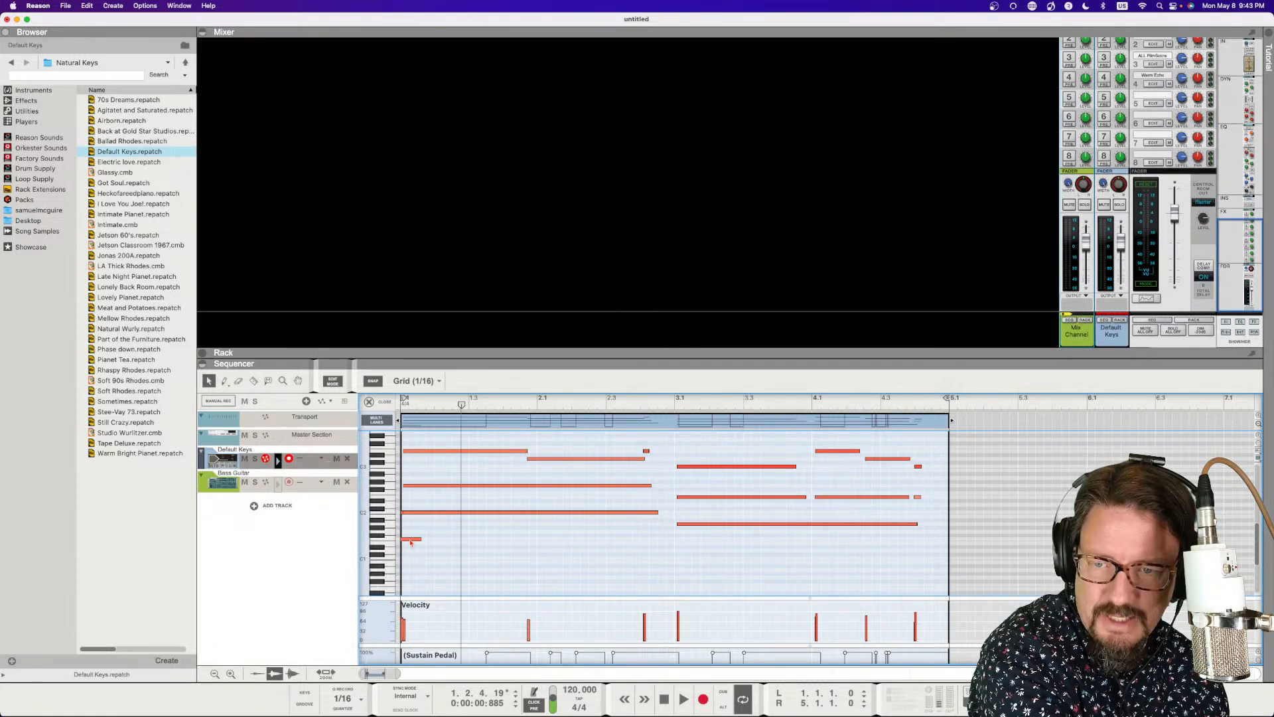
click(411, 541)
key(Delete)
scroll(415, 543, down, 2)
scroll(416, 543, up, 5)
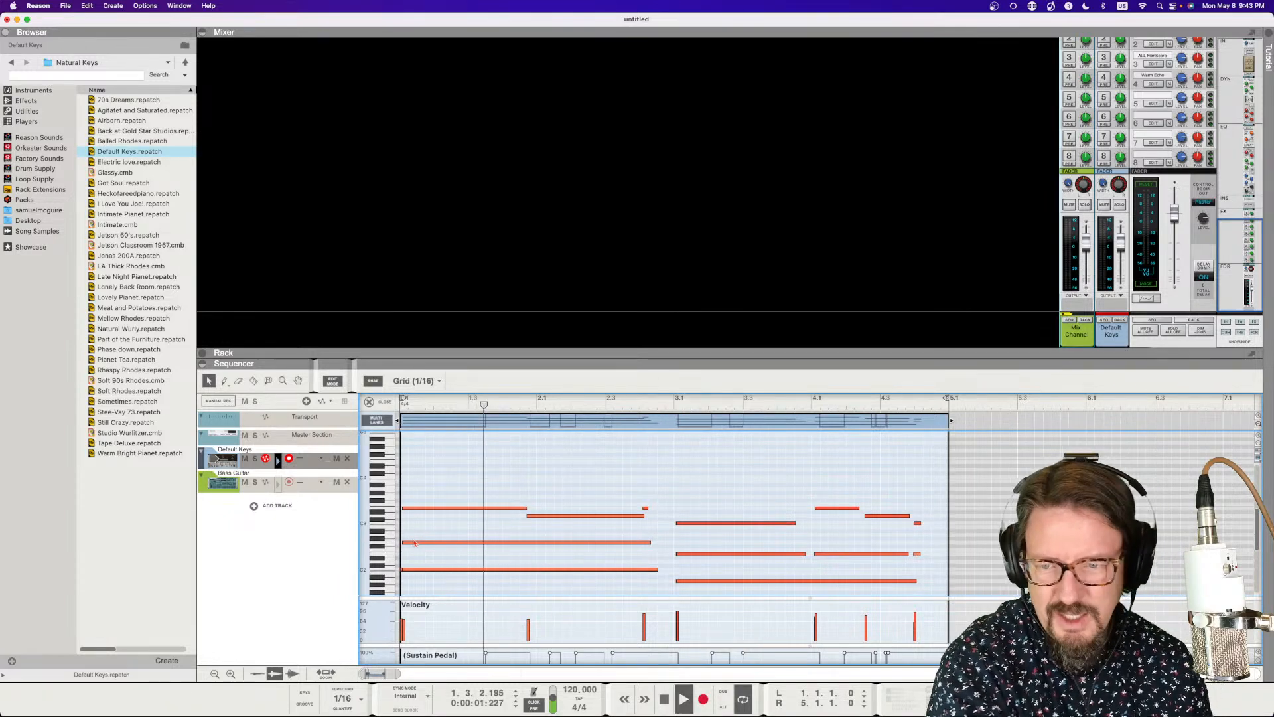
- Return to the start of the song and play back the edited Default Keys clip
click(663, 699)
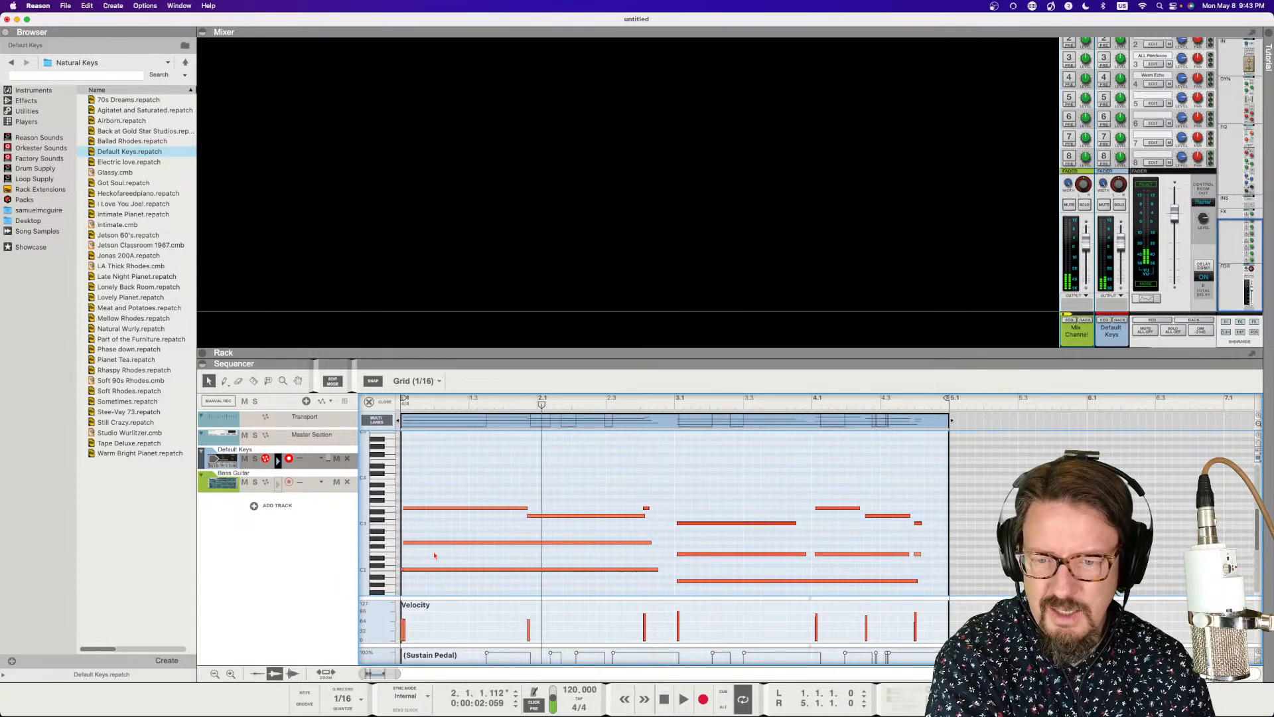
click(626, 699)
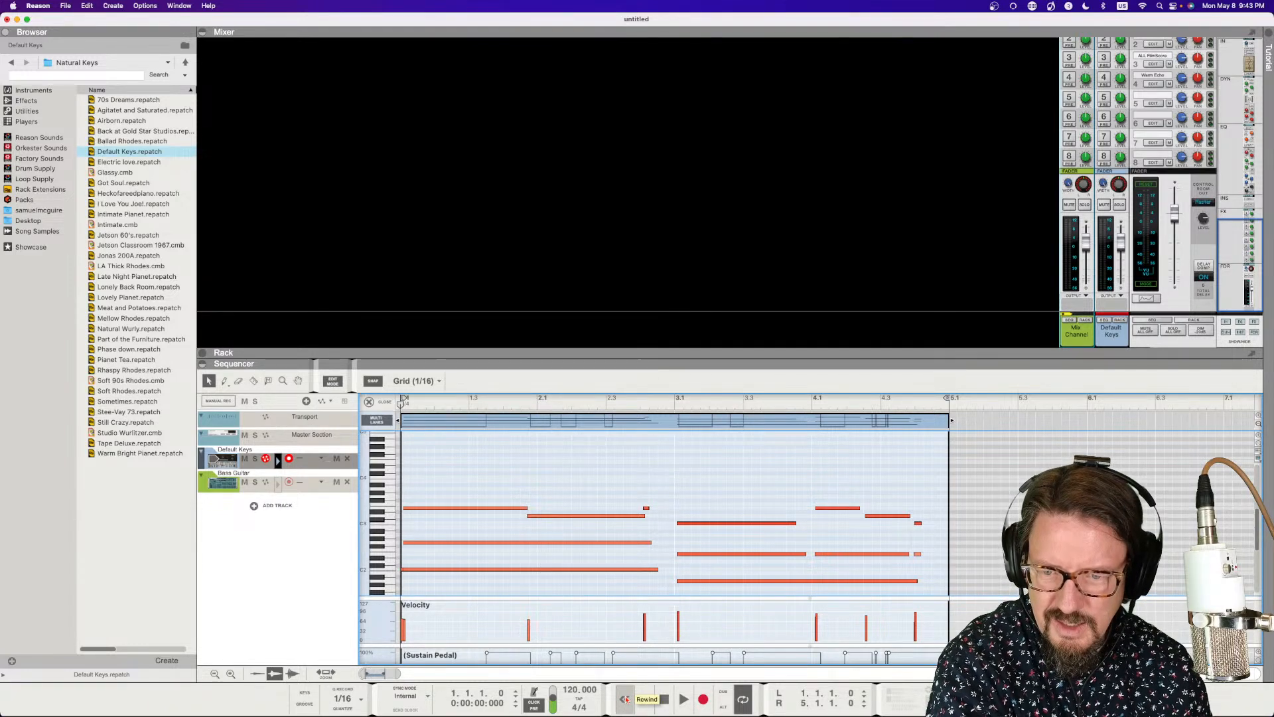
key(space)
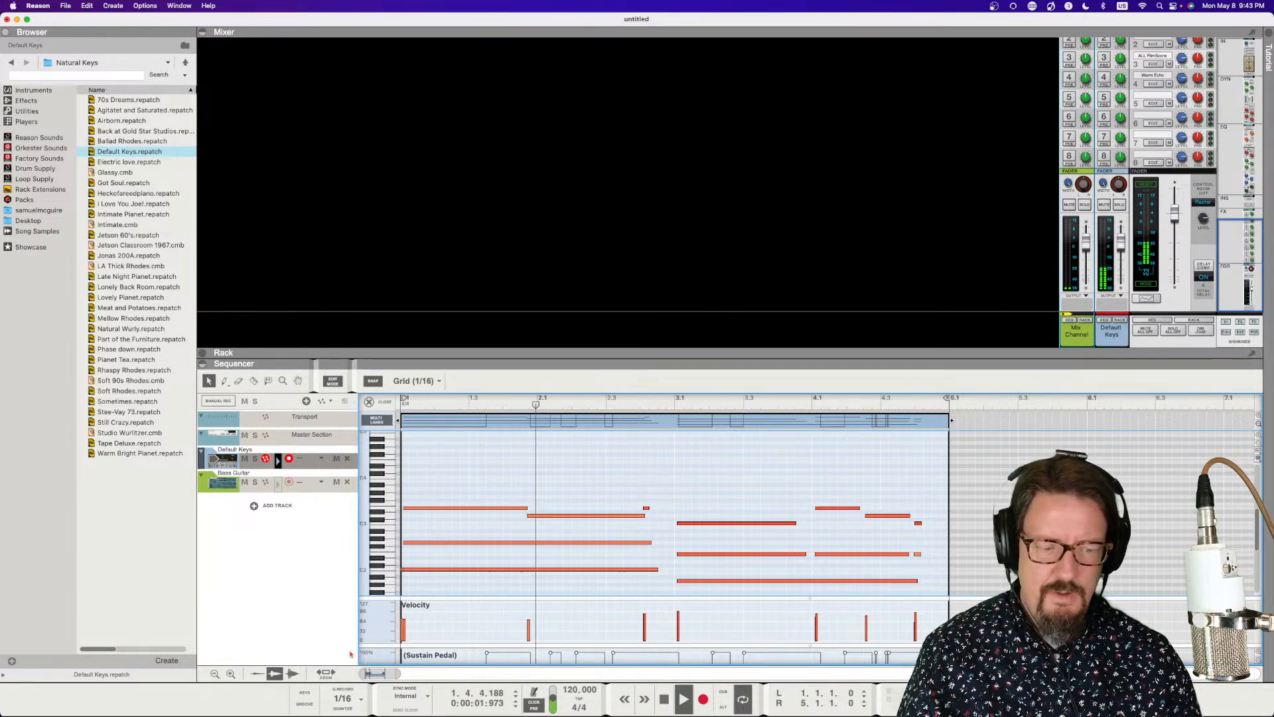
key(space)
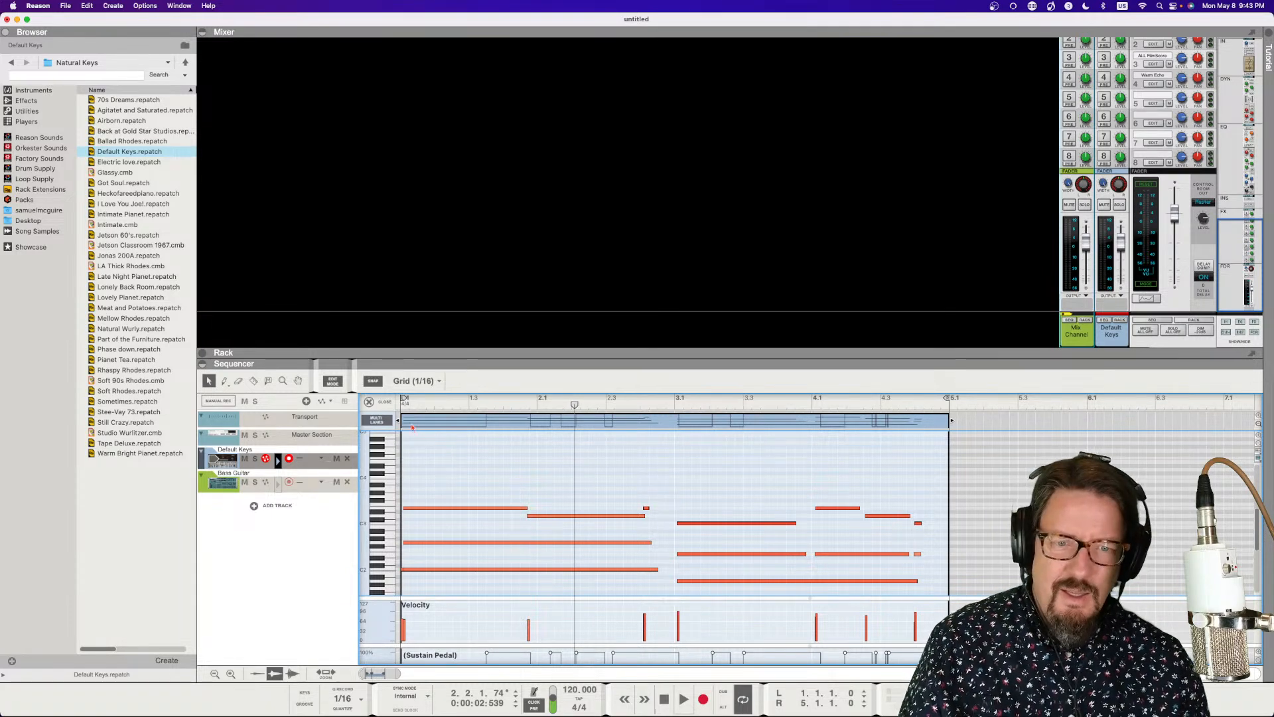
- Hide the mixer and remove the short C2 note overlapping the long C2 note at the start of the clip
click(201, 32)
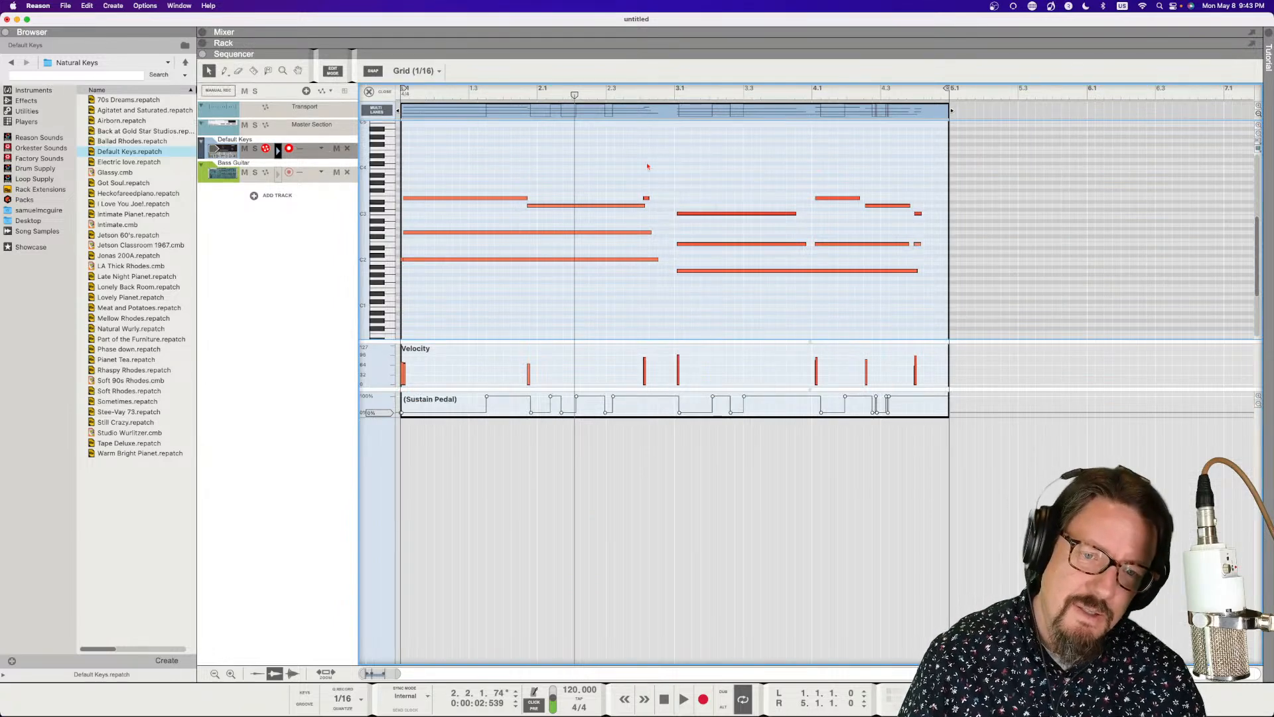
drag(408, 162, 926, 310)
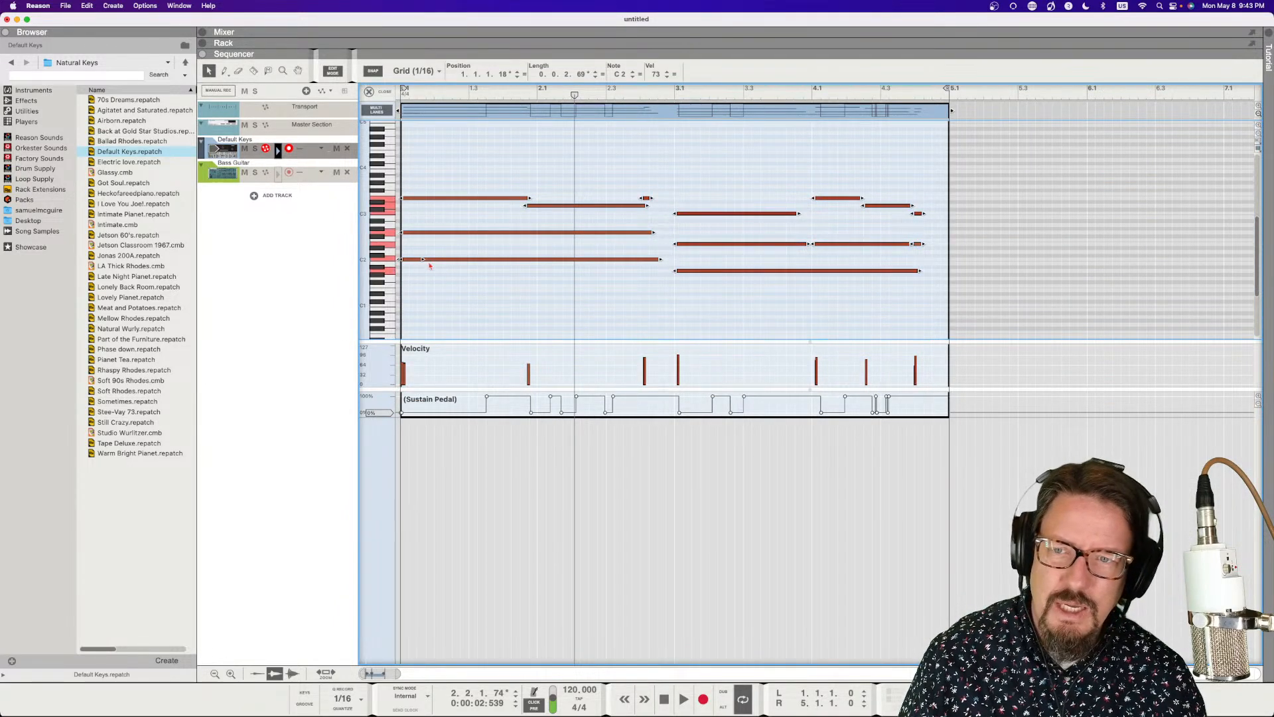
click(405, 268)
click(403, 260)
click(406, 267)
- Select the clip's notes, switch edit mode off and on again, and bring up the commands for the A1 note at bar 3
drag(412, 154, 952, 321)
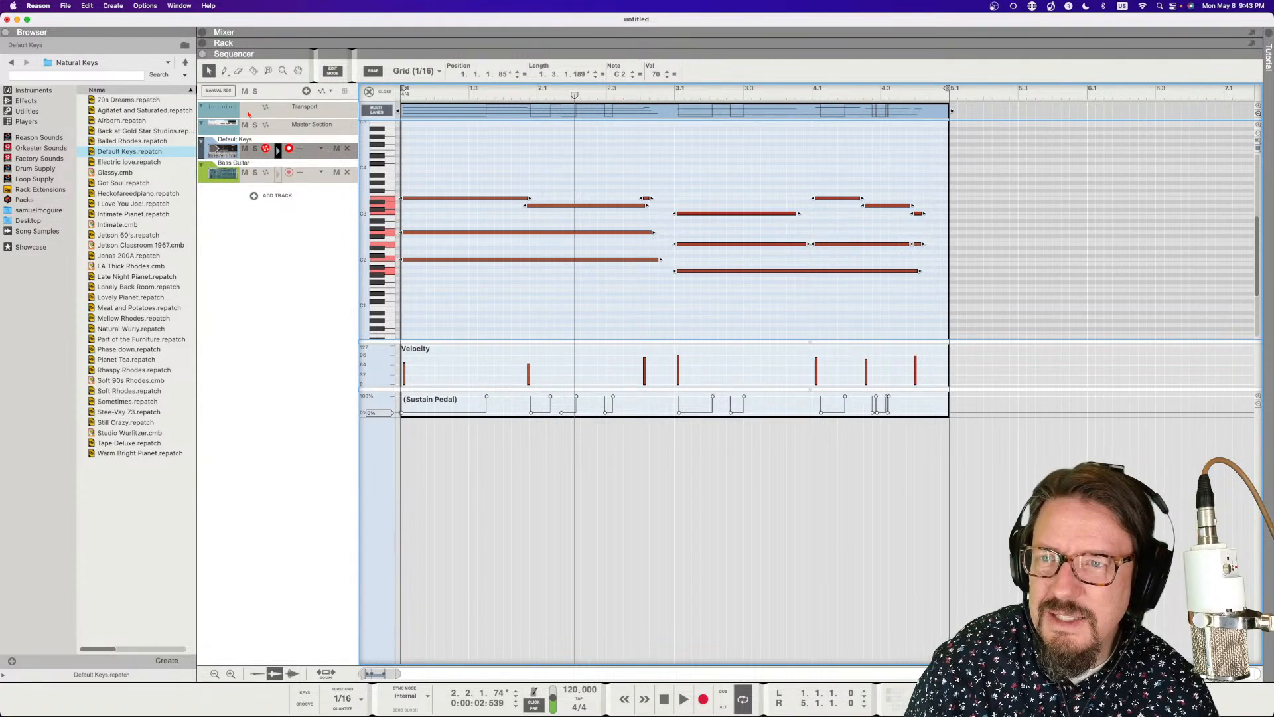
click(334, 71)
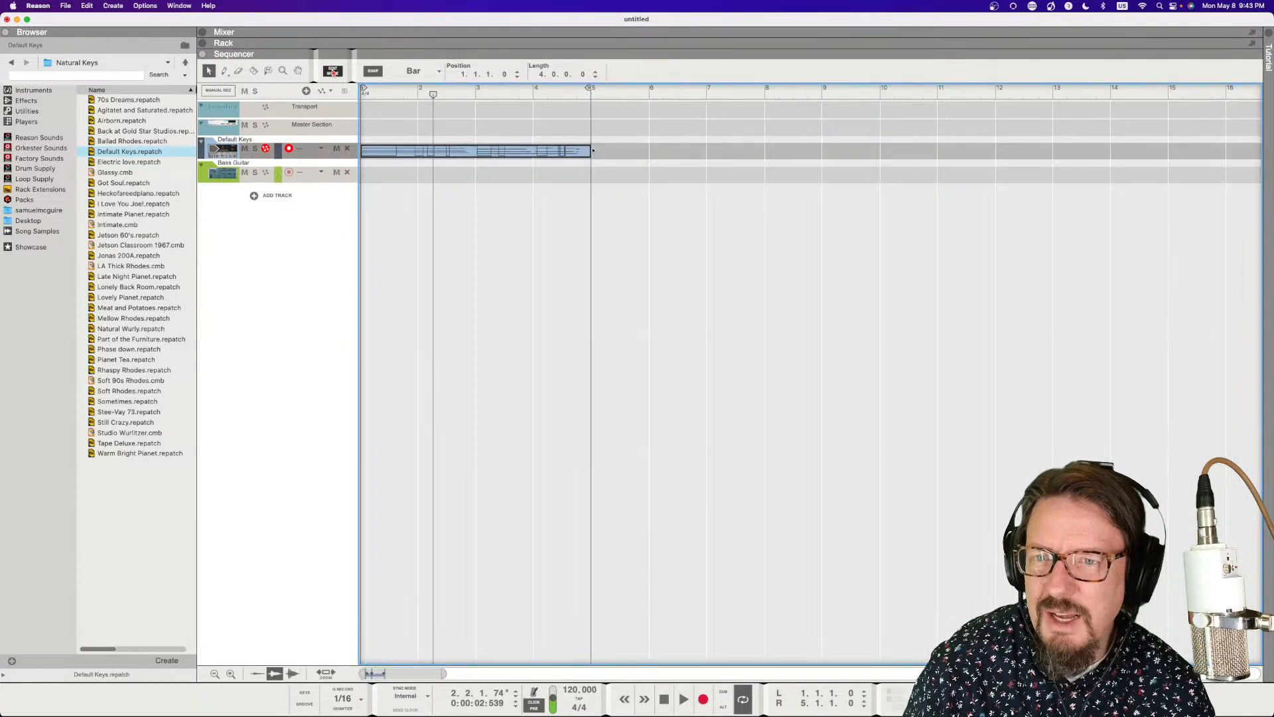
click(333, 71)
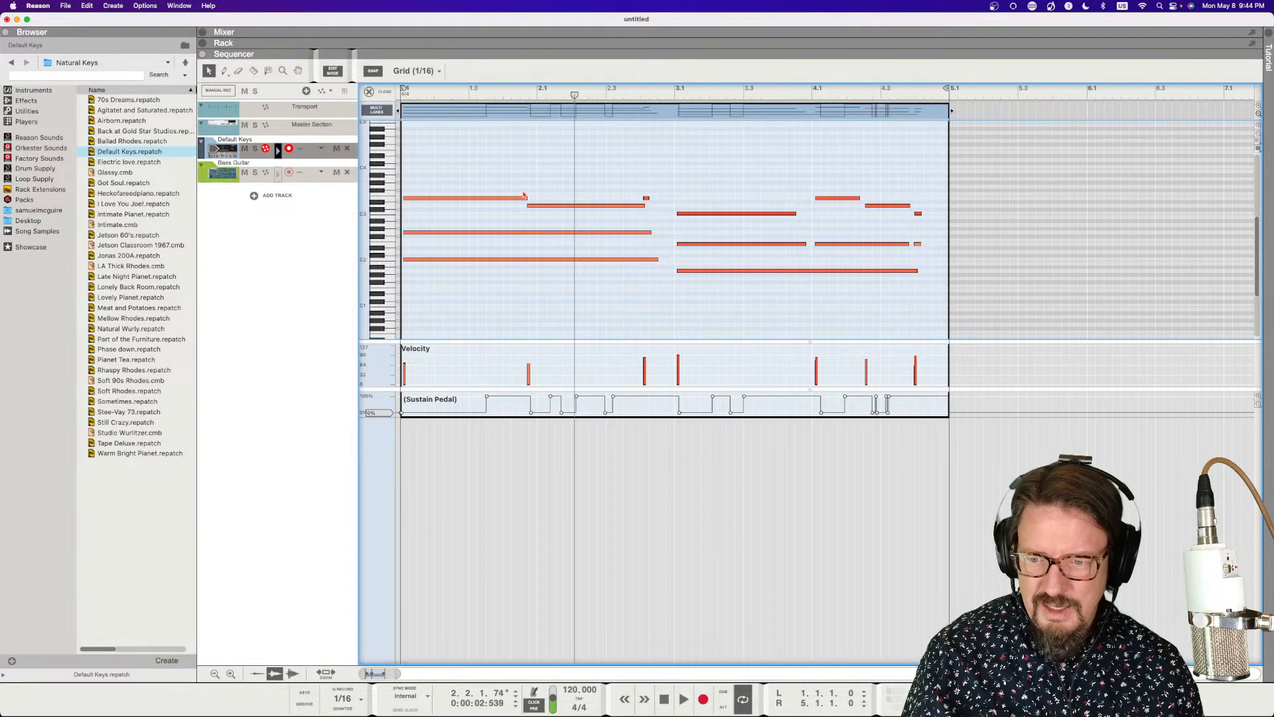
drag(408, 161, 934, 318)
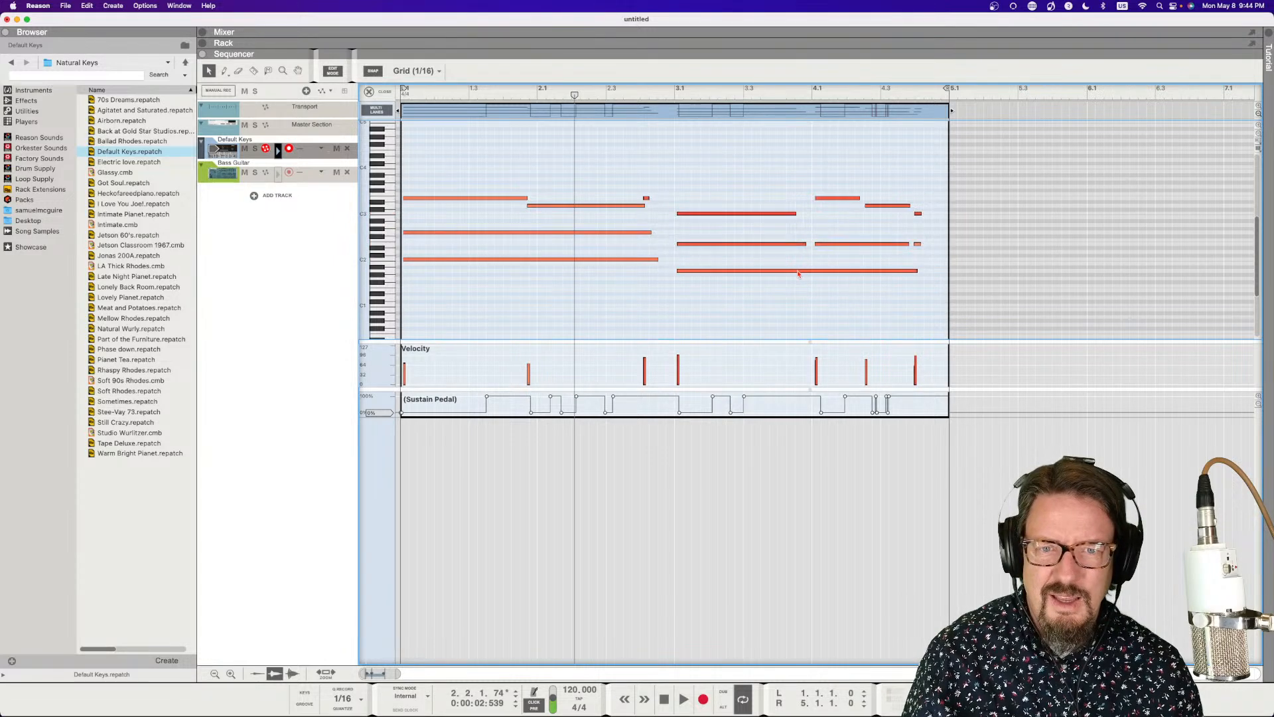
right_click(800, 271)
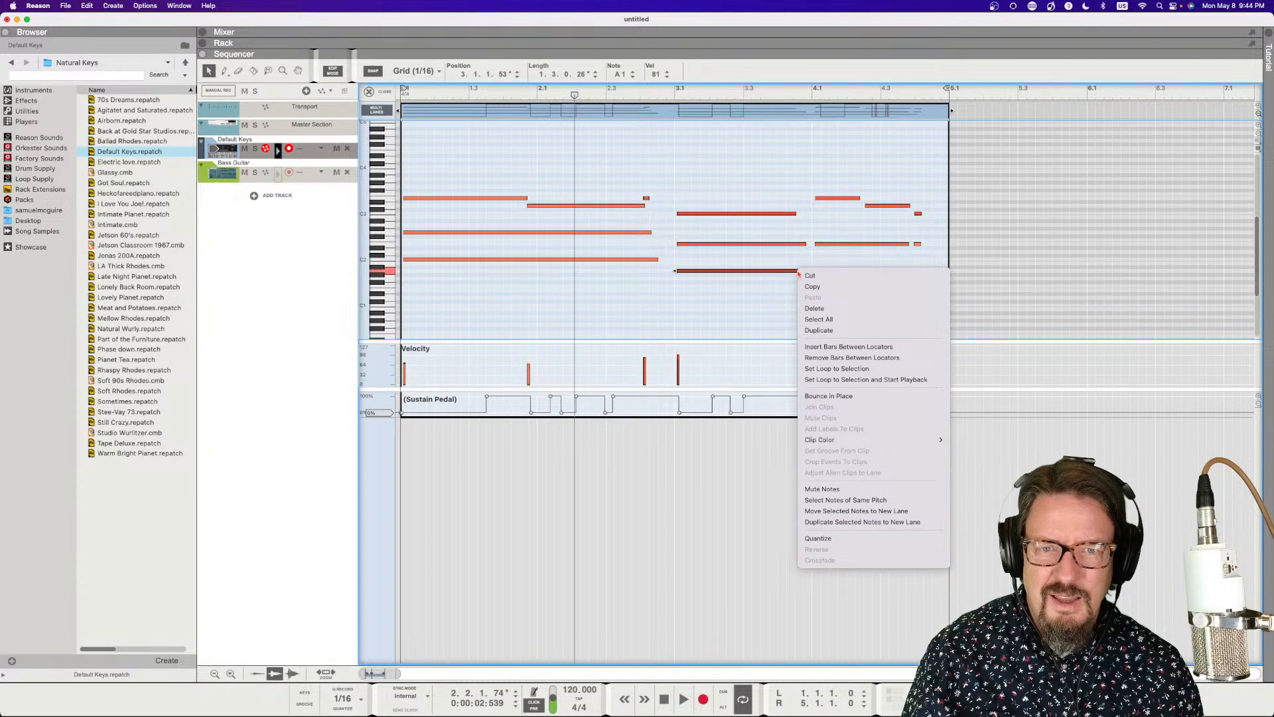
- Select all the notes in the Default Keys clip and quantize them to 1/16
click(767, 287)
drag(933, 312, 404, 179)
right_click(427, 200)
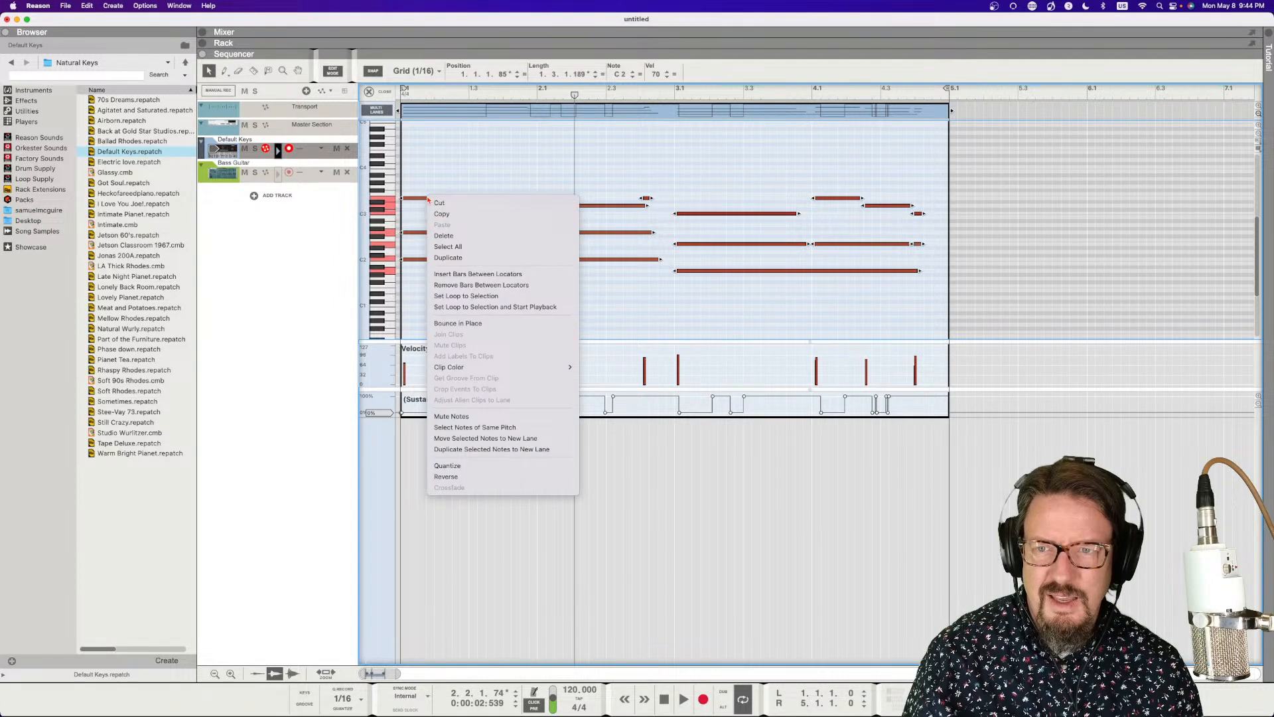
click(494, 467)
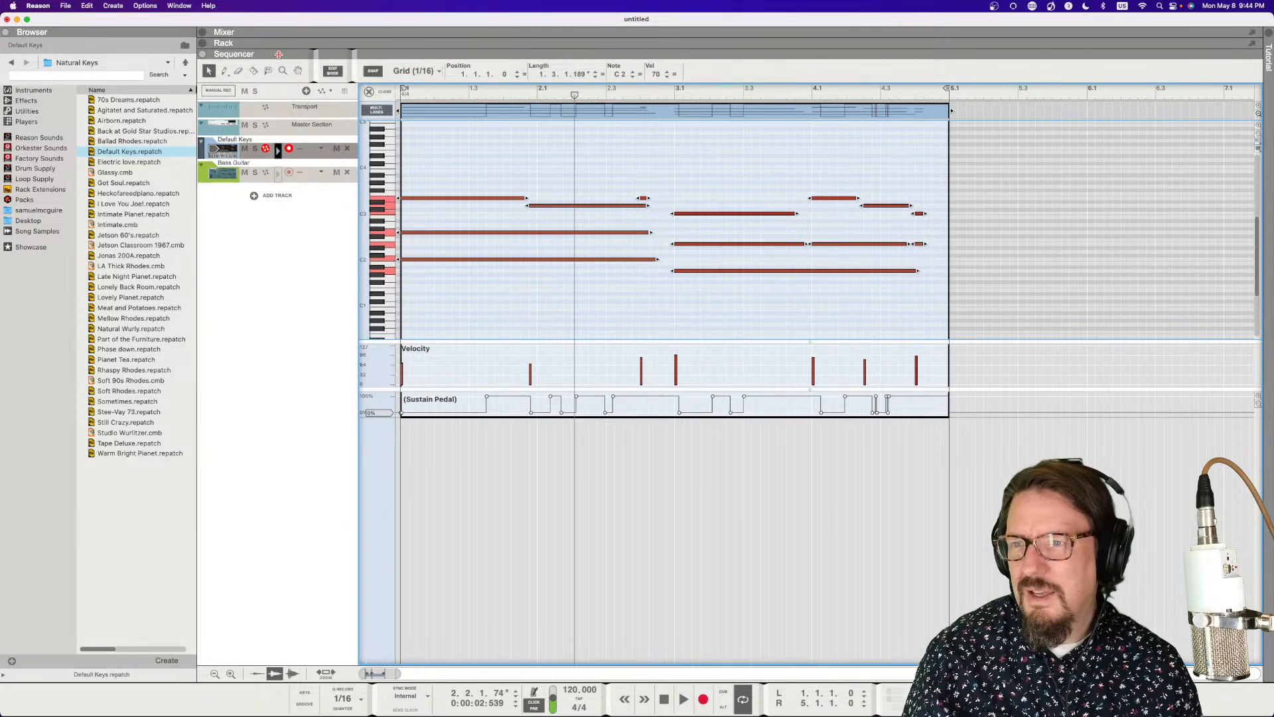
- Toggle the metronome click while playing back the keys clip, and undo the quantize
key(space)
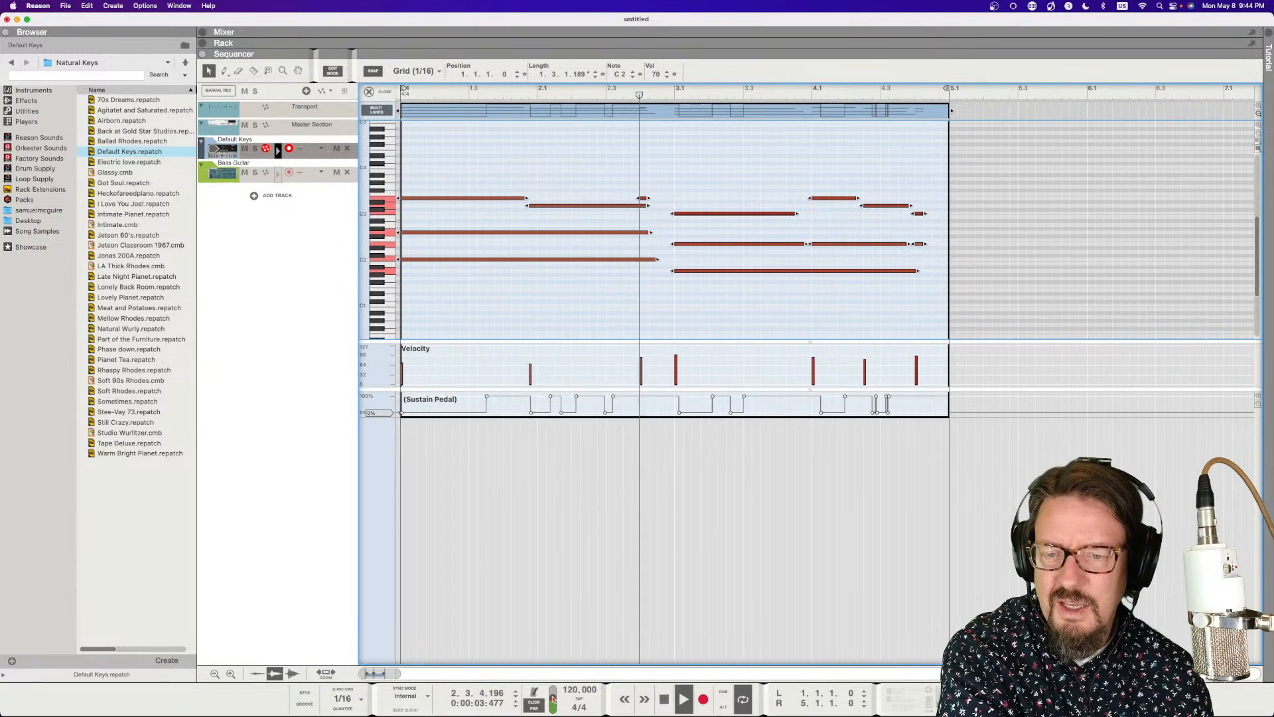
click(539, 703)
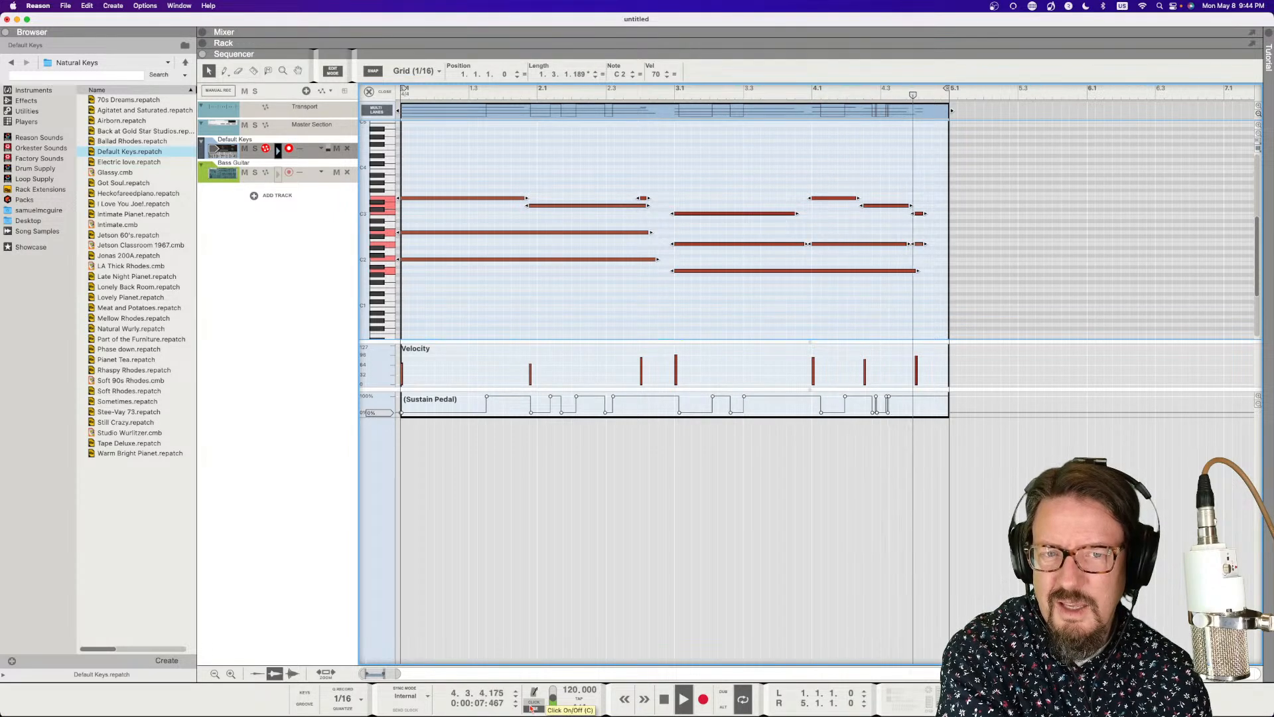
key(space)
key(super+z)
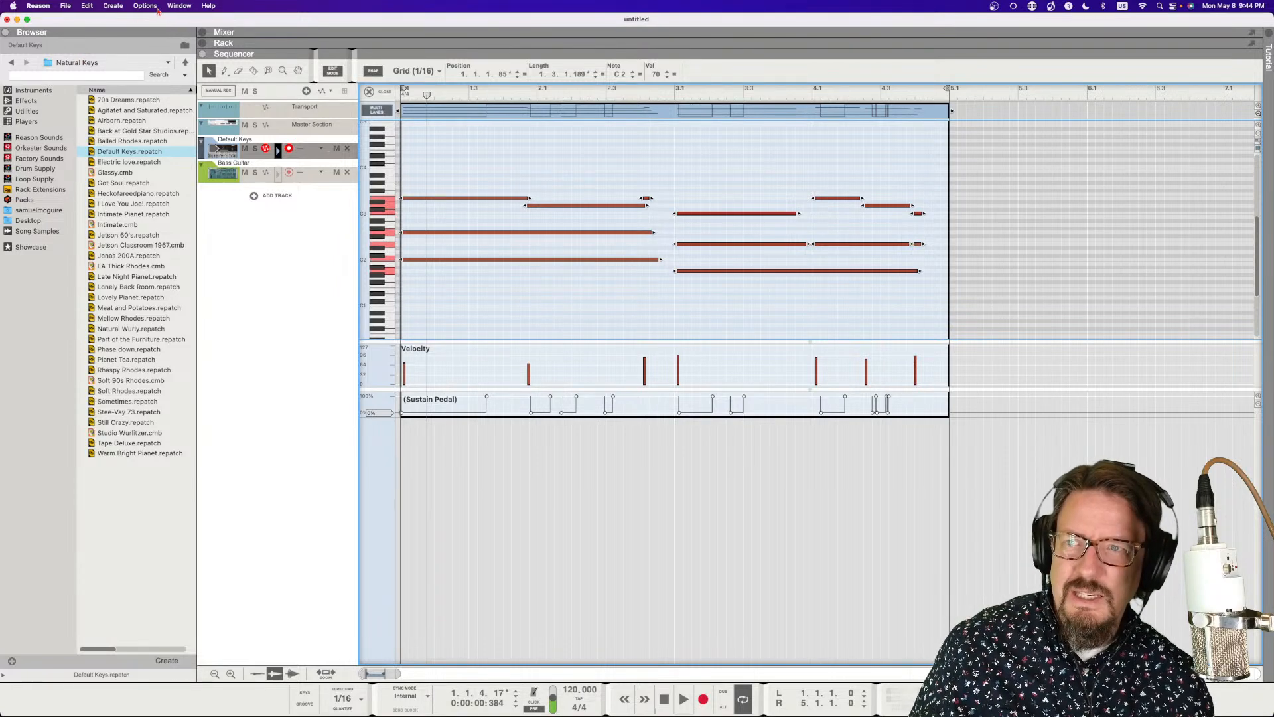
click(181, 7)
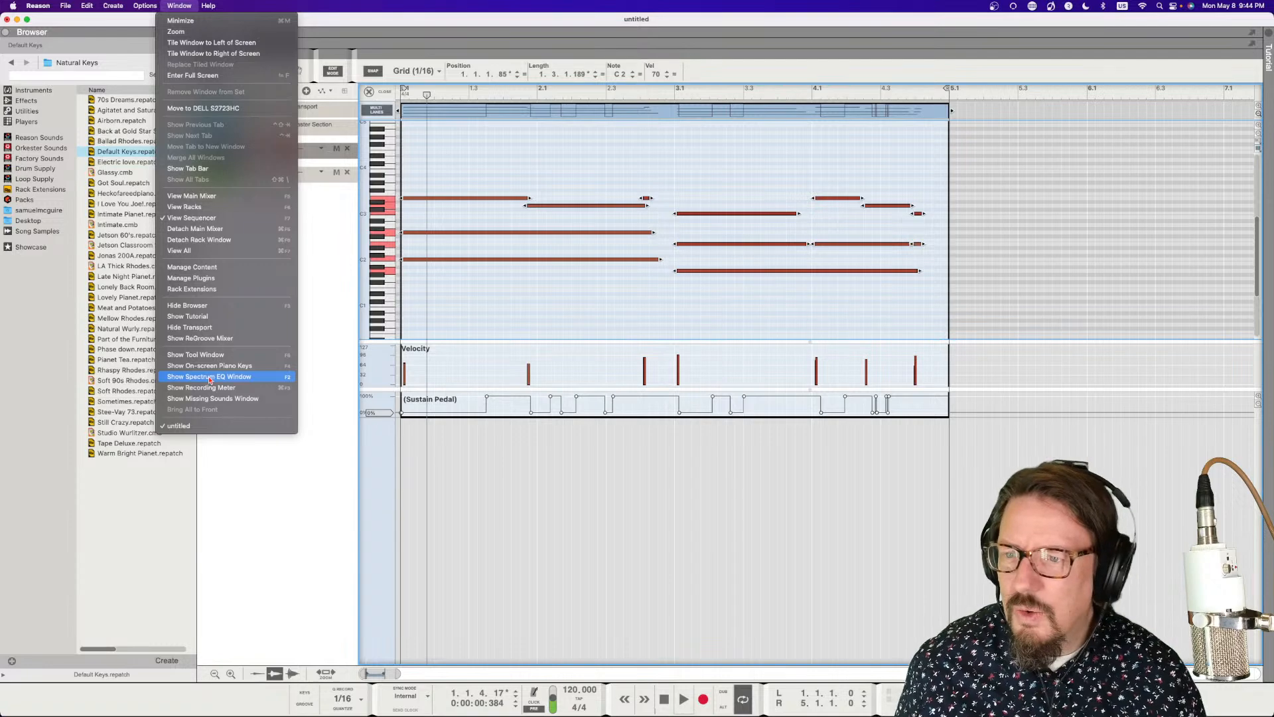
click(175, 6)
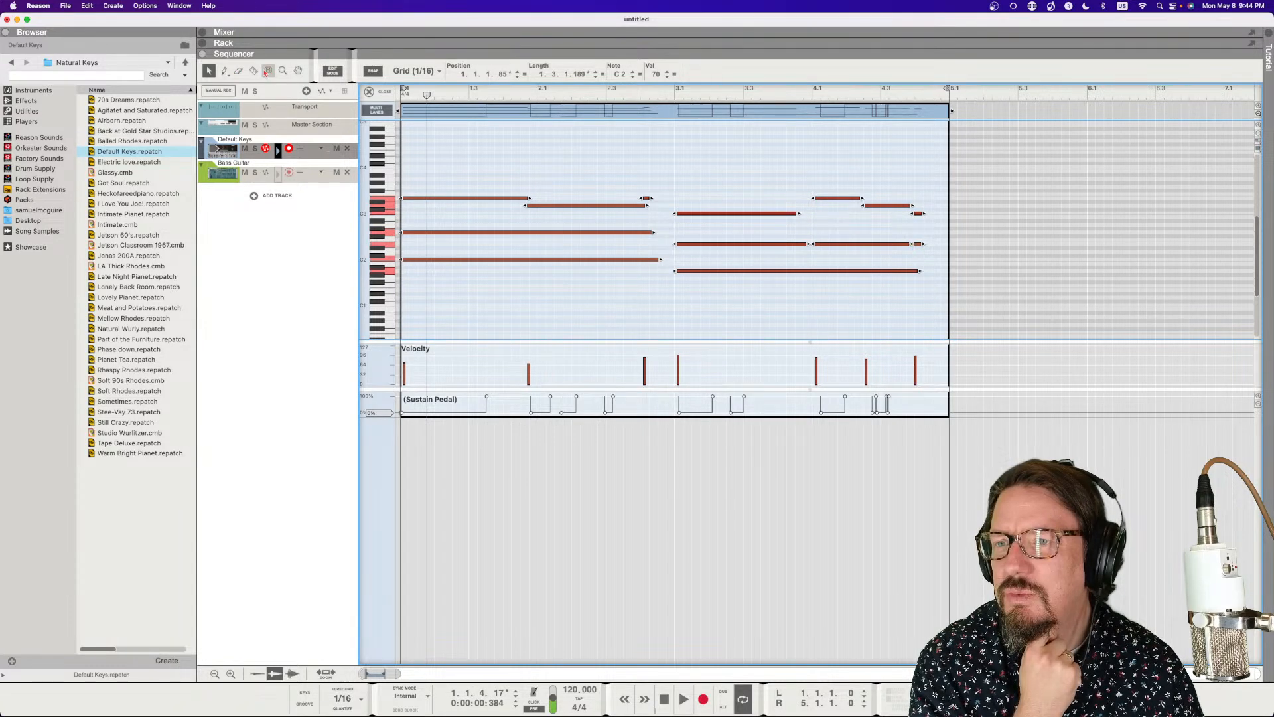
click(333, 91)
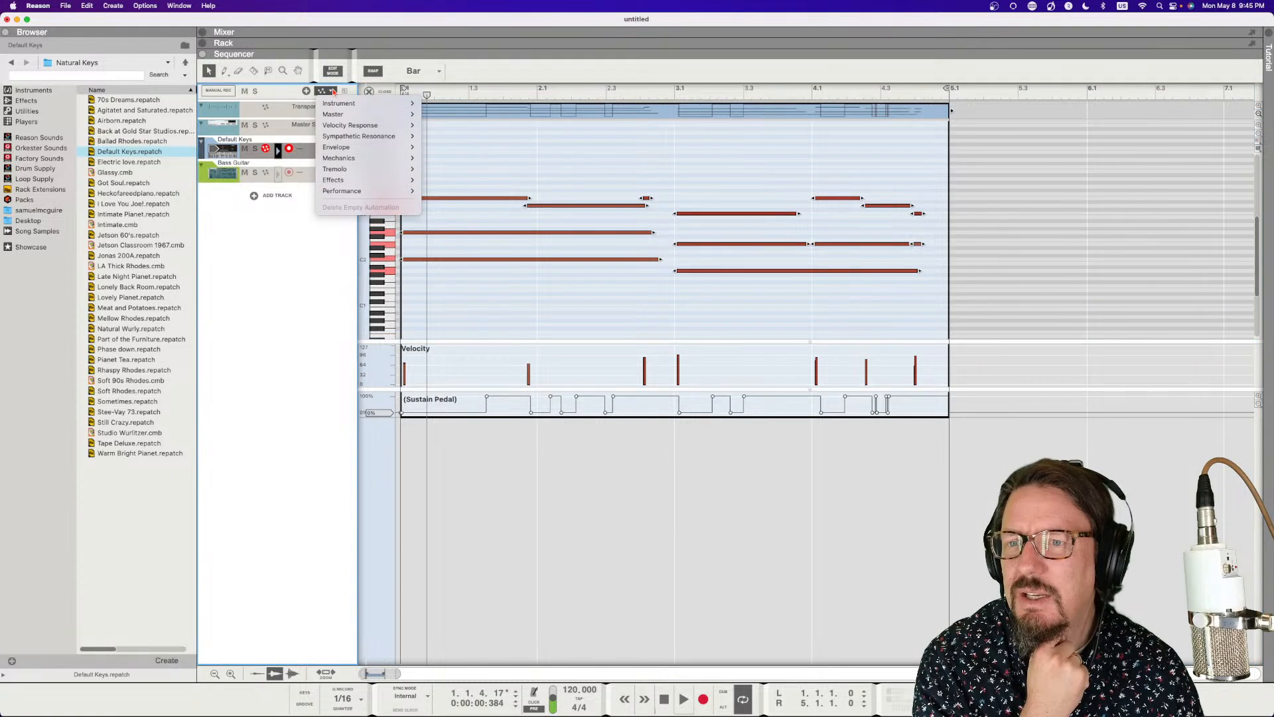
click(333, 92)
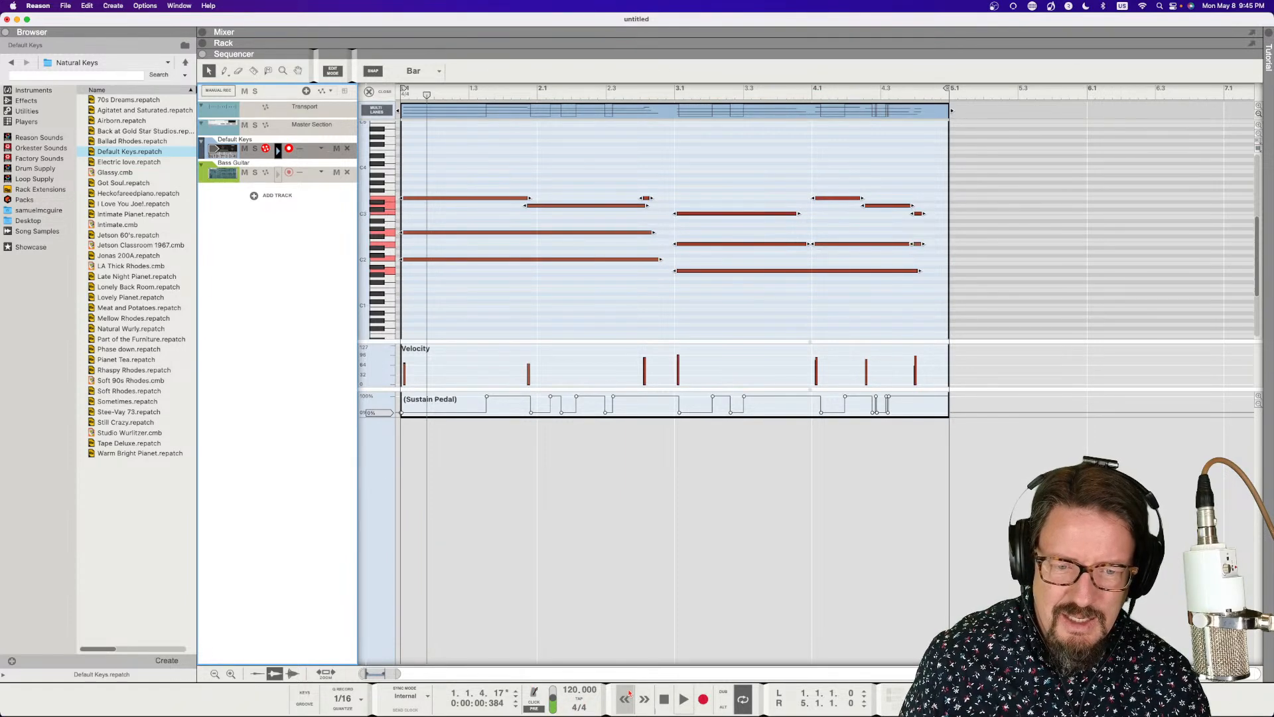
- Find the Quantize command by searching the help for "qu" and apply it to the selected notes
click(143, 6)
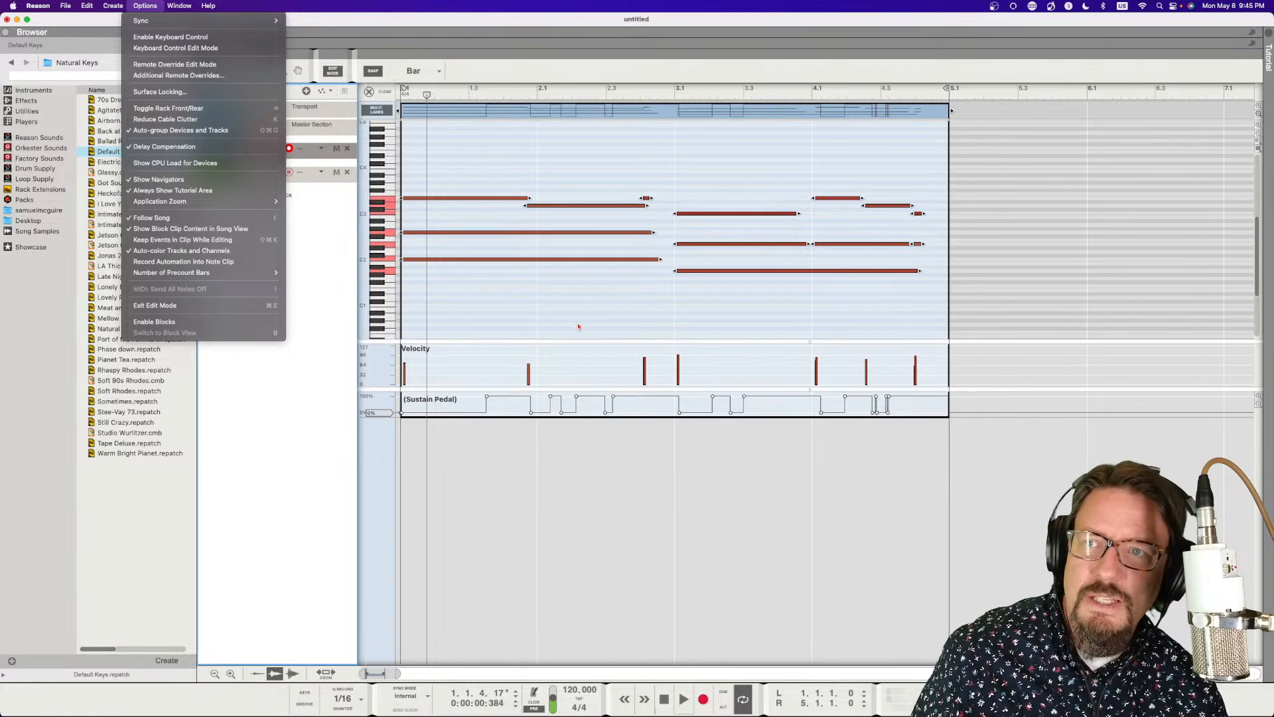
mouse_move(189, 5)
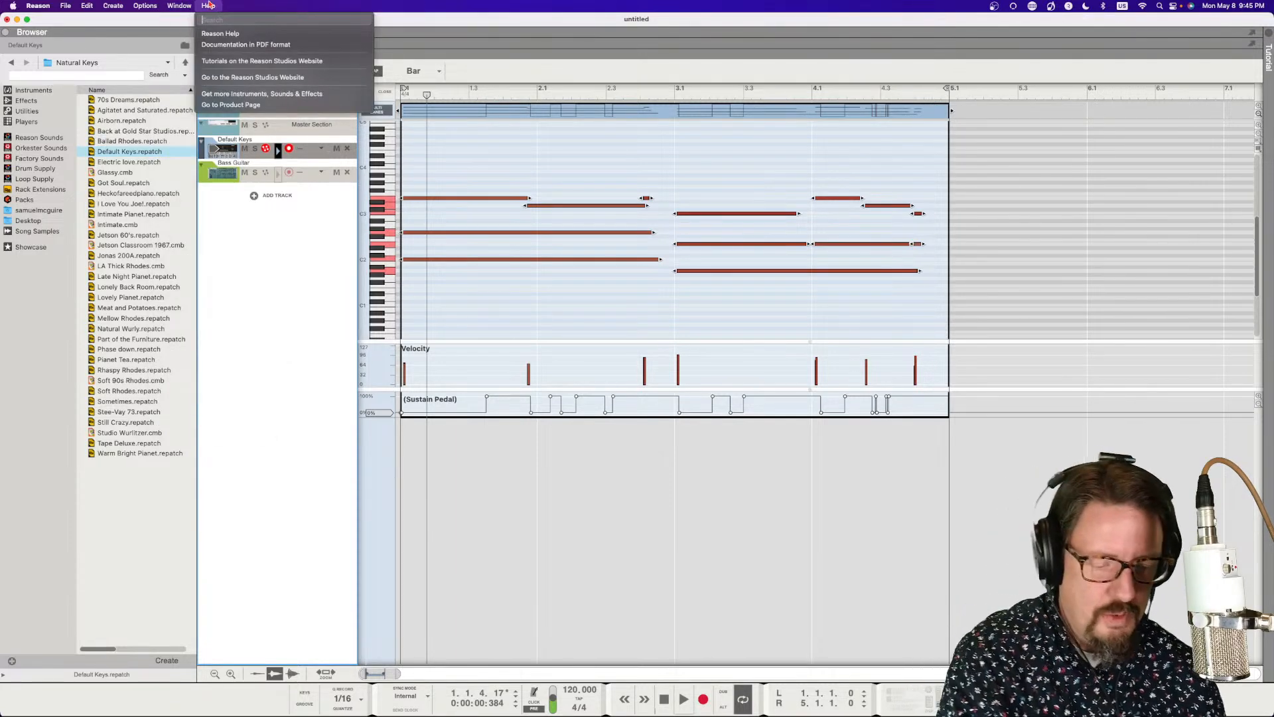
text(qu)
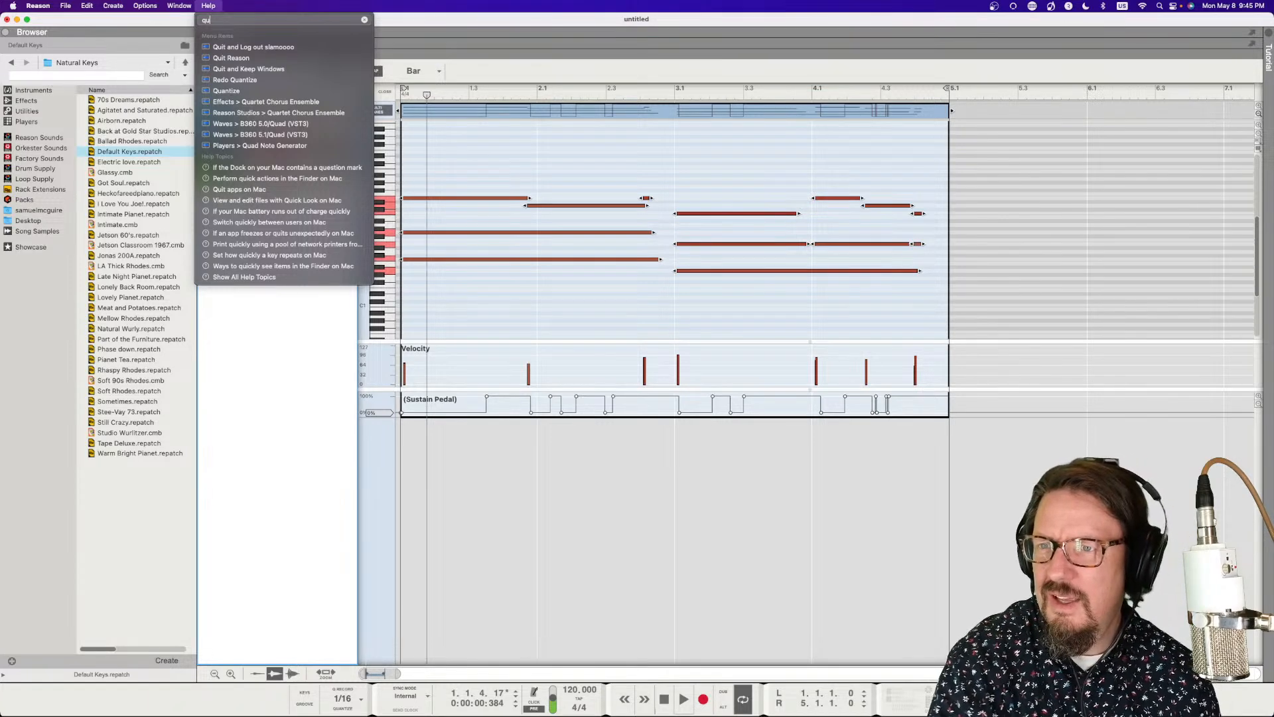
mouse_move(247, 93)
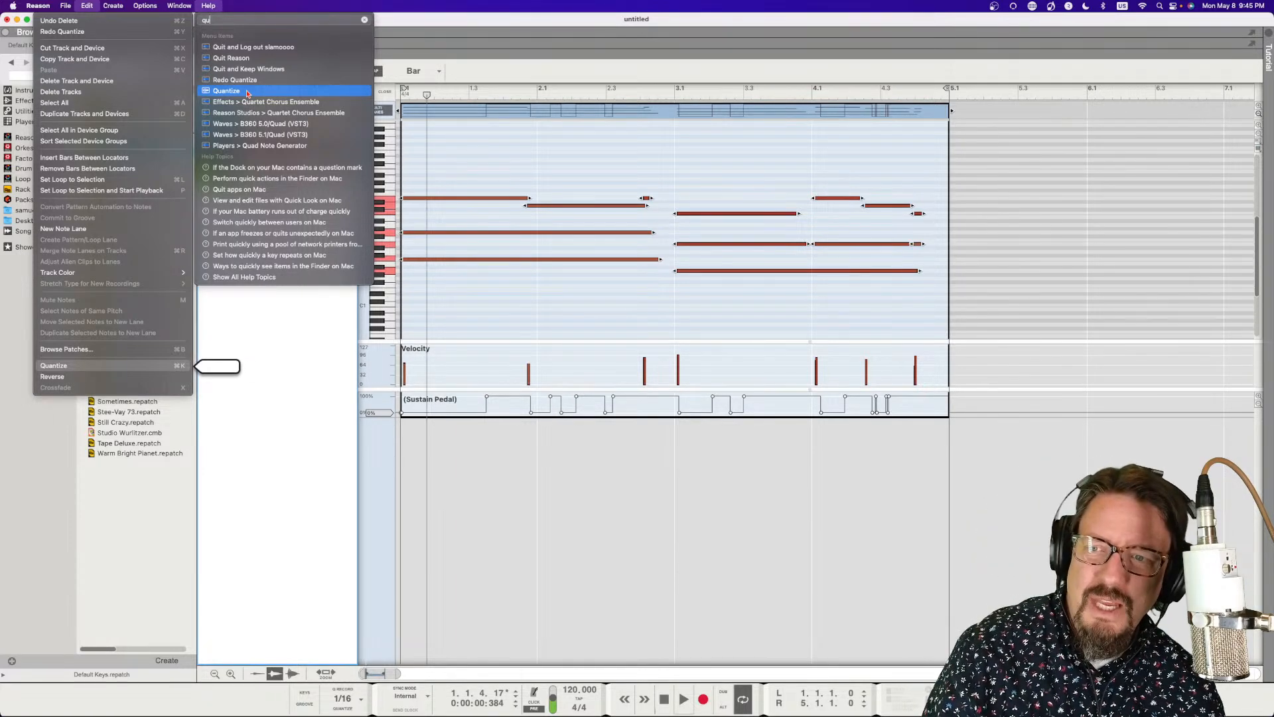
click(247, 93)
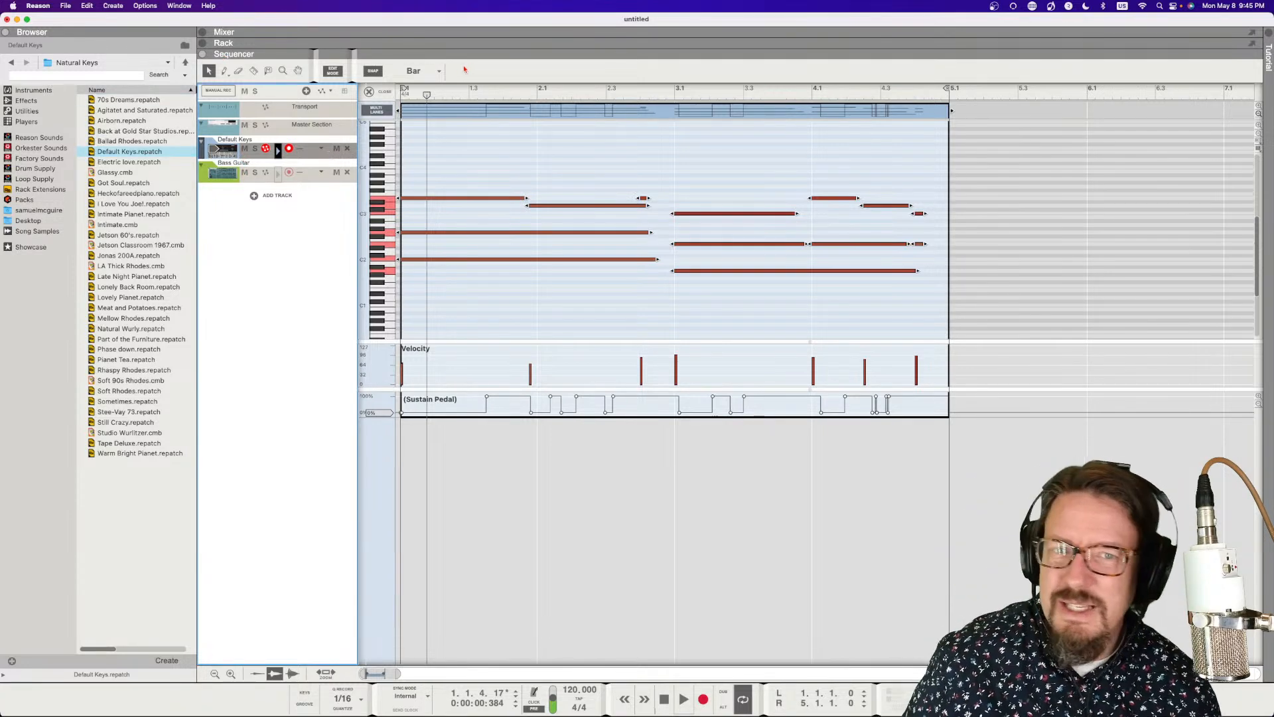
- Play back the quantized keys clip and stop playback
click(440, 71)
click(490, 67)
key(space)
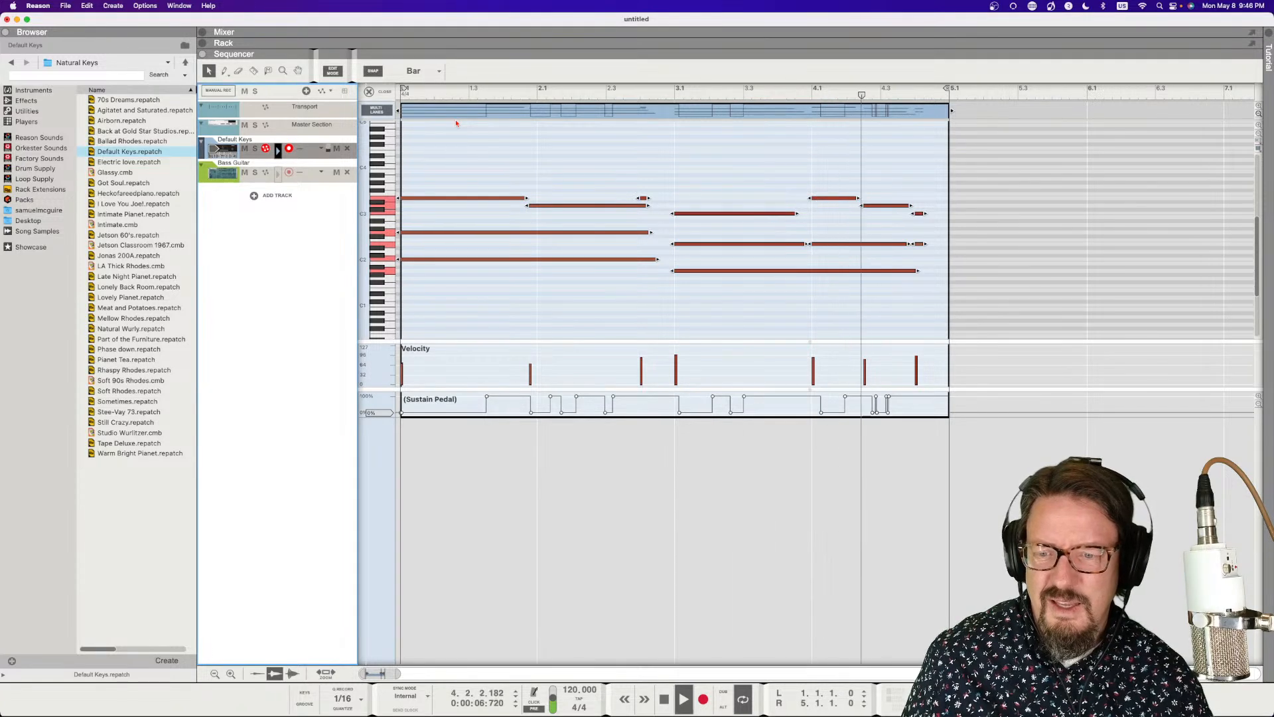
key(space)
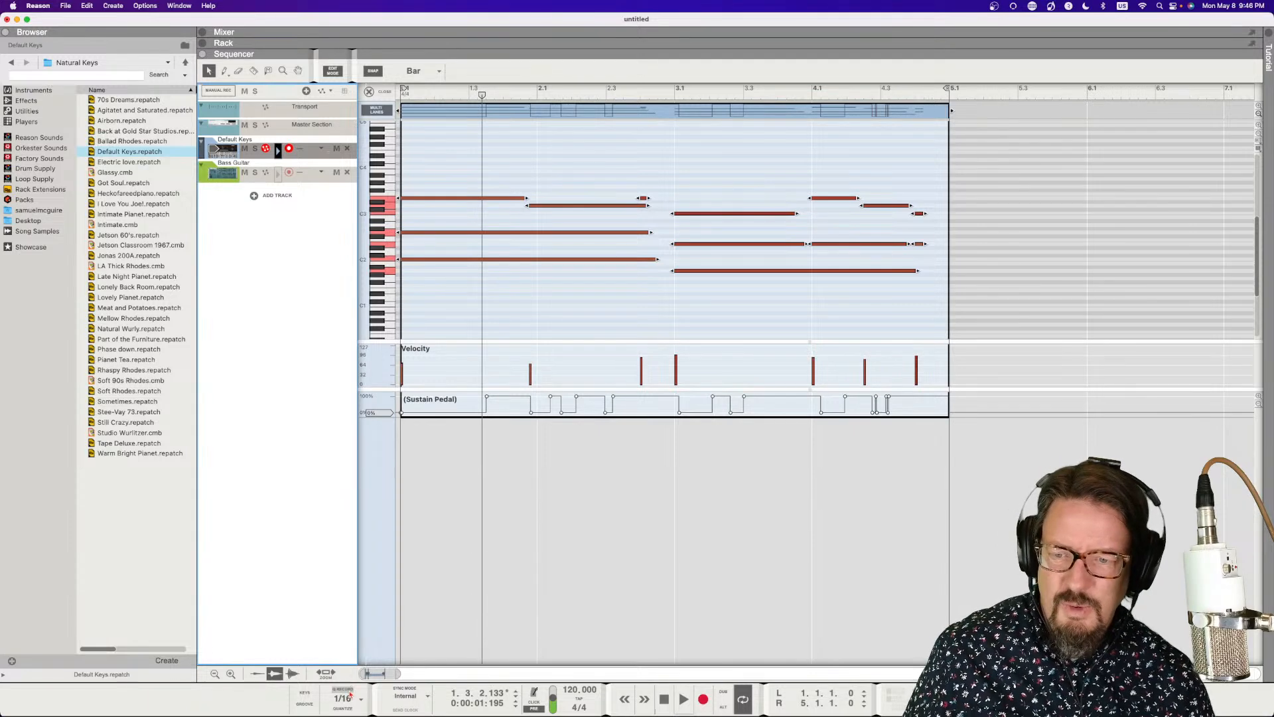
- Quantize the selected notes to a 1/4 value and play back the result
click(359, 702)
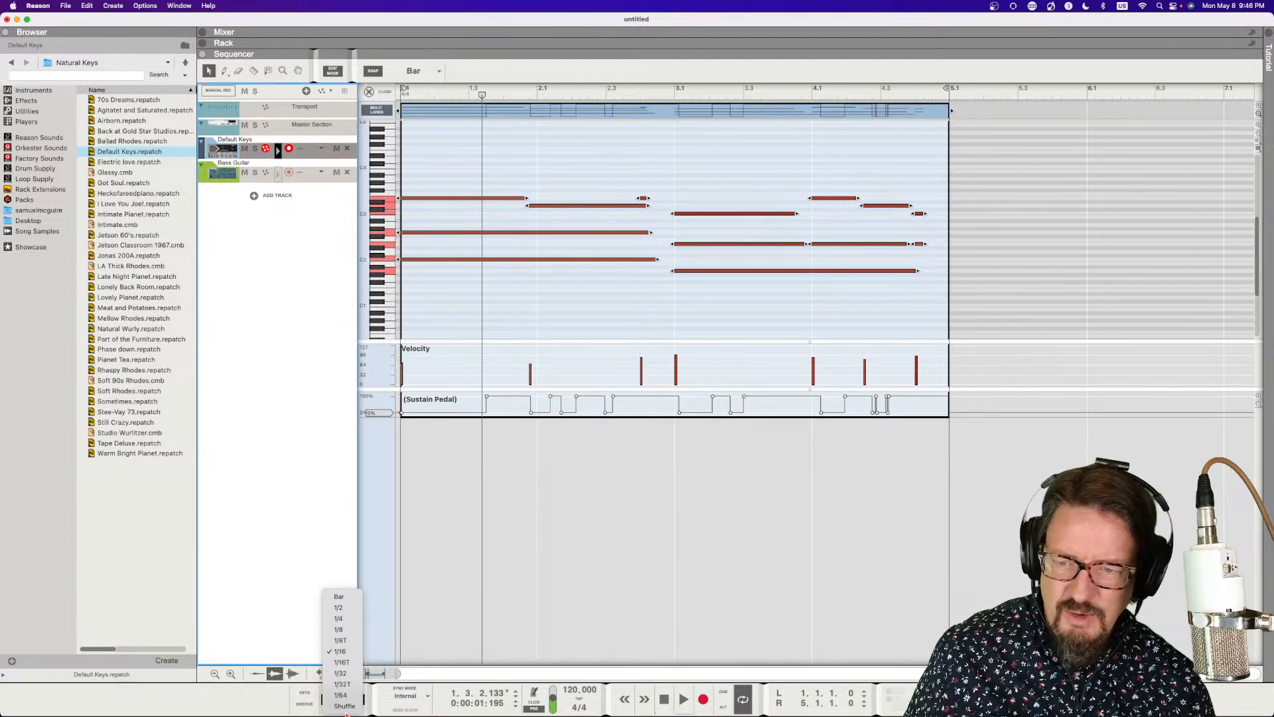
click(392, 587)
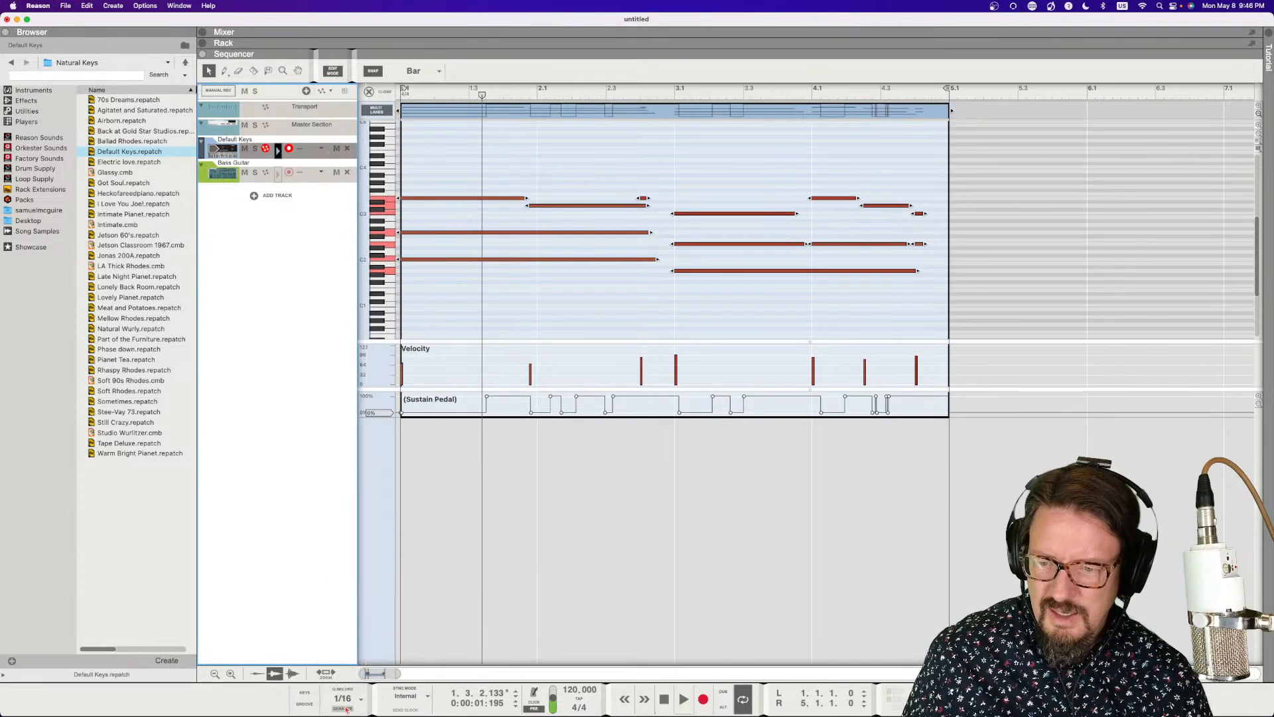
click(345, 710)
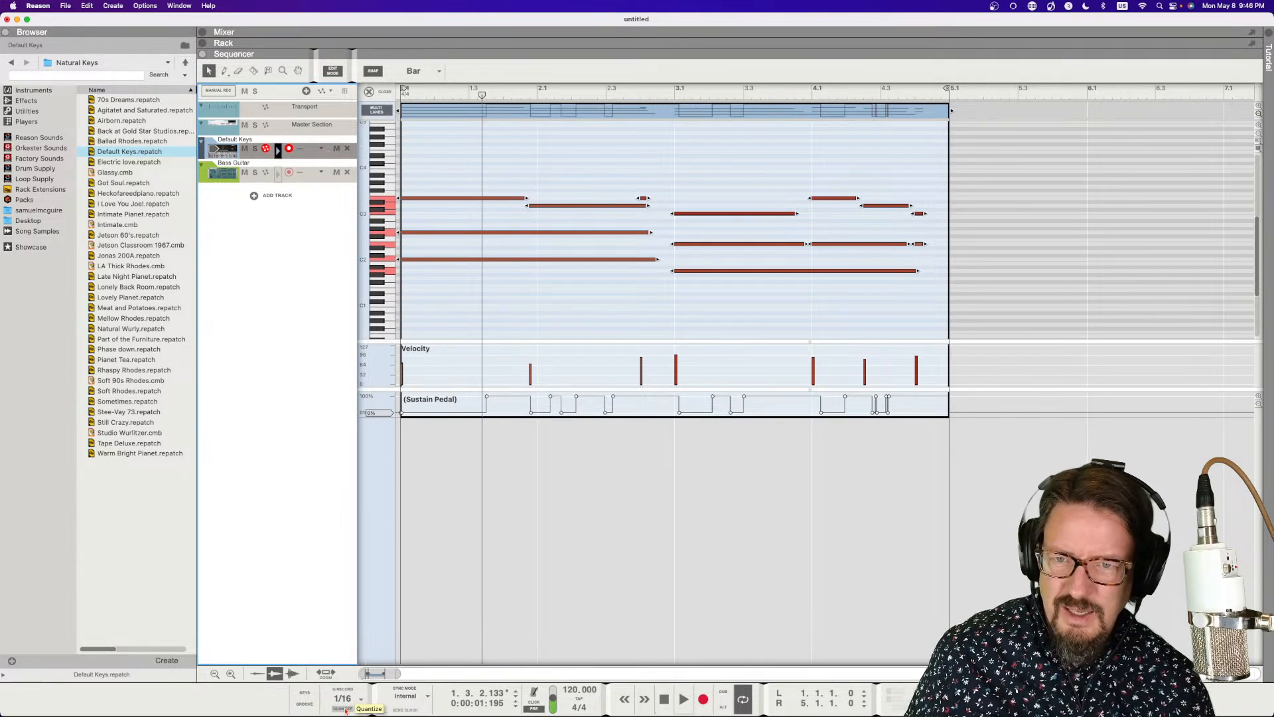
click(343, 699)
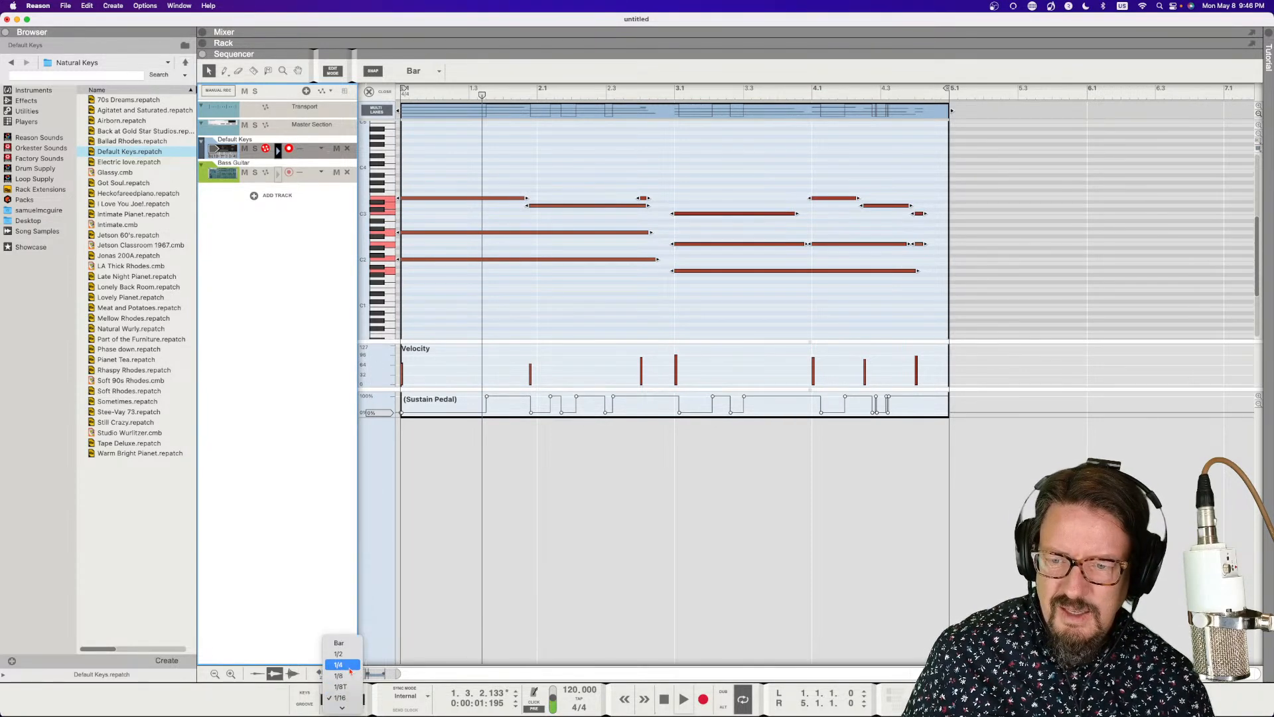
click(339, 664)
click(345, 710)
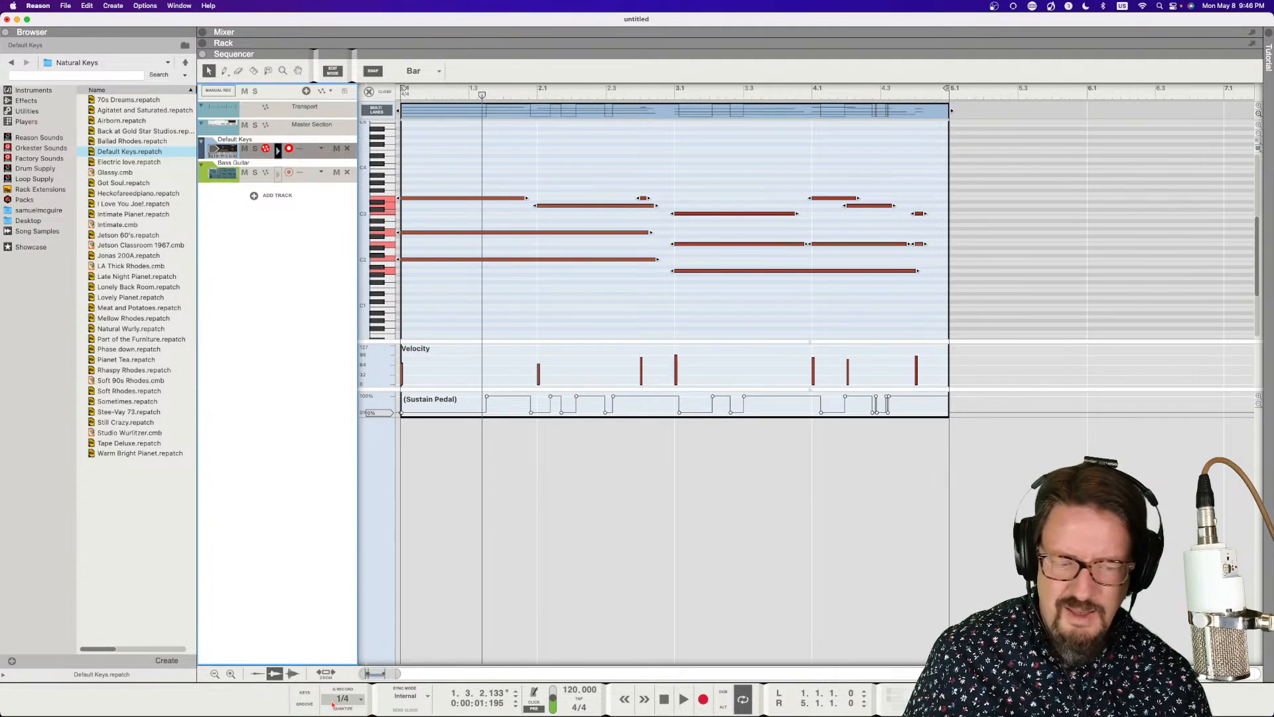
key(space)
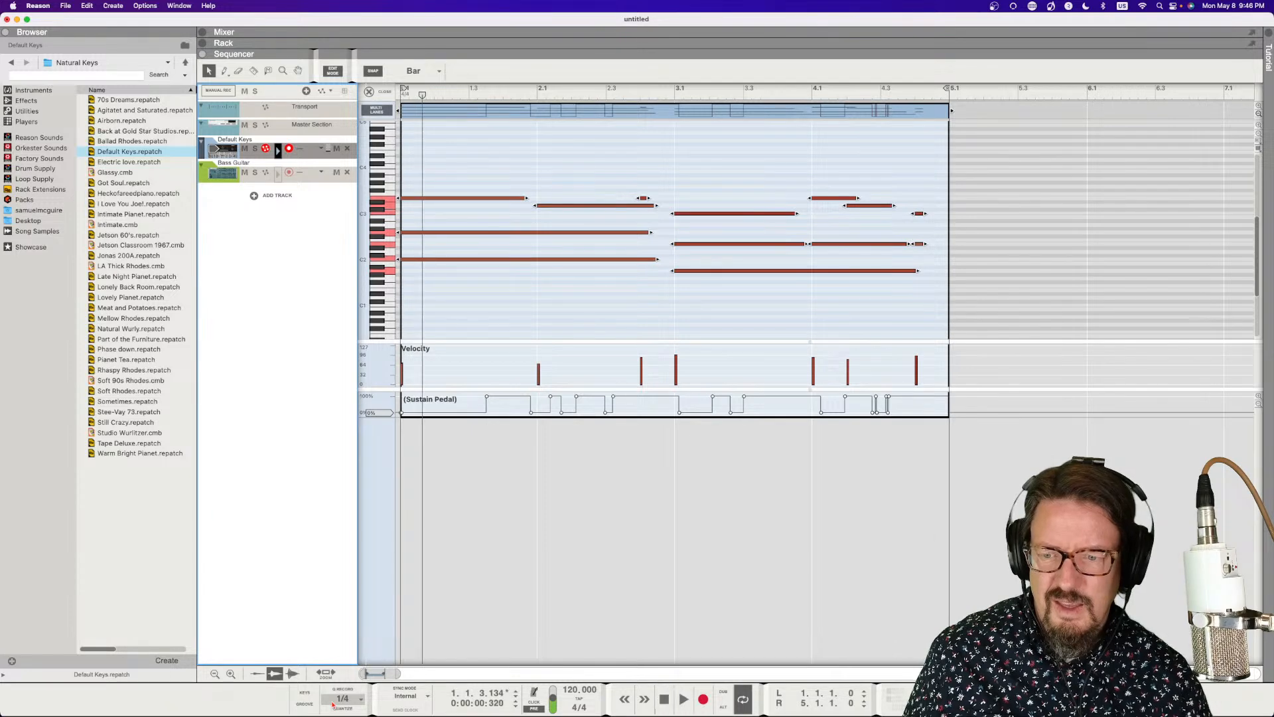
- Undo the 1/4 quantize, quantize the selected notes to 1/8 instead, and listen to the result
click(346, 700)
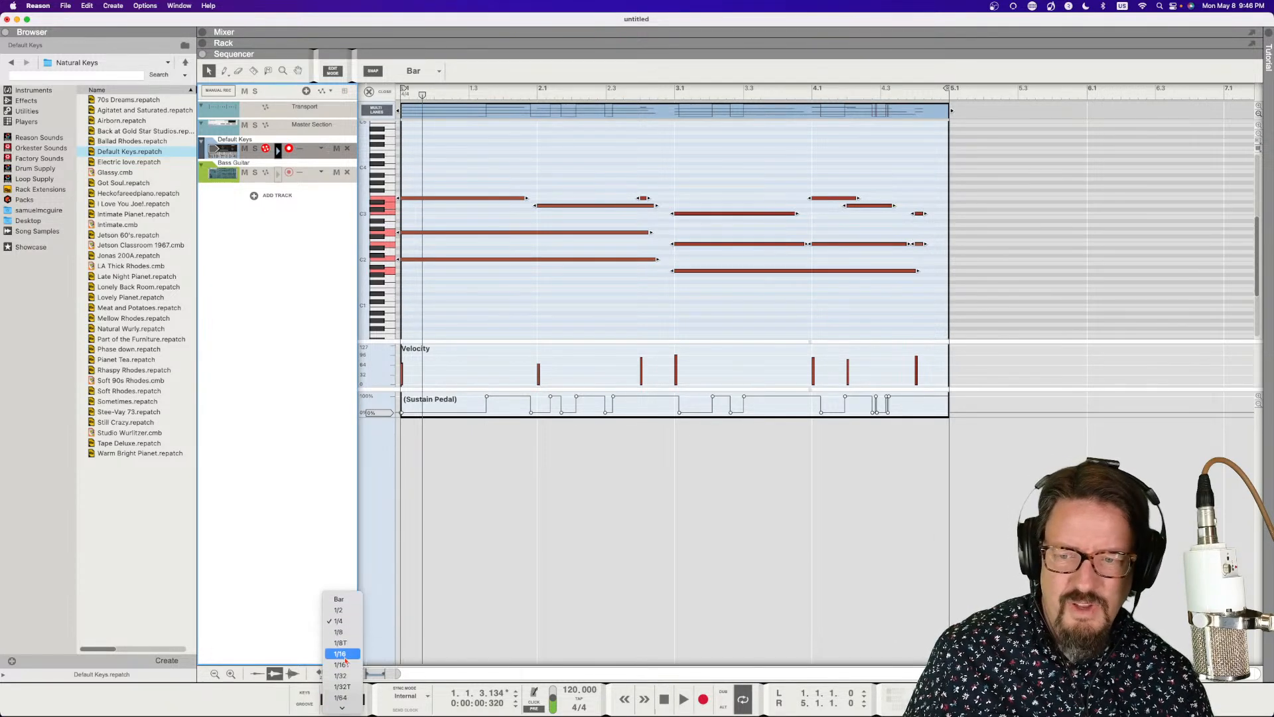
click(356, 636)
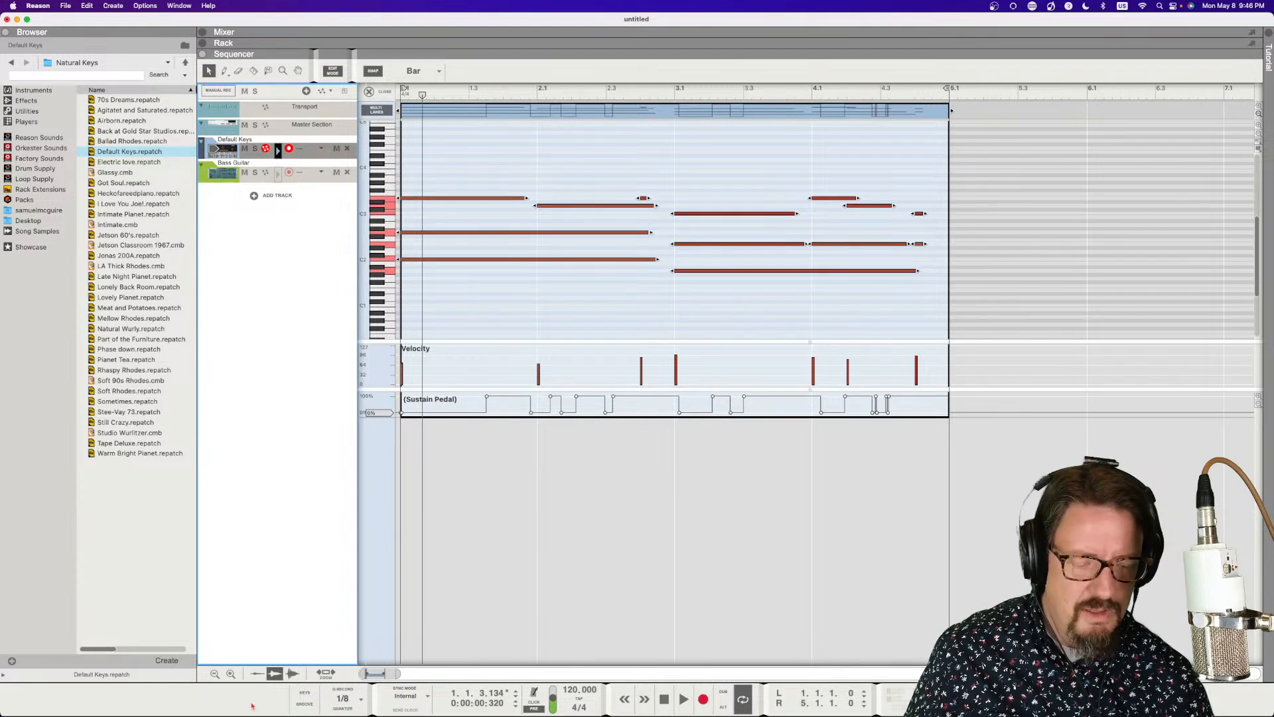
key(super+k)
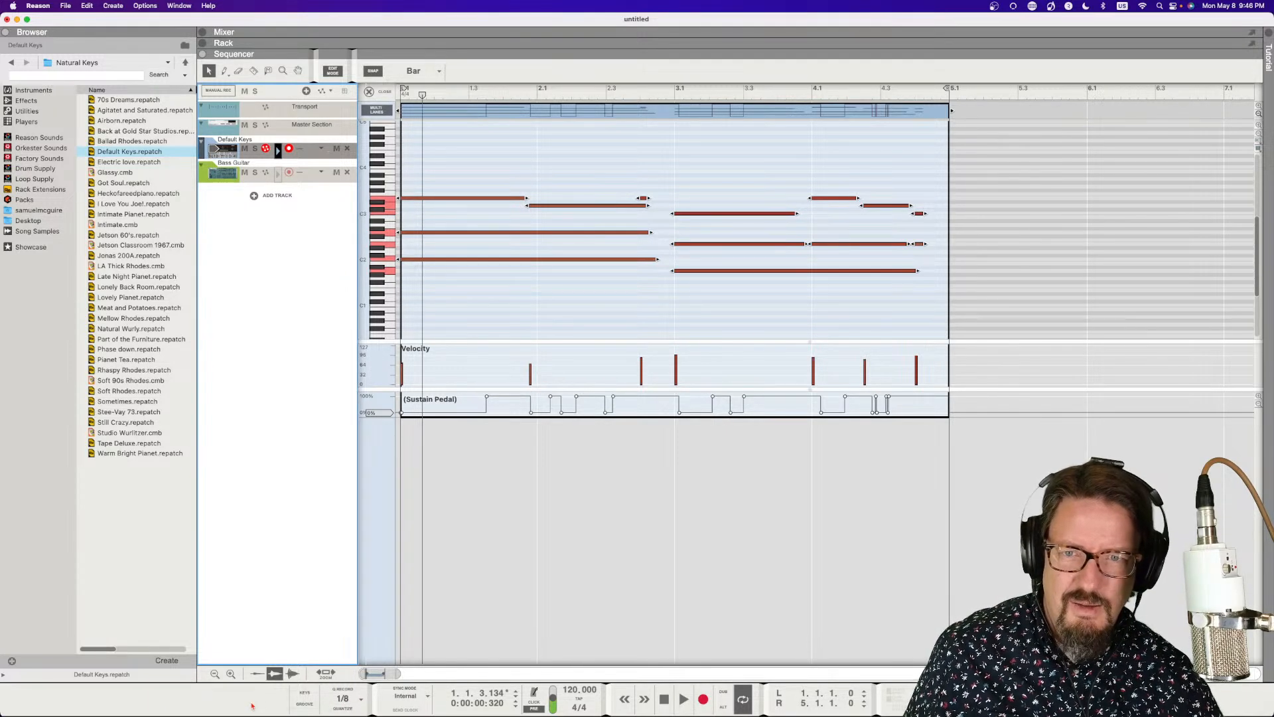
click(335, 711)
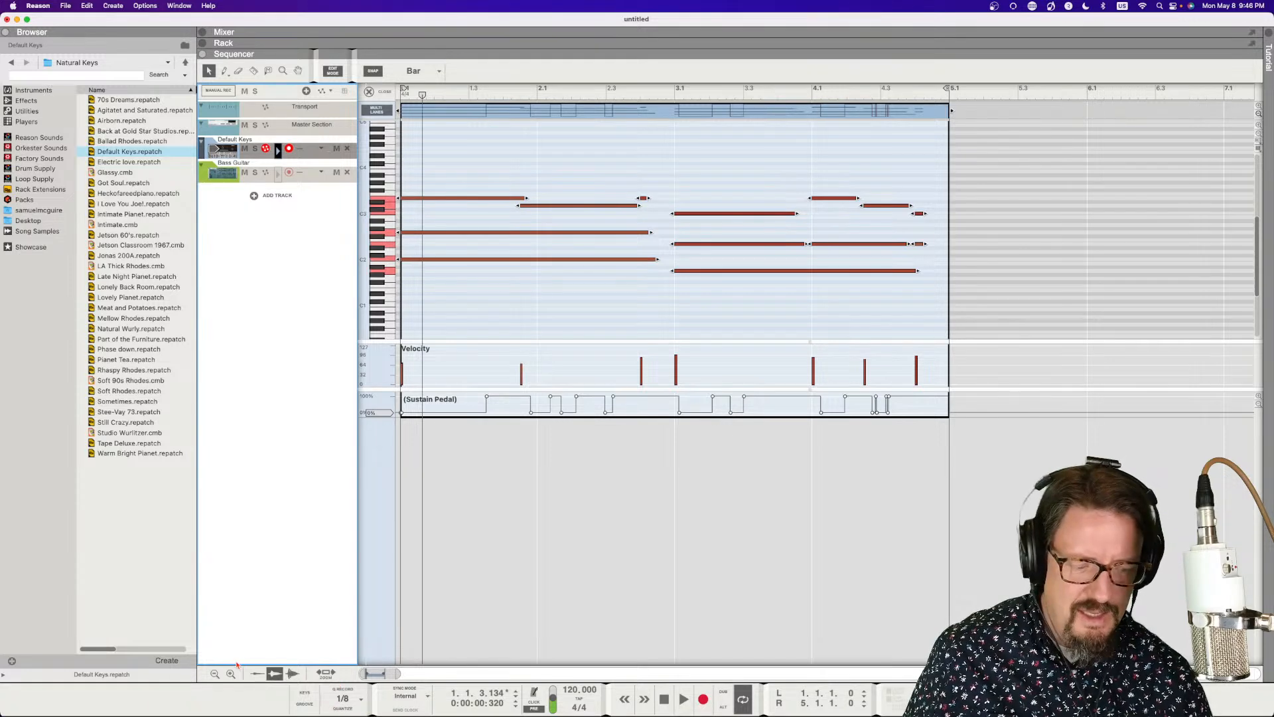
key(space)
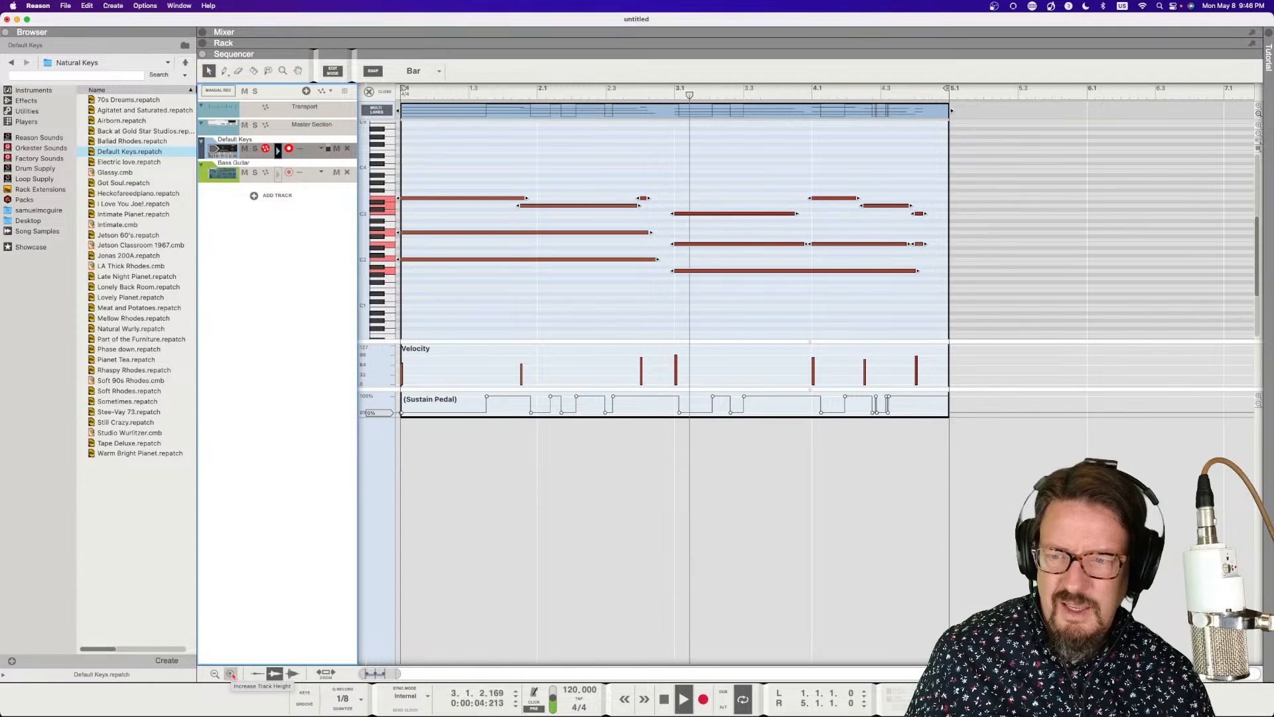
- Examine the ReGroove Mixer and the group A groove channels available for the Default Keys note lane
click(308, 705)
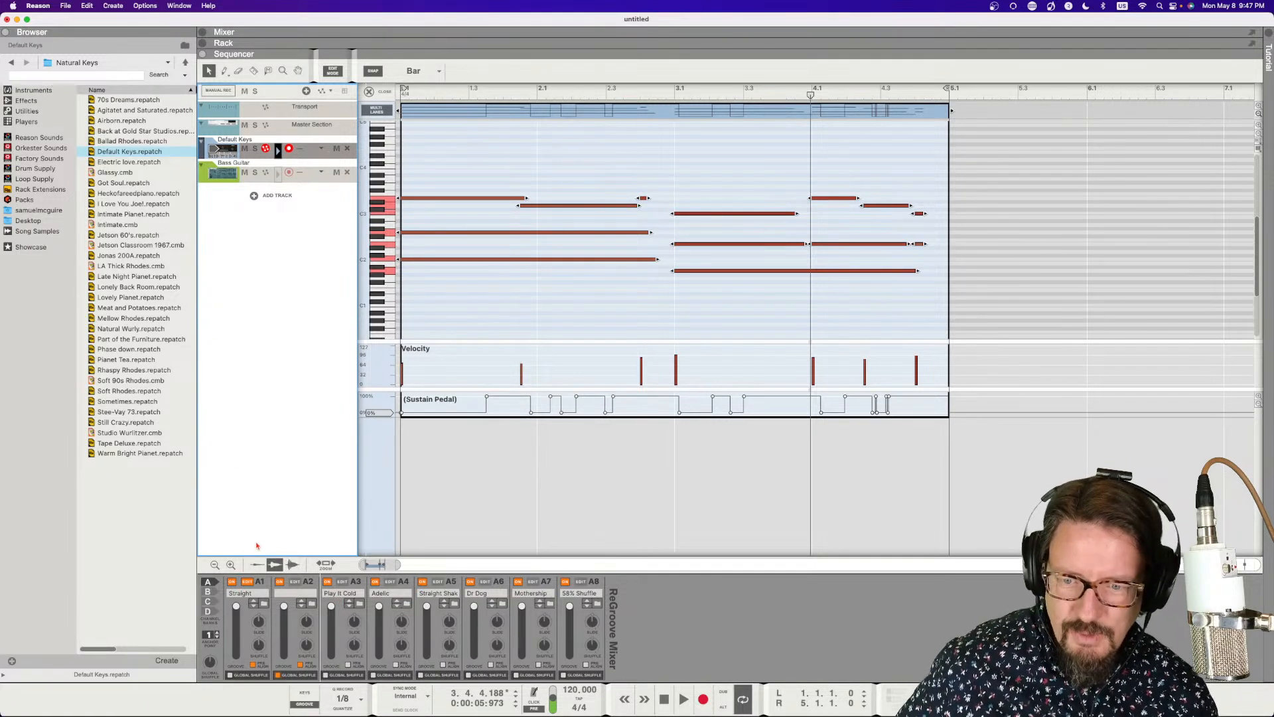
click(305, 705)
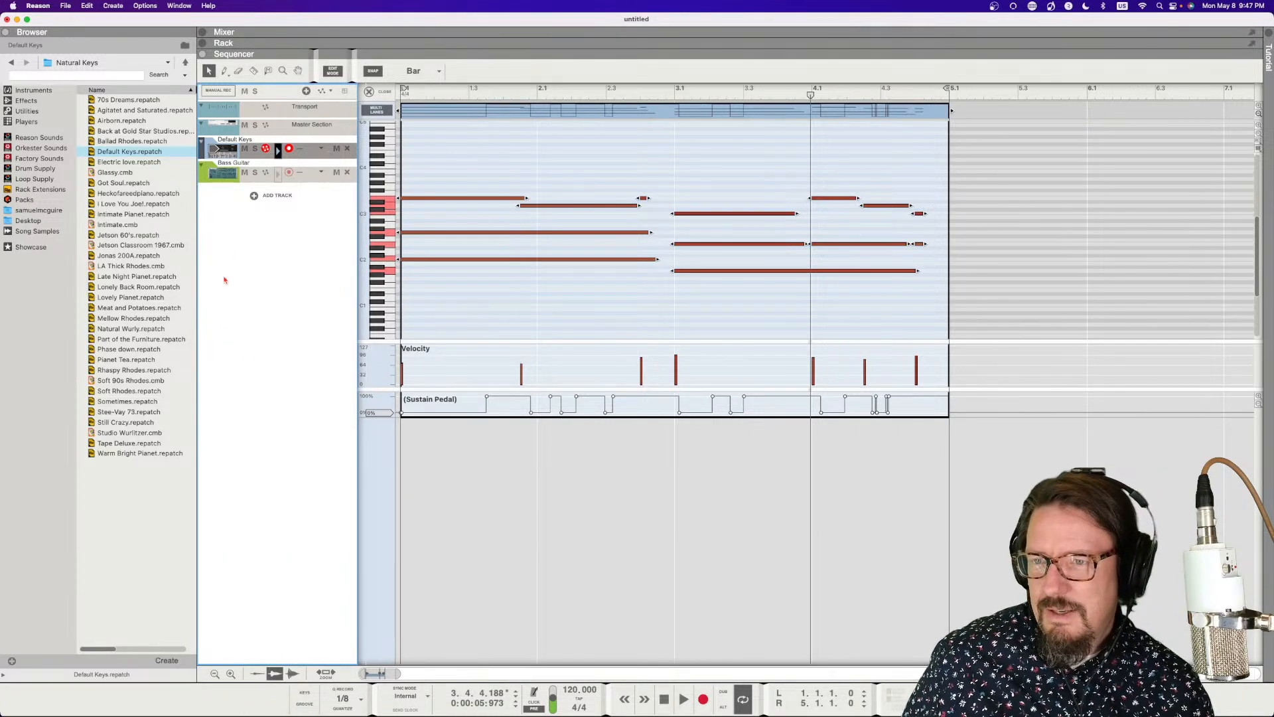
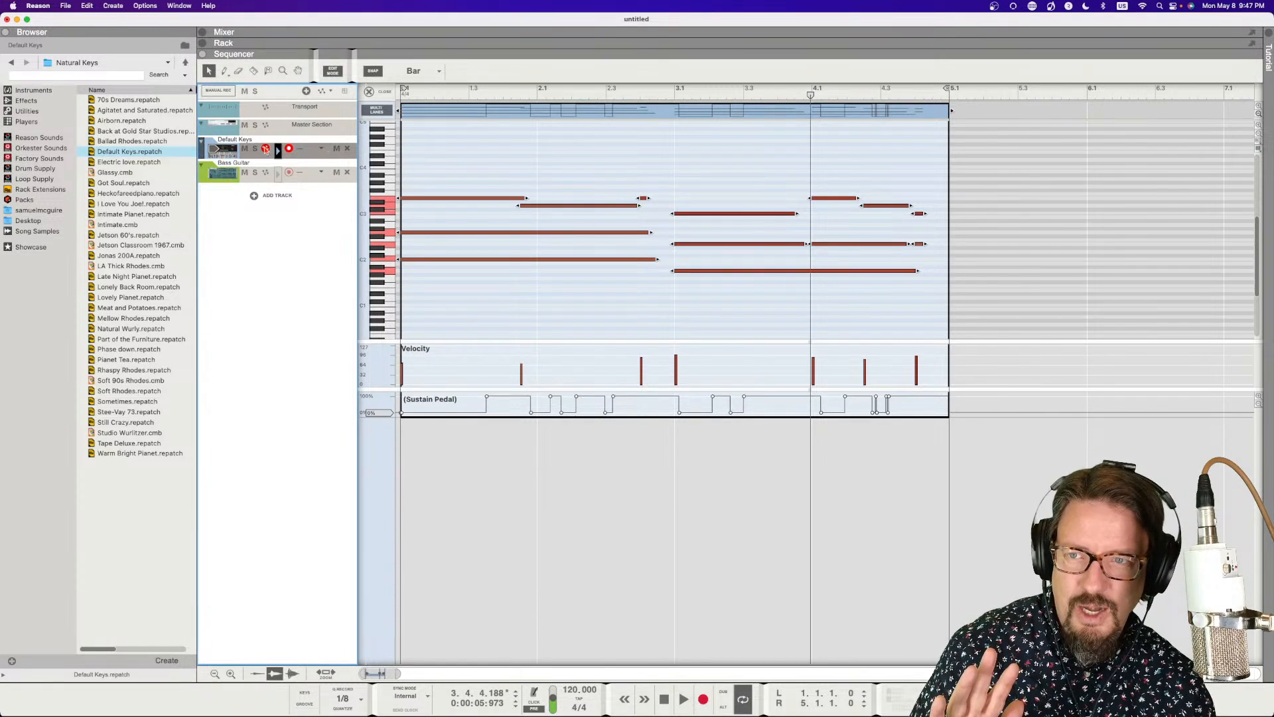
click(309, 148)
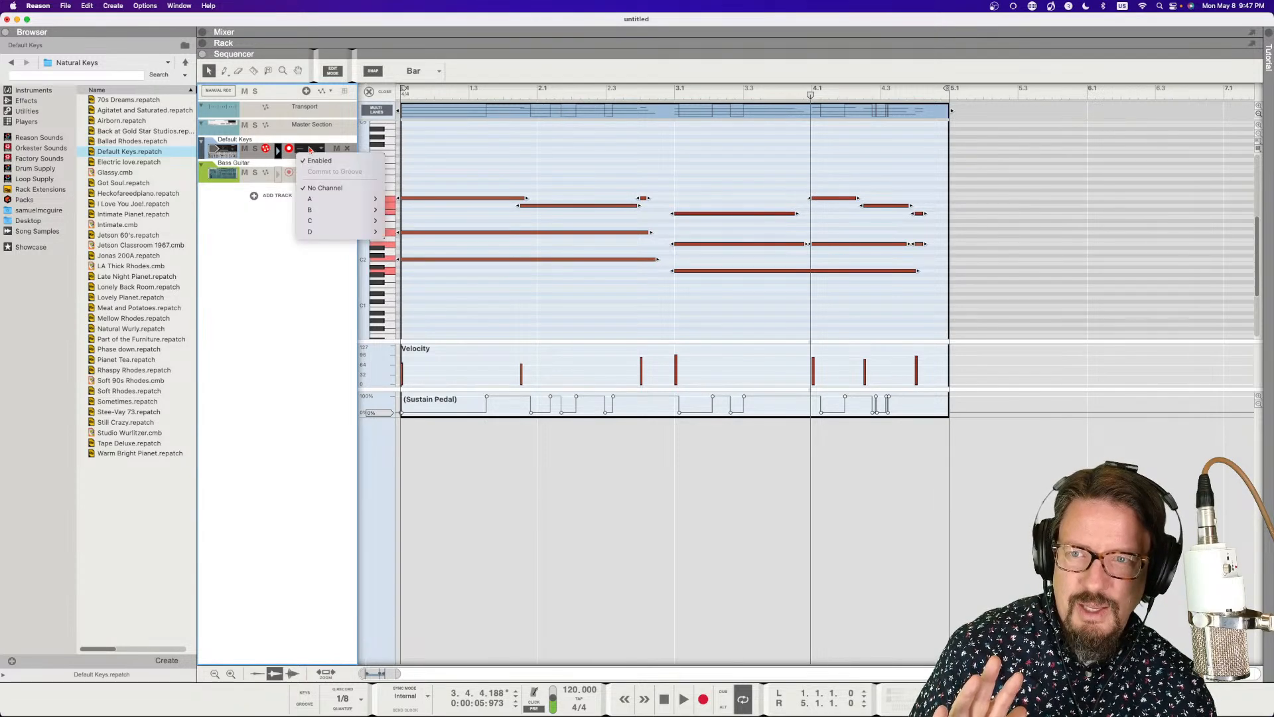
mouse_move(326, 200)
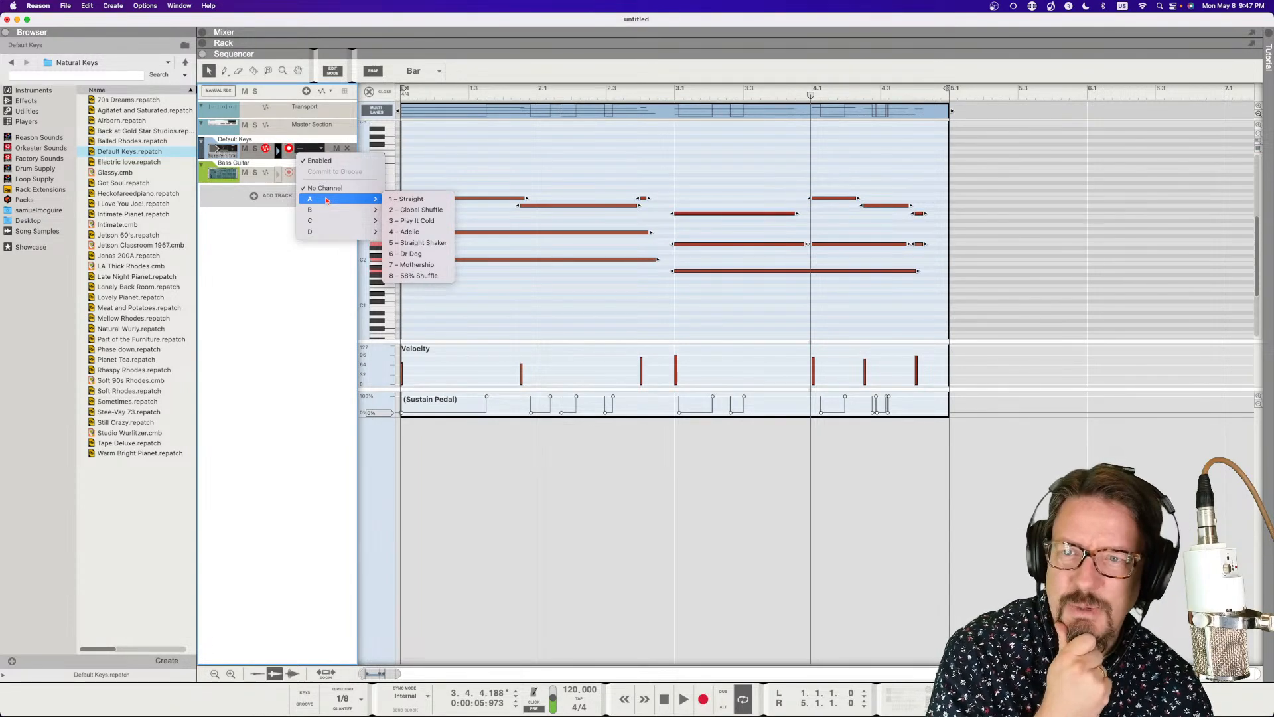
click(323, 150)
click(324, 152)
click(324, 152)
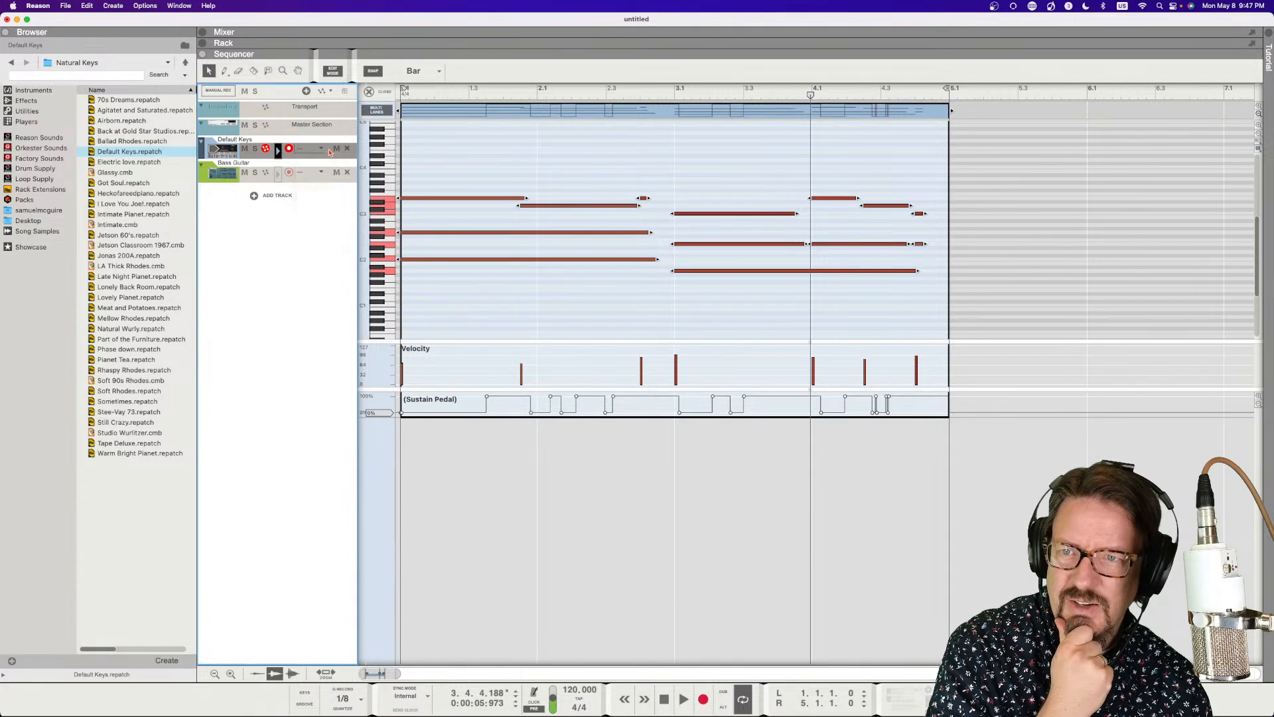
click(336, 152)
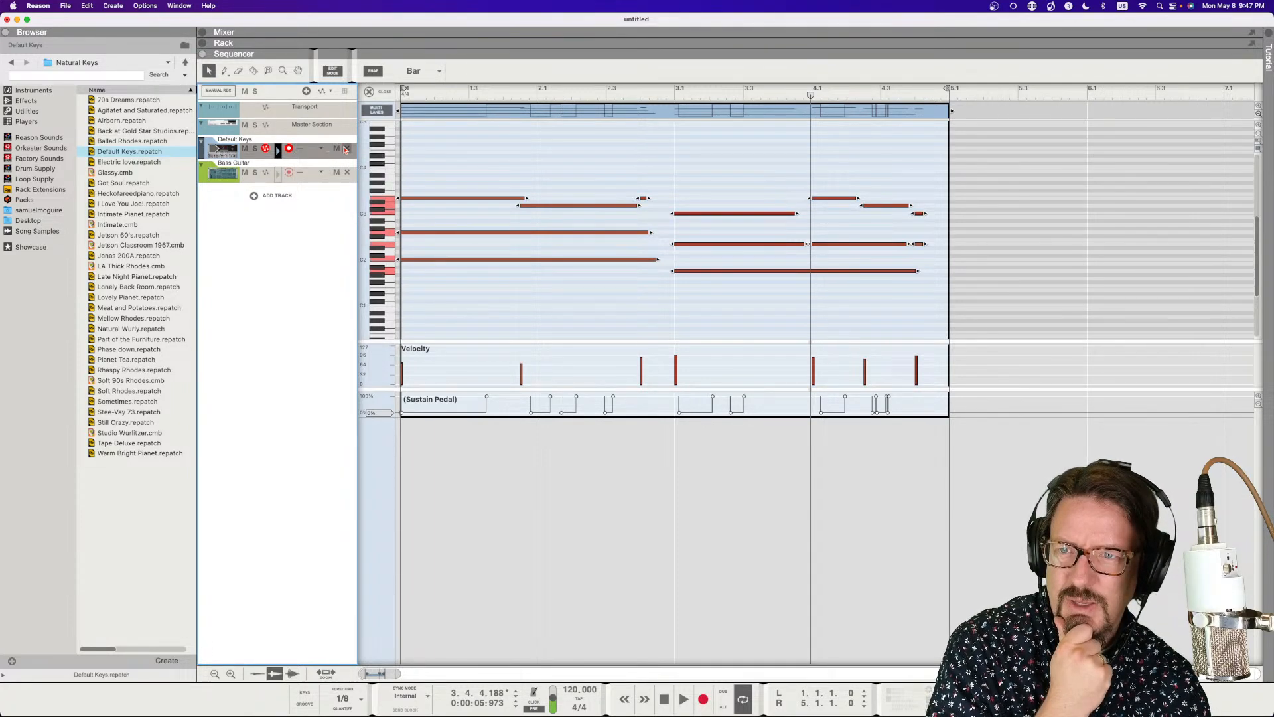
click(346, 150)
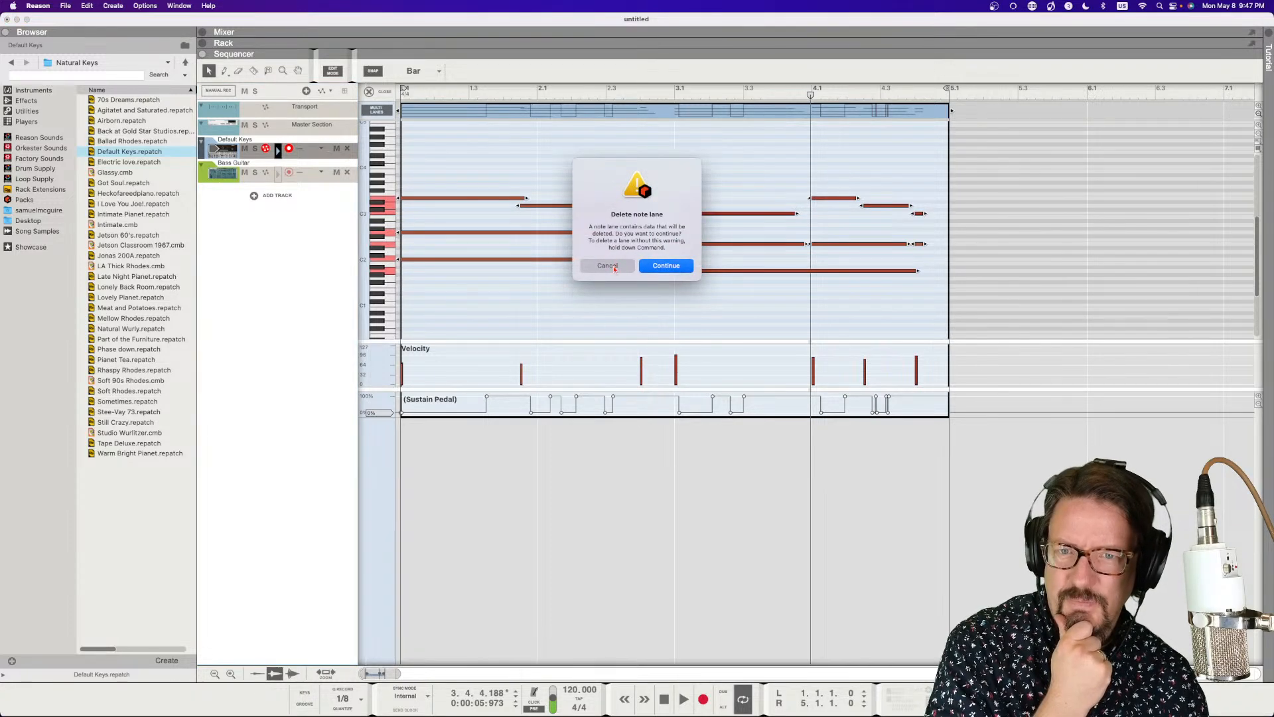
click(616, 266)
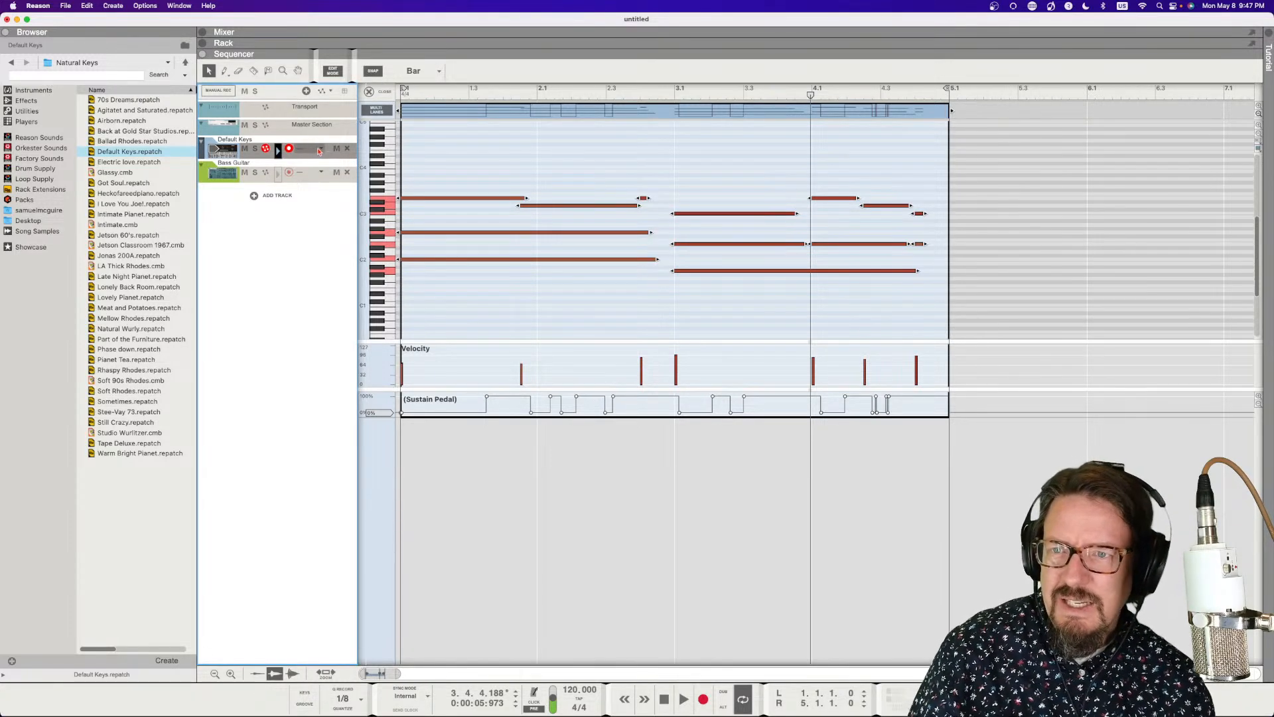
- Assign groove channel A 3 – Play It Cold to the Default Keys note lane and start playback
click(321, 148)
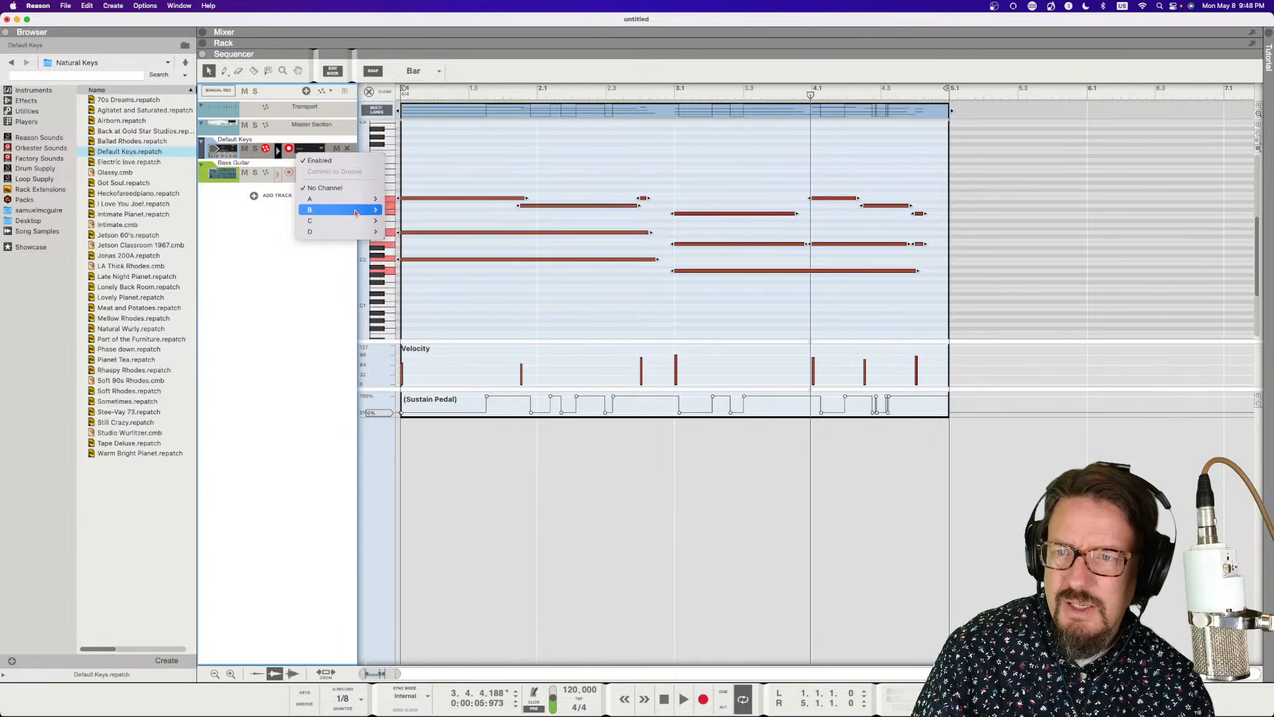
mouse_move(350, 227)
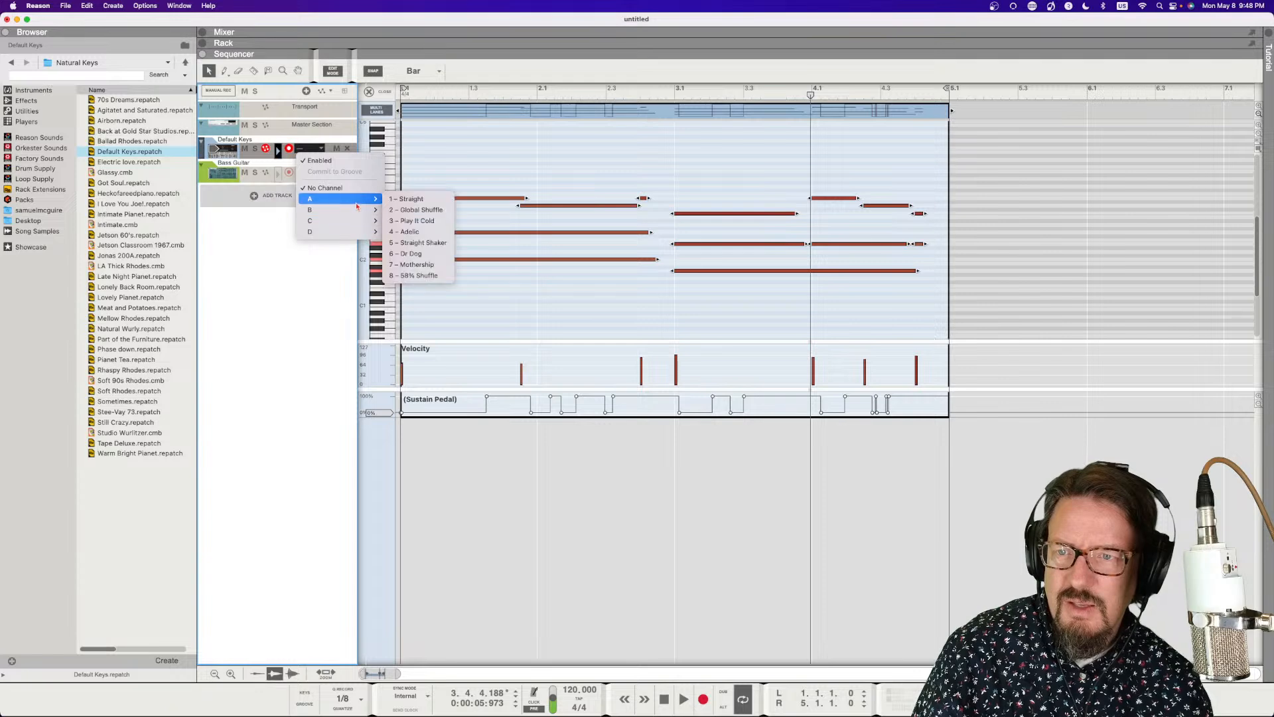
click(407, 221)
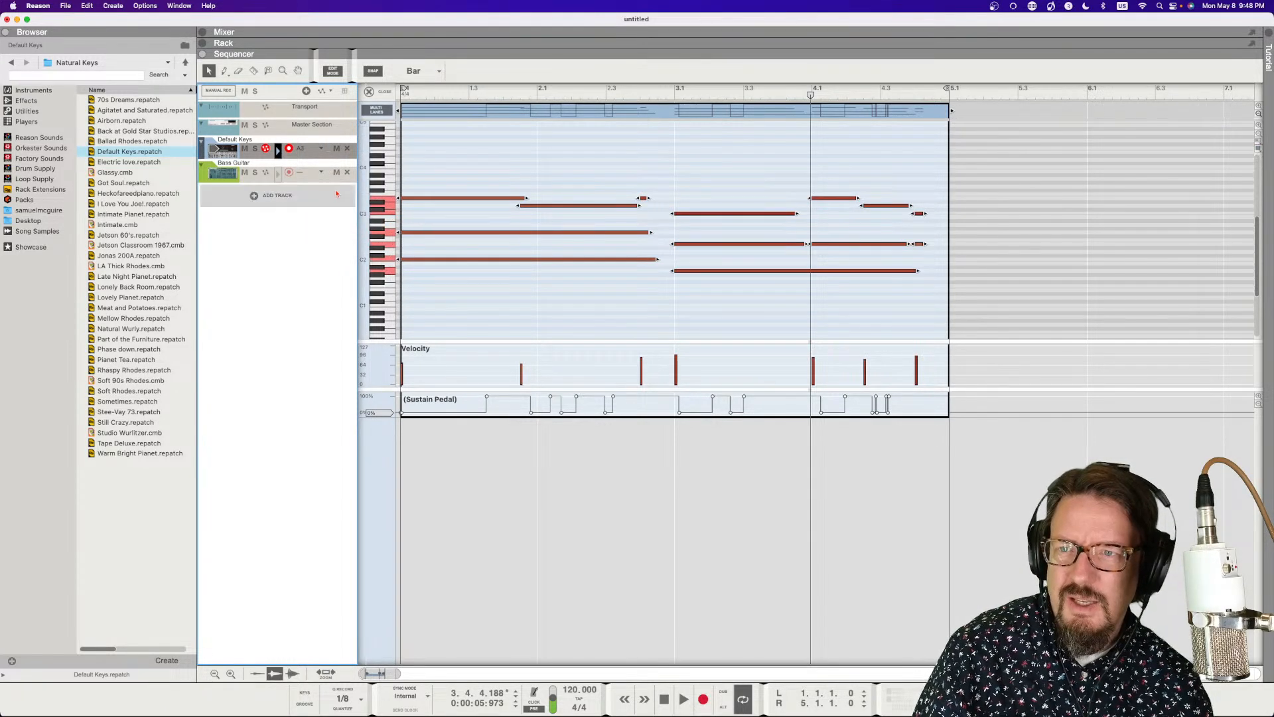
key(space)
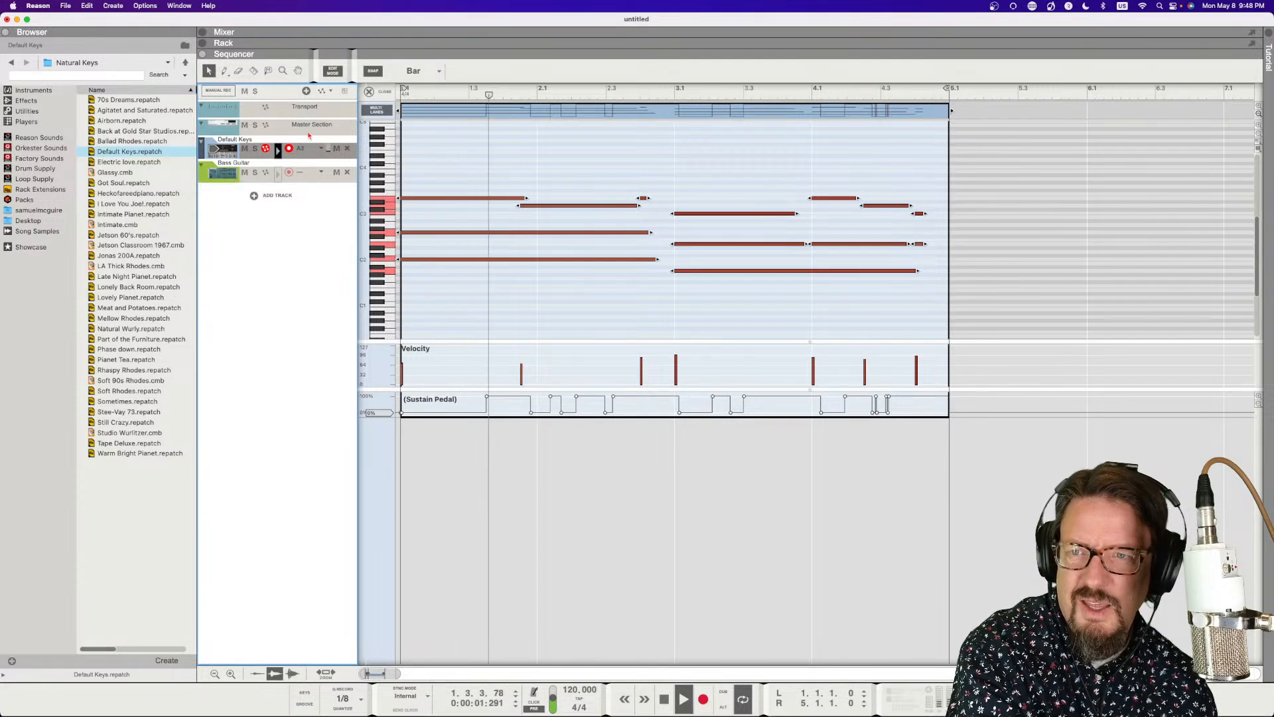
- Audition the A 4 – Adelic and A 7 – Mothership grooves on the Default Keys lane during playback and stop
click(321, 148)
mouse_move(339, 198)
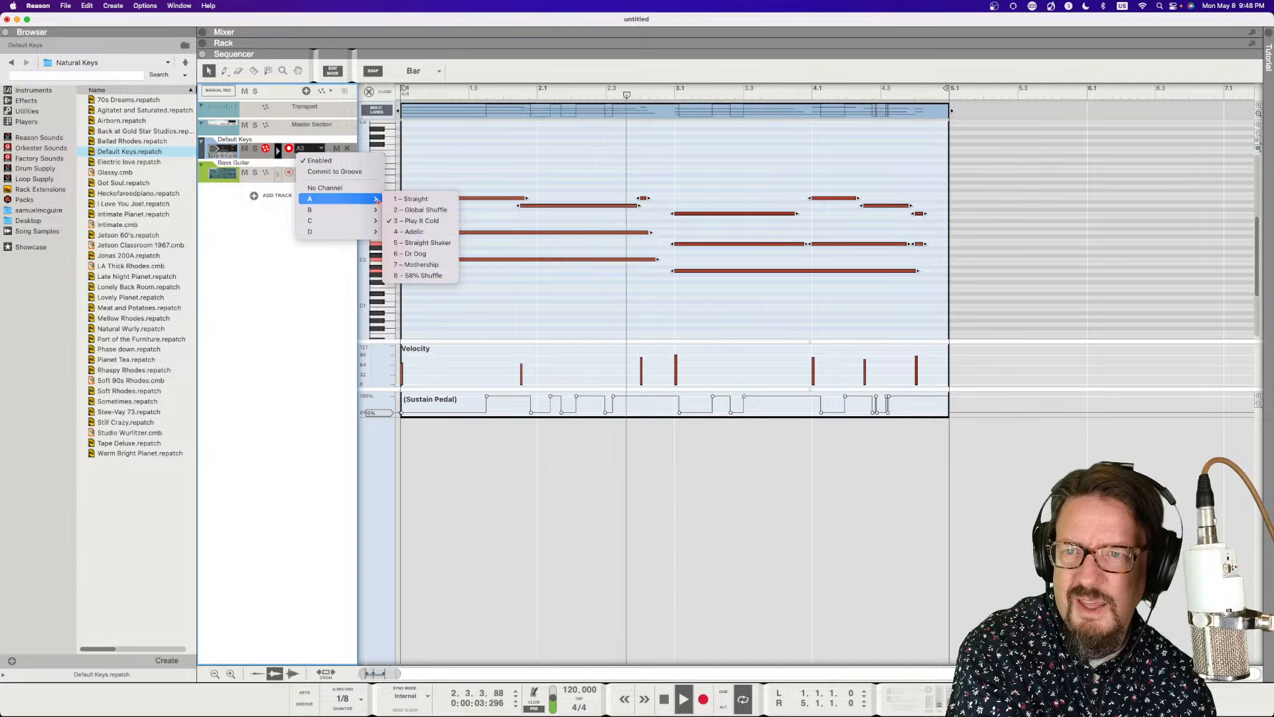
click(412, 232)
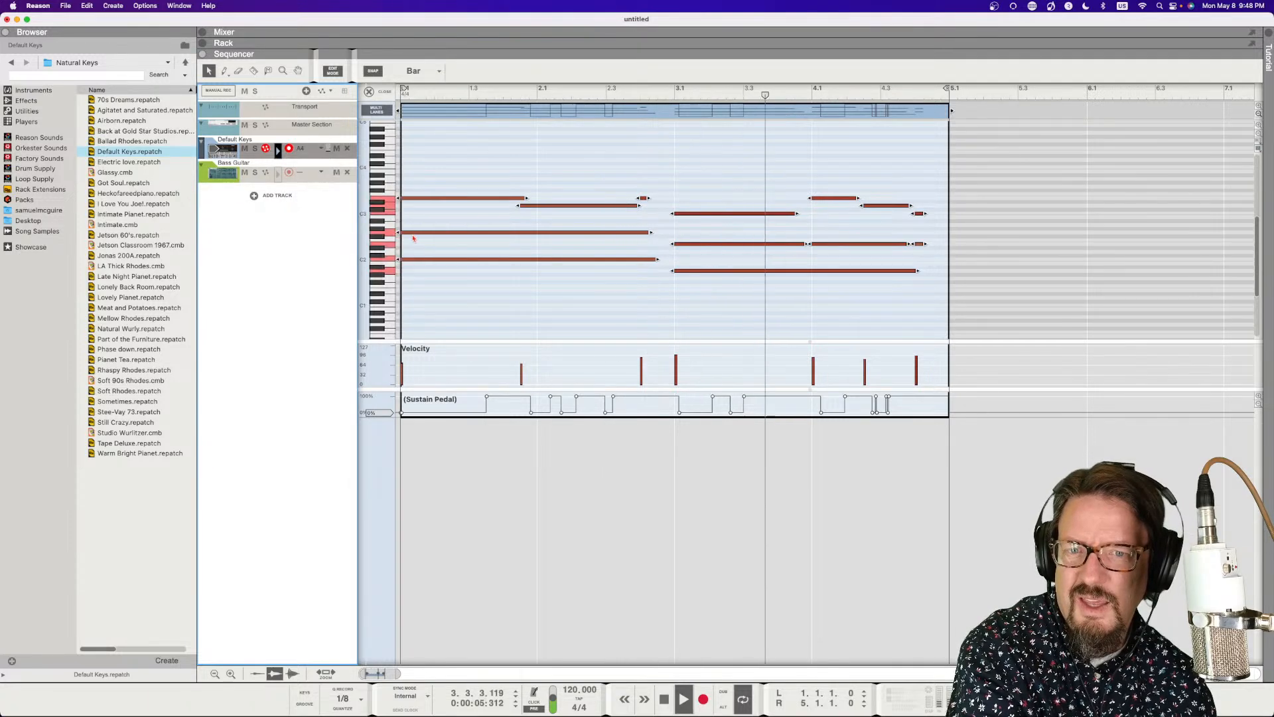
click(322, 148)
mouse_move(327, 199)
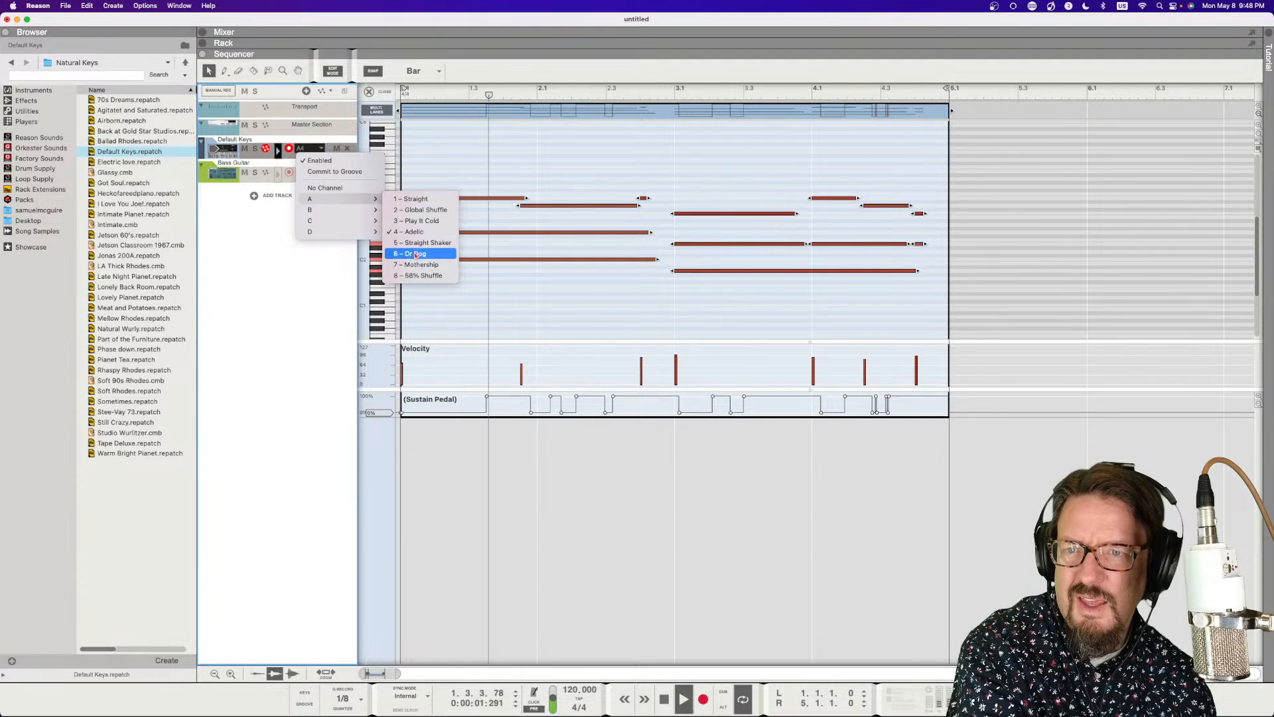
click(418, 269)
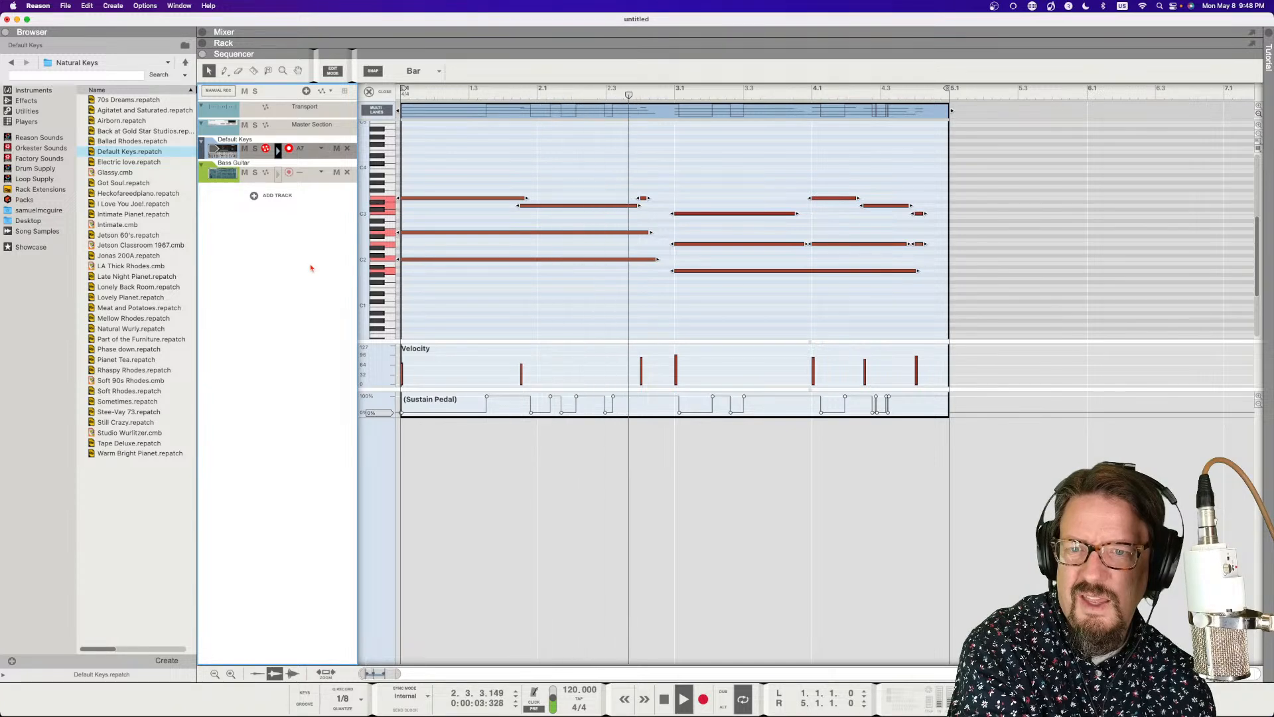
key(space)
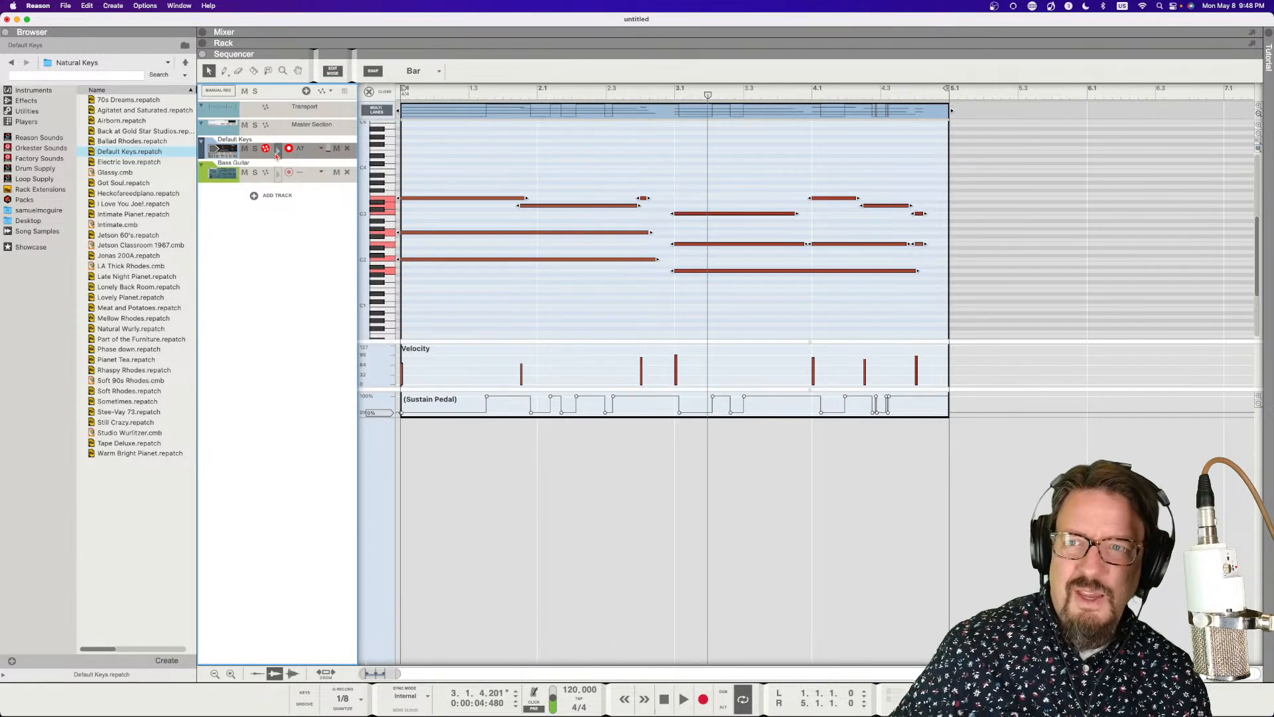
- Set the Default Keys lane's groove to A 8 – 58% Shuffle and play back the result
click(278, 151)
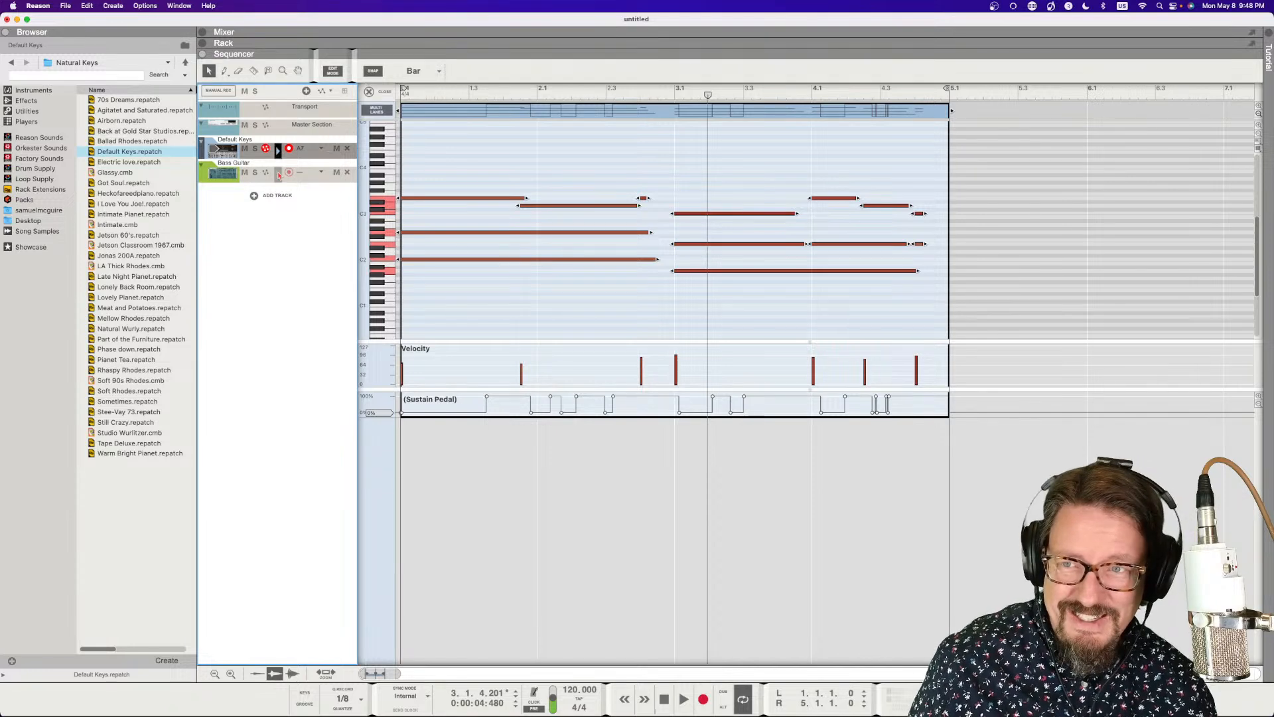
click(307, 148)
mouse_move(332, 198)
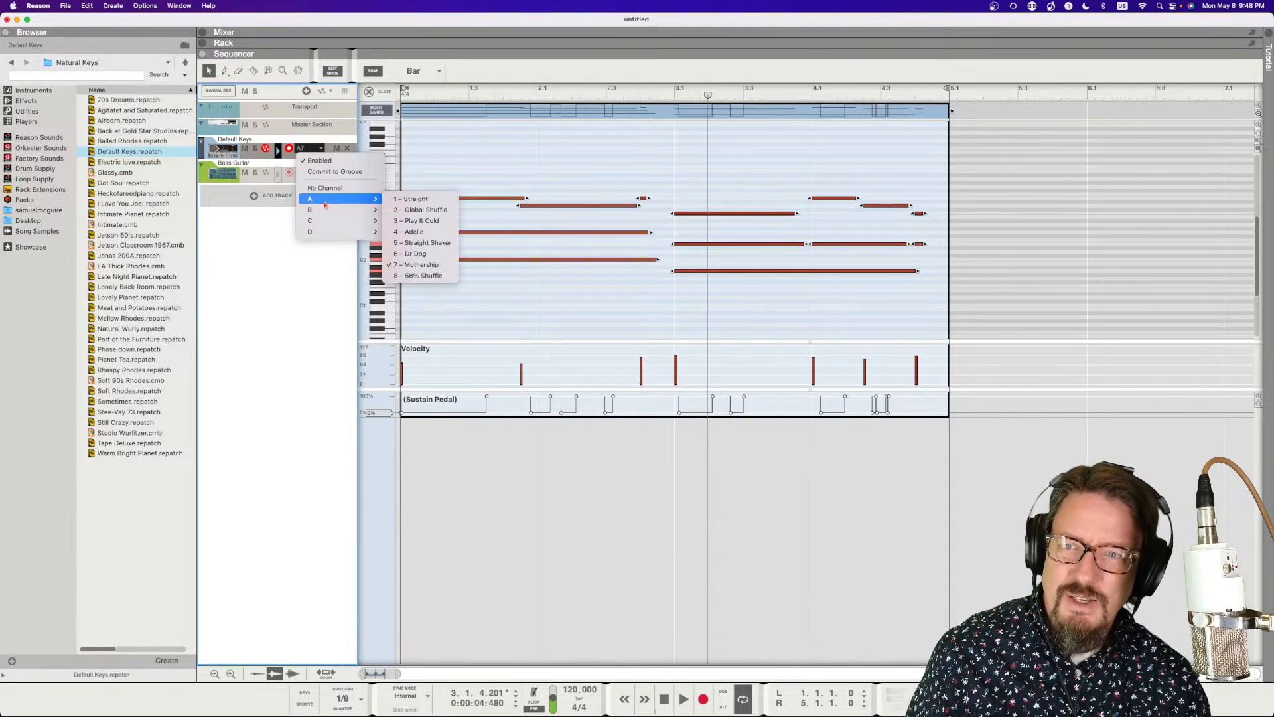
click(404, 278)
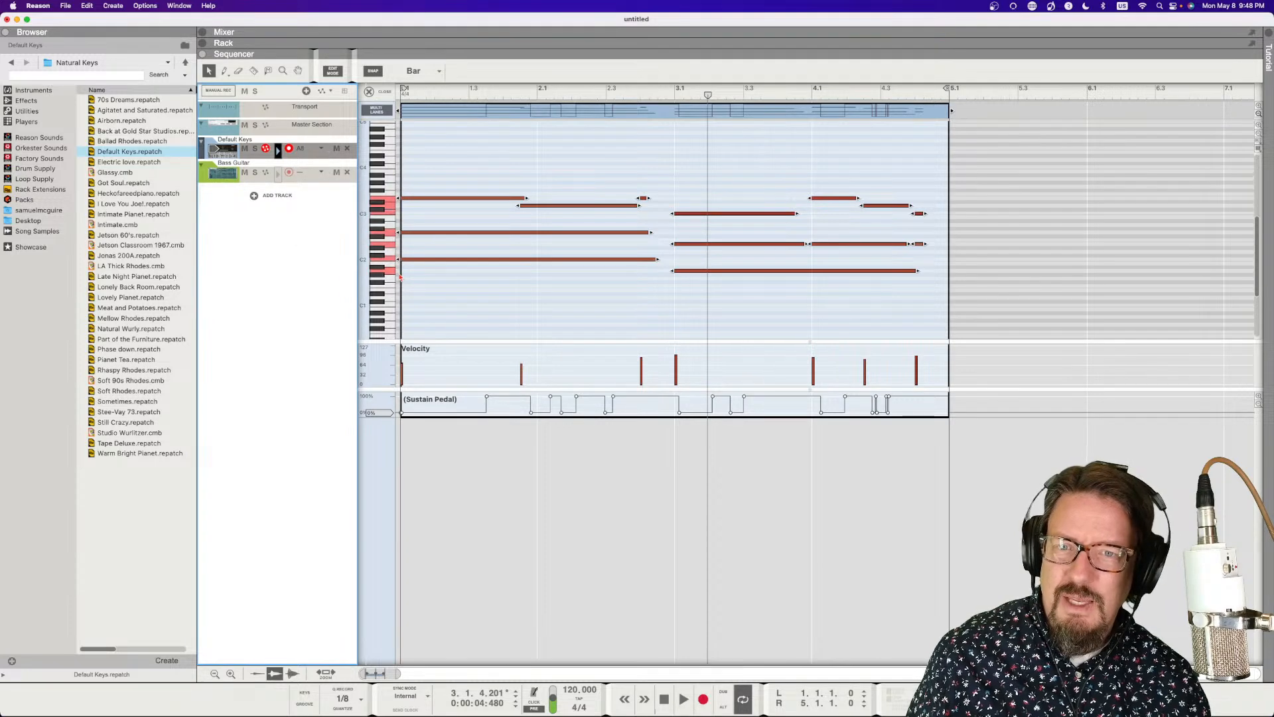
key(space)
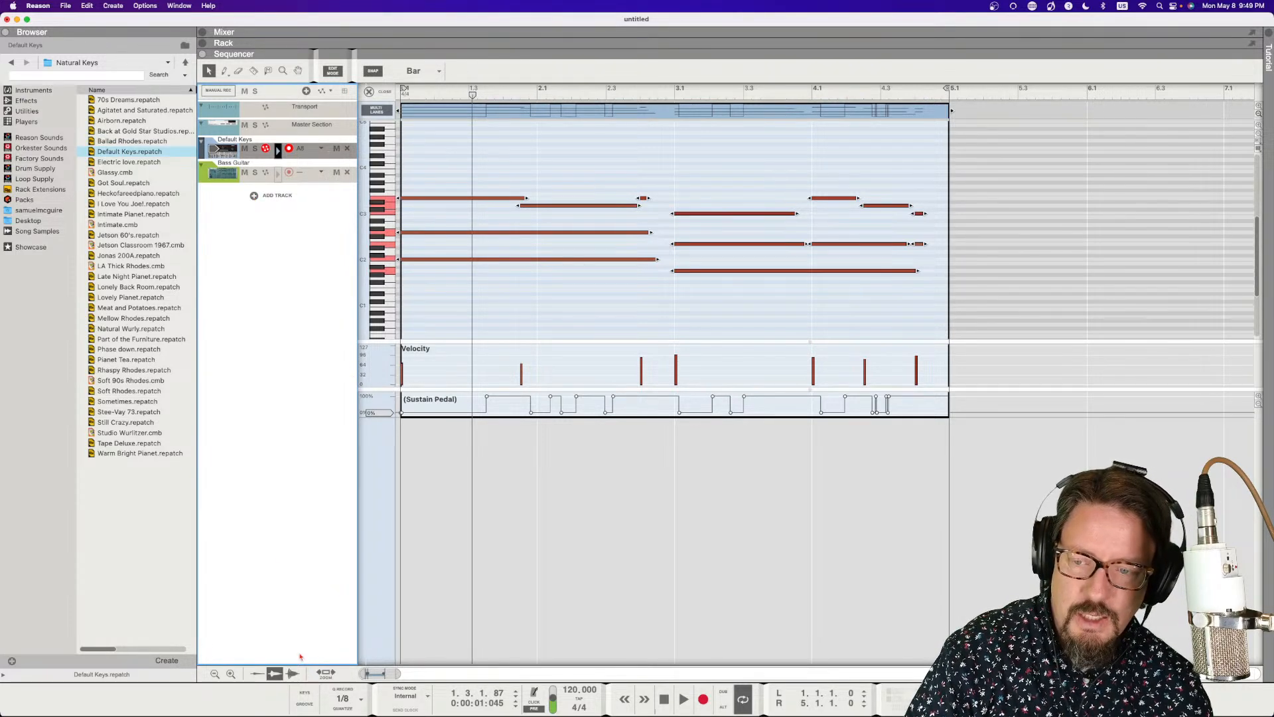
- Collapse the Default Keys and Bass Guitar tracks and leave edit mode for the arrangement view
click(201, 142)
click(203, 156)
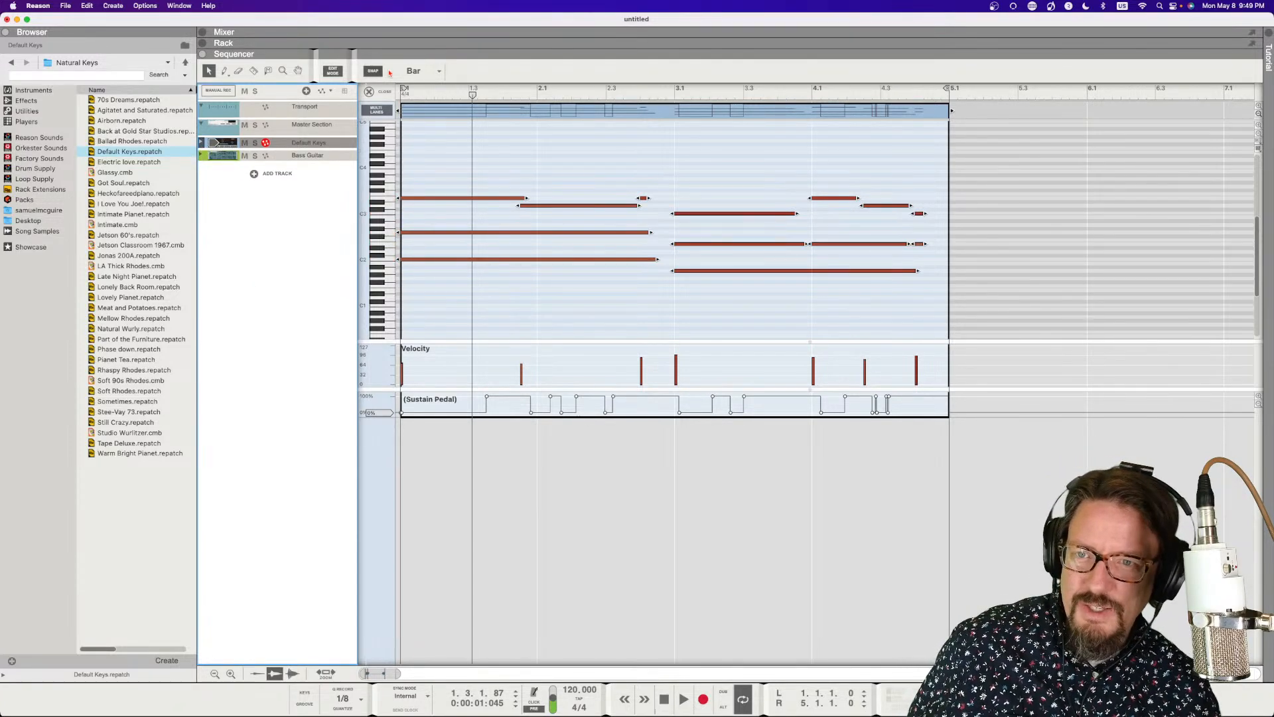
key(super+e)
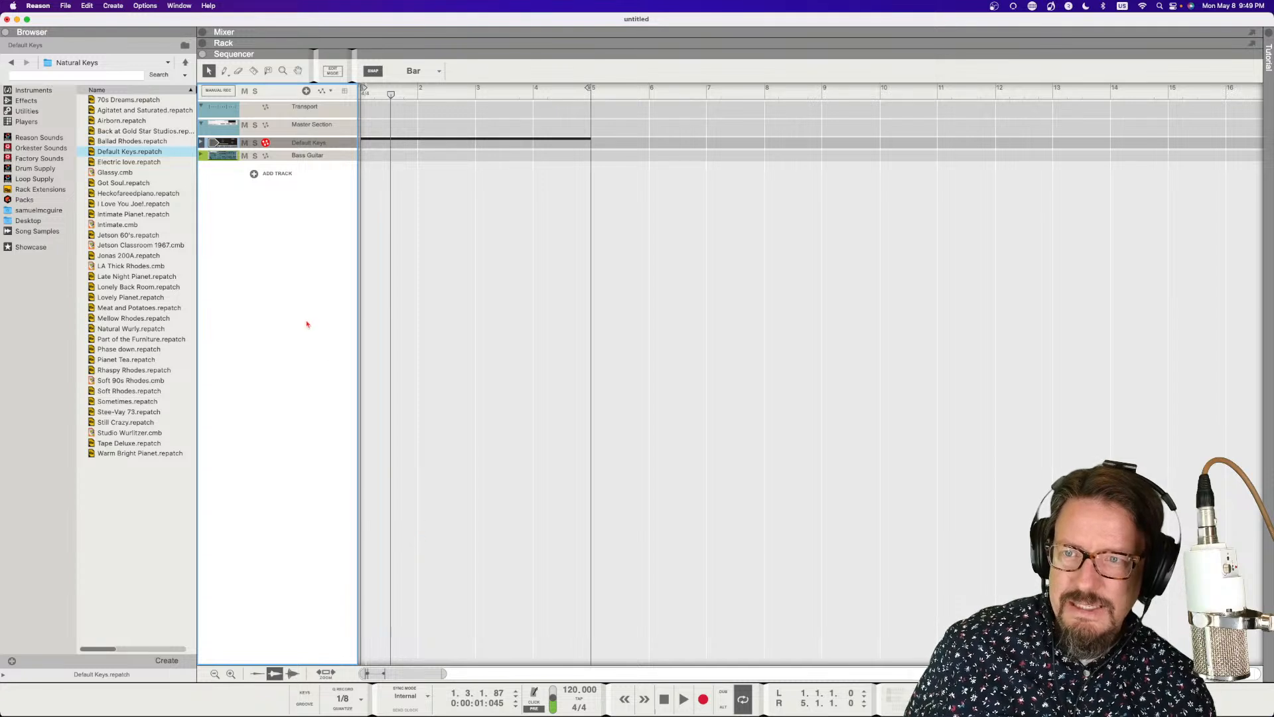
- Add an audio track with input monitoring enabled and choose its audio input
click(276, 174)
click(294, 180)
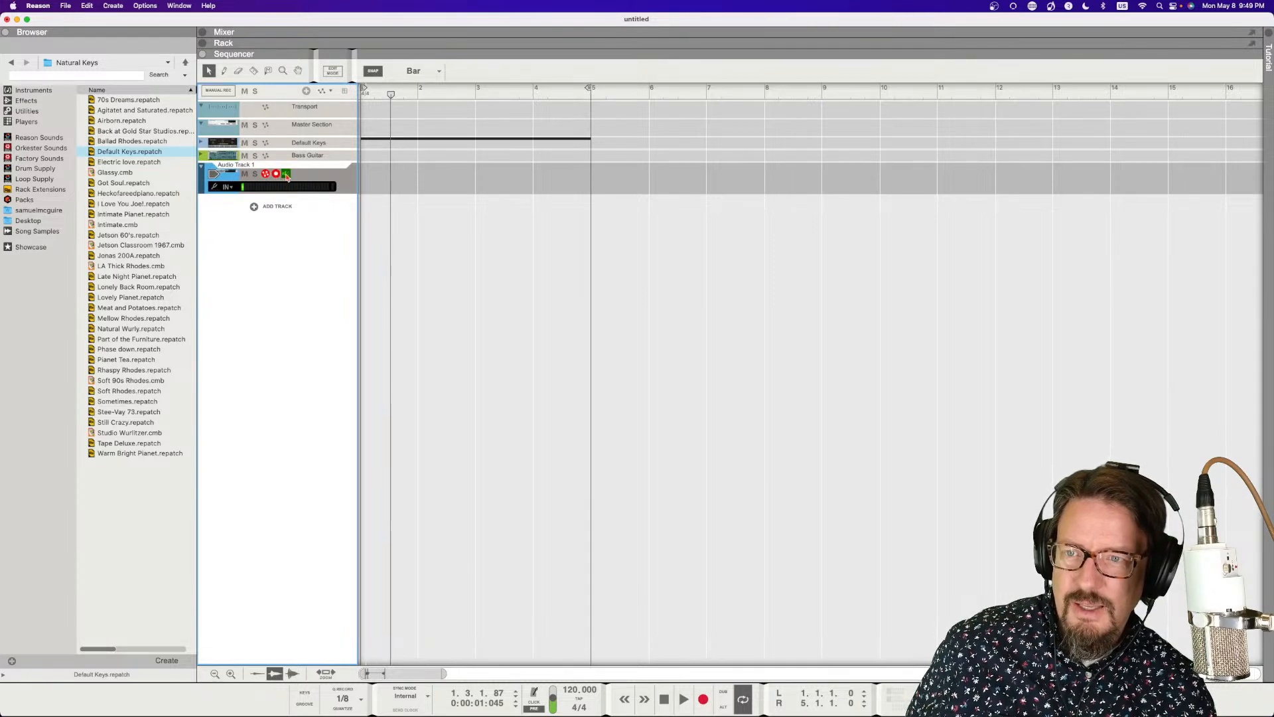
click(286, 175)
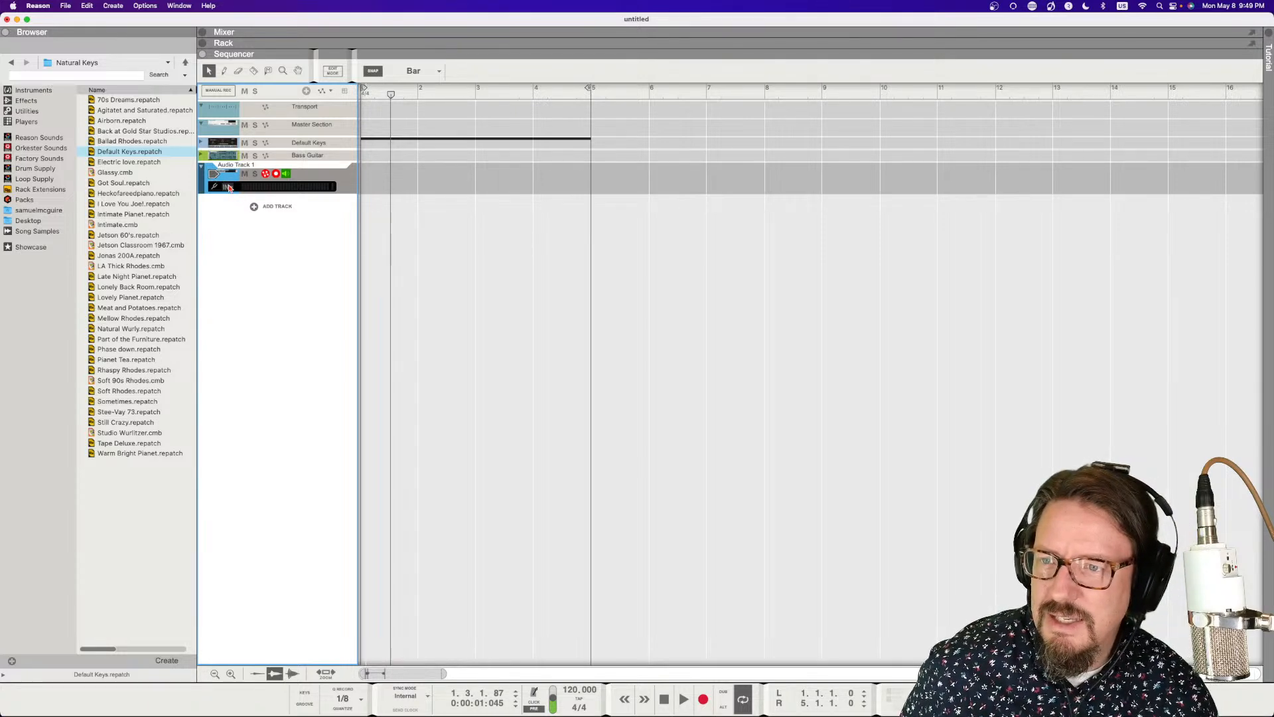
click(229, 187)
click(251, 249)
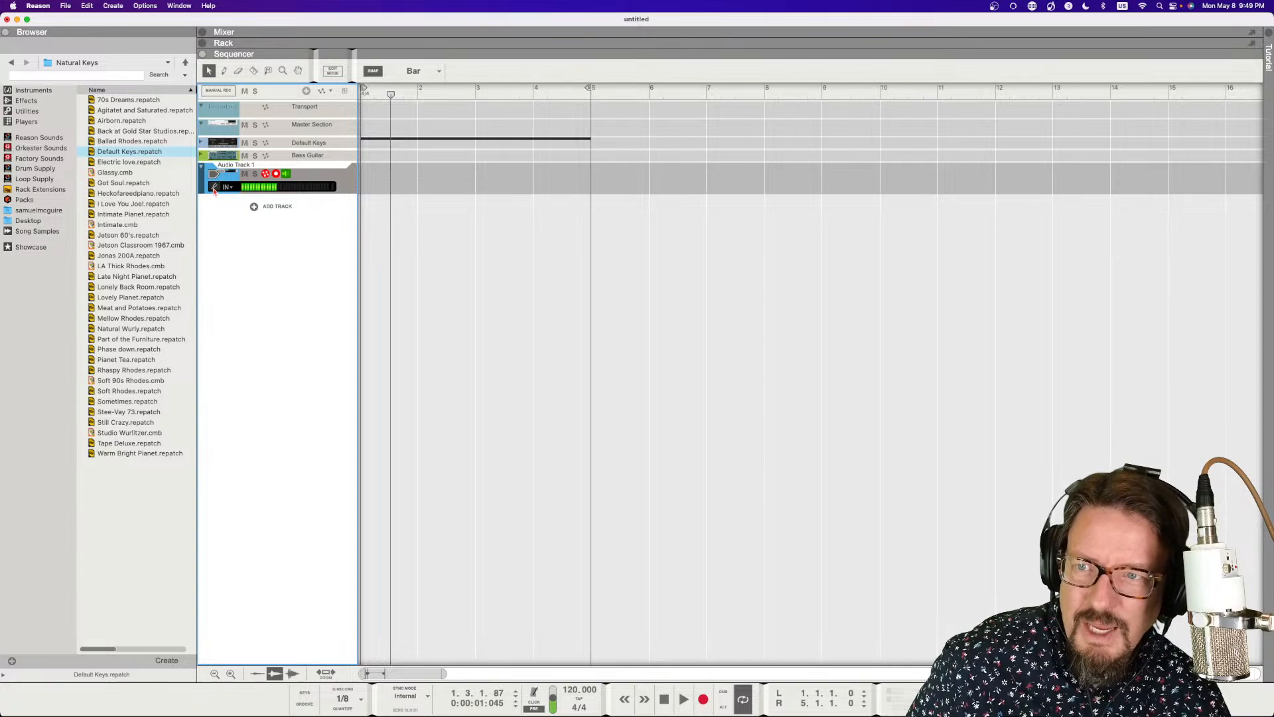
- Switch the new audio track's tuner on and off again, and disable its input monitoring
click(213, 187)
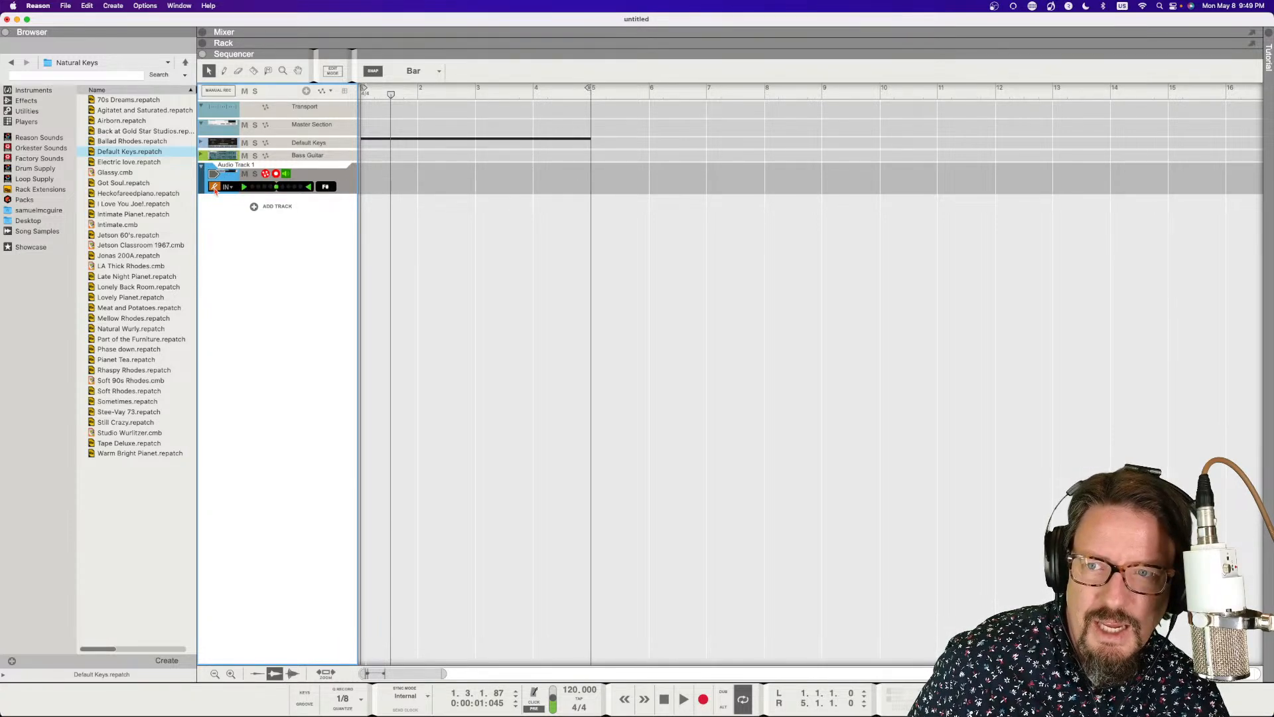
click(214, 188)
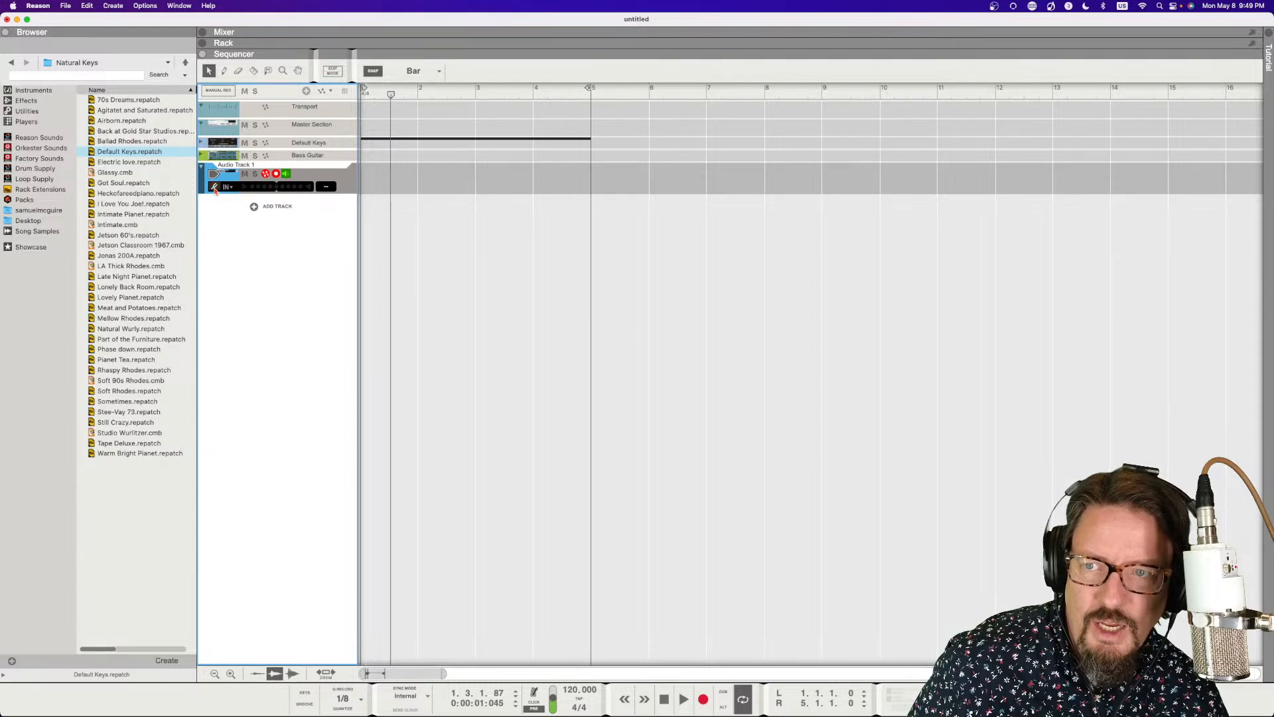
click(286, 174)
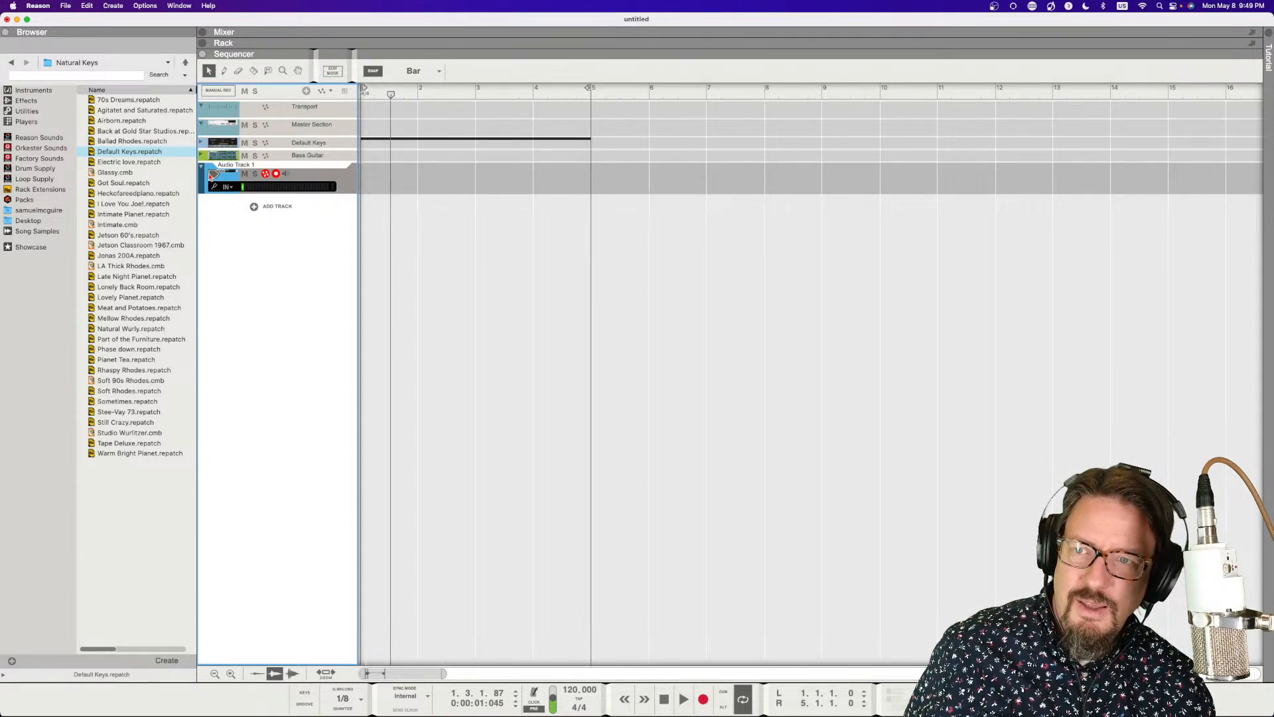
- Open the Mixer and examine the new audio track's channel strip from the input section down to the fader
click(203, 32)
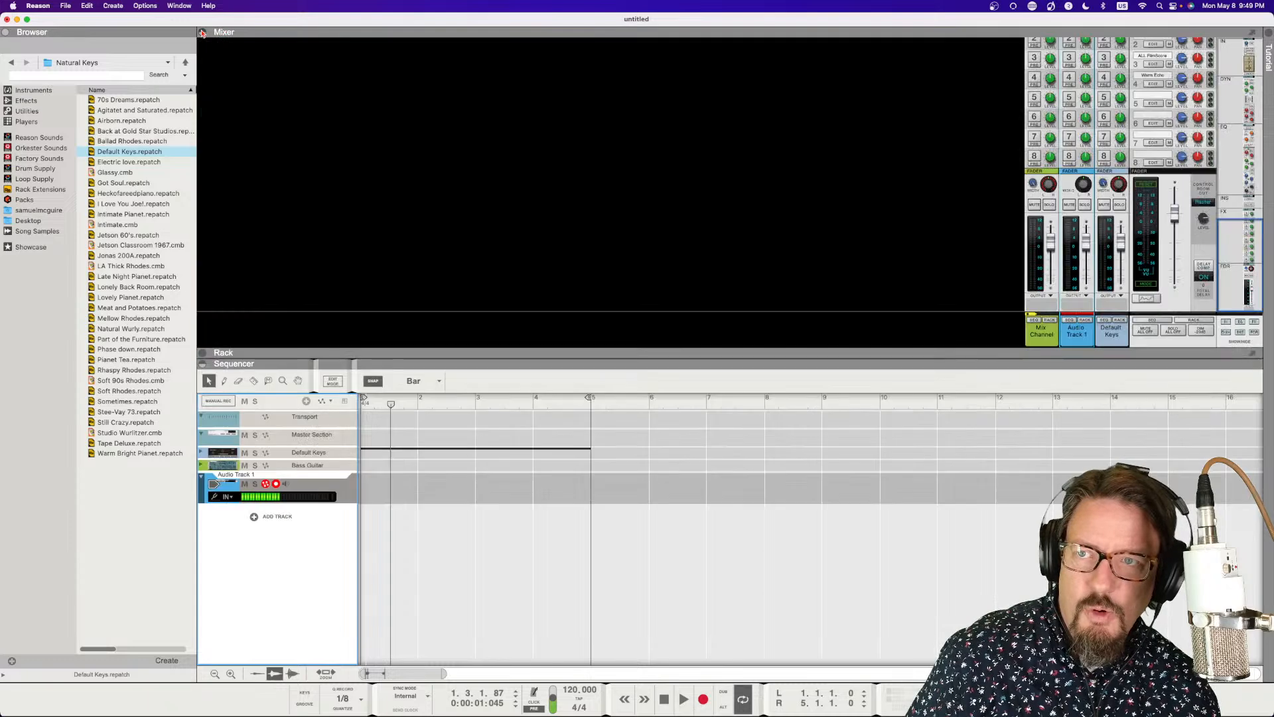
scroll(1084, 252, up, 2)
scroll(1086, 222, down, 2)
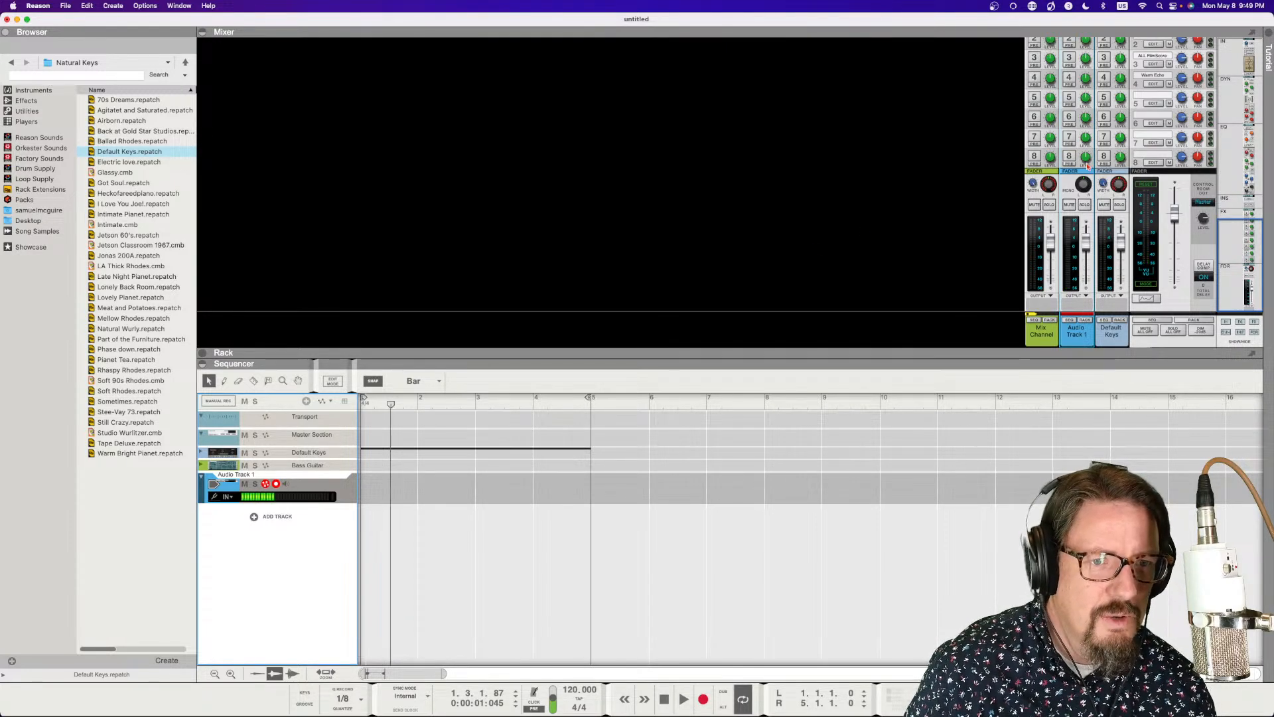
scroll(1087, 166, up, 5)
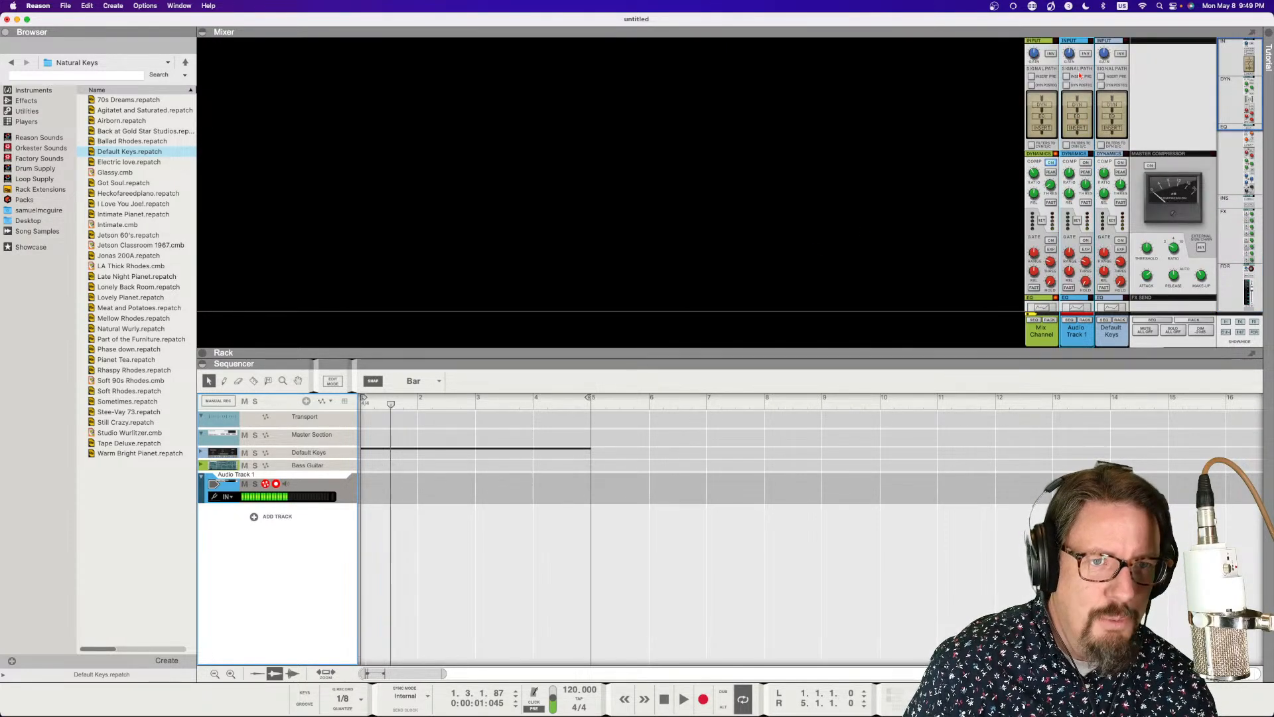
scroll(1079, 85, down, 4)
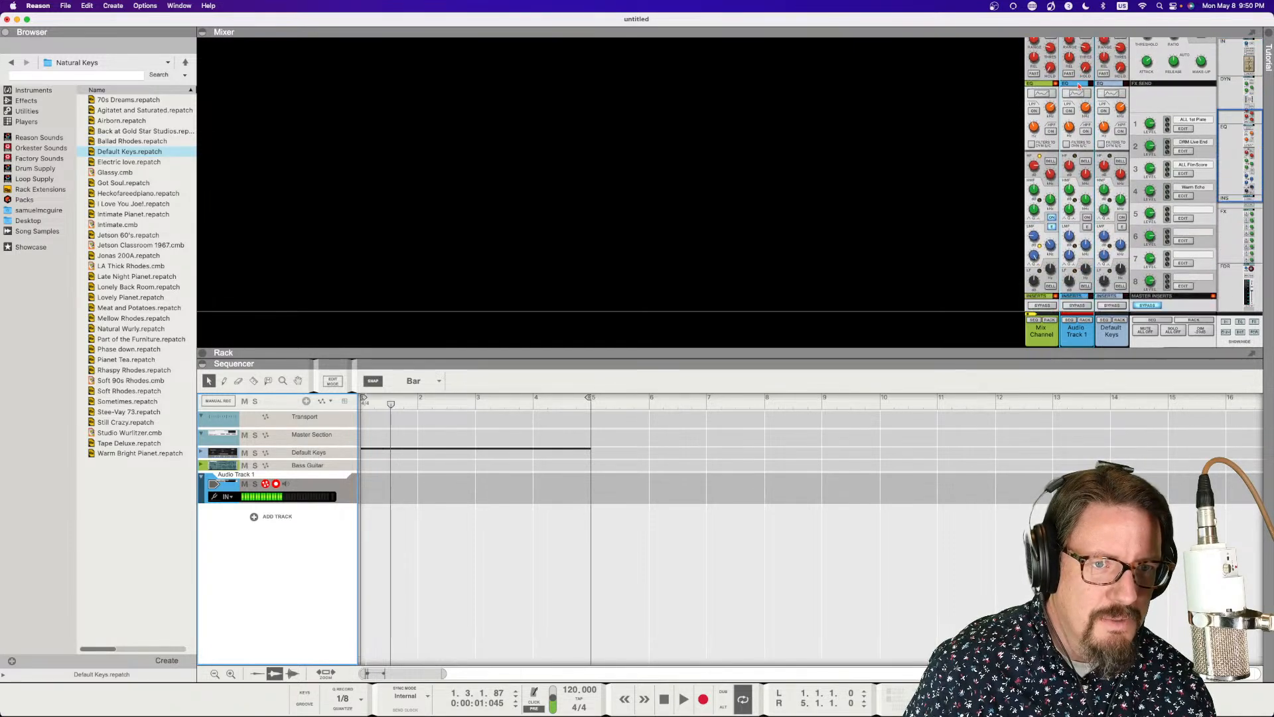
scroll(1080, 87, down, 6)
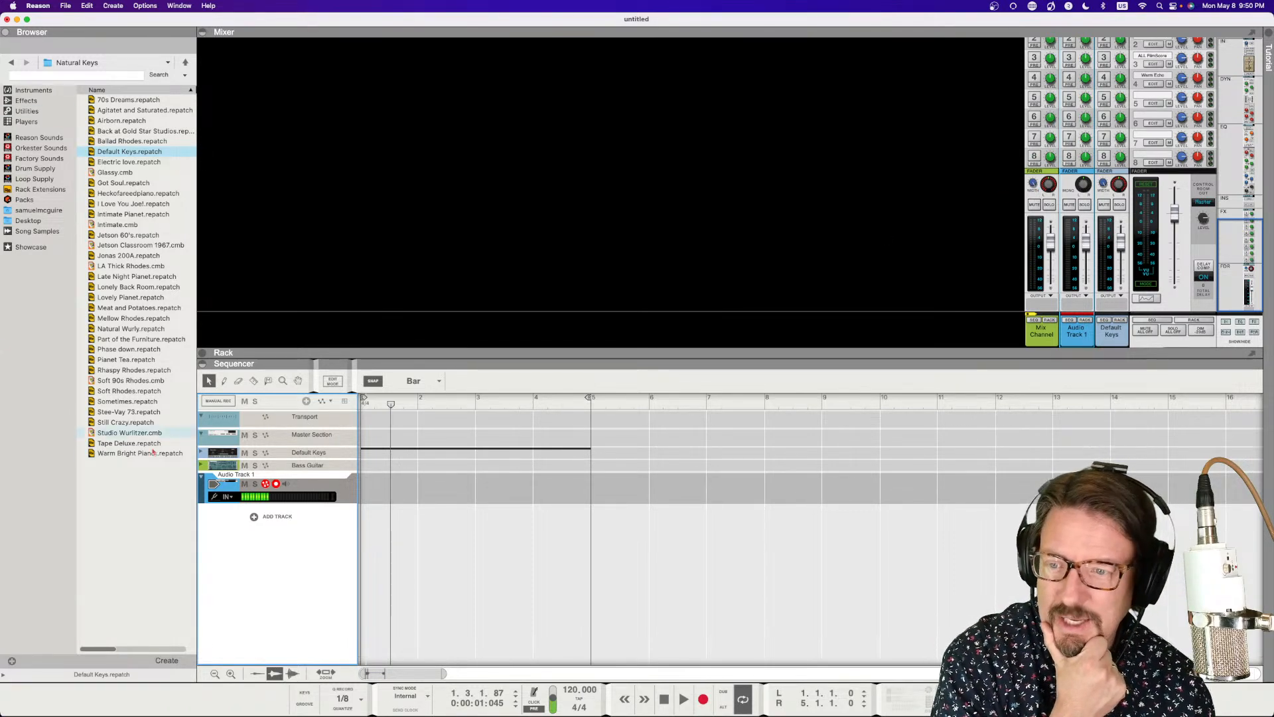
- Select the Default Keys track and open the Rack to bring up its Radical Keys instrument
click(294, 452)
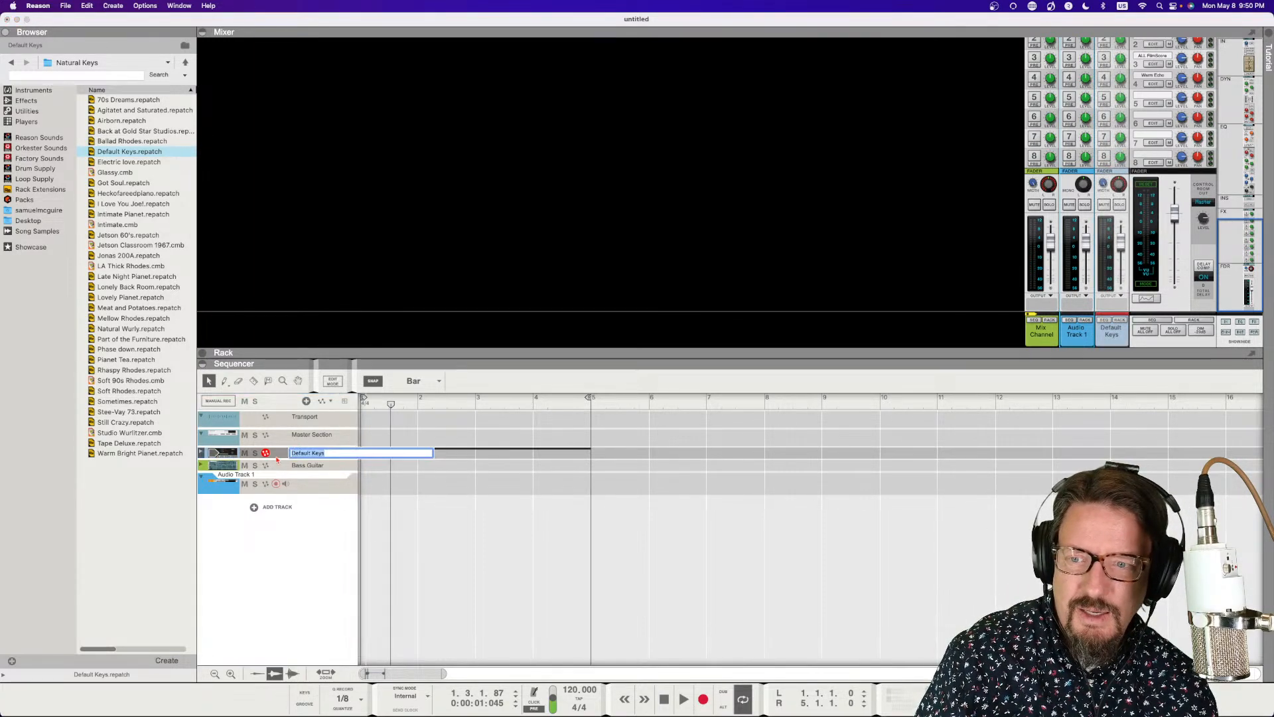
click(203, 353)
scroll(563, 316, down, 3)
scroll(558, 309, up, 5)
scroll(557, 309, down, 3)
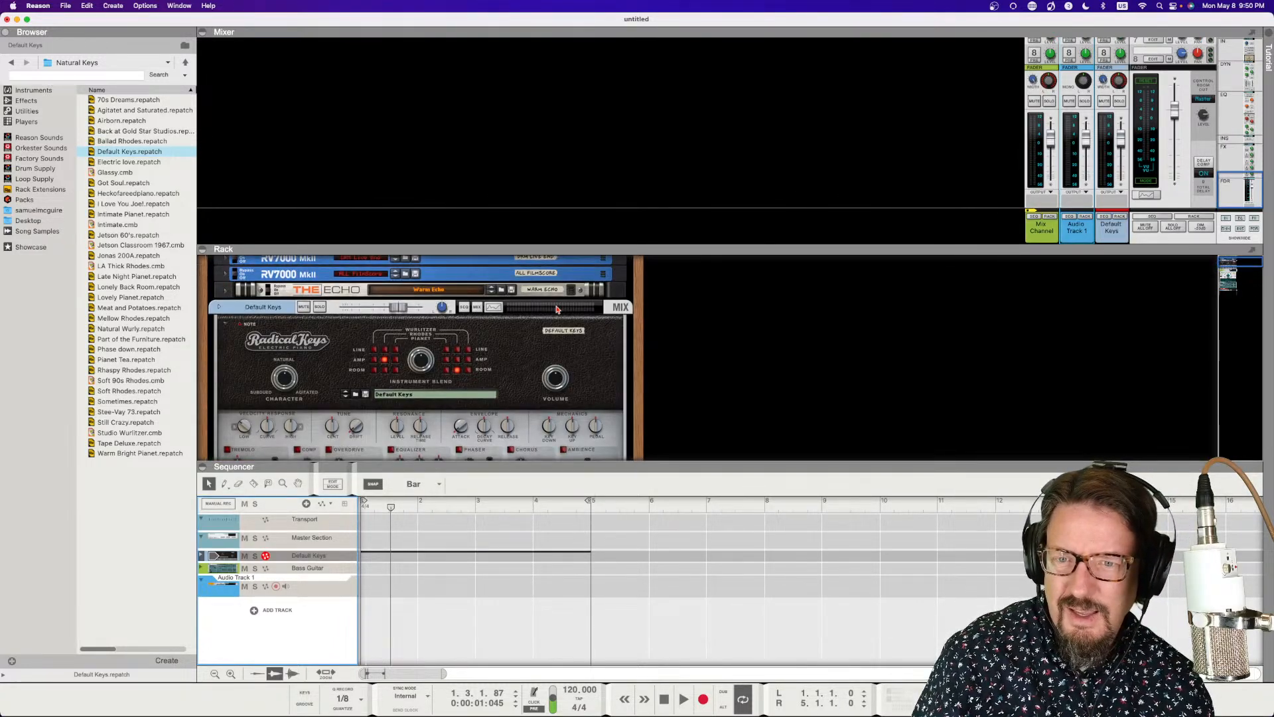
- Browse the effects and add a Rotor Rotary Speaker to the Default Keys instrument in the Rack
click(54, 100)
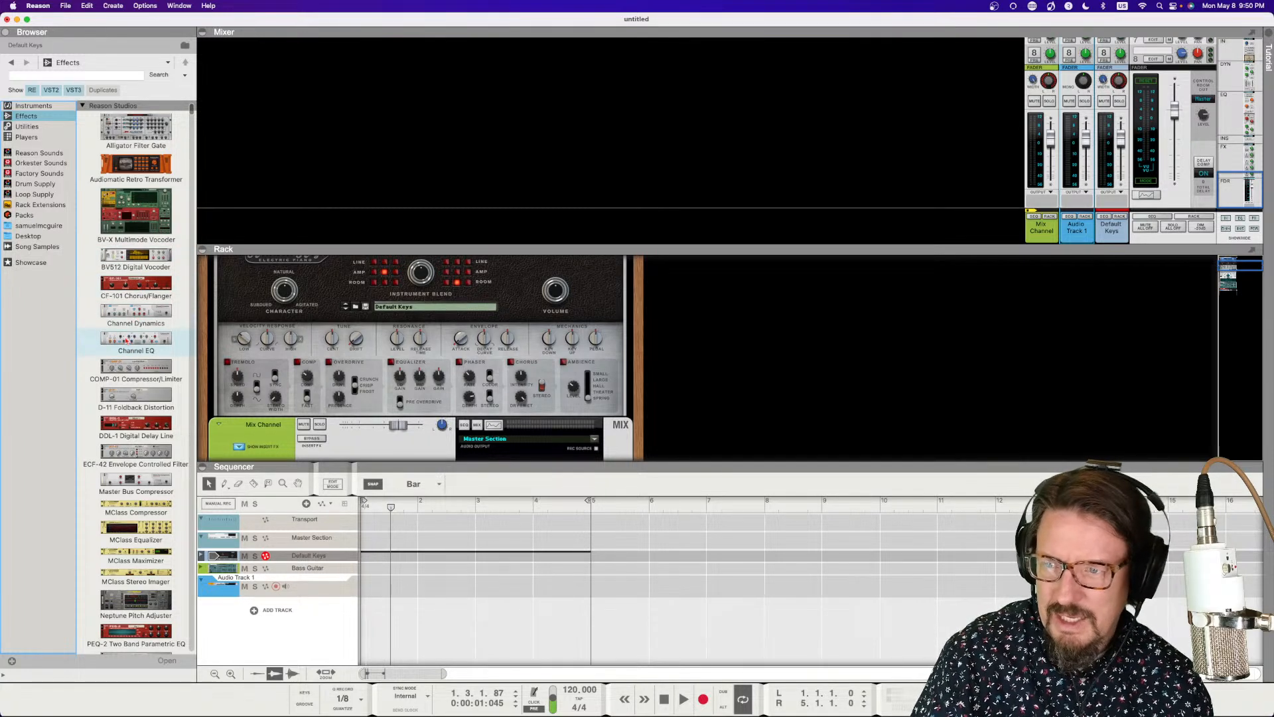
scroll(136, 469, down, 3)
scroll(135, 469, down, 5)
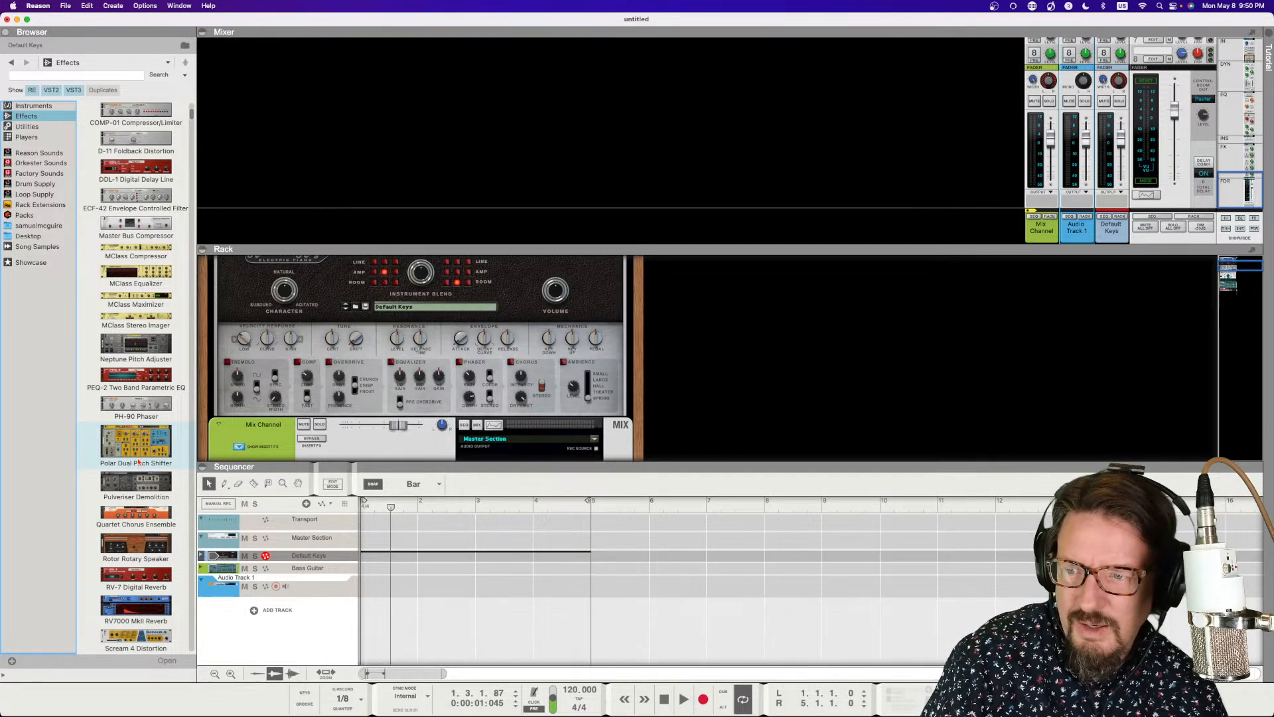
scroll(138, 463, down, 1)
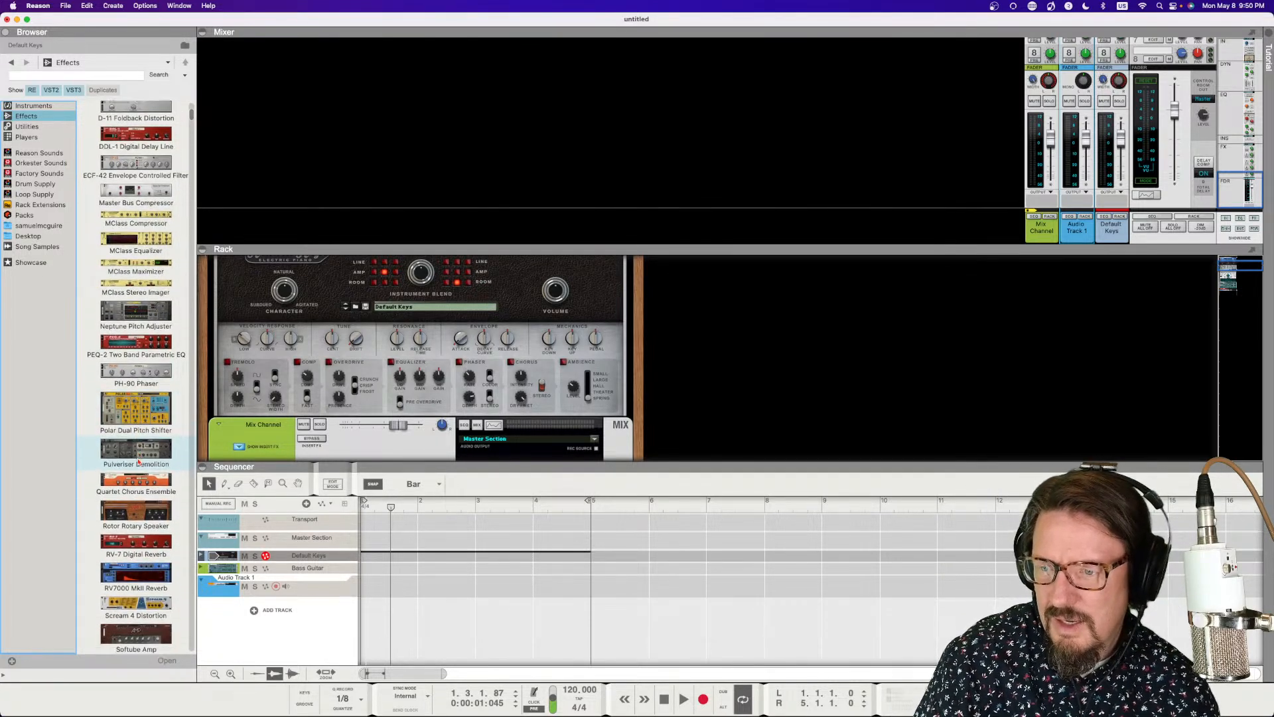
mouse_move(136, 506)
mouse_down()
mouse_move(282, 405)
mouse_move(428, 401)
mouse_move(405, 402)
mouse_up()
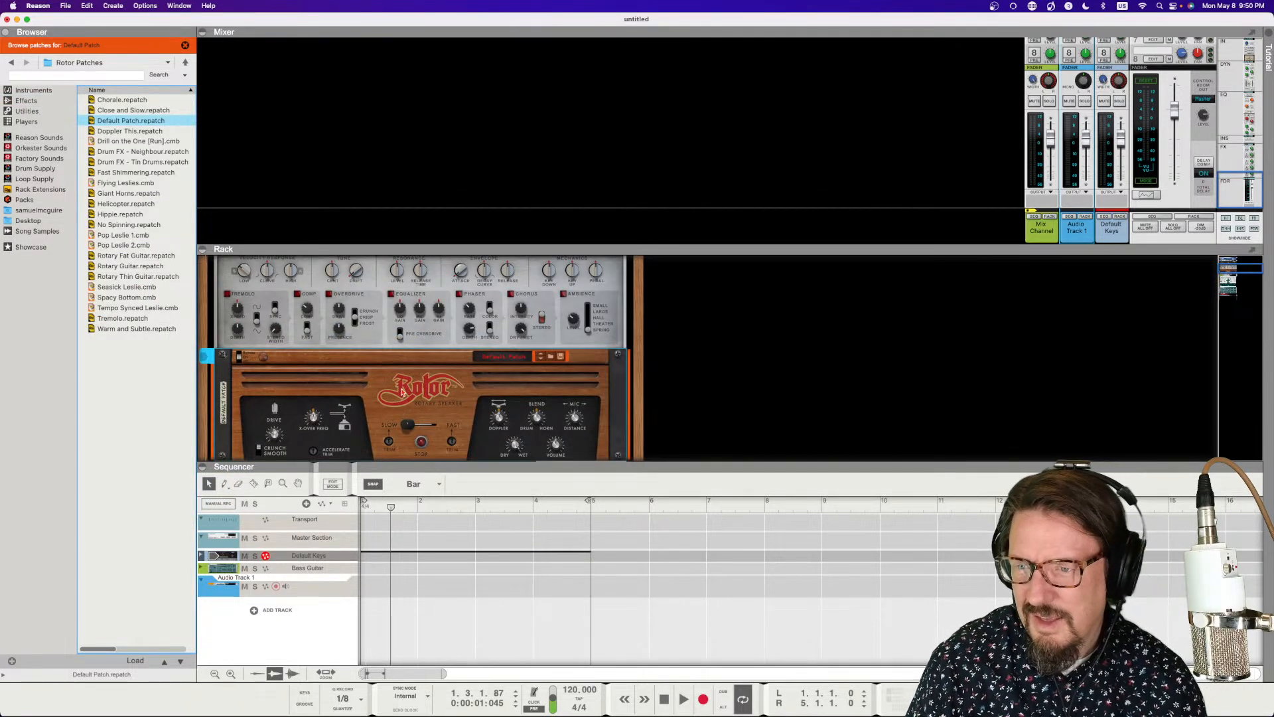
- Examine the rack's device chain around the Default Keys, from the Radical Keys through the Rotor to the Bassline Generator
scroll(403, 392, up, 3)
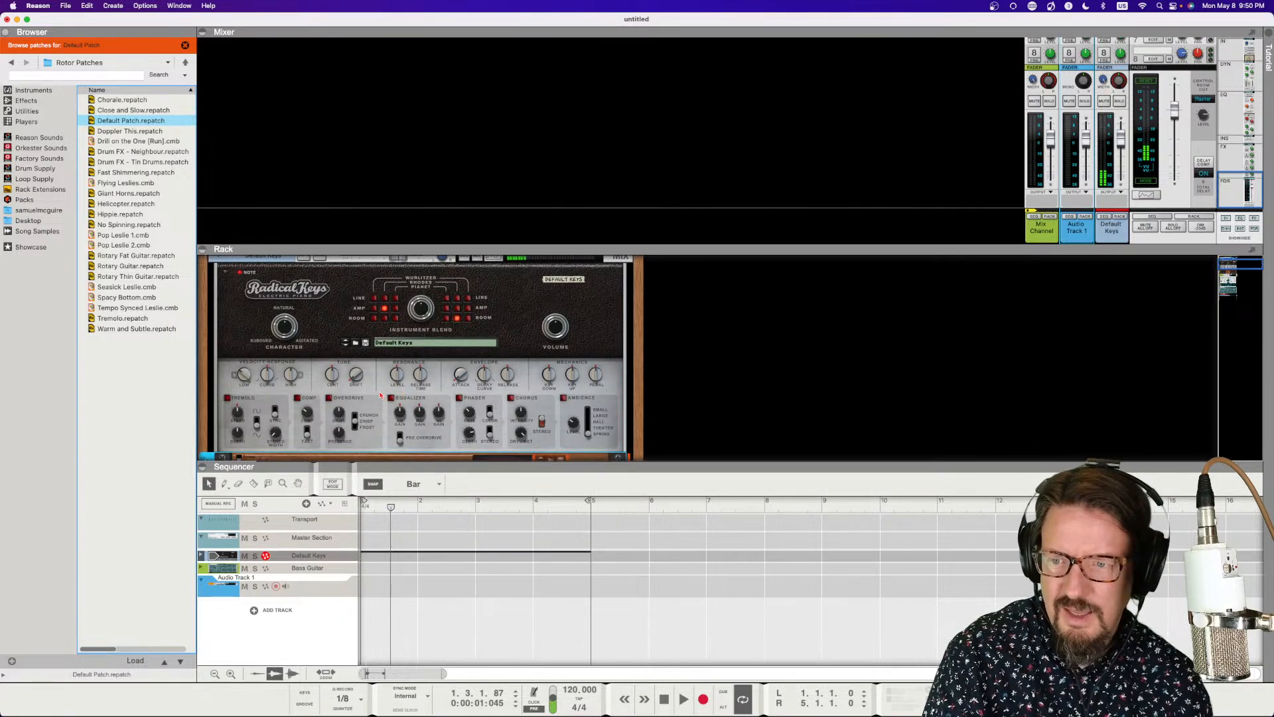
scroll(315, 409, down, 6)
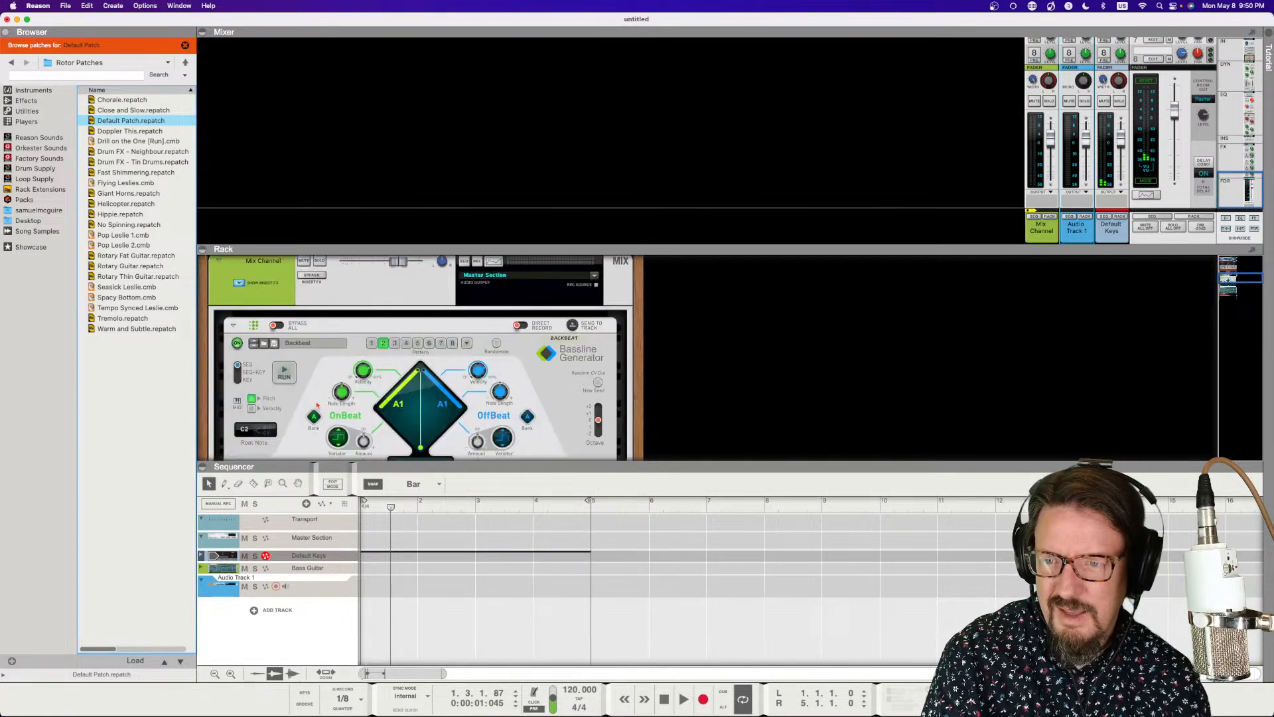
scroll(317, 403, up, 6)
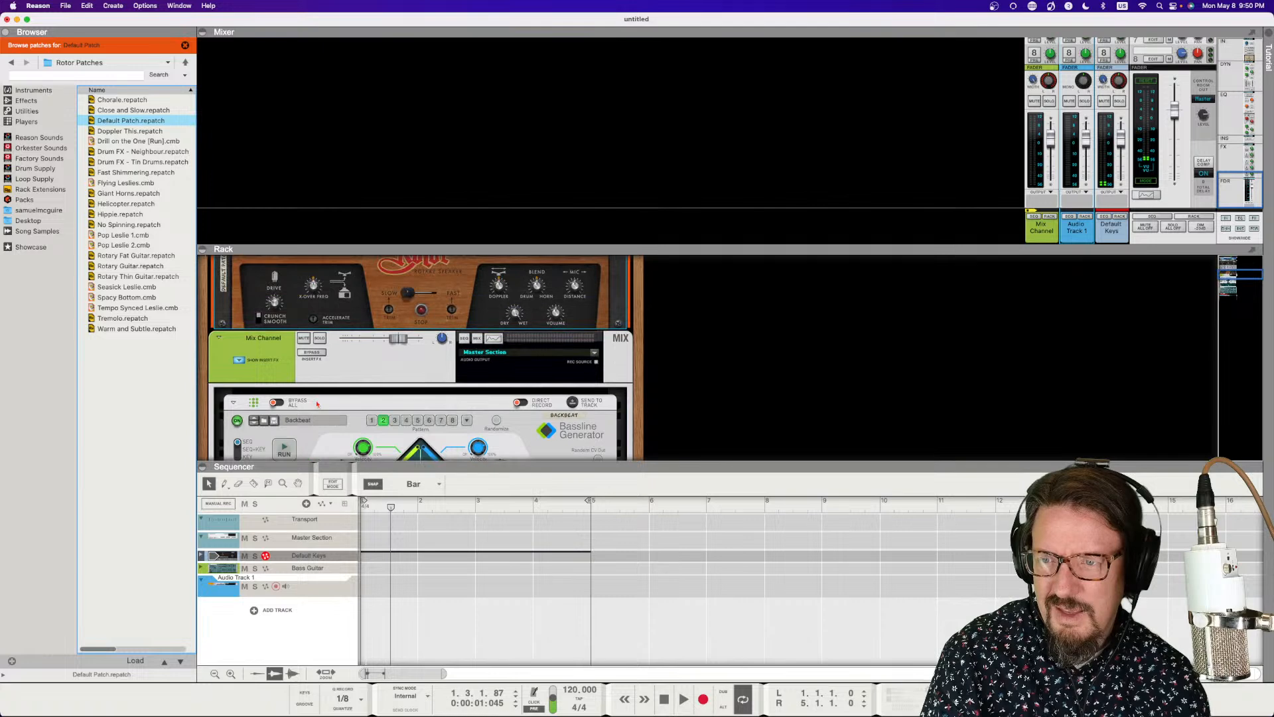
scroll(317, 403, down, 4)
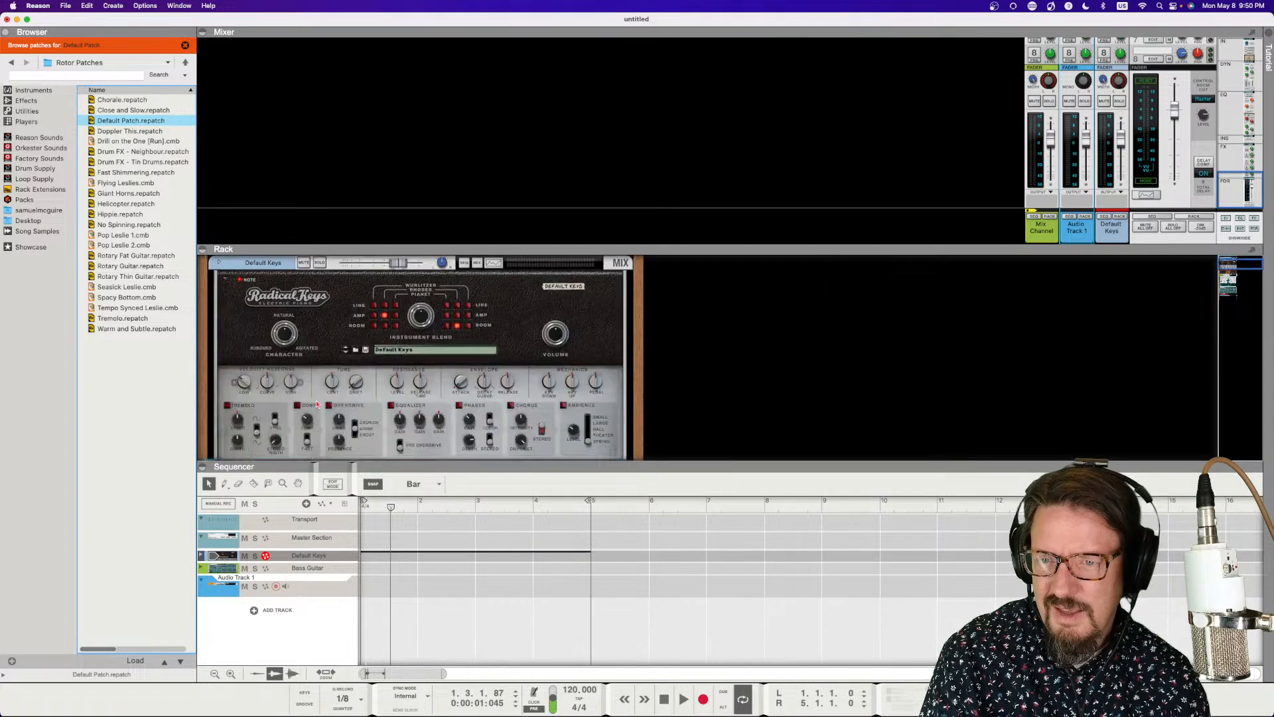
scroll(316, 403, down, 3)
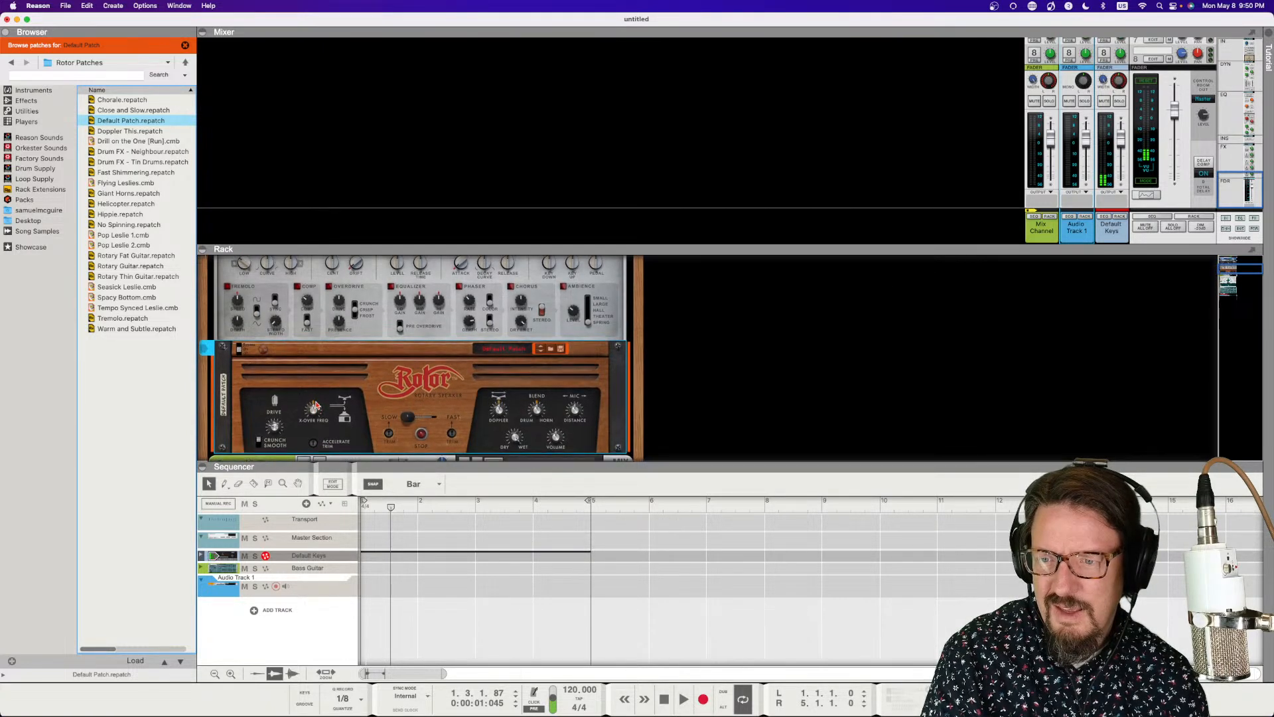
scroll(316, 403, up, 2)
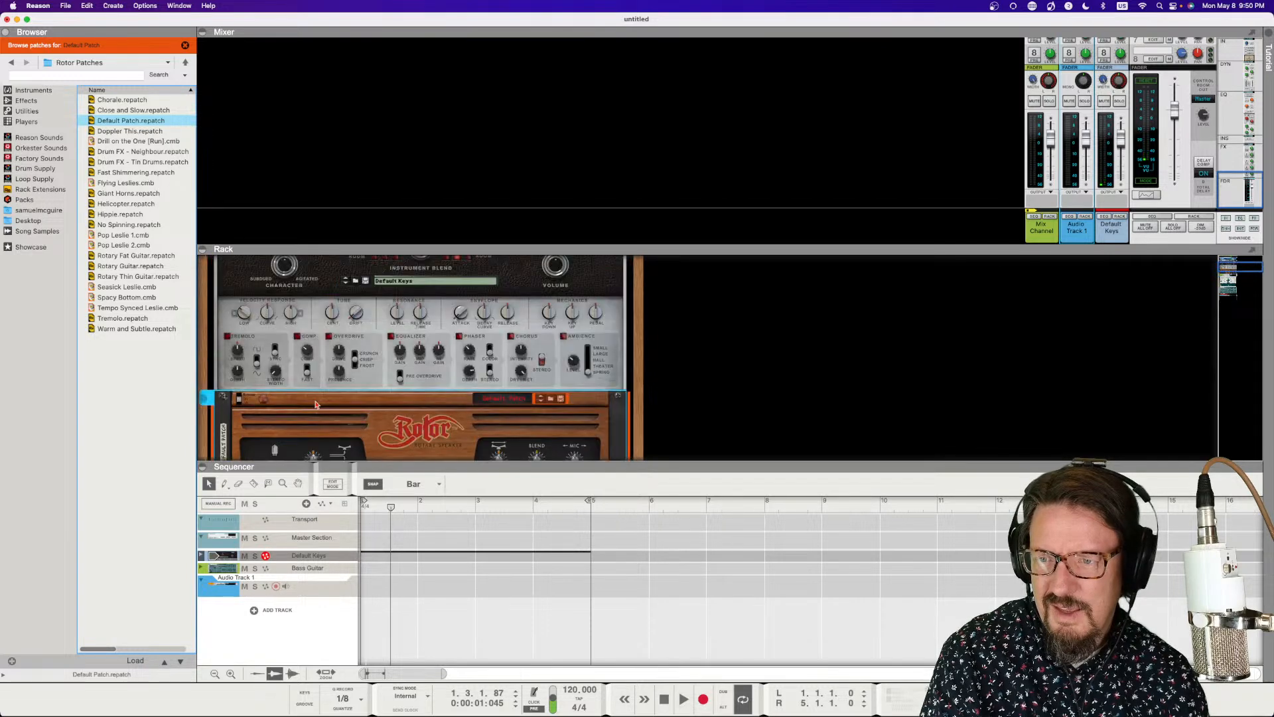
scroll(316, 403, up, 2)
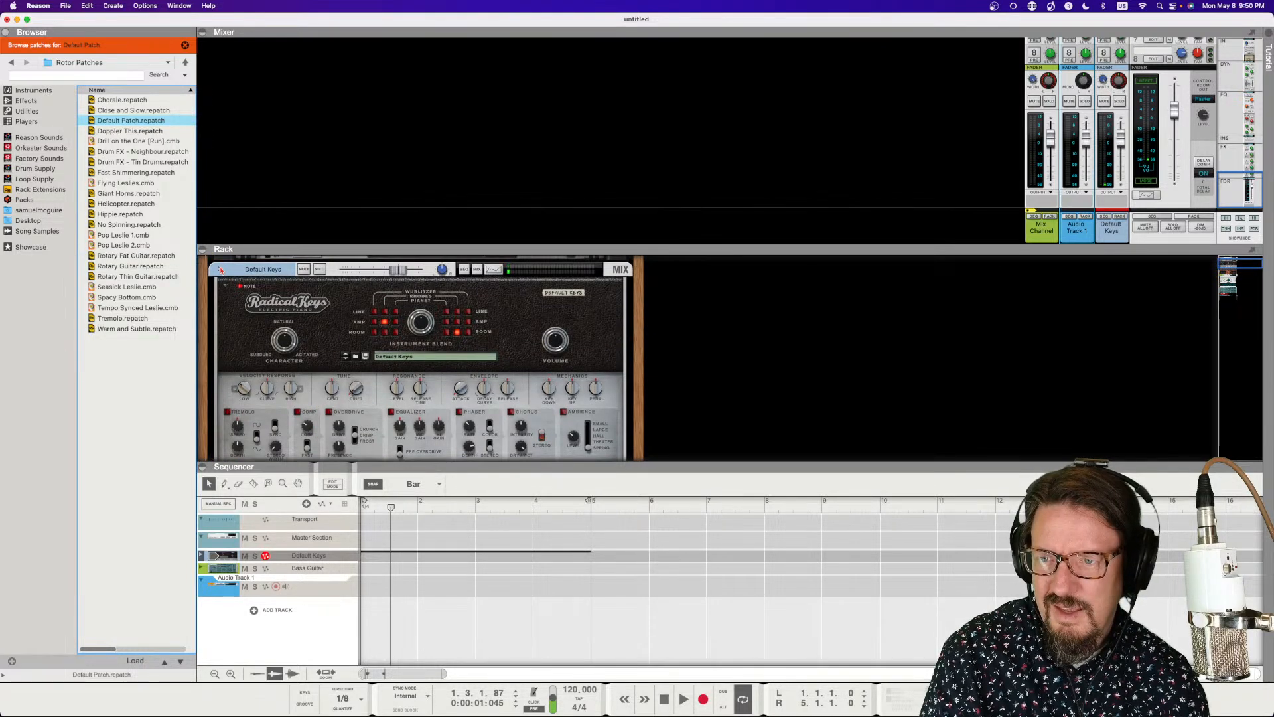
- Unfold the Default Keys mix channel device and switch the Rotor speaker's speed to fast
click(247, 289)
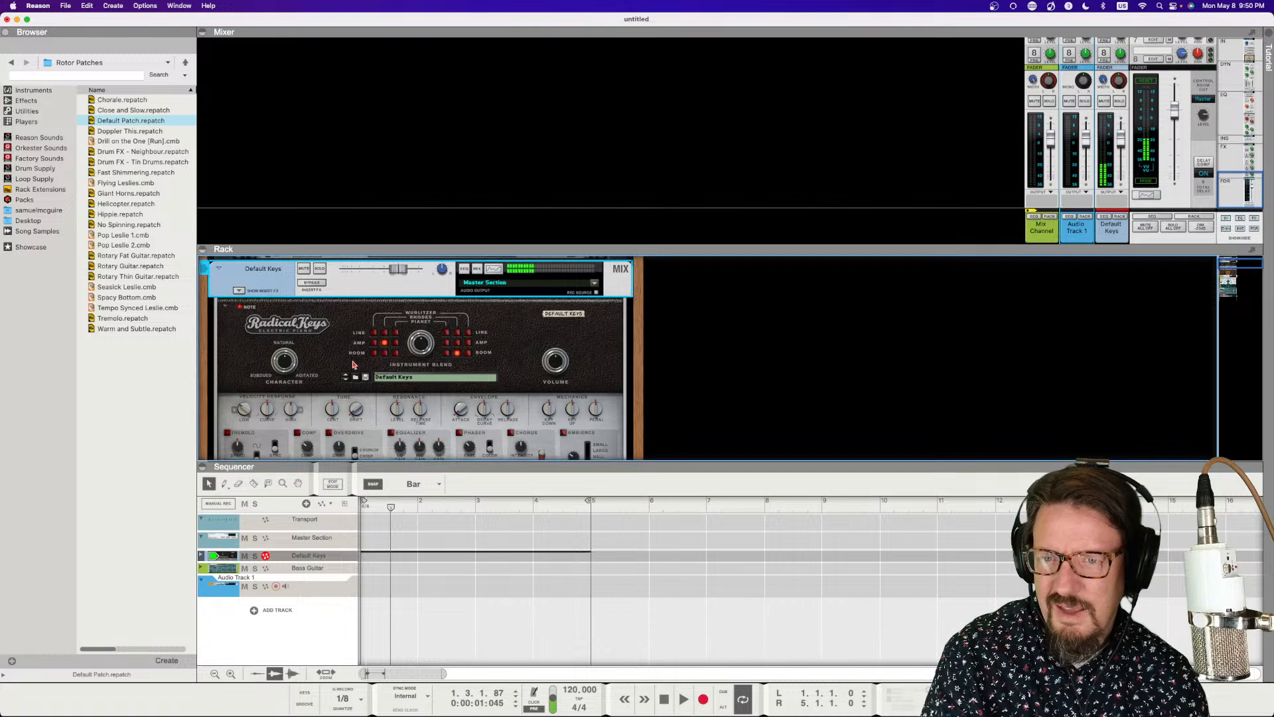
scroll(352, 365, down, 3)
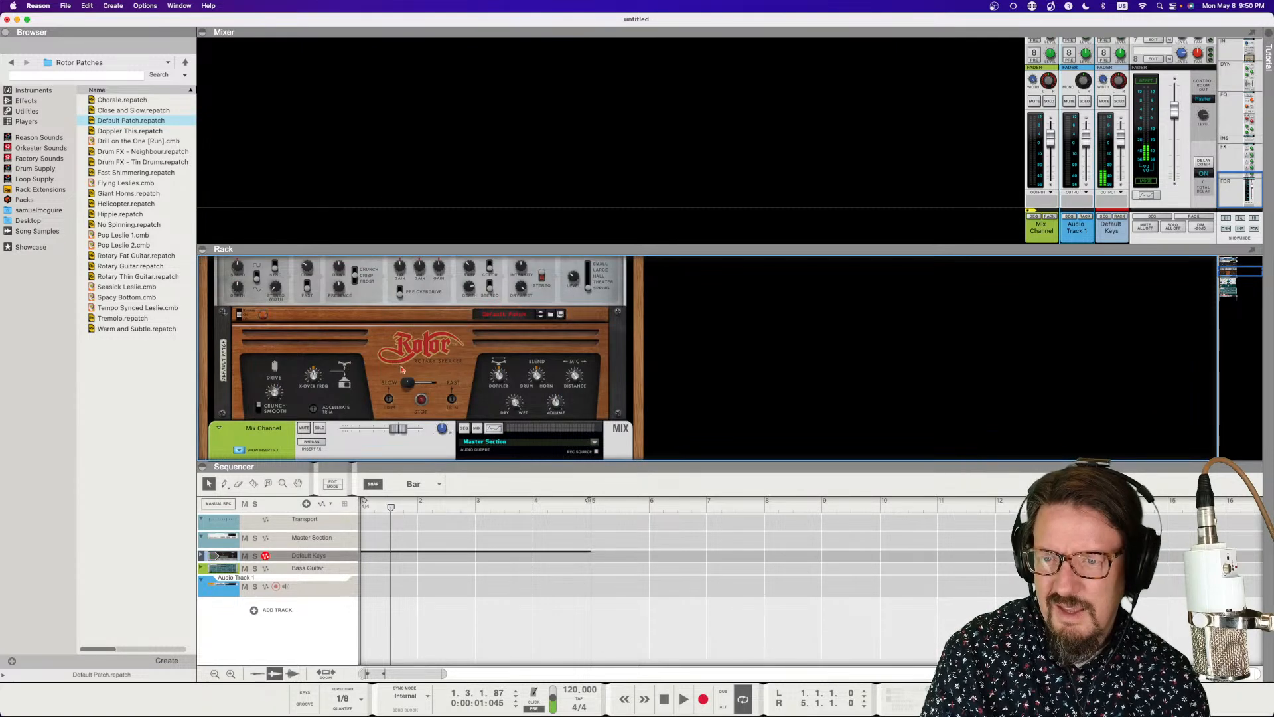
drag(407, 384, 431, 386)
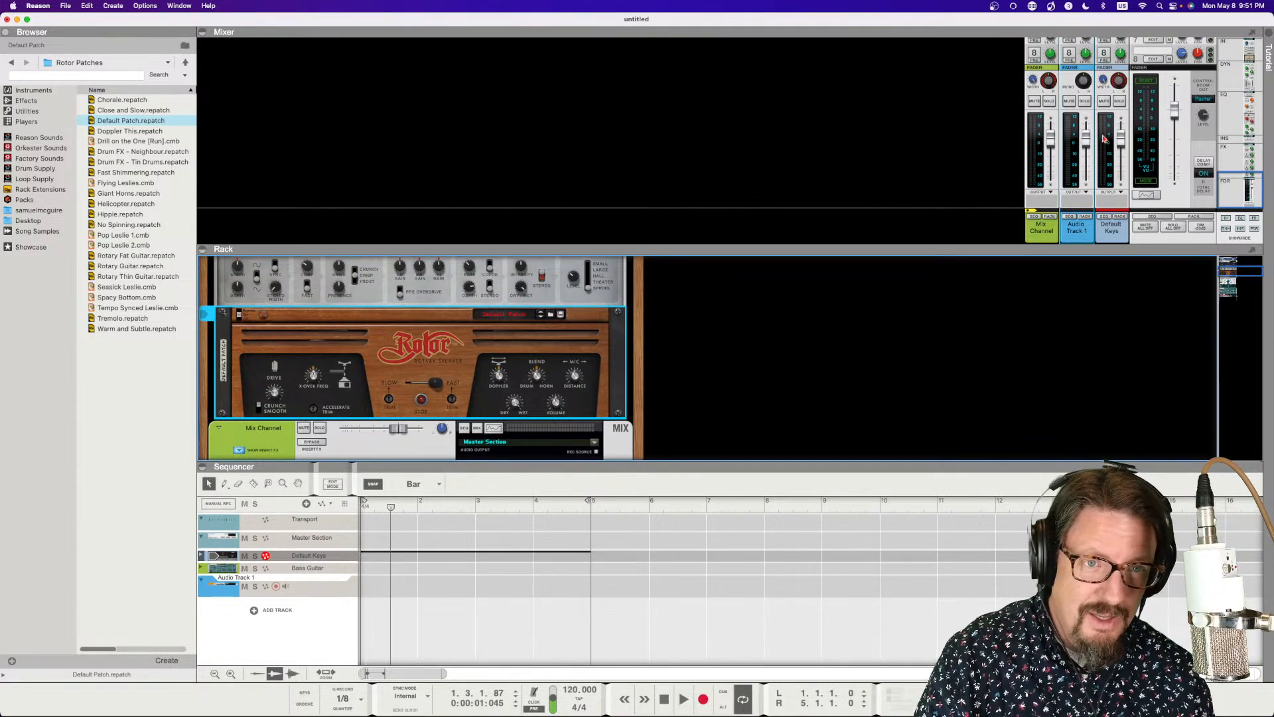
- Collapse the Rack and the Sequencer so the Mixer takes up the full window height
scroll(1107, 140, up, 5)
scroll(1047, 171, up, 3)
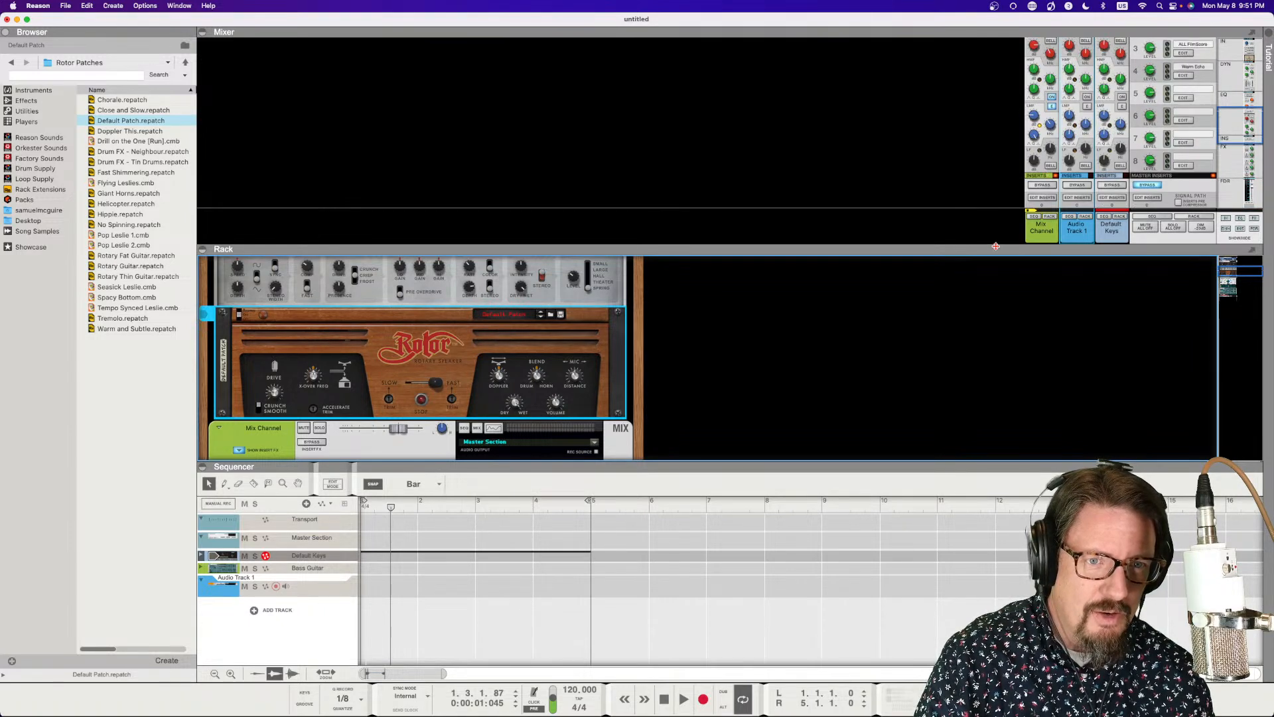
click(202, 249)
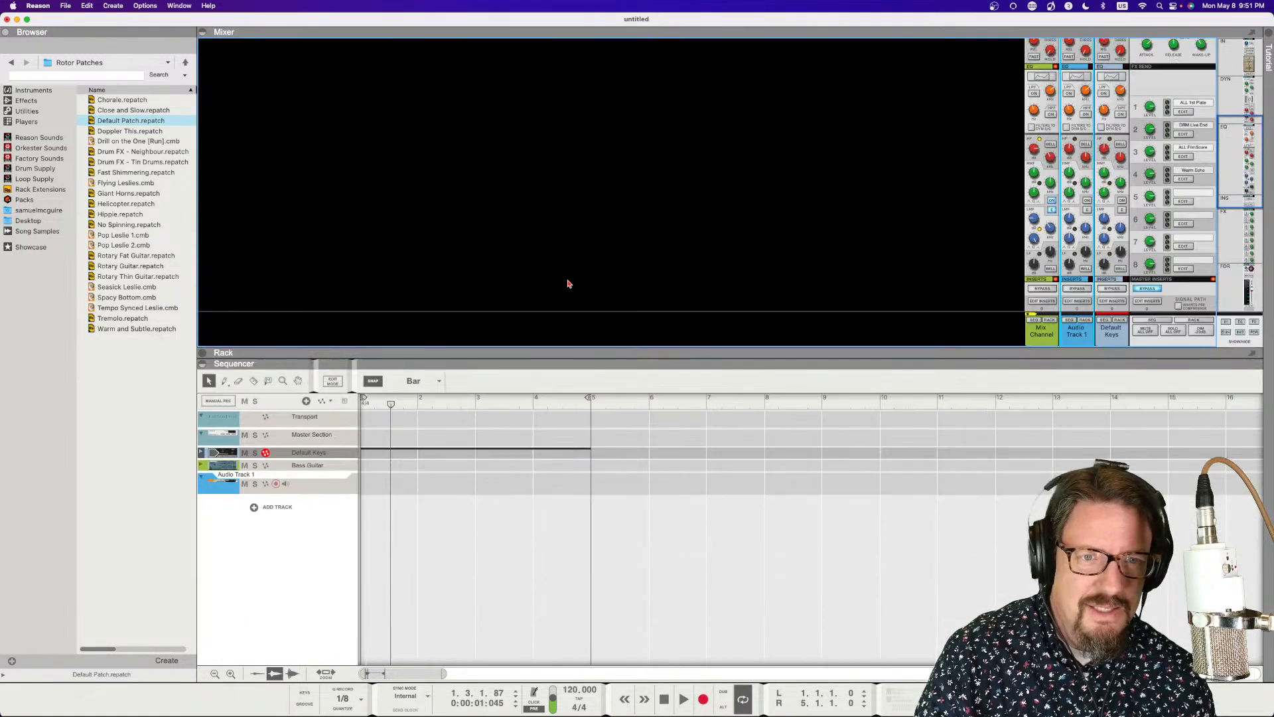
click(202, 364)
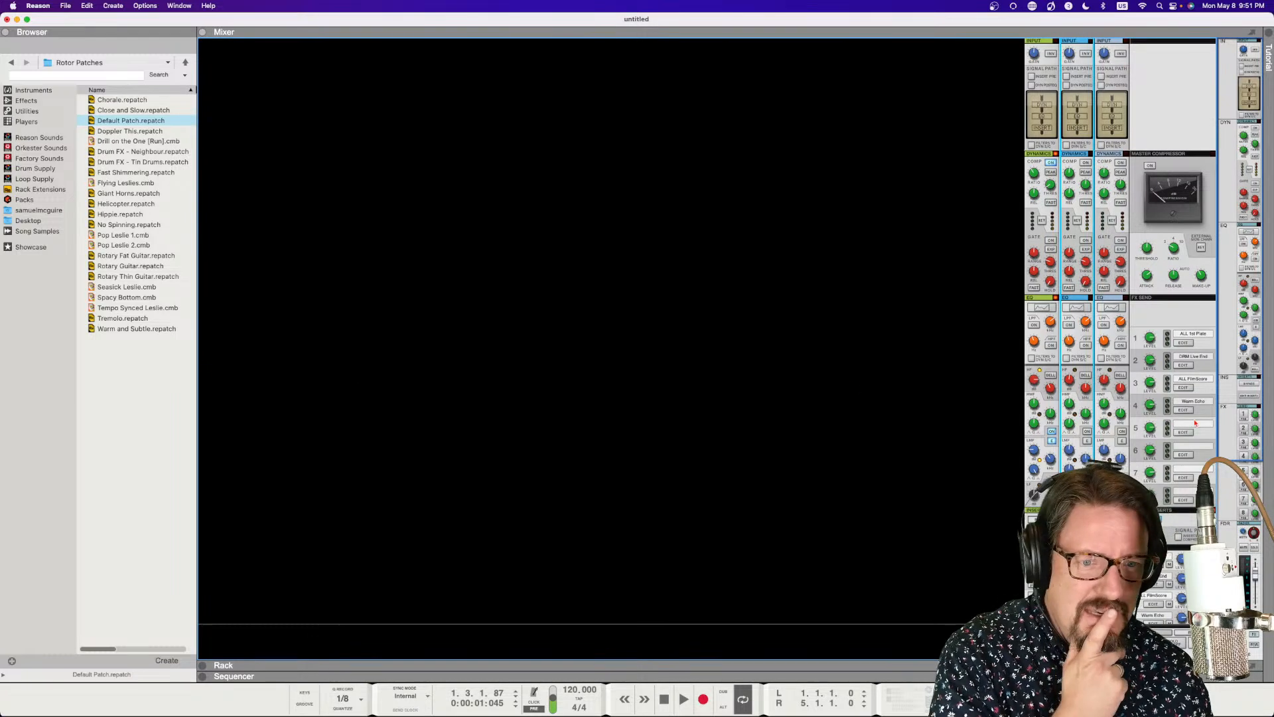
- Expand the Mixer's Inserts section and open the Mix Channel's insert effects for editing in the Rack
scroll(1056, 436, down, 3)
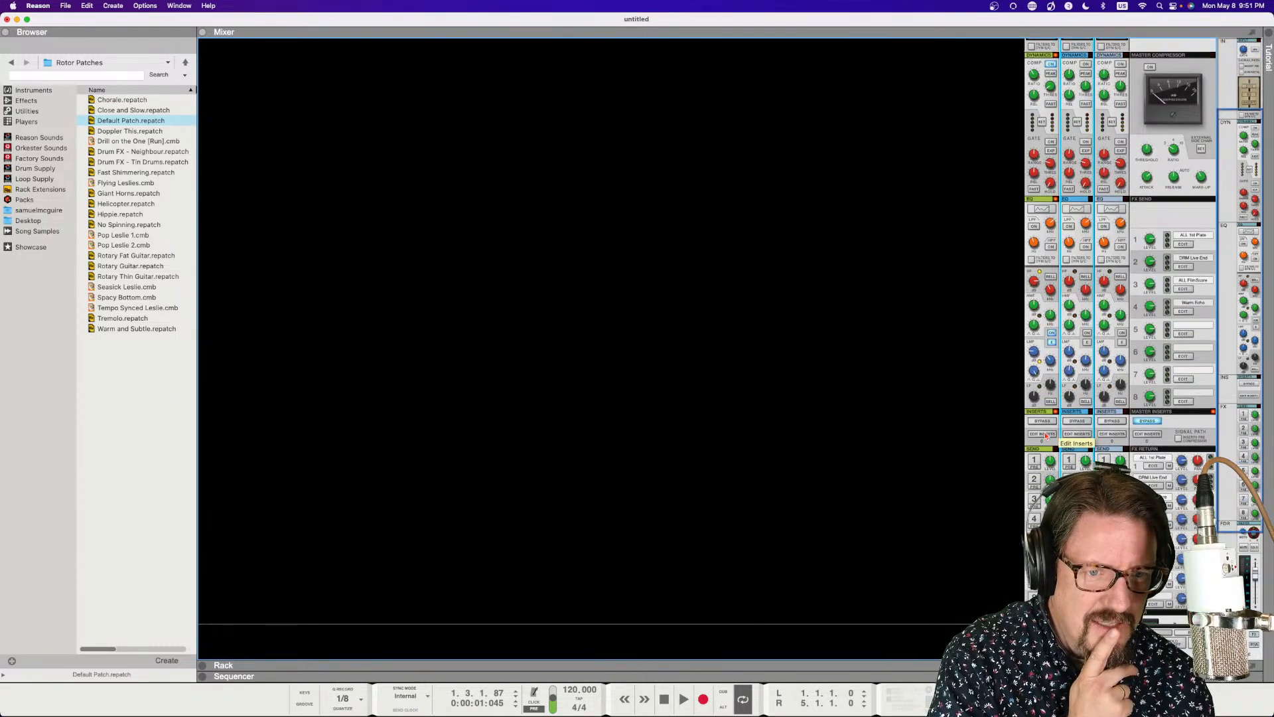
scroll(1046, 416, up, 1)
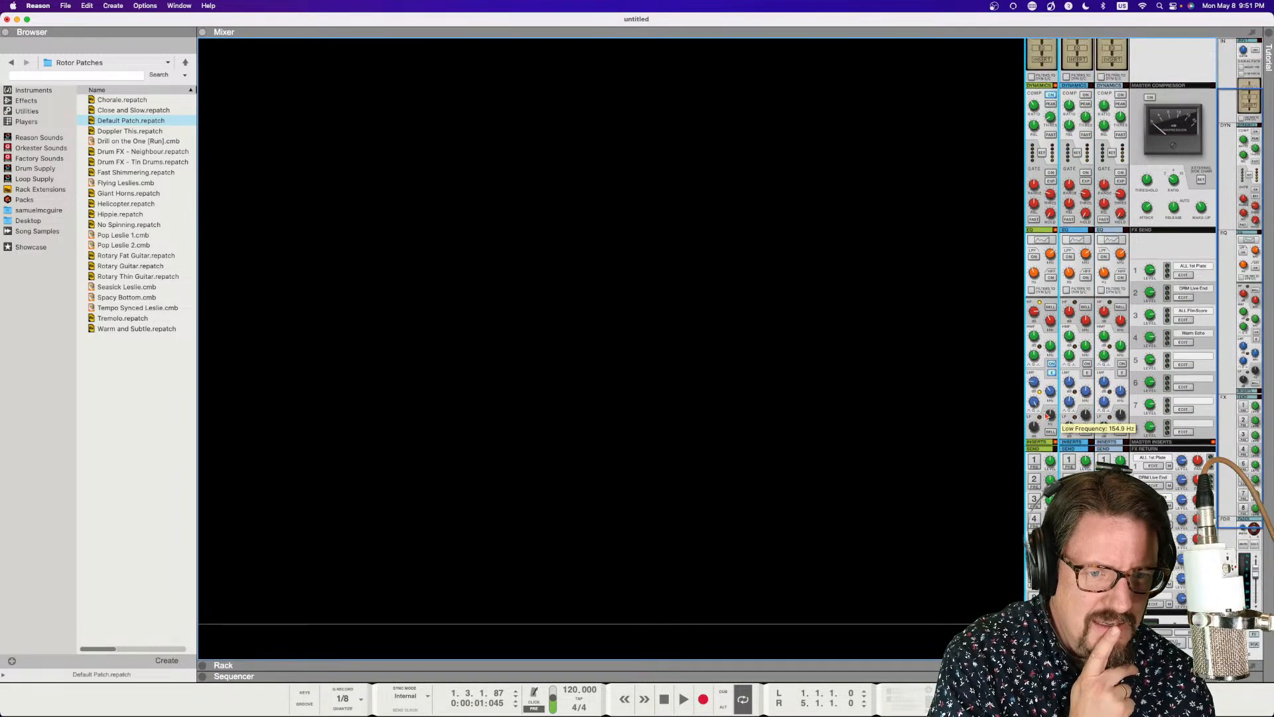
click(1040, 443)
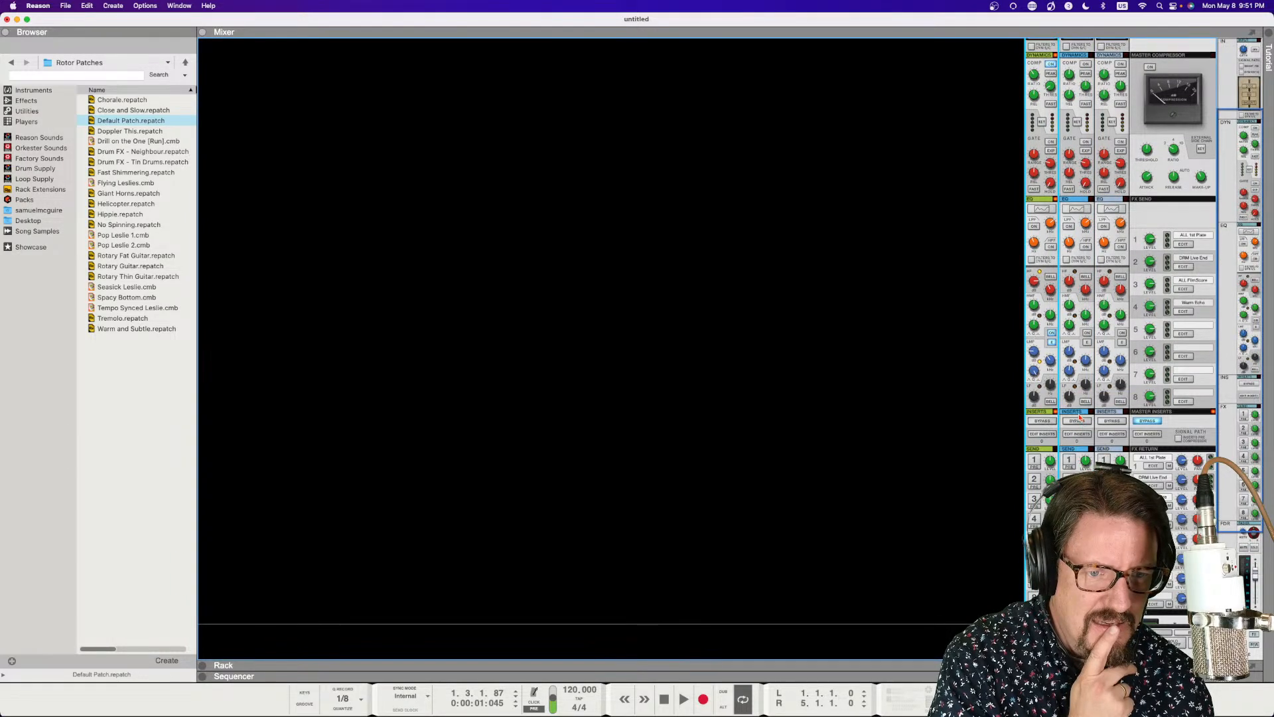
click(1075, 414)
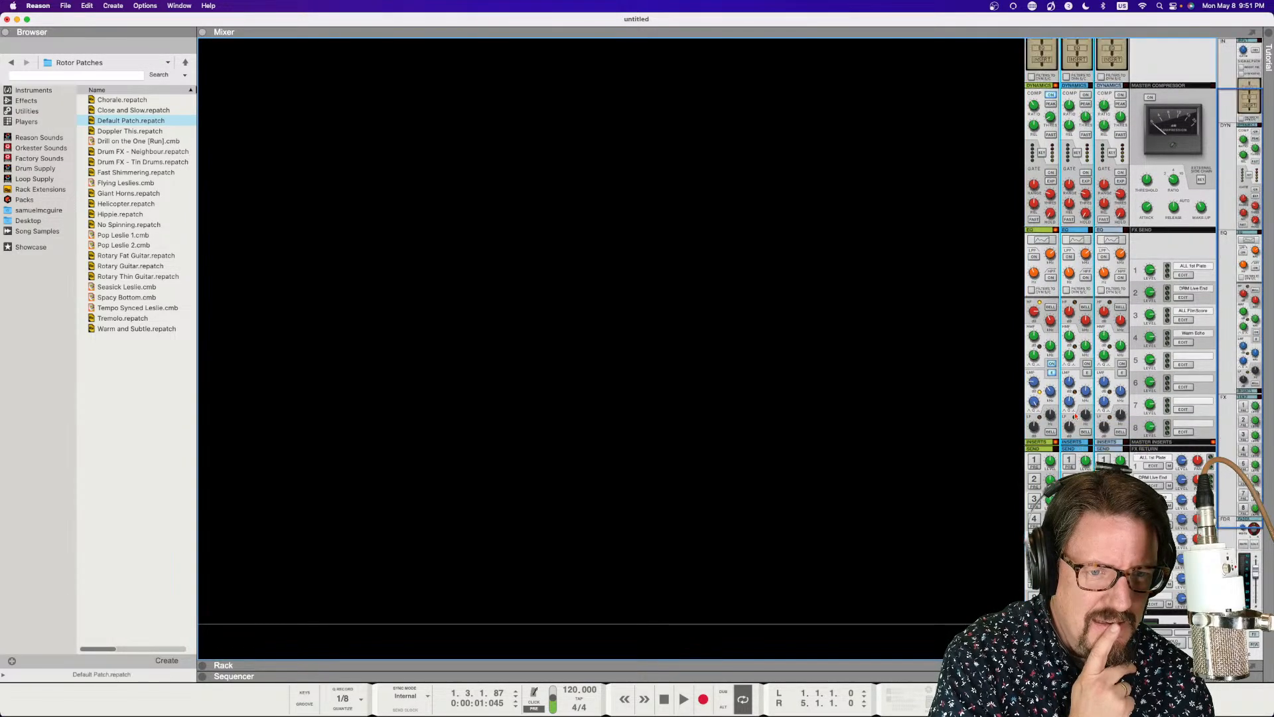
click(1074, 443)
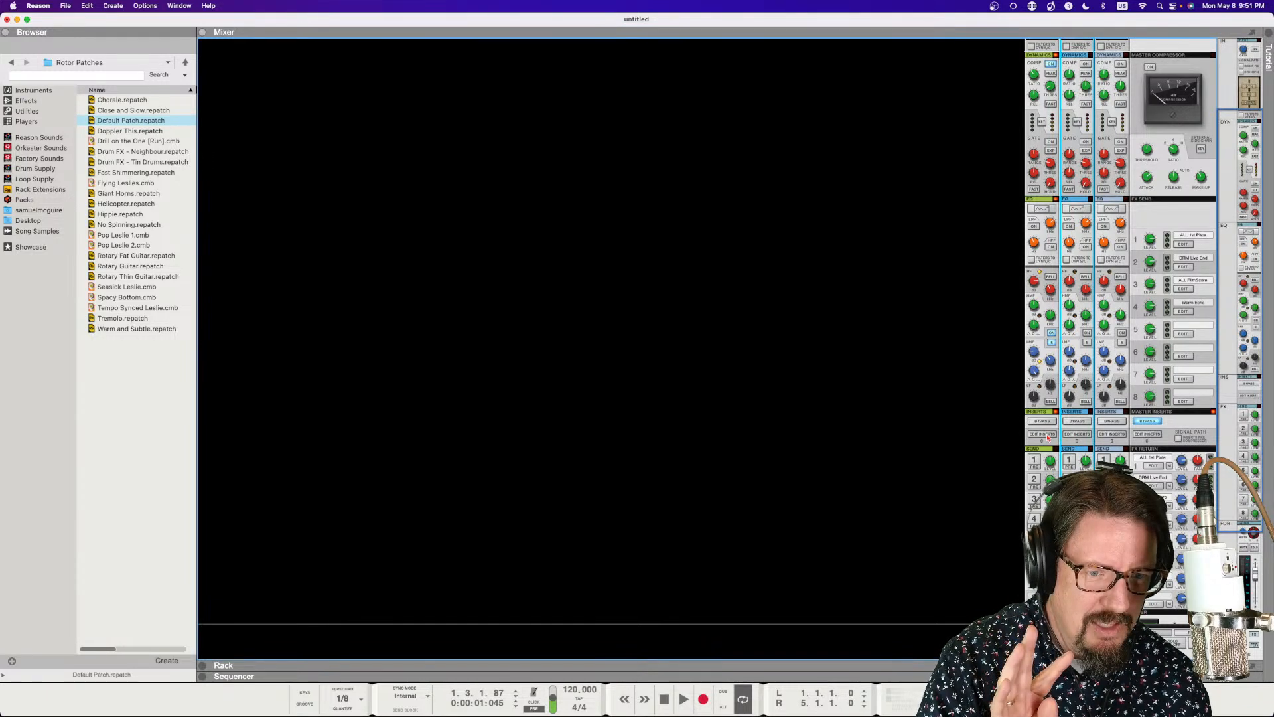
click(1048, 436)
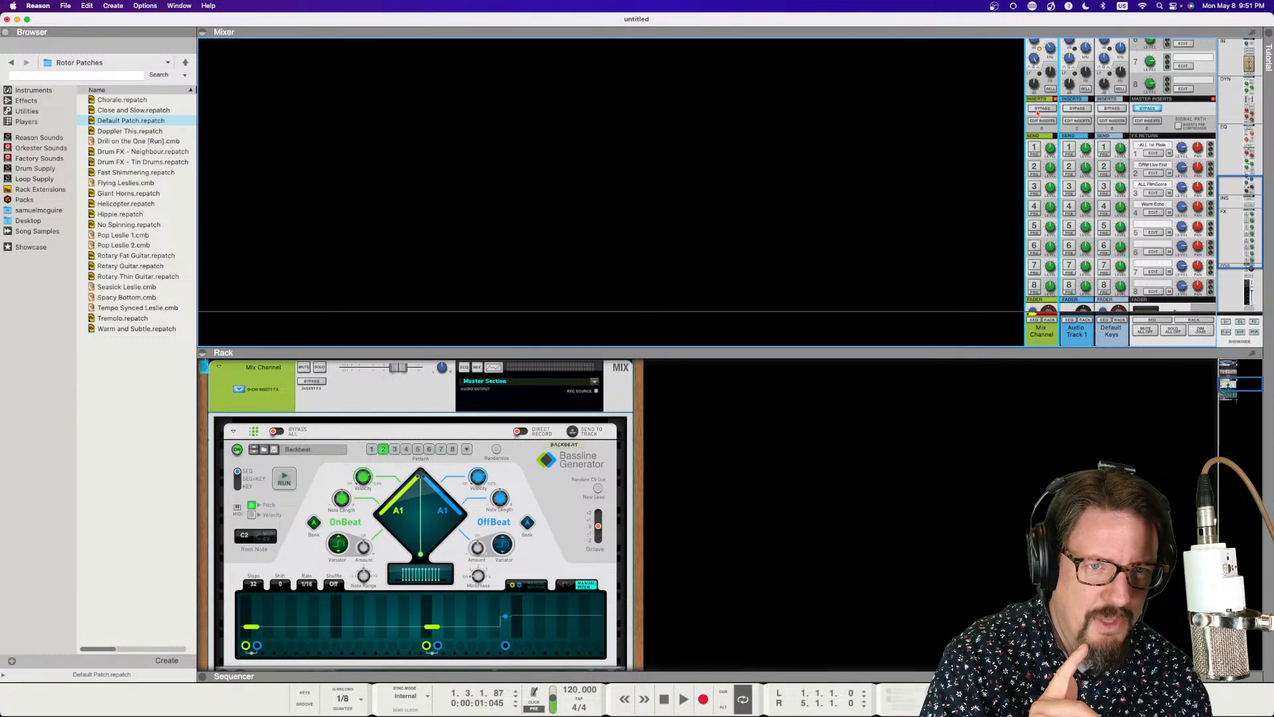
- Unfold the Audio Track 1 device in the Rack and add a CF-101 Chorus/Flanger as its insert effect
scroll(726, 529, down, 5)
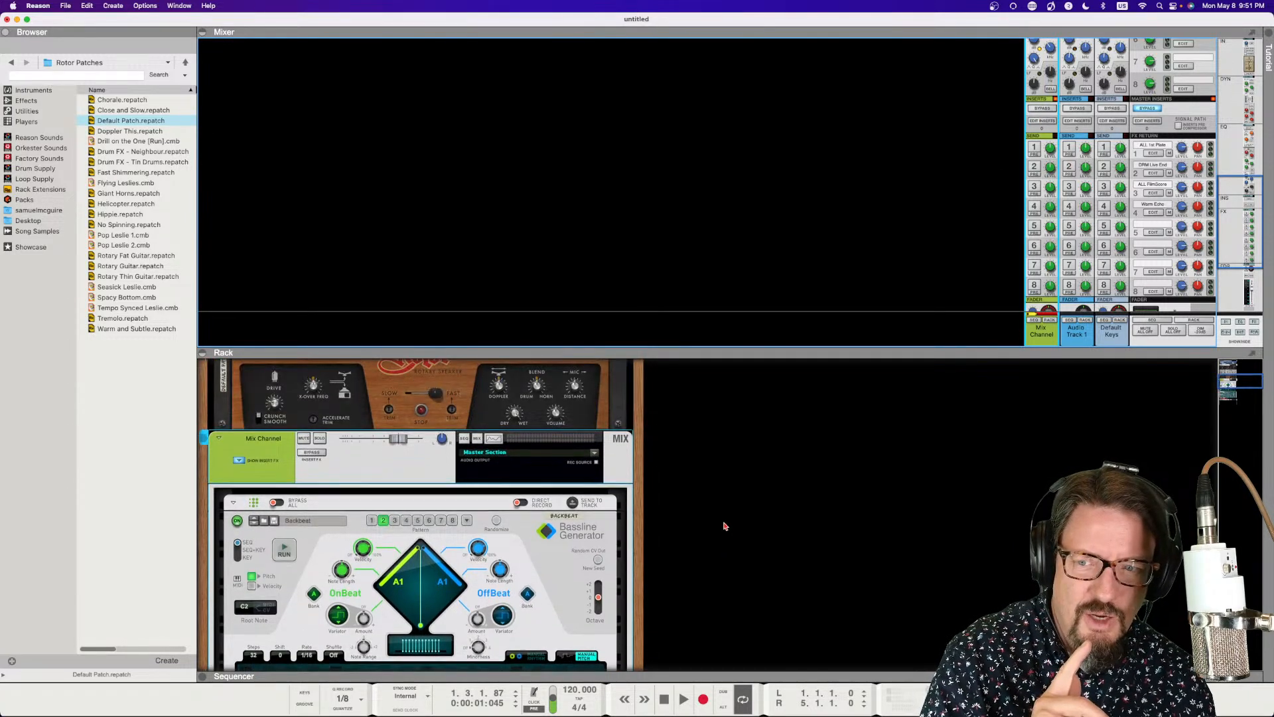
scroll(726, 526, down, 5)
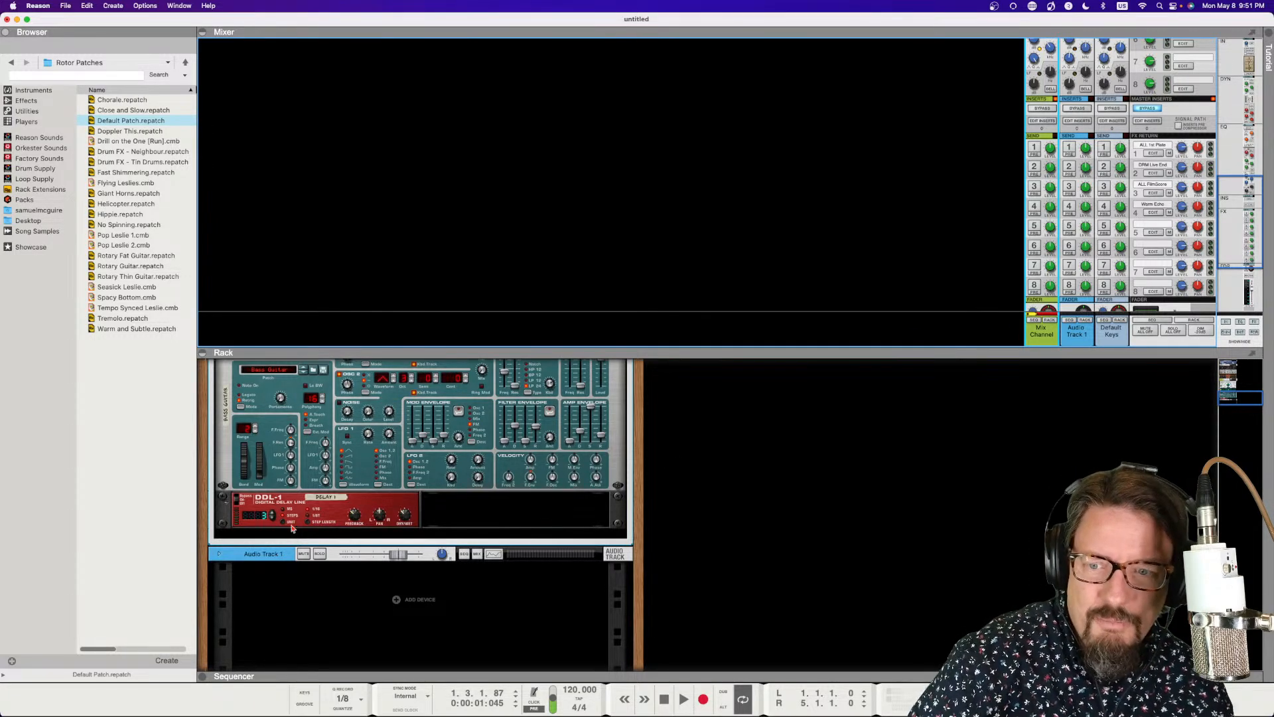
click(218, 555)
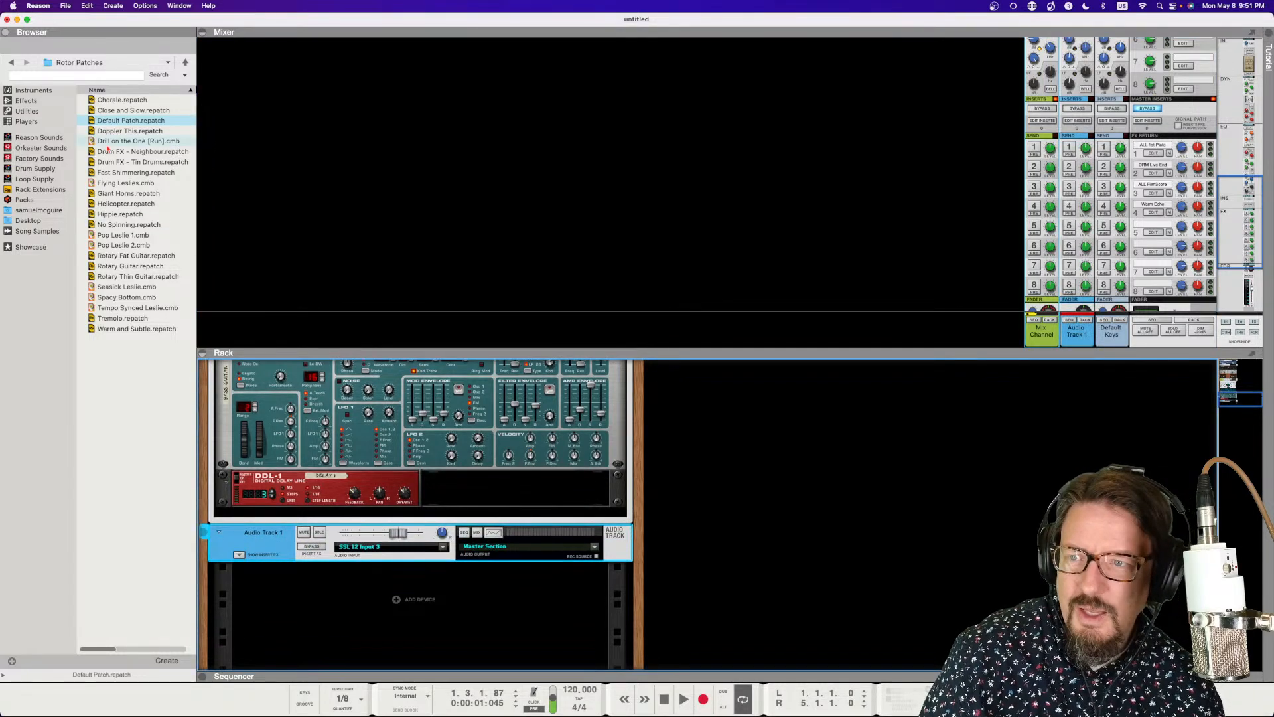
click(40, 101)
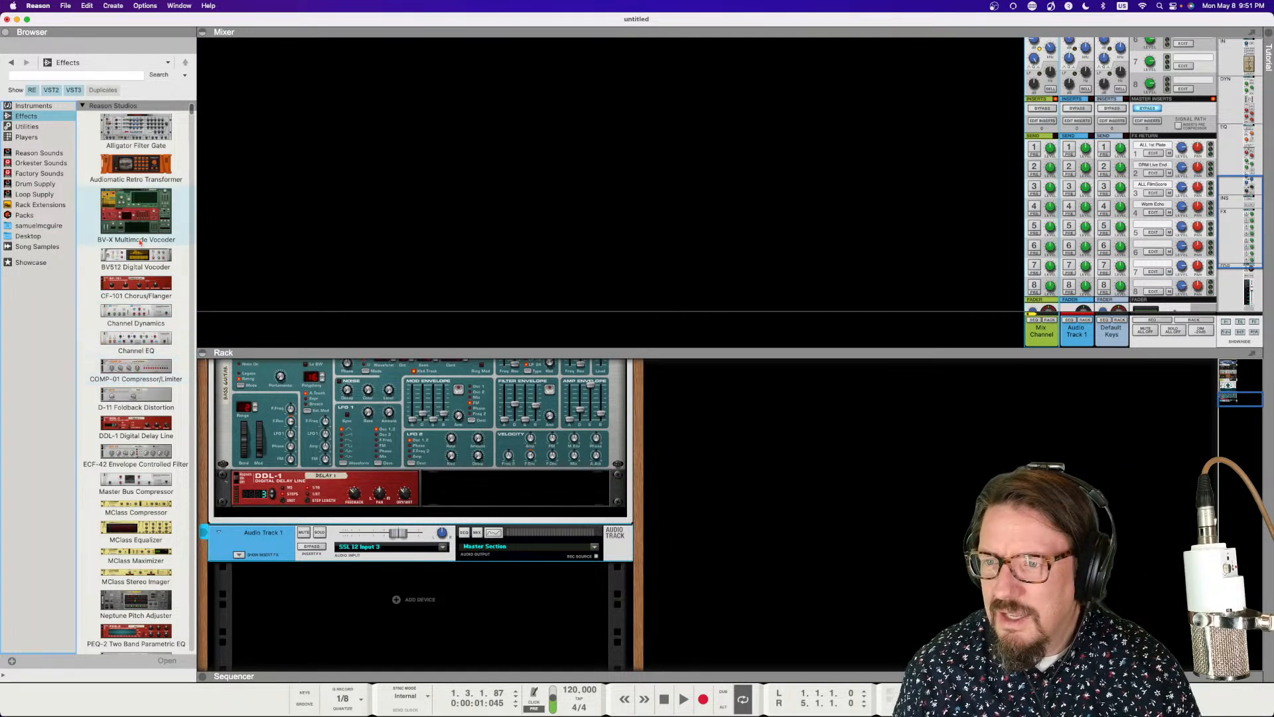
mouse_move(136, 289)
mouse_down()
mouse_move(300, 533)
mouse_move(400, 567)
mouse_up()
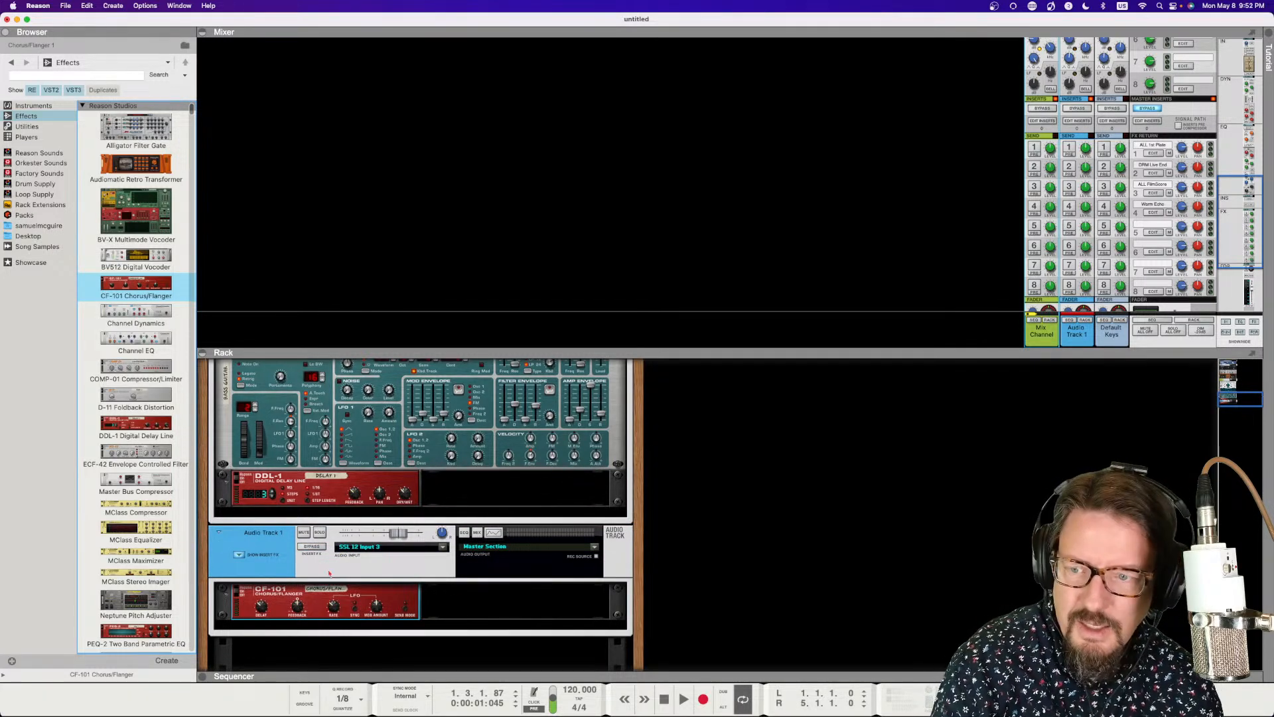
- Show the Sequencer again and enable input monitoring on Audio Track 1
click(206, 677)
click(286, 586)
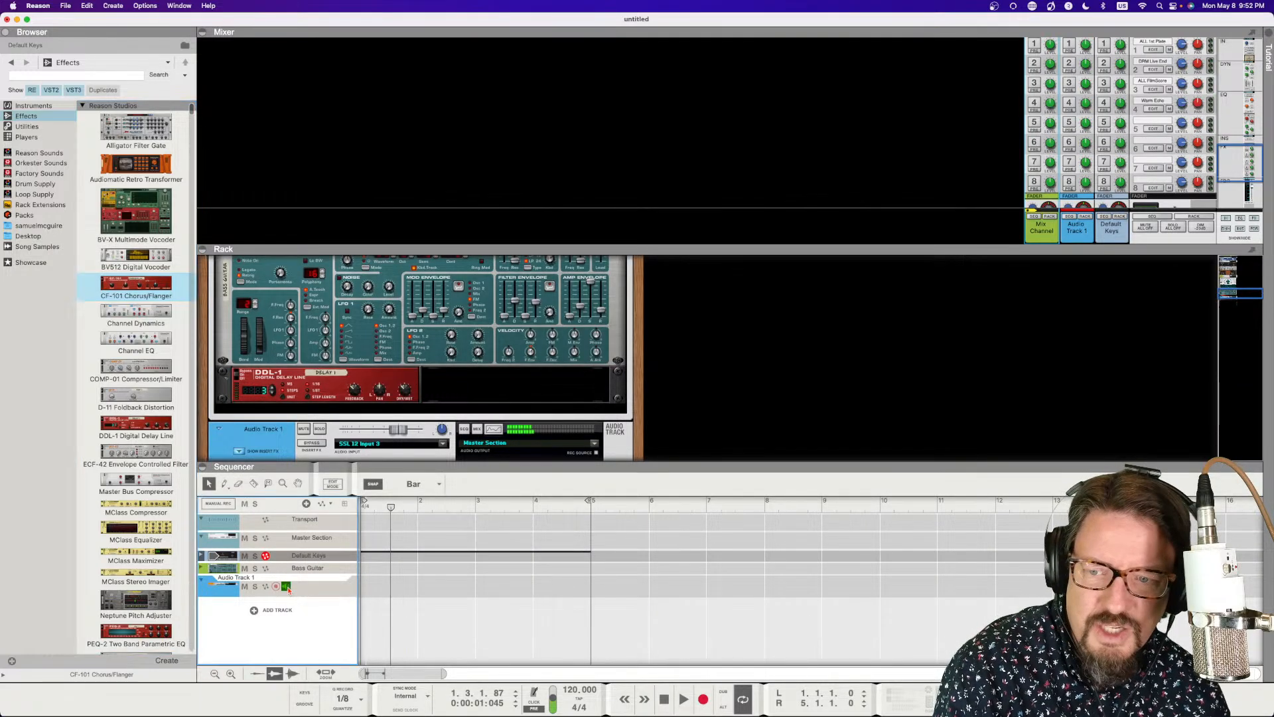
- Adjust the Feedback of Audio Track 1's CF-101 Chorus/Flanger and disable the track's input monitoring
scroll(515, 392, down, 3)
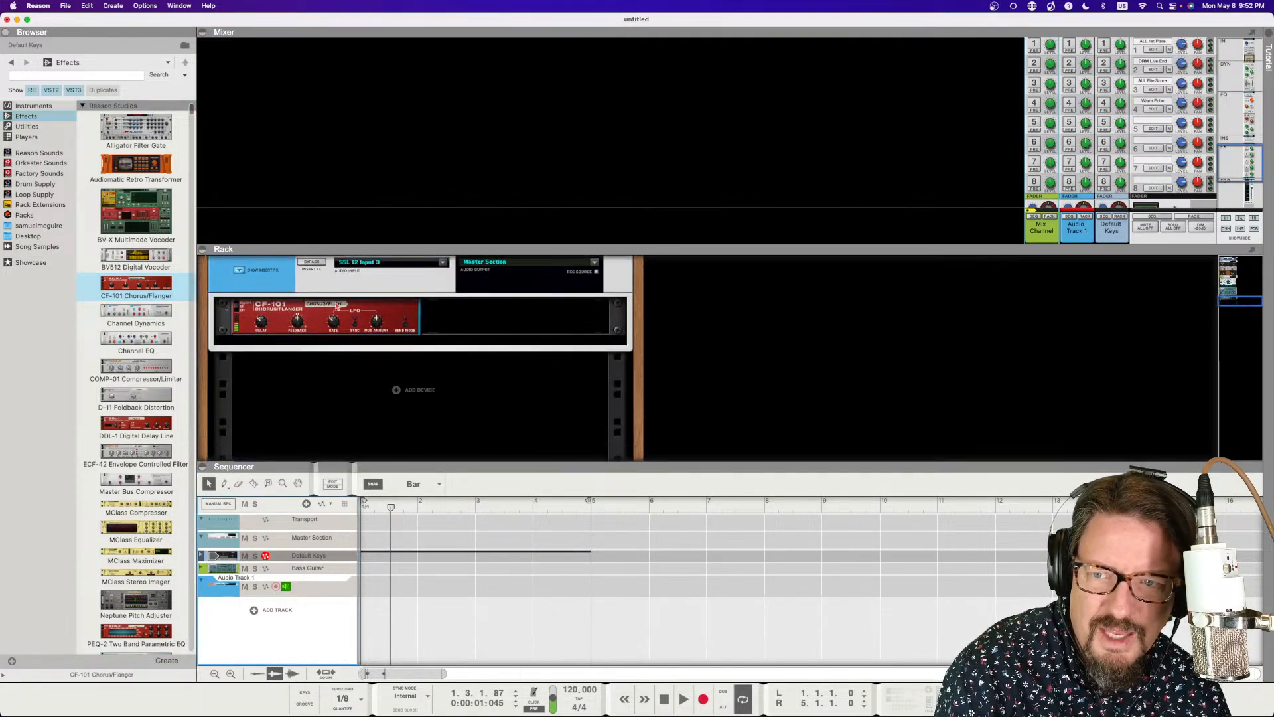
click(264, 326)
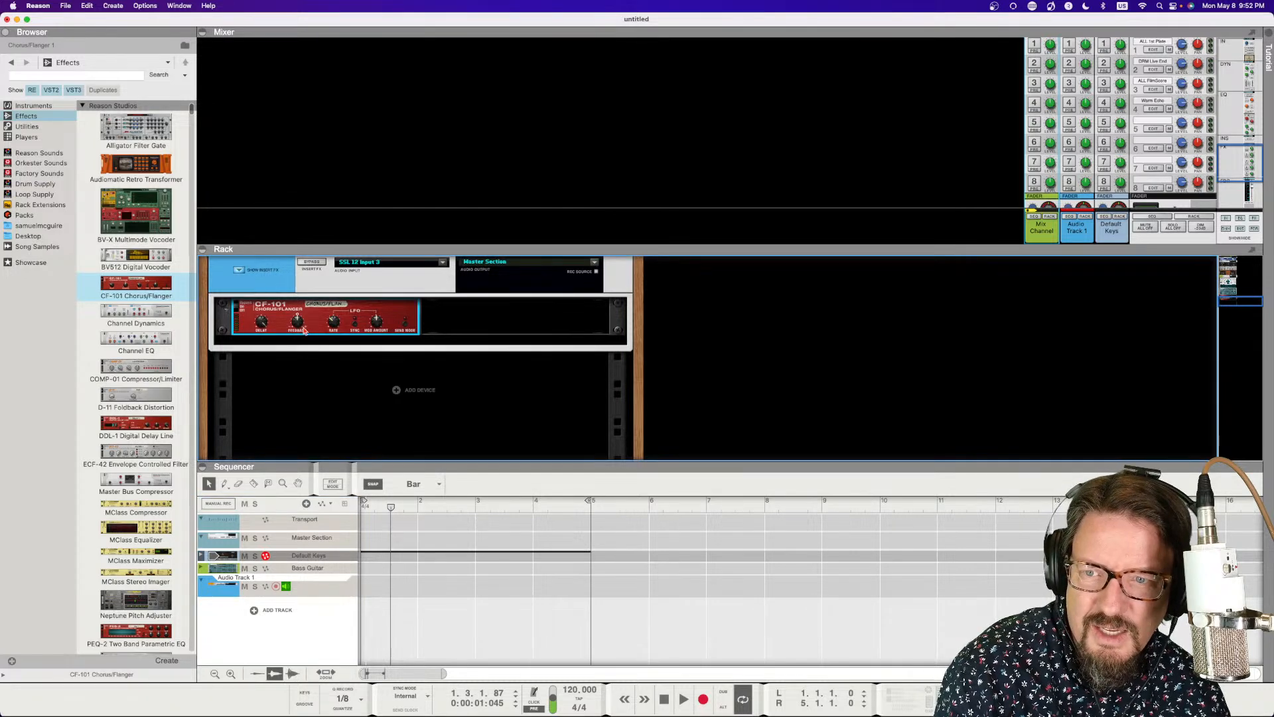
mouse_move(296, 330)
mouse_down()
mouse_move(292, 341)
mouse_move(289, 309)
mouse_up()
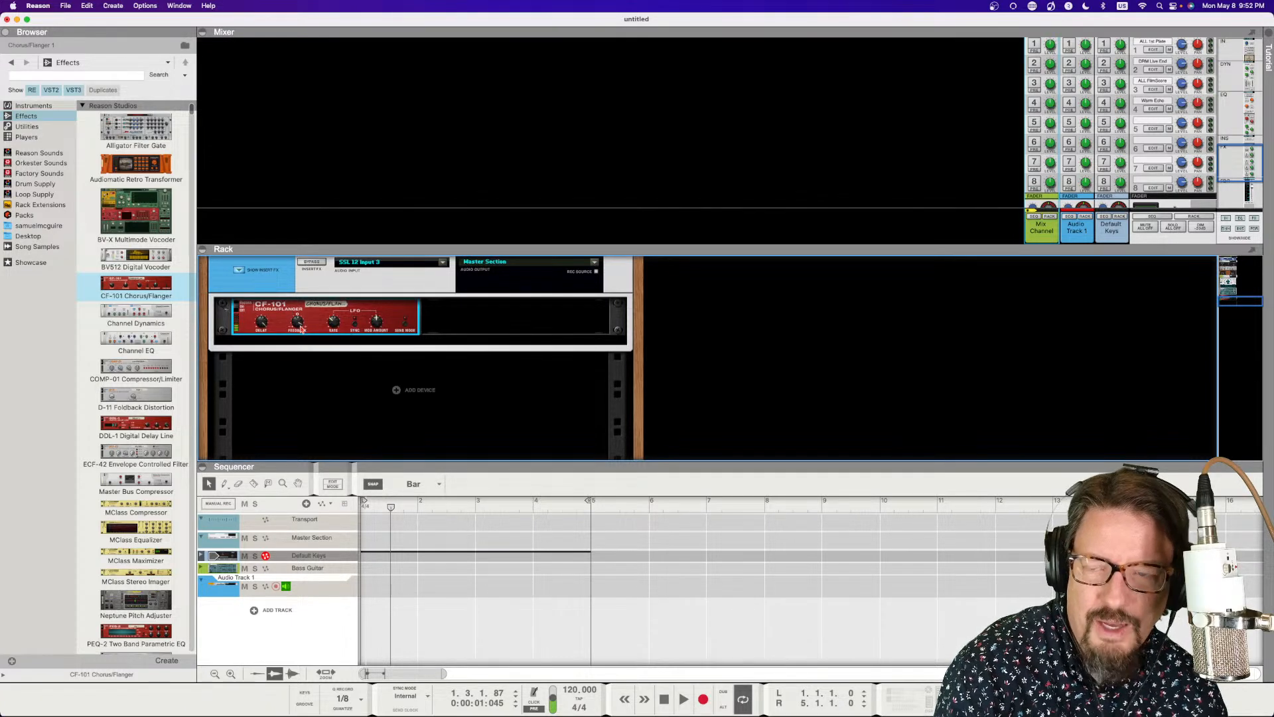
click(274, 584)
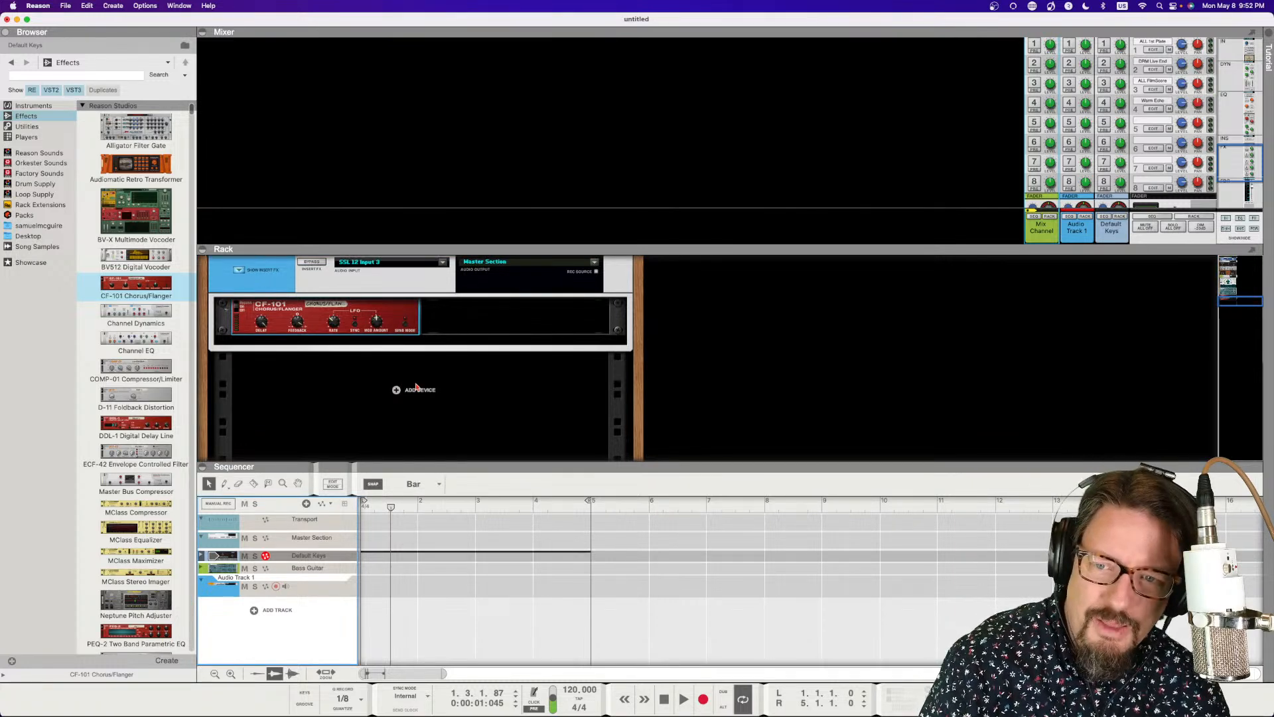
- Look through the Browser's available effects and then its instruments, from the Reason Studios devices down to the VST plugins
scroll(446, 375, up, 3)
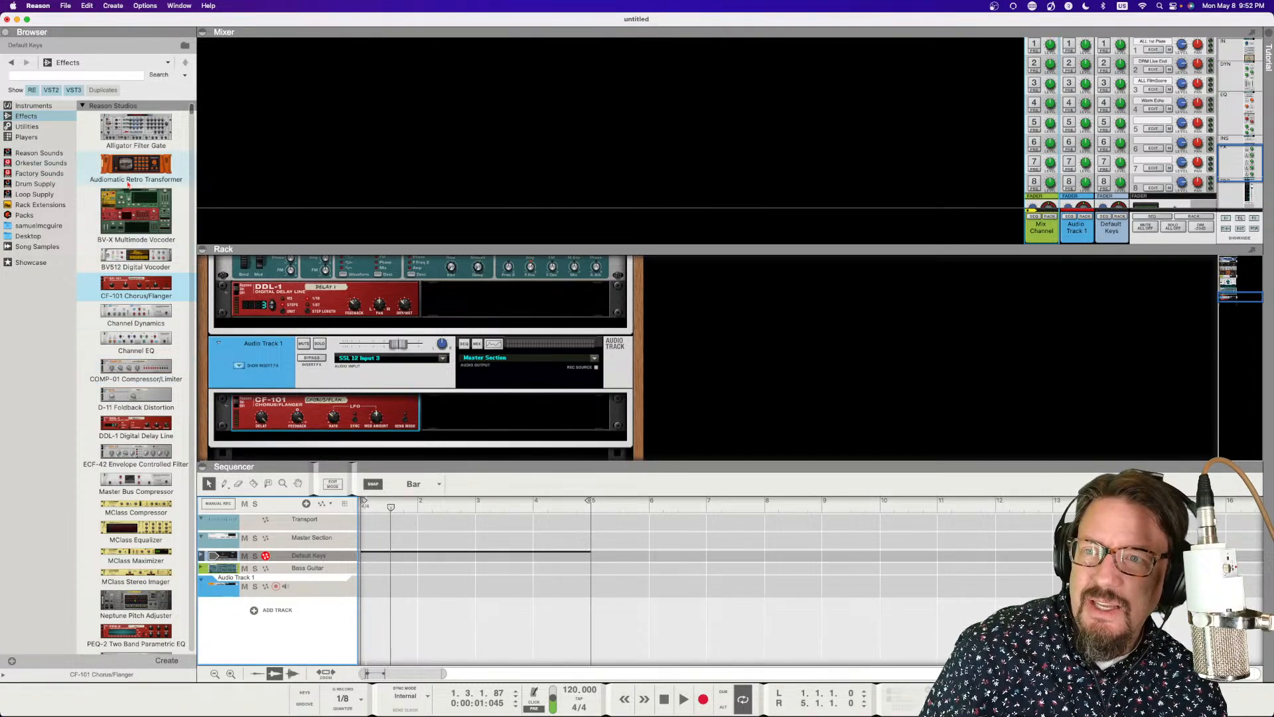
scroll(130, 196, down, 5)
scroll(130, 196, down, 4)
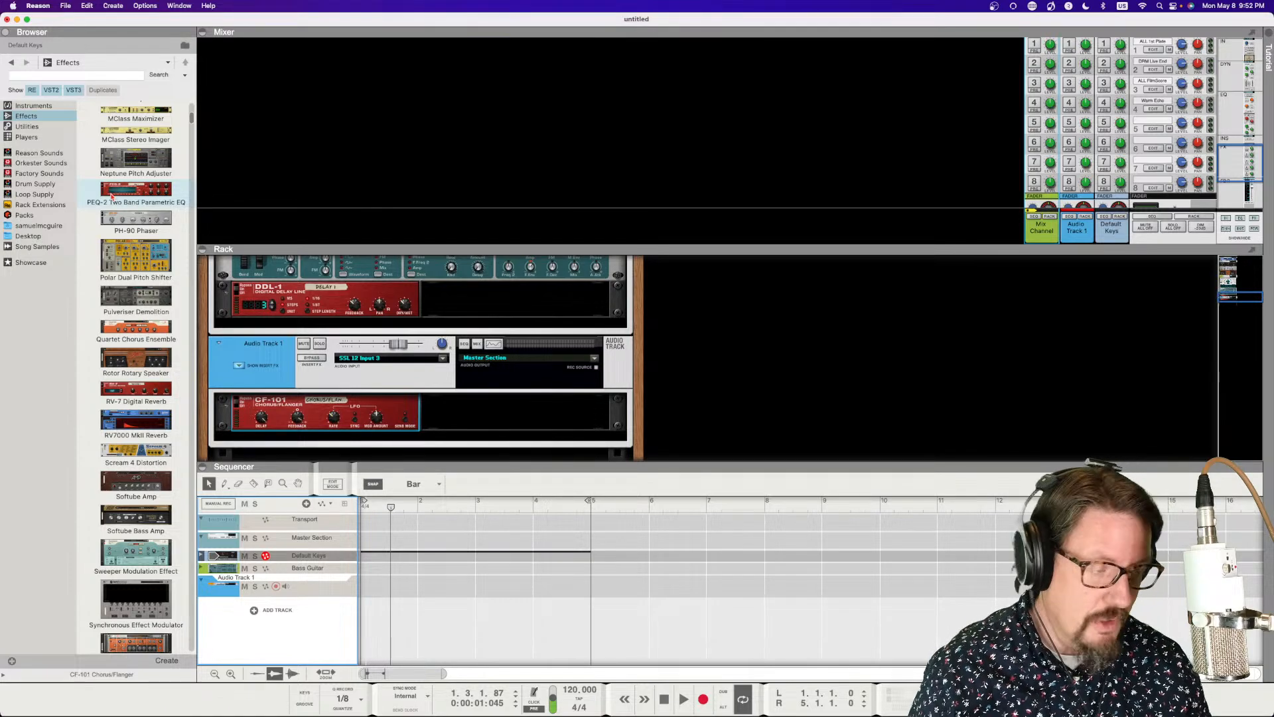
scroll(112, 267, down, 3)
scroll(112, 267, up, 10)
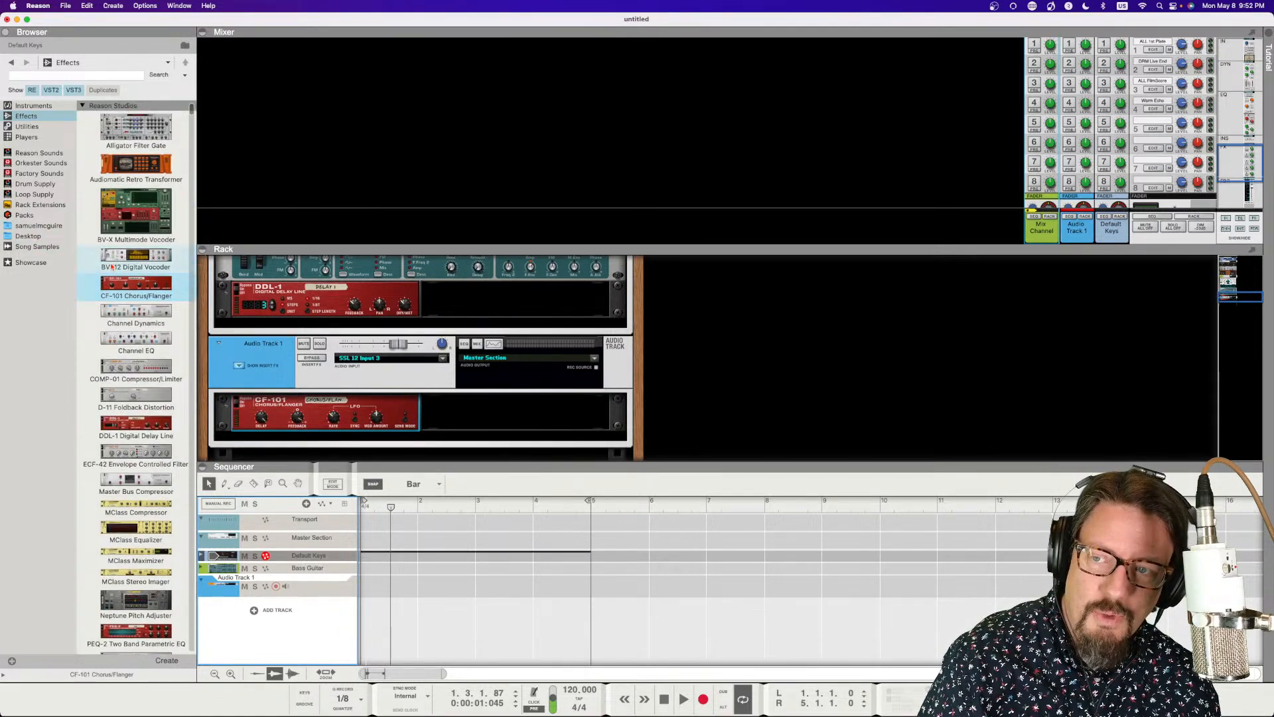
click(29, 107)
scroll(130, 194, down, 10)
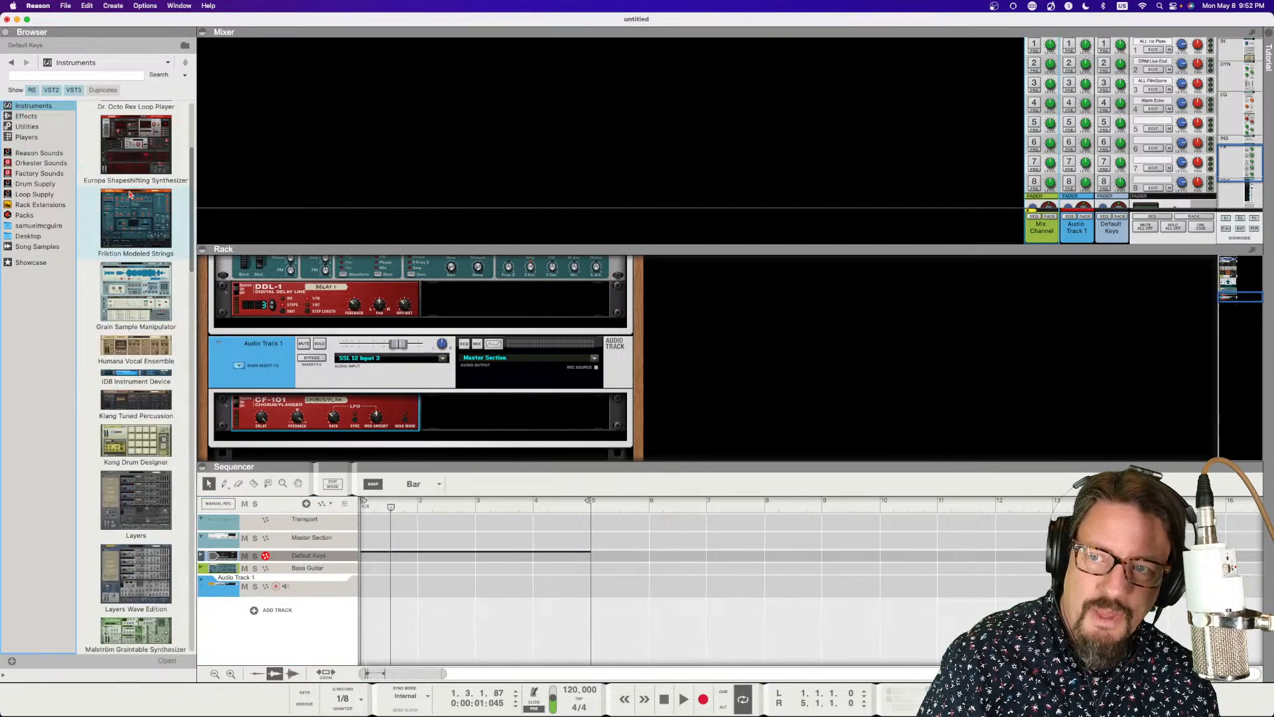
scroll(131, 194, down, 15)
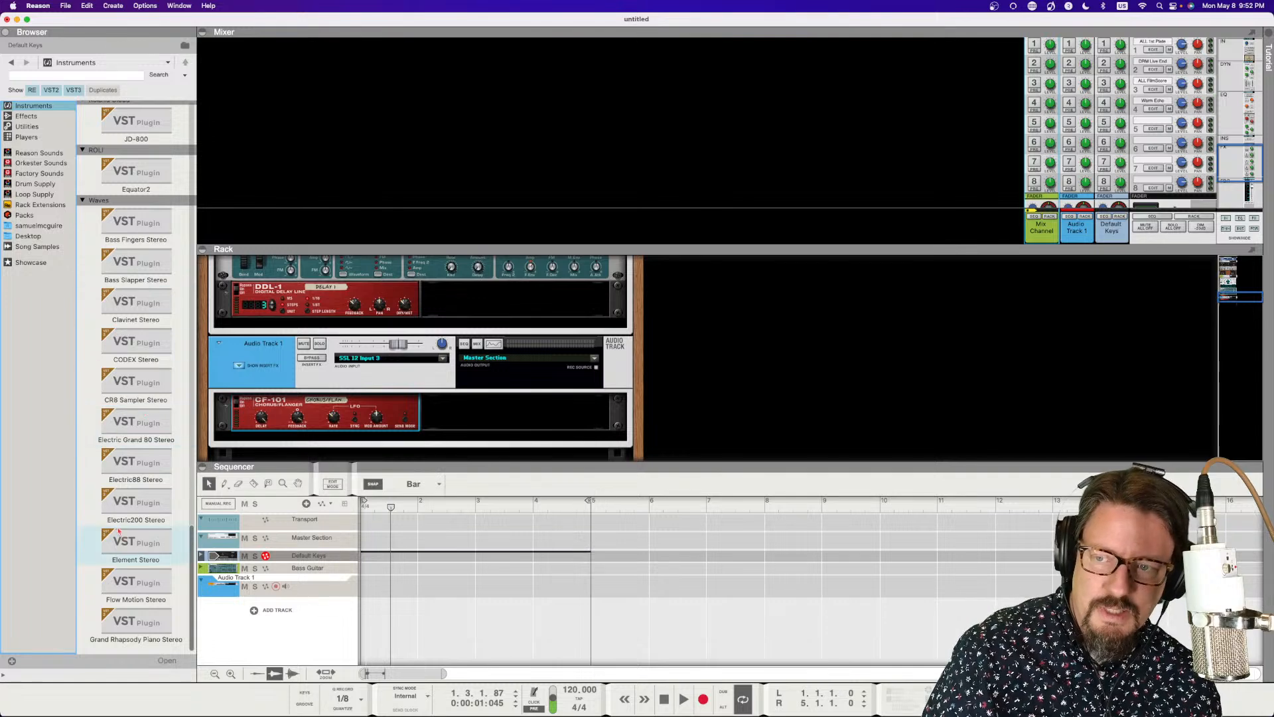
scroll(111, 384, up, 20)
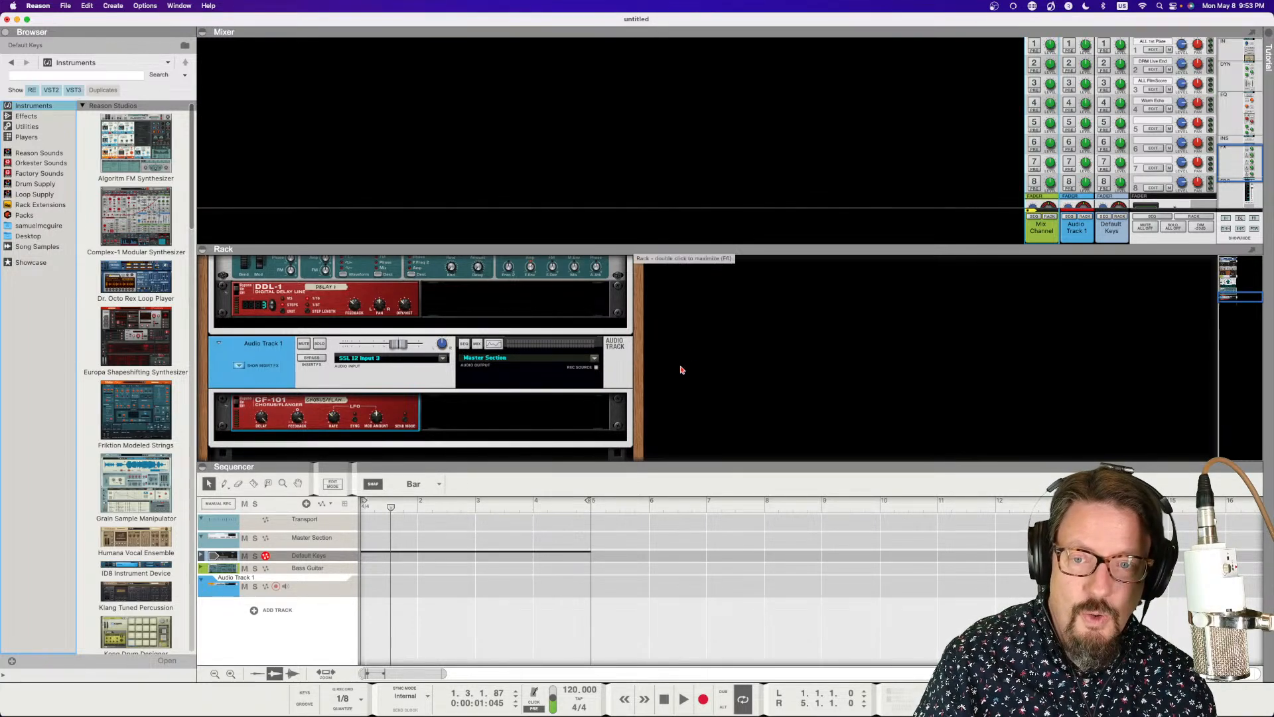
- Enlarge the Rack and Mixer areas and look through the rack devices between the Master Section and Audio Track 1's CF-101
scroll(711, 340, down, 3)
scroll(715, 341, up, 6)
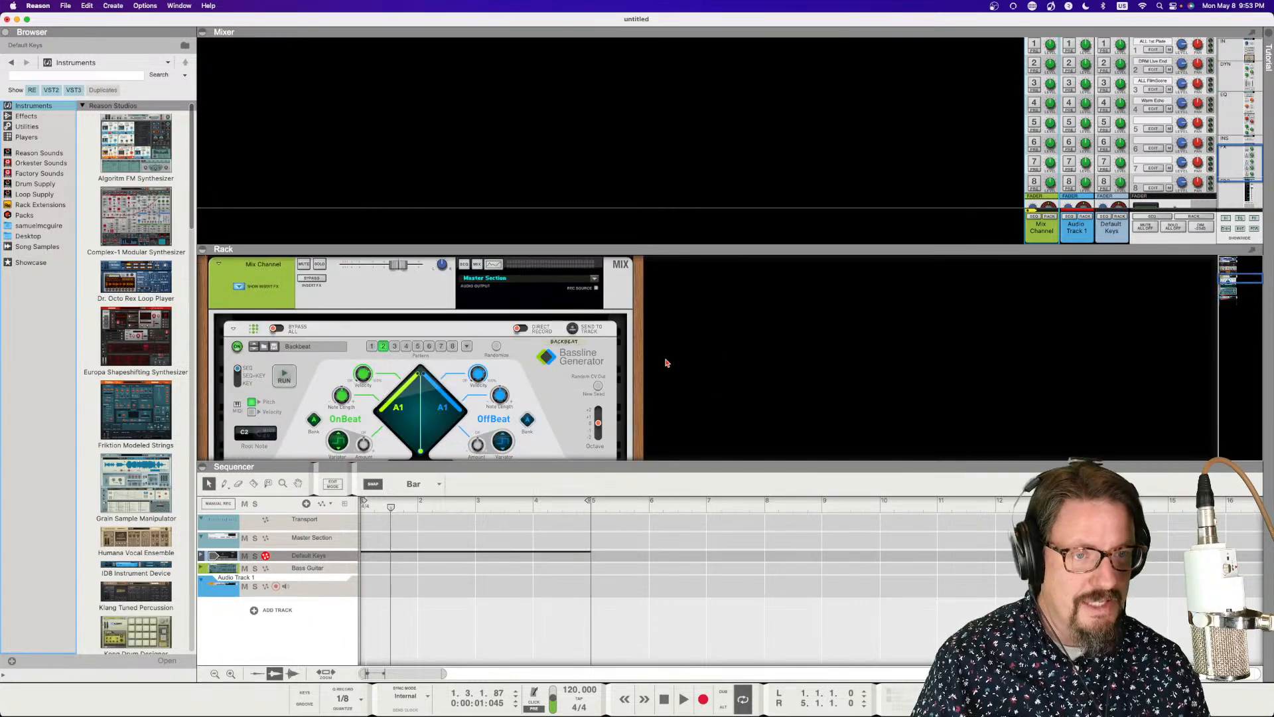
scroll(702, 329, up, 6)
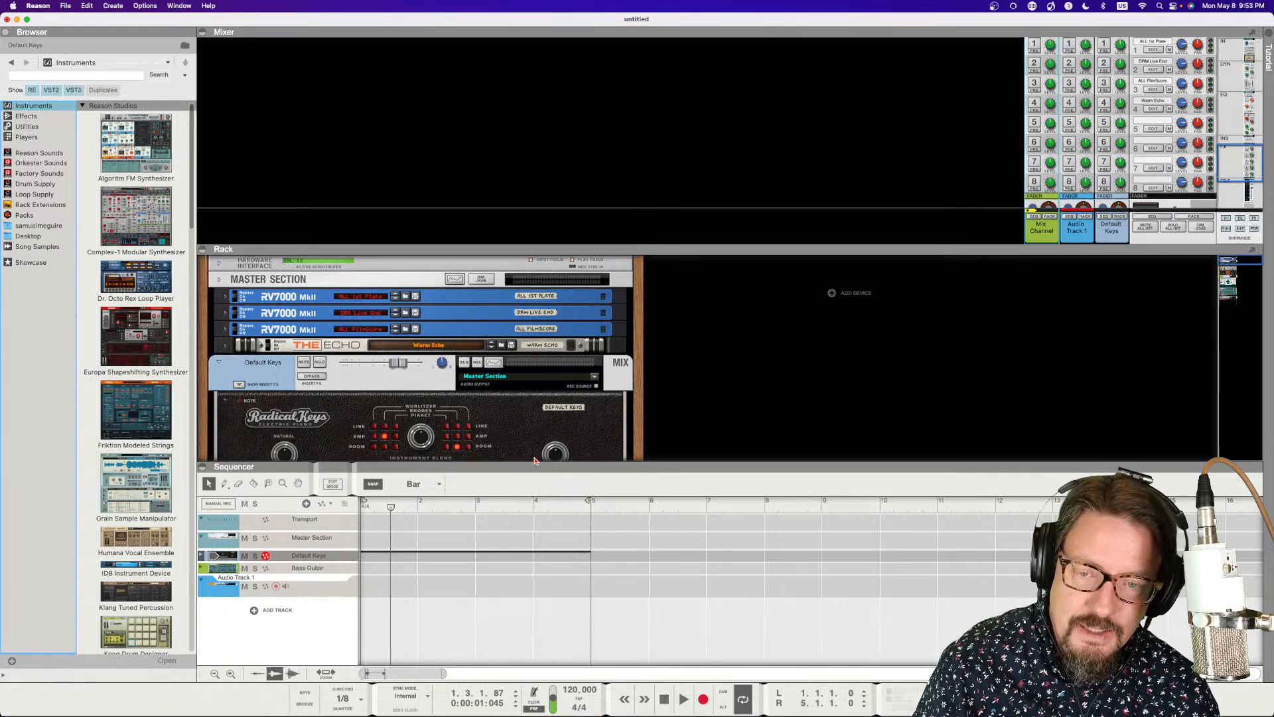
drag(548, 462, 552, 565)
scroll(660, 436, down, 8)
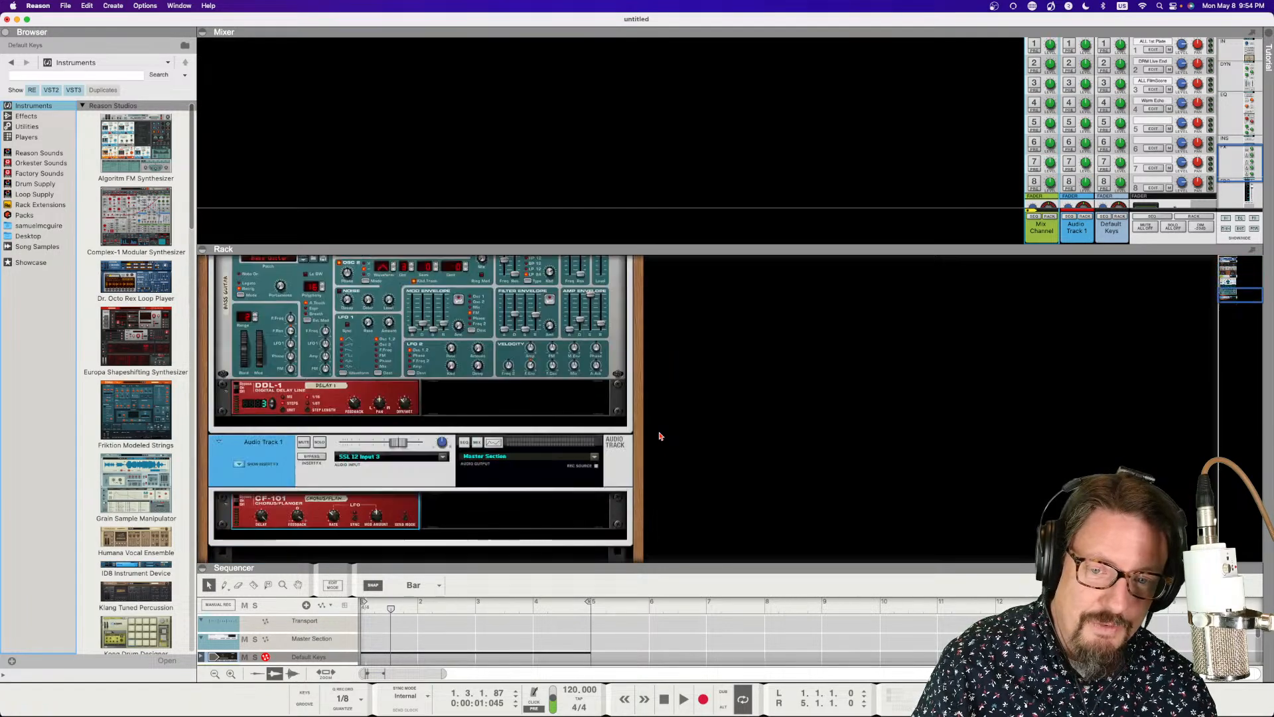
scroll(660, 436, down, 3)
scroll(660, 436, up, 15)
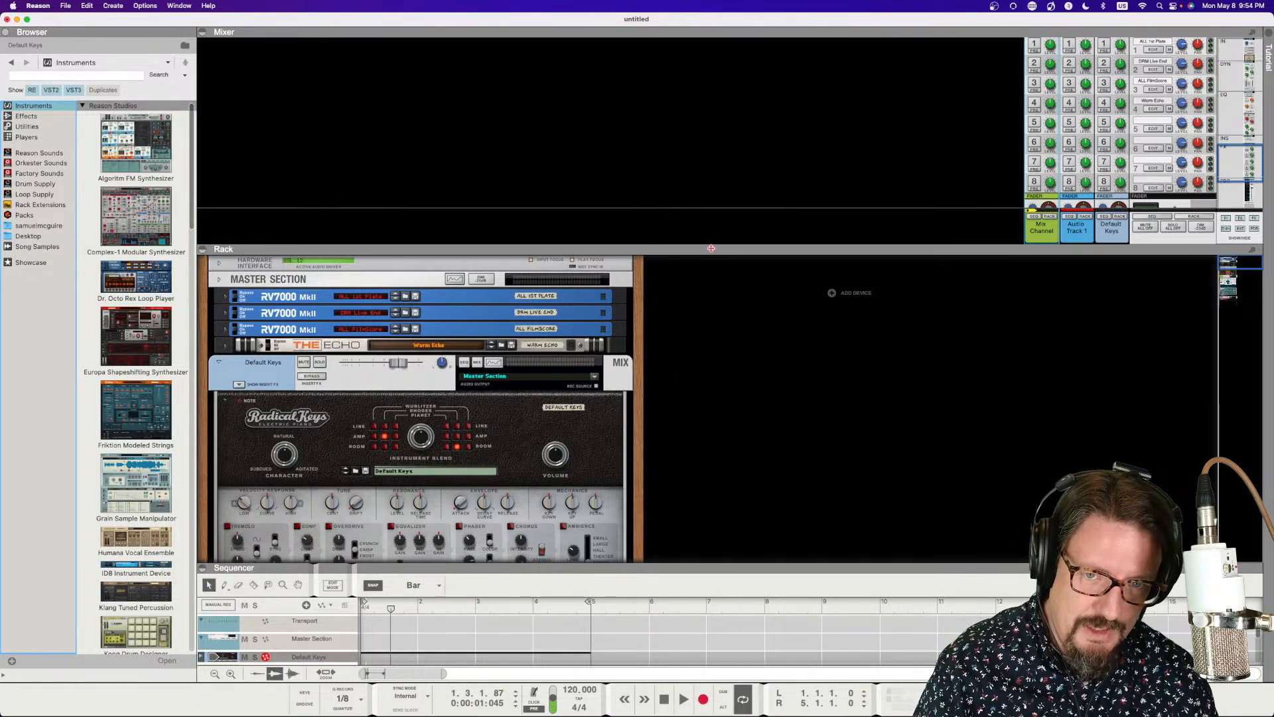
drag(698, 245, 699, 313)
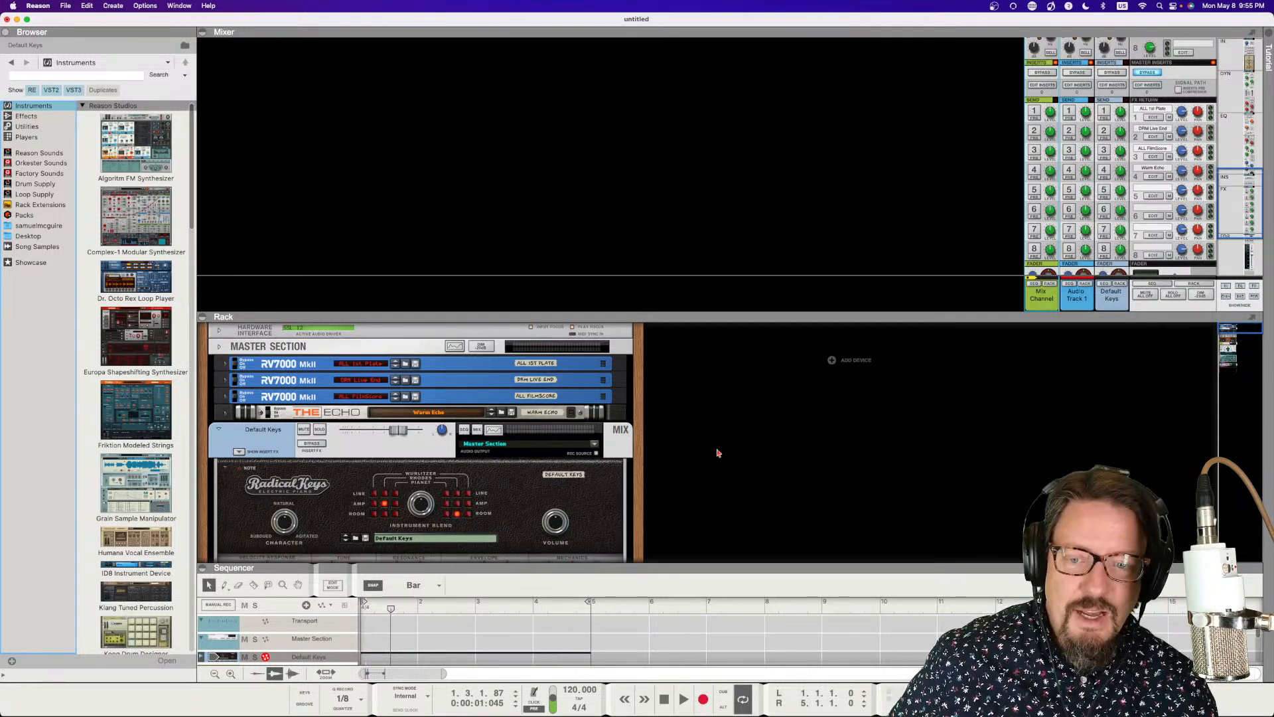
scroll(791, 407, down, 5)
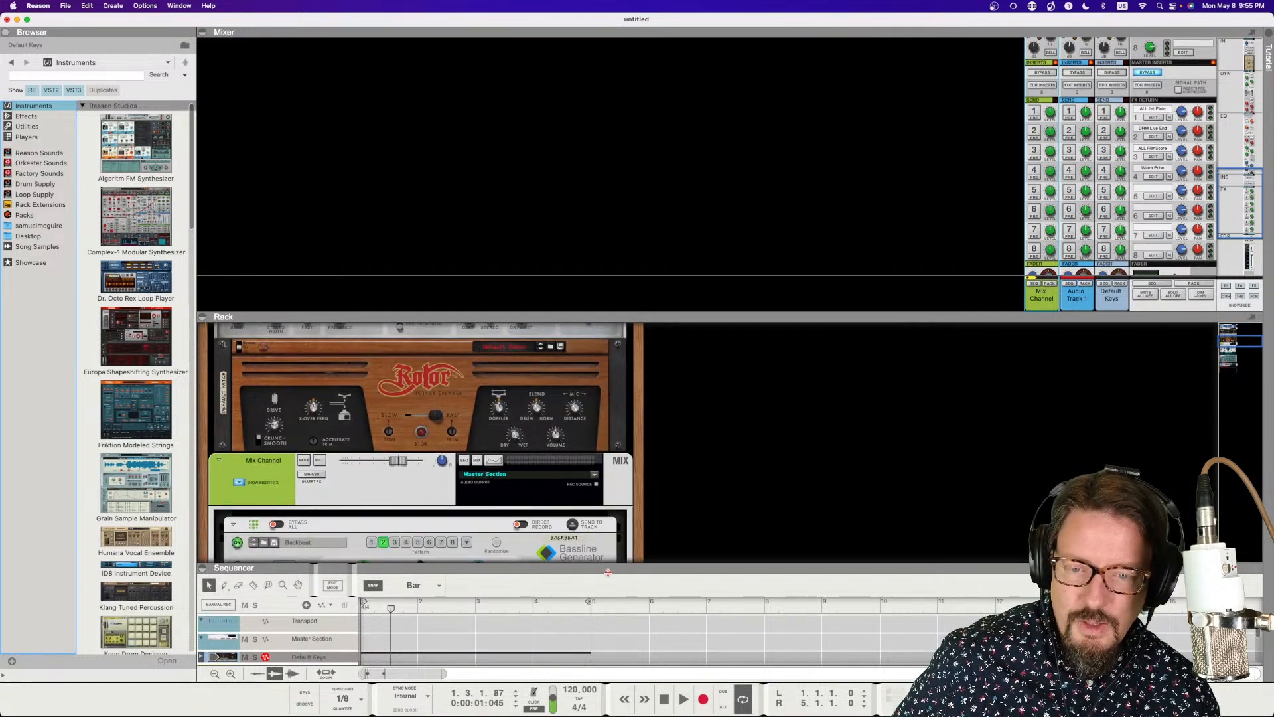
- Expand the Sequencer area over the Rack and switch Audio Track 1's input monitoring on and off again
drag(607, 569, 638, 296)
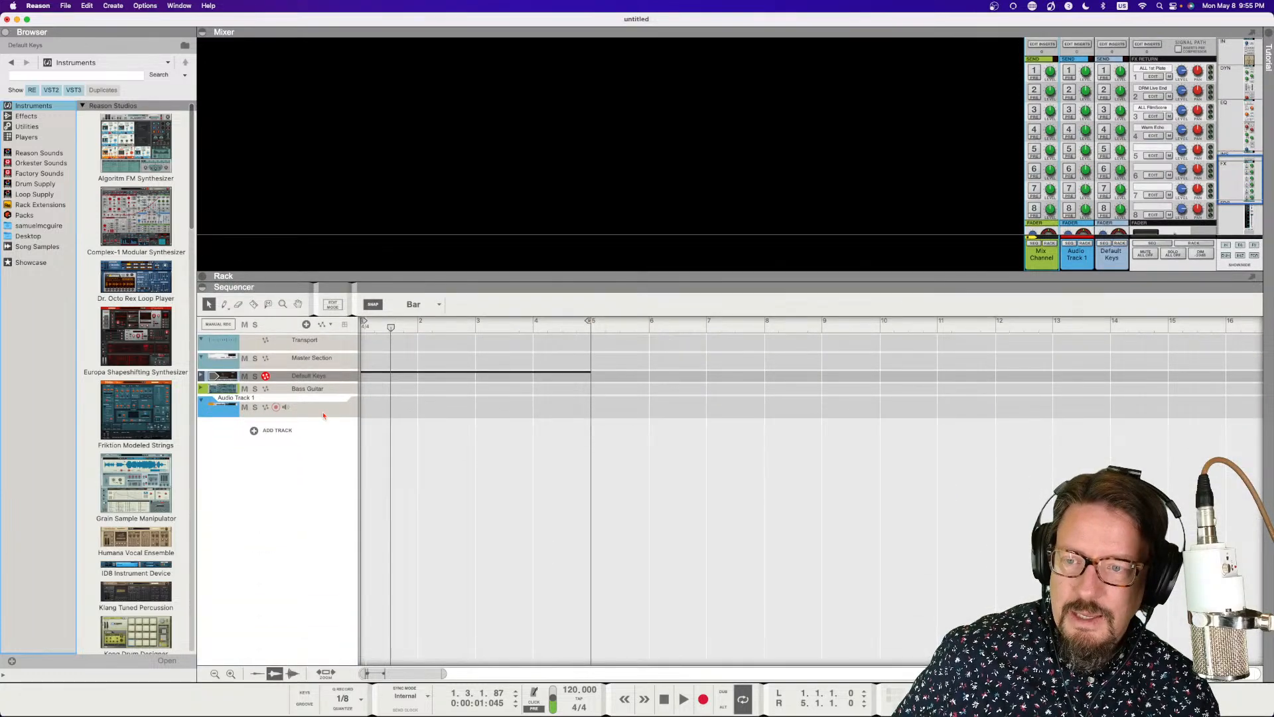
click(285, 408)
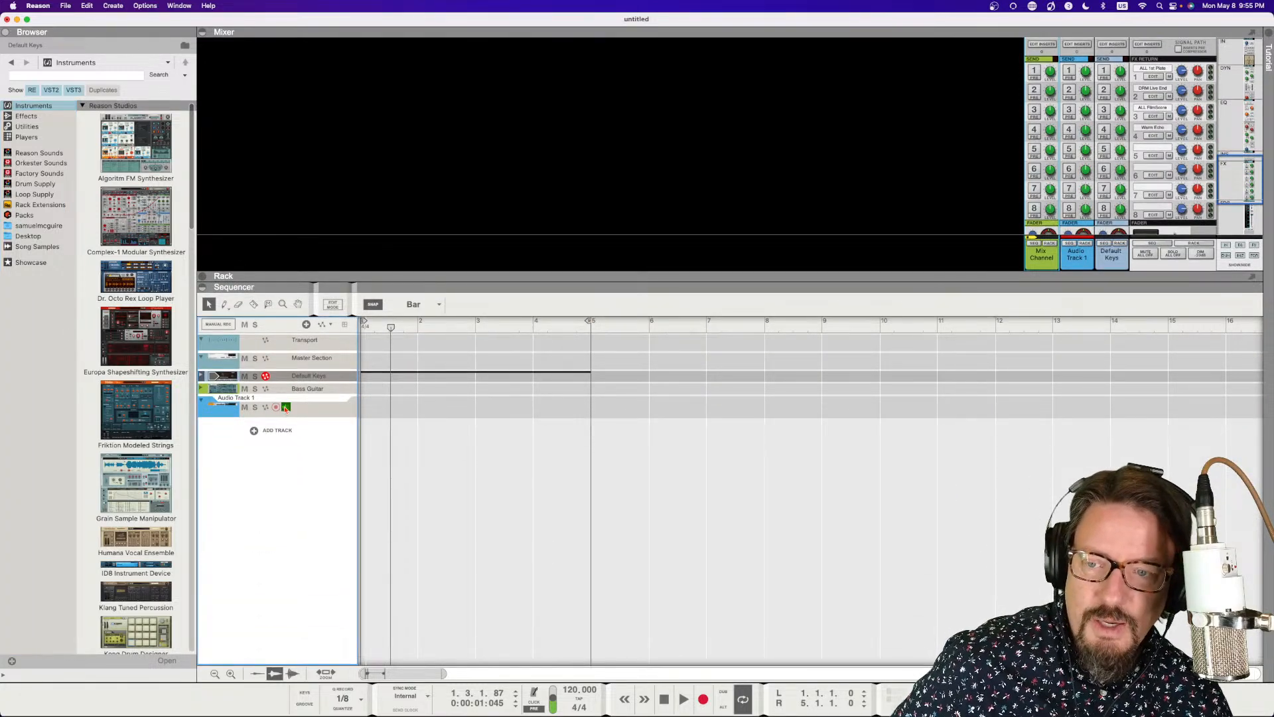
click(285, 408)
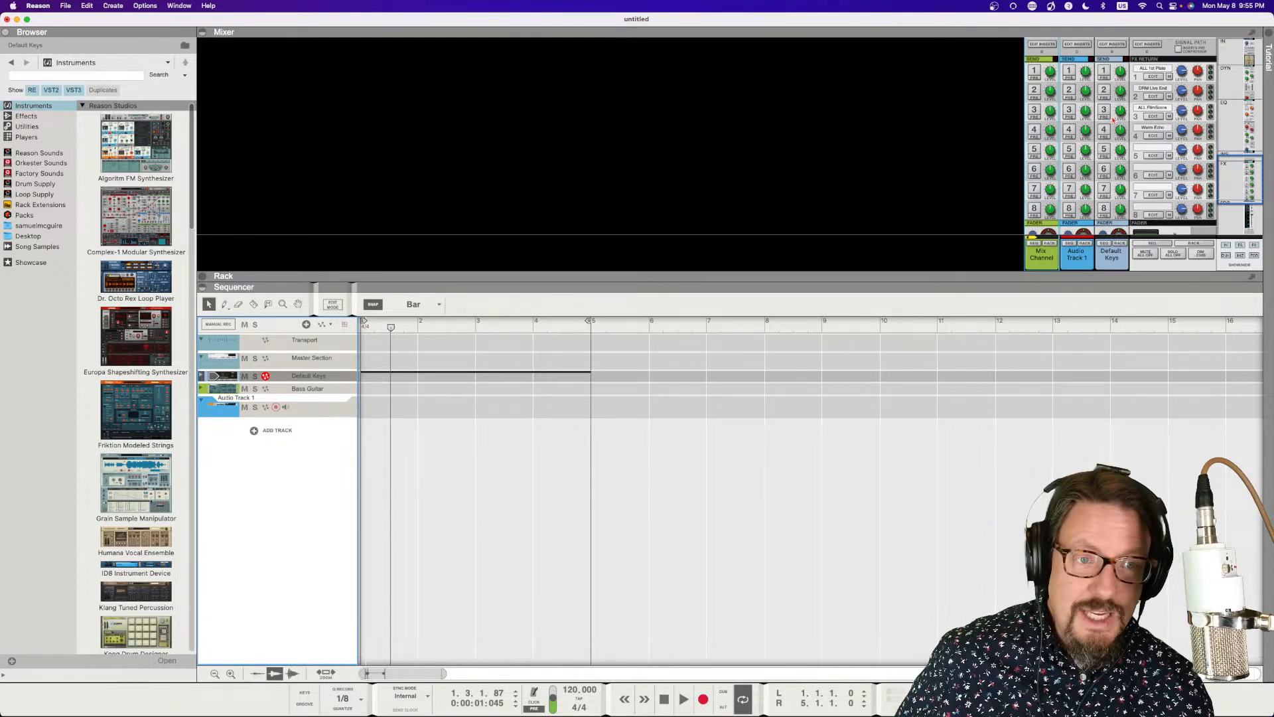
- Enlarge the Mixer area and reorder its channels to Mix Channel, Default Keys, Audio Track 1
drag(976, 286, 982, 521)
drag(927, 273, 928, 458)
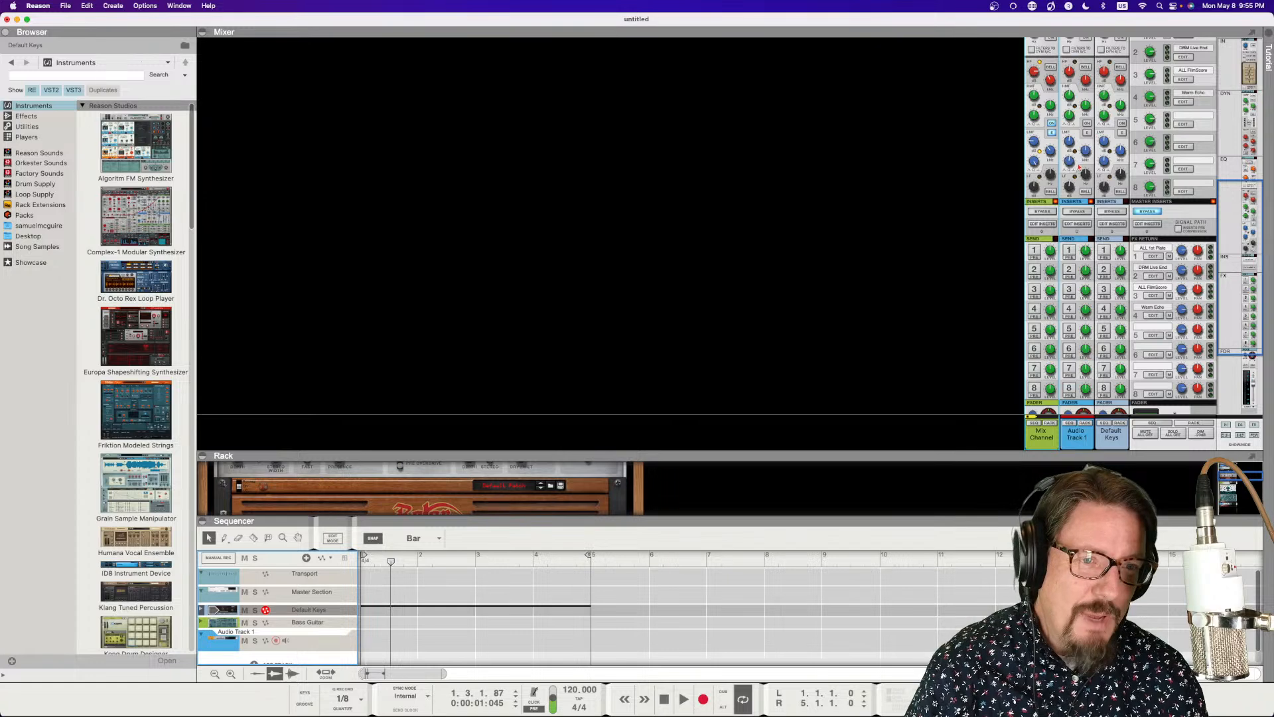
click(1074, 436)
drag(1074, 439, 1019, 446)
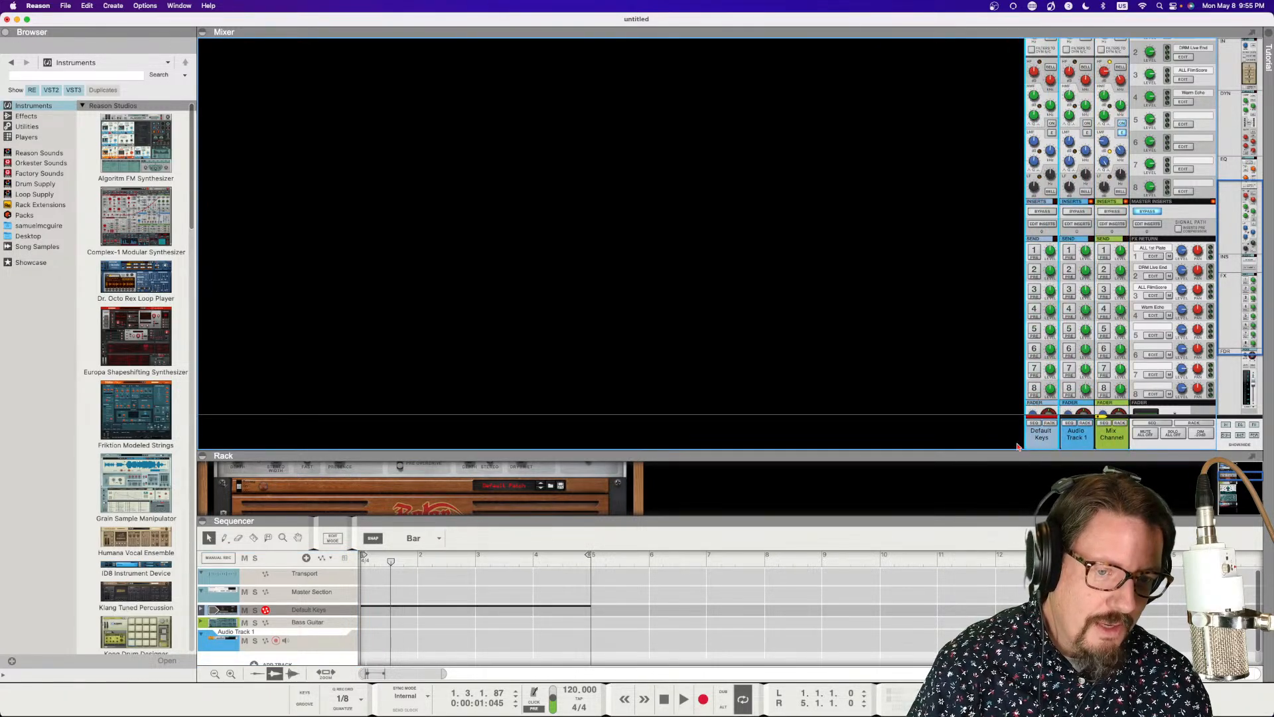
drag(1098, 441, 1022, 440)
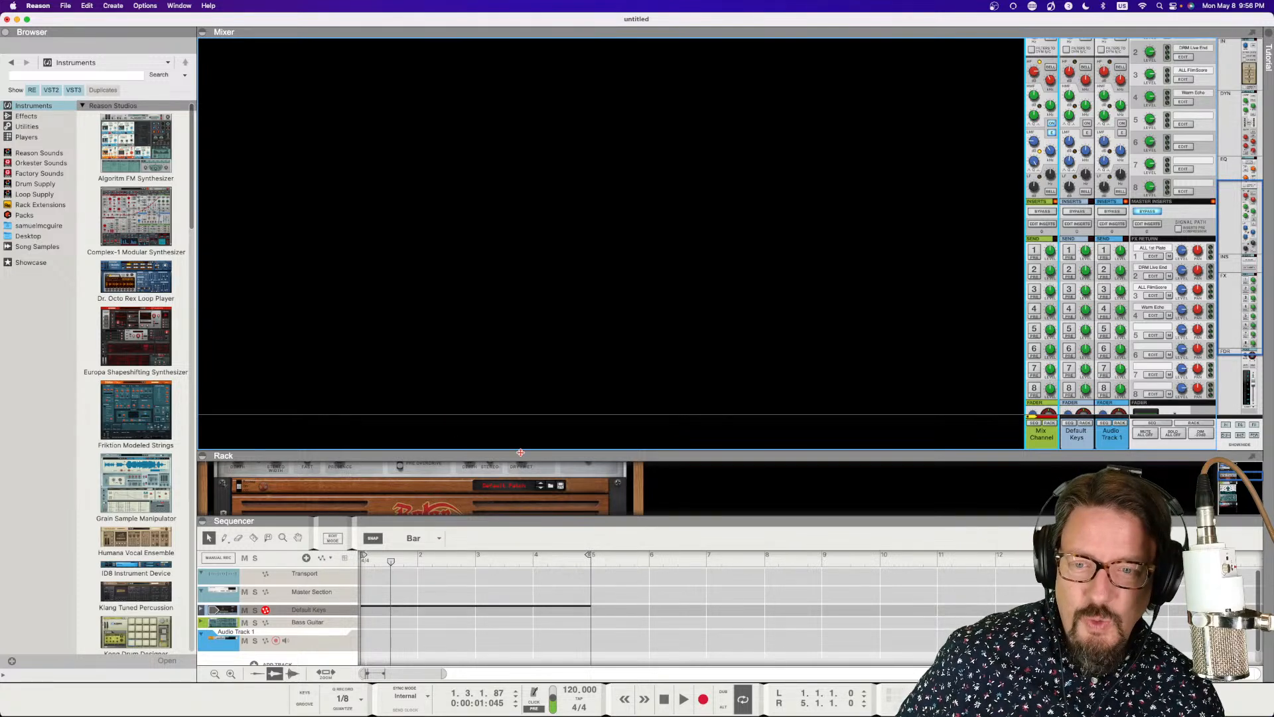
- Shrink the Mixer to make room for the Rack and add a Mimic Creative Sampler instrument track
drag(636, 452, 638, 219)
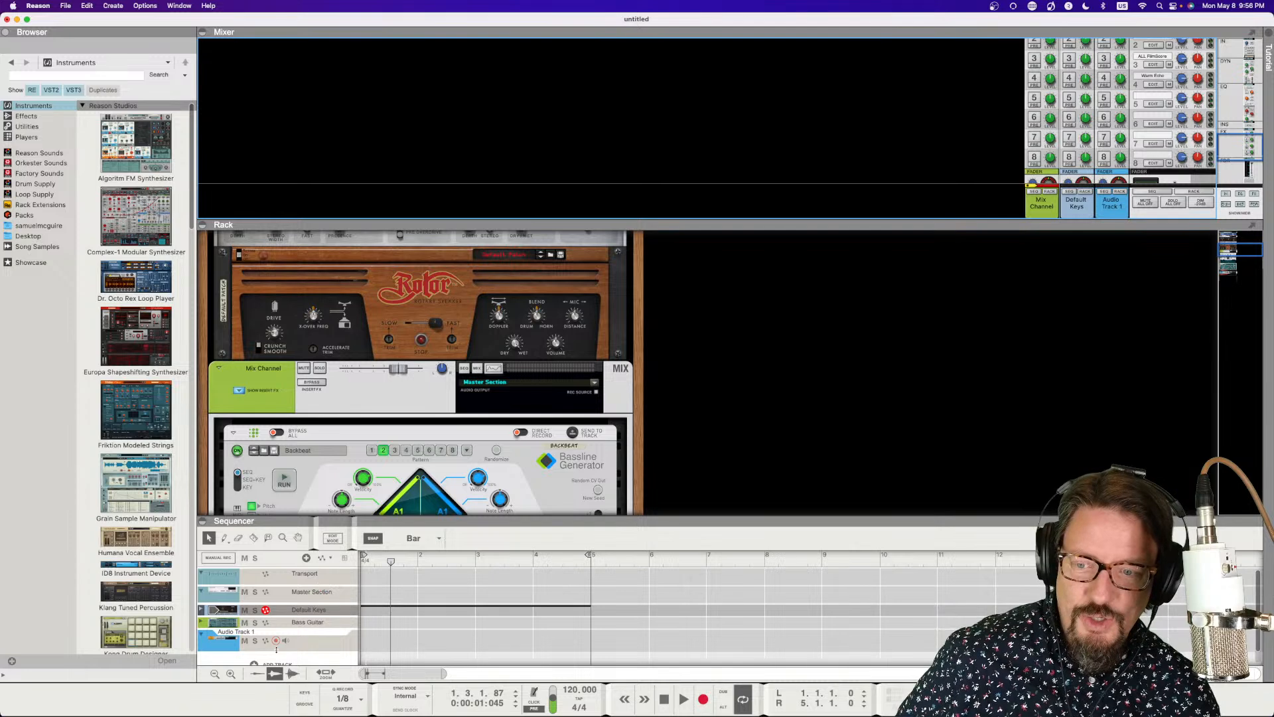
scroll(285, 643, down, 1)
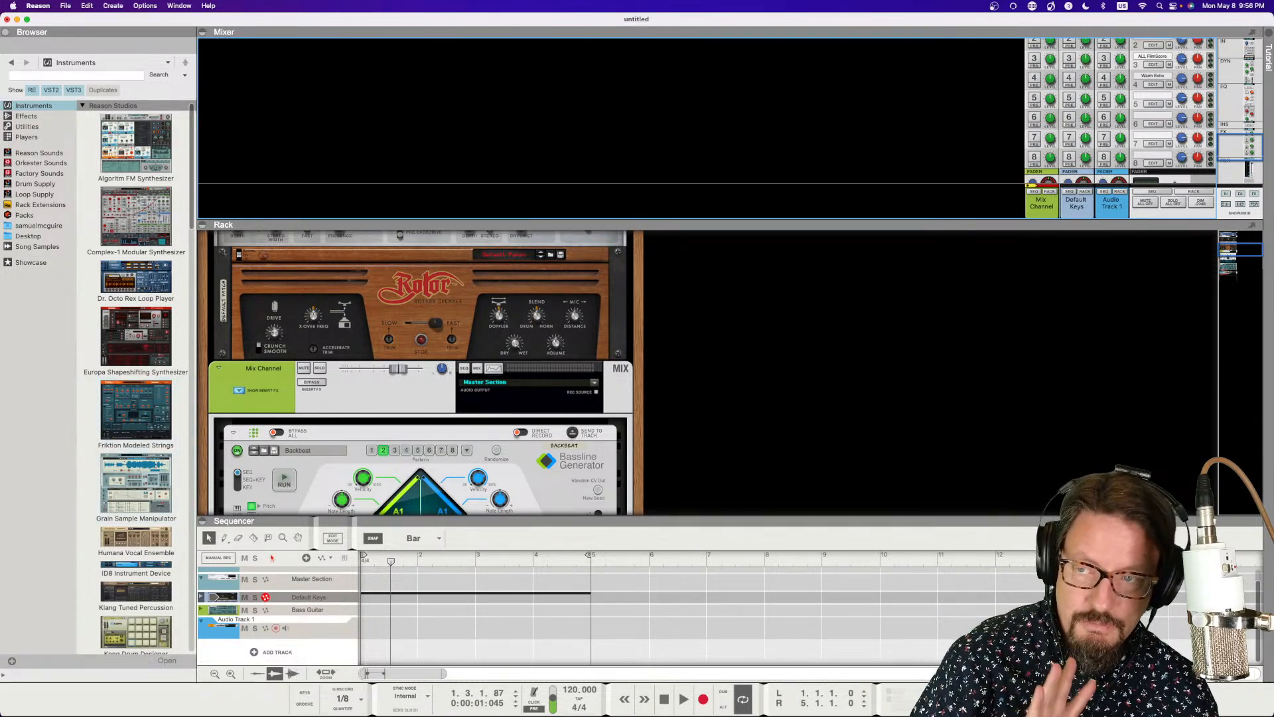
click(296, 652)
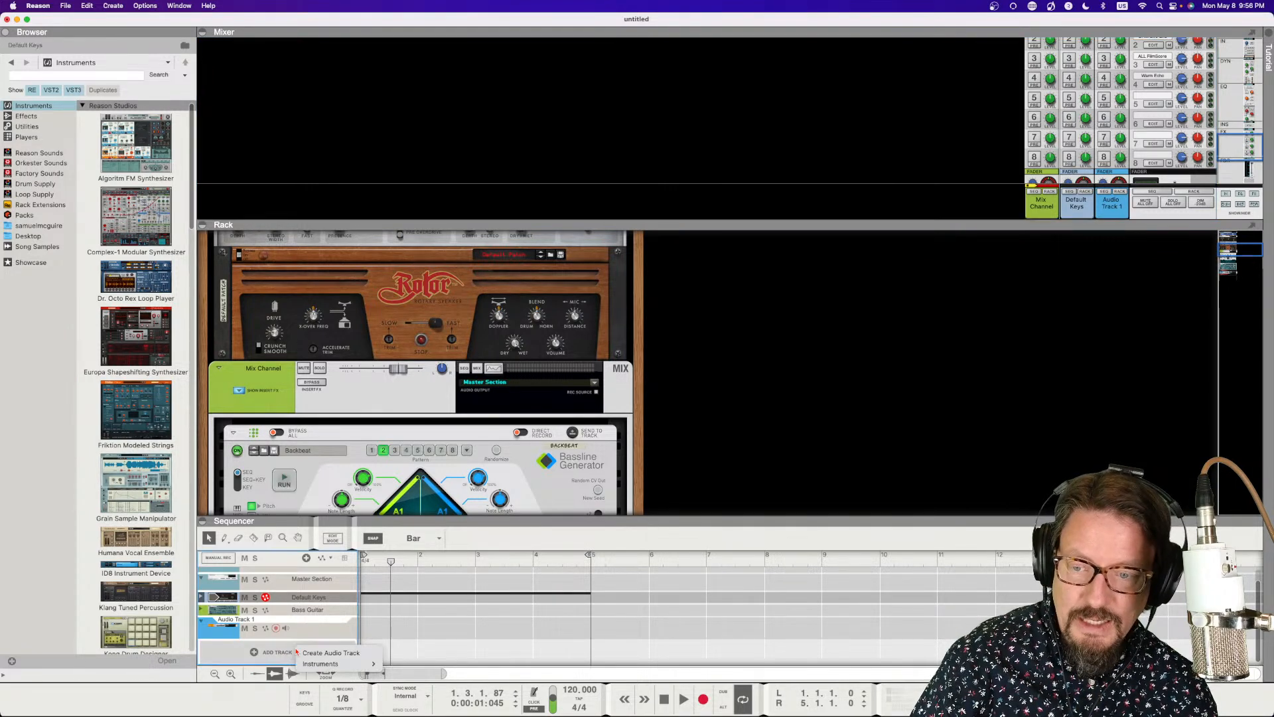
mouse_move(325, 665)
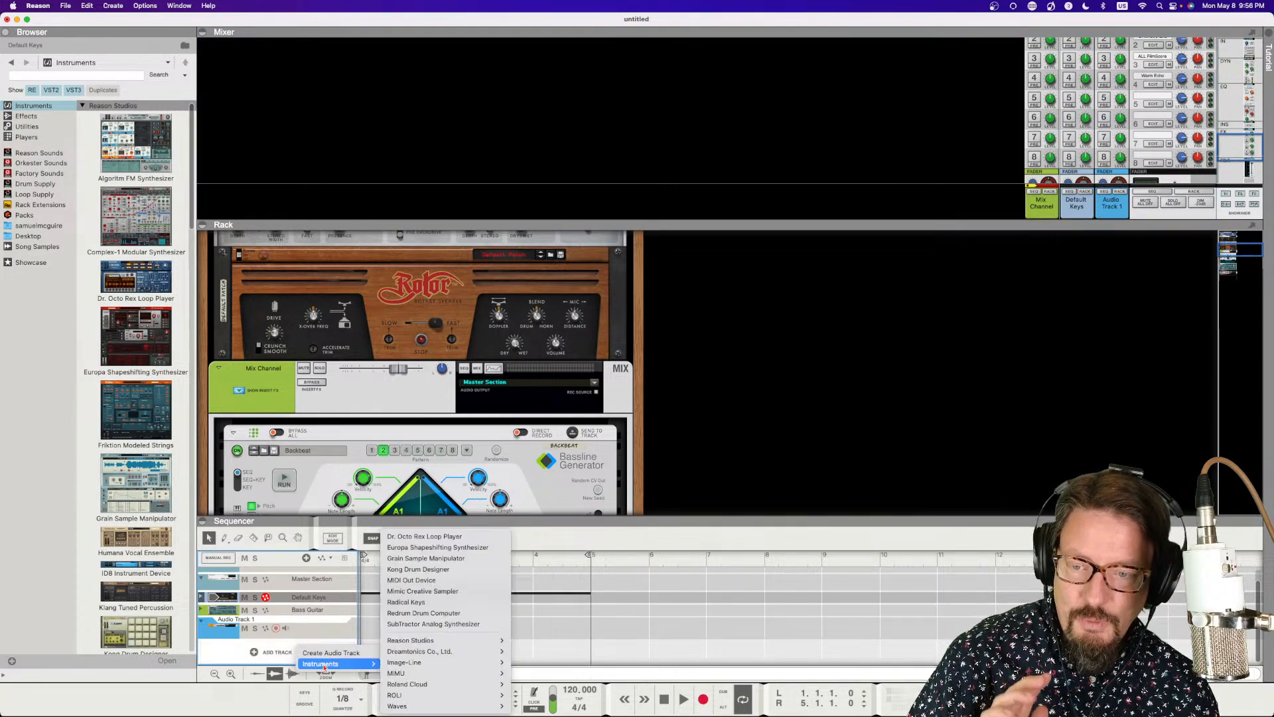
click(430, 593)
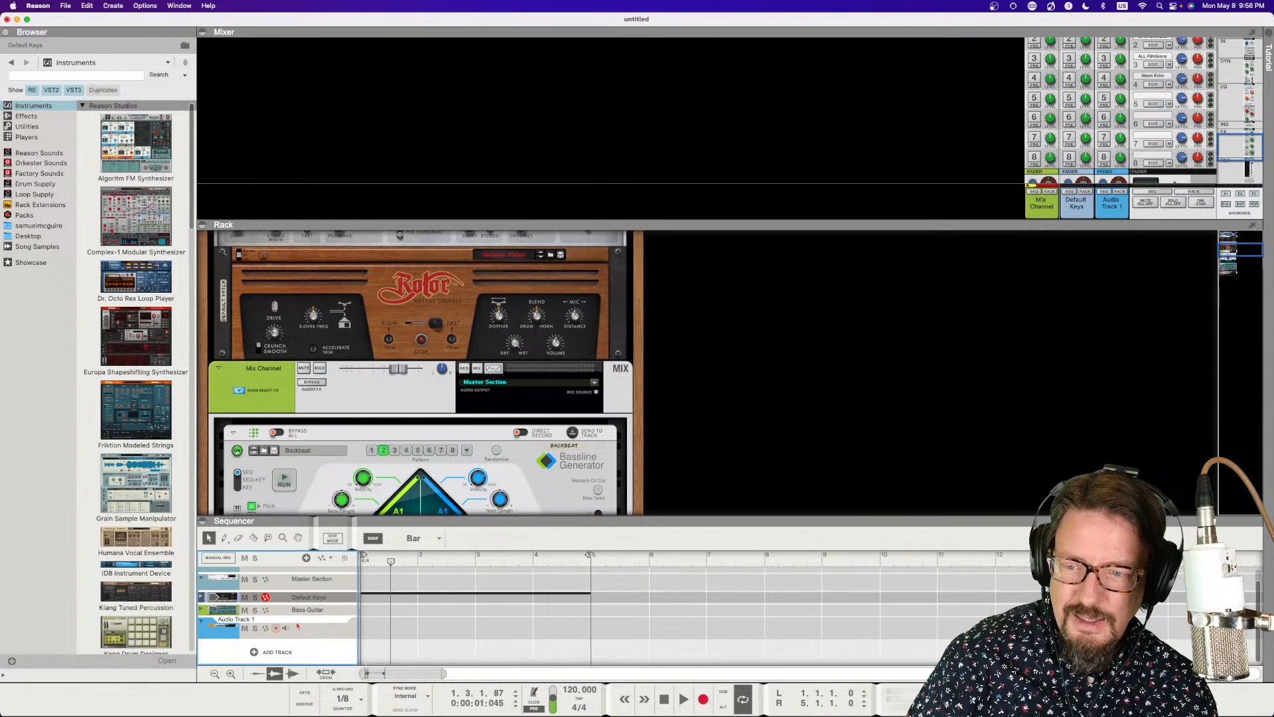
- Delete the empty note lane of the Mimic's Basic Vibe track in the Sequencer
scroll(310, 626, down, 1)
scroll(310, 626, up, 2)
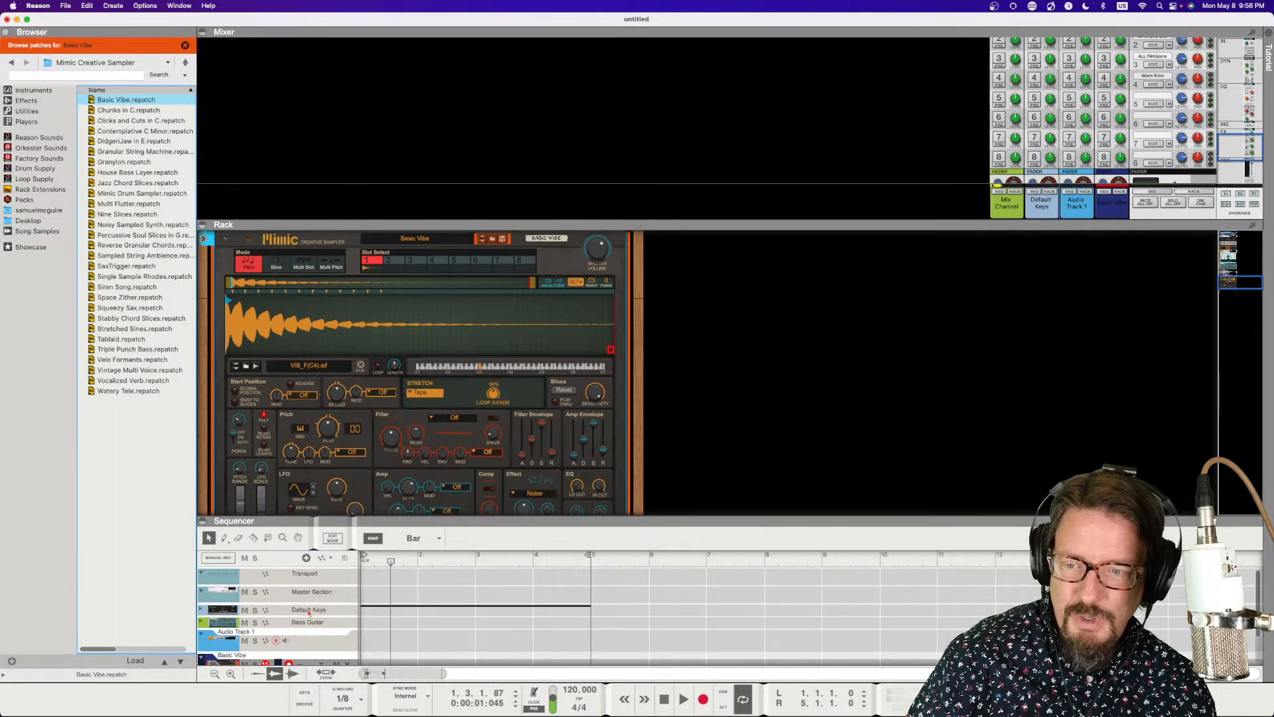
scroll(309, 620, down, 2)
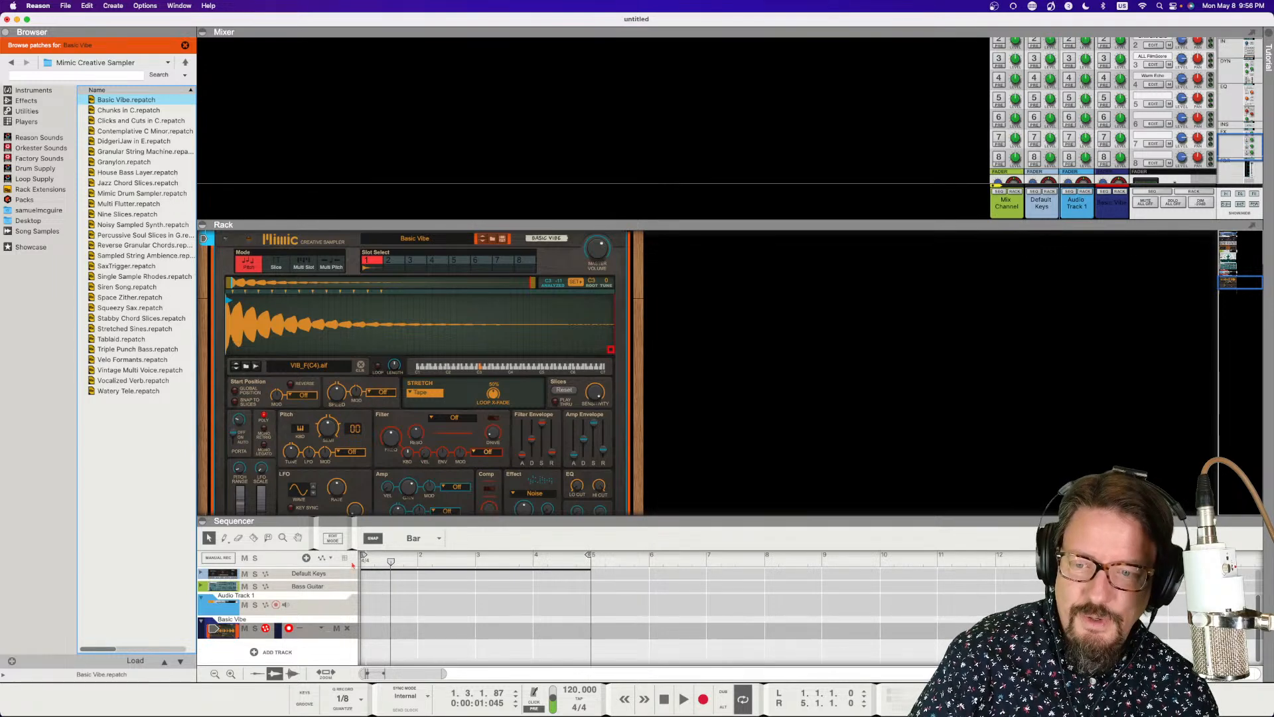
click(347, 630)
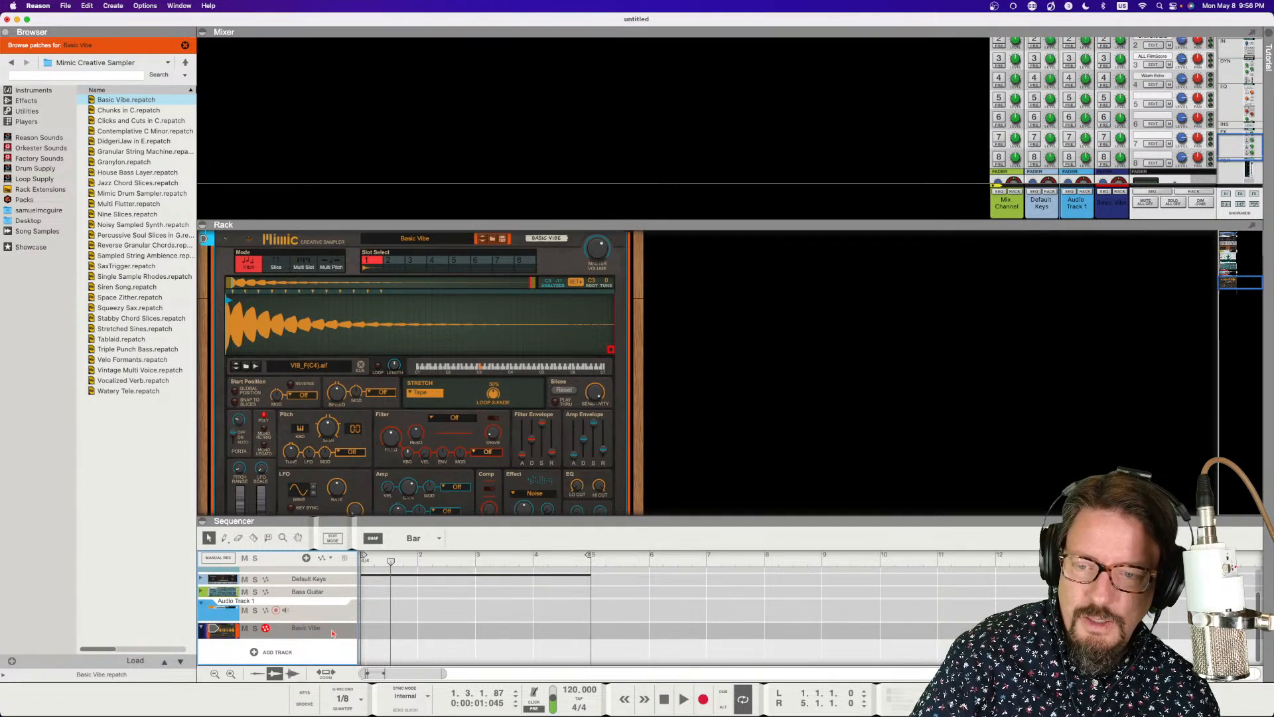
- Delete the Basic Vibe mix channel in the Rack together with all devices and tracks in its group
scroll(576, 344, down, 4)
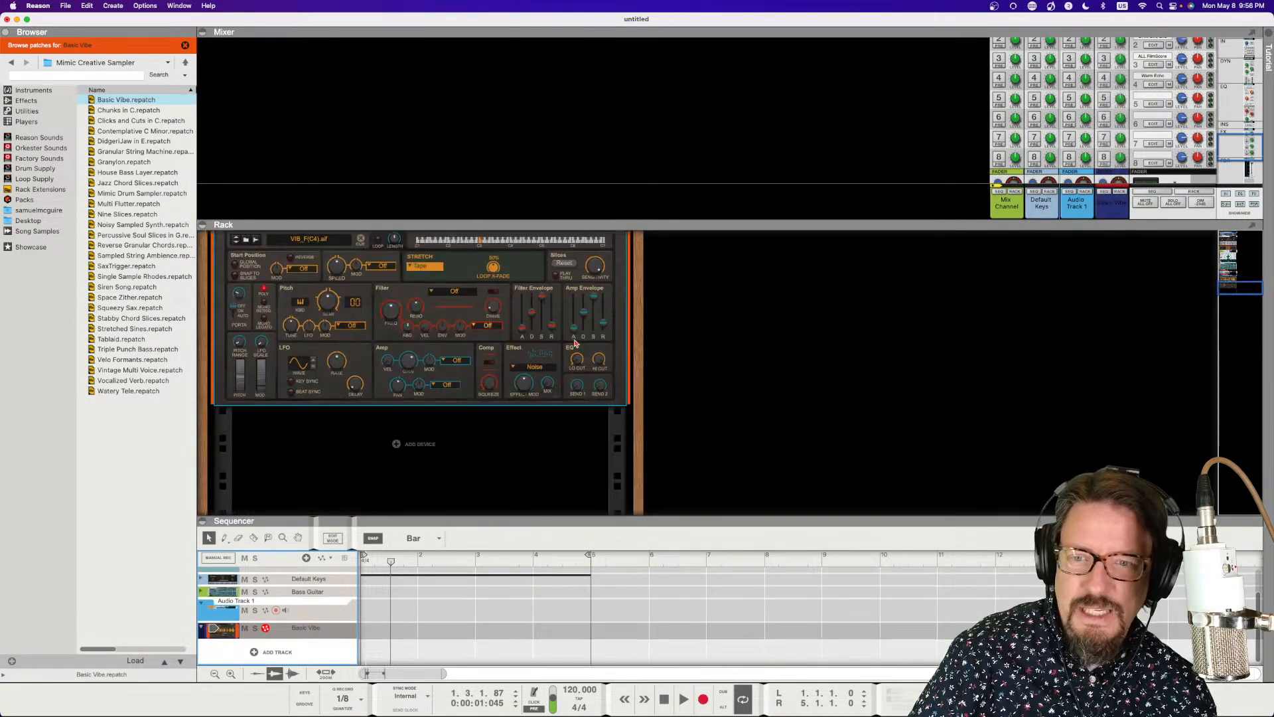
scroll(575, 344, up, 10)
scroll(464, 407, down, 4)
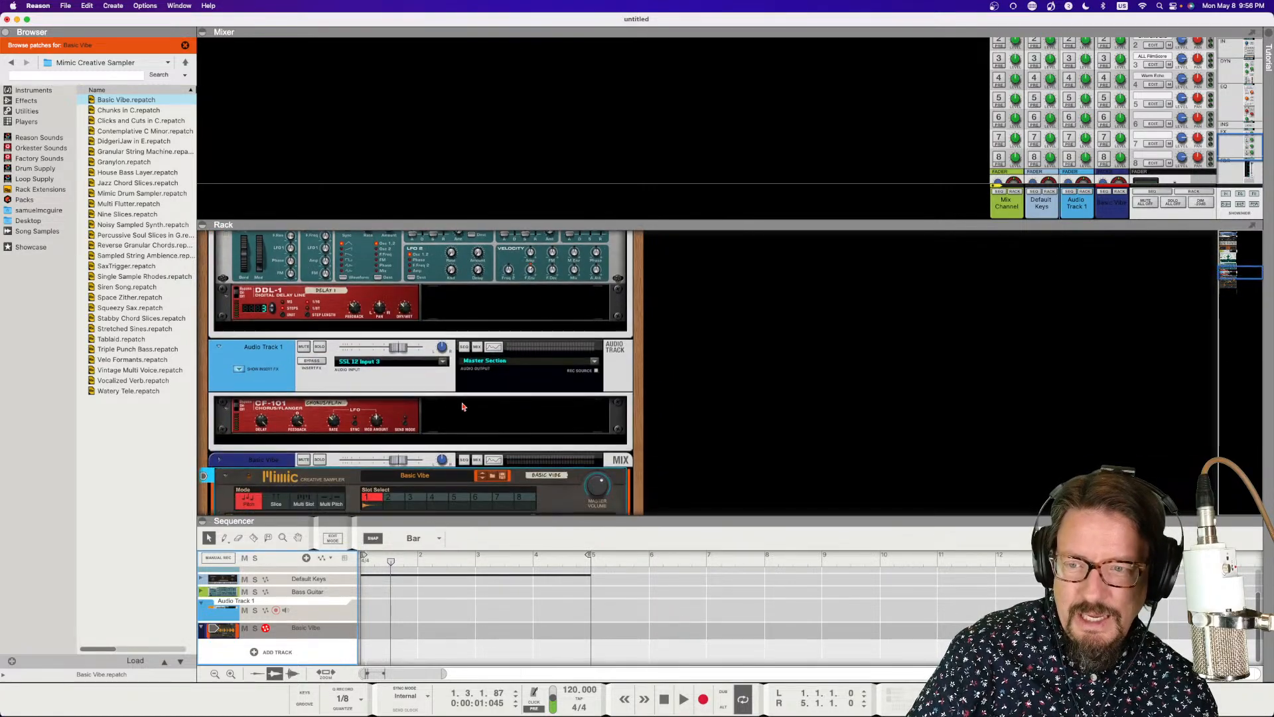
click(263, 450)
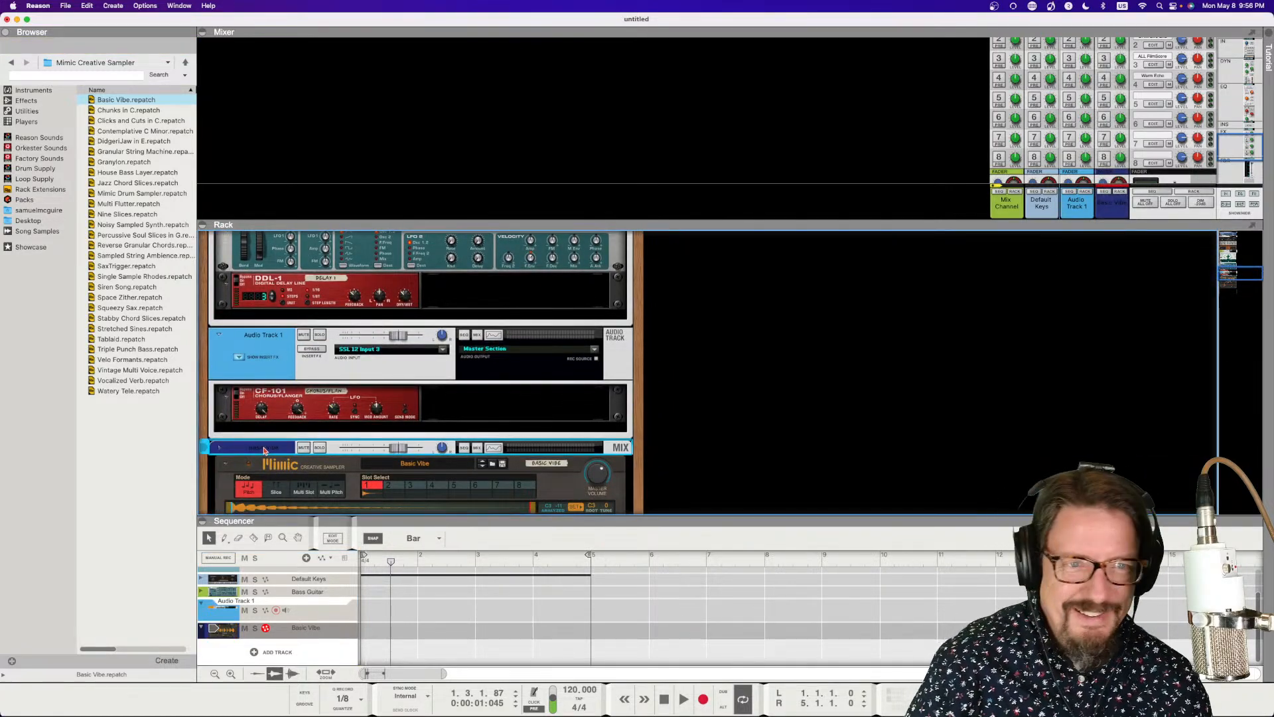
key(Delete)
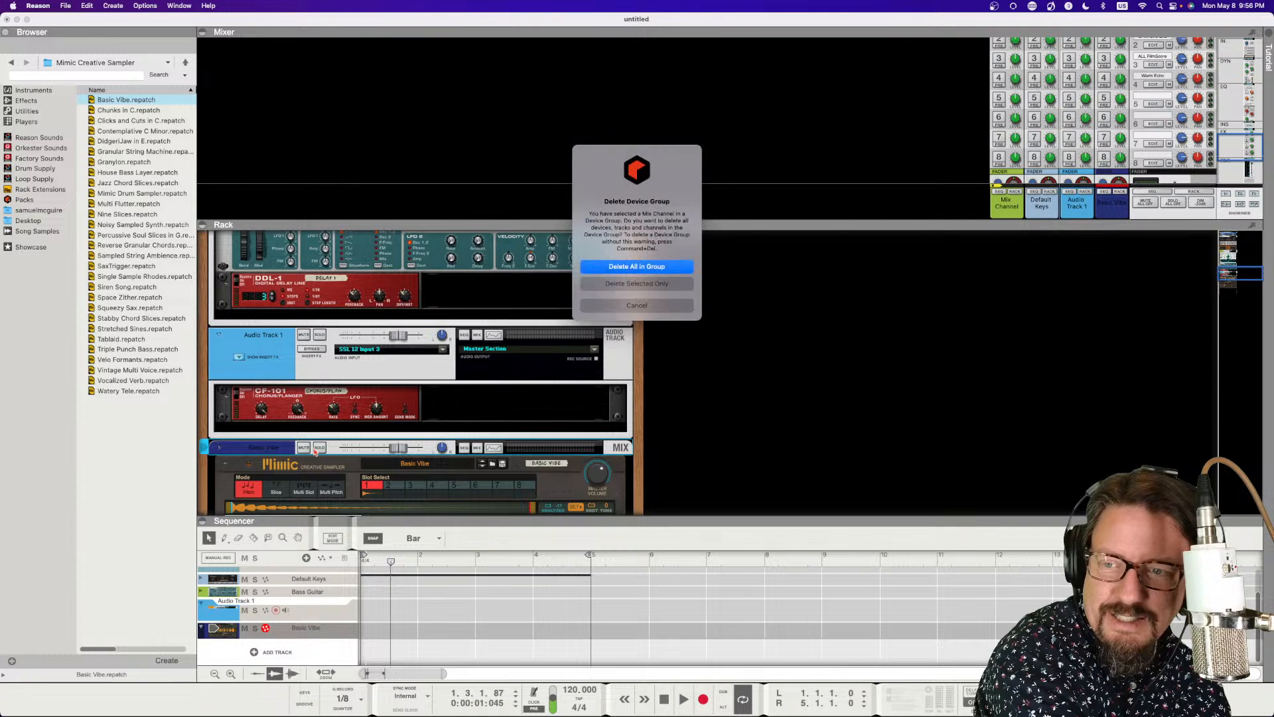
click(638, 265)
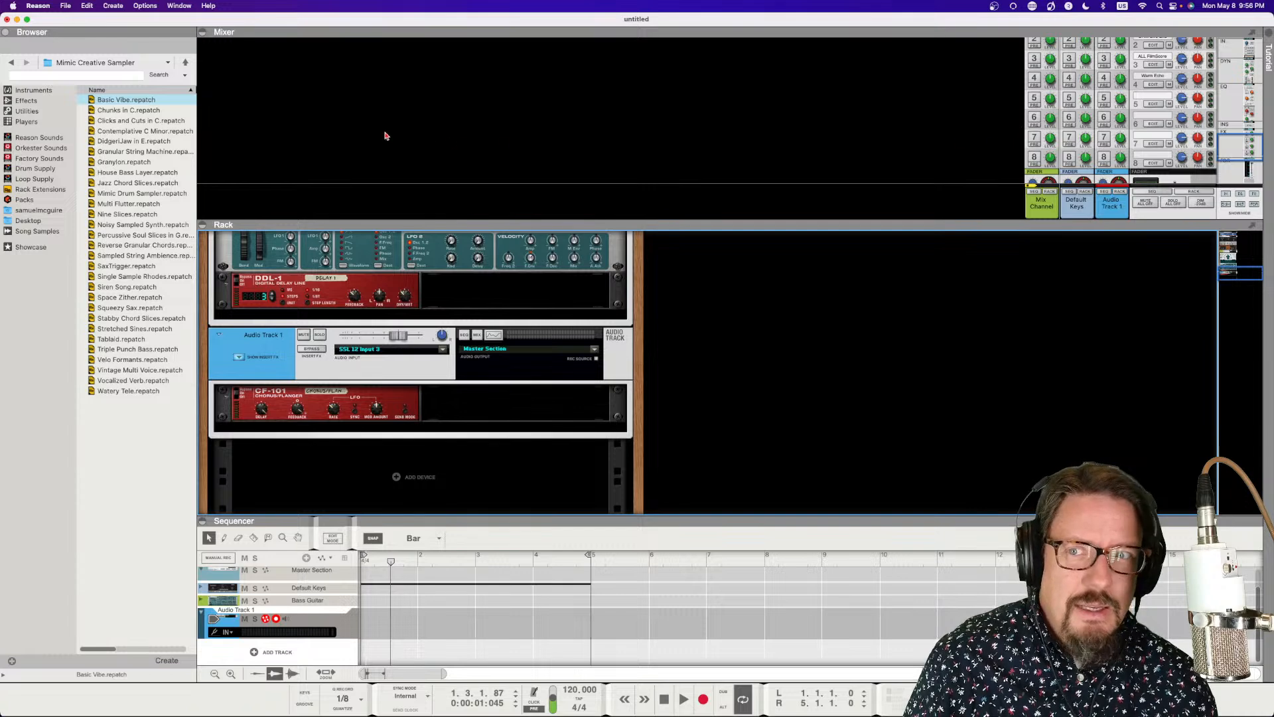
- Hide the Browser and detach the Main Mixer into its own window, moving it off the main display
click(7, 34)
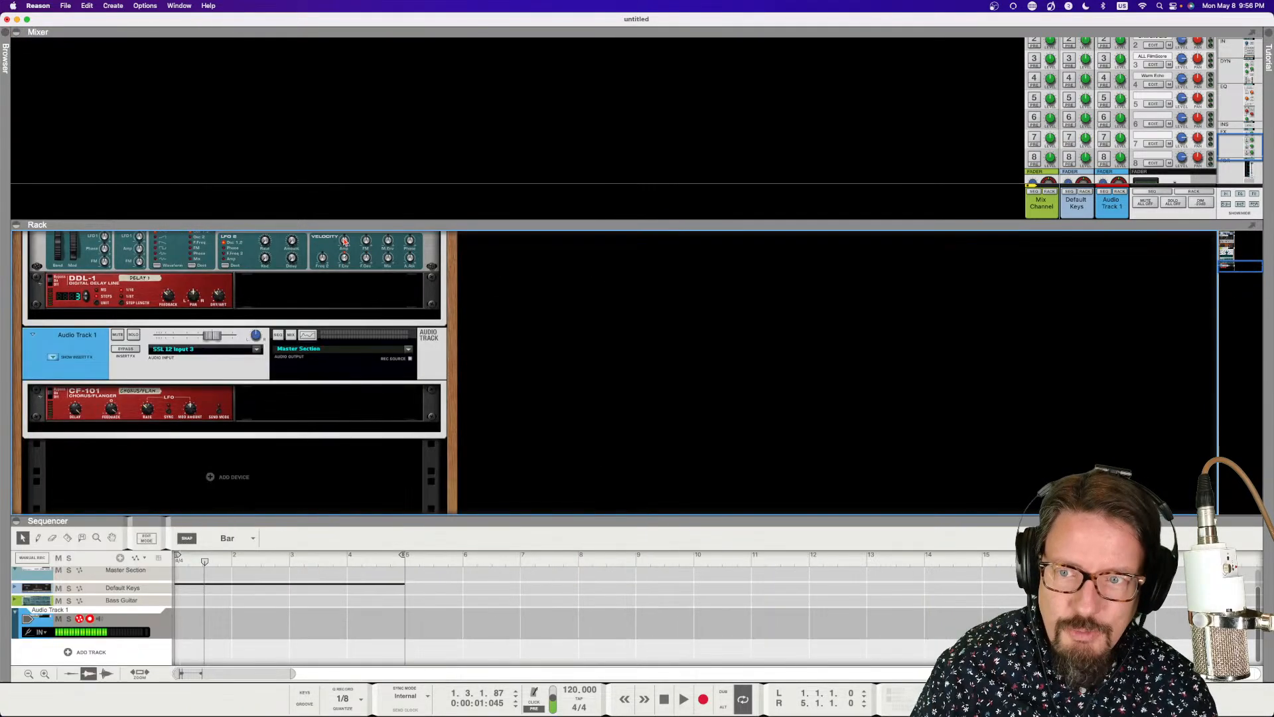
drag(899, 225, 949, 388)
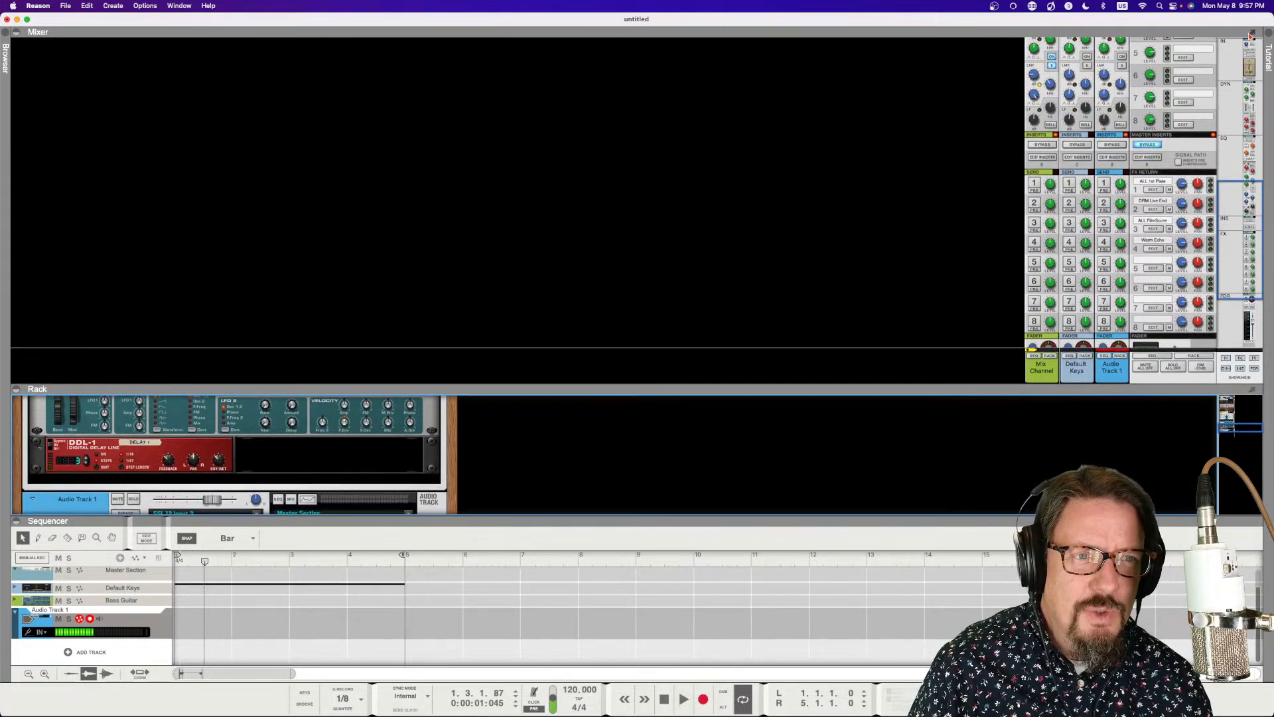
click(179, 5)
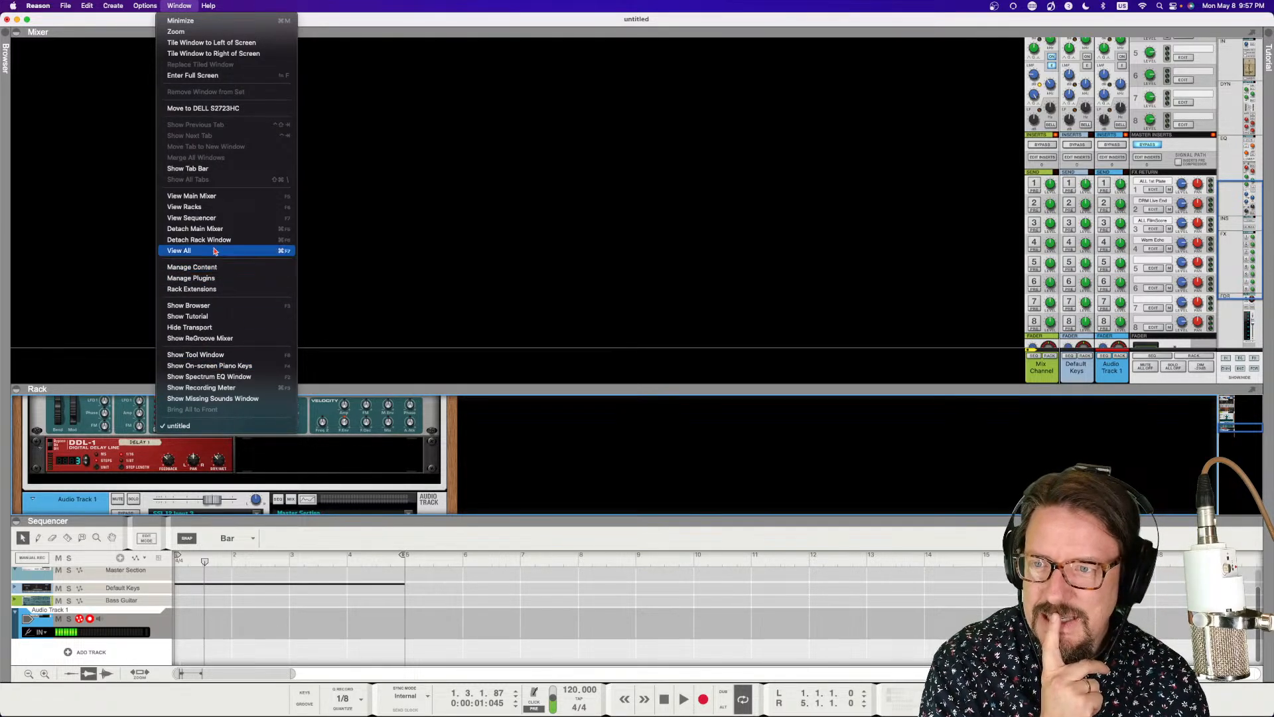
click(222, 230)
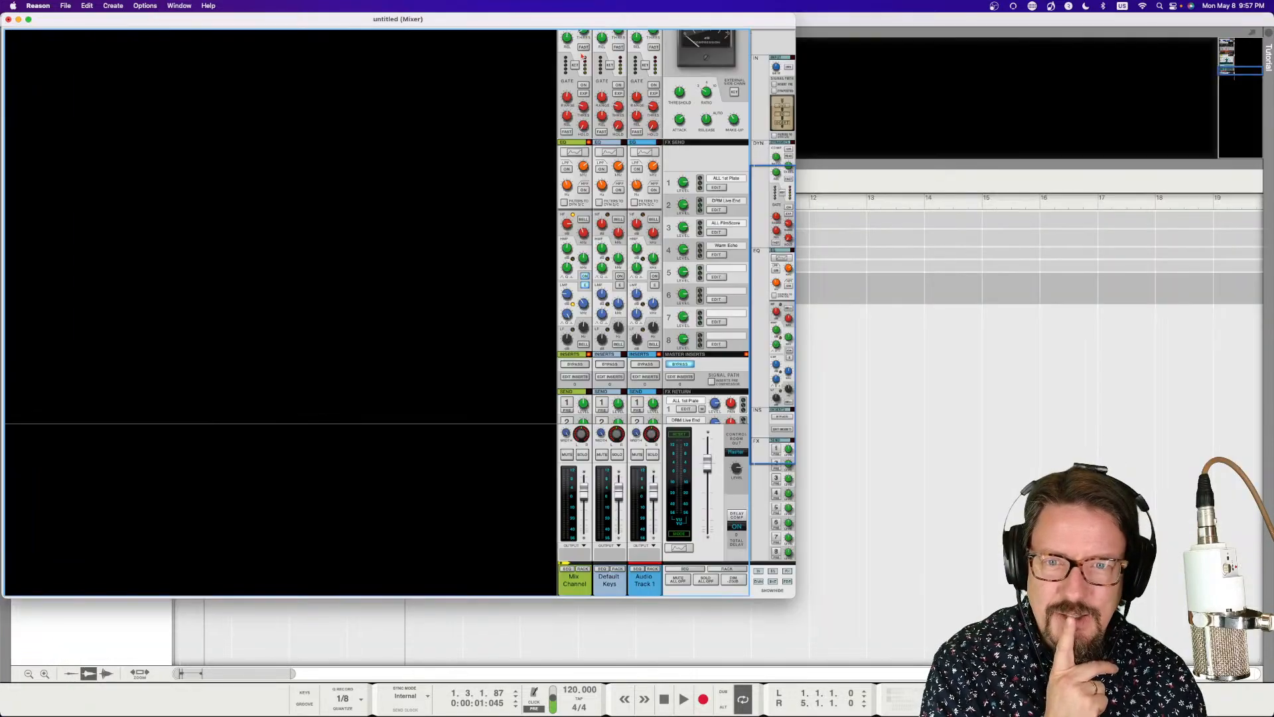
drag(560, 25, 1273, 139)
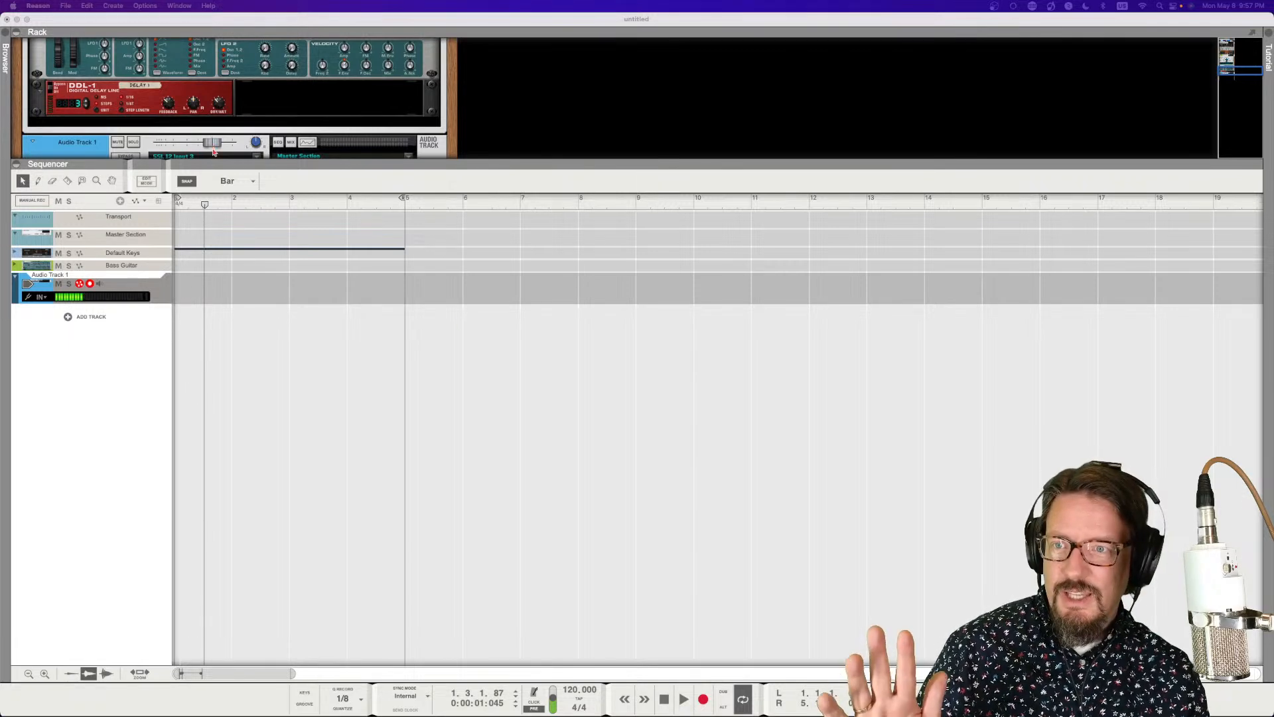
- Enlarge the Rack area above the Sequencer and look through its devices from the Master Section down
scroll(259, 112, up, 10)
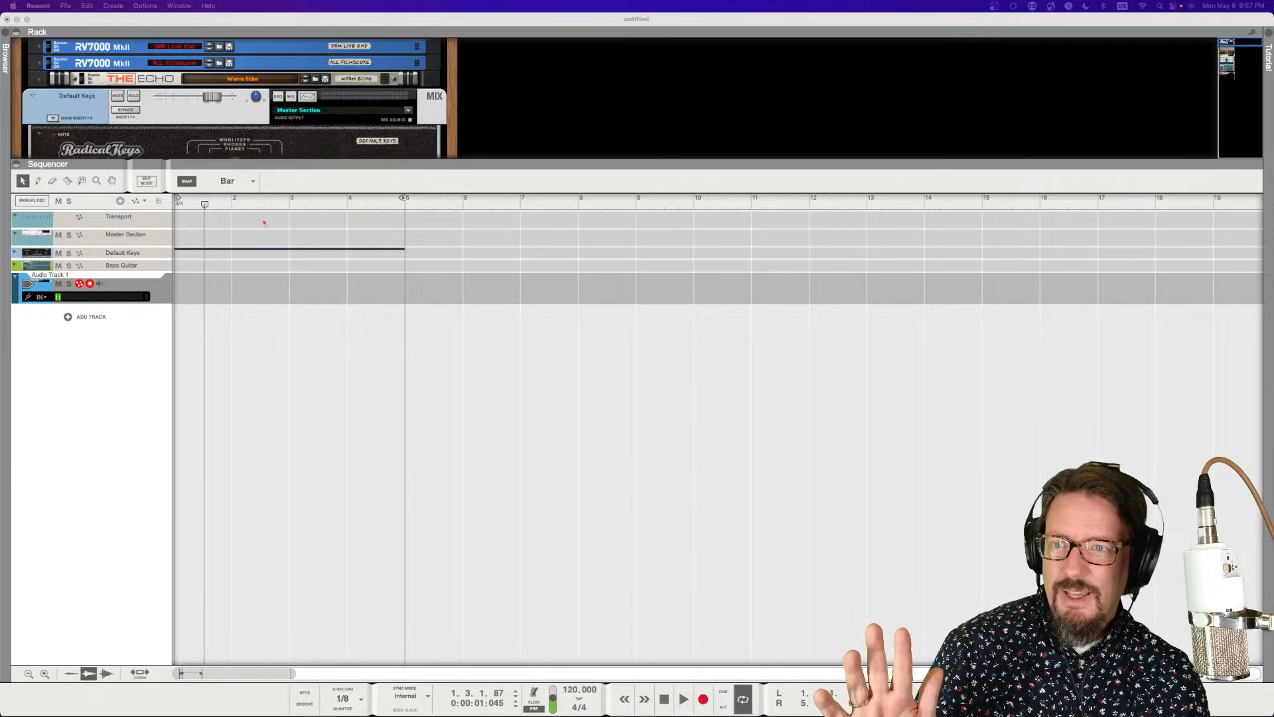
click(304, 158)
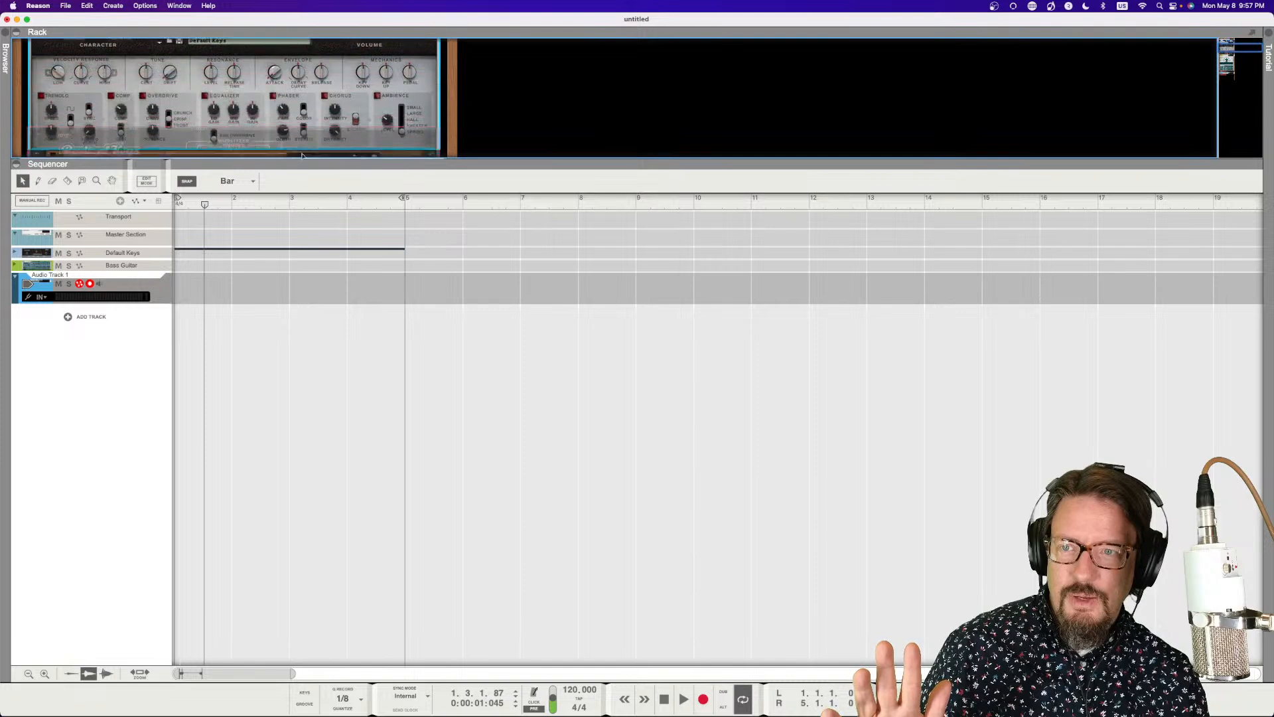
drag(312, 159, 311, 497)
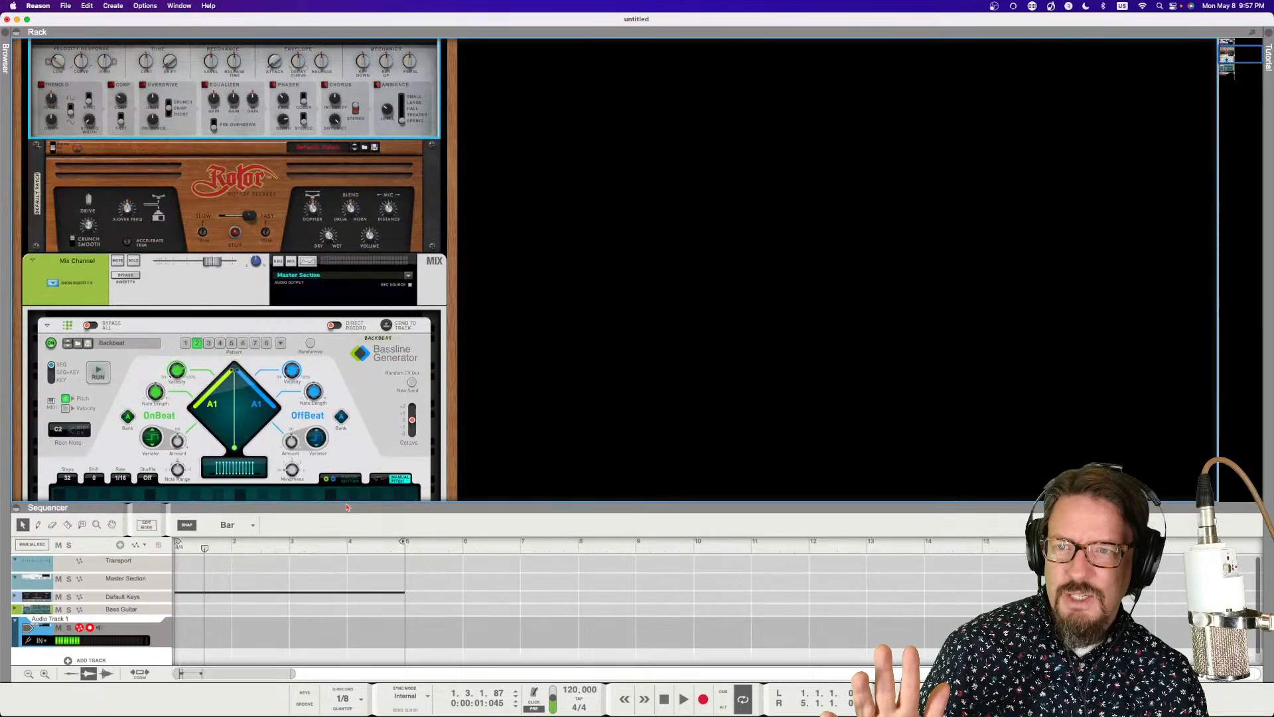
scroll(558, 286, up, 5)
scroll(596, 333, down, 1)
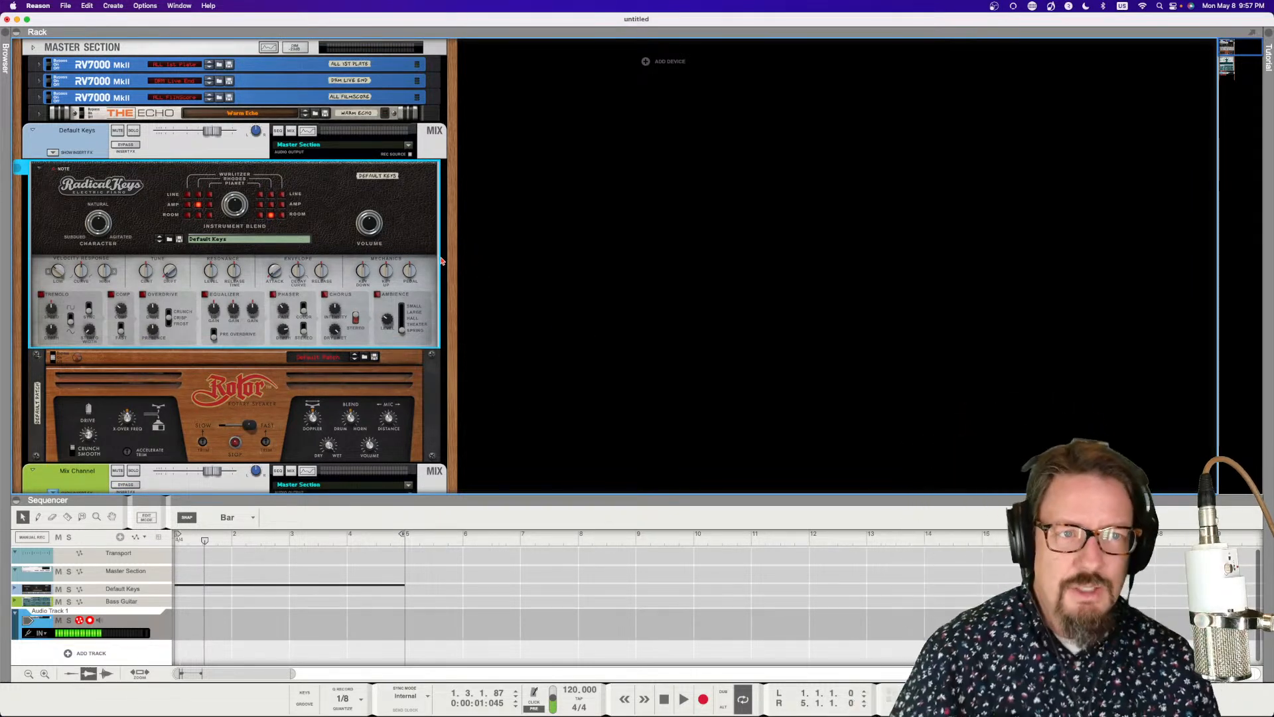
scroll(373, 326, down, 10)
scroll(374, 326, up, 10)
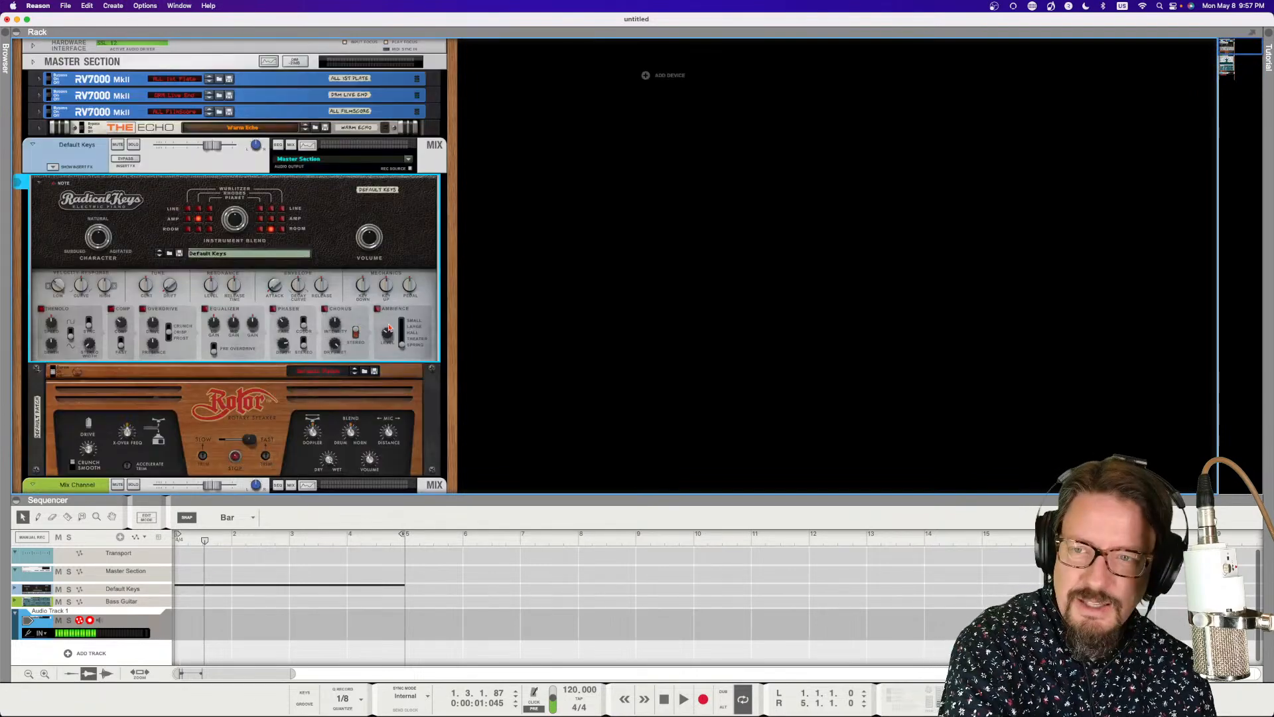
- Flip the rack to its rear, inspect the cabling down to the Audio Track 1 device, and flip back to the front
key(Tab)
scroll(398, 309, down, 10)
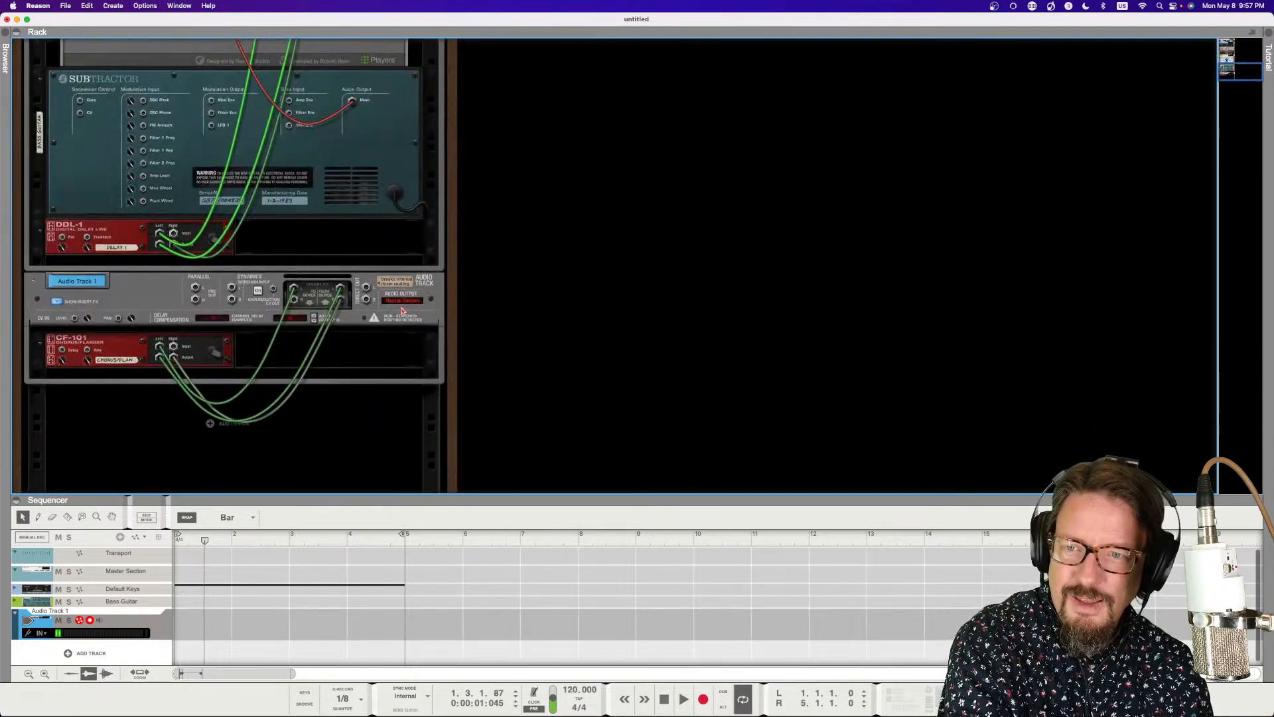
scroll(402, 310, up, 10)
key(Tab)
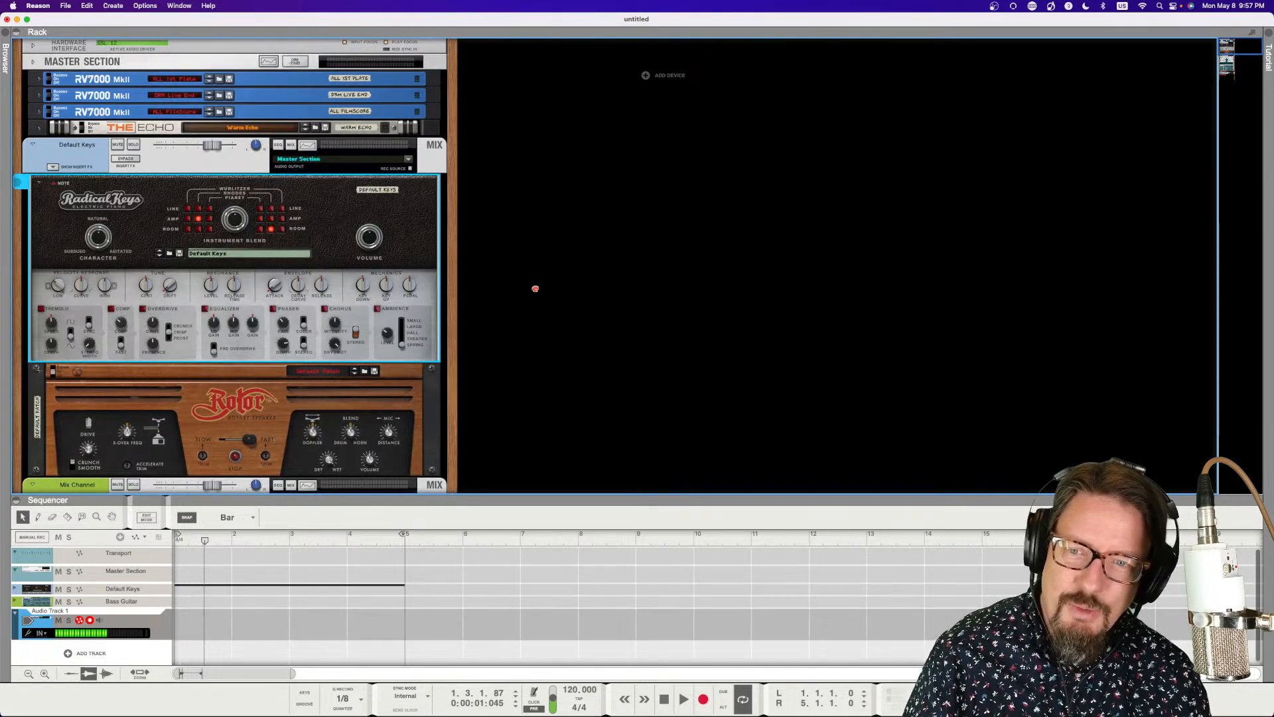
- Look through the front of the rack devices from Radical Keys down to Audio Track 1 and its CF-101 chorus
scroll(772, 276, down, 1)
scroll(450, 357, down, 10)
scroll(465, 464, up, 10)
scroll(505, 372, down, 5)
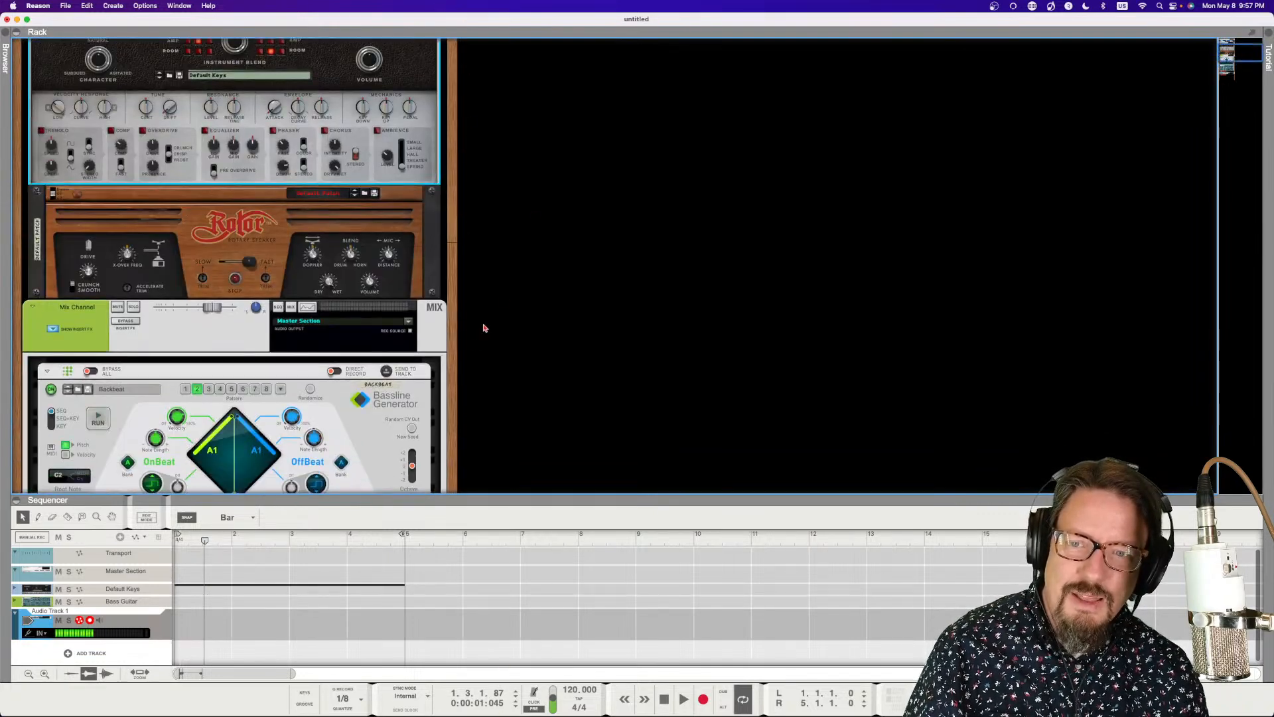
scroll(454, 375, down, 8)
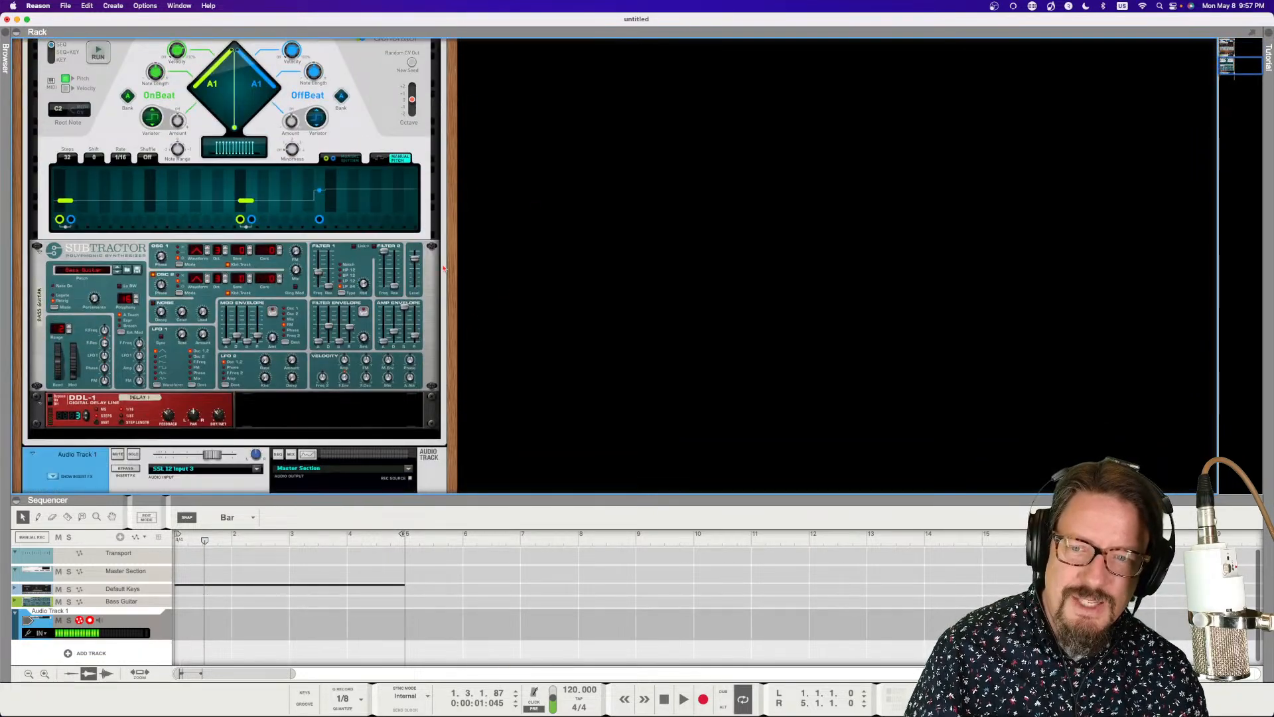
scroll(445, 226, down, 5)
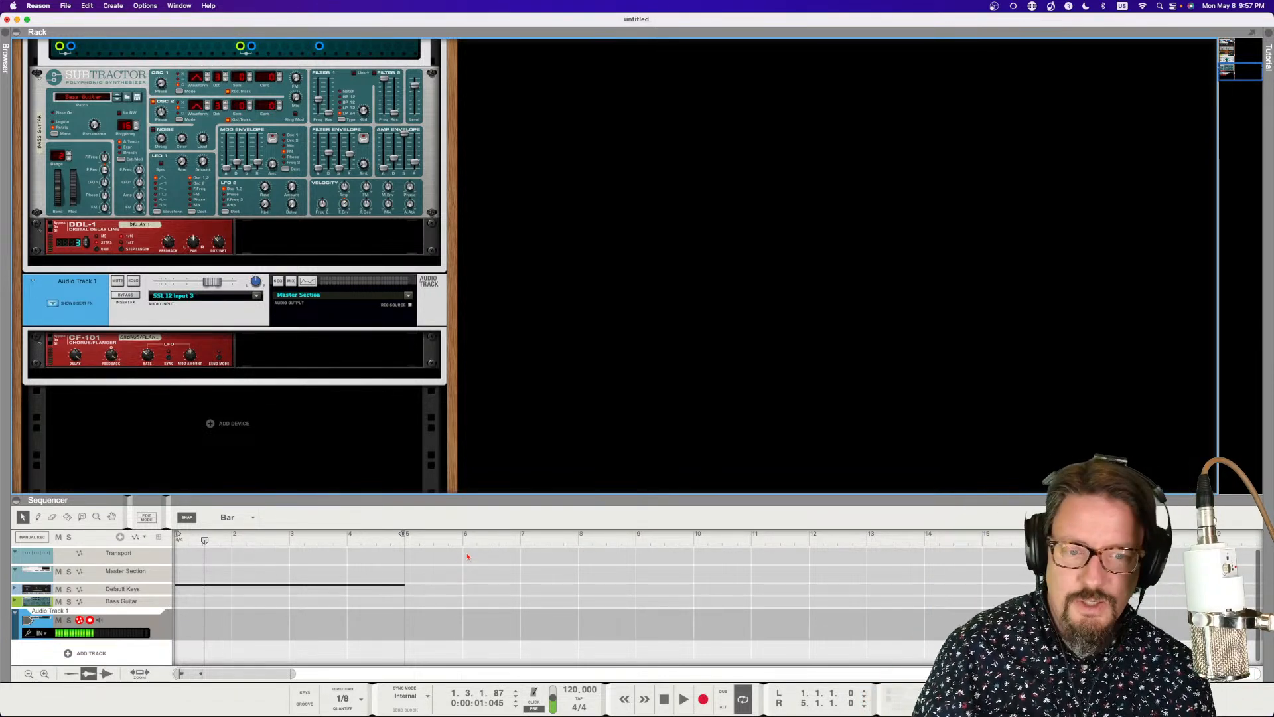
- Close the detached Main Mixer window so the mixer docks above the Rack, and bring its faders into view
key(F5)
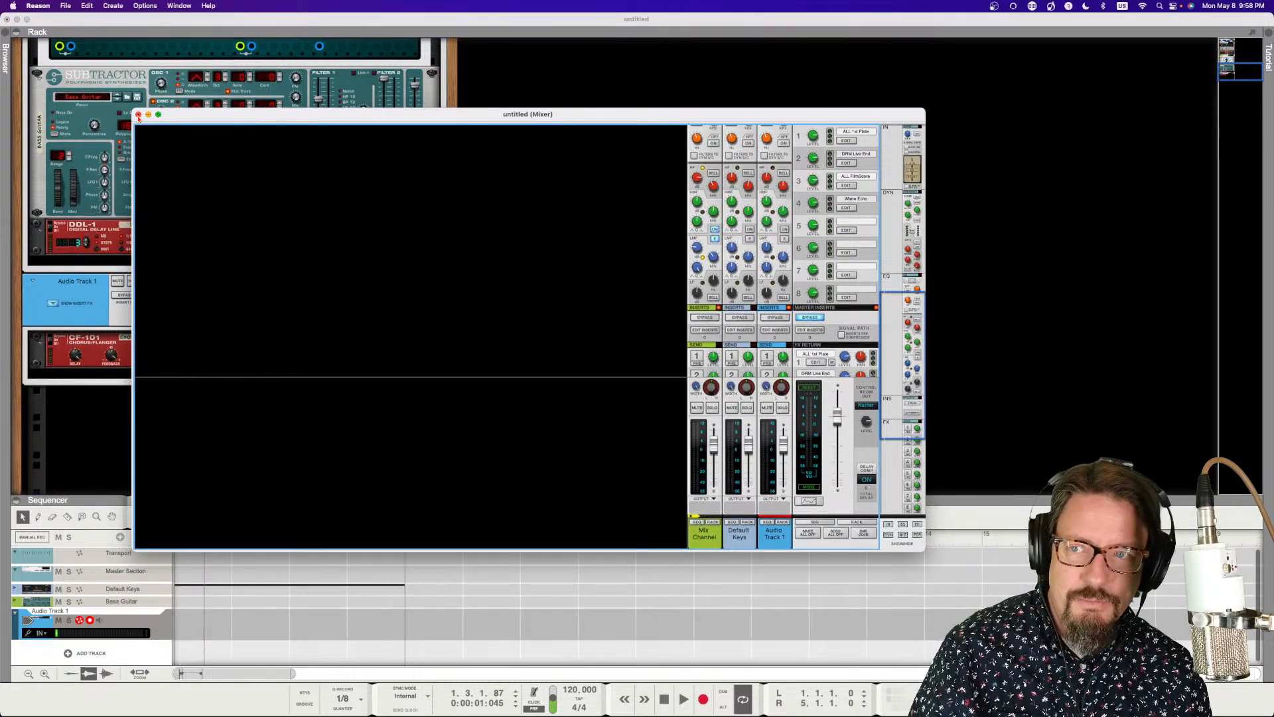
click(138, 115)
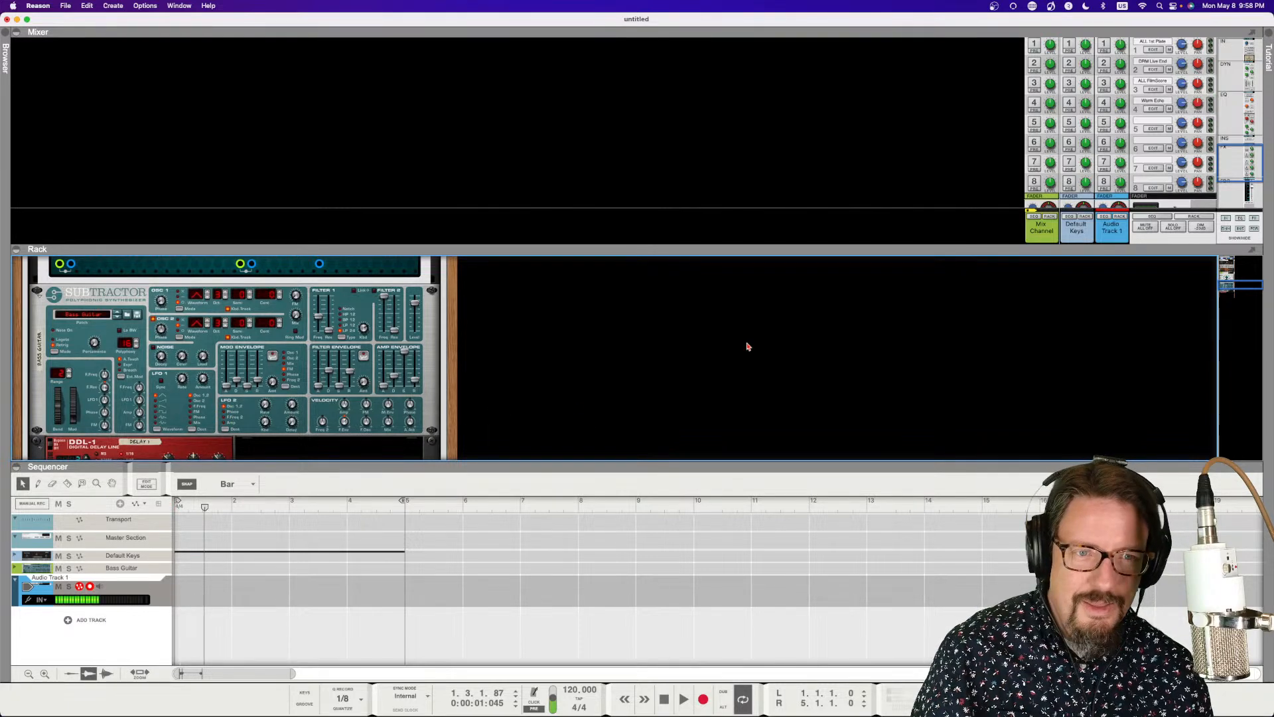
scroll(1031, 142, down, 5)
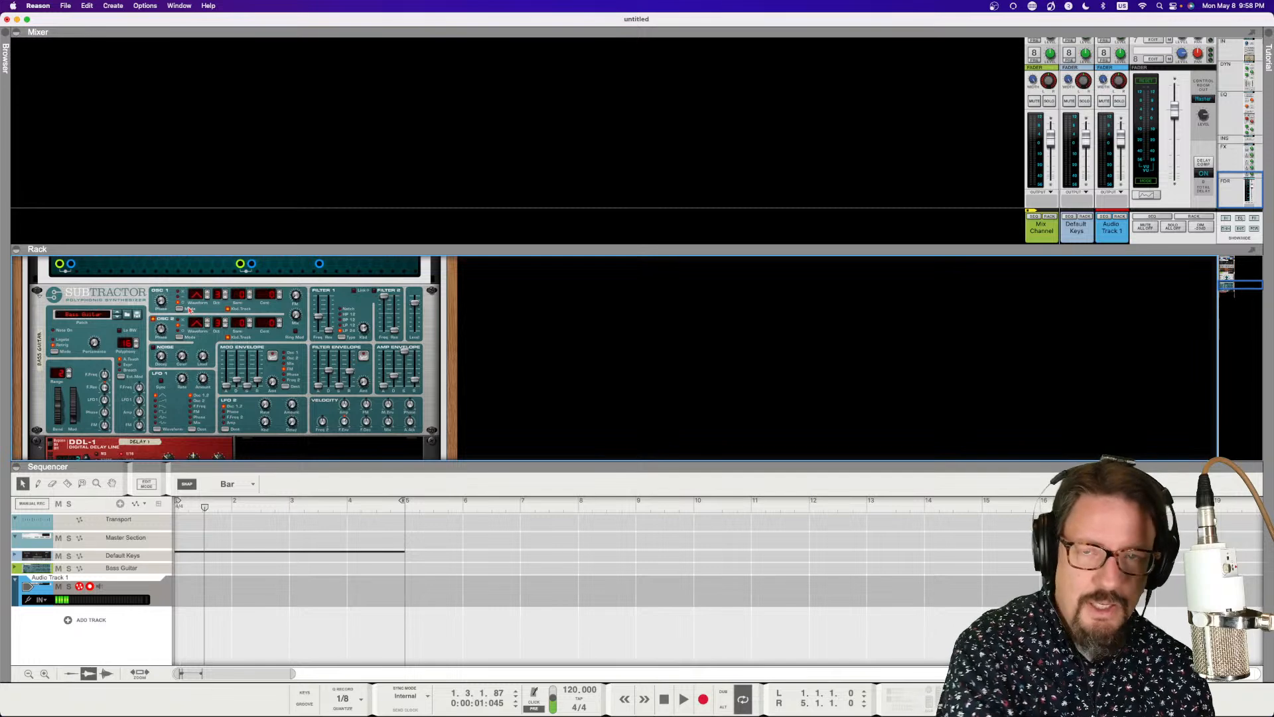
- Detach the Main Mixer from the main window again and enlarge its separate window to fill the display
click(173, 6)
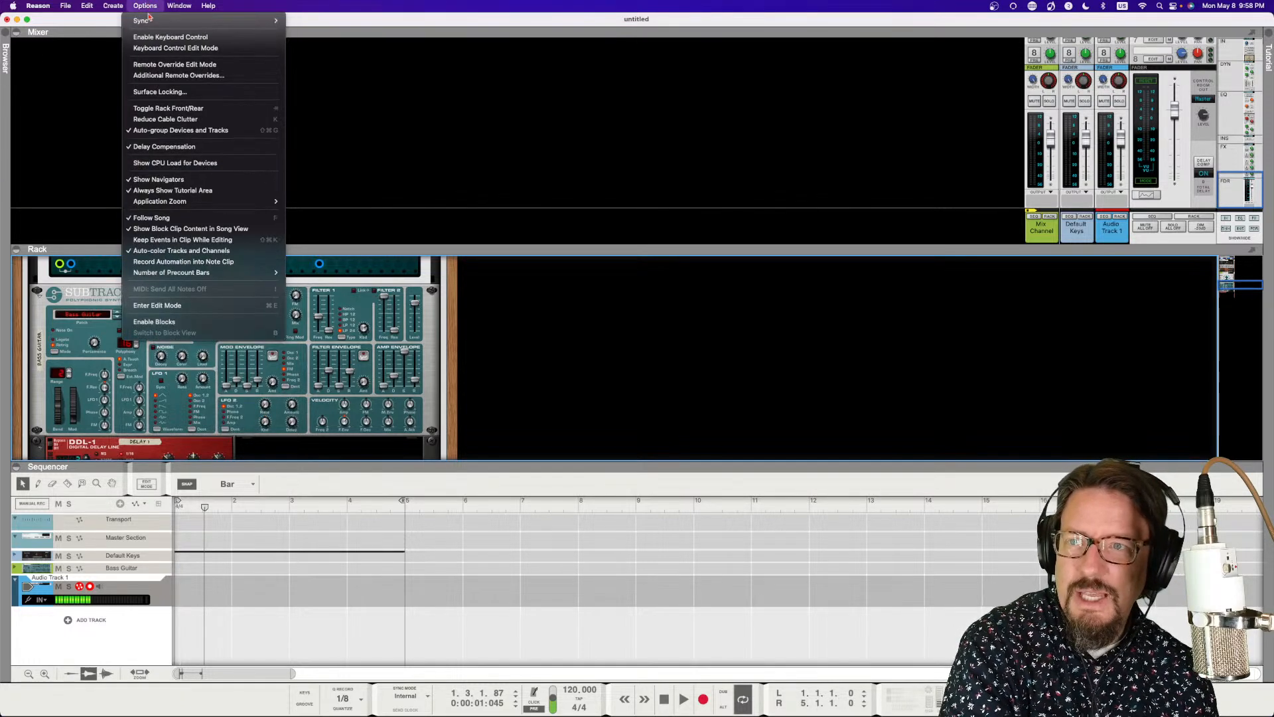
mouse_move(178, 6)
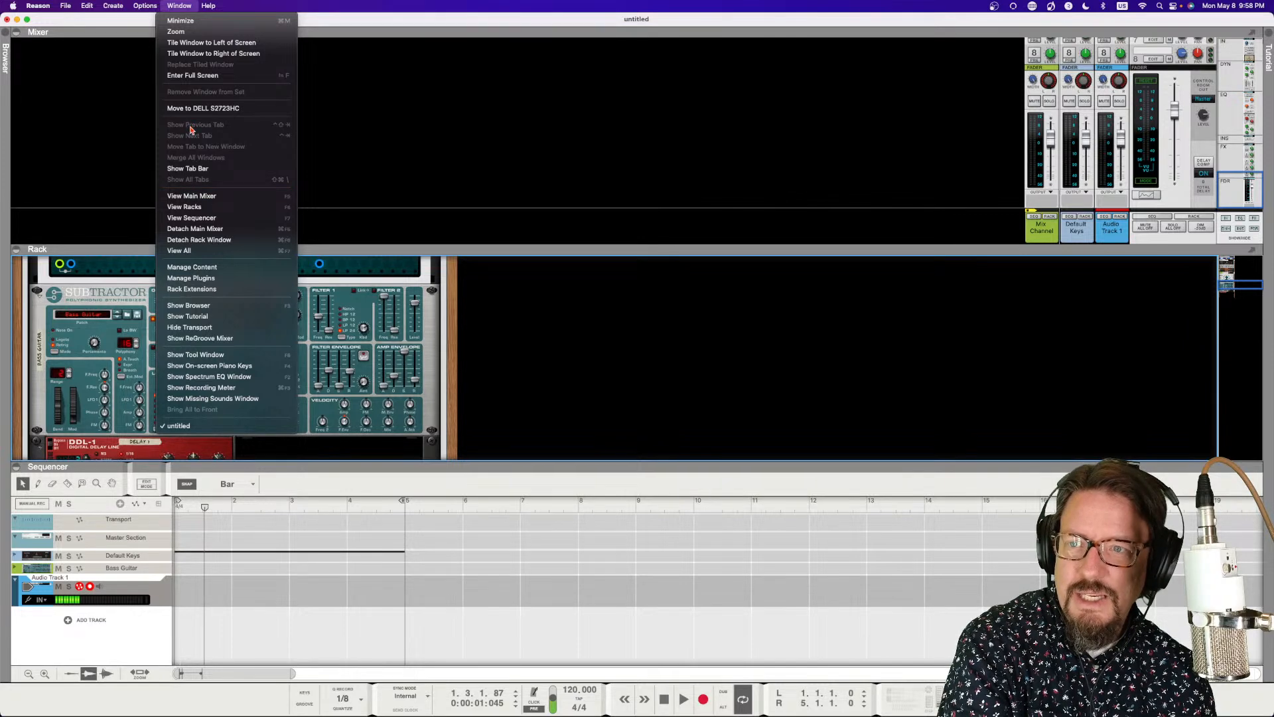
click(204, 229)
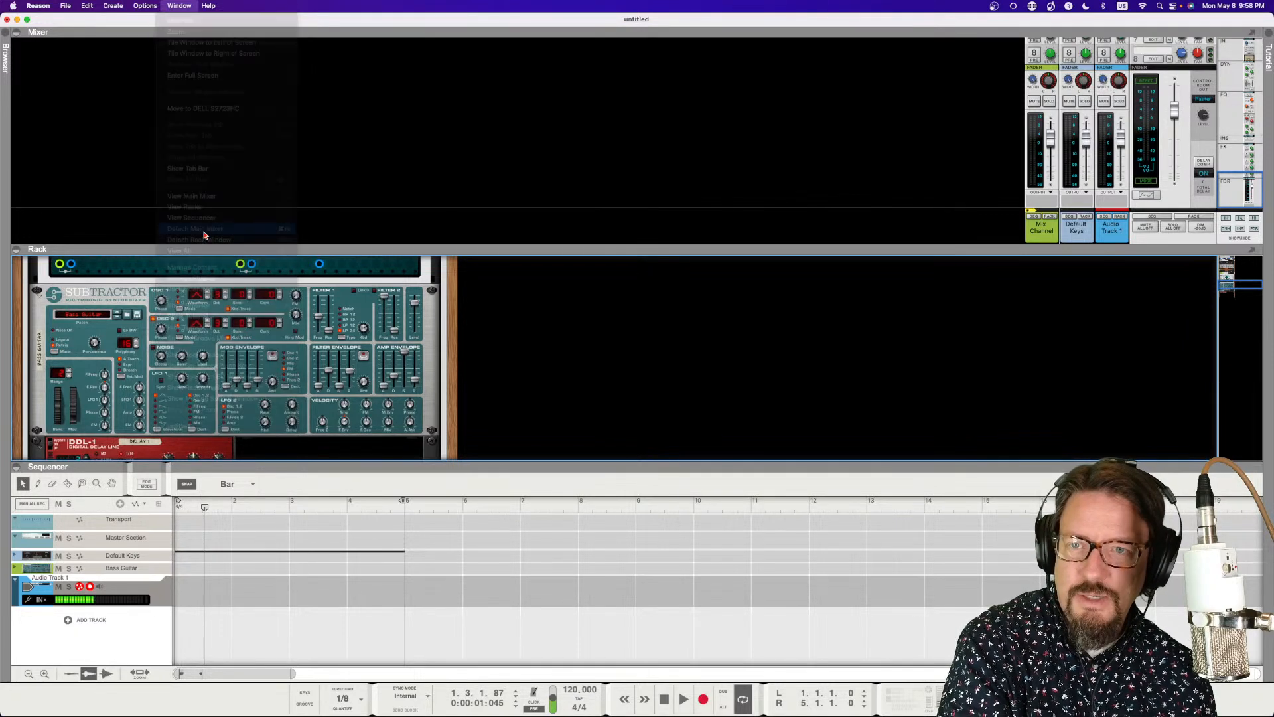
click(448, 32)
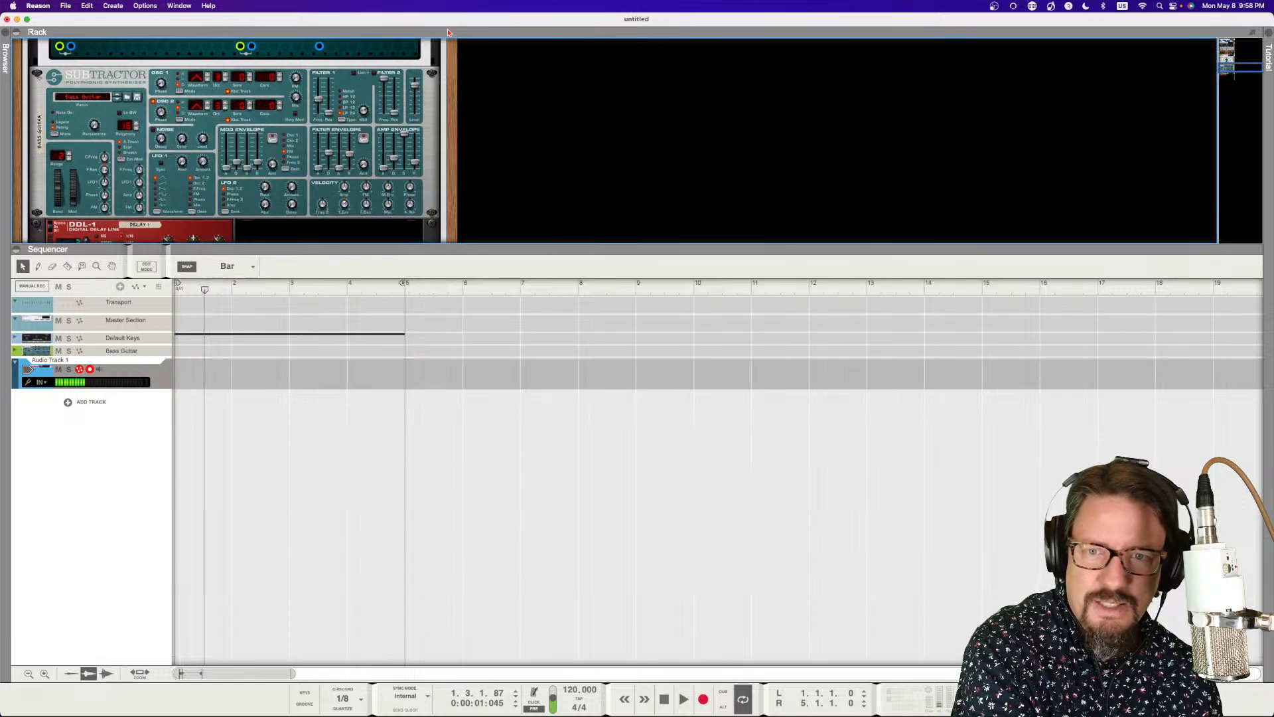
key(F5)
drag(521, 118, 390, 19)
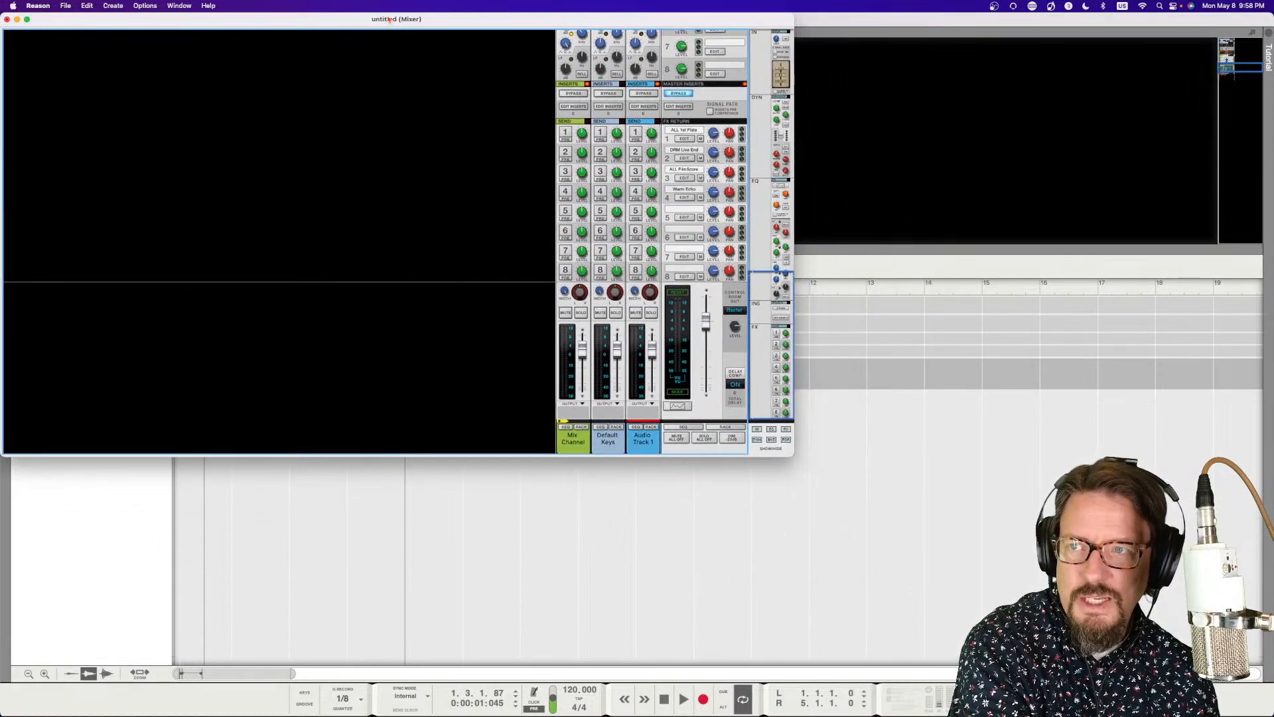
double_click(792, 454)
- Switch back and forth between the Rack and Sequencer window and the detached Mixer window, ending on the Mixer
key(super+grave)
key(super+grave)
key(super+grave)
key(super+grave)
key(super+grave)
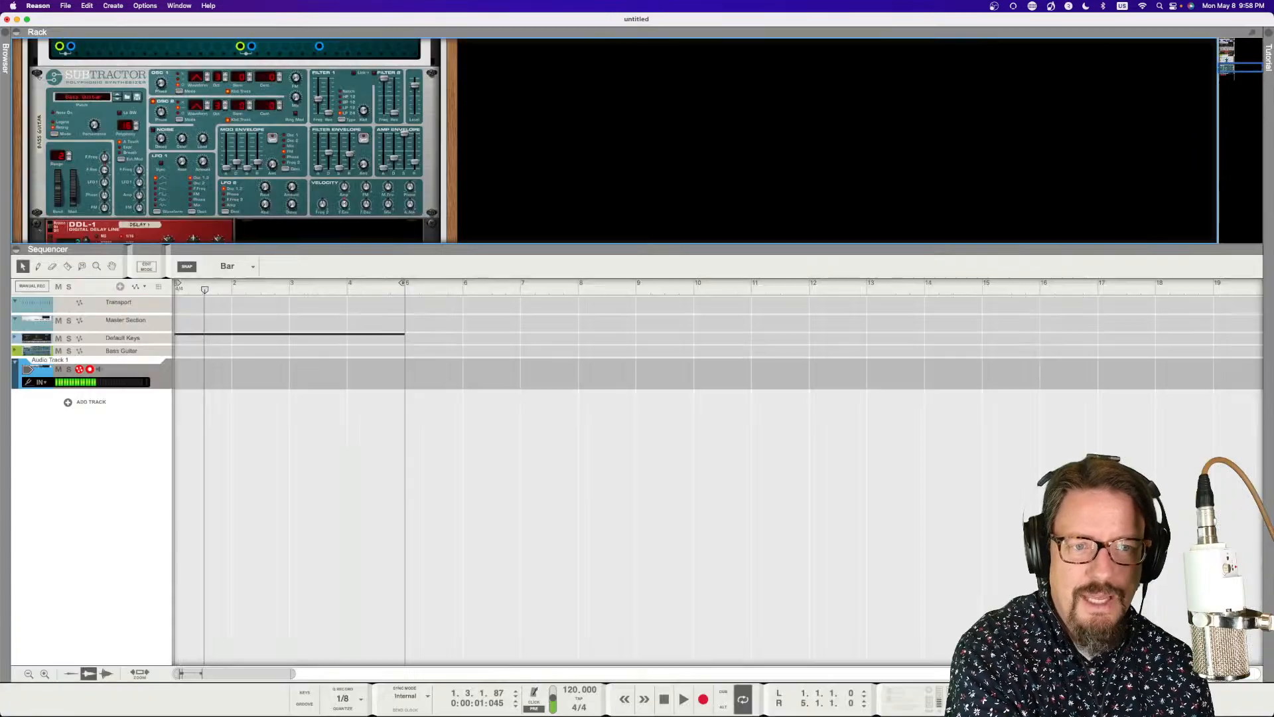
key(super+grave)
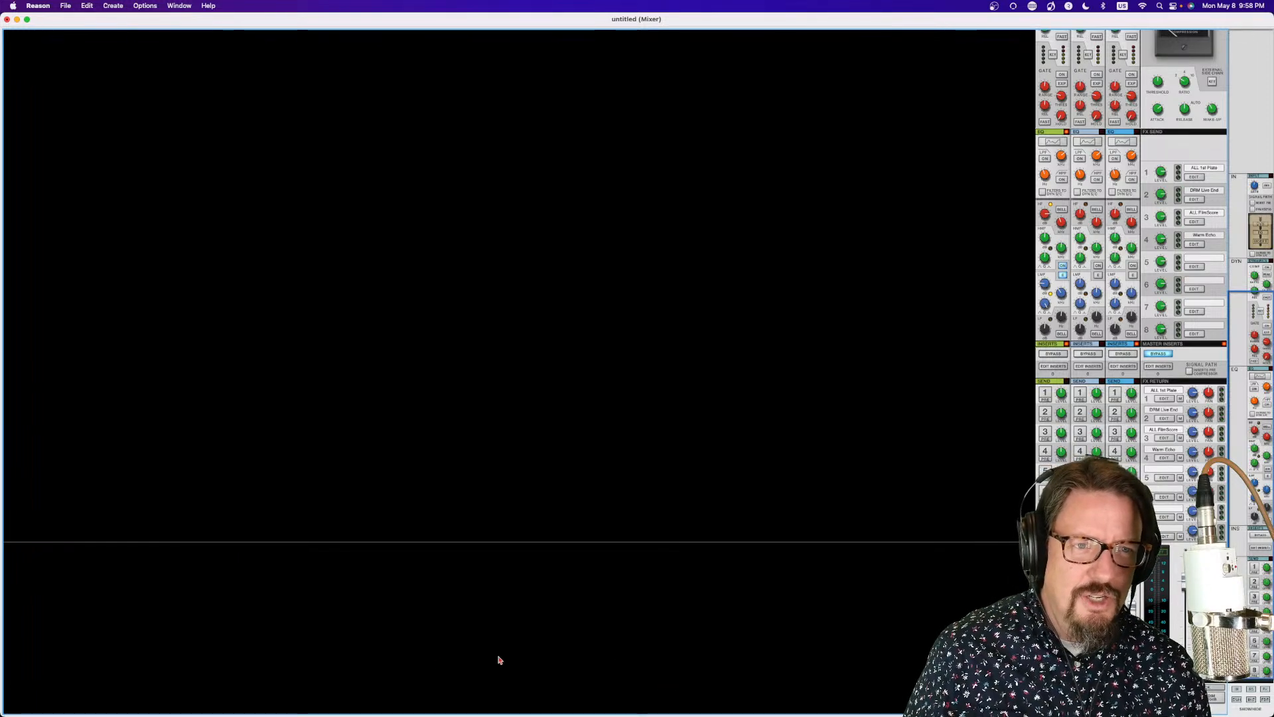
- Look up and down the Mixer channel strips, covering the input, dynamics, EQ, insert and send sections
scroll(1022, 415, up, 5)
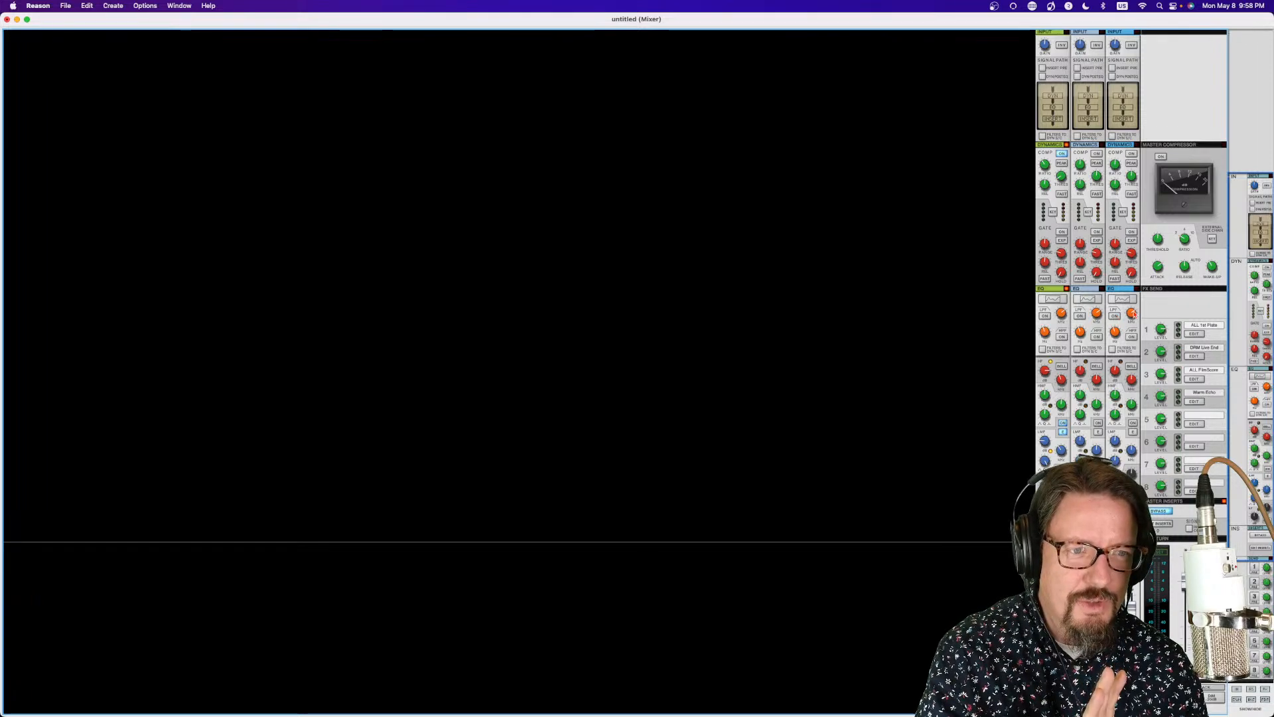
scroll(1133, 313, down, 5)
scroll(1133, 313, up, 5)
scroll(1132, 312, down, 5)
scroll(1133, 311, up, 5)
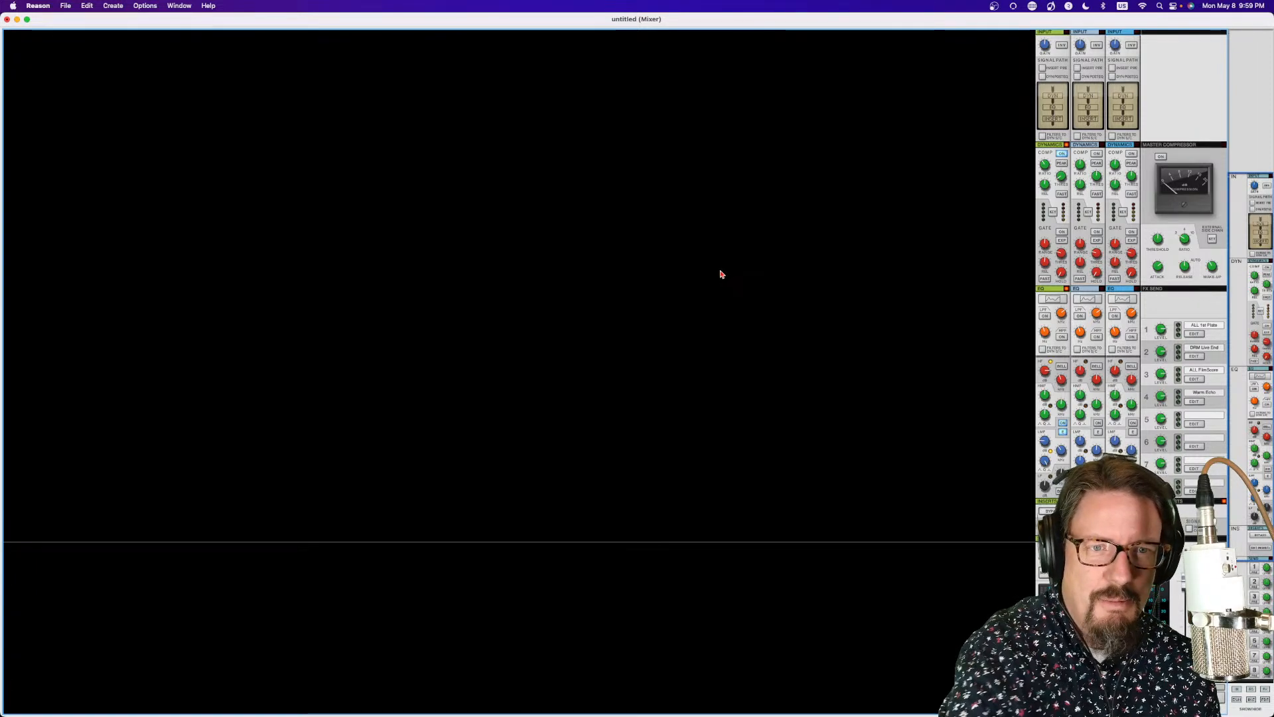
key(super+F5)
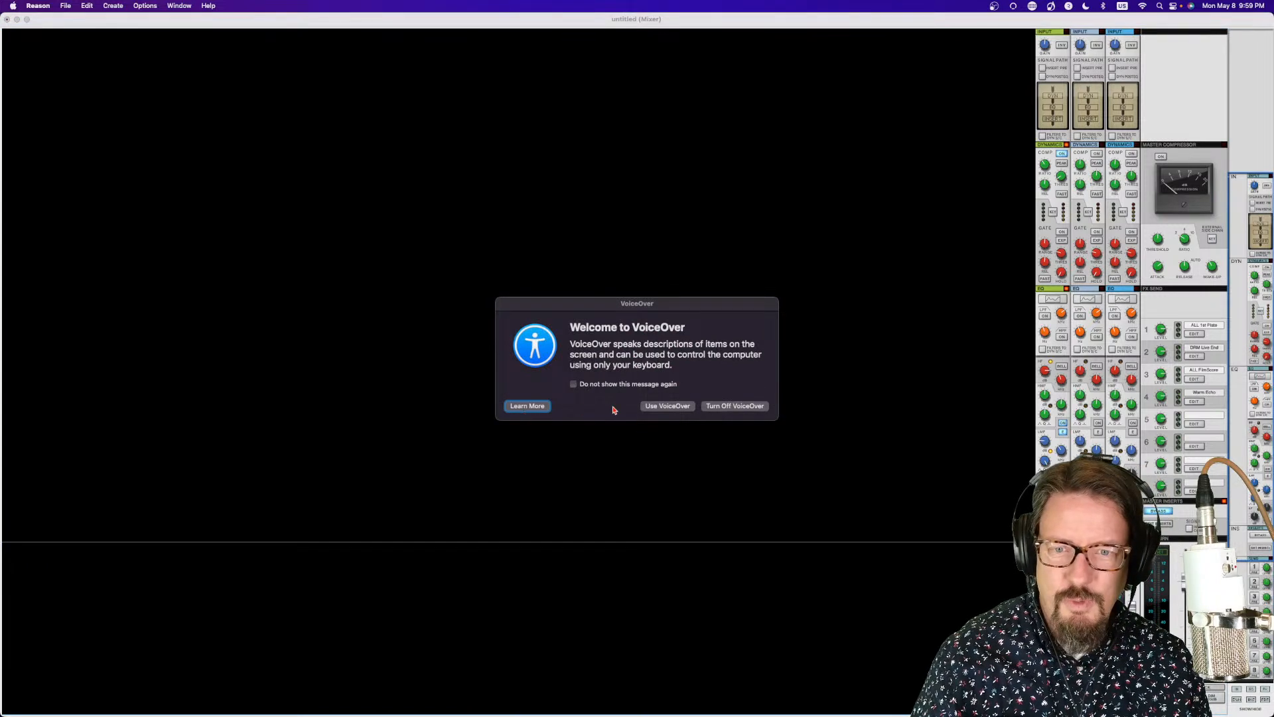
key(super+F5)
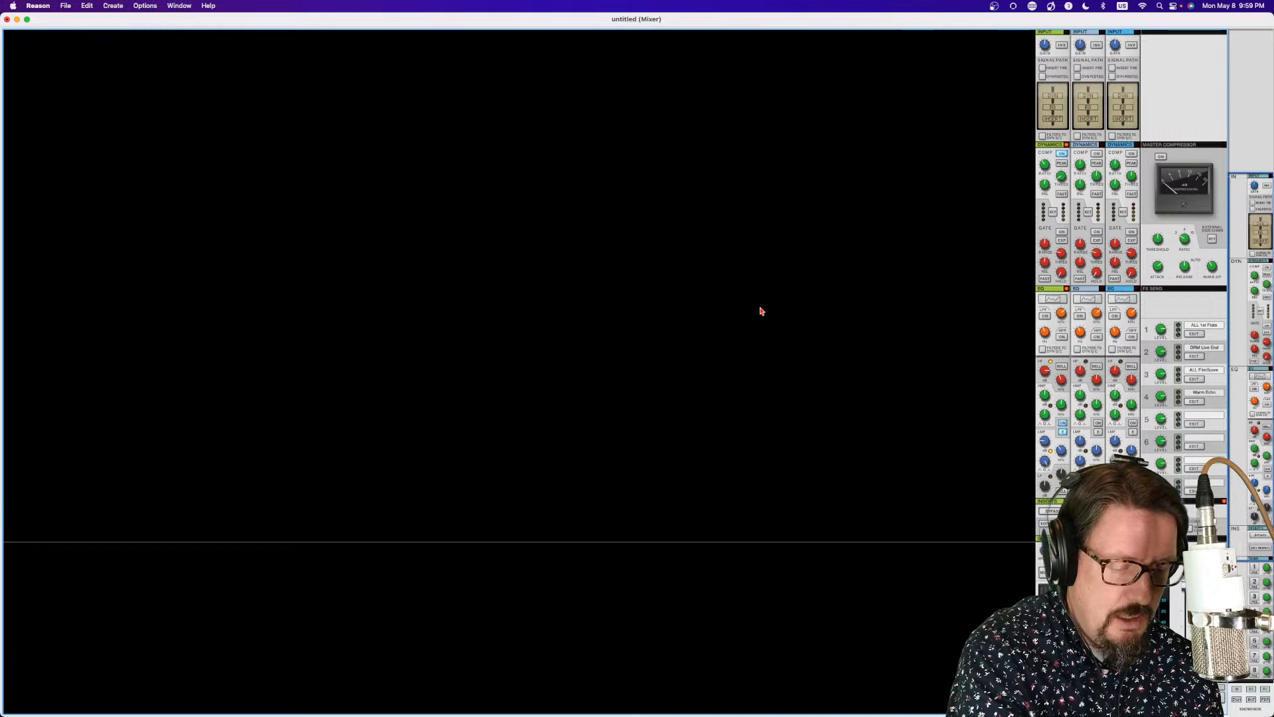
- Return to the Sequencer and add instrument tracks for Dr. Octo Rex Loop Player and Europa Shapeshifting Synthesizer
key(super+grave)
click(85, 403)
mouse_move(96, 421)
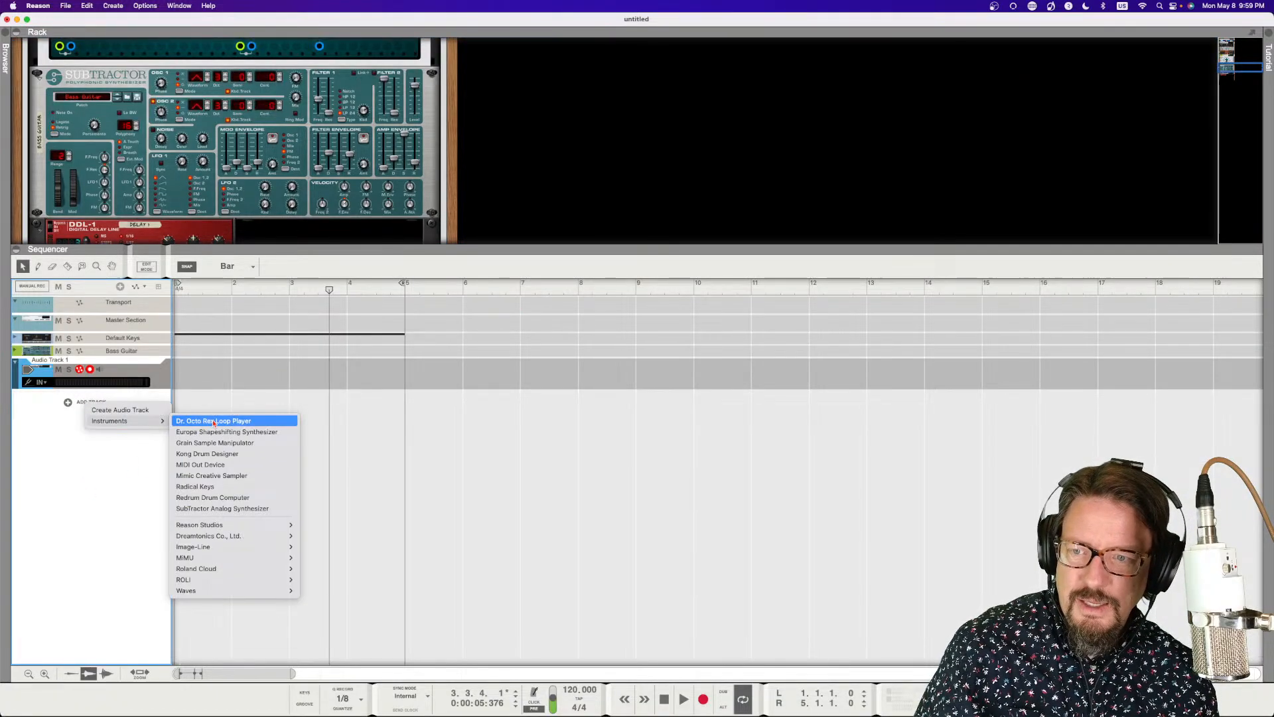
click(199, 420)
click(73, 416)
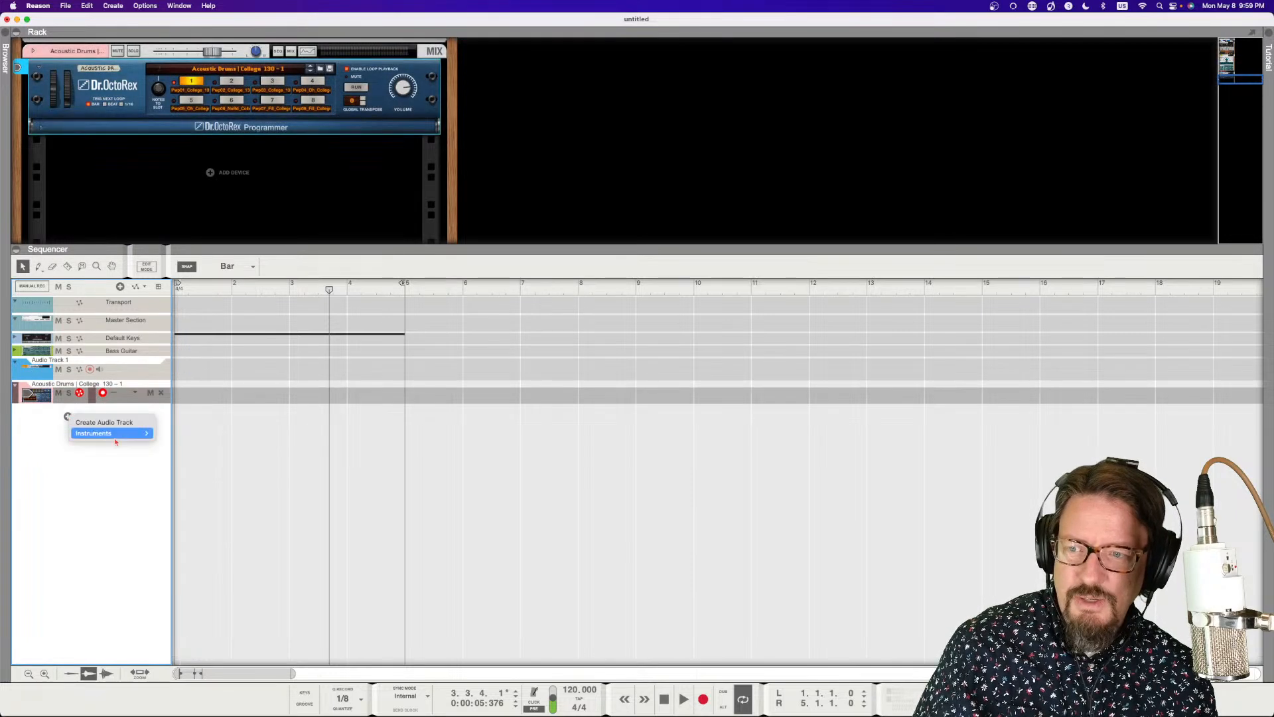
mouse_move(99, 432)
click(205, 449)
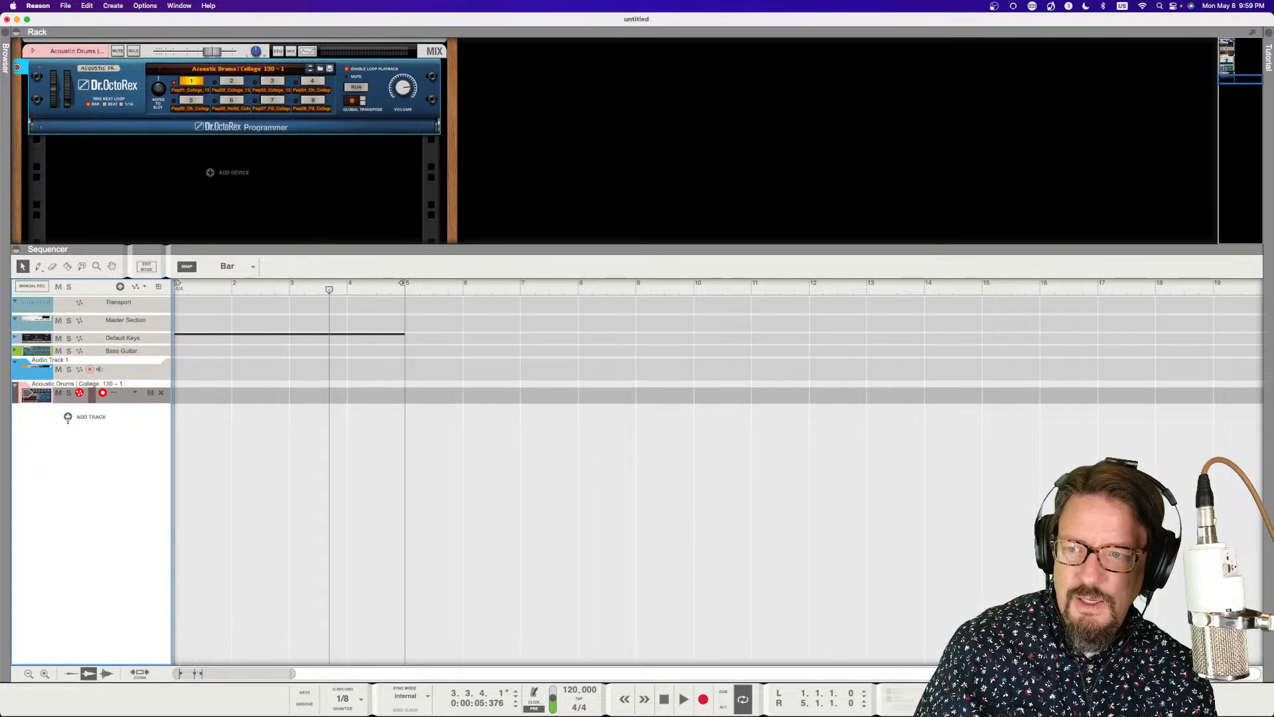
- Add instrument tracks for Grain Sample Manipulator and MIDI Out Device in the Sequencer
click(68, 440)
mouse_move(100, 454)
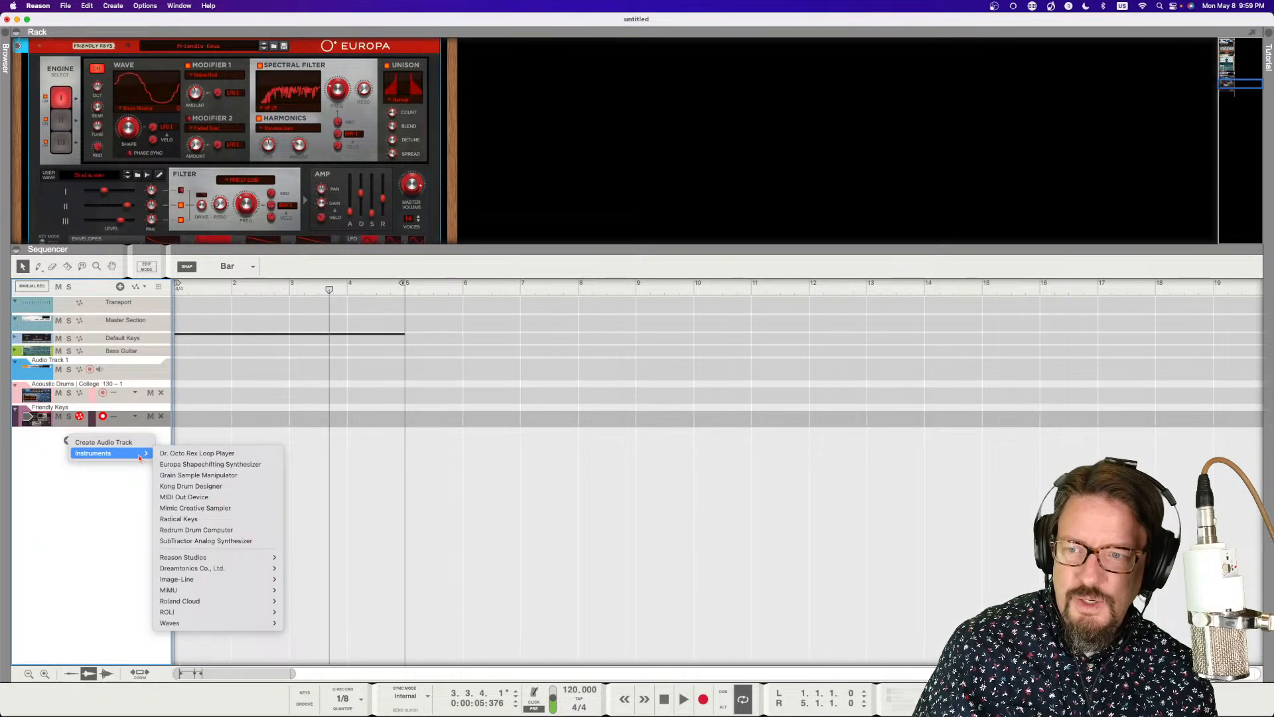
click(194, 475)
click(66, 464)
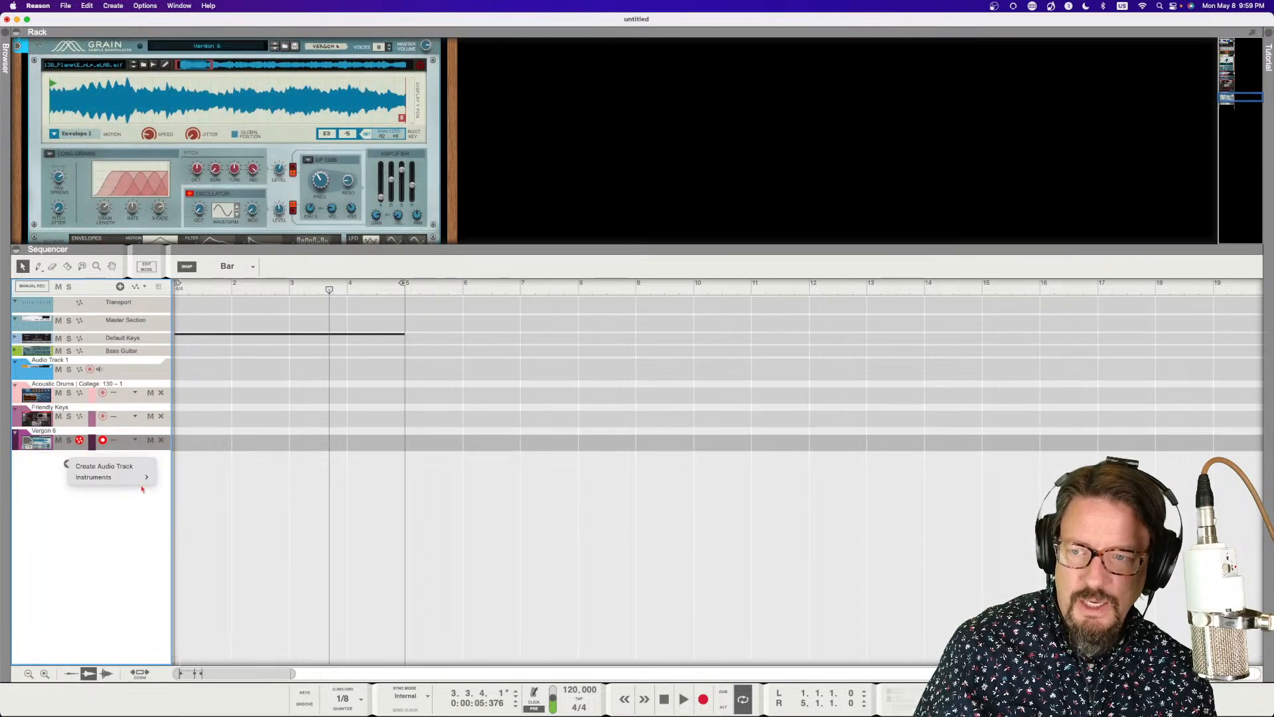
mouse_move(140, 478)
click(211, 522)
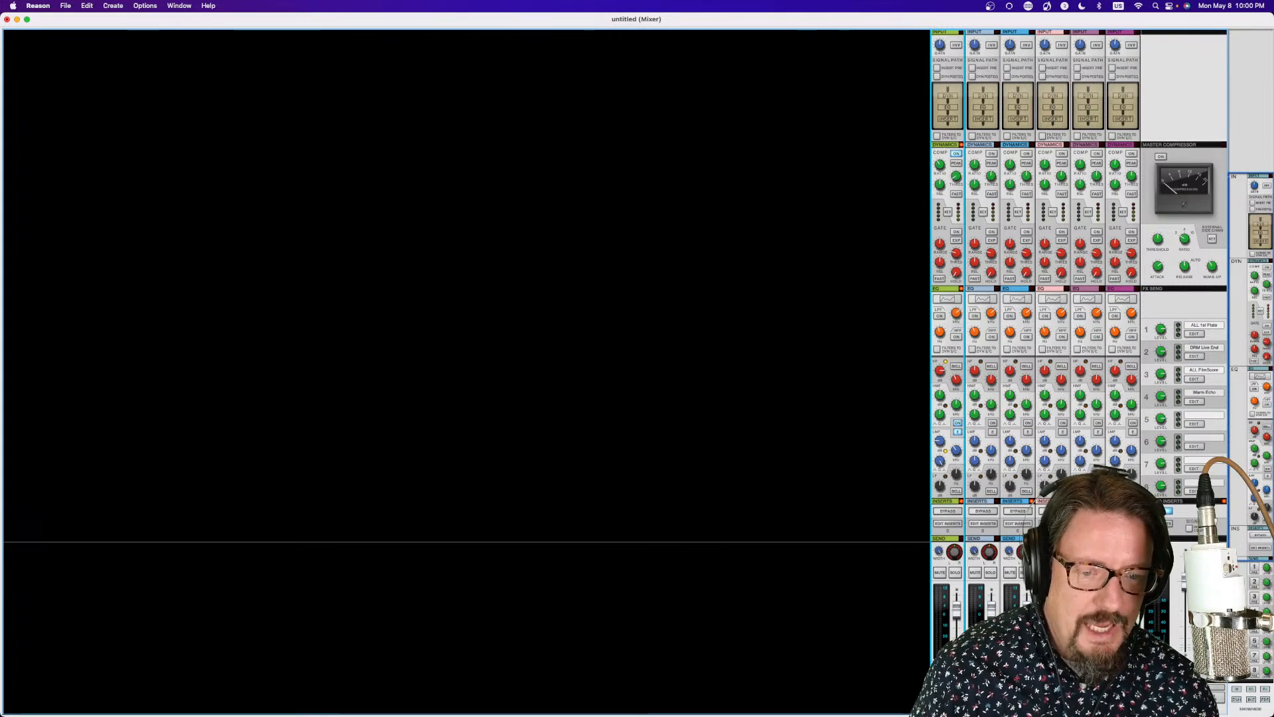
click(984, 697)
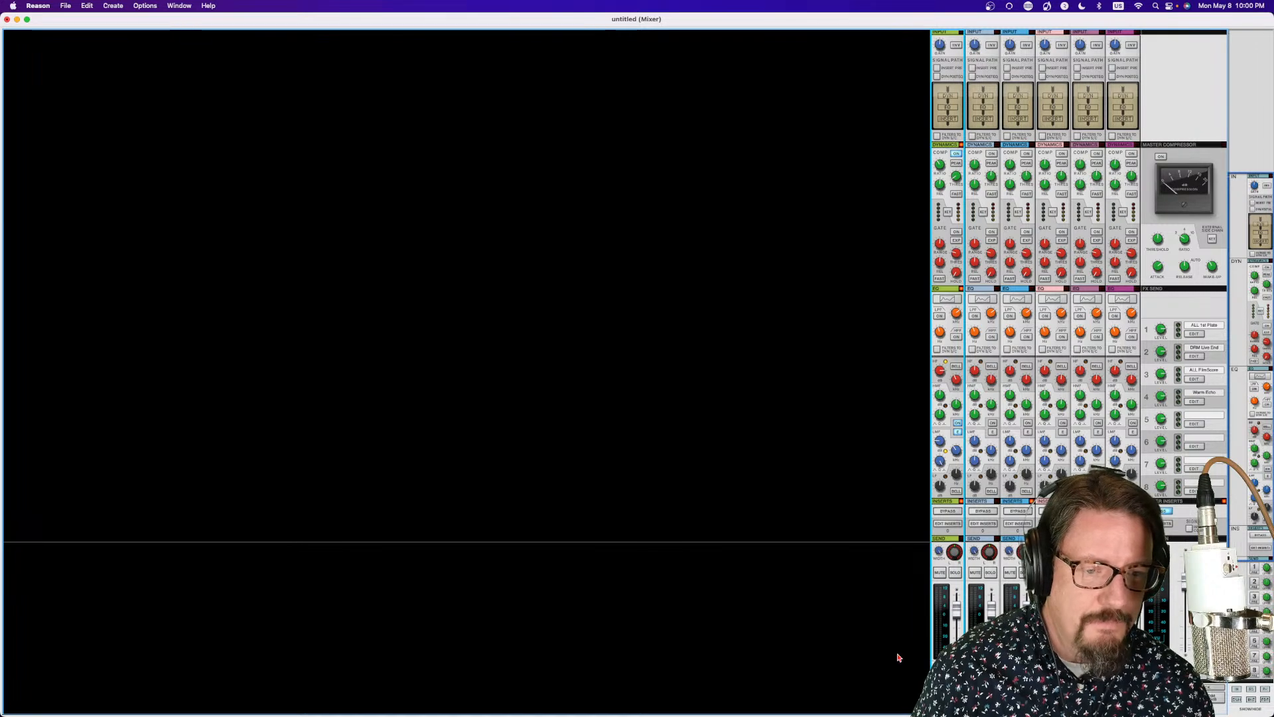
right_click(504, 271)
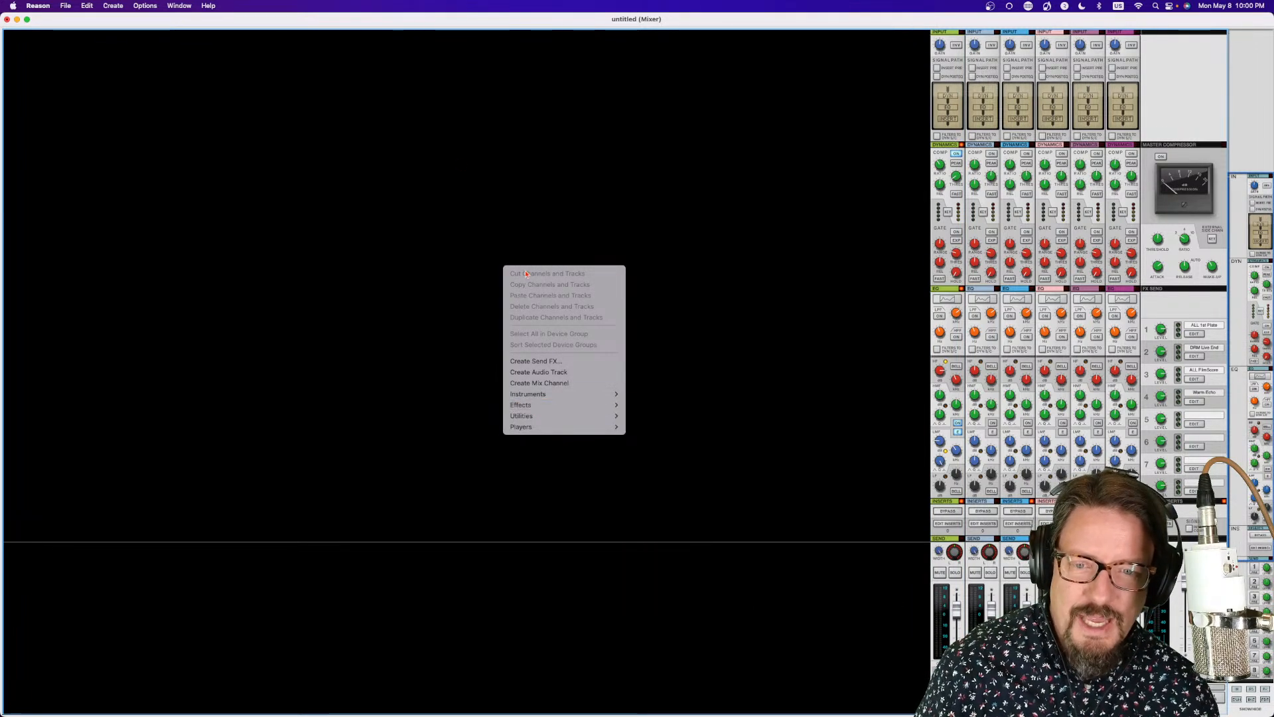
click(425, 251)
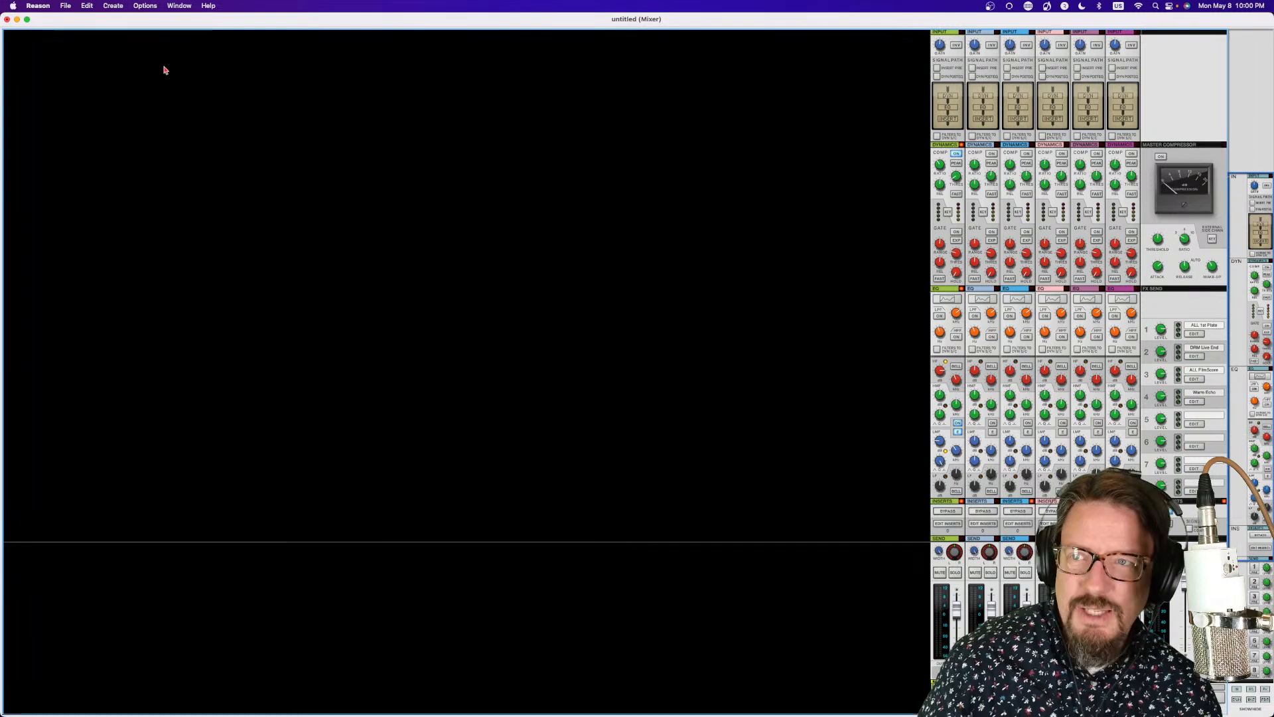
- Leave the Mixer window for the main Rack and Sequencer window and show the Browser there
click(8, 19)
click(31, 6)
click(16, 26)
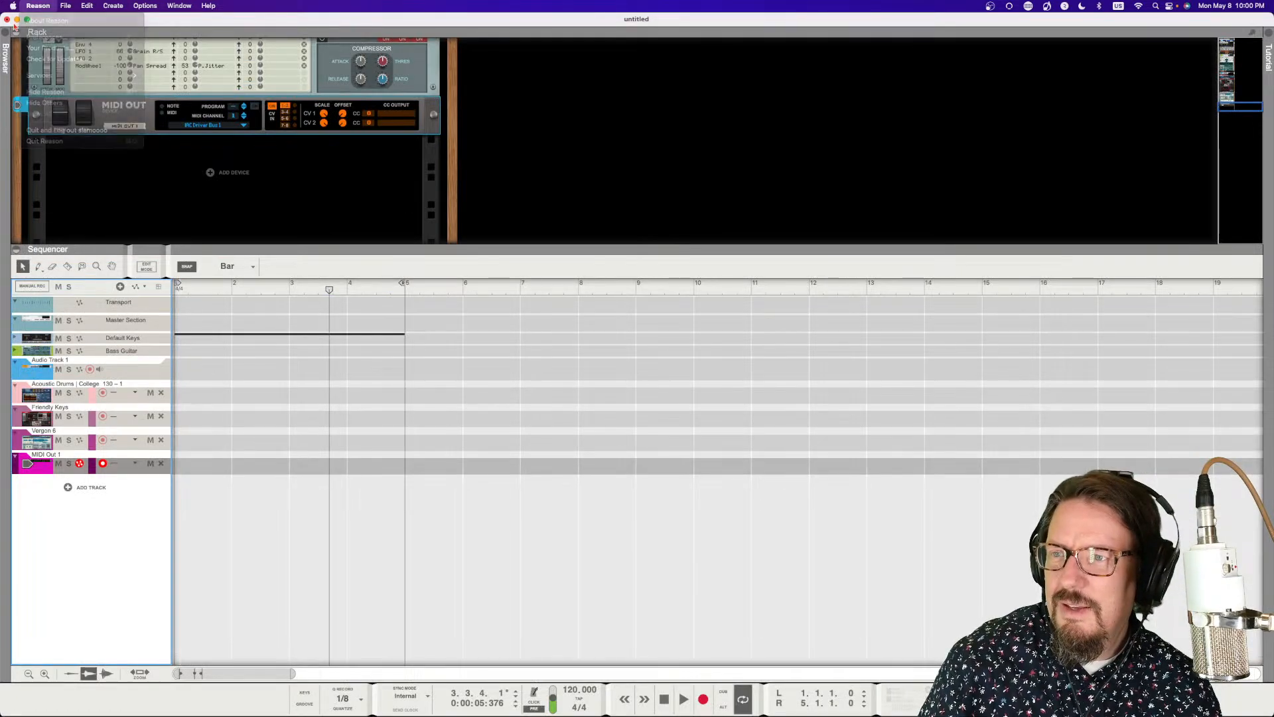
click(6, 40)
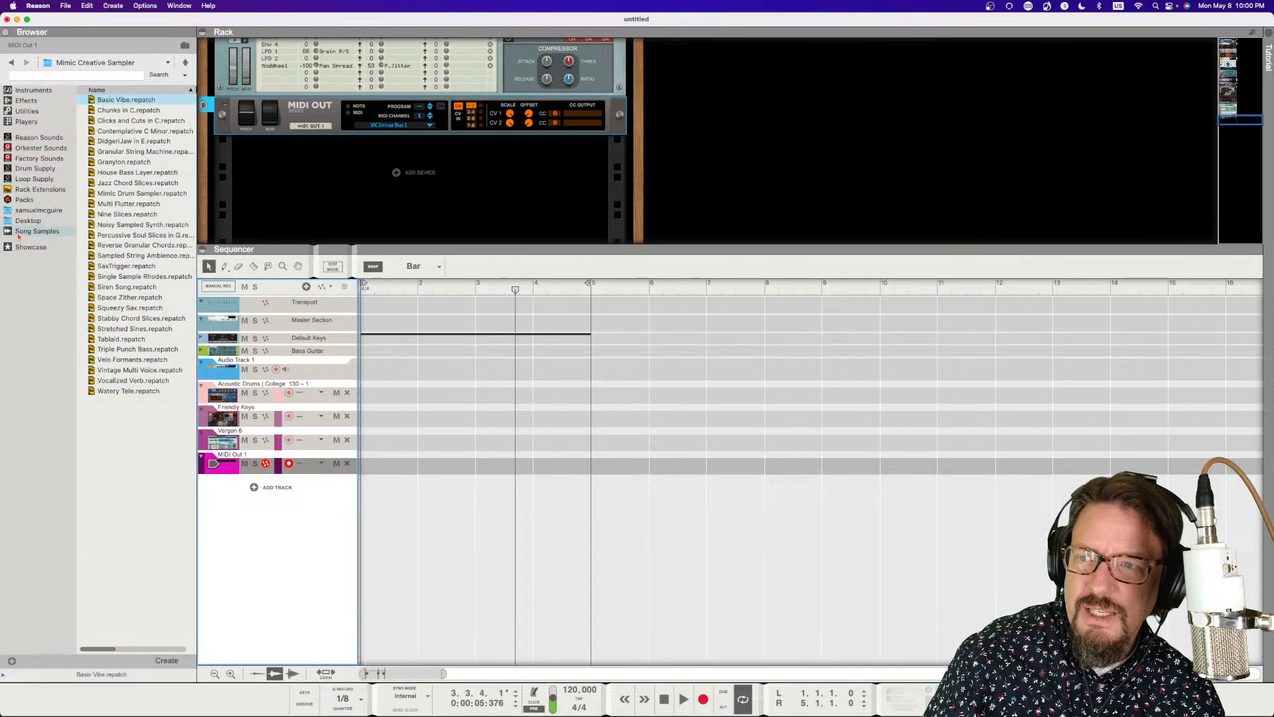
- Look through the Browser's Song Samples and Showcase locations, expanding the Assigned Samples folder to see its devices
click(18, 232)
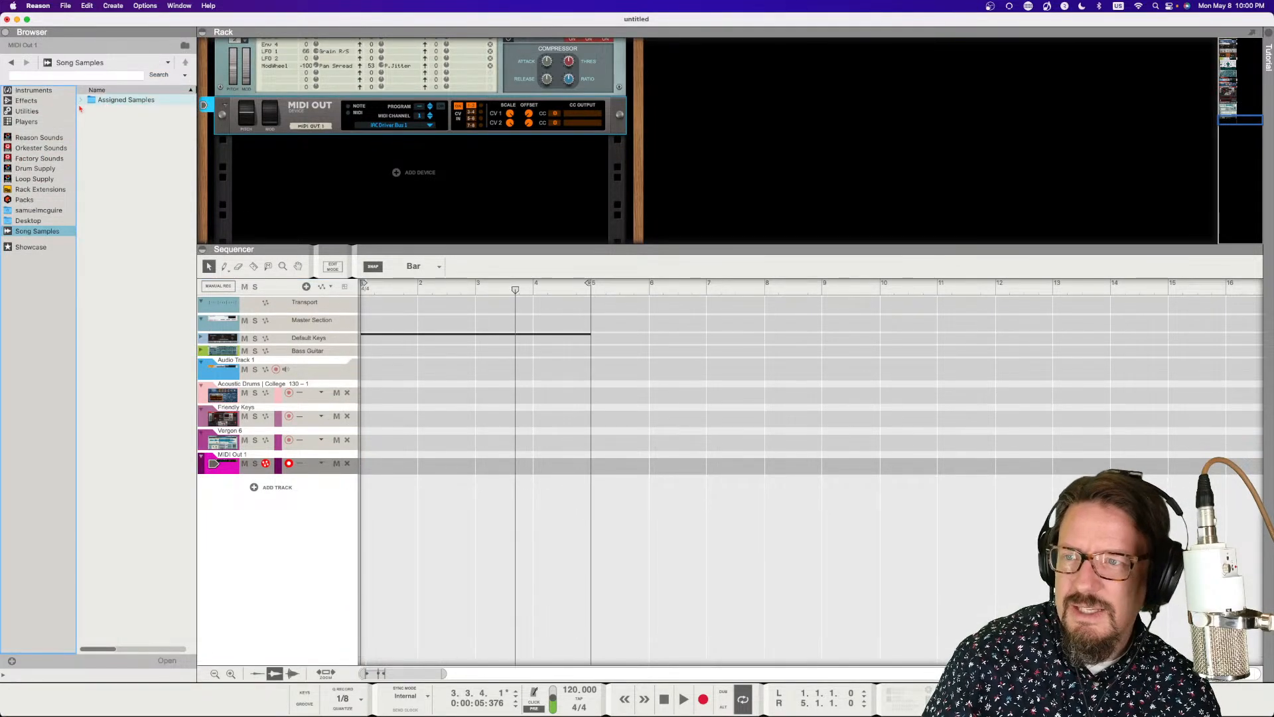
click(35, 250)
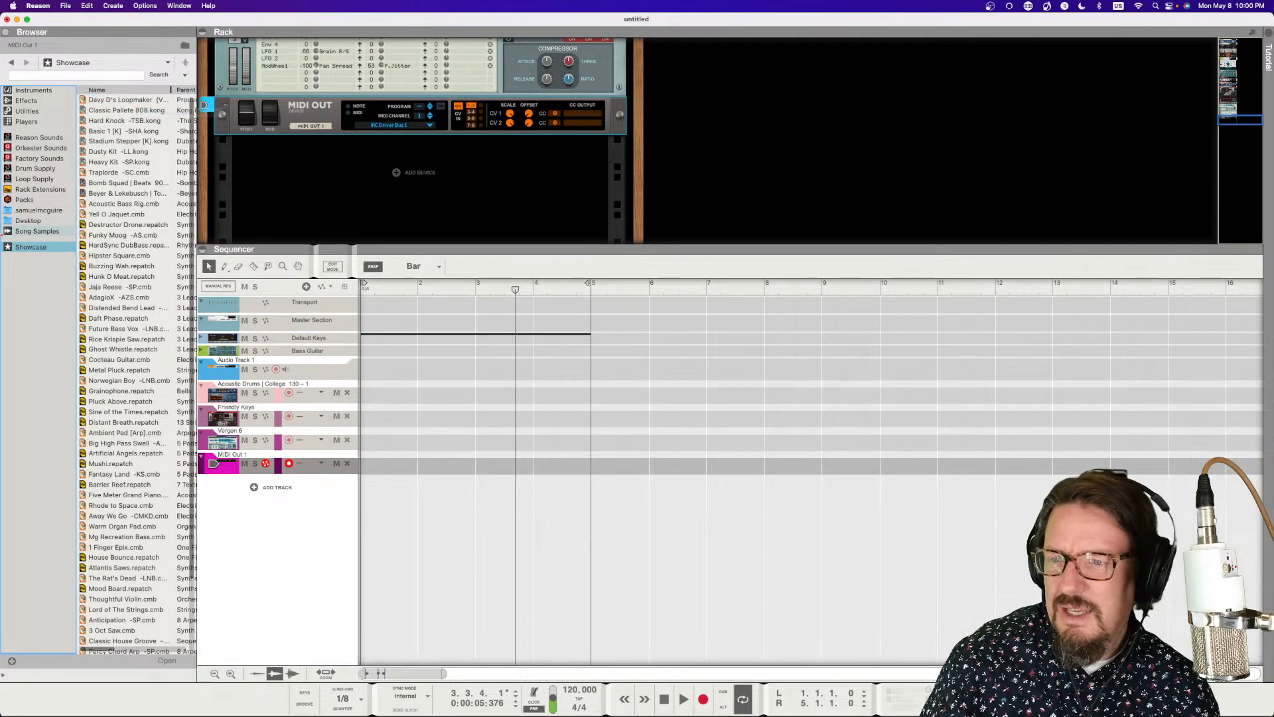
click(37, 231)
click(82, 101)
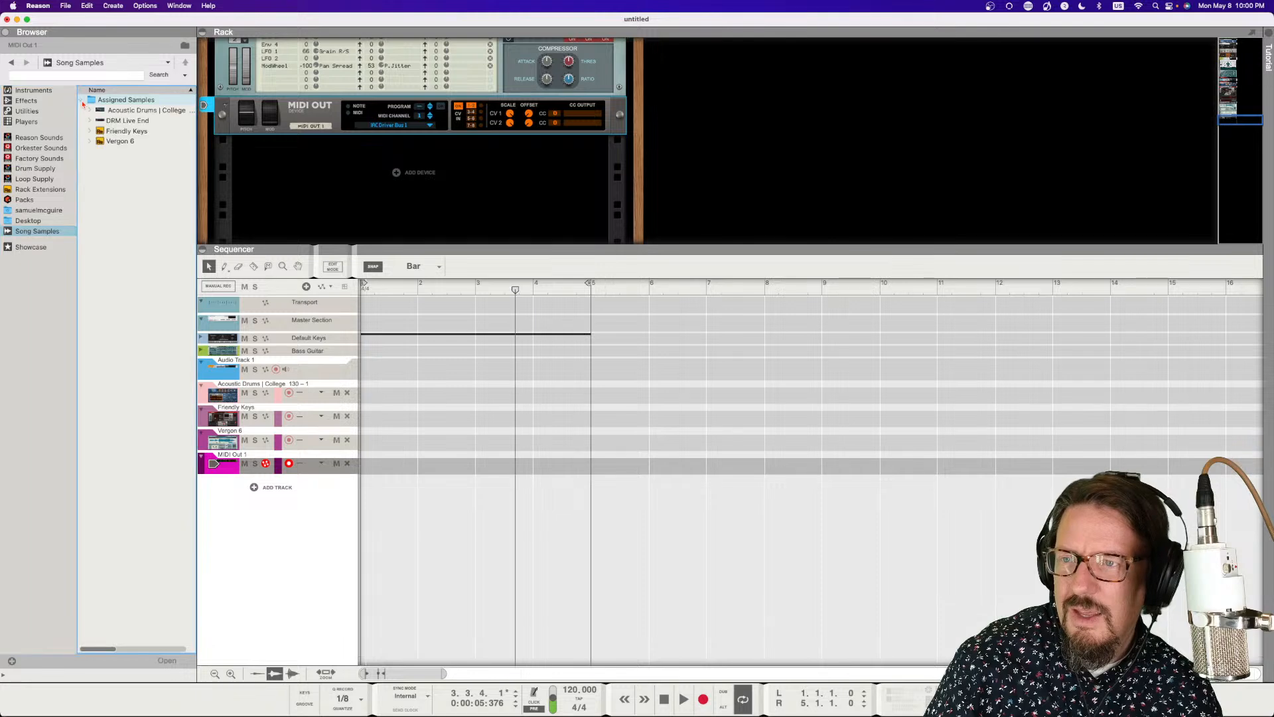
double_click(101, 131)
click(31, 232)
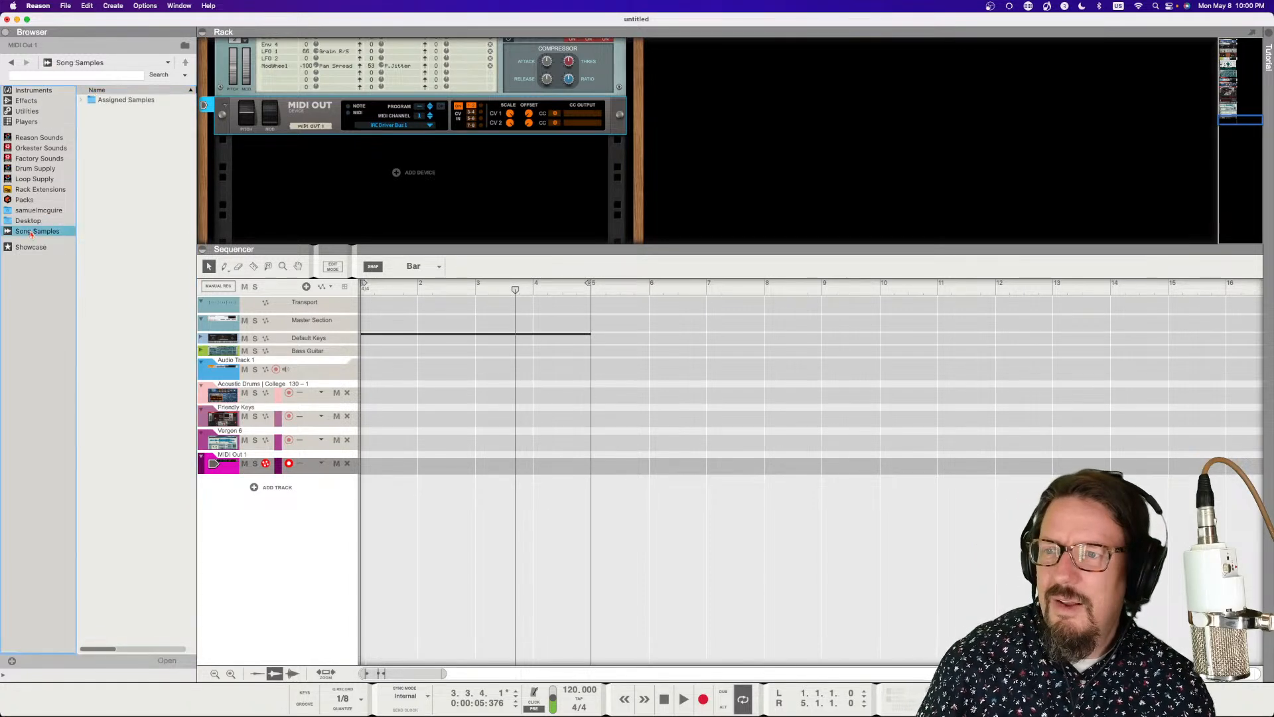
click(82, 100)
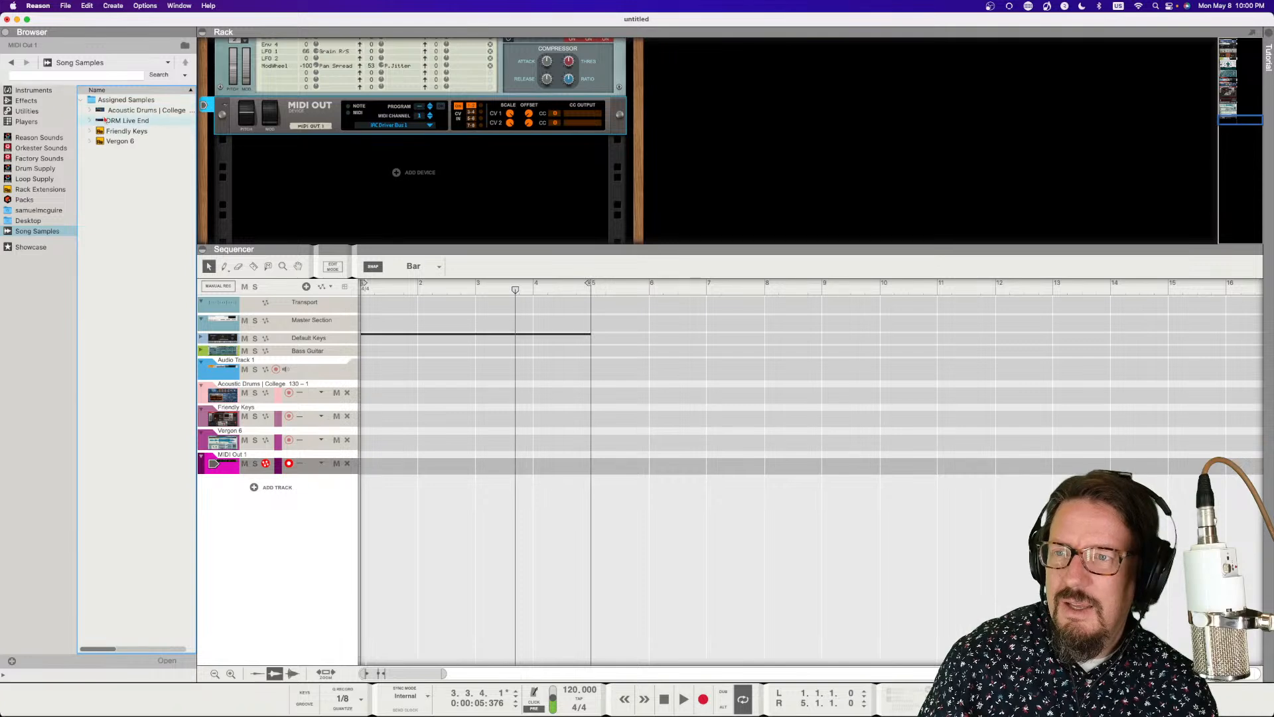
- Look inside the Acoustic Drums College device's assigned samples and return to the Song Samples location
double_click(115, 111)
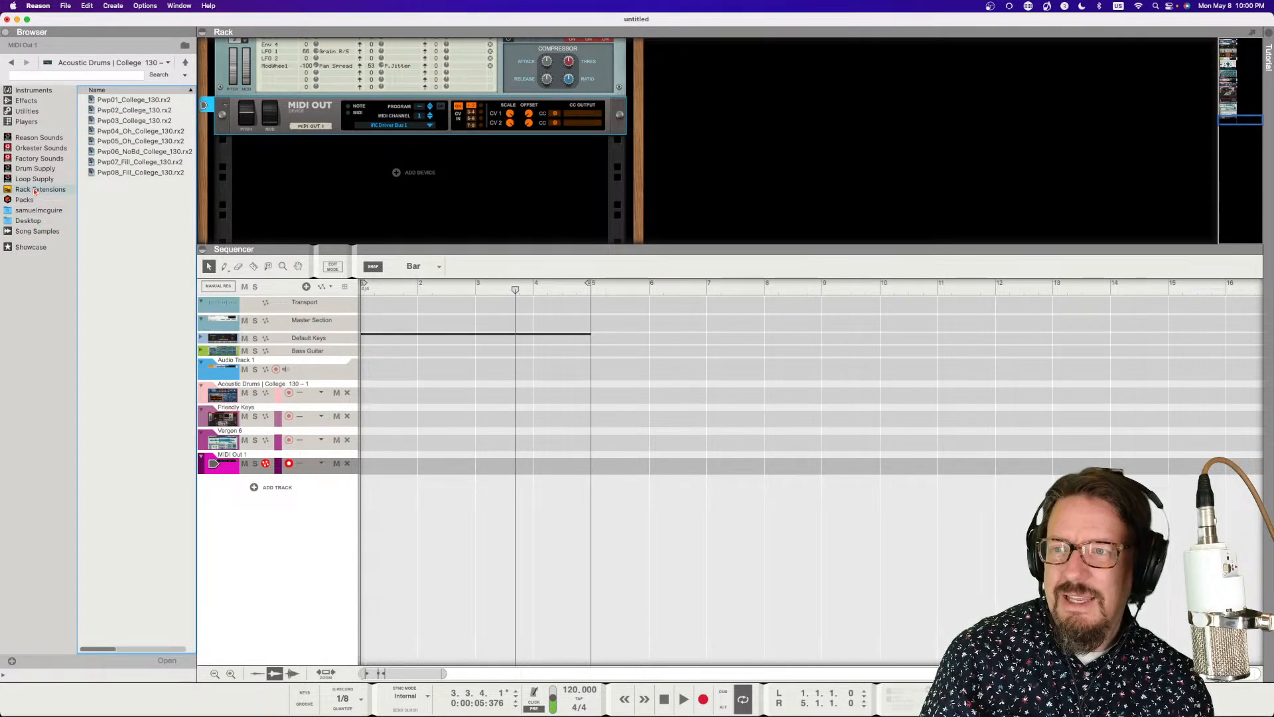
click(26, 233)
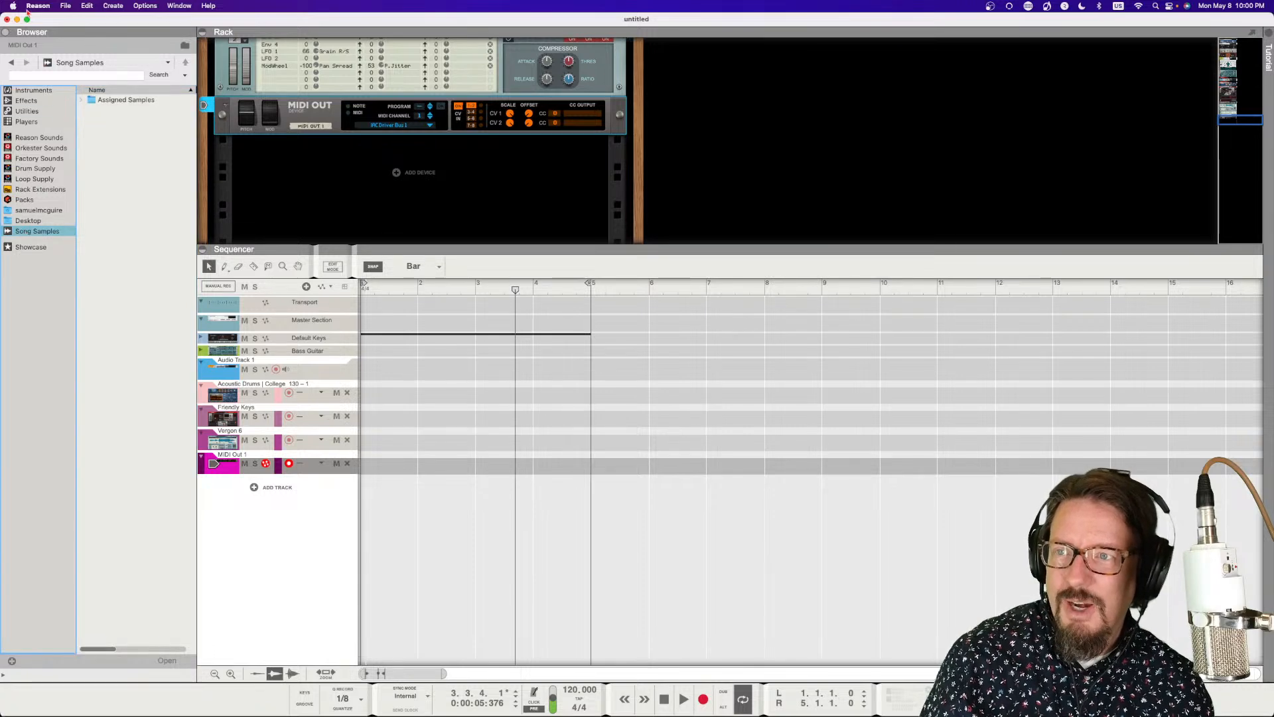
- Open the demo song Carlstrom - Airplane and dismiss its song information
click(63, 5)
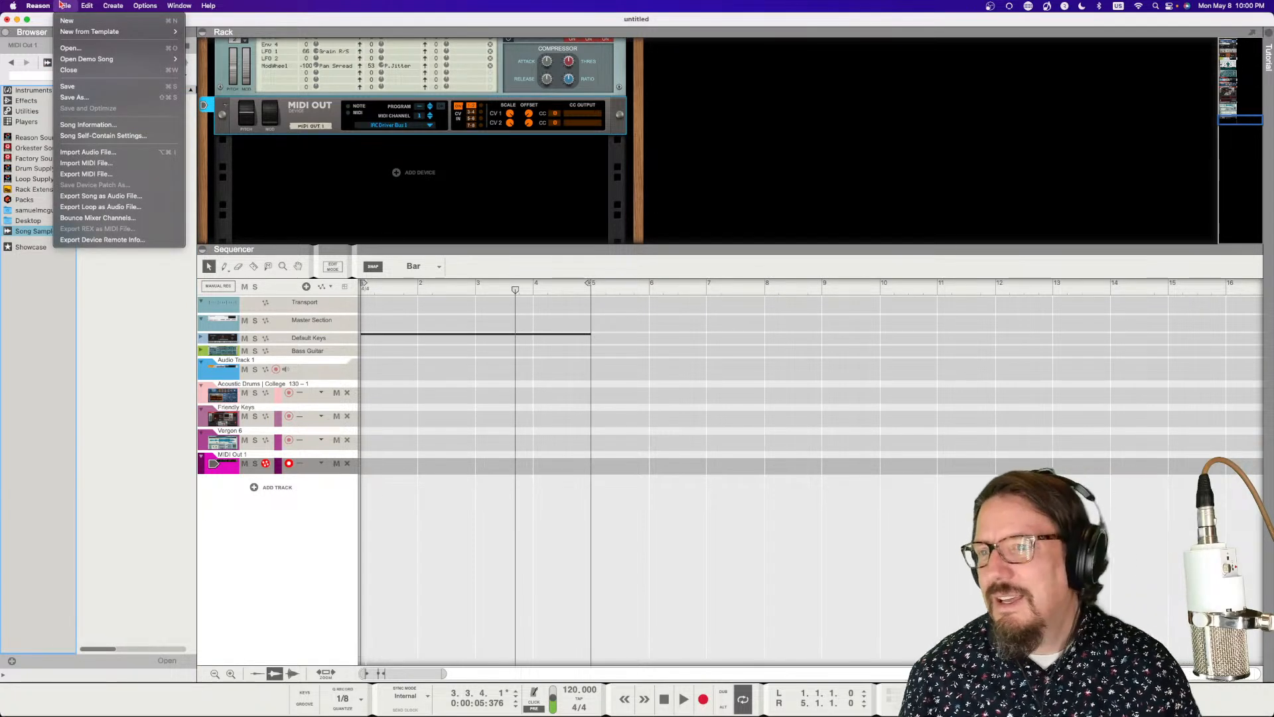
mouse_move(166, 59)
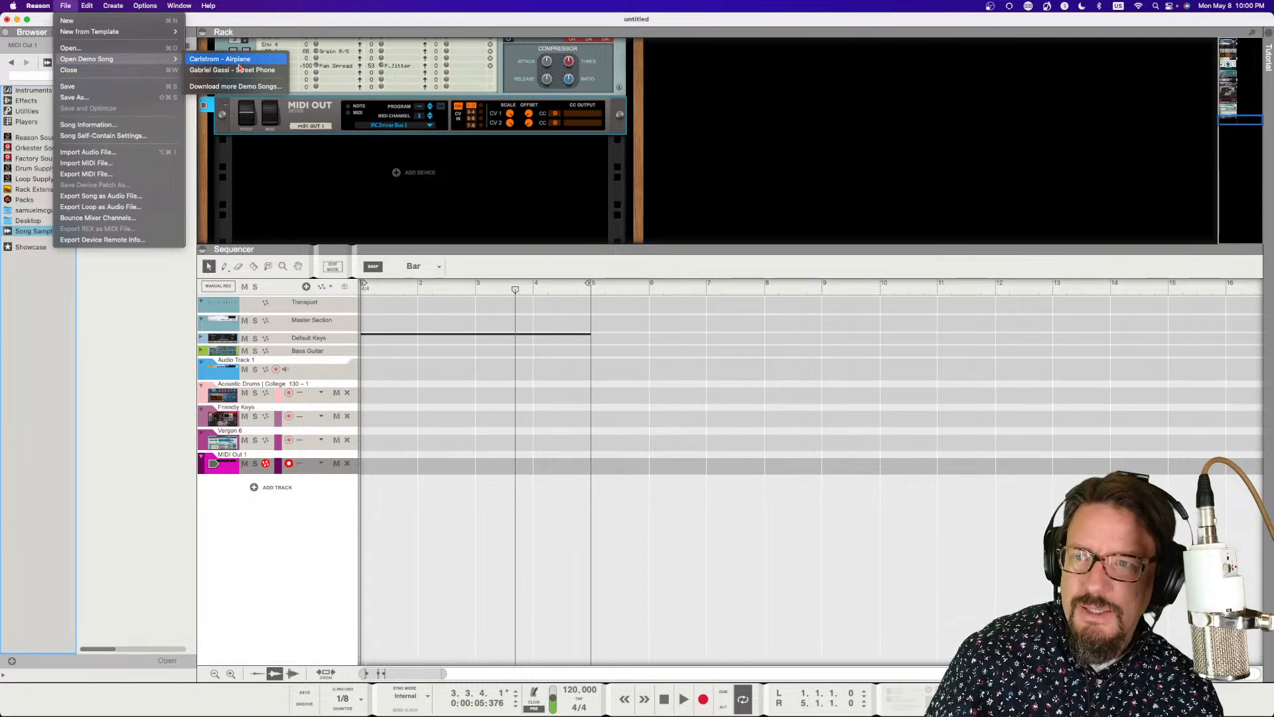
click(201, 63)
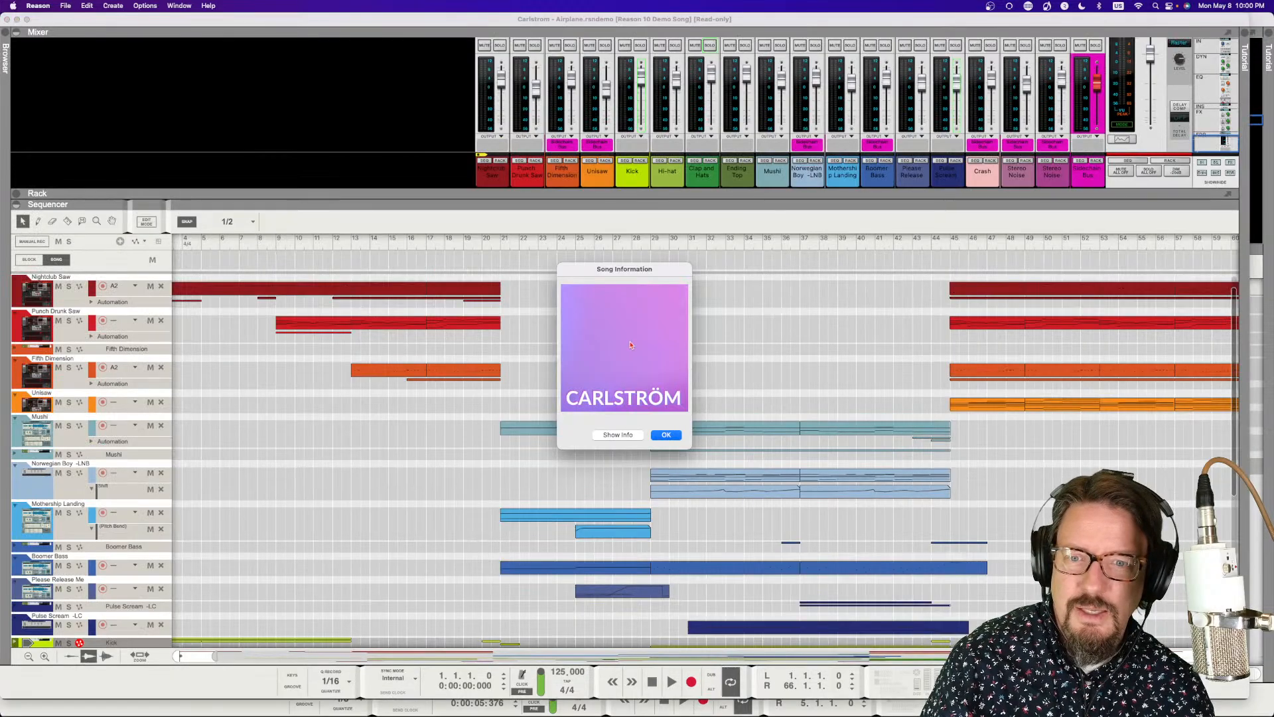
click(666, 435)
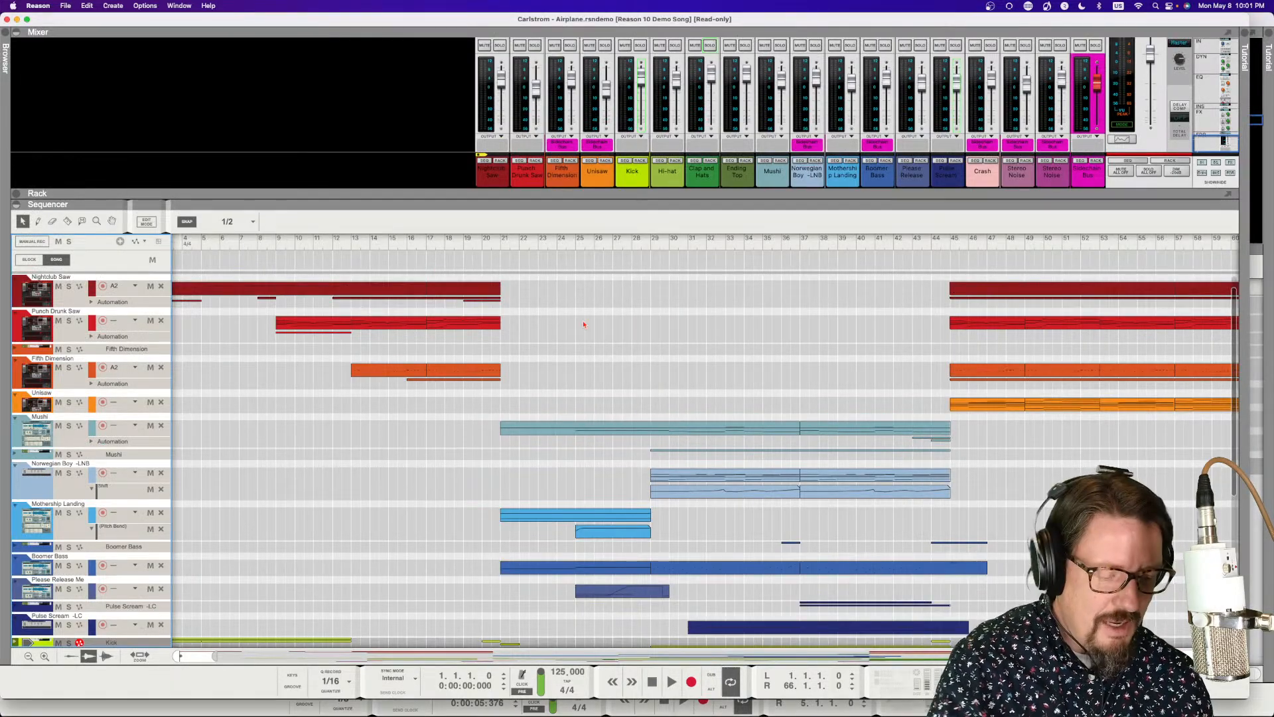
- Detach the demo song's main Mixer into its own window, resize it below full-screen size, and reposition it over the main window
click(179, 6)
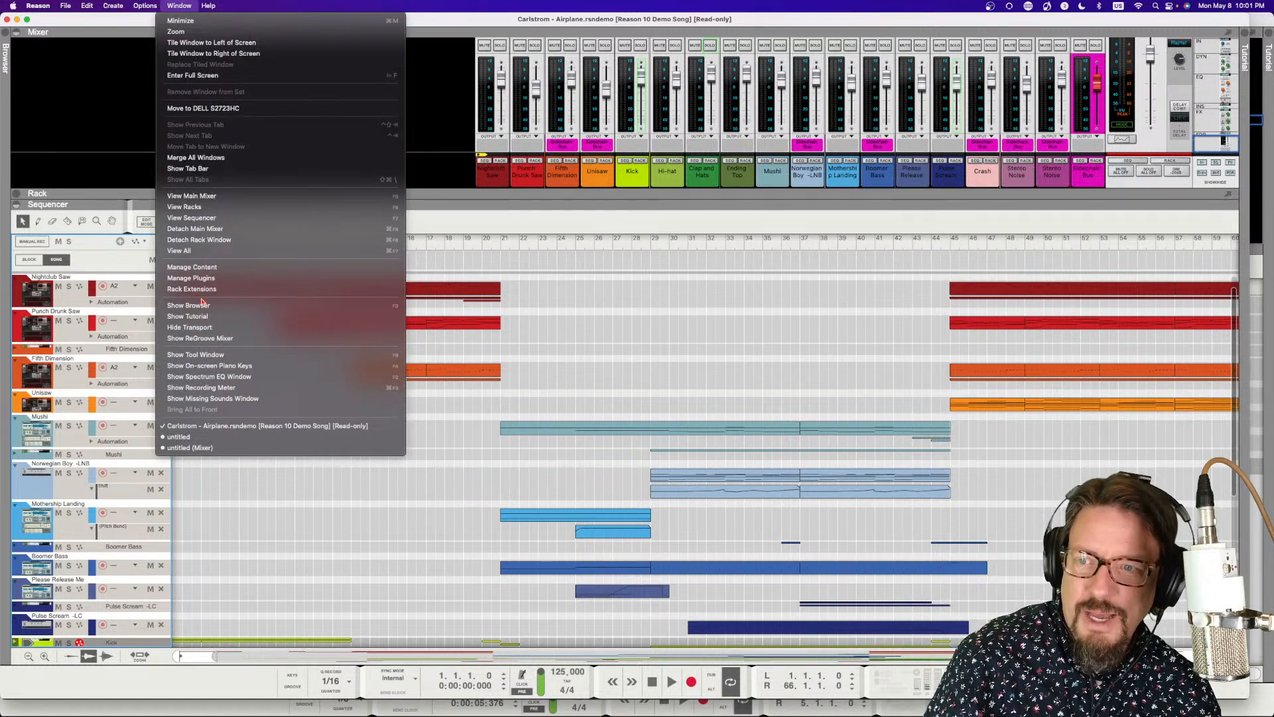
click(206, 229)
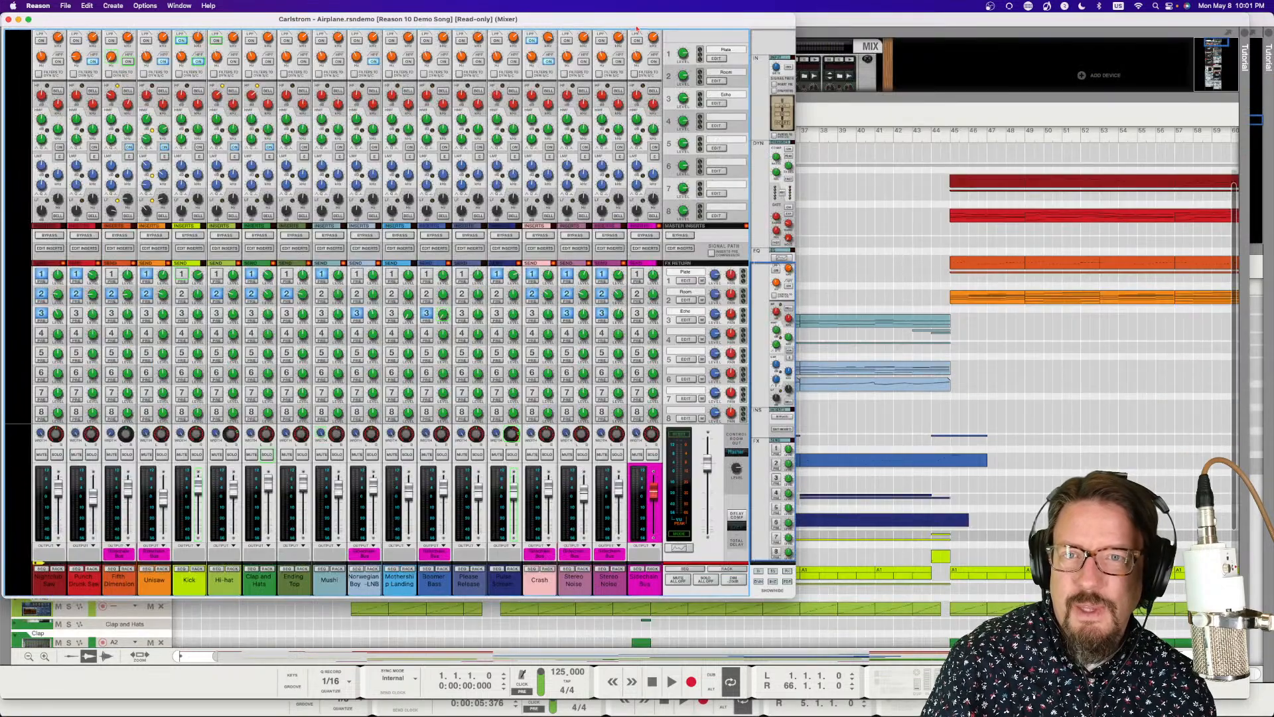
mouse_move(633, 18)
mouse_down()
mouse_move(789, 64)
mouse_move(802, 44)
mouse_move(633, 27)
mouse_move(632, 16)
mouse_up()
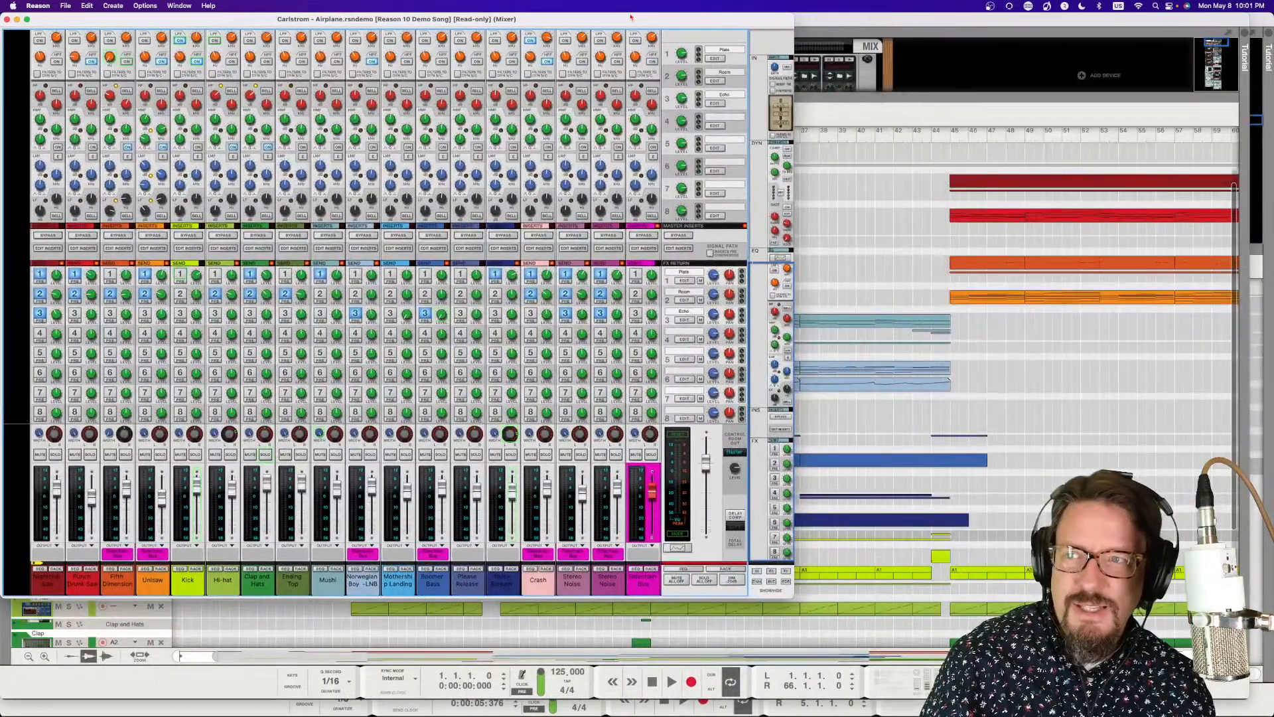
drag(791, 596, 1271, 714)
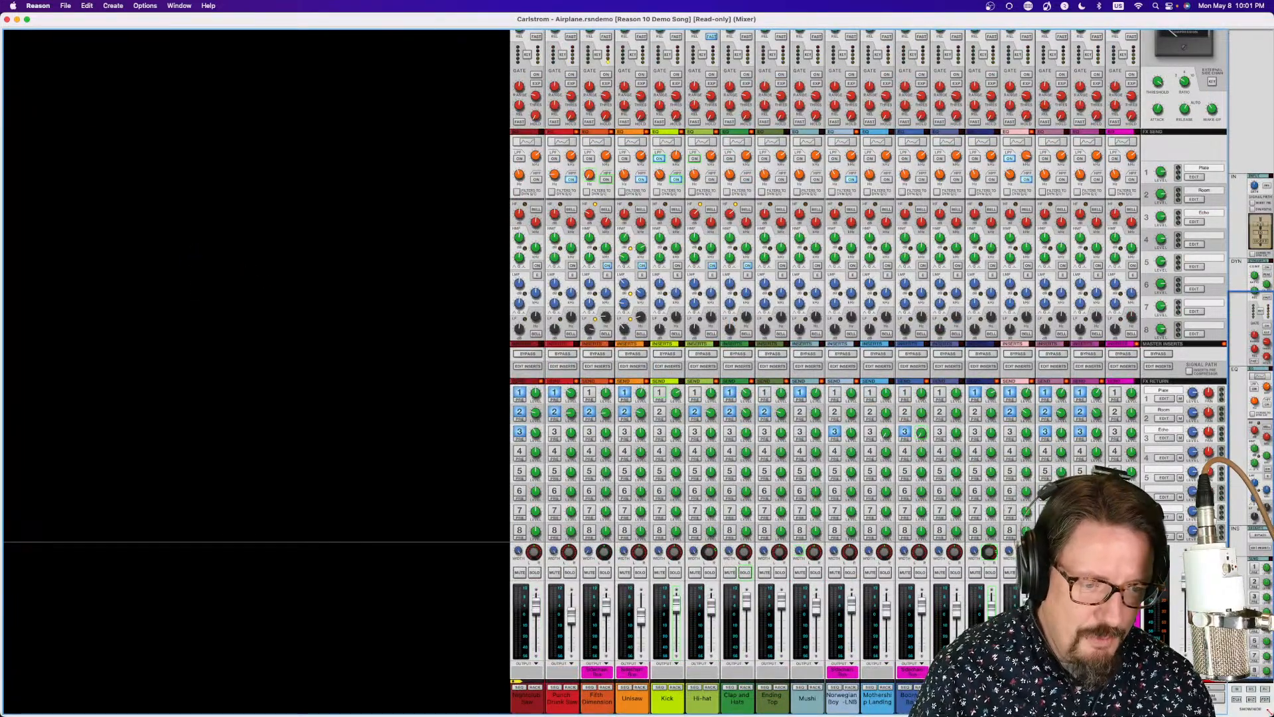
drag(1269, 711, 765, 660)
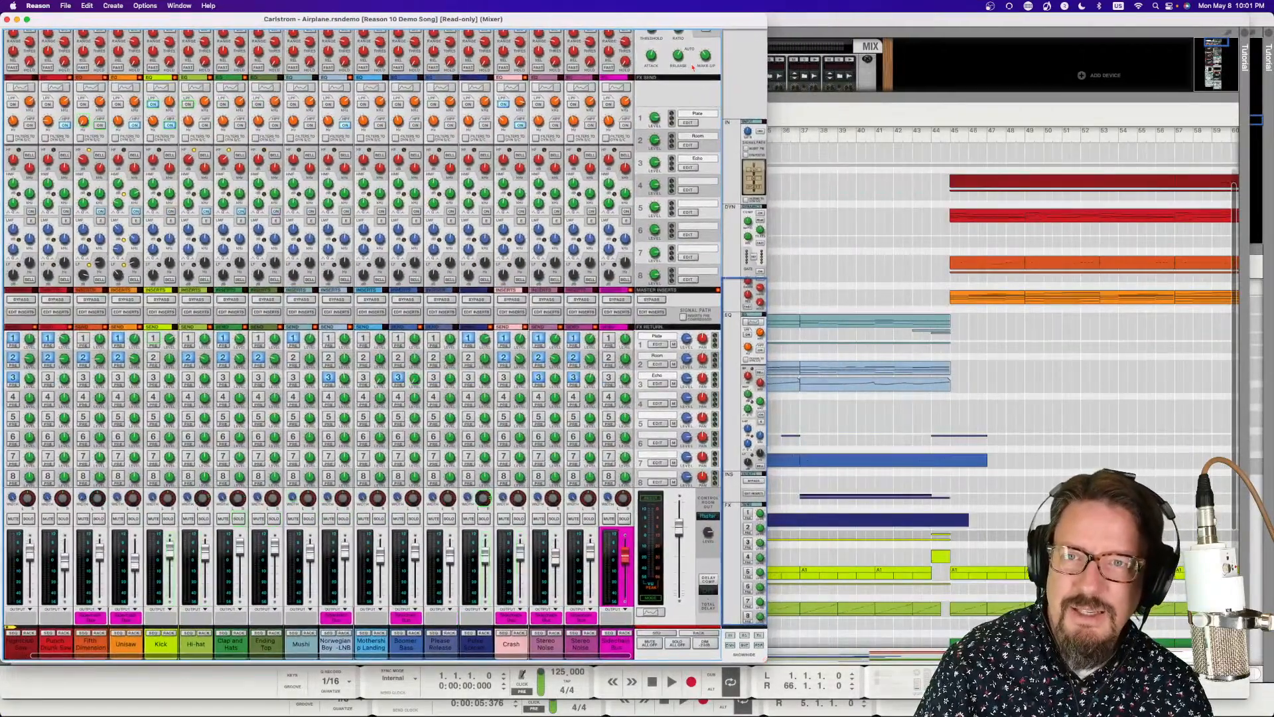
drag(686, 22, 1063, 34)
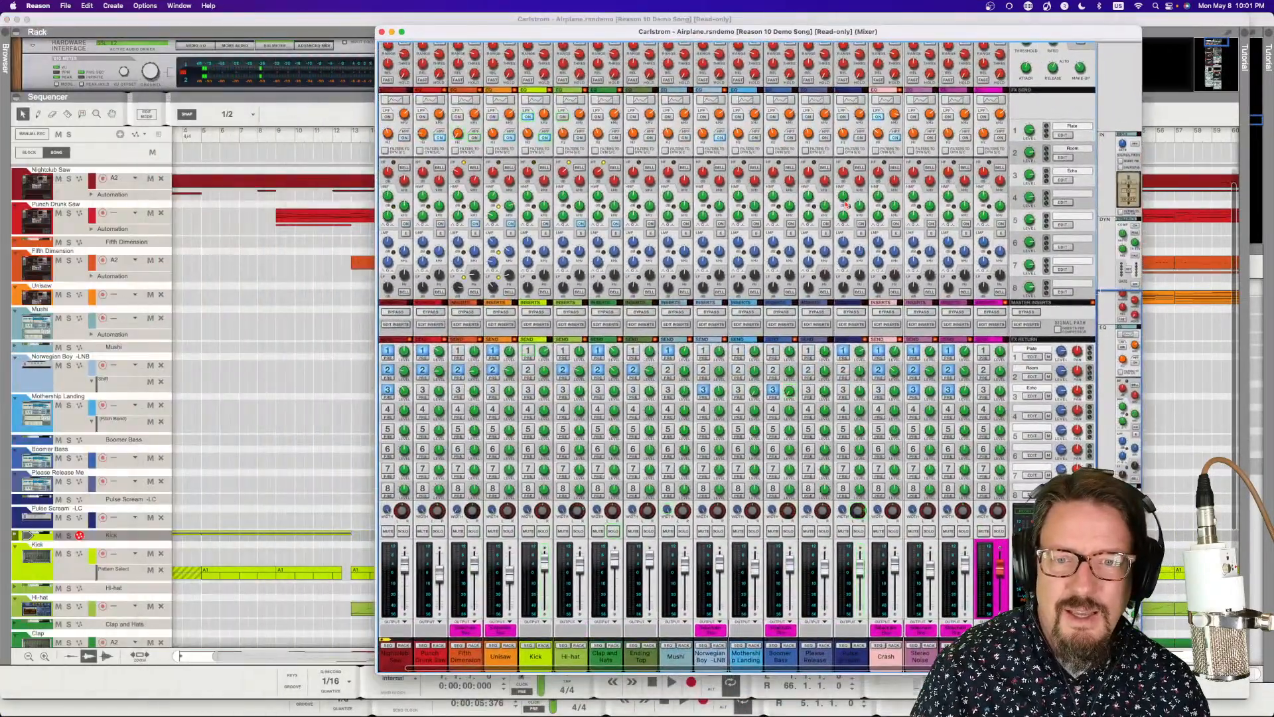
- Look over the detached Mixer, and return to the main window to look through the Sequencer's track list and clips
scroll(846, 204, up, 5)
scroll(848, 226, down, 5)
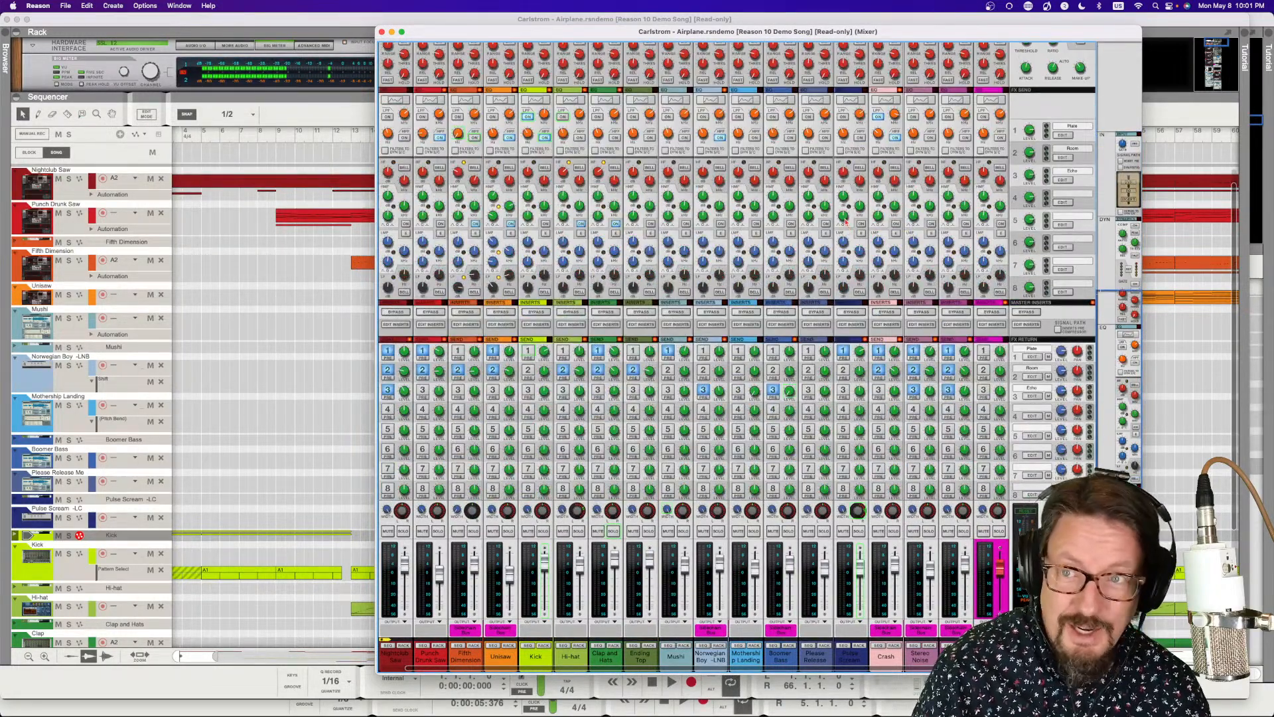
click(279, 25)
scroll(383, 298, down, 5)
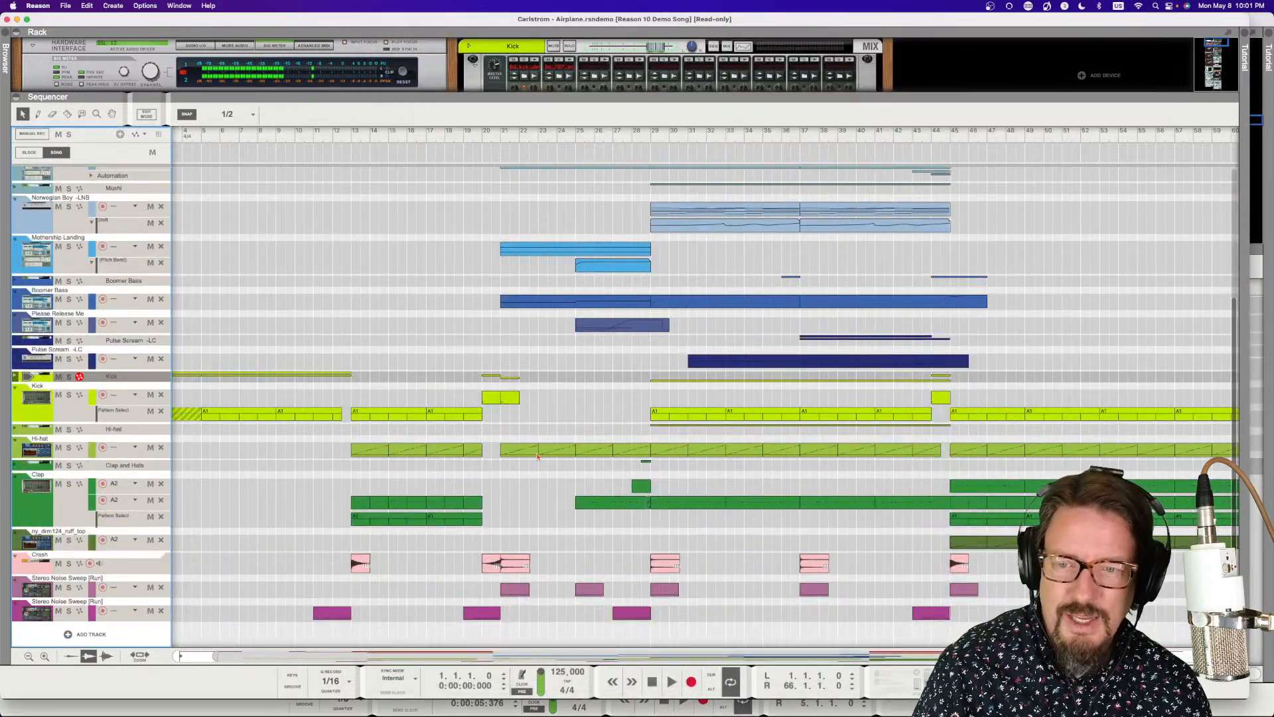
scroll(810, 362, up, 5)
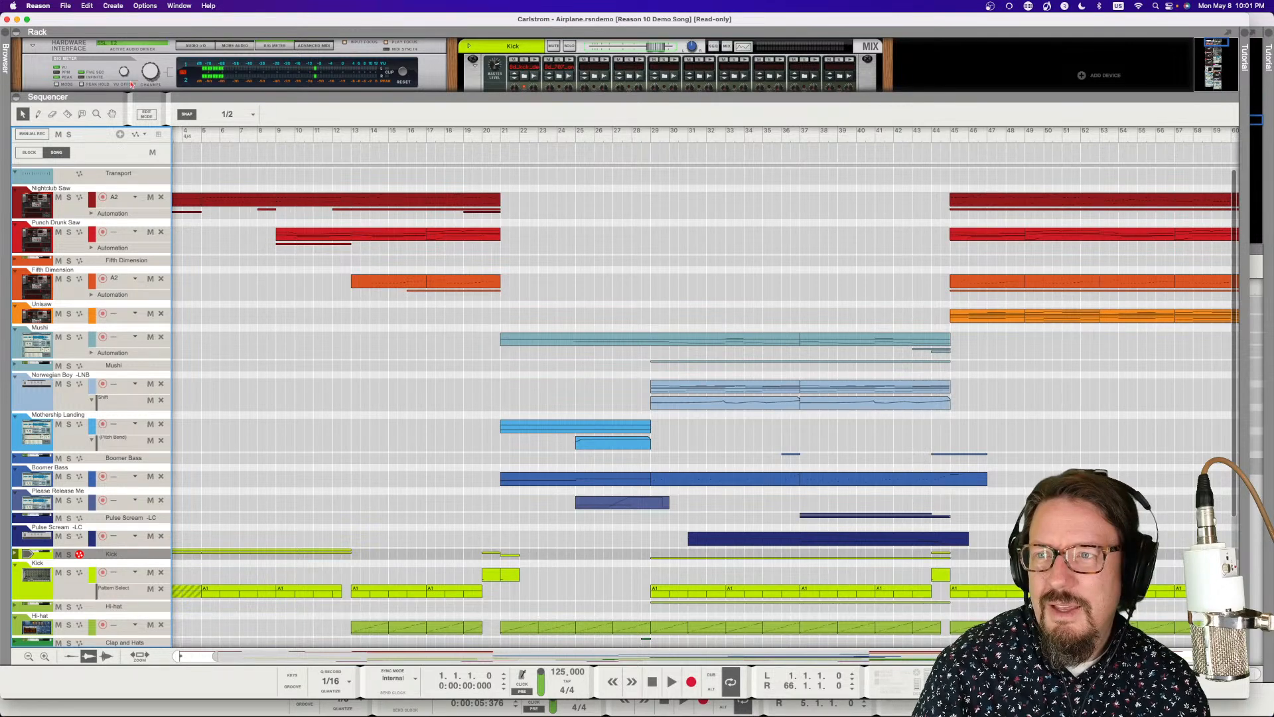
- Switch the main window to the Rack and look through the demo song's devices, returning to the Master Section
key(F6)
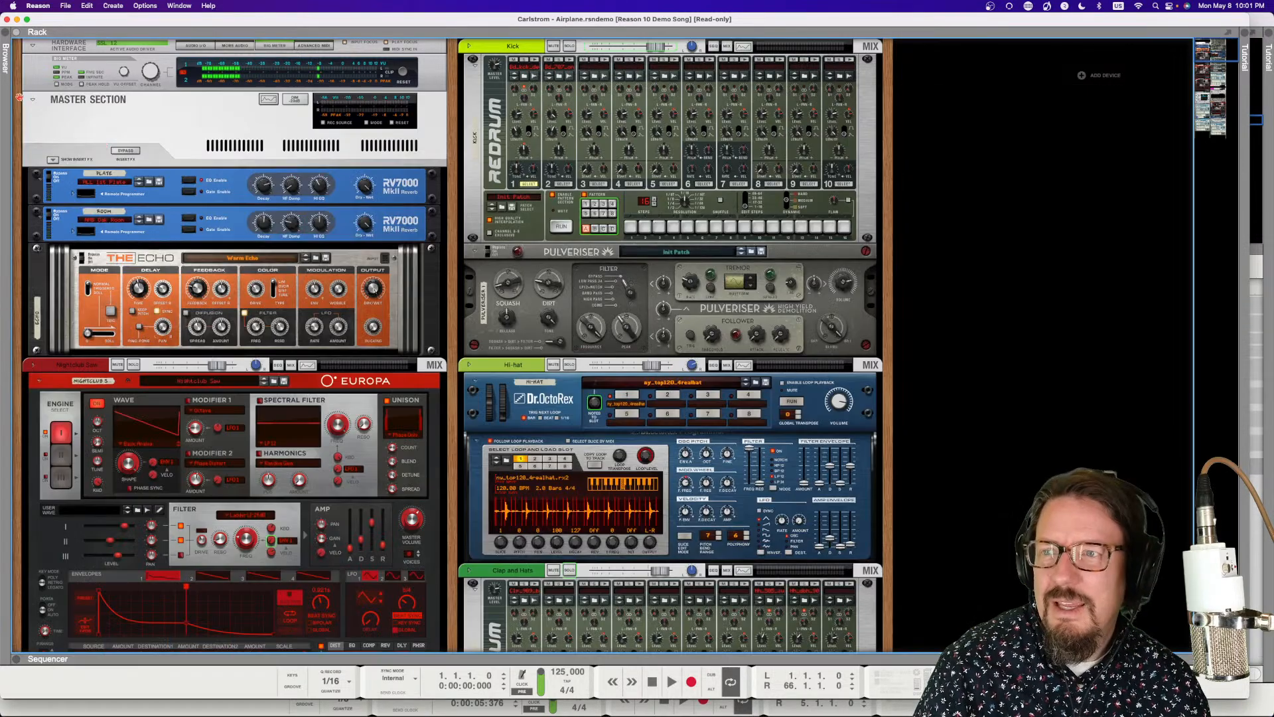
scroll(541, 213, down, 15)
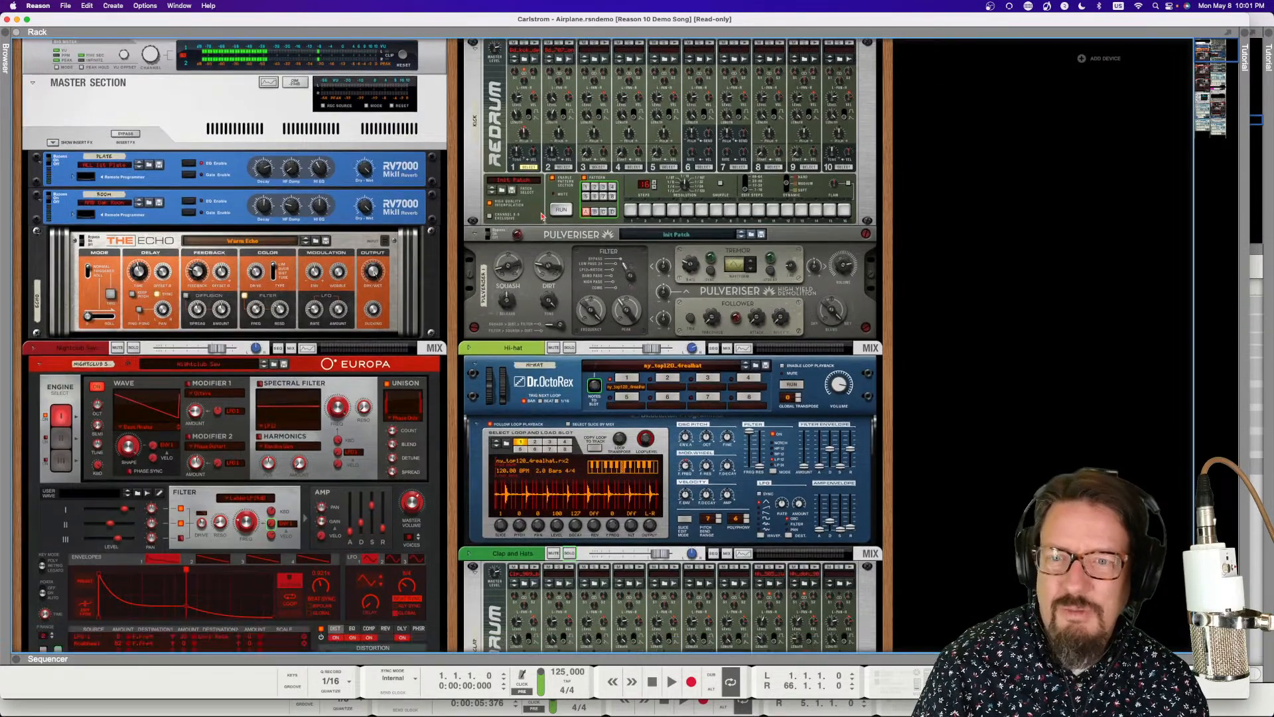
scroll(543, 219, down, 10)
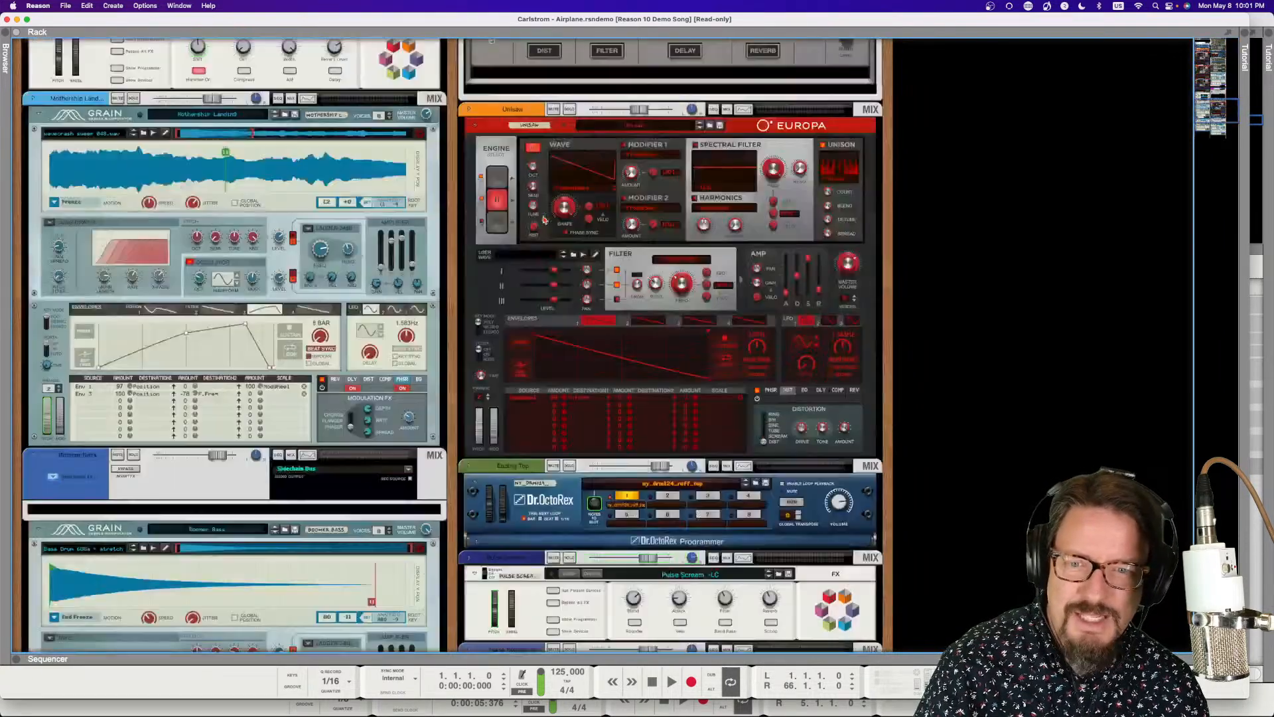
scroll(543, 219, up, 20)
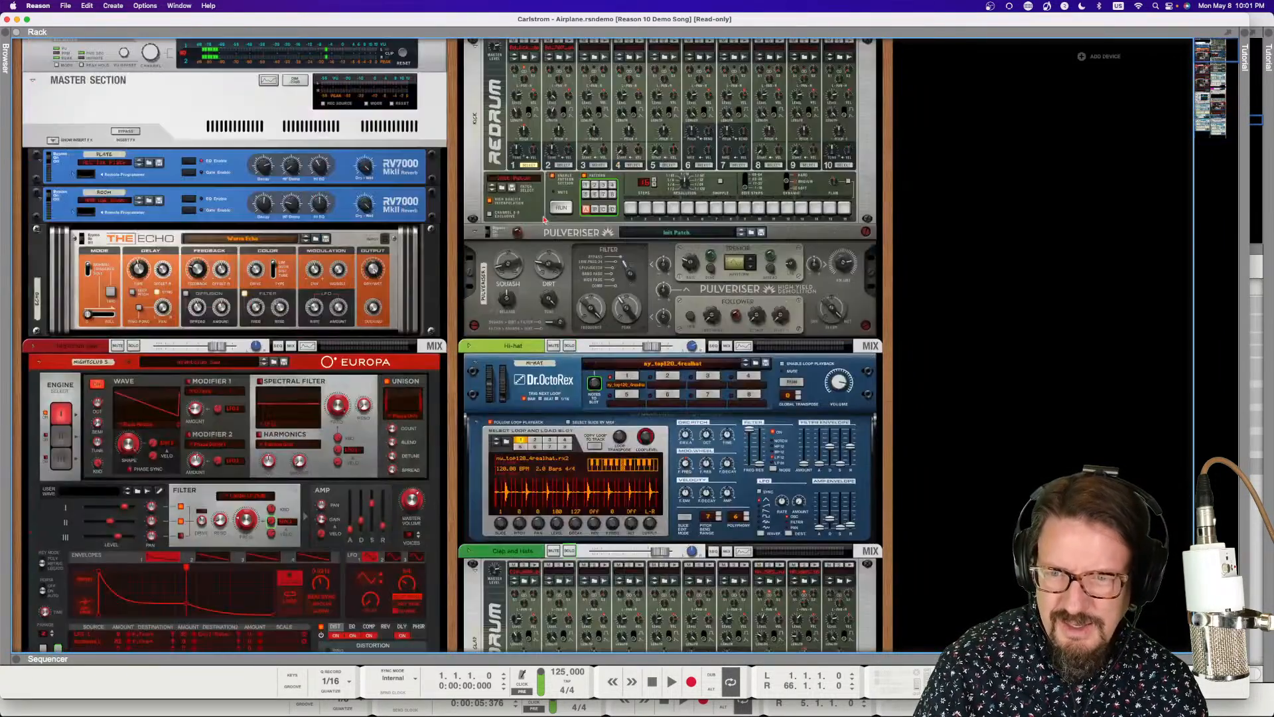
scroll(543, 219, down, 15)
scroll(543, 219, up, 15)
- Add a Beat Map player to the empty third column of the rack
click(1100, 76)
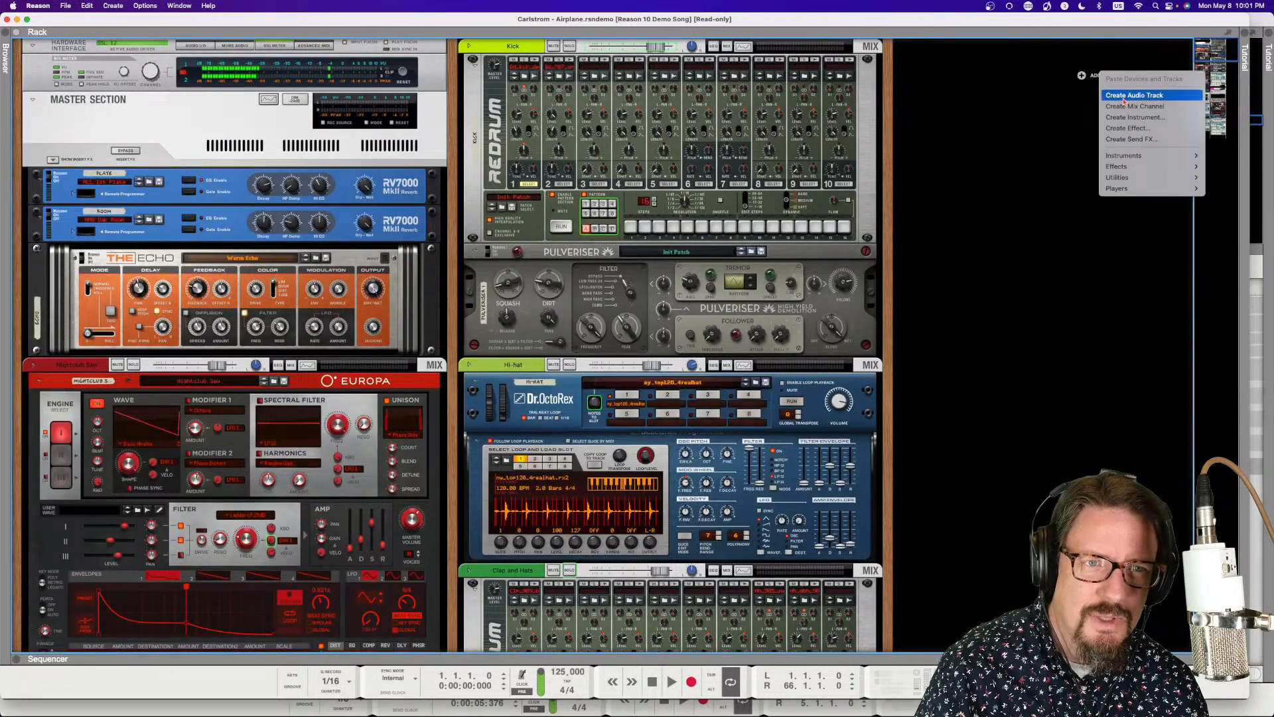
mouse_move(1120, 157)
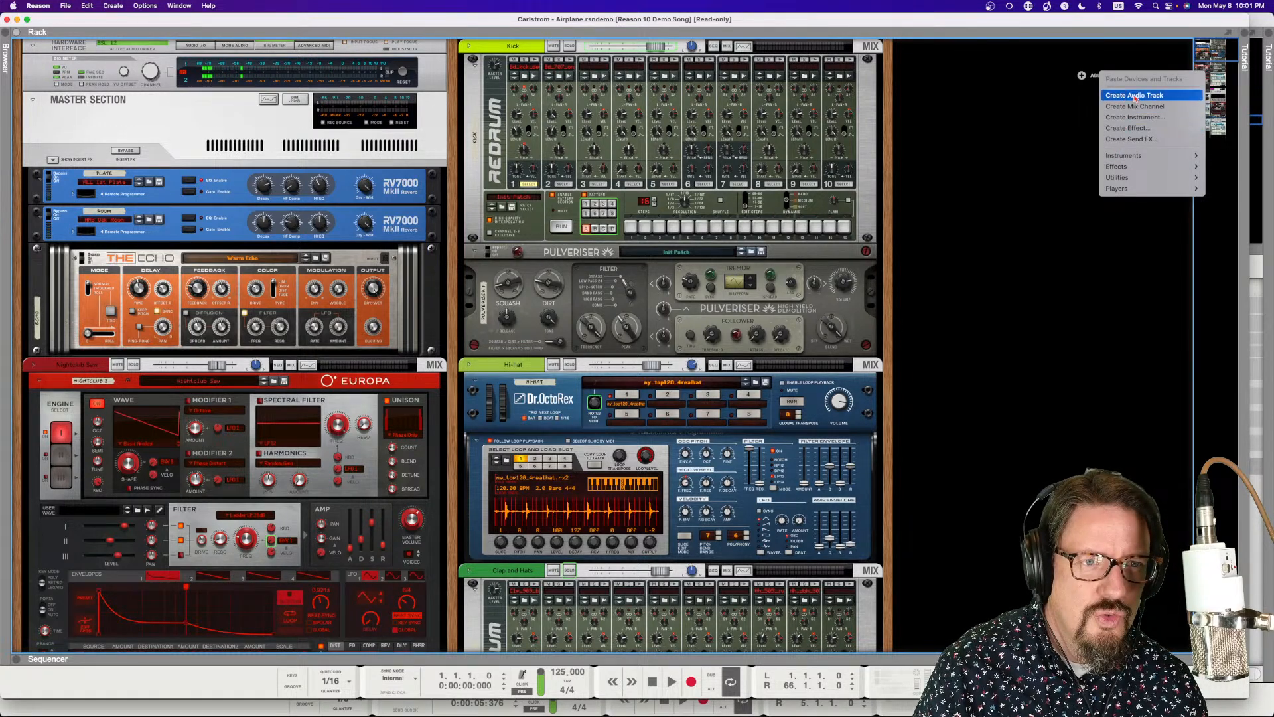
mouse_move(1127, 189)
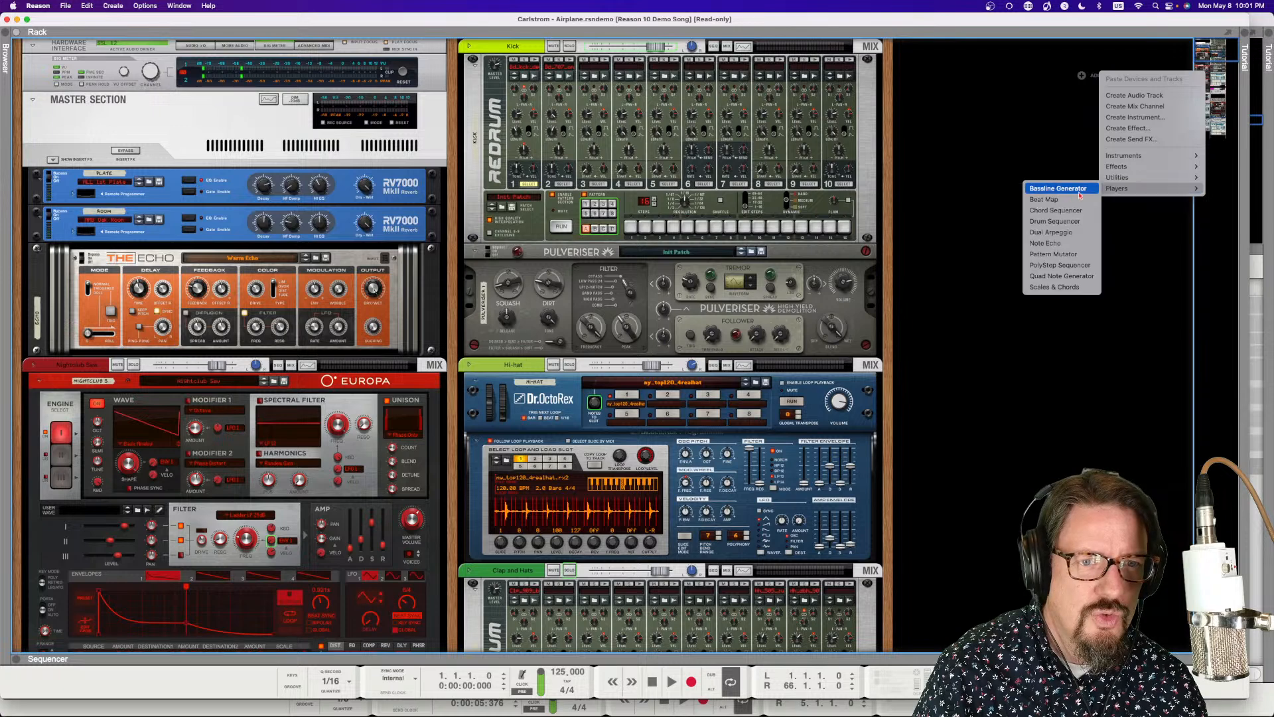
click(1065, 199)
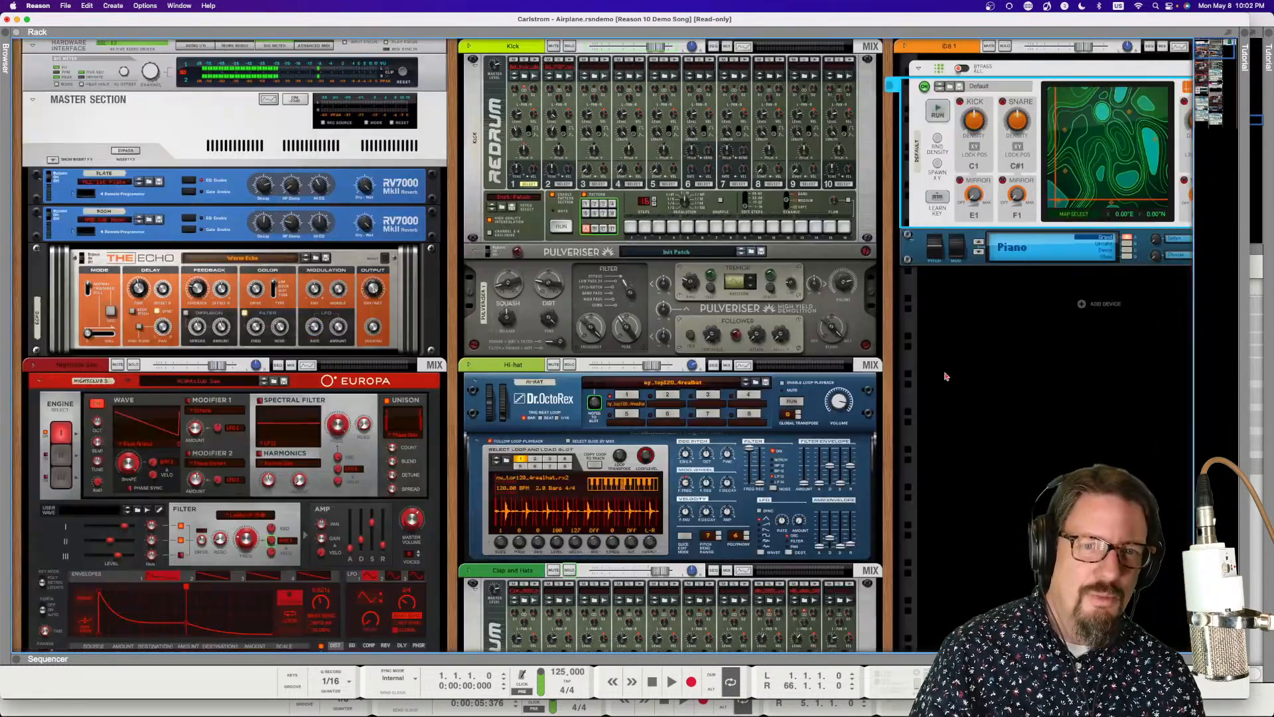
- Examine the devices down all the rack columns, including Dual Arpeggio, Synchronous and Grain, and return to the Master Section
scroll(900, 369, left, 3)
scroll(900, 369, down, 15)
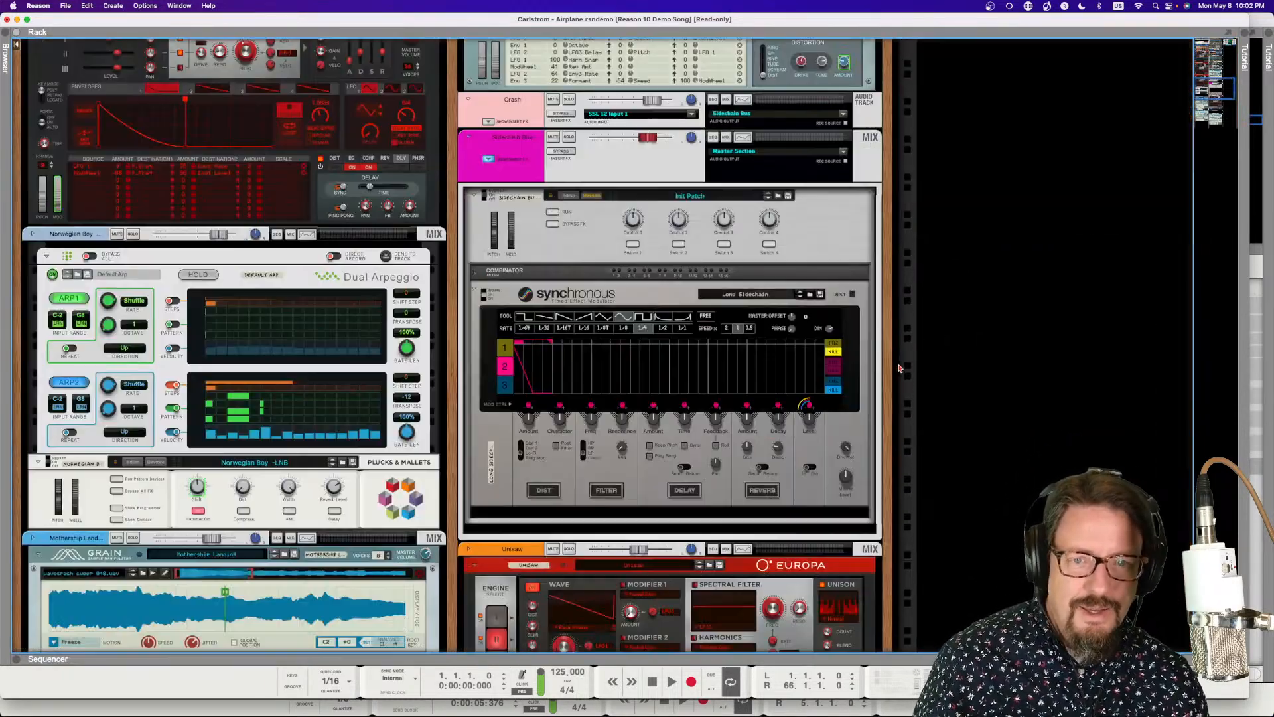
scroll(900, 369, down, 10)
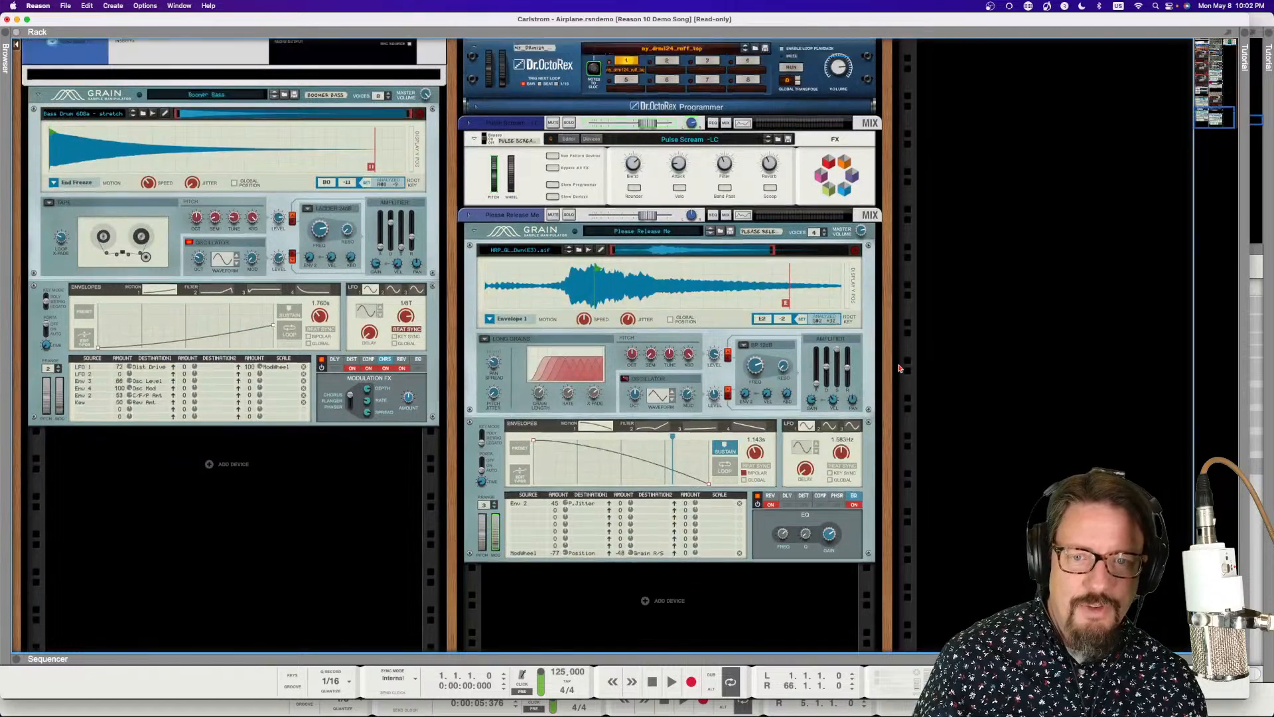
scroll(901, 369, down, 5)
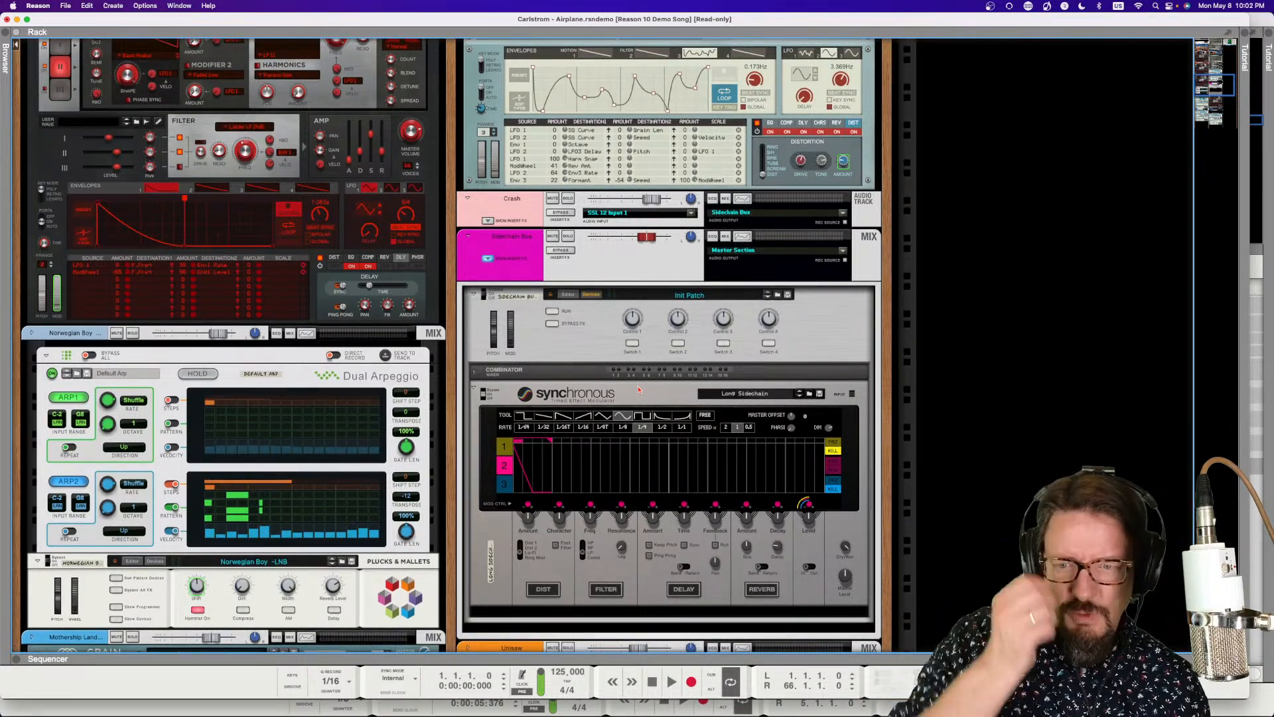
scroll(638, 390, up, 1)
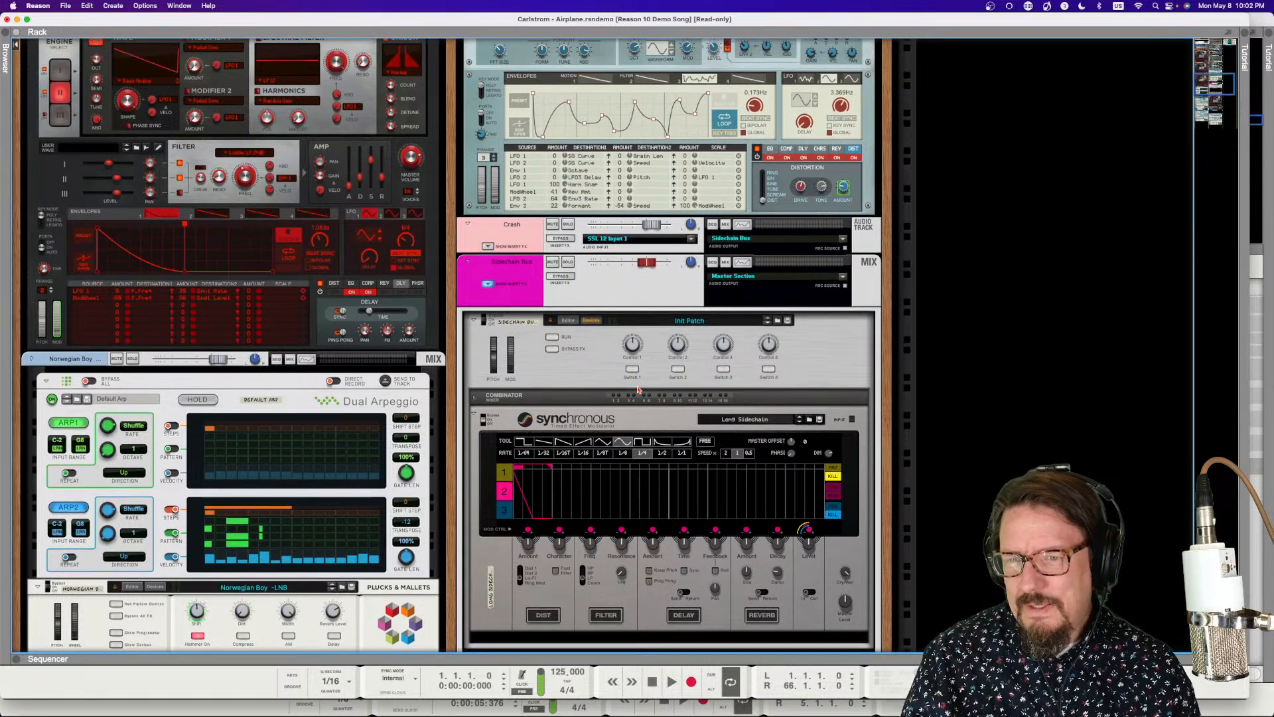
scroll(610, 384, up, 10)
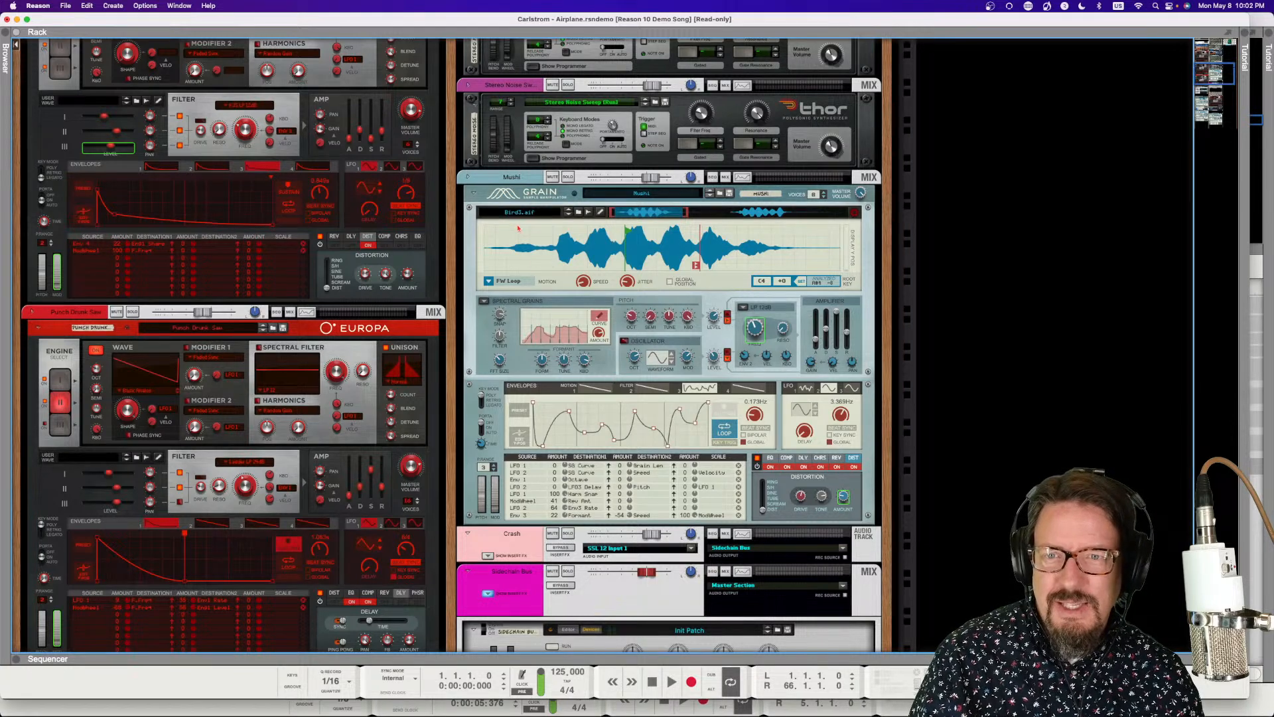
scroll(553, 199, up, 10)
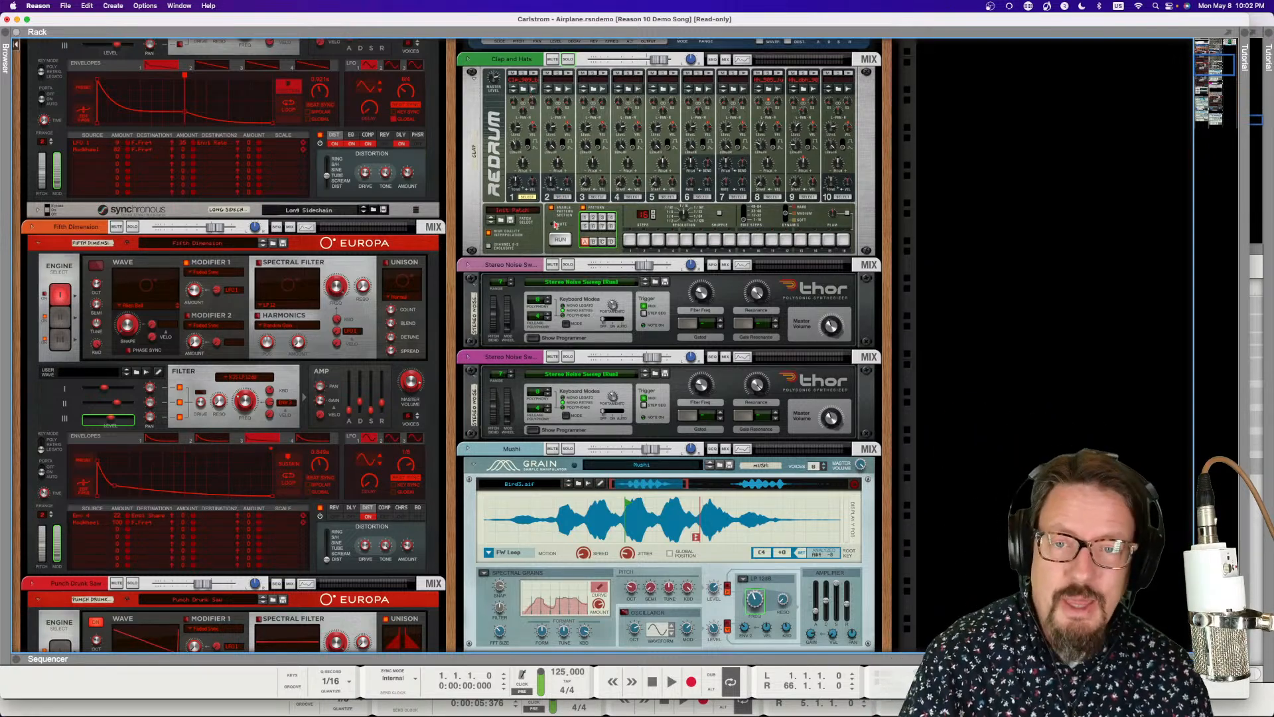
scroll(451, 244, down, 20)
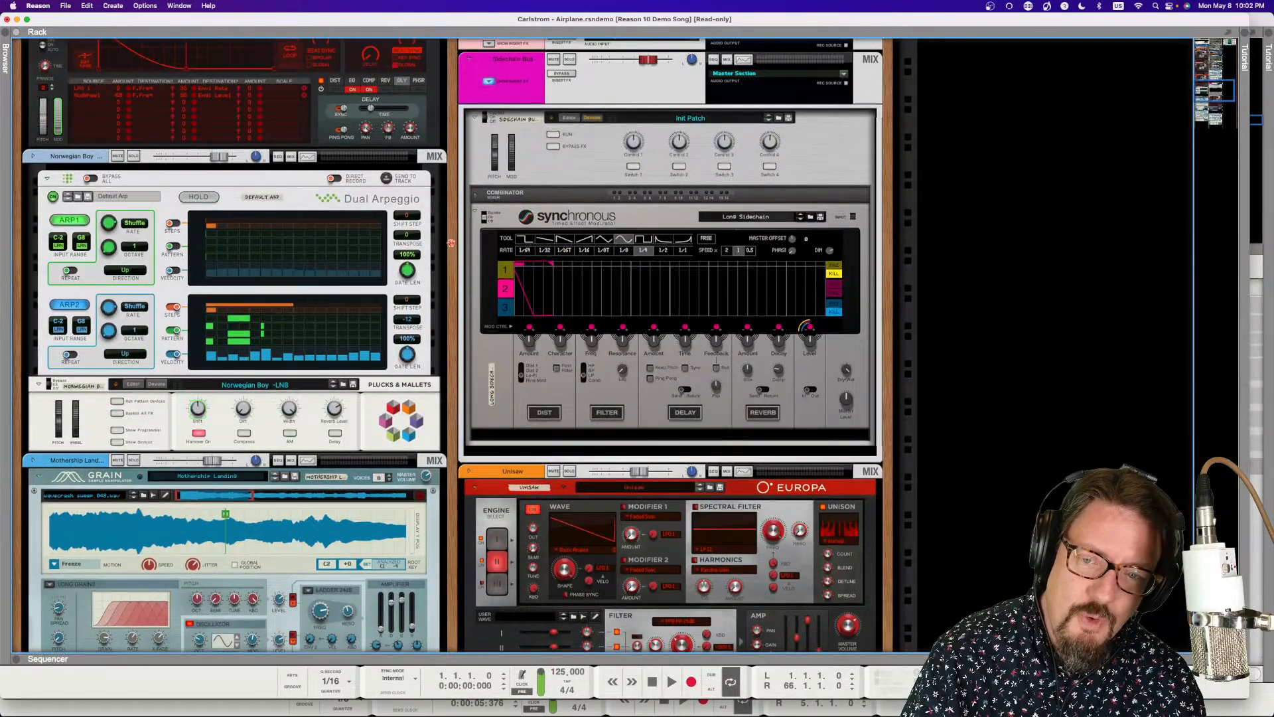
scroll(451, 244, down, 6)
scroll(451, 244, down, 2)
scroll(451, 243, down, 6)
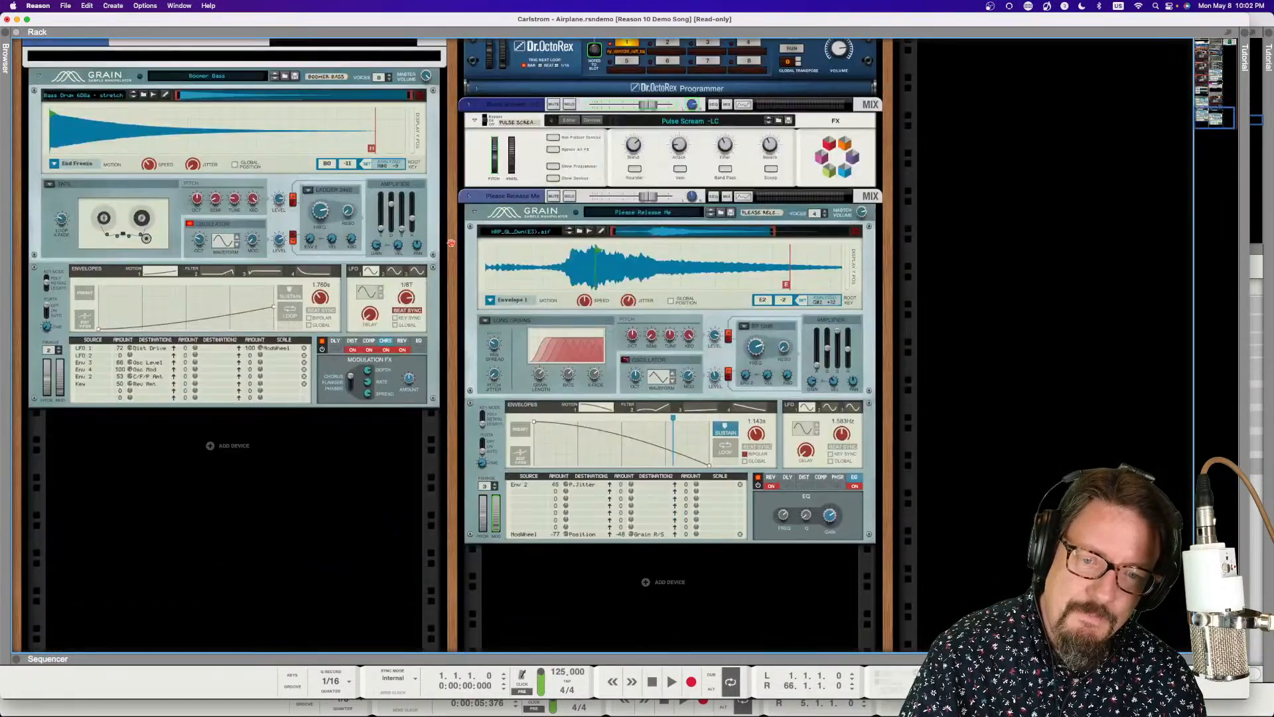
scroll(451, 243, up, 6)
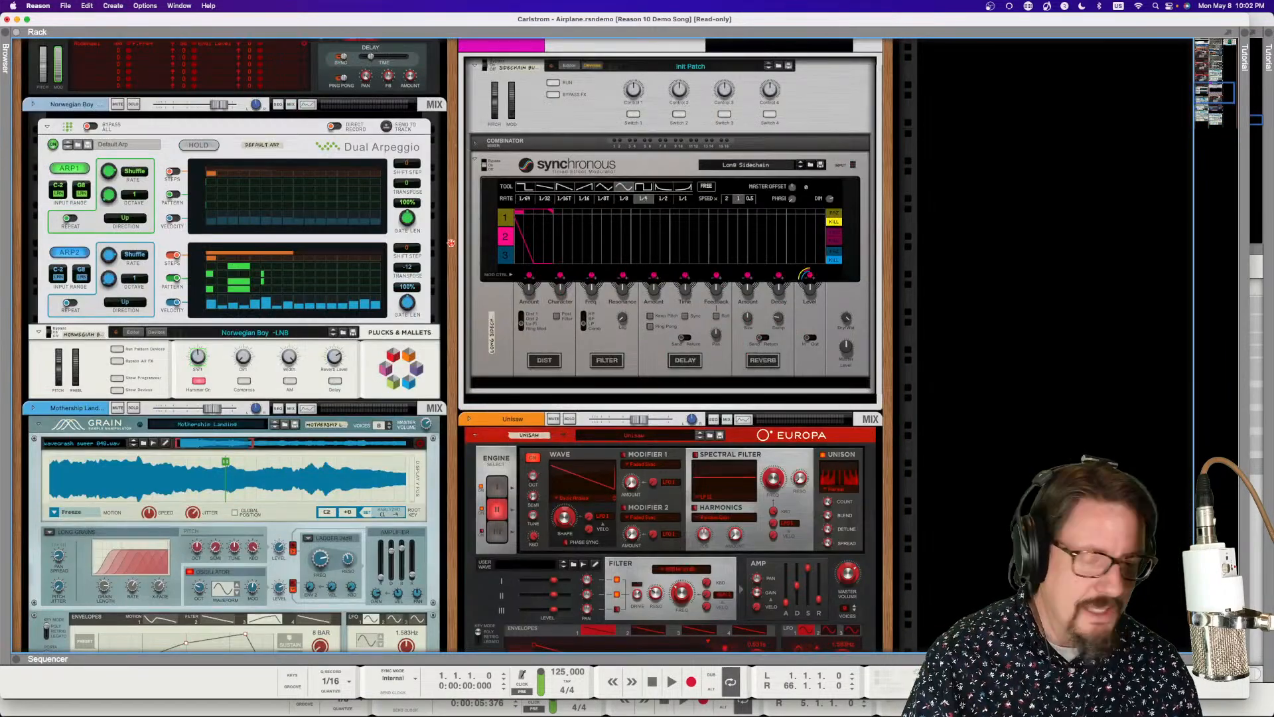
scroll(451, 243, right, 8)
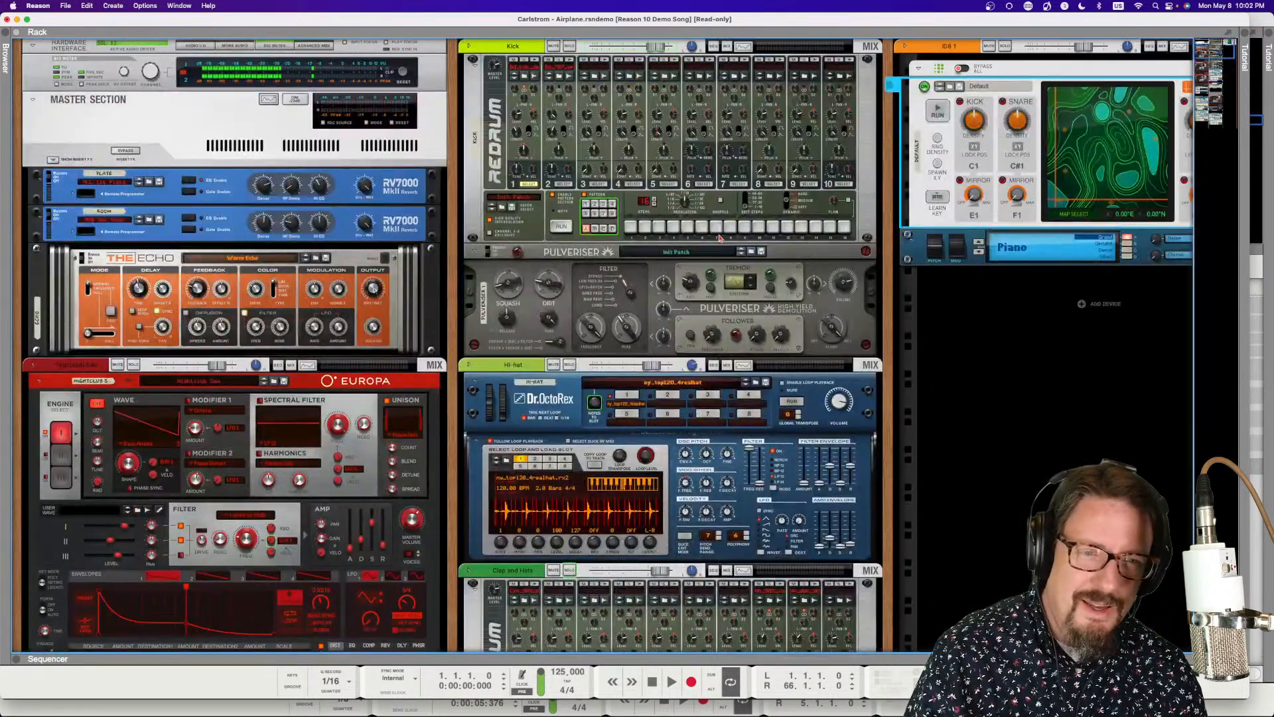
scroll(714, 238, left, 3)
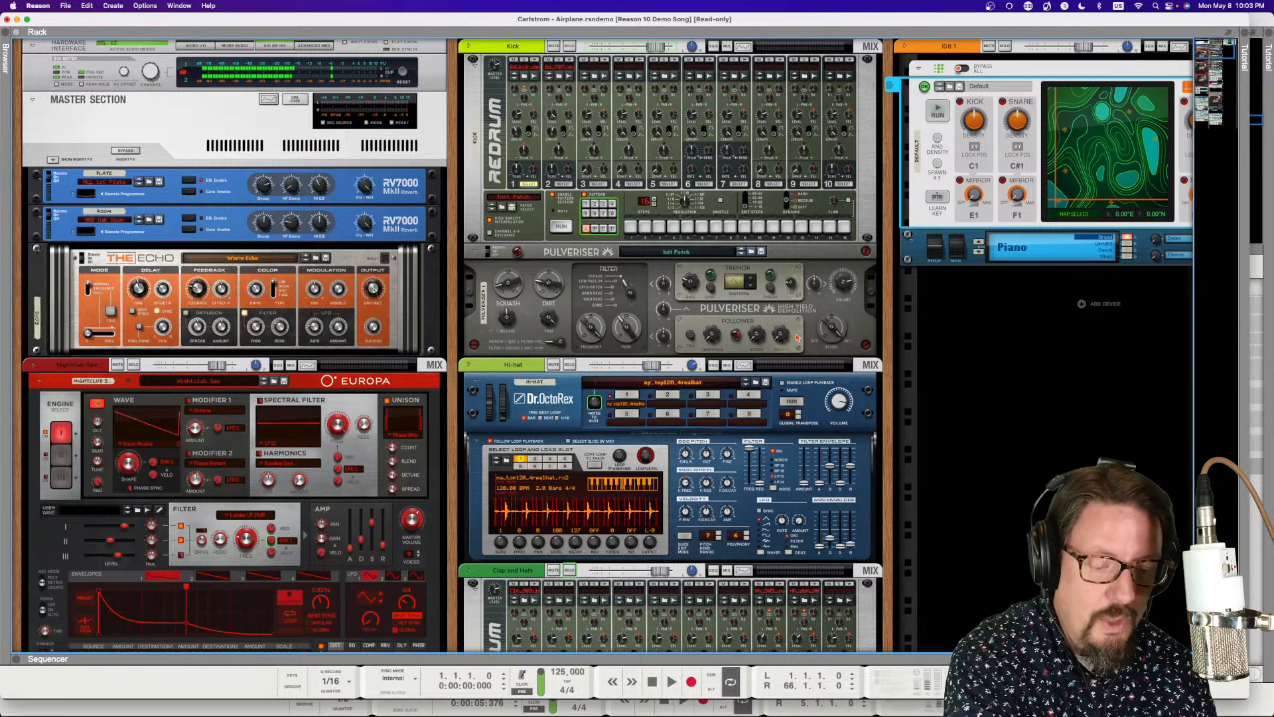
- Bring the demo song's detached Mixer window in front of the Rack
key(F5)
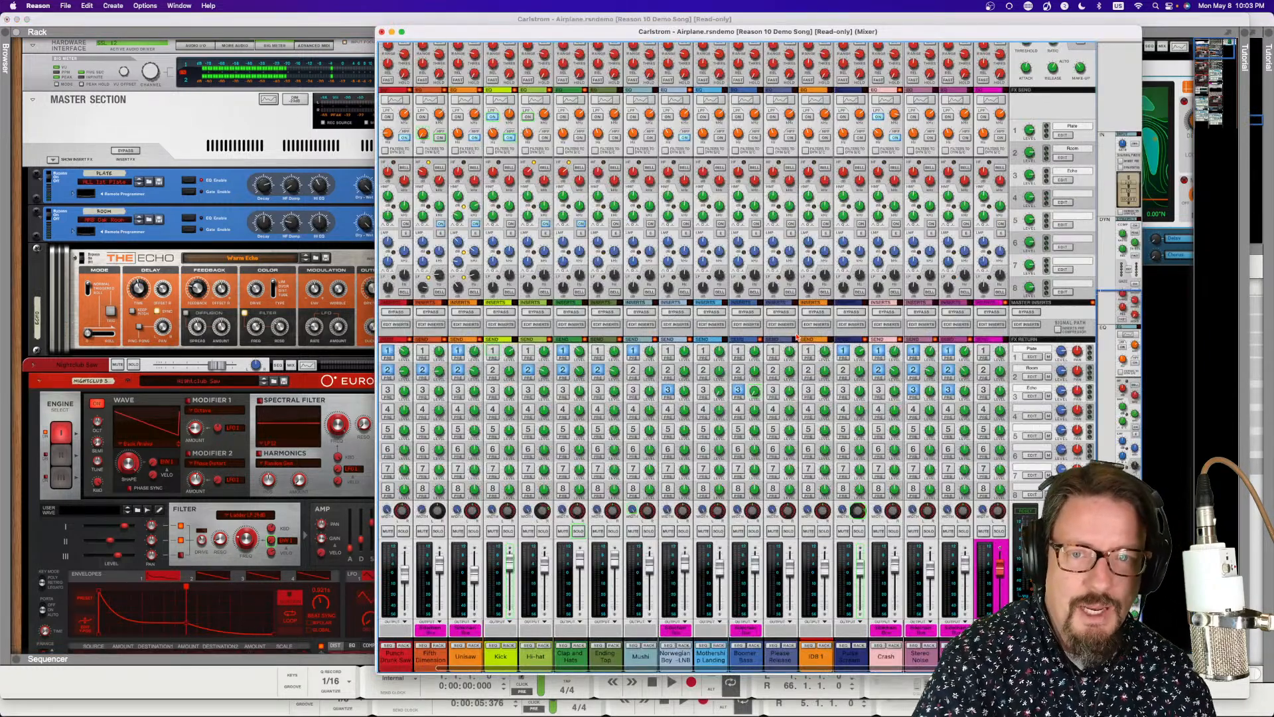
scroll(829, 319, up, 5)
scroll(829, 317, down, 5)
scroll(830, 317, up, 5)
scroll(830, 317, down, 5)
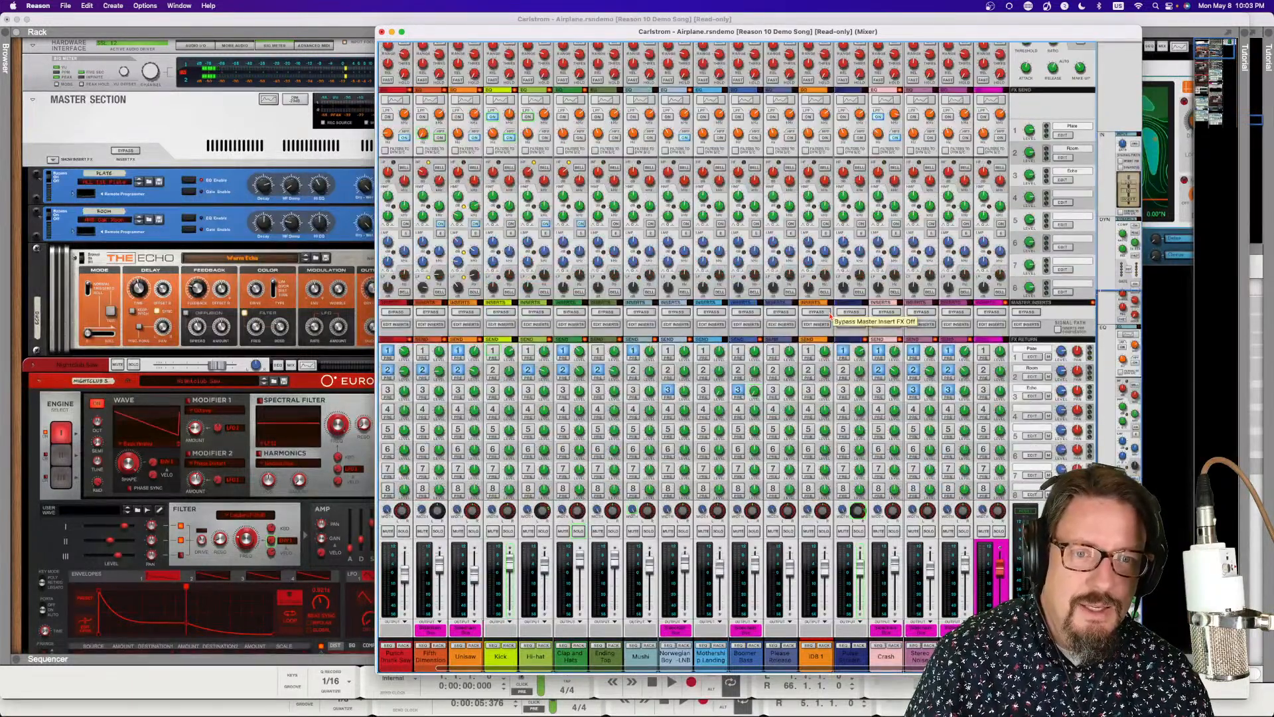
scroll(832, 317, up, 5)
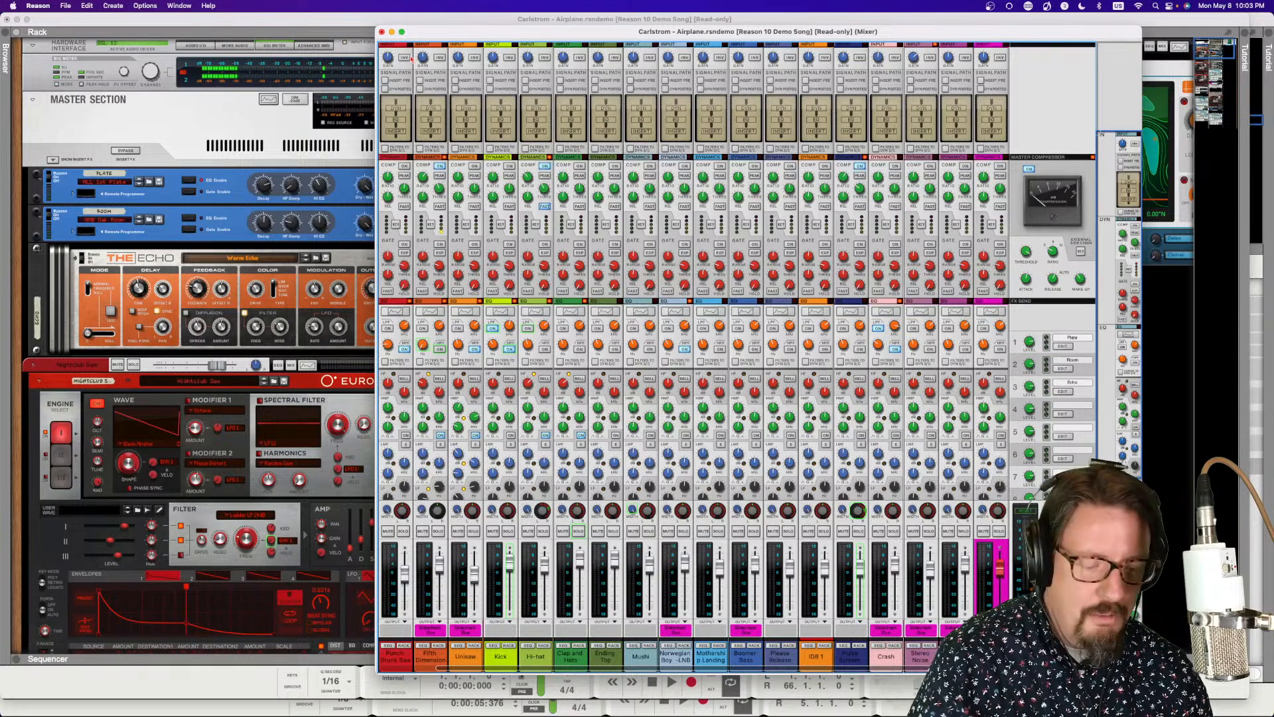
- Close the demo song's detached Mixer window and return to the demo song's Rack window
key(super+w)
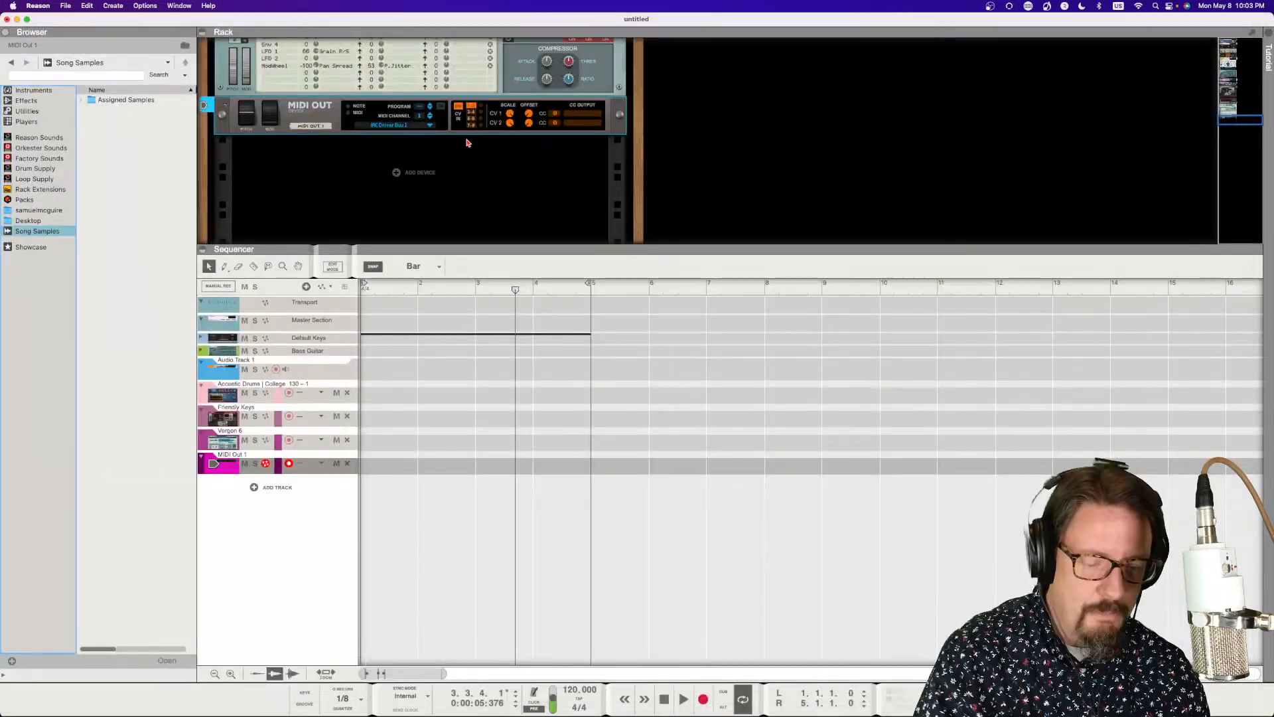
key(F5)
key(super+grave)
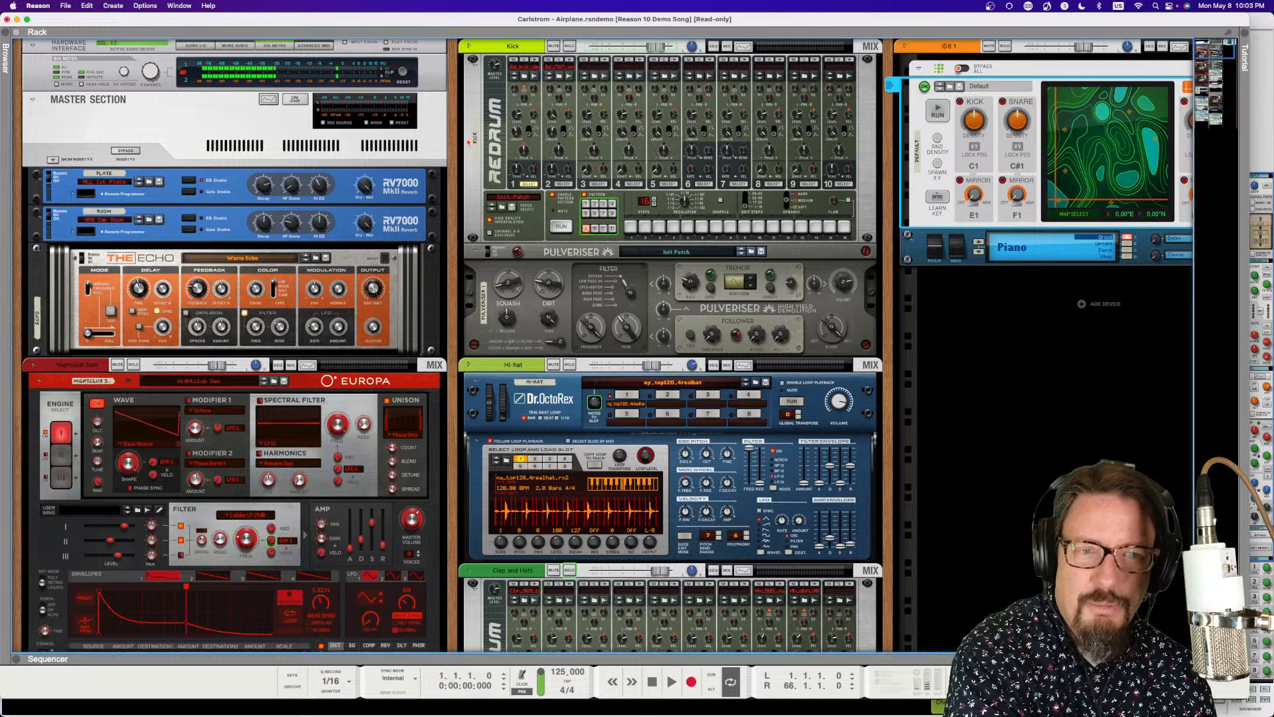
- Look down the rack to its last Grain devices, return to the Master Section, and view the full Beat Map column
scroll(543, 151, down, 20)
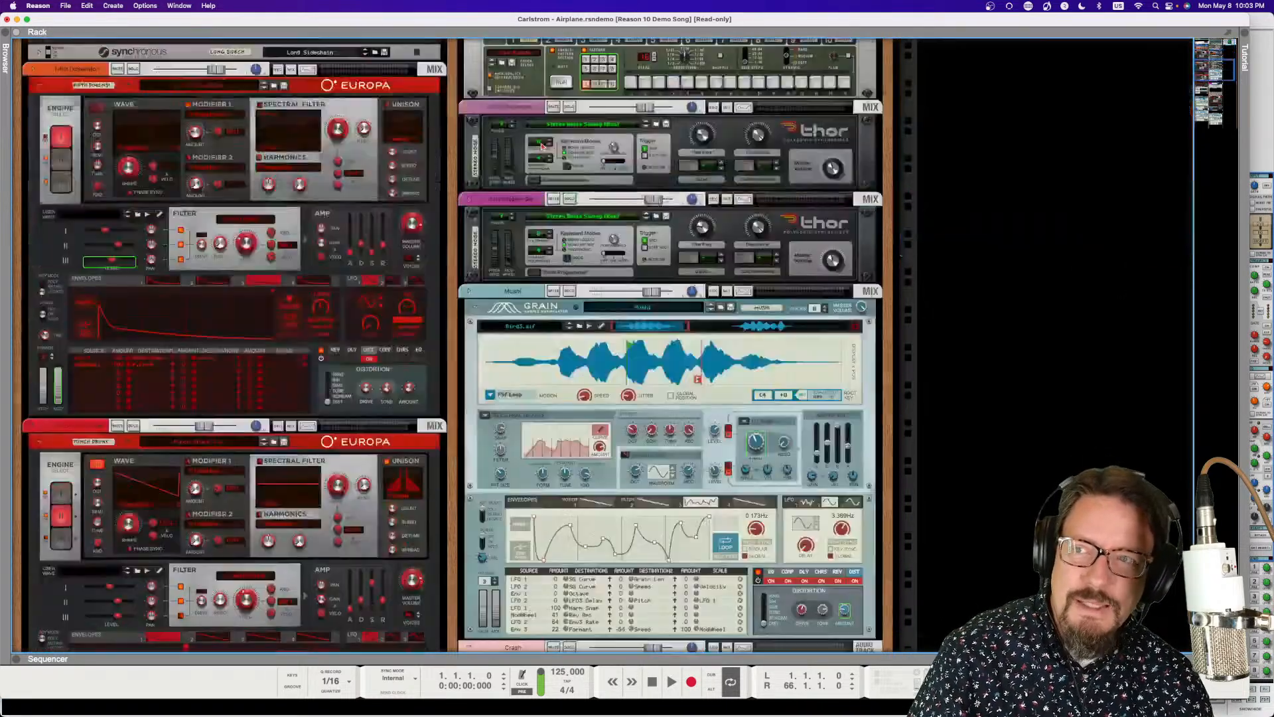
scroll(543, 146, down, 6)
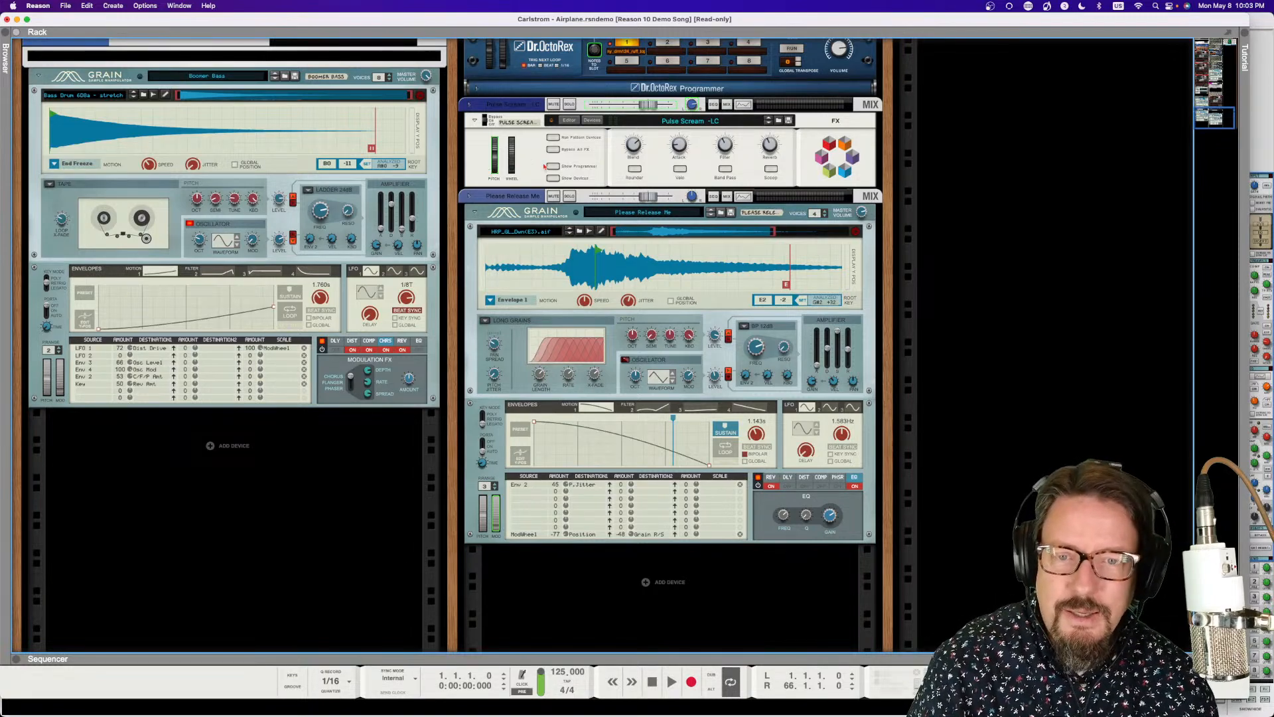
scroll(531, 172, up, 20)
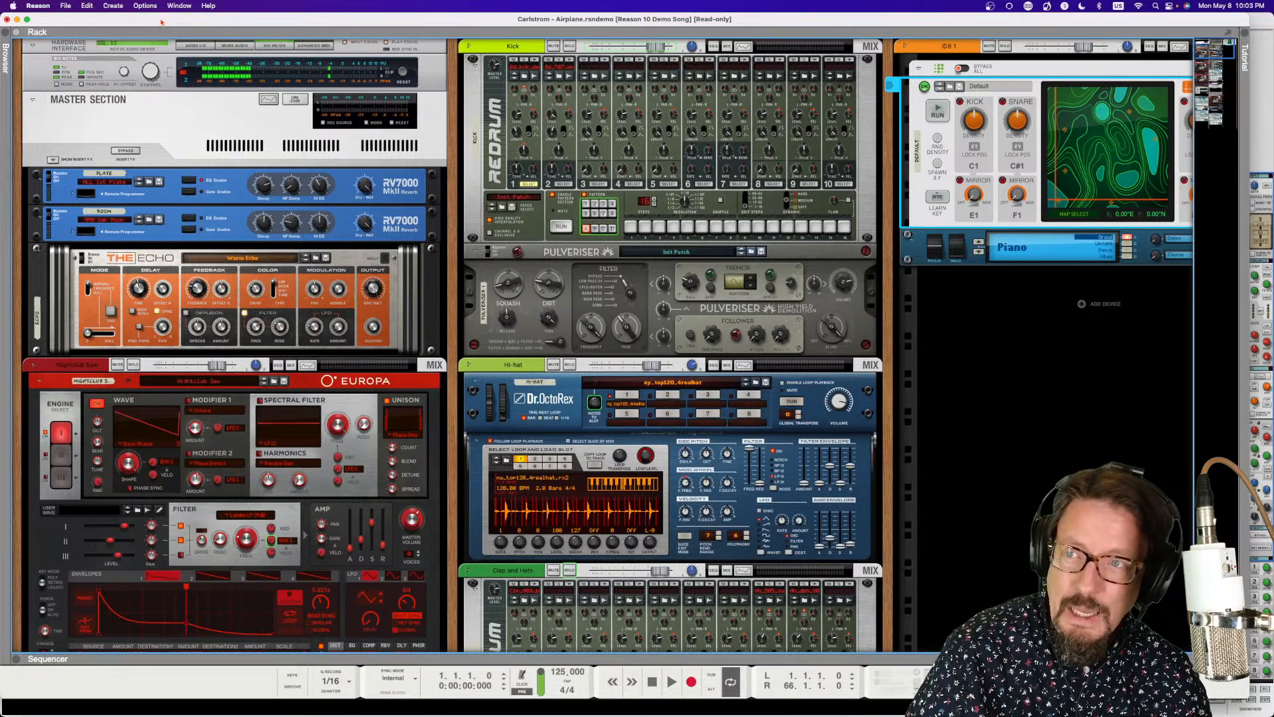
scroll(468, 205, right, 5)
scroll(589, 256, left, 5)
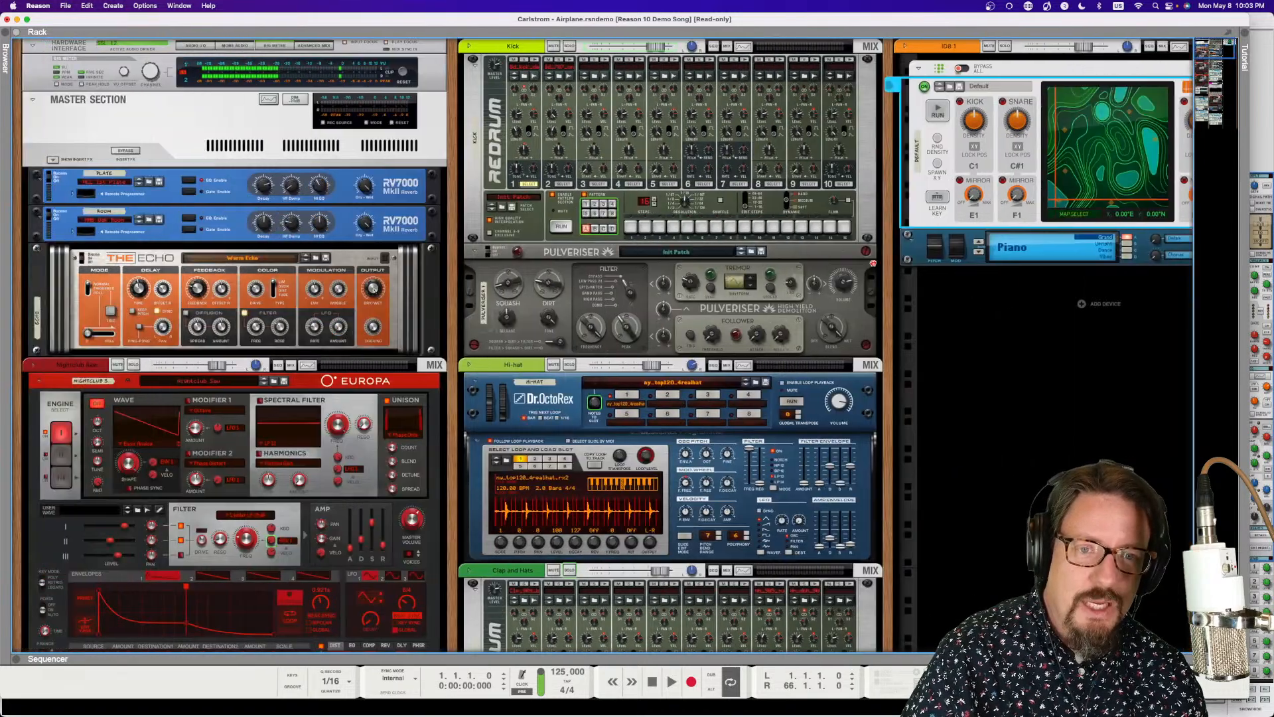
scroll(589, 255, right, 5)
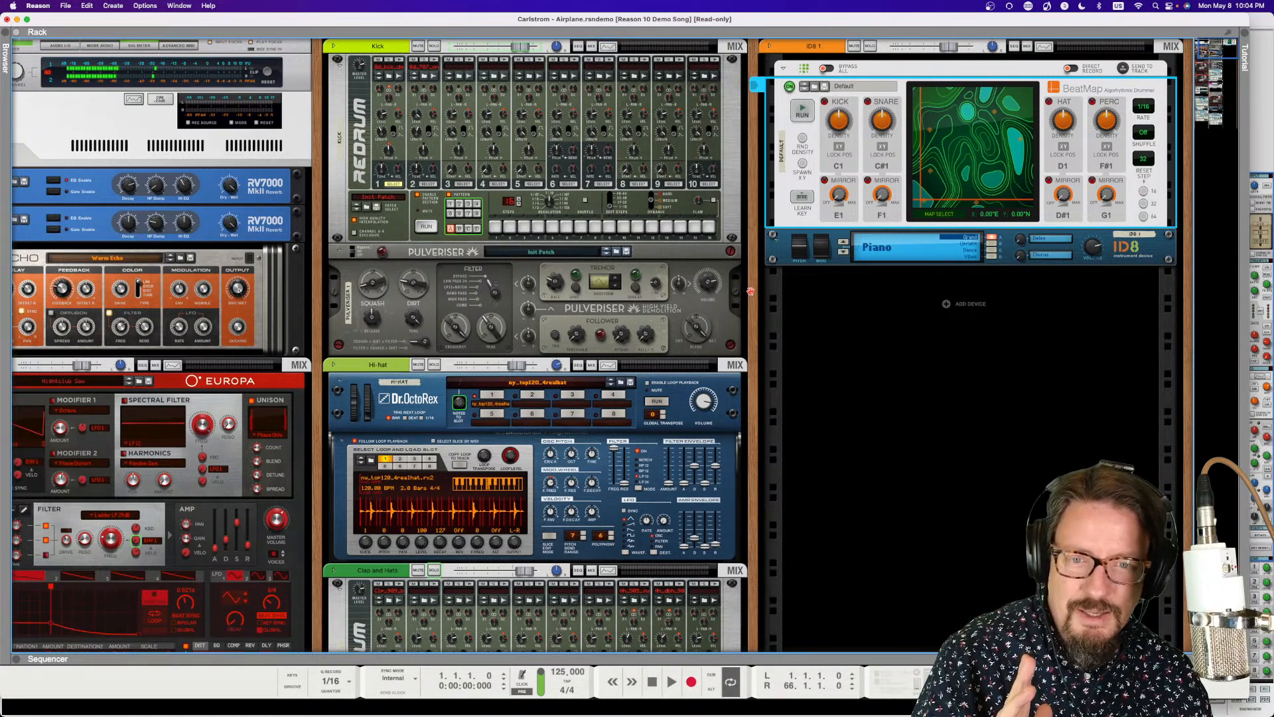
scroll(721, 316, left, 5)
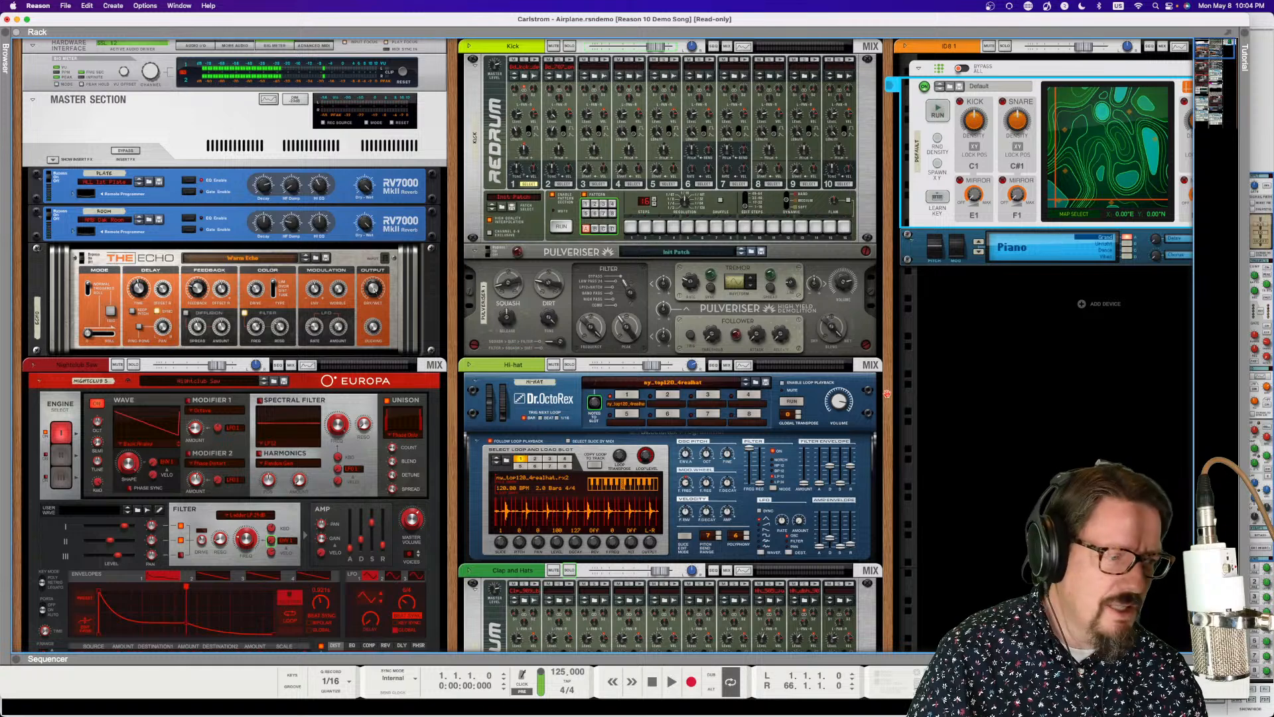
scroll(887, 388, right, 3)
scroll(687, 396, left, 3)
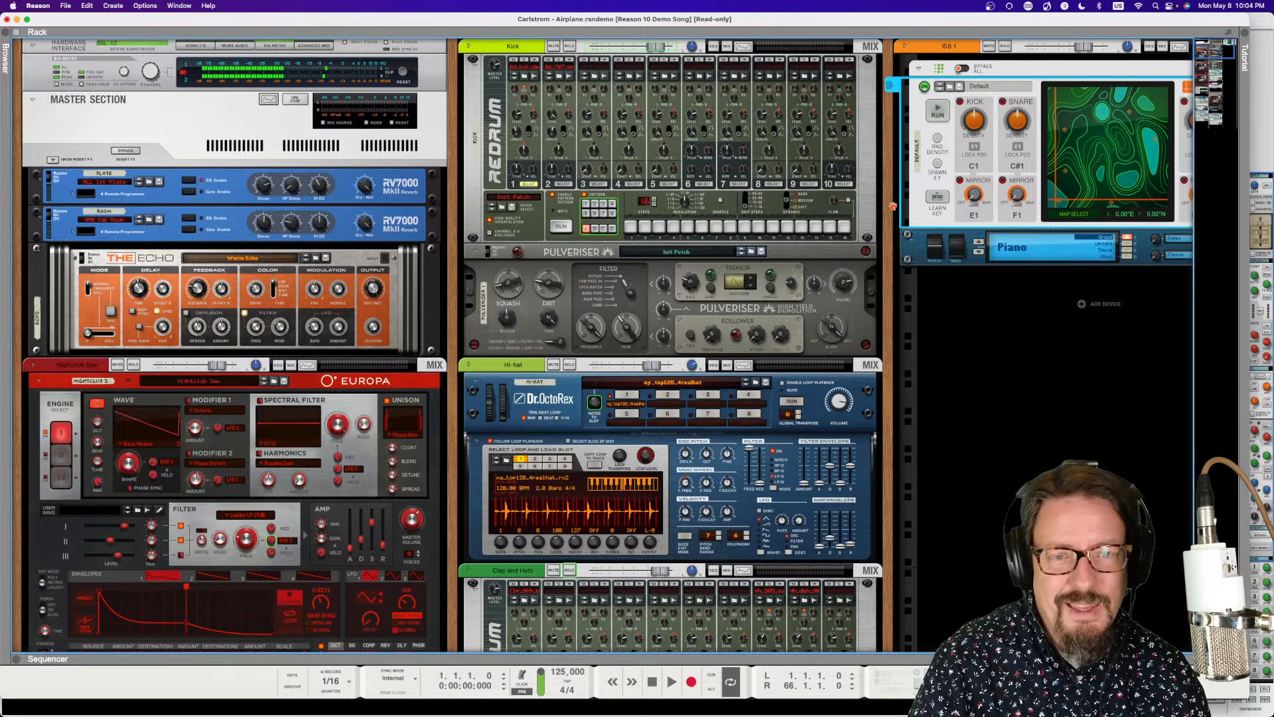
- Reopen the detached Mixer to view its channel strips, and close it again to return to the demo song's Rack
key(F5)
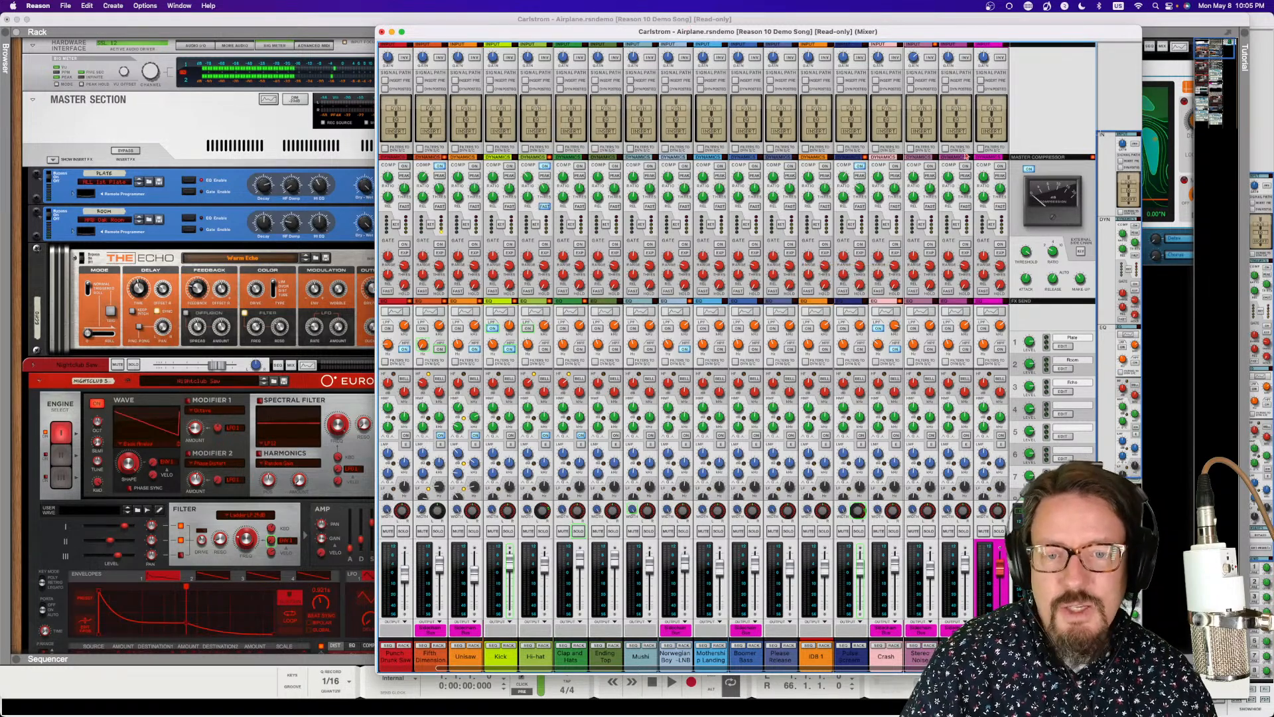
scroll(839, 223, down, 6)
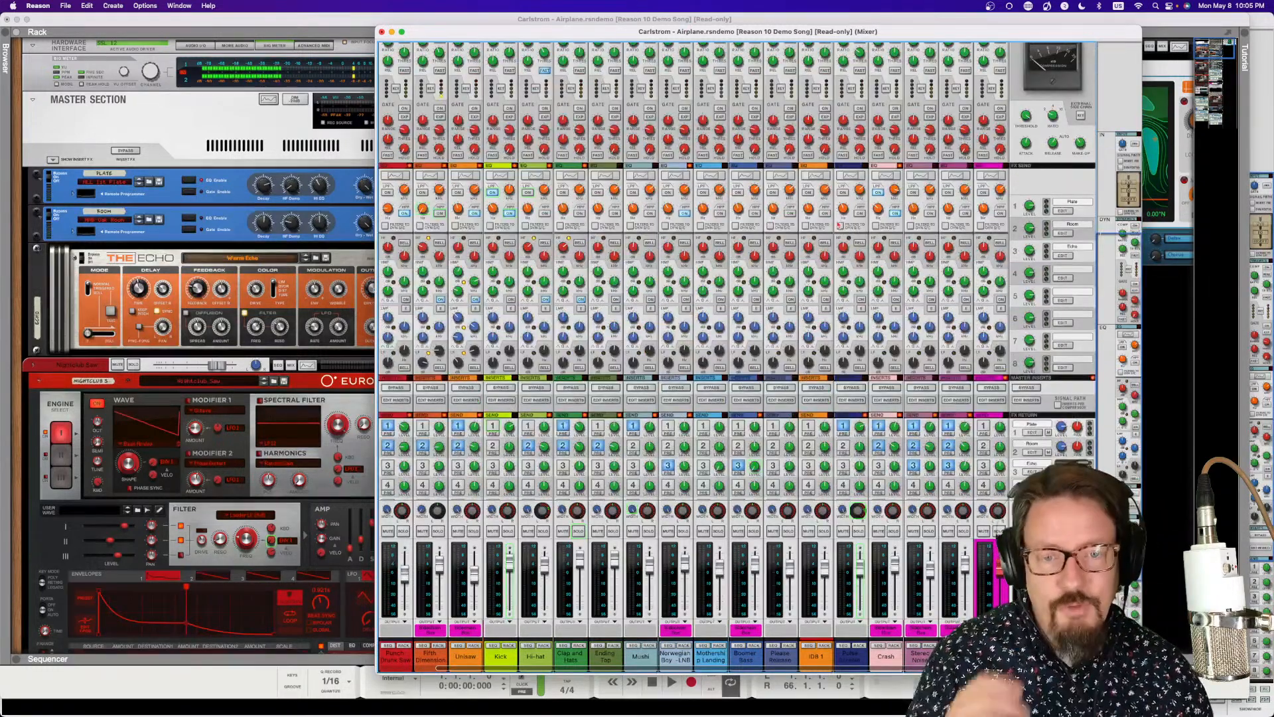
scroll(842, 223, up, 6)
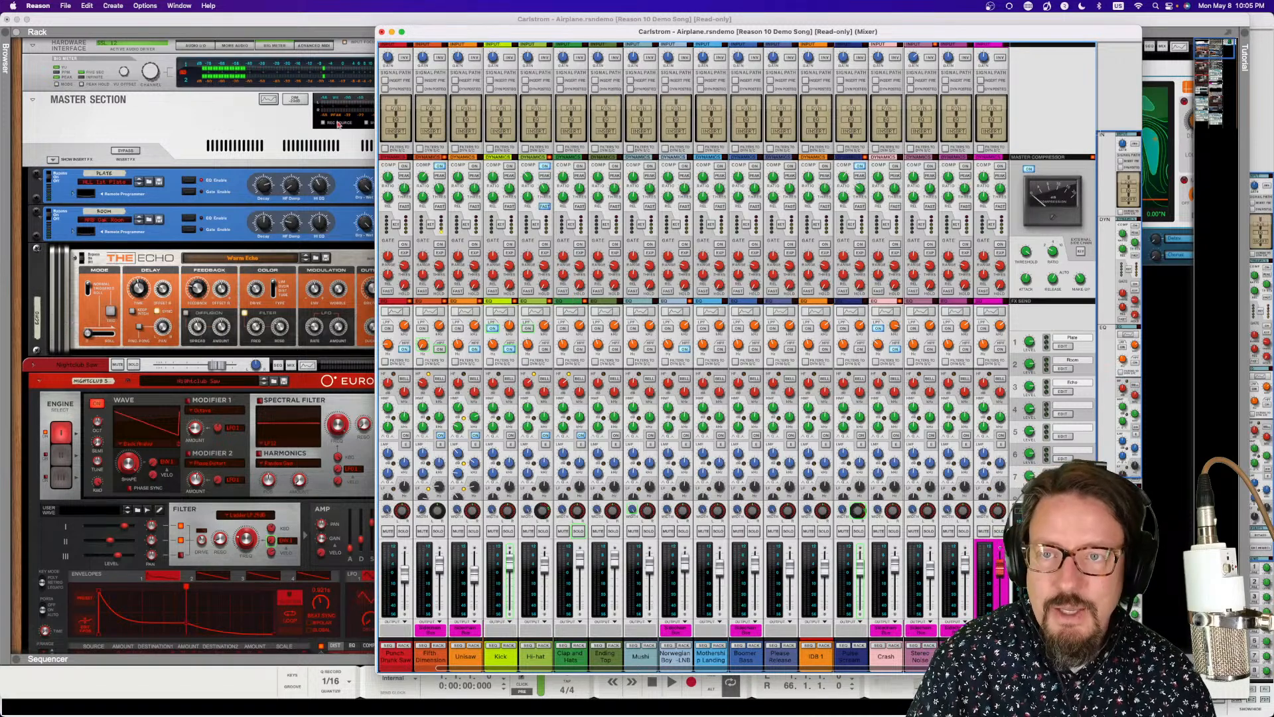
click(381, 32)
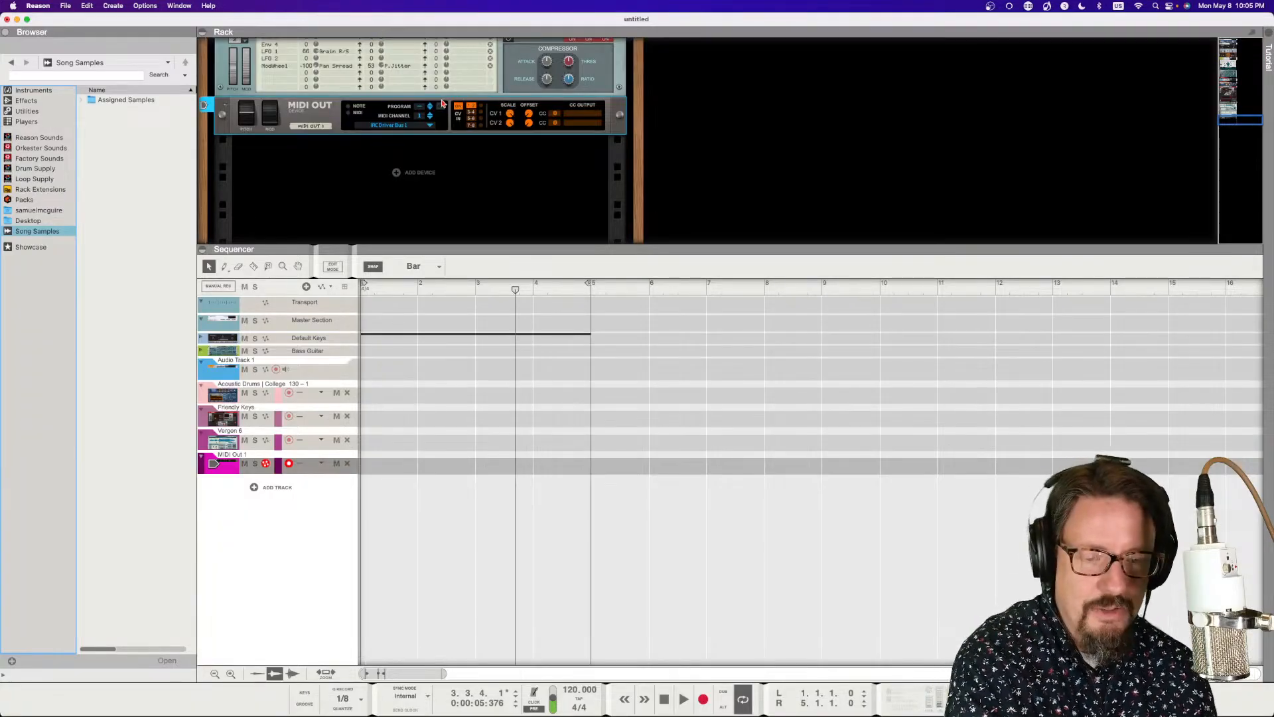
key(super+grave)
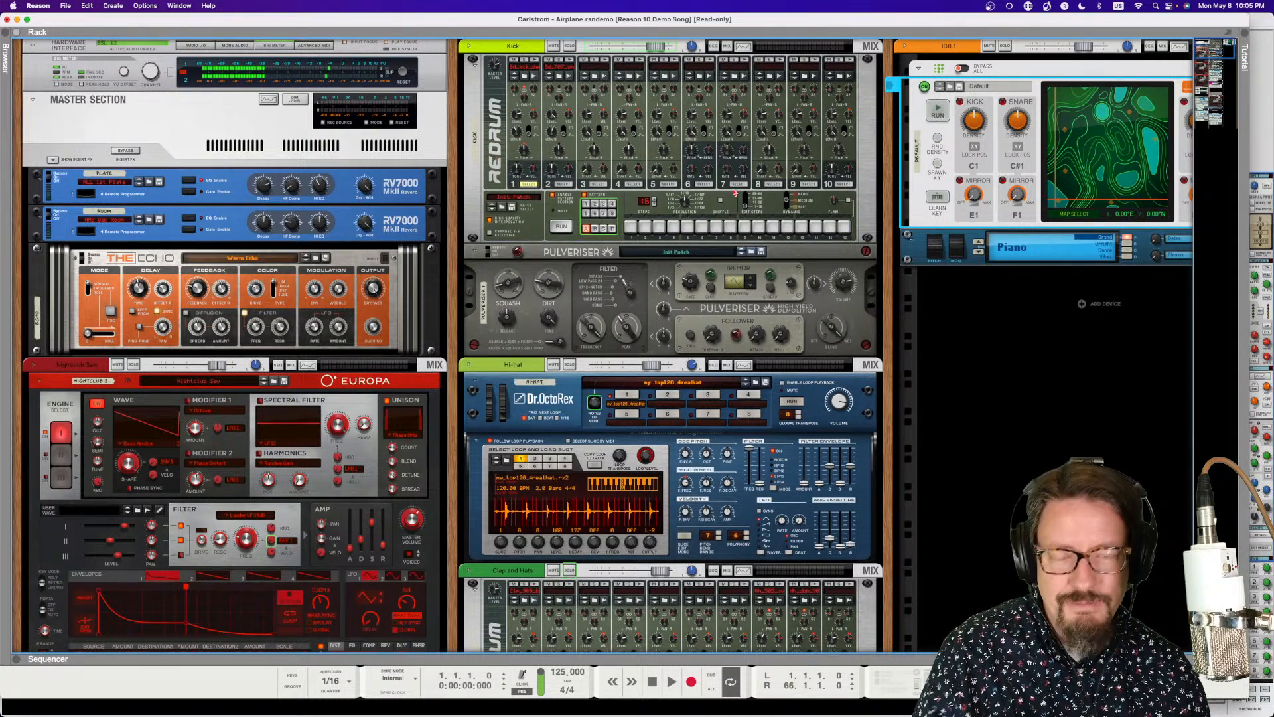
click(952, 87)
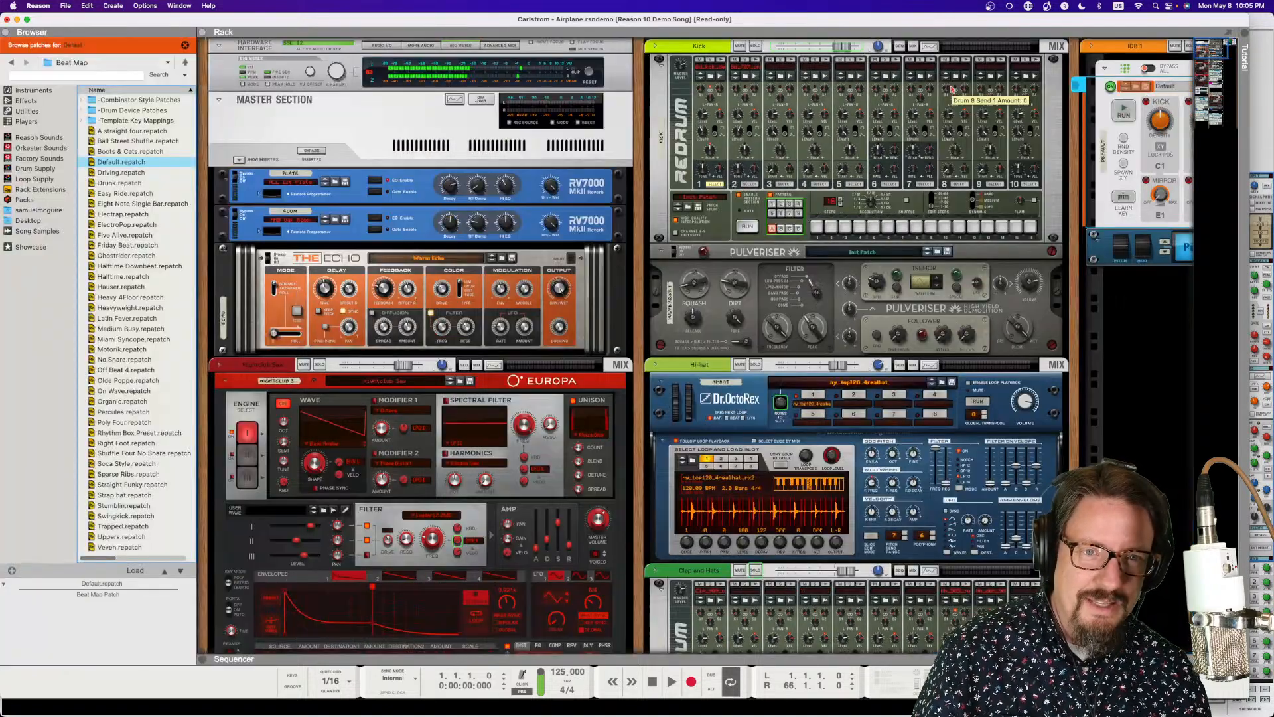
click(185, 45)
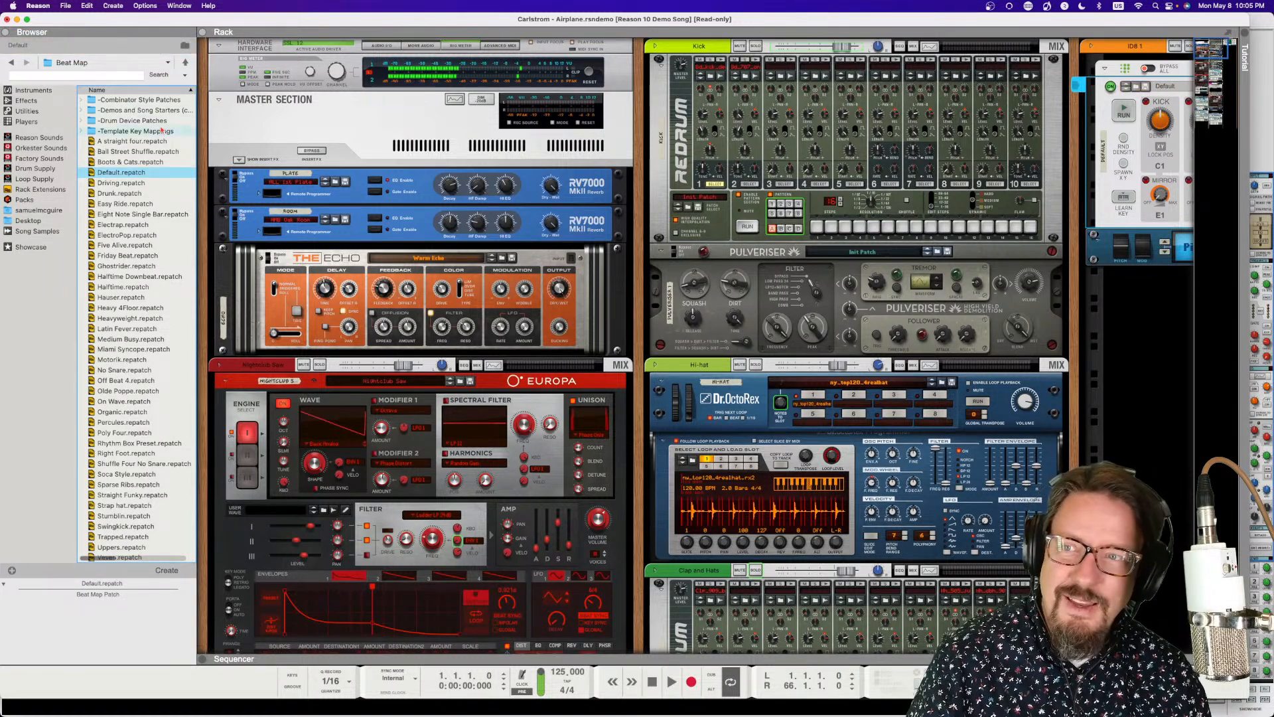
click(6, 32)
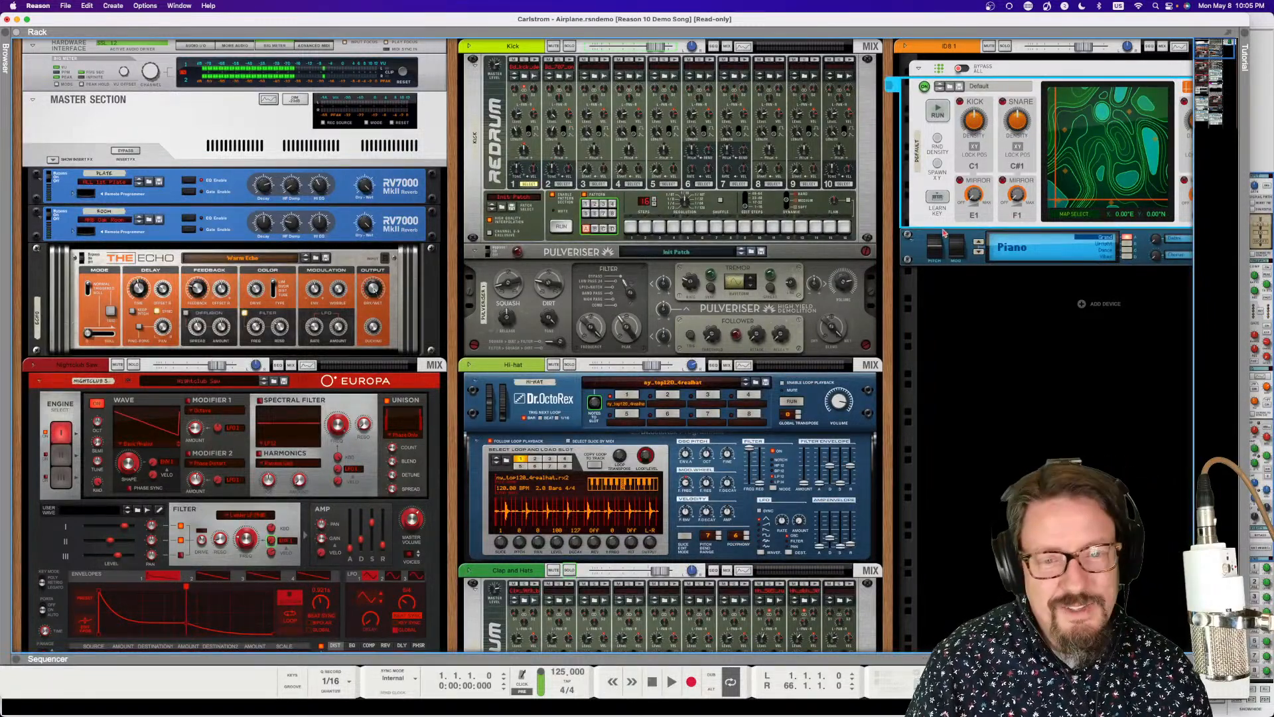
- Look down the rack's devices and review the available sync, editing option, device creation, export and application preference commands
scroll(950, 403, down, 1)
scroll(951, 403, down, 20)
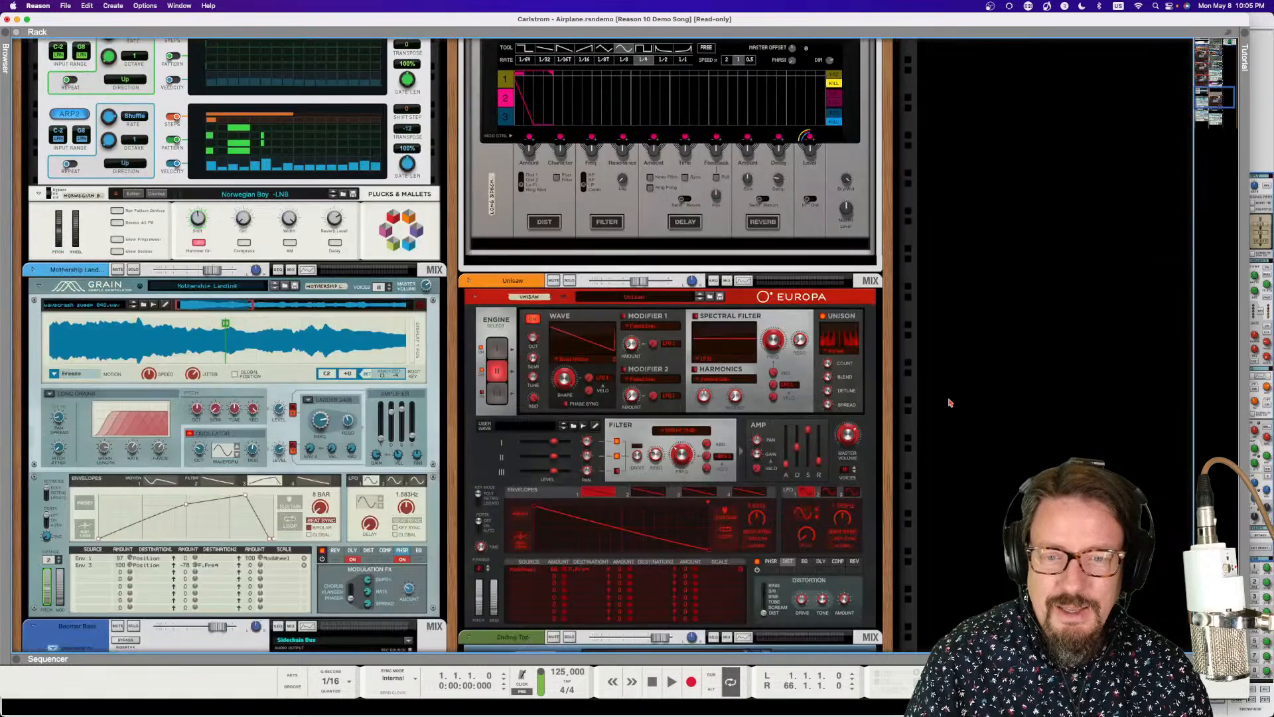
scroll(950, 403, up, 20)
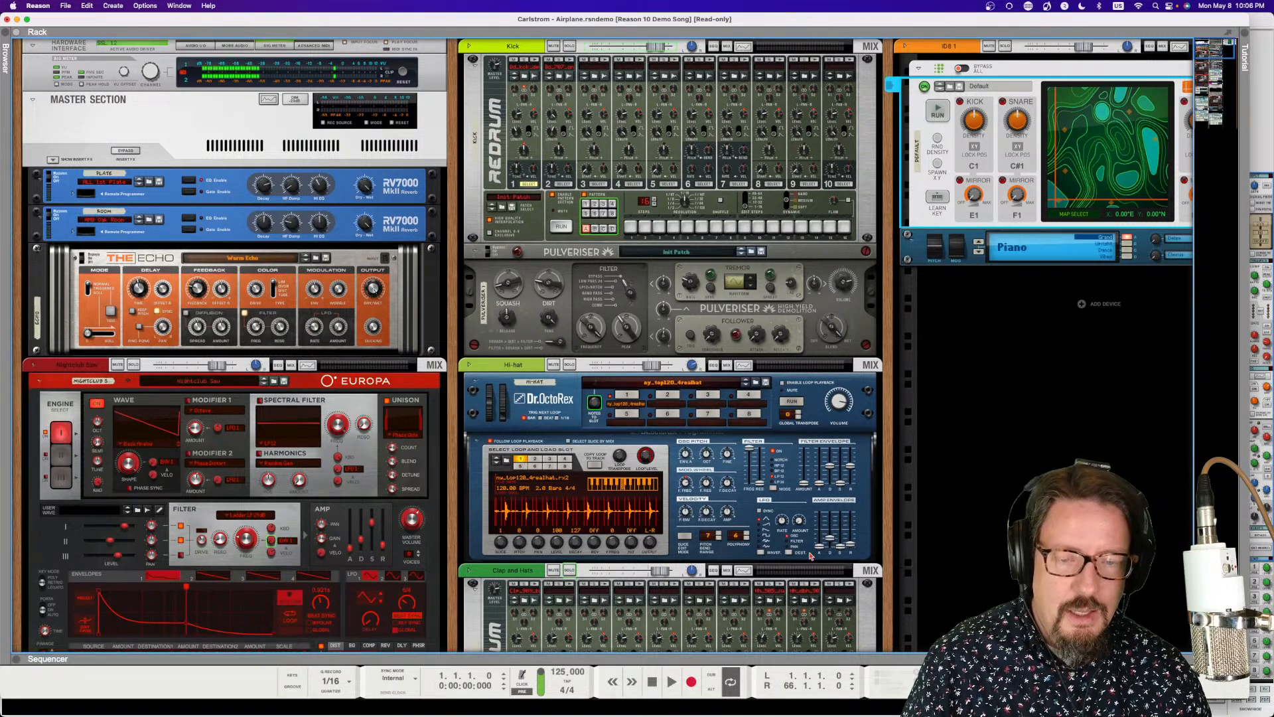
mouse_move(183, 5)
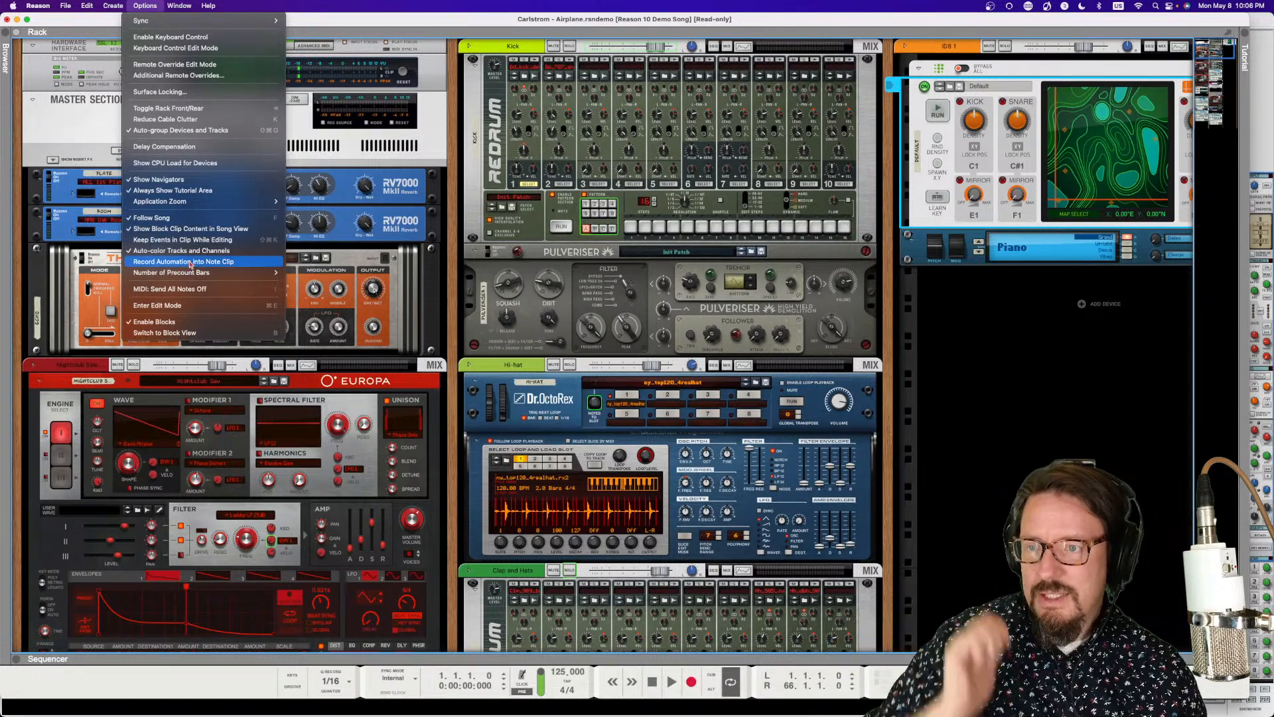
mouse_move(164, 201)
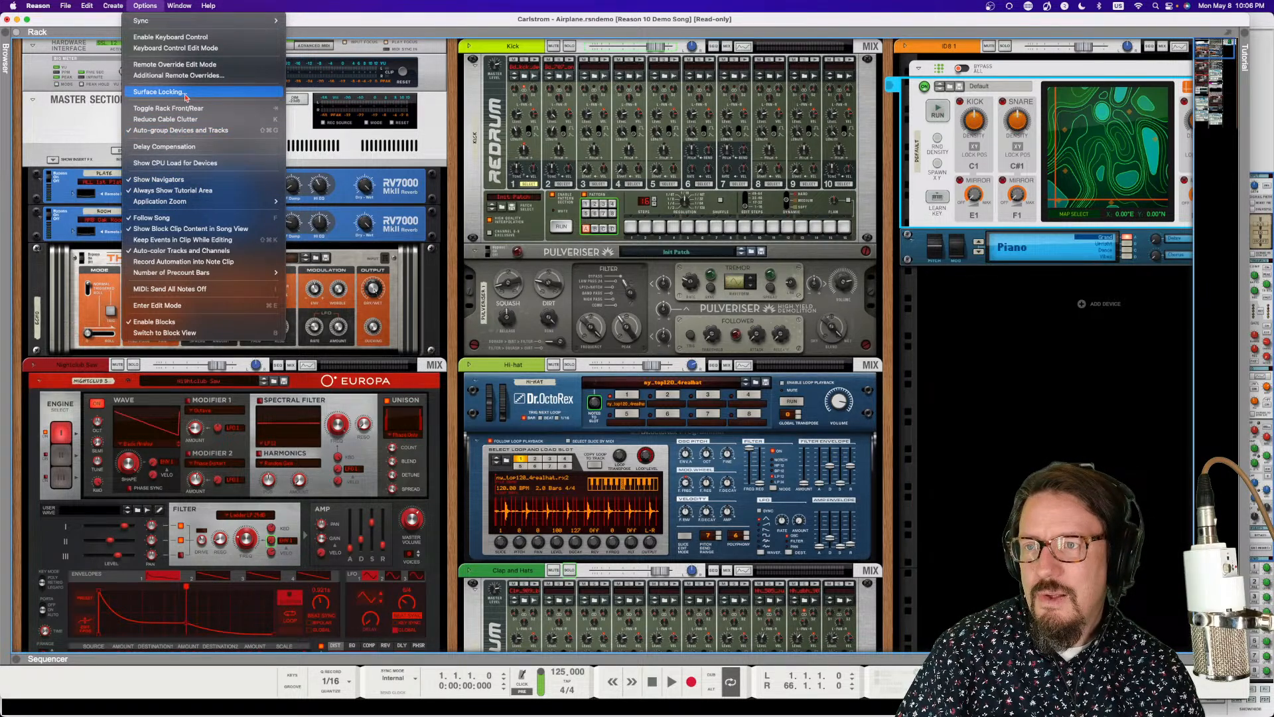
mouse_move(191, 27)
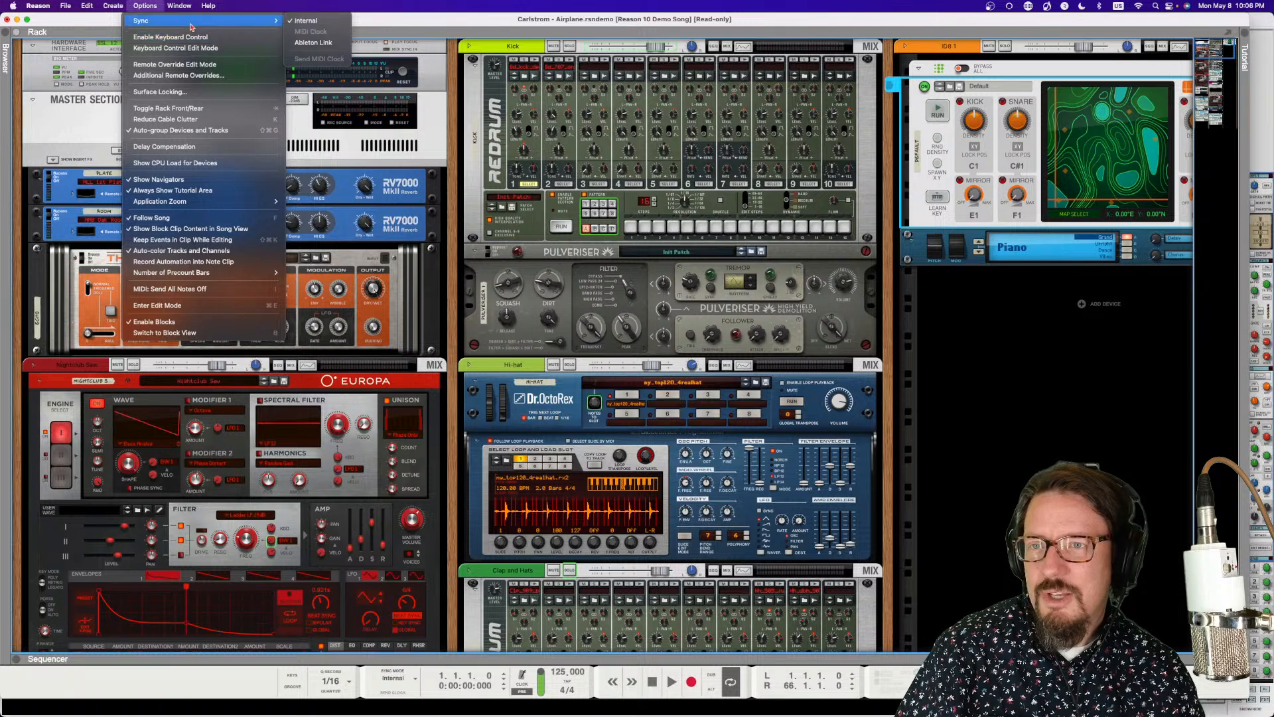
mouse_move(114, 5)
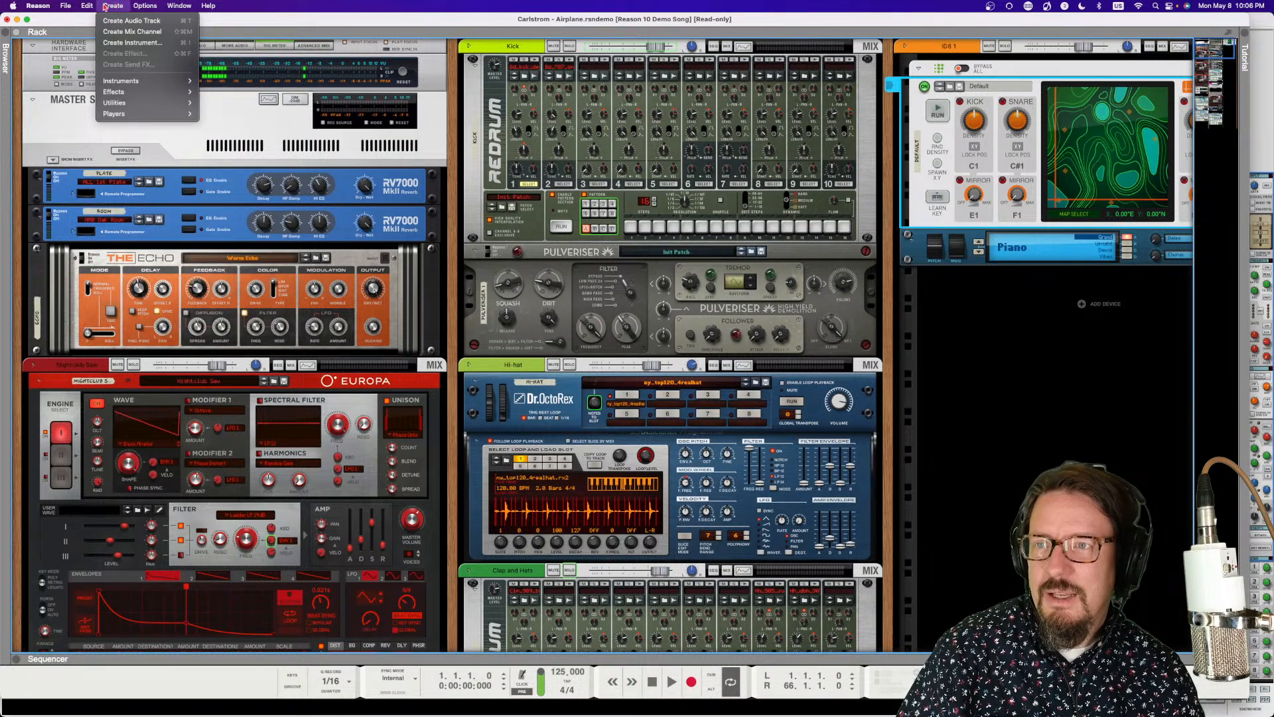
mouse_move(123, 85)
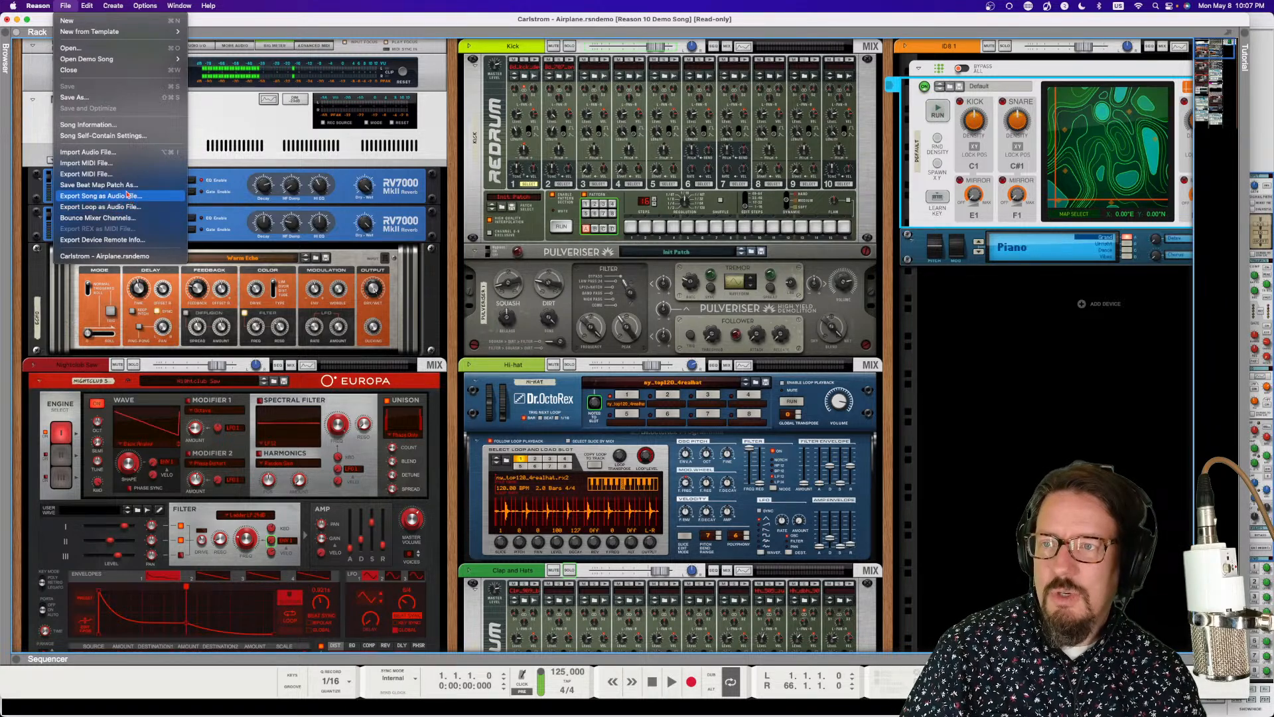
mouse_move(23, 6)
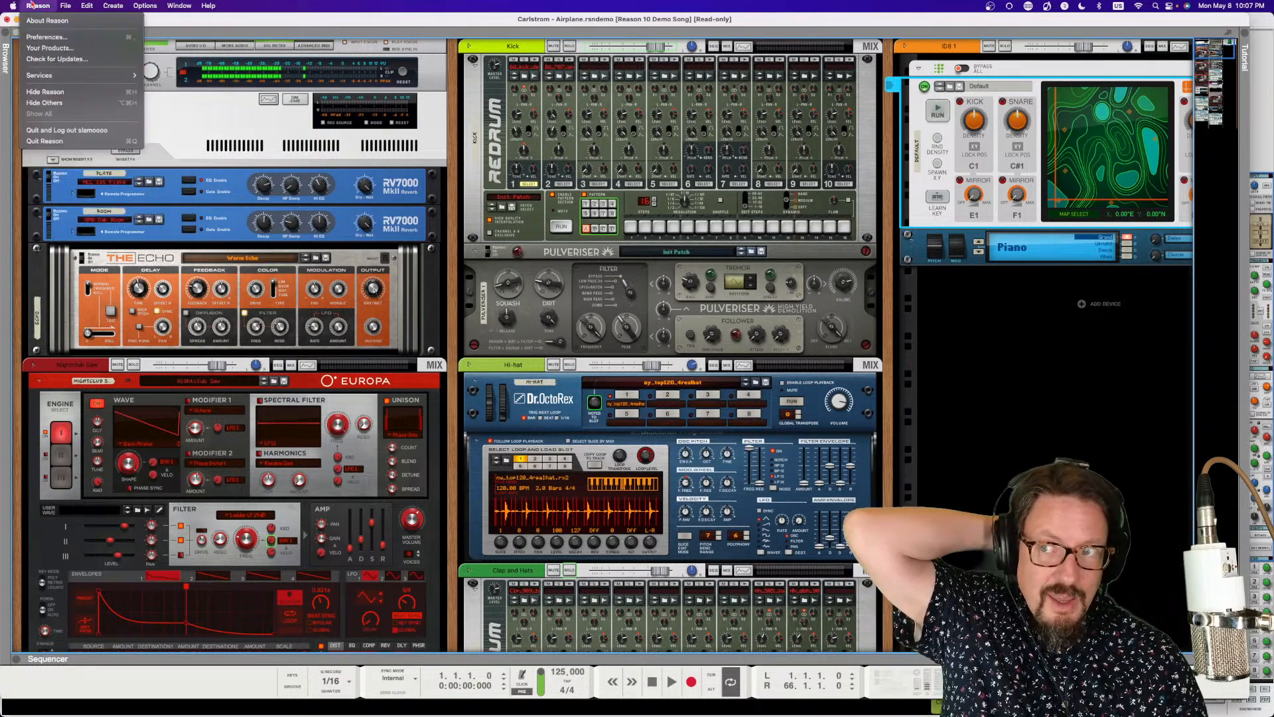
click(209, 5)
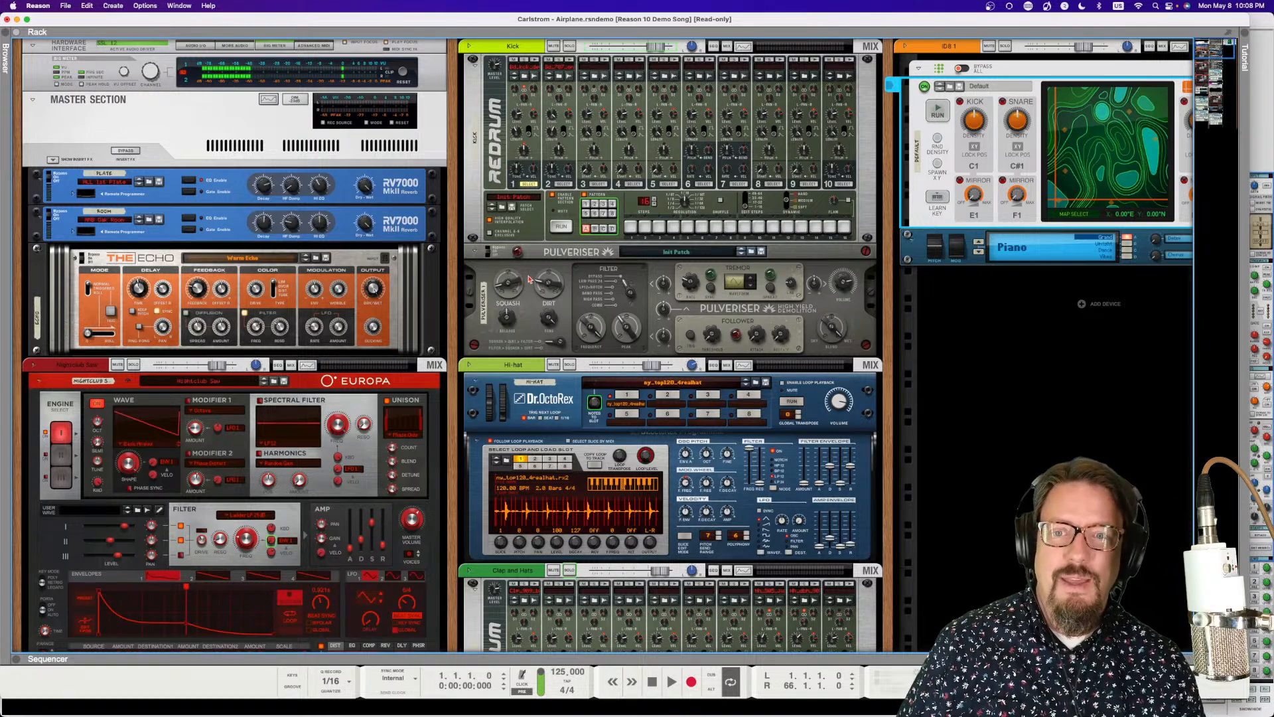
- Look through the rack columns down to the Boomer Bass and Please Release Me Grain devices and return to the Master Section
scroll(529, 283, down, 3)
scroll(529, 283, up, 3)
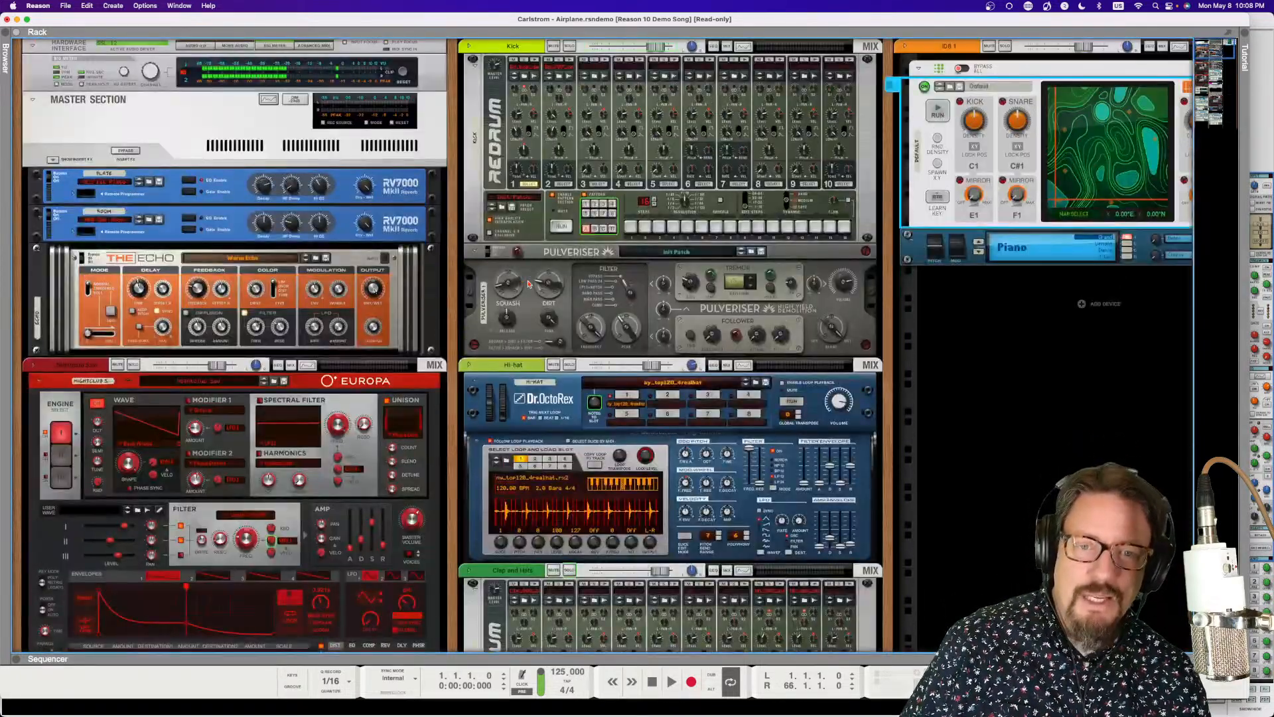
scroll(528, 284, down, 15)
scroll(528, 284, down, 3)
scroll(528, 283, up, 20)
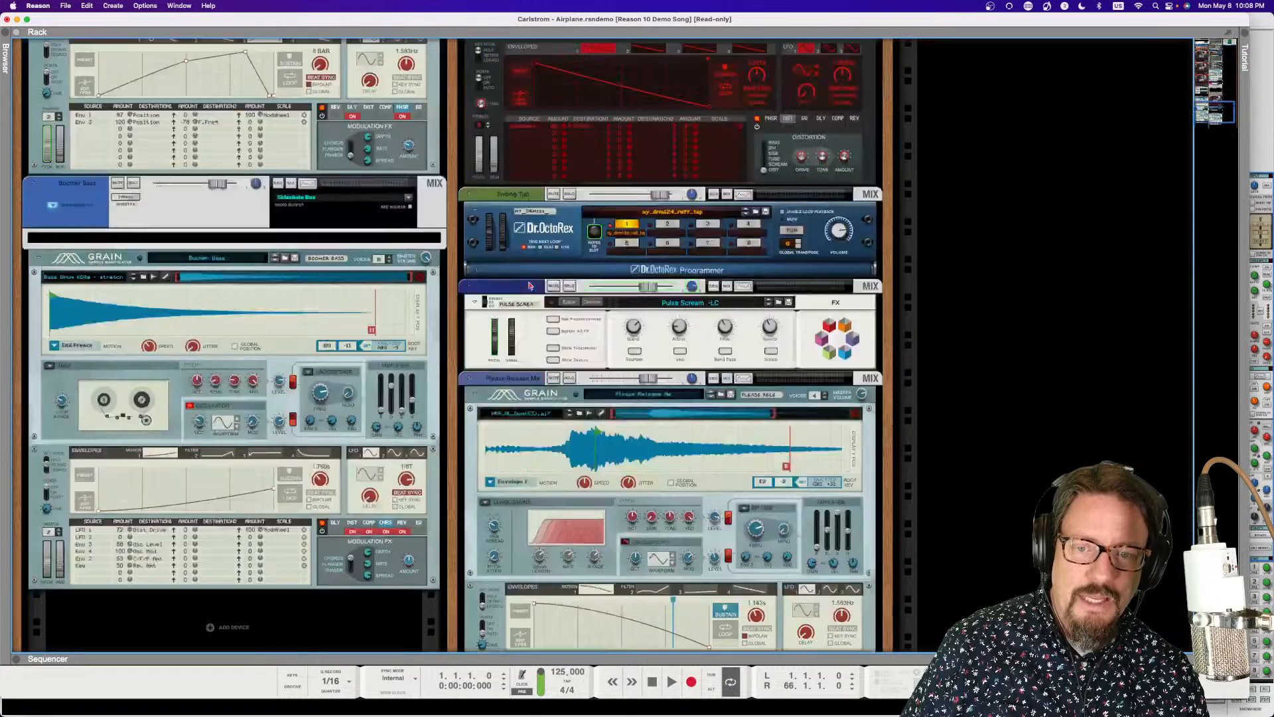
scroll(531, 286, left, 4)
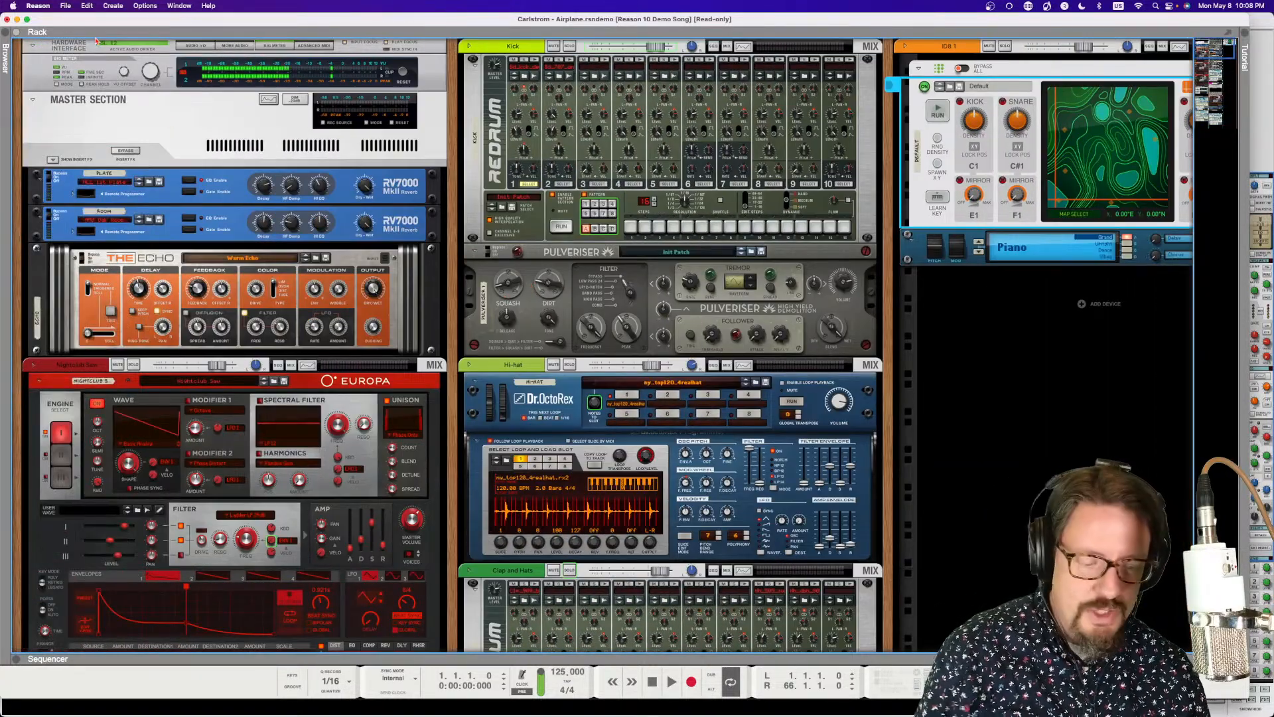
- Bring up the detached Mixer, shift its window slightly lower, and bring the Rack window back in front of it
key(F5)
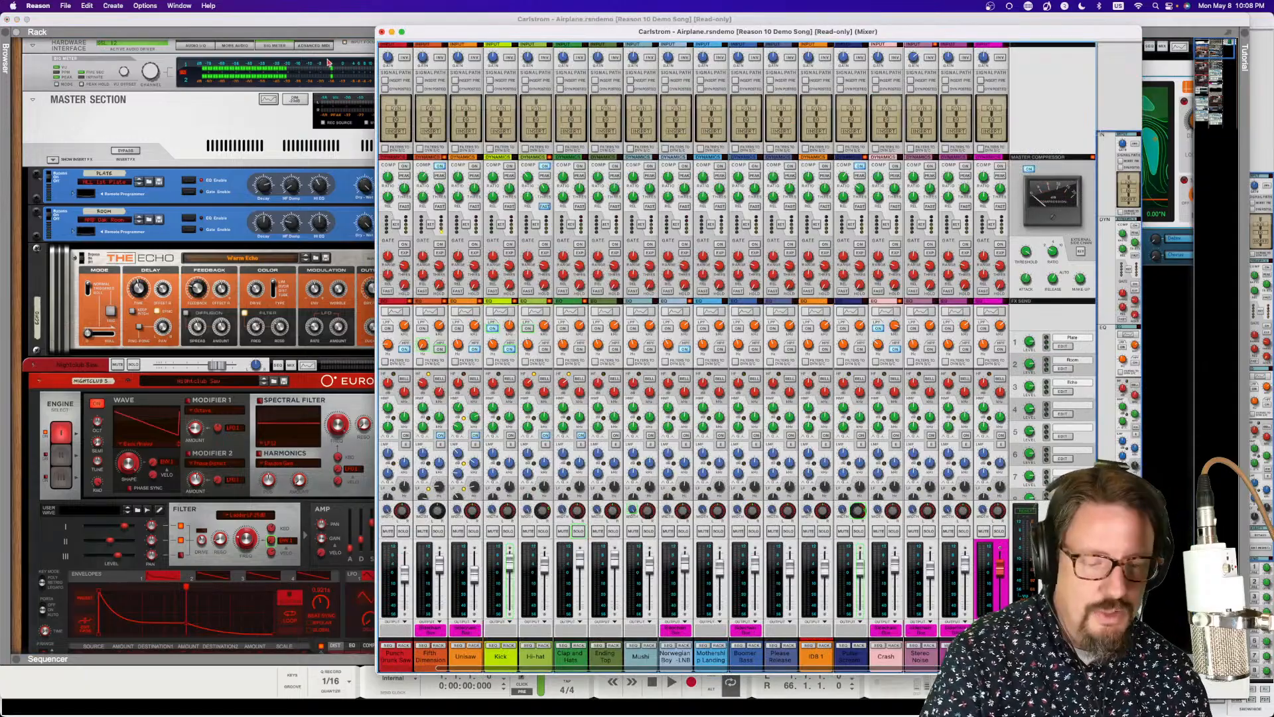
mouse_move(435, 33)
mouse_down()
mouse_move(511, 460)
mouse_move(305, 424)
mouse_move(313, 165)
mouse_move(302, 80)
mouse_move(309, 90)
mouse_move(427, 49)
mouse_up()
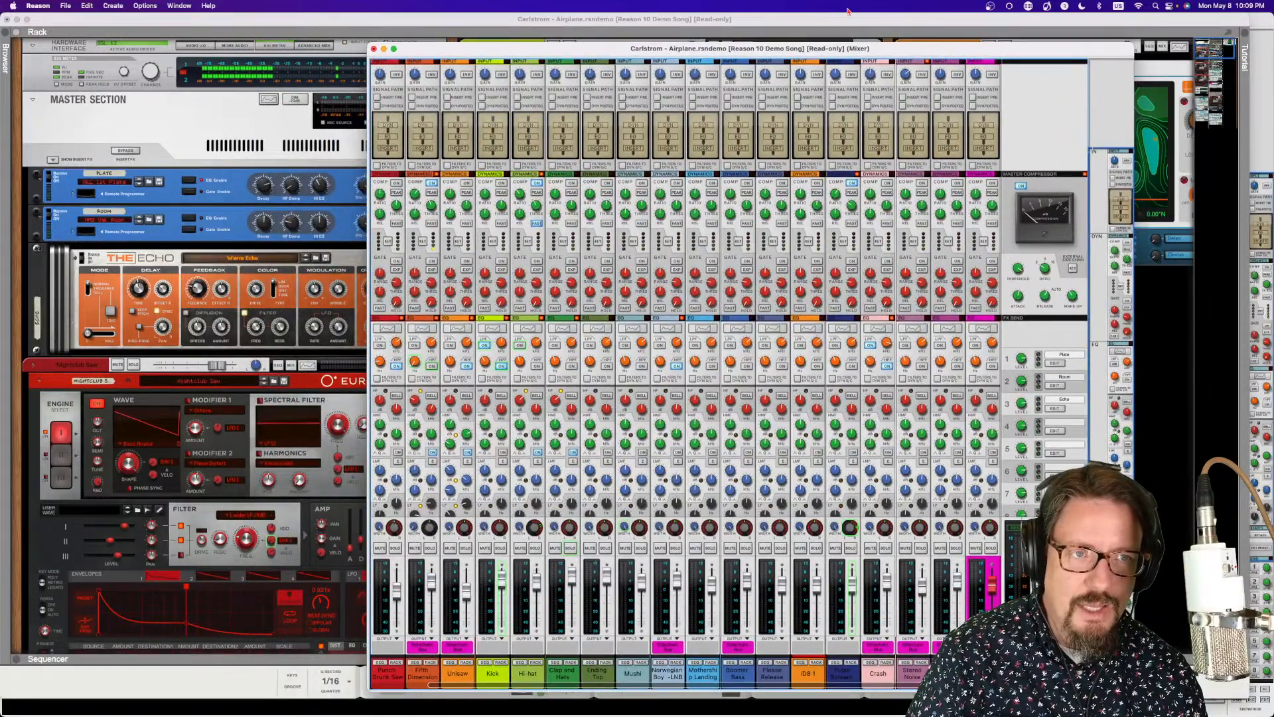
click(1230, 56)
drag(1230, 57, 1107, 56)
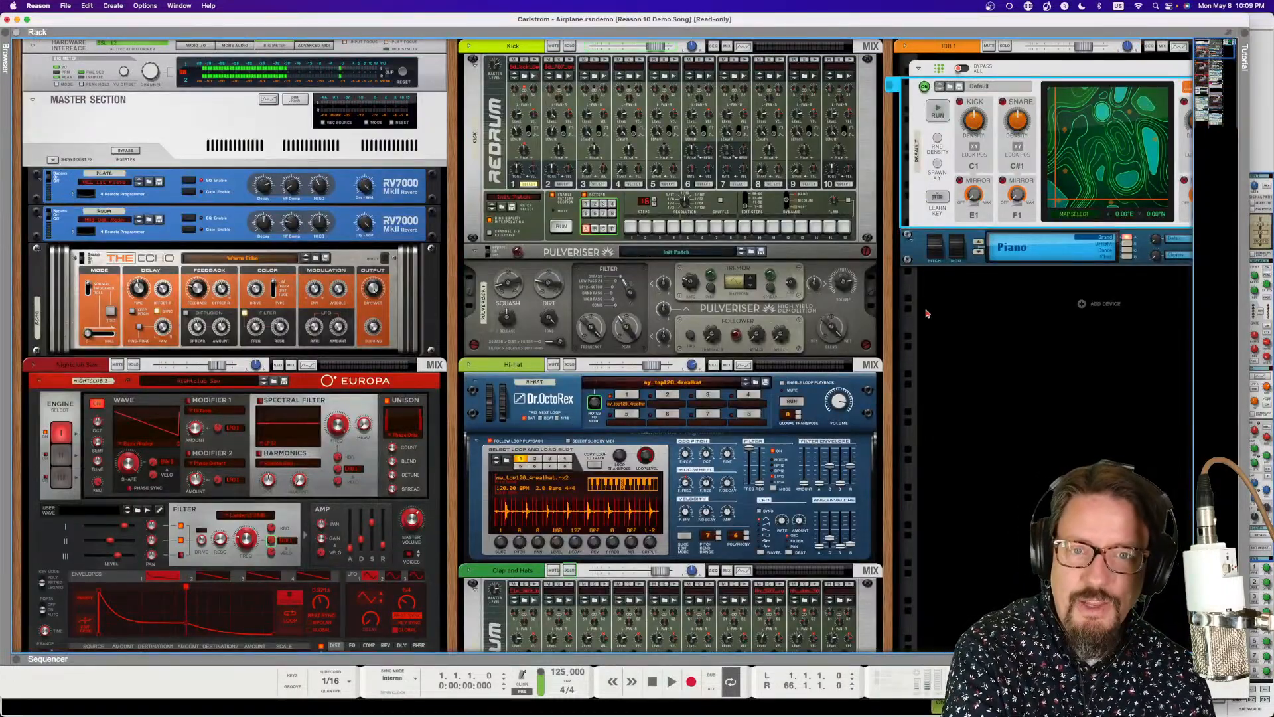
- Flip the rack to its rear side and look through the cabling of the Europa, Thor and Grain devices
key(Tab)
scroll(746, 329, down, 3)
scroll(746, 330, up, 3)
scroll(748, 329, down, 15)
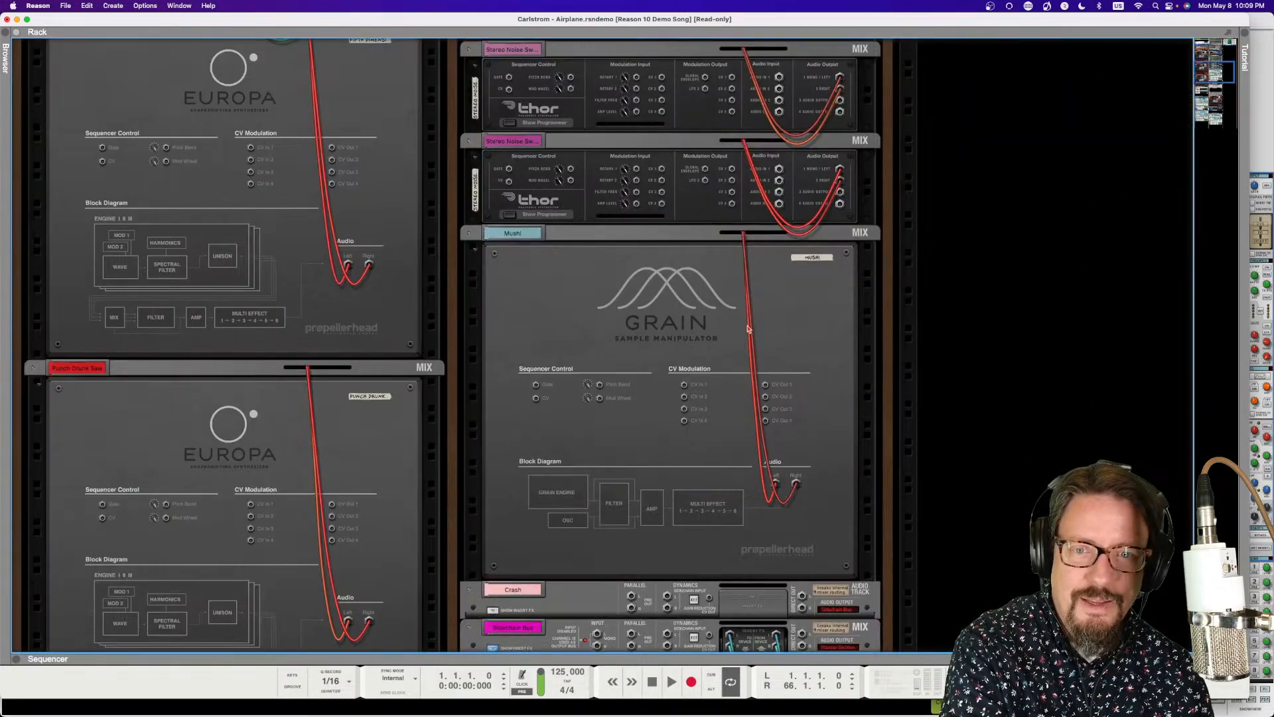
- Flip the rack to its front side, look down to the Synchronous and Dual Arpeggio devices, and return to the Master Section
scroll(748, 328, up, 8)
key(Tab)
scroll(748, 328, down, 15)
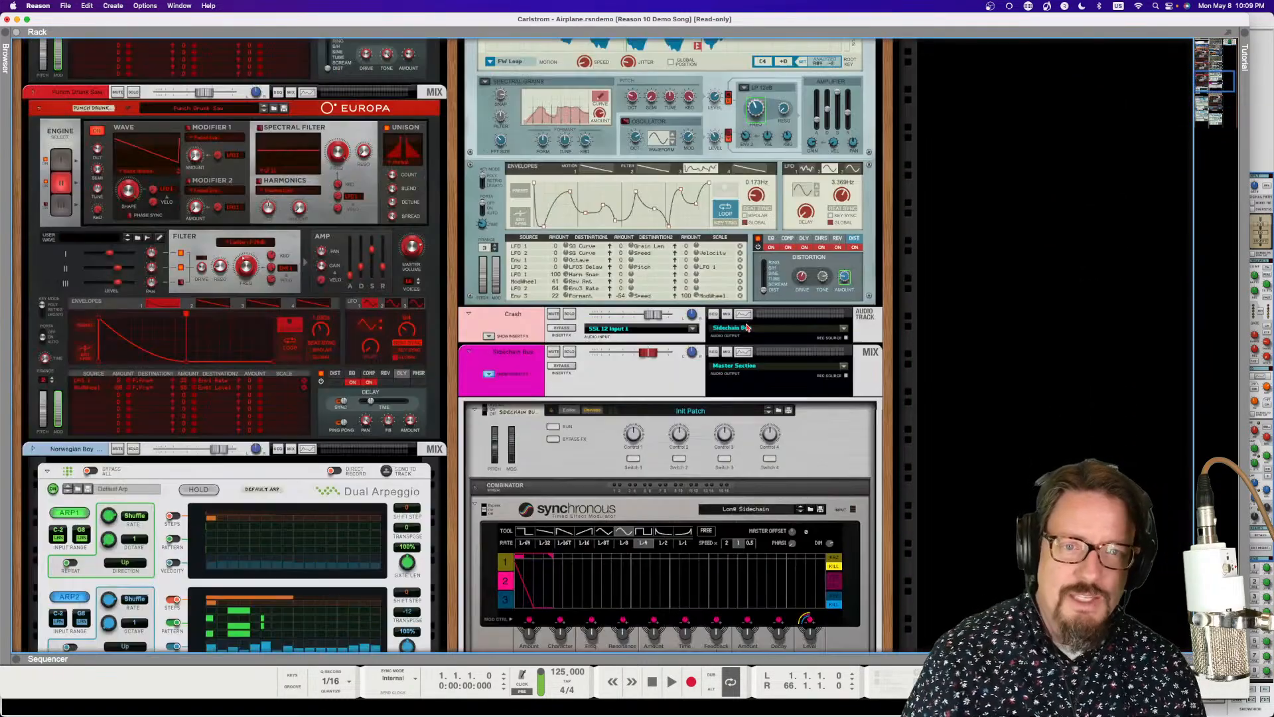
scroll(747, 328, up, 15)
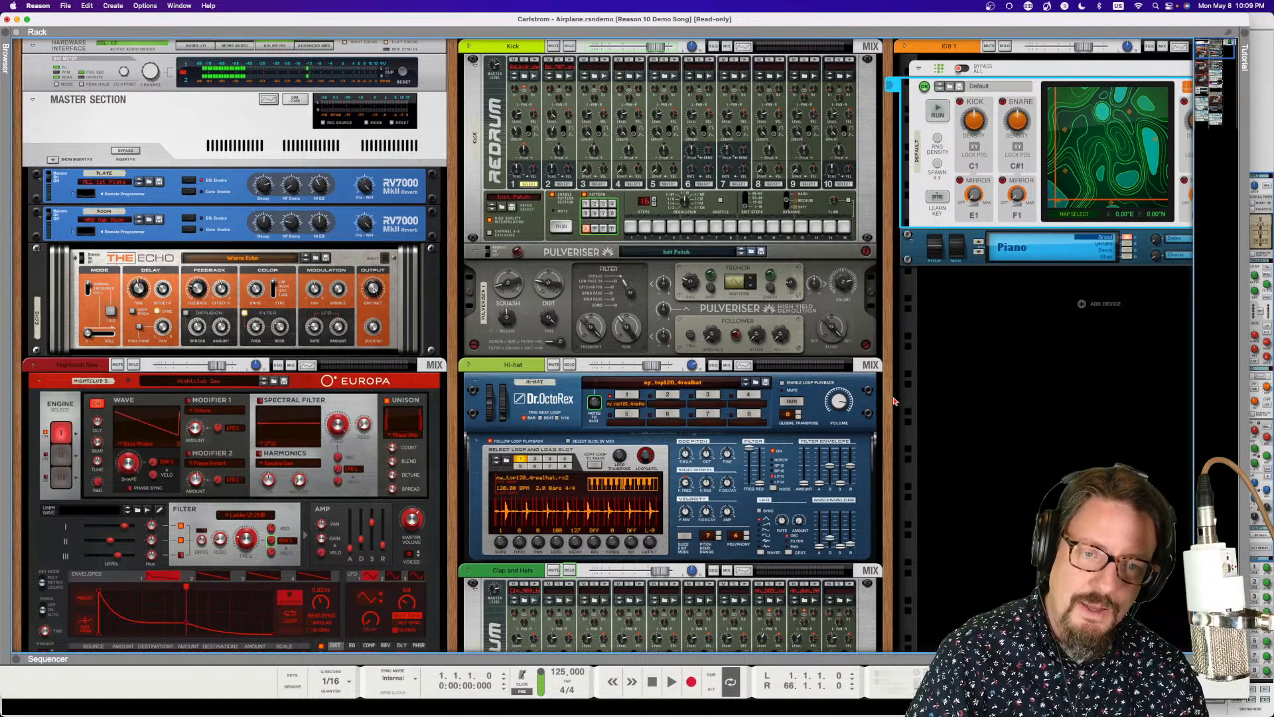
- Show the MIDI External Control panel of the Hardware Interface at the head of the rack
scroll(884, 498, down, 4)
scroll(884, 498, up, 4)
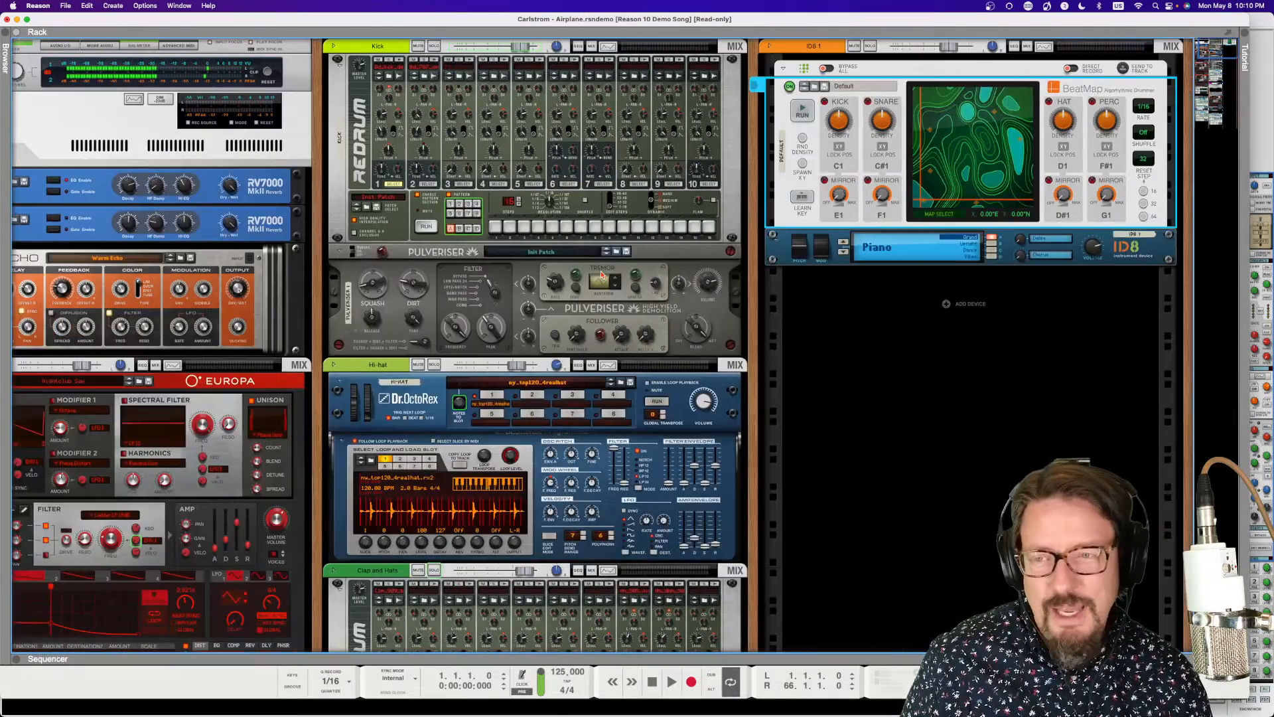
scroll(601, 274, left, 2)
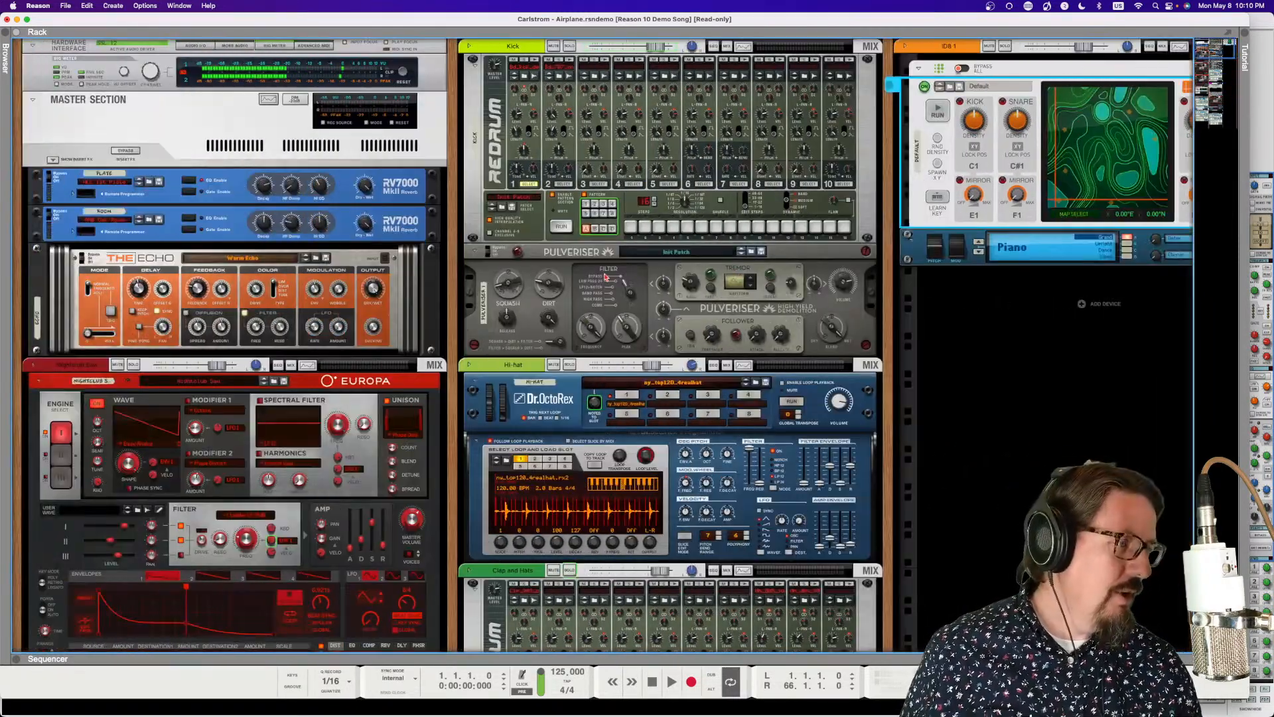
scroll(605, 277, right, 2)
scroll(602, 277, left, 2)
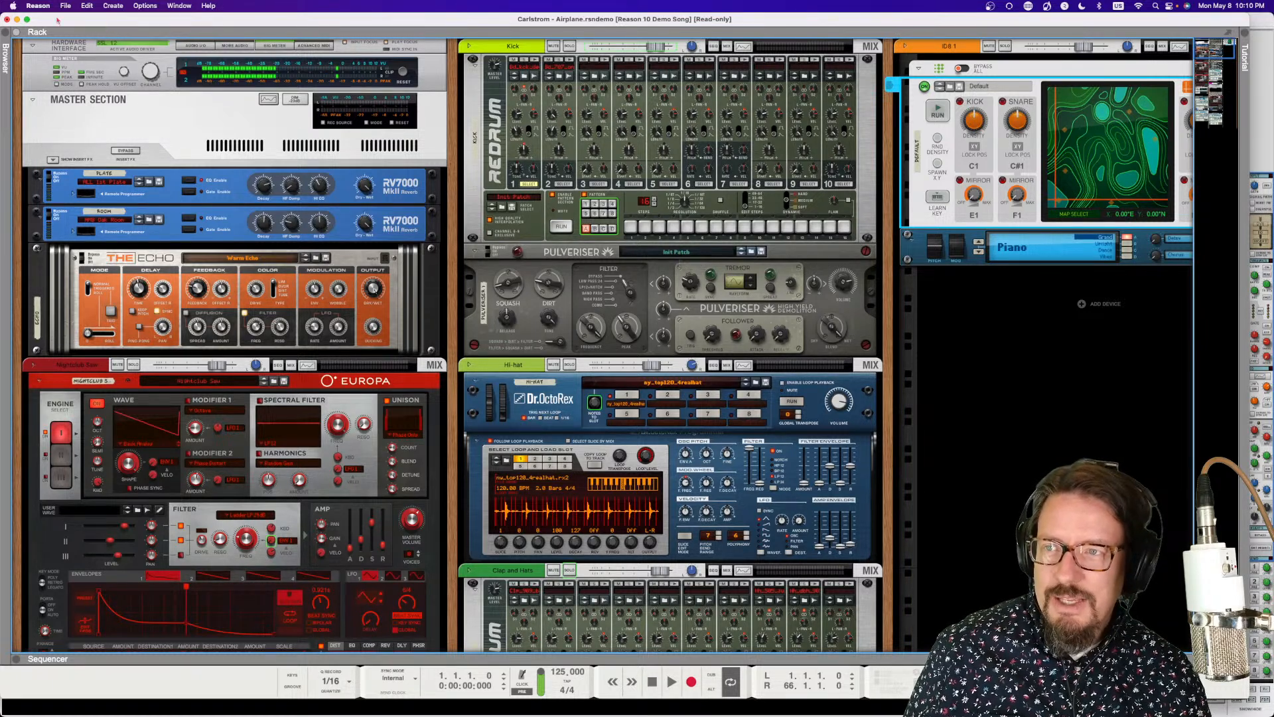
click(315, 45)
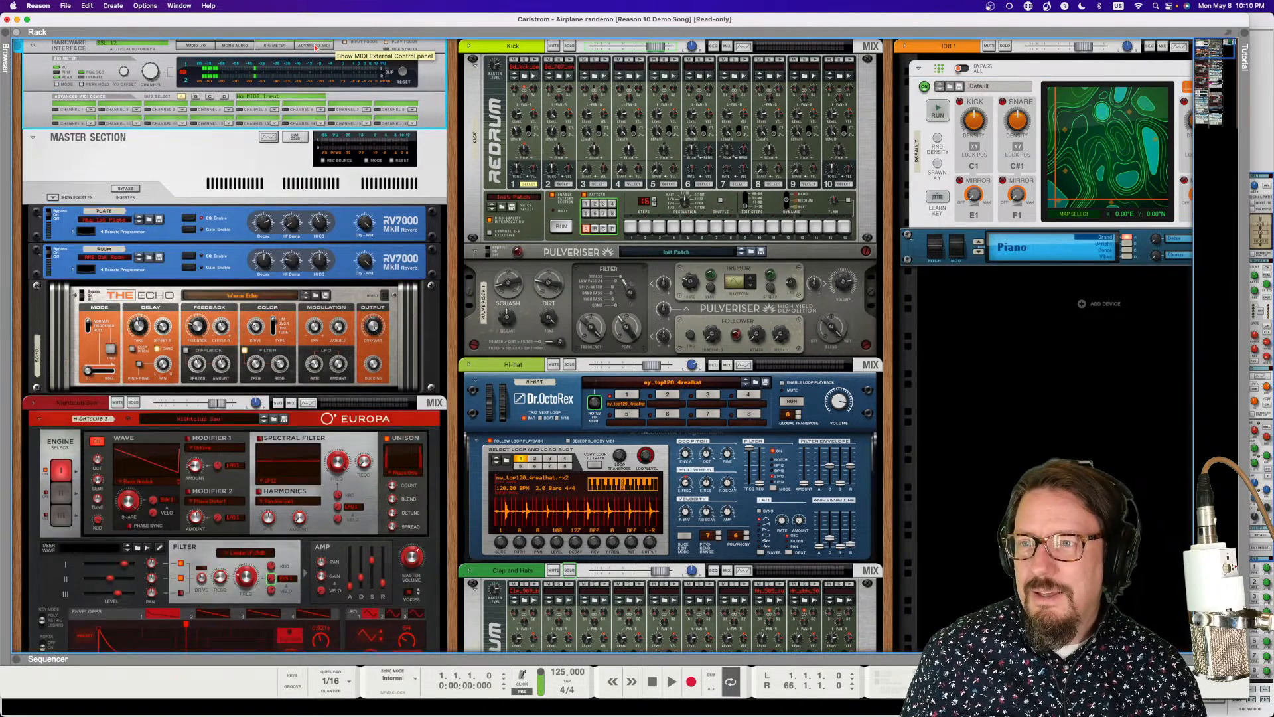